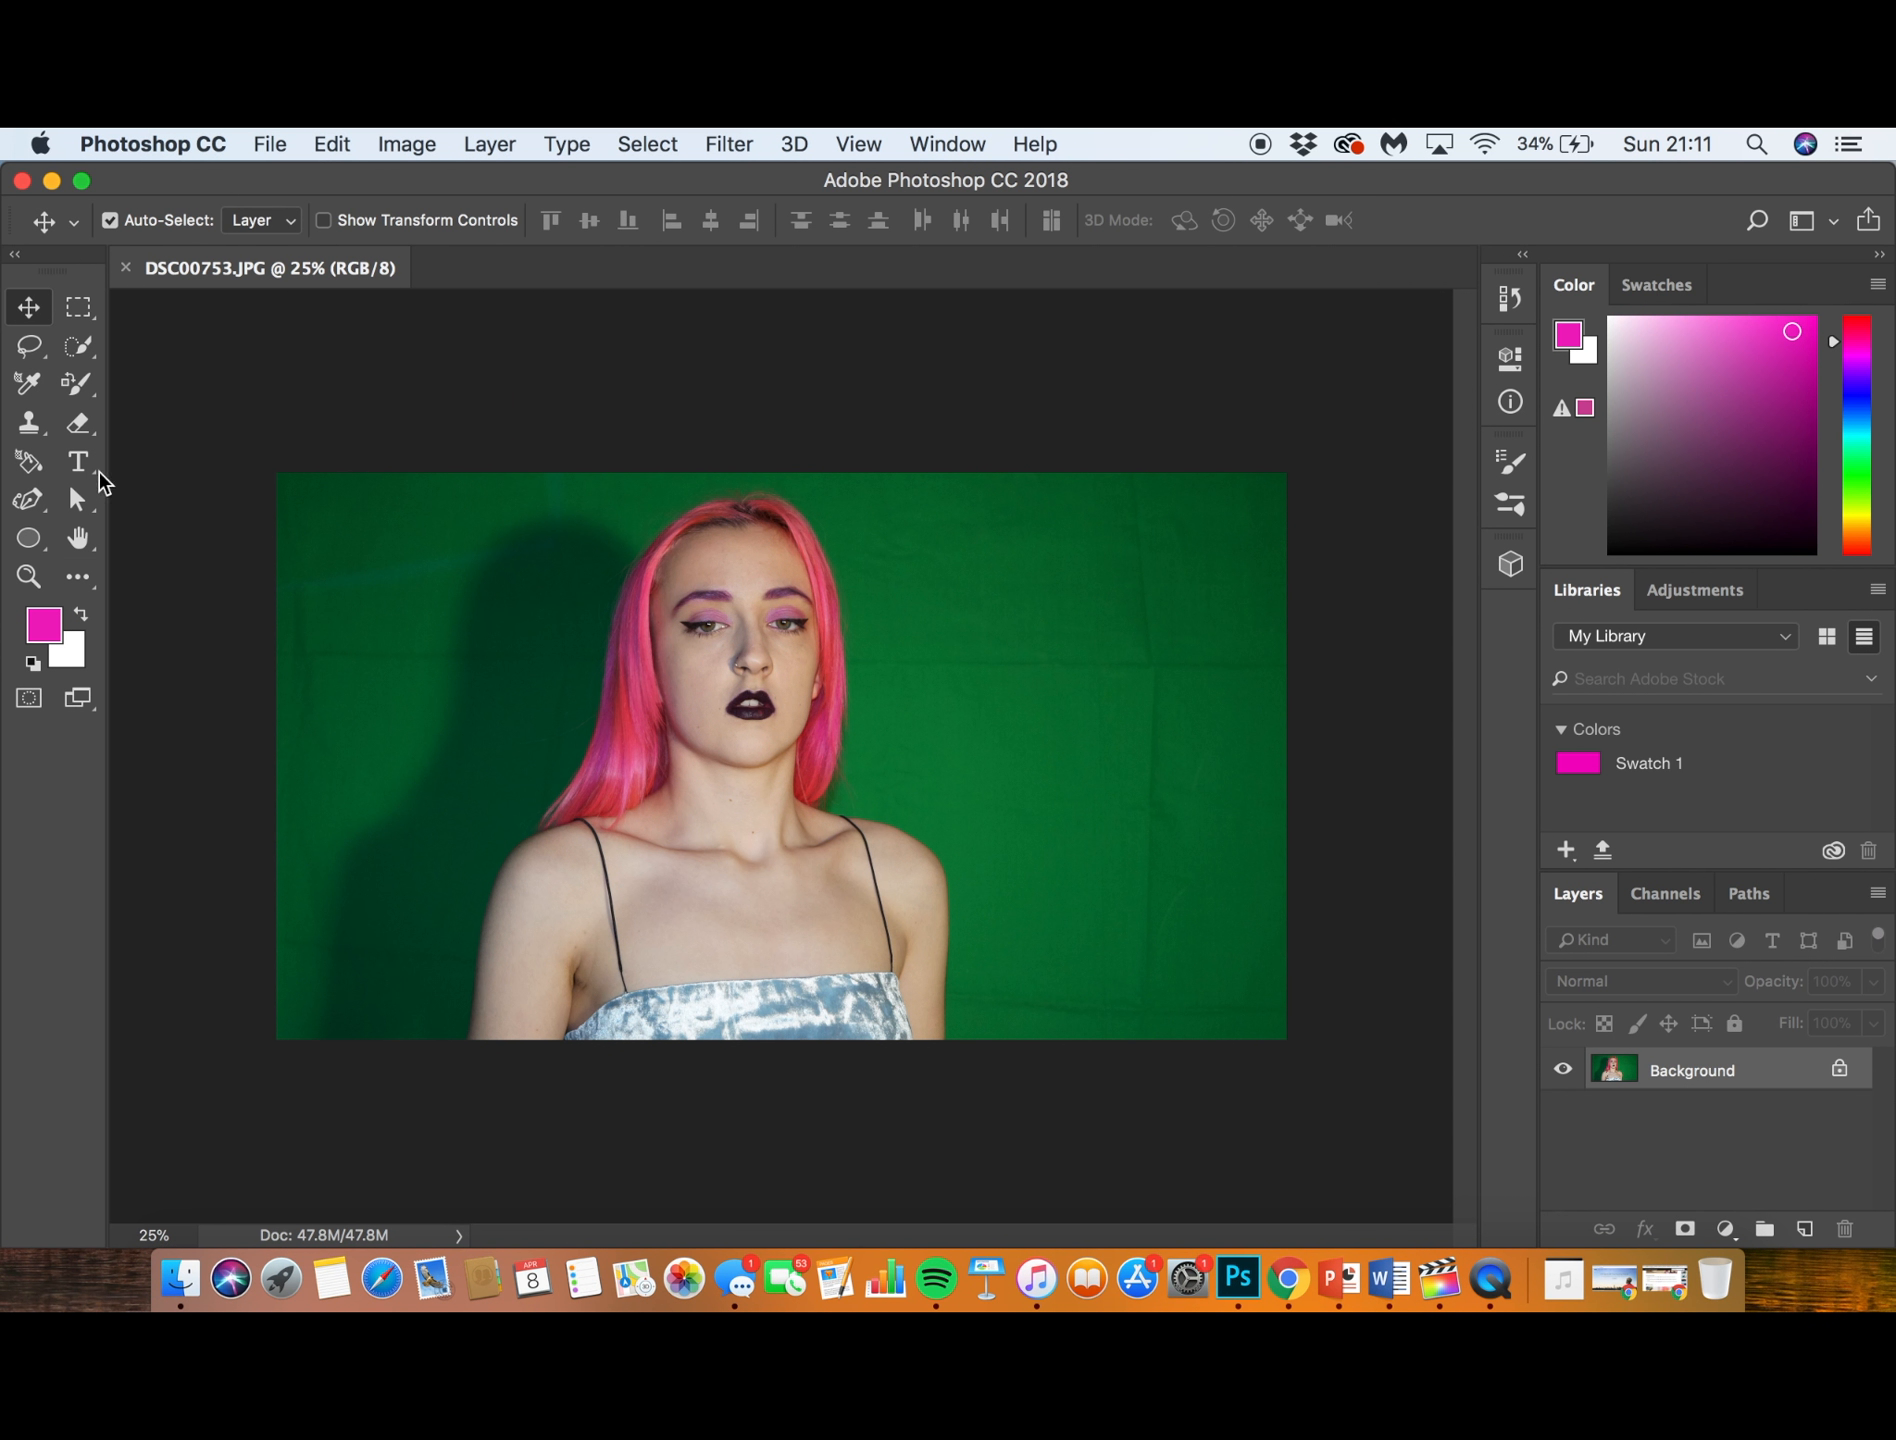
- Crop the photo to the existing 5.453 by 4.882 ratio, with the subject centred in the crop frame
{"action": "left_click", "coordinate": [101, 588]}
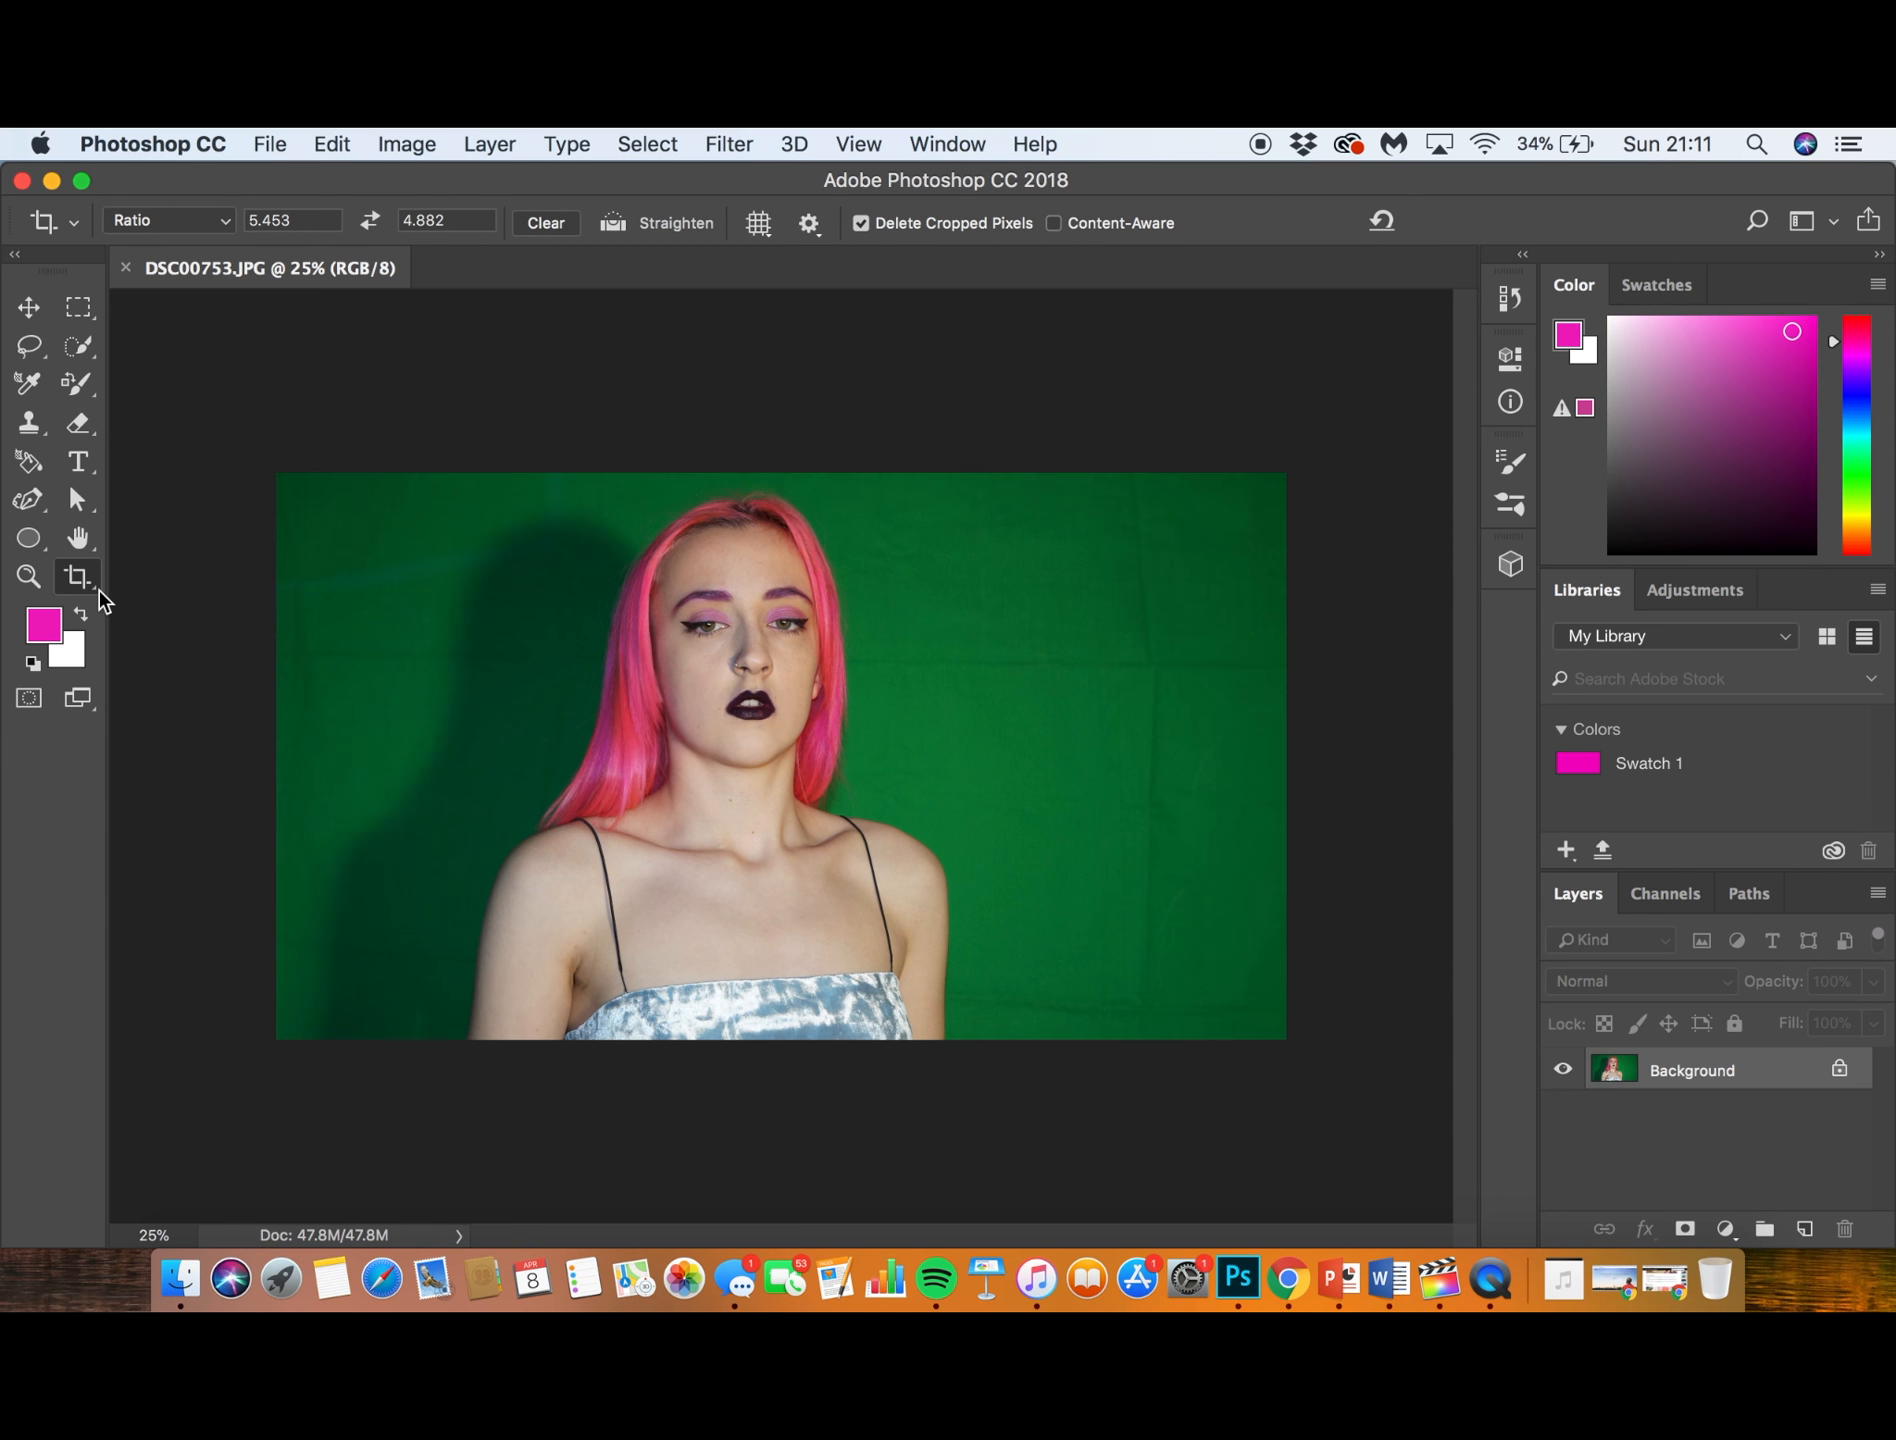
{"action": "left_click", "coordinate": [99, 591]}
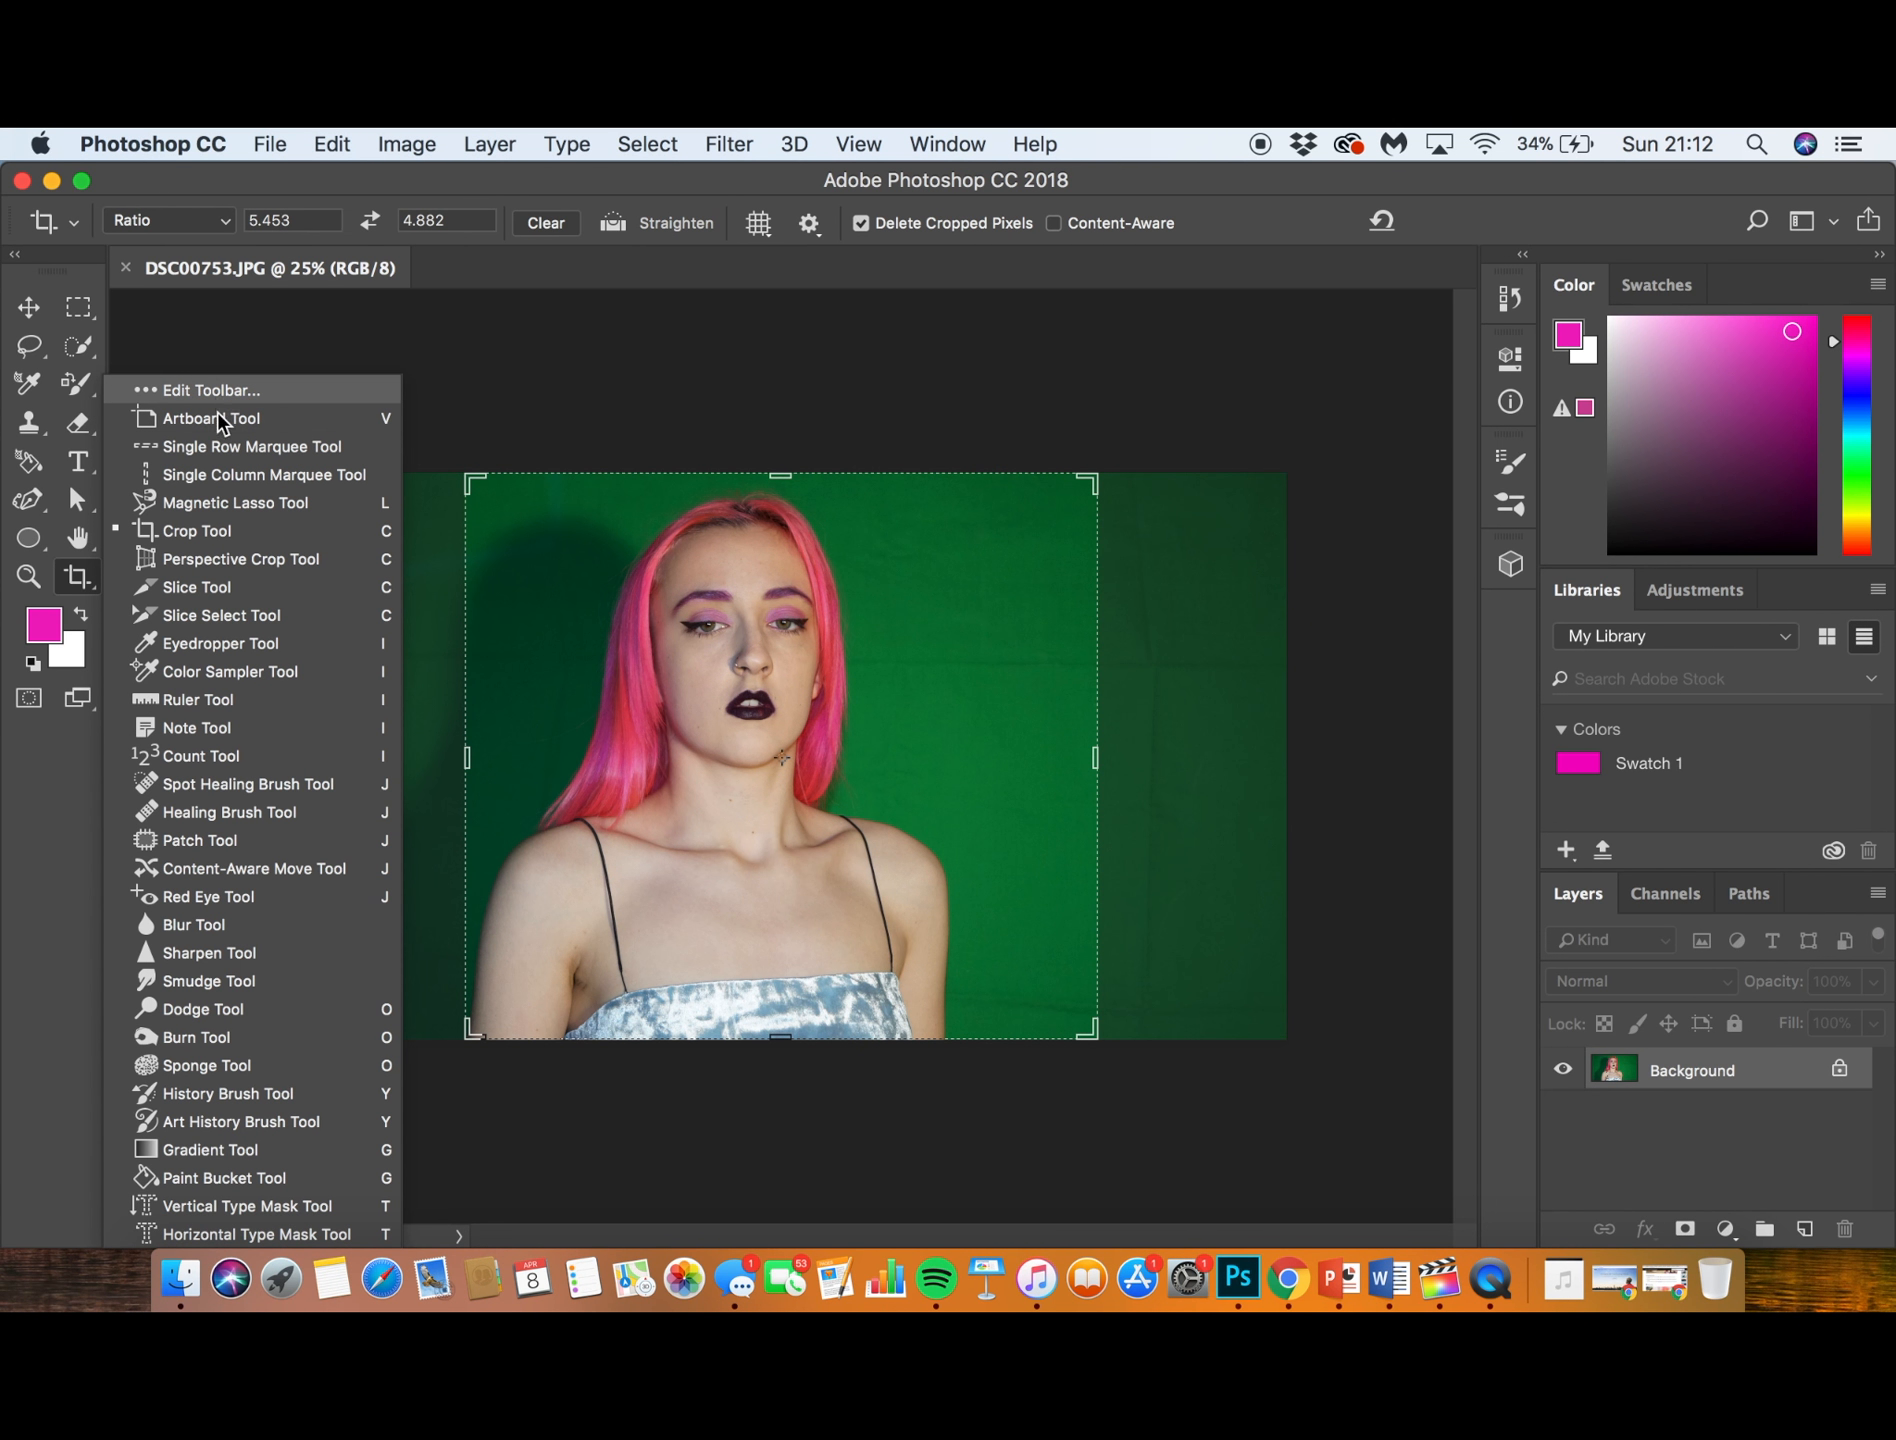
{"action": "left_click", "coordinate": [190, 533]}
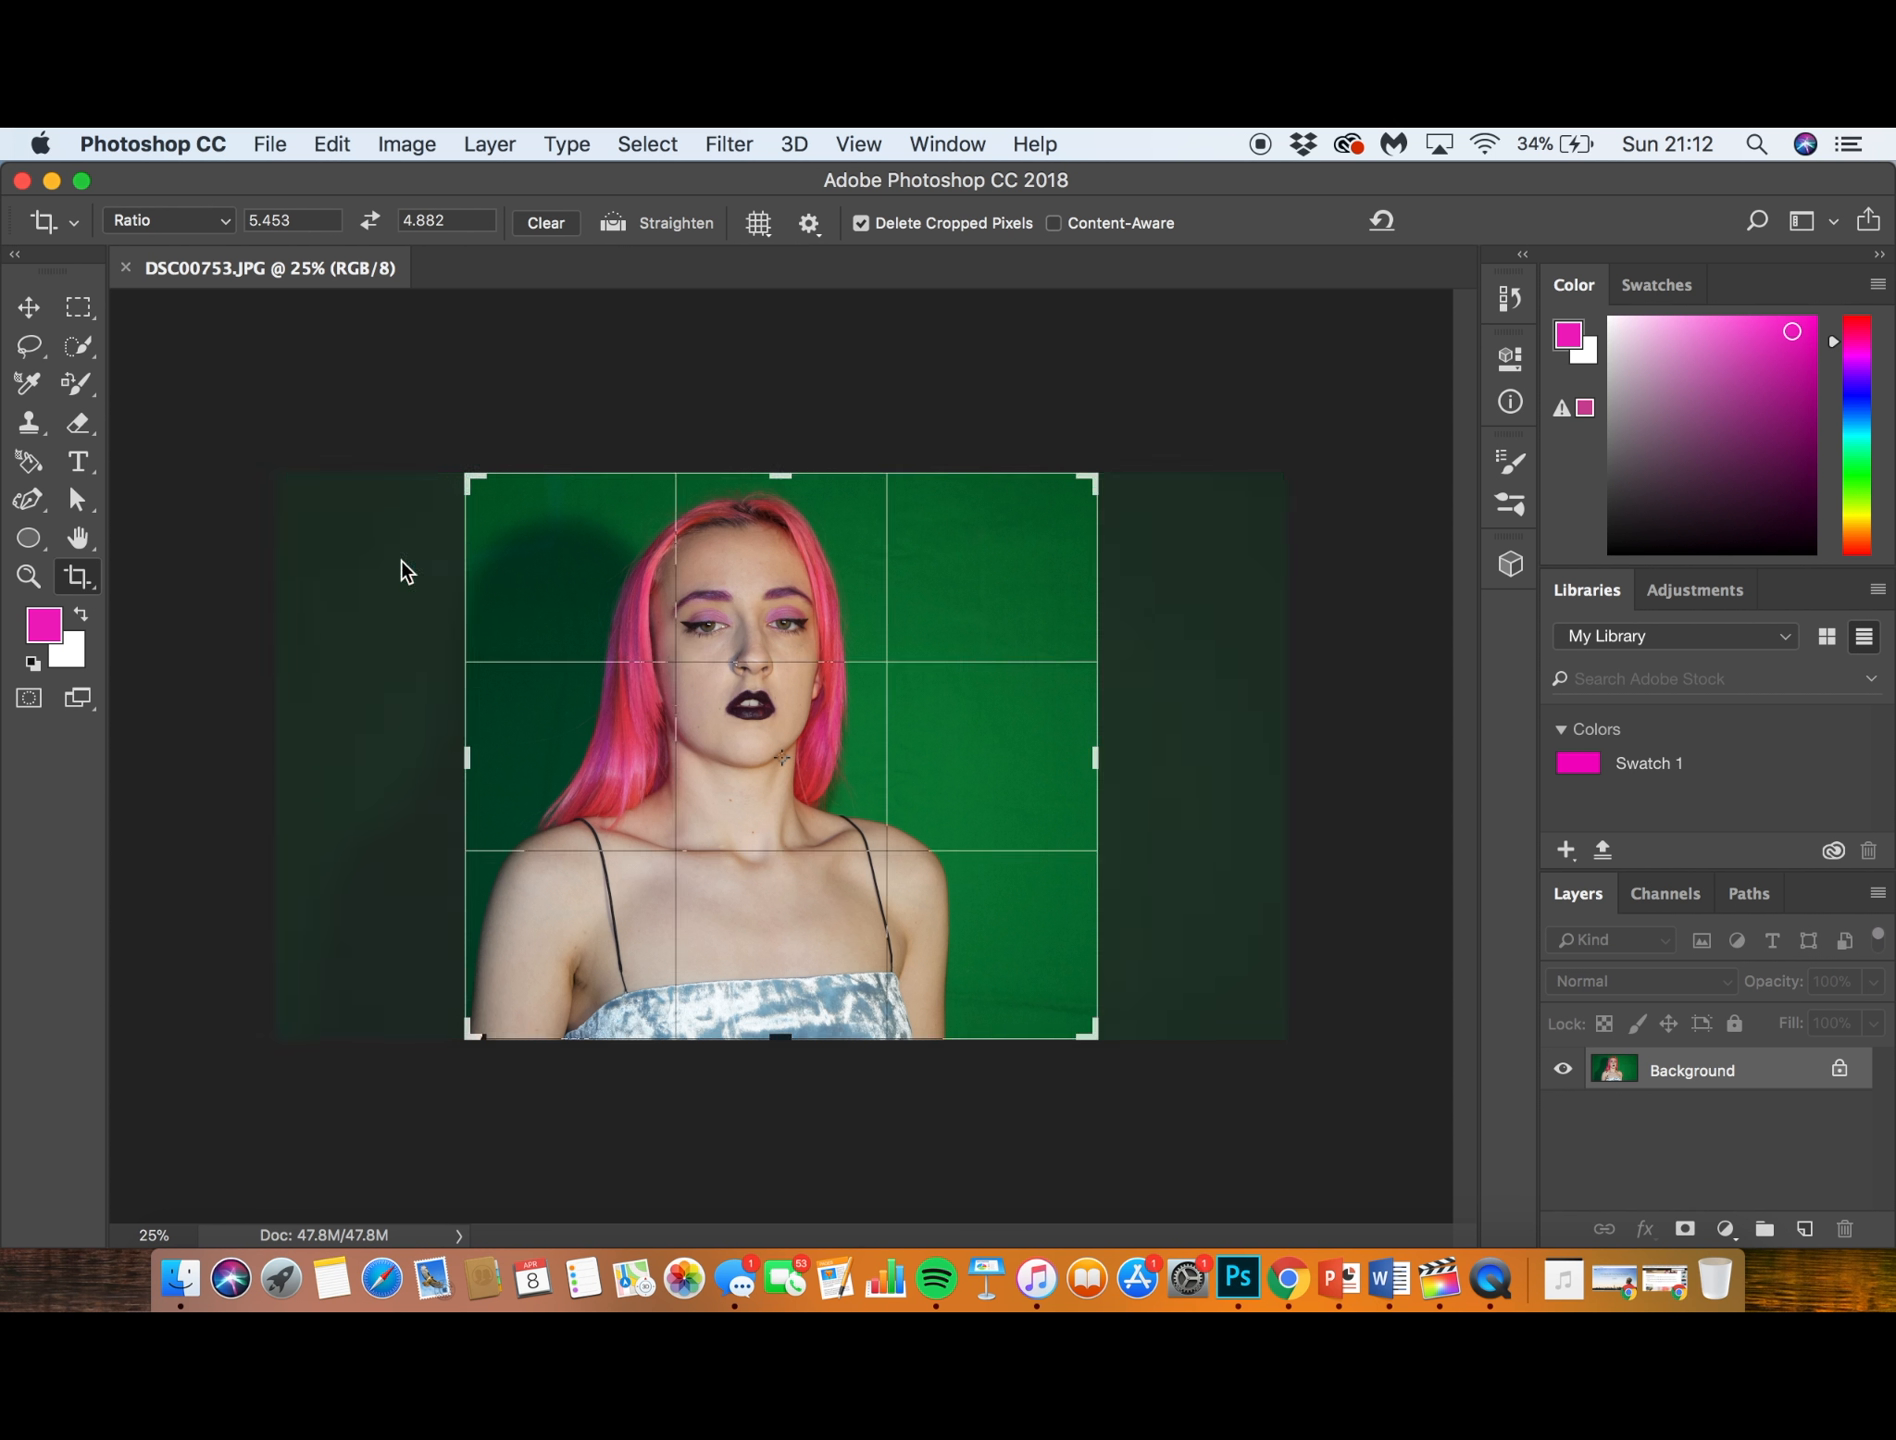
{"action": "left_click_drag", "start_coordinate": [631, 664], "coordinate": [677, 664]}
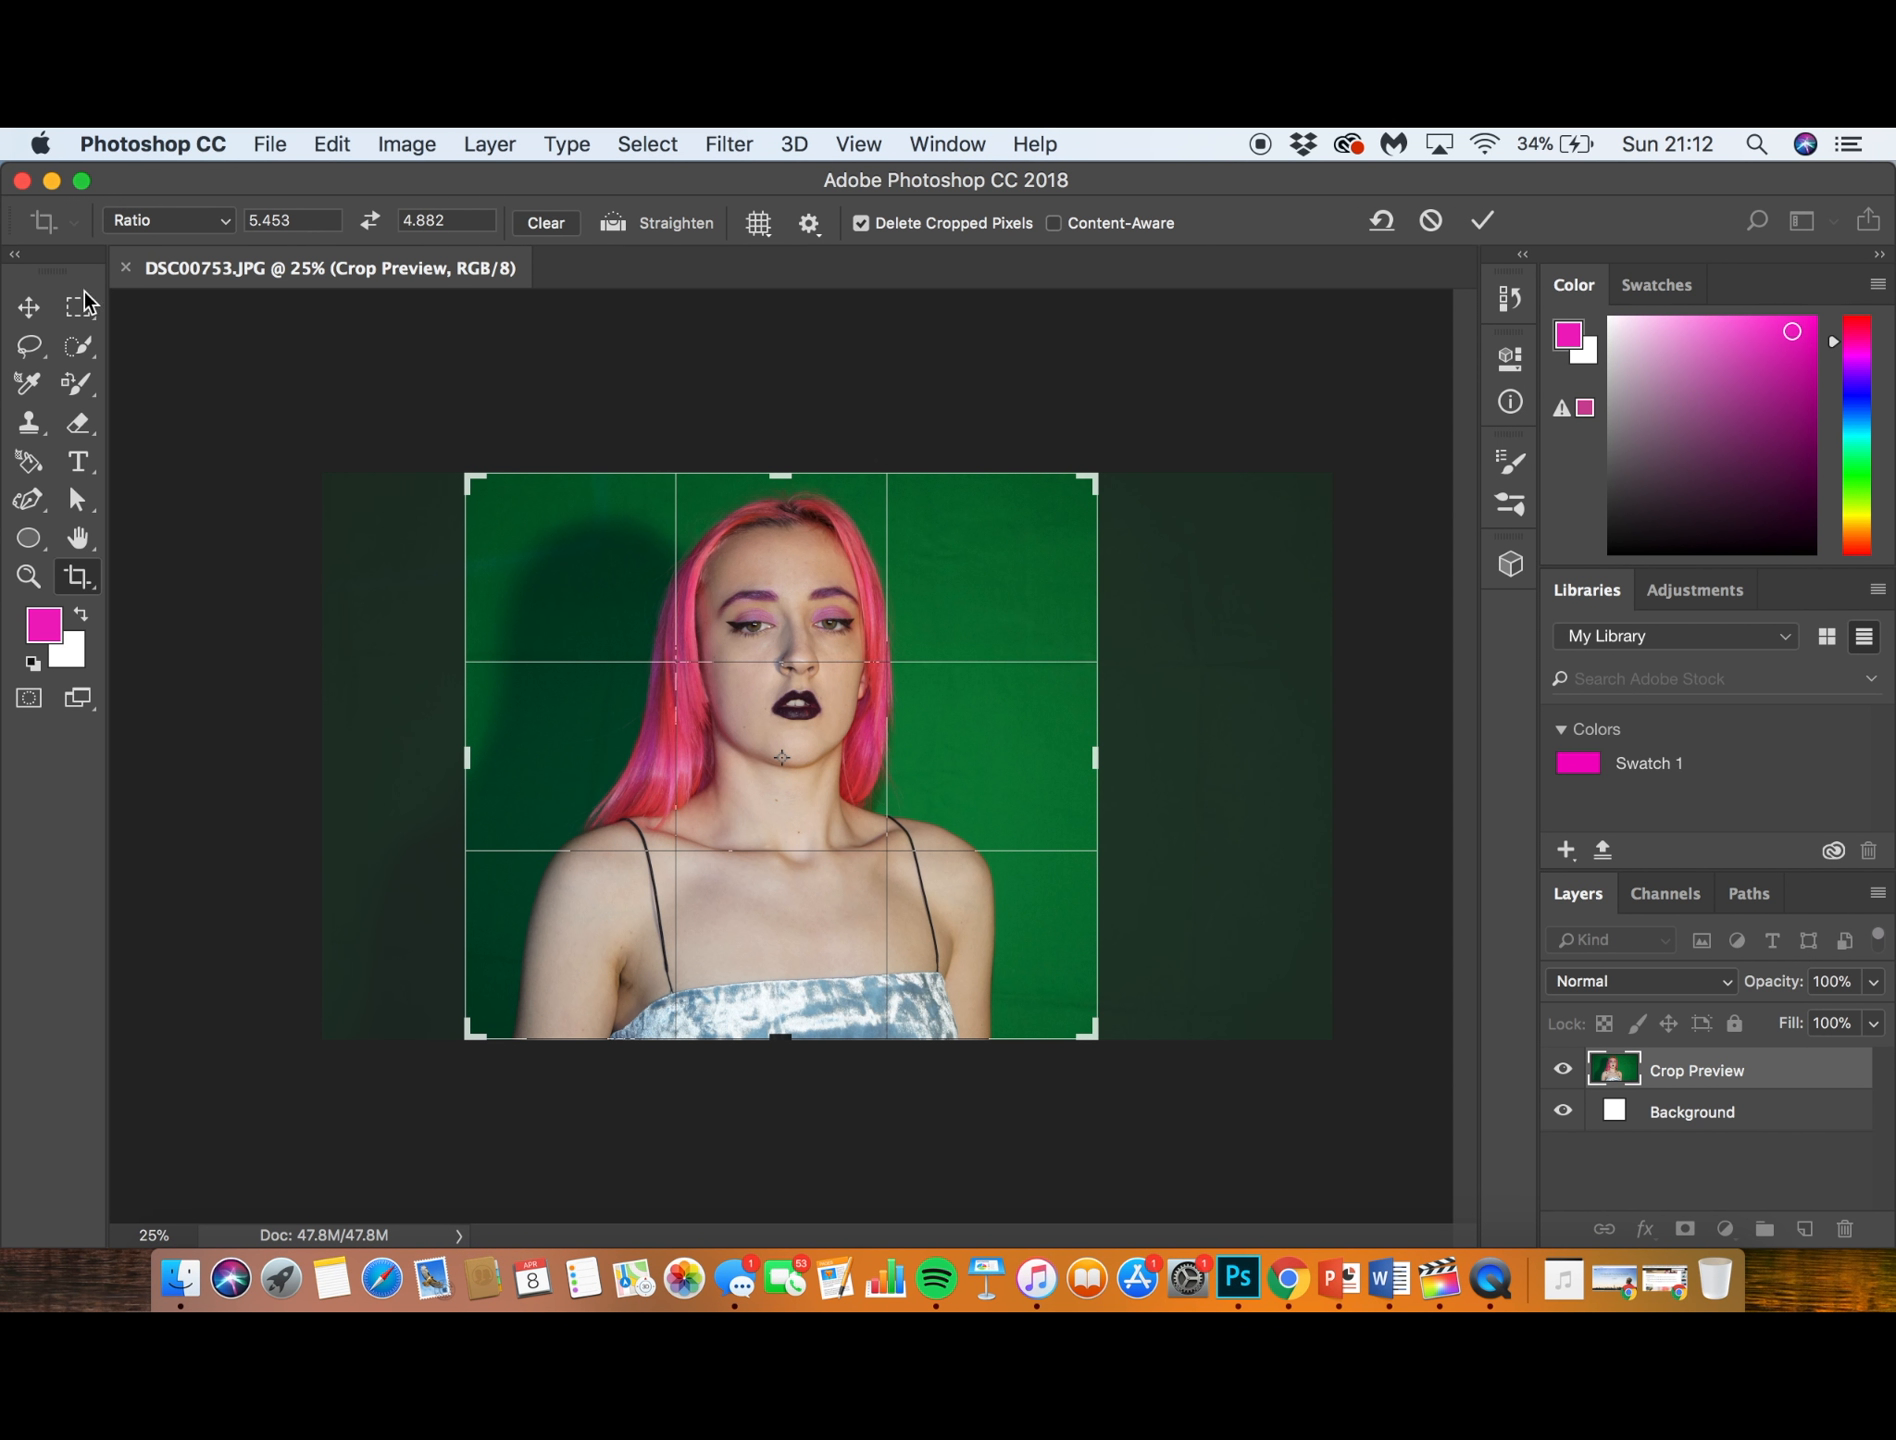
{"action": "left_click", "coordinate": [29, 309]}
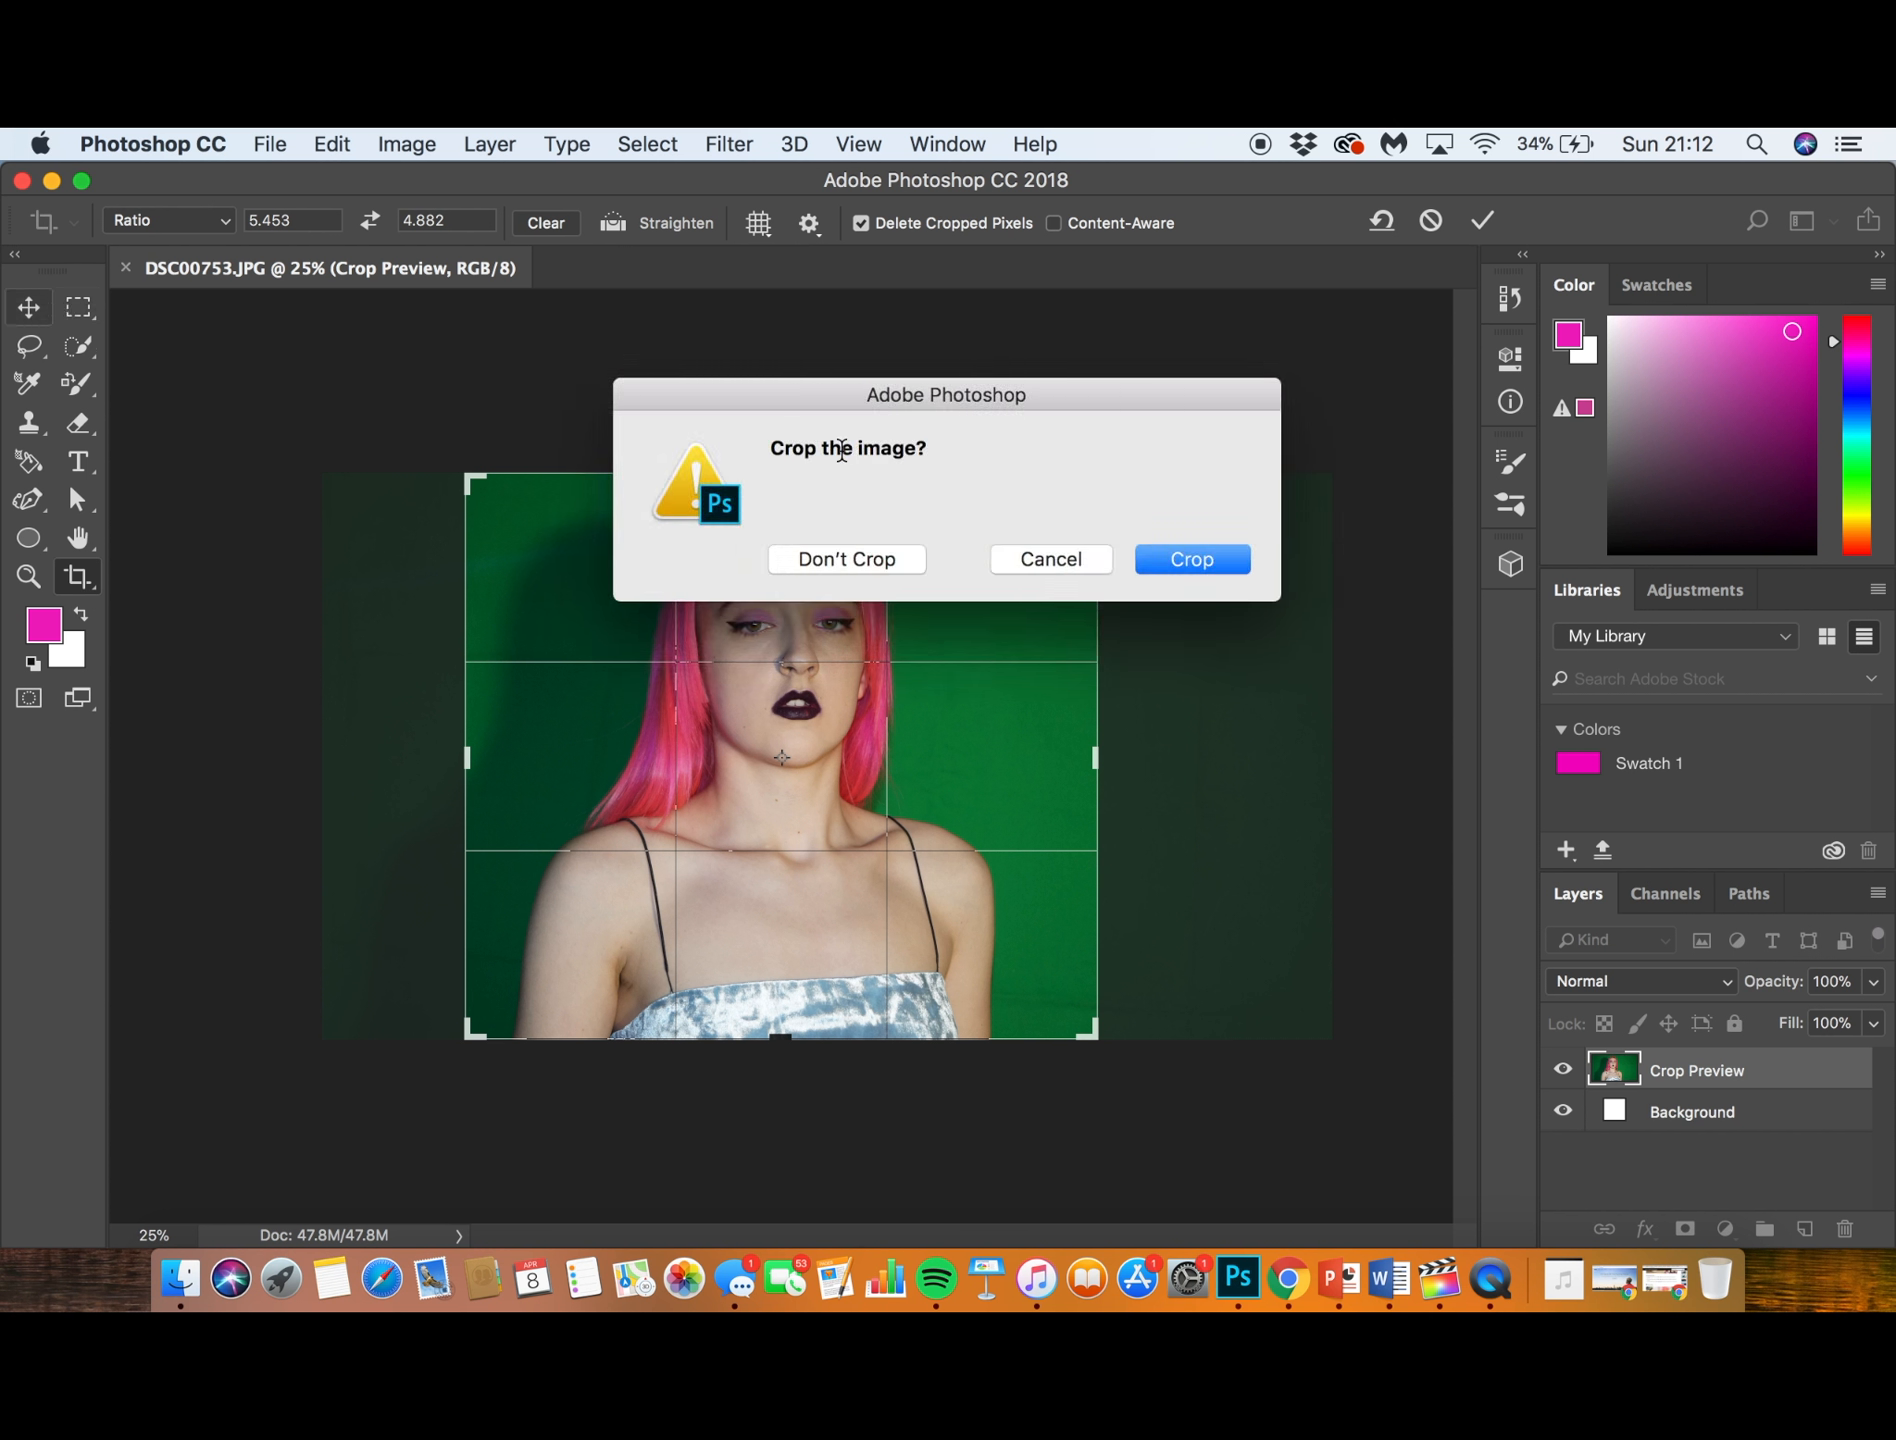
{"action": "left_click", "coordinate": [1195, 561]}
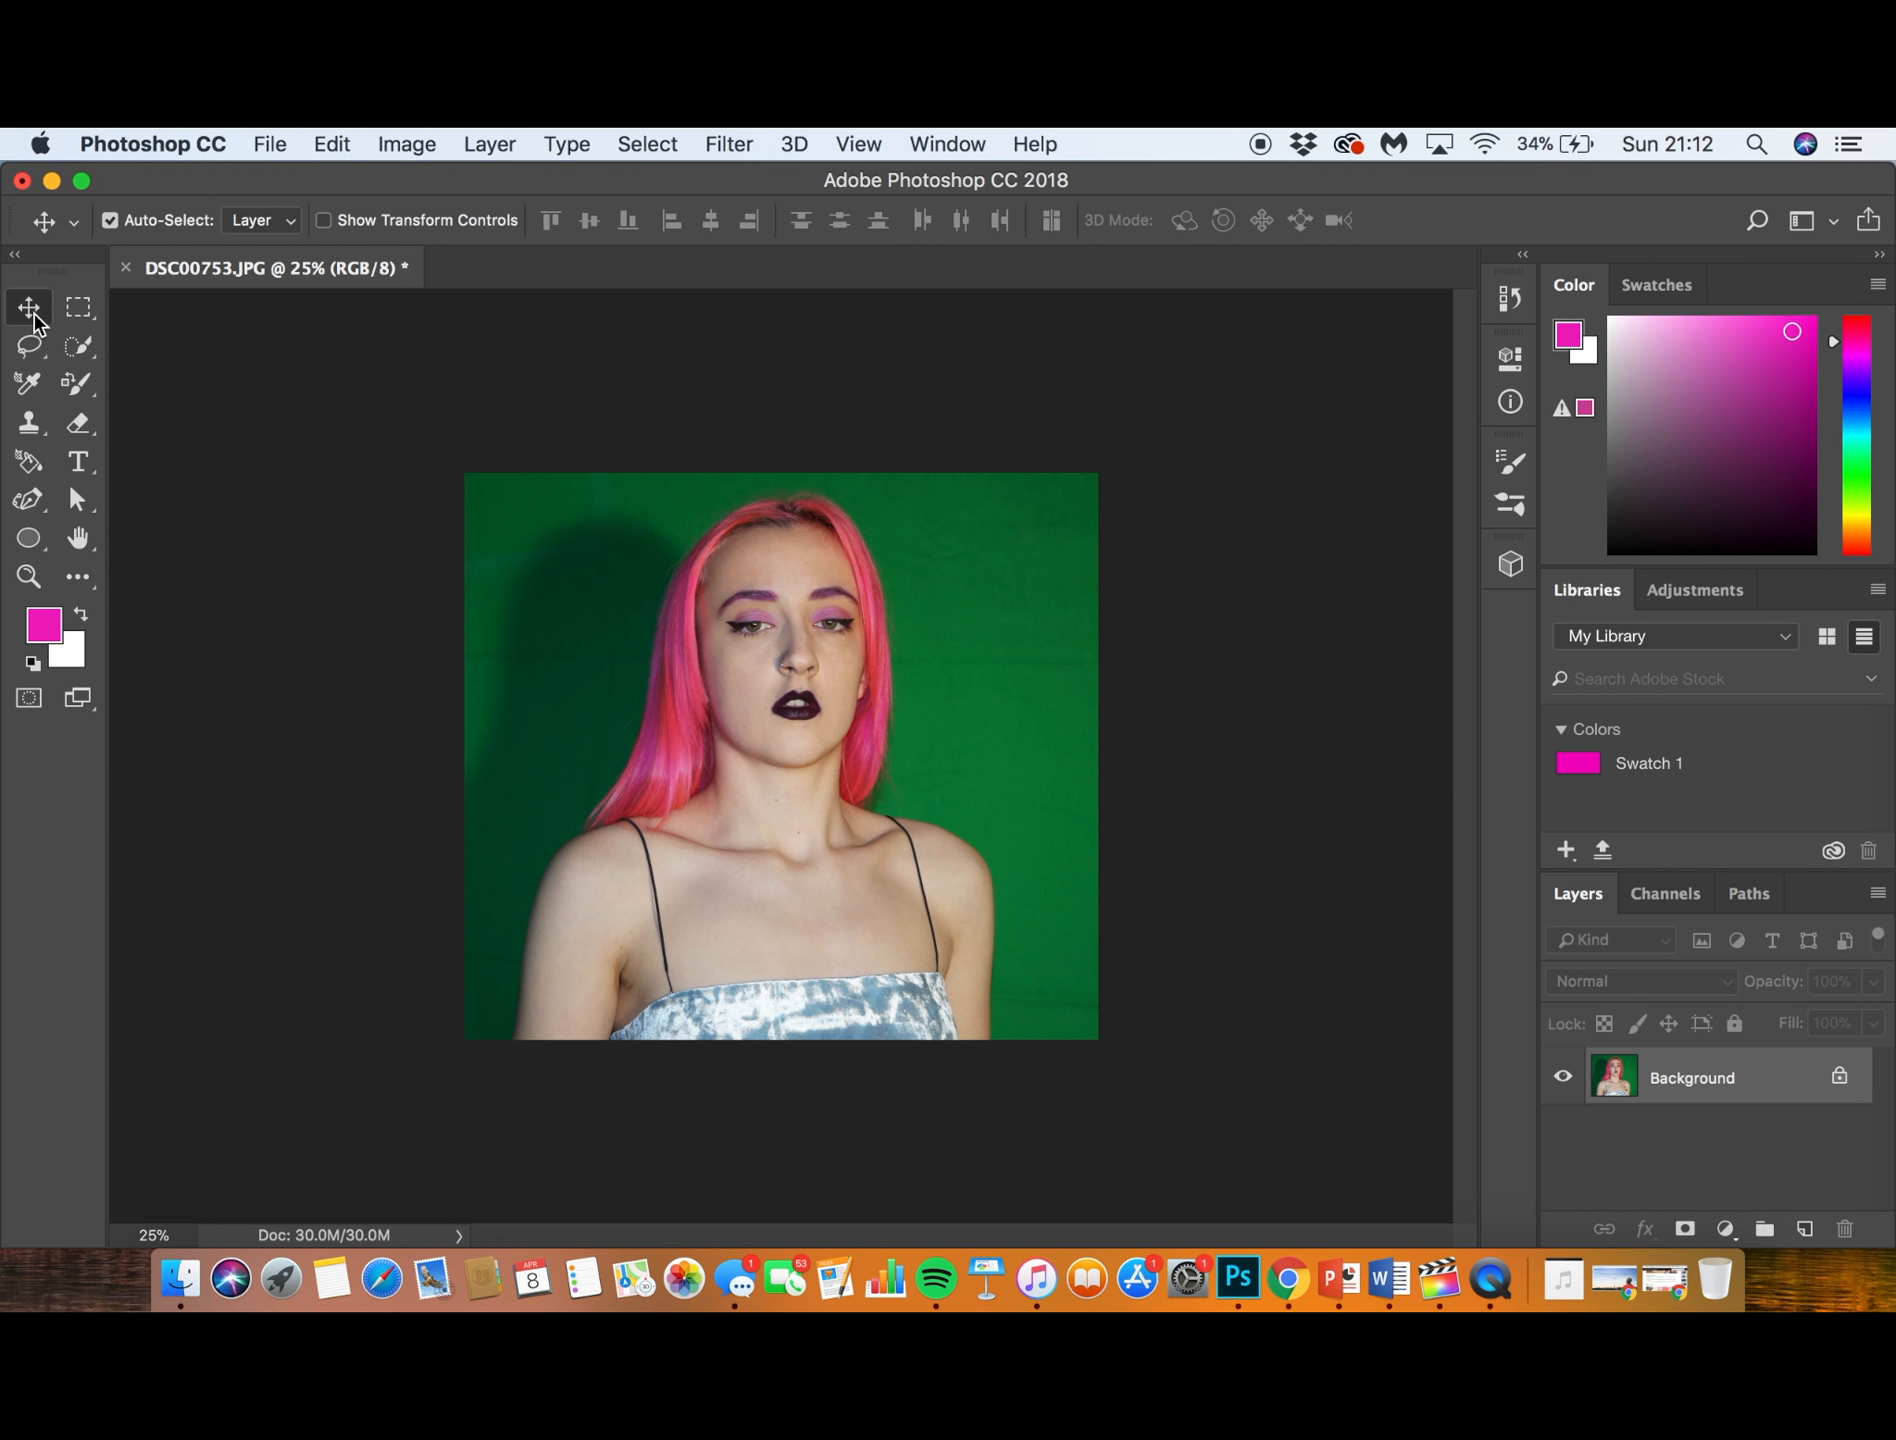
- Convert the Background to a normal layer and position the photo so it fills the canvas
{"action": "mouse_move", "coordinate": [655, 600]}
{"action": "left_mouse_down"}
{"action": "mouse_move", "coordinate": [741, 615]}
{"action": "mouse_move", "coordinate": [632, 584]}
{"action": "left_mouse_up"}
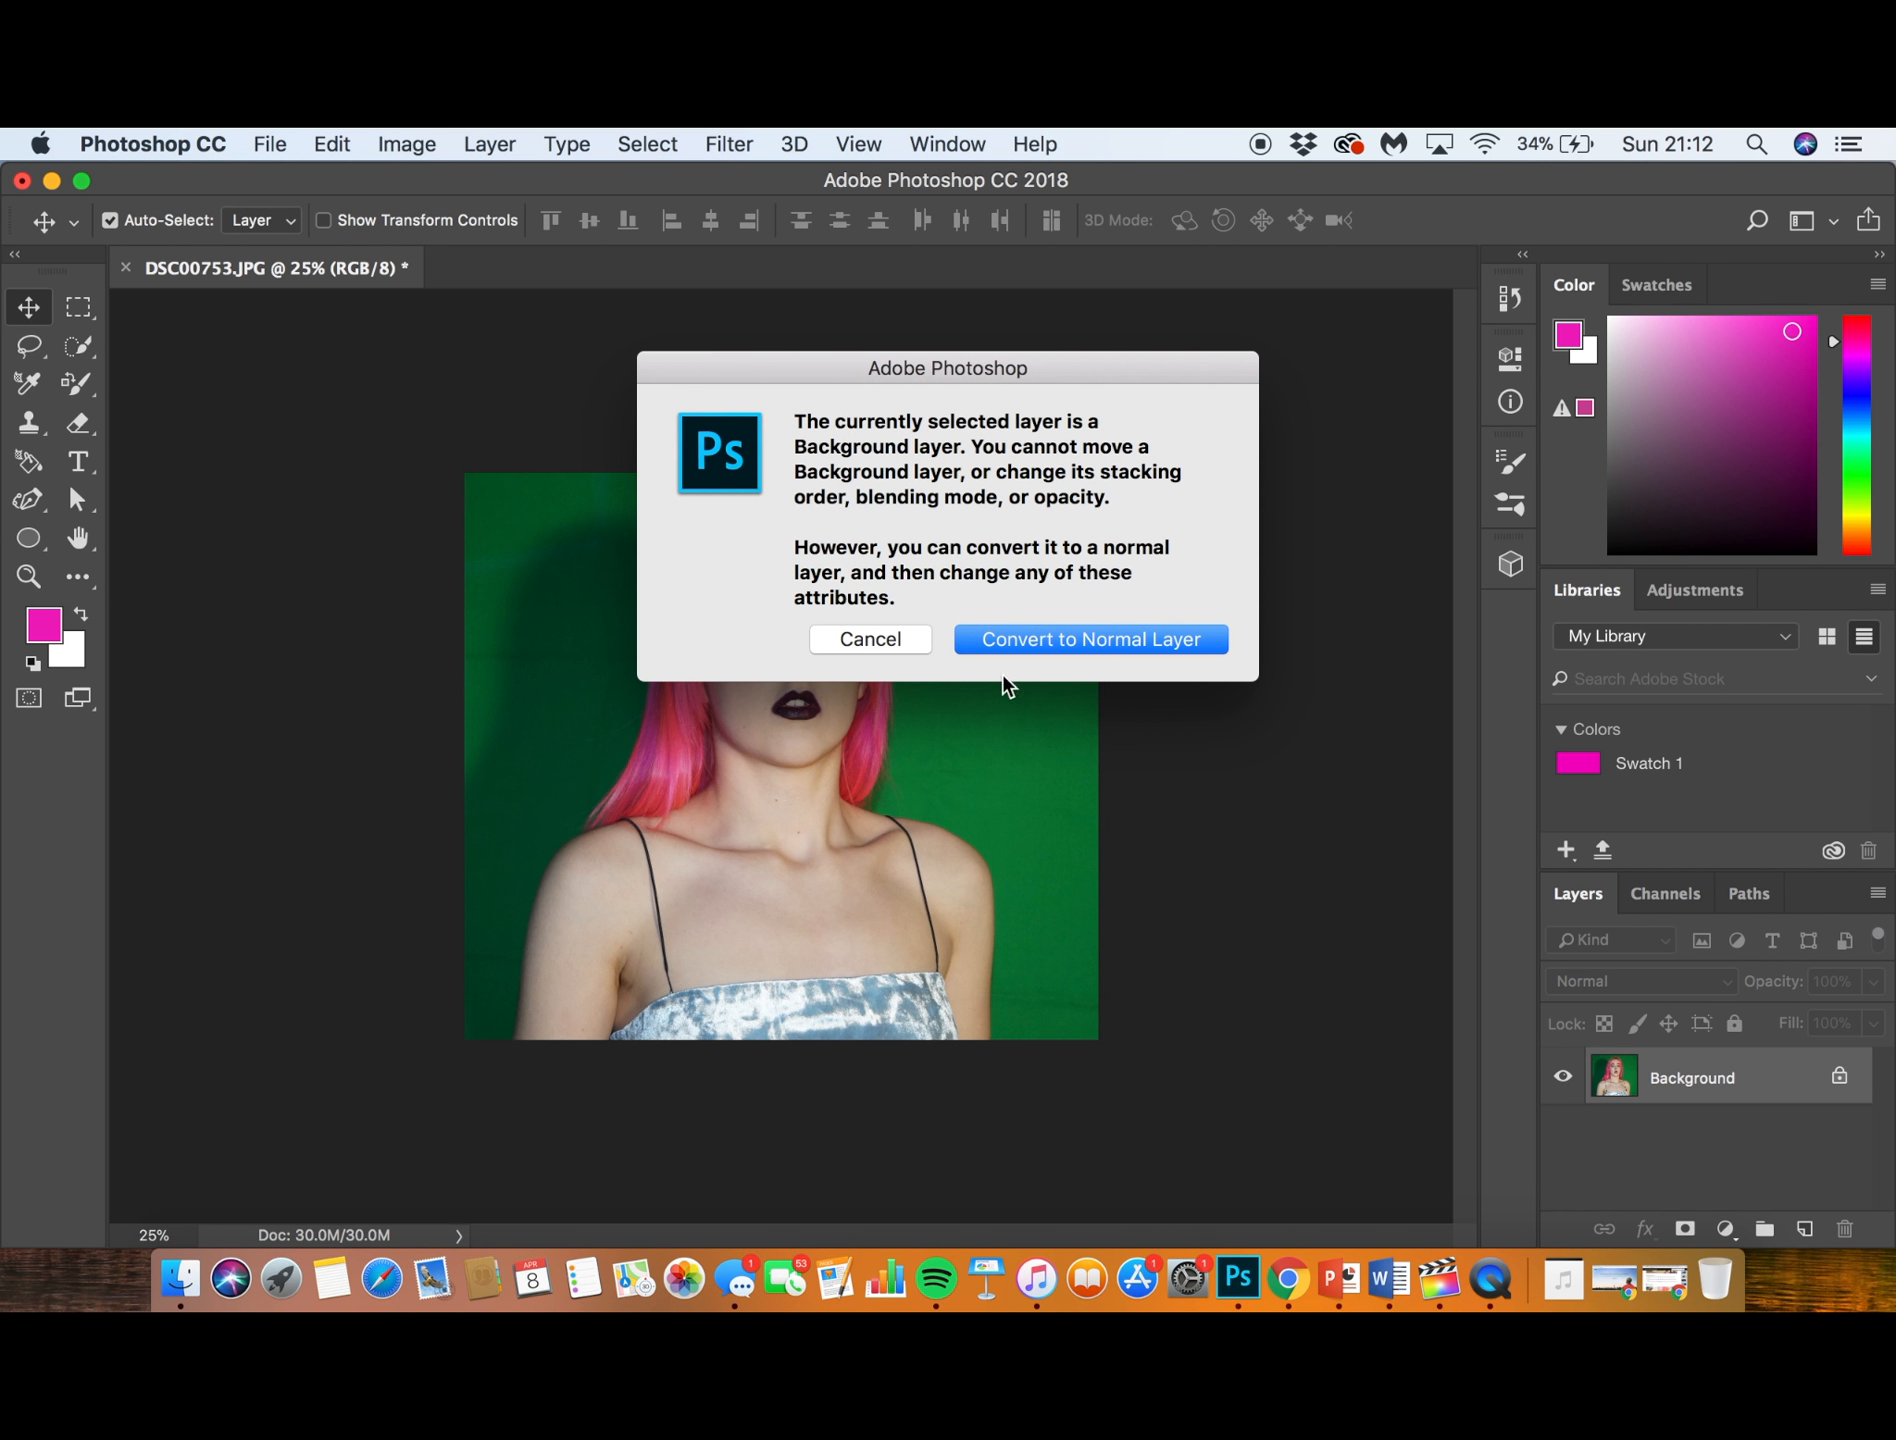
{"action": "left_click", "coordinate": [1037, 643]}
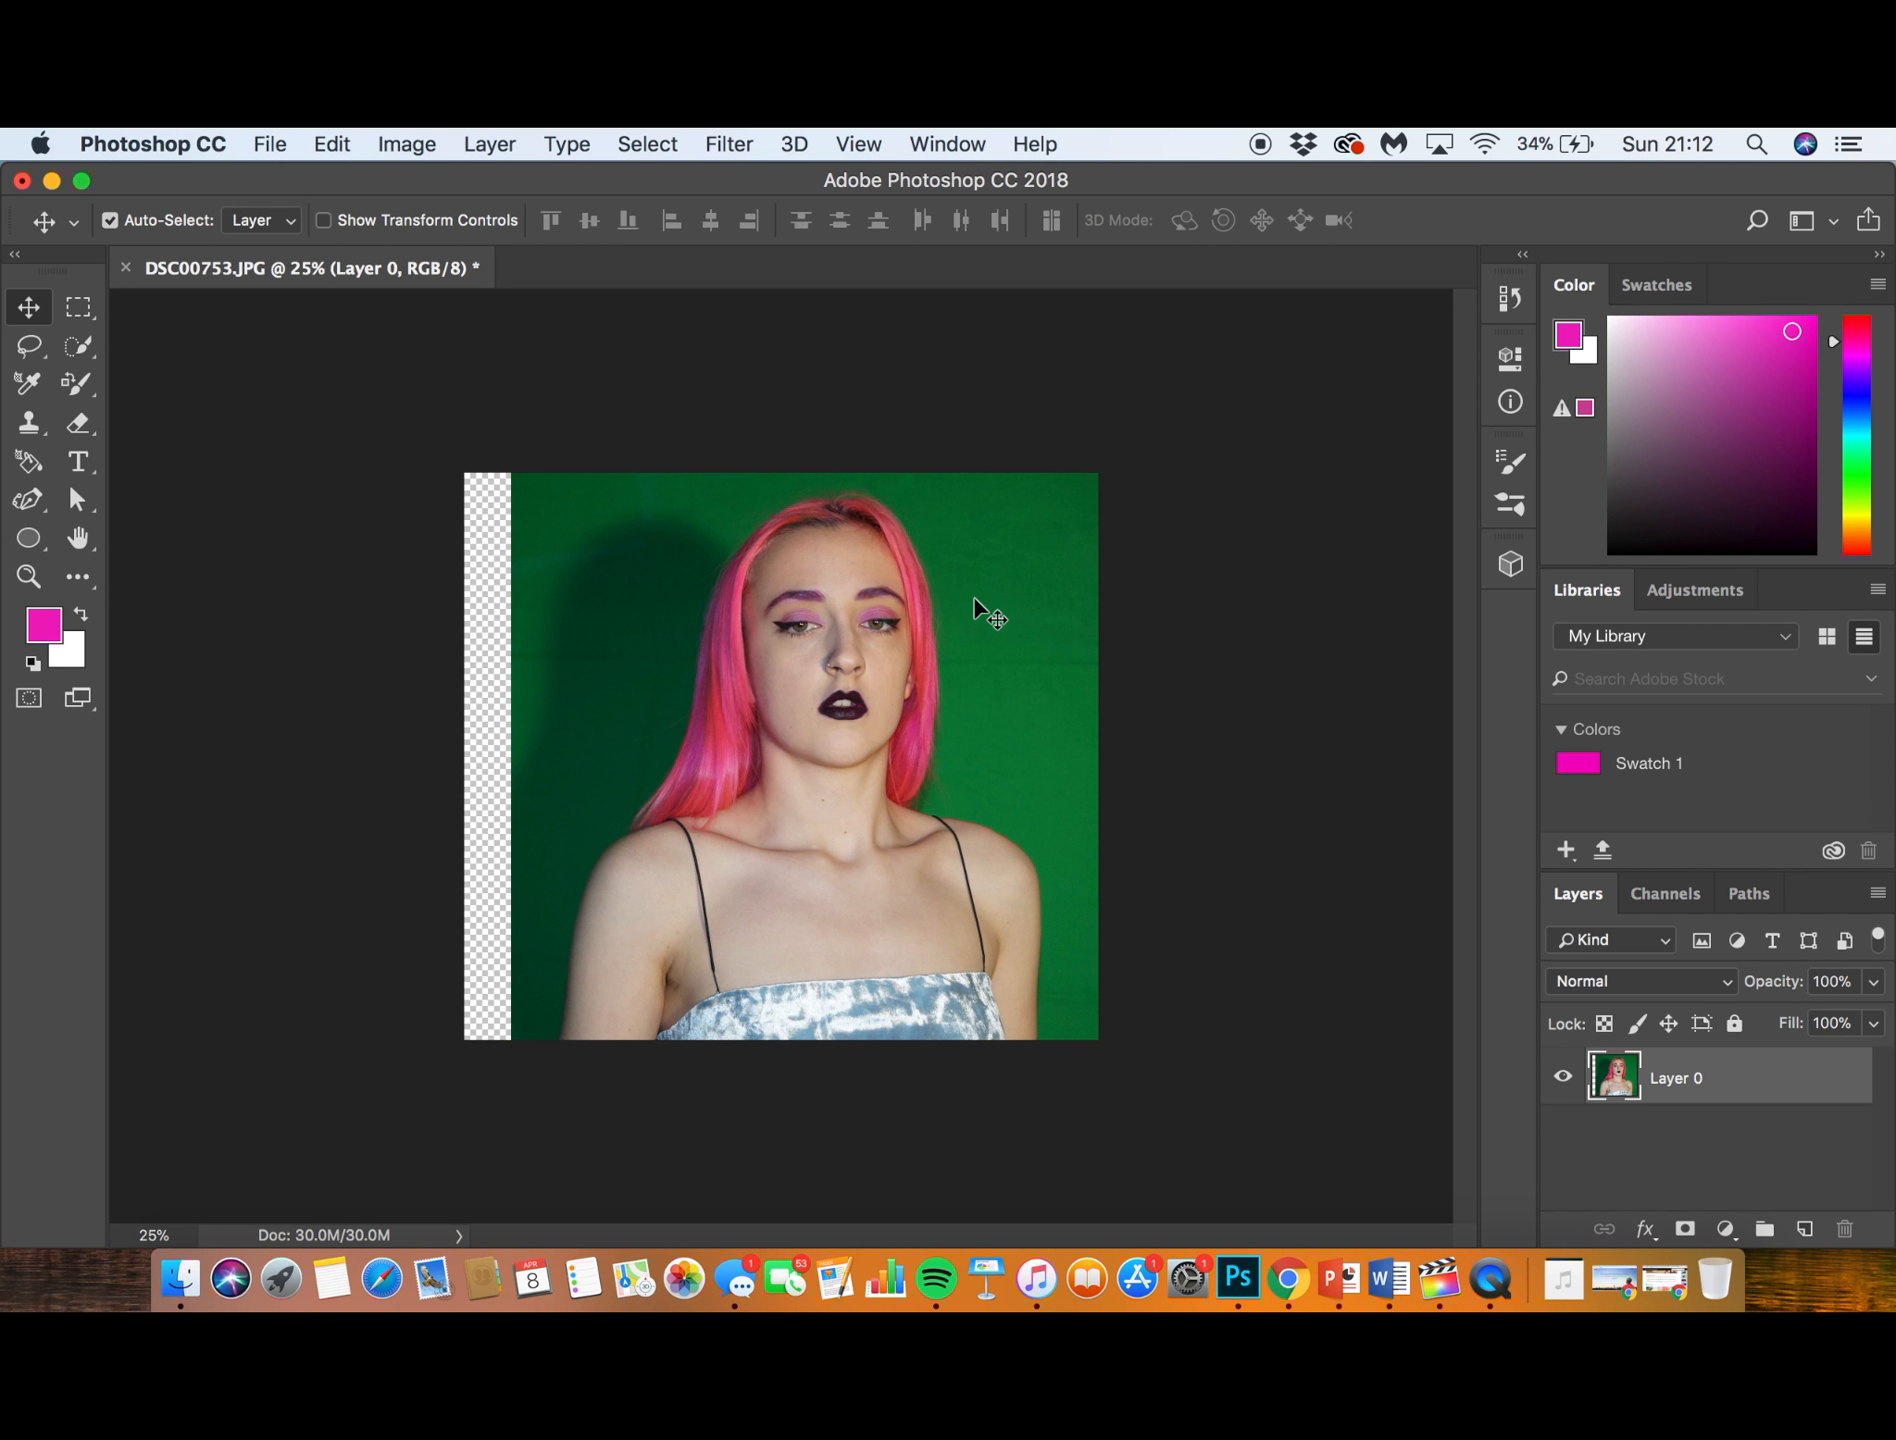
{"action": "left_click_drag", "start_coordinate": [851, 783], "coordinate": [923, 610]}
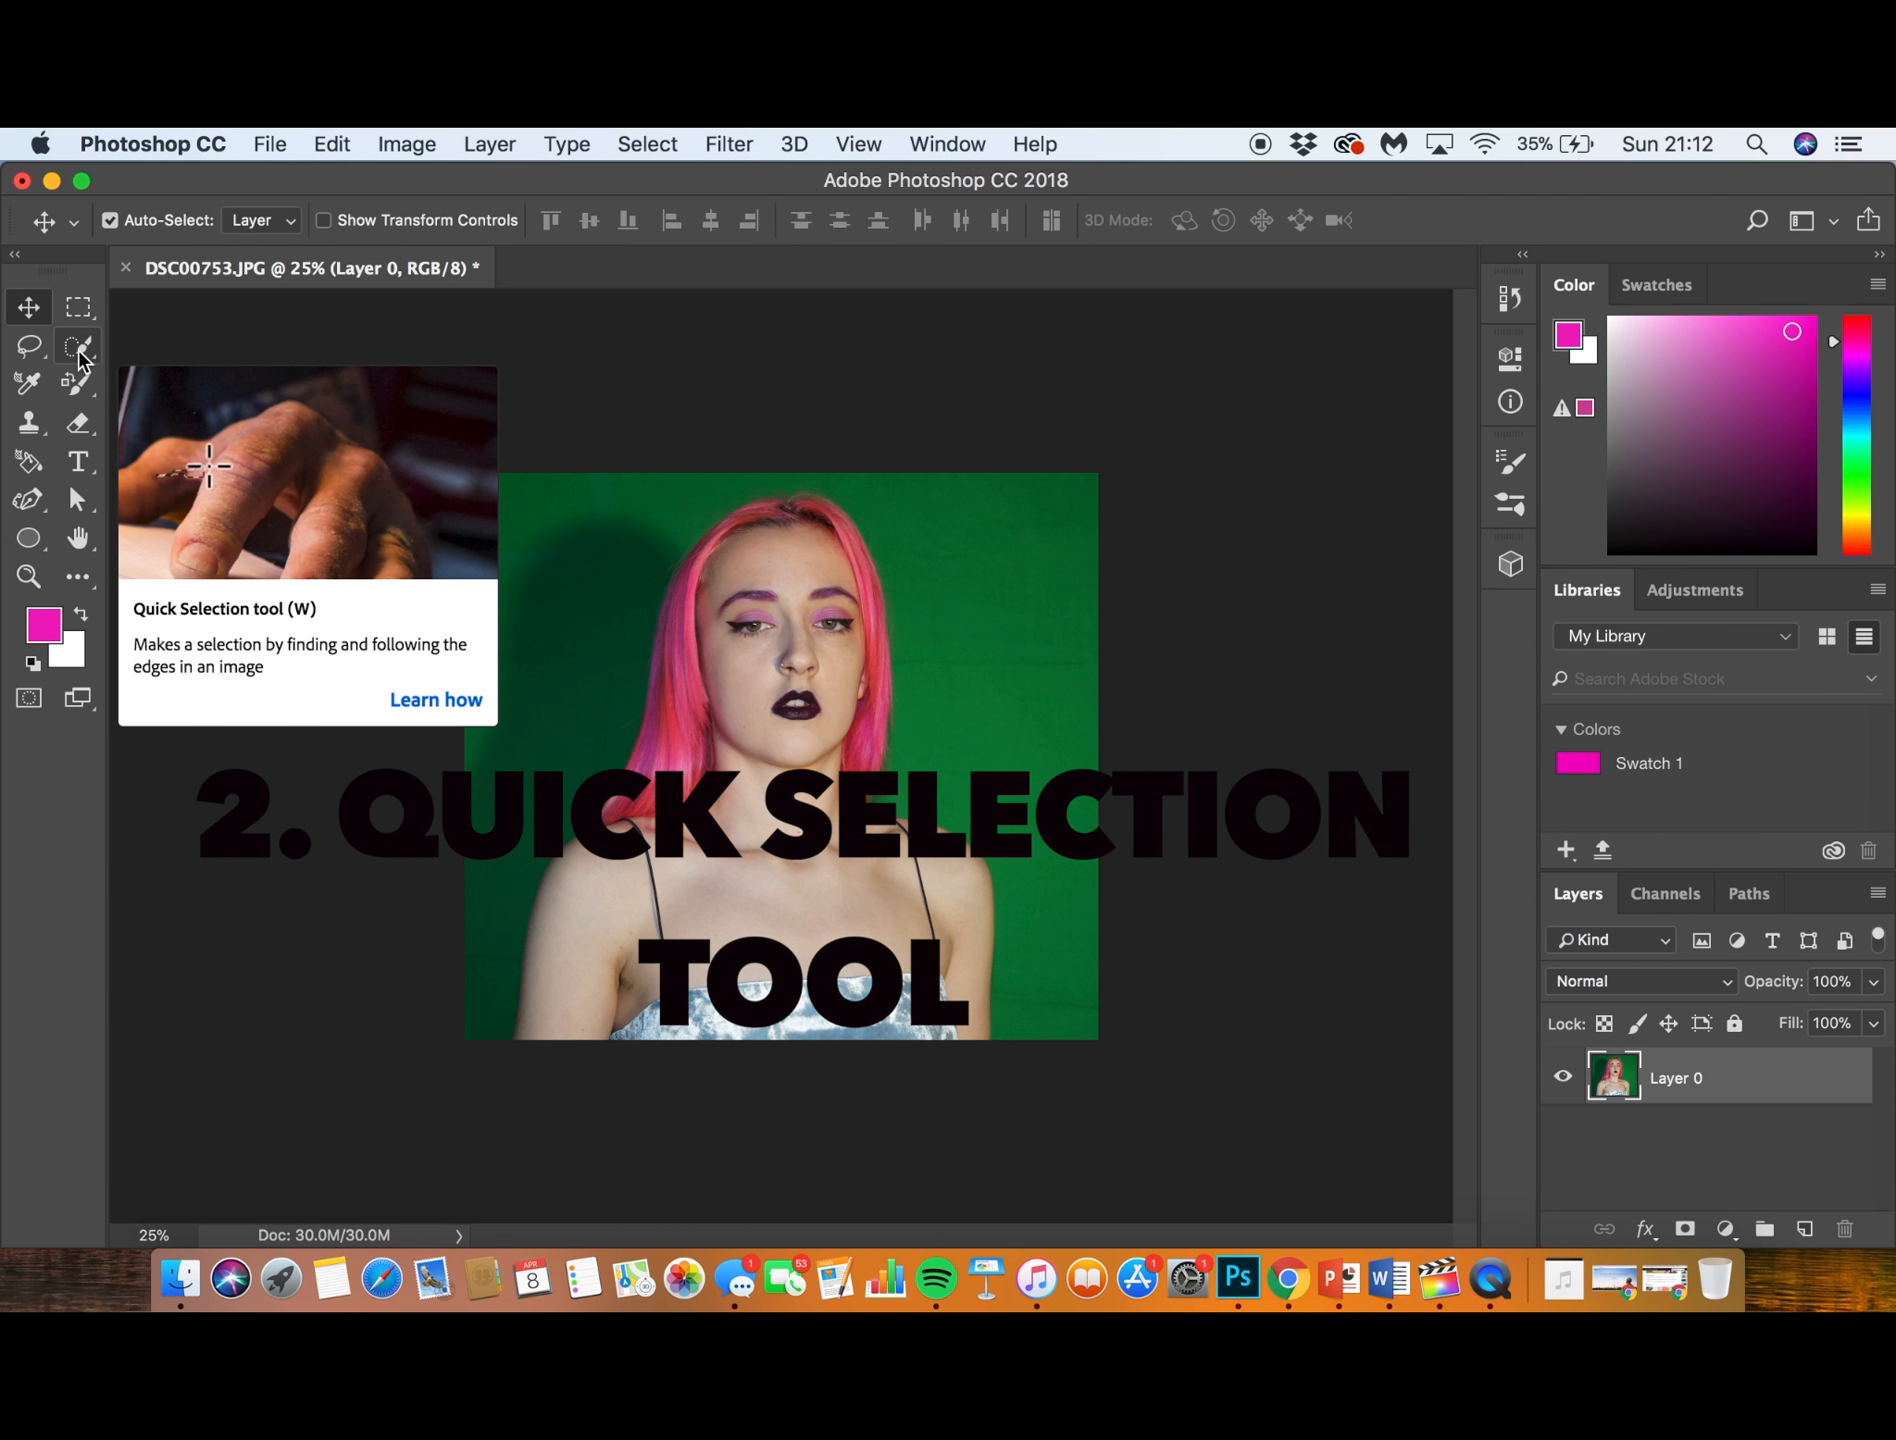
- Select the green backdrop on the shadowed side of the subject with the Quick Selection tool, from the lower corner up past the hair
{"action": "left_click", "coordinate": [85, 349]}
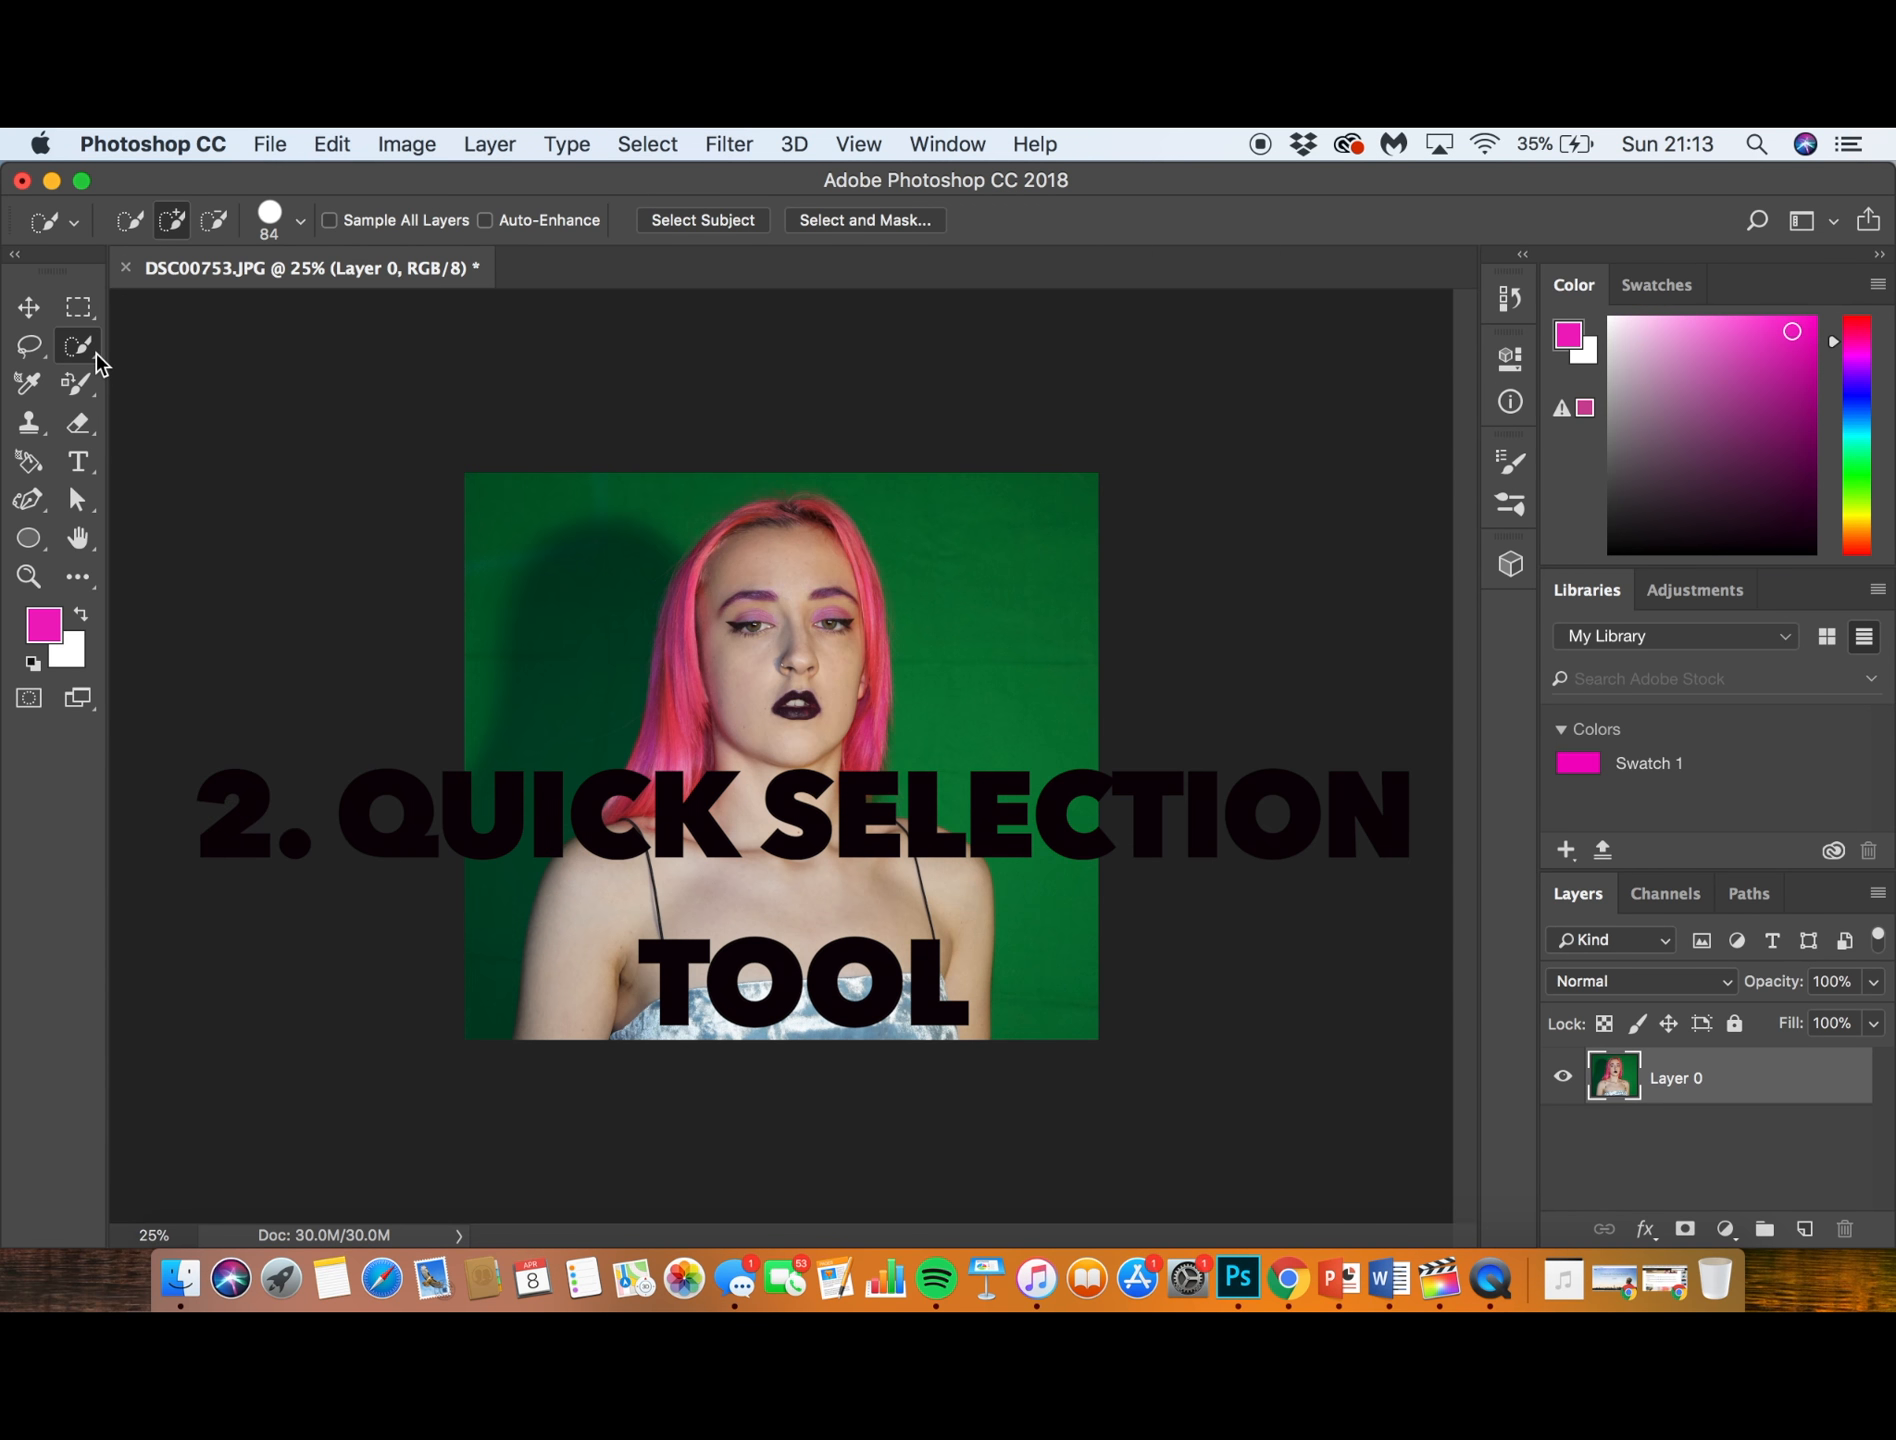
{"action": "key", "text": "super+equal"}
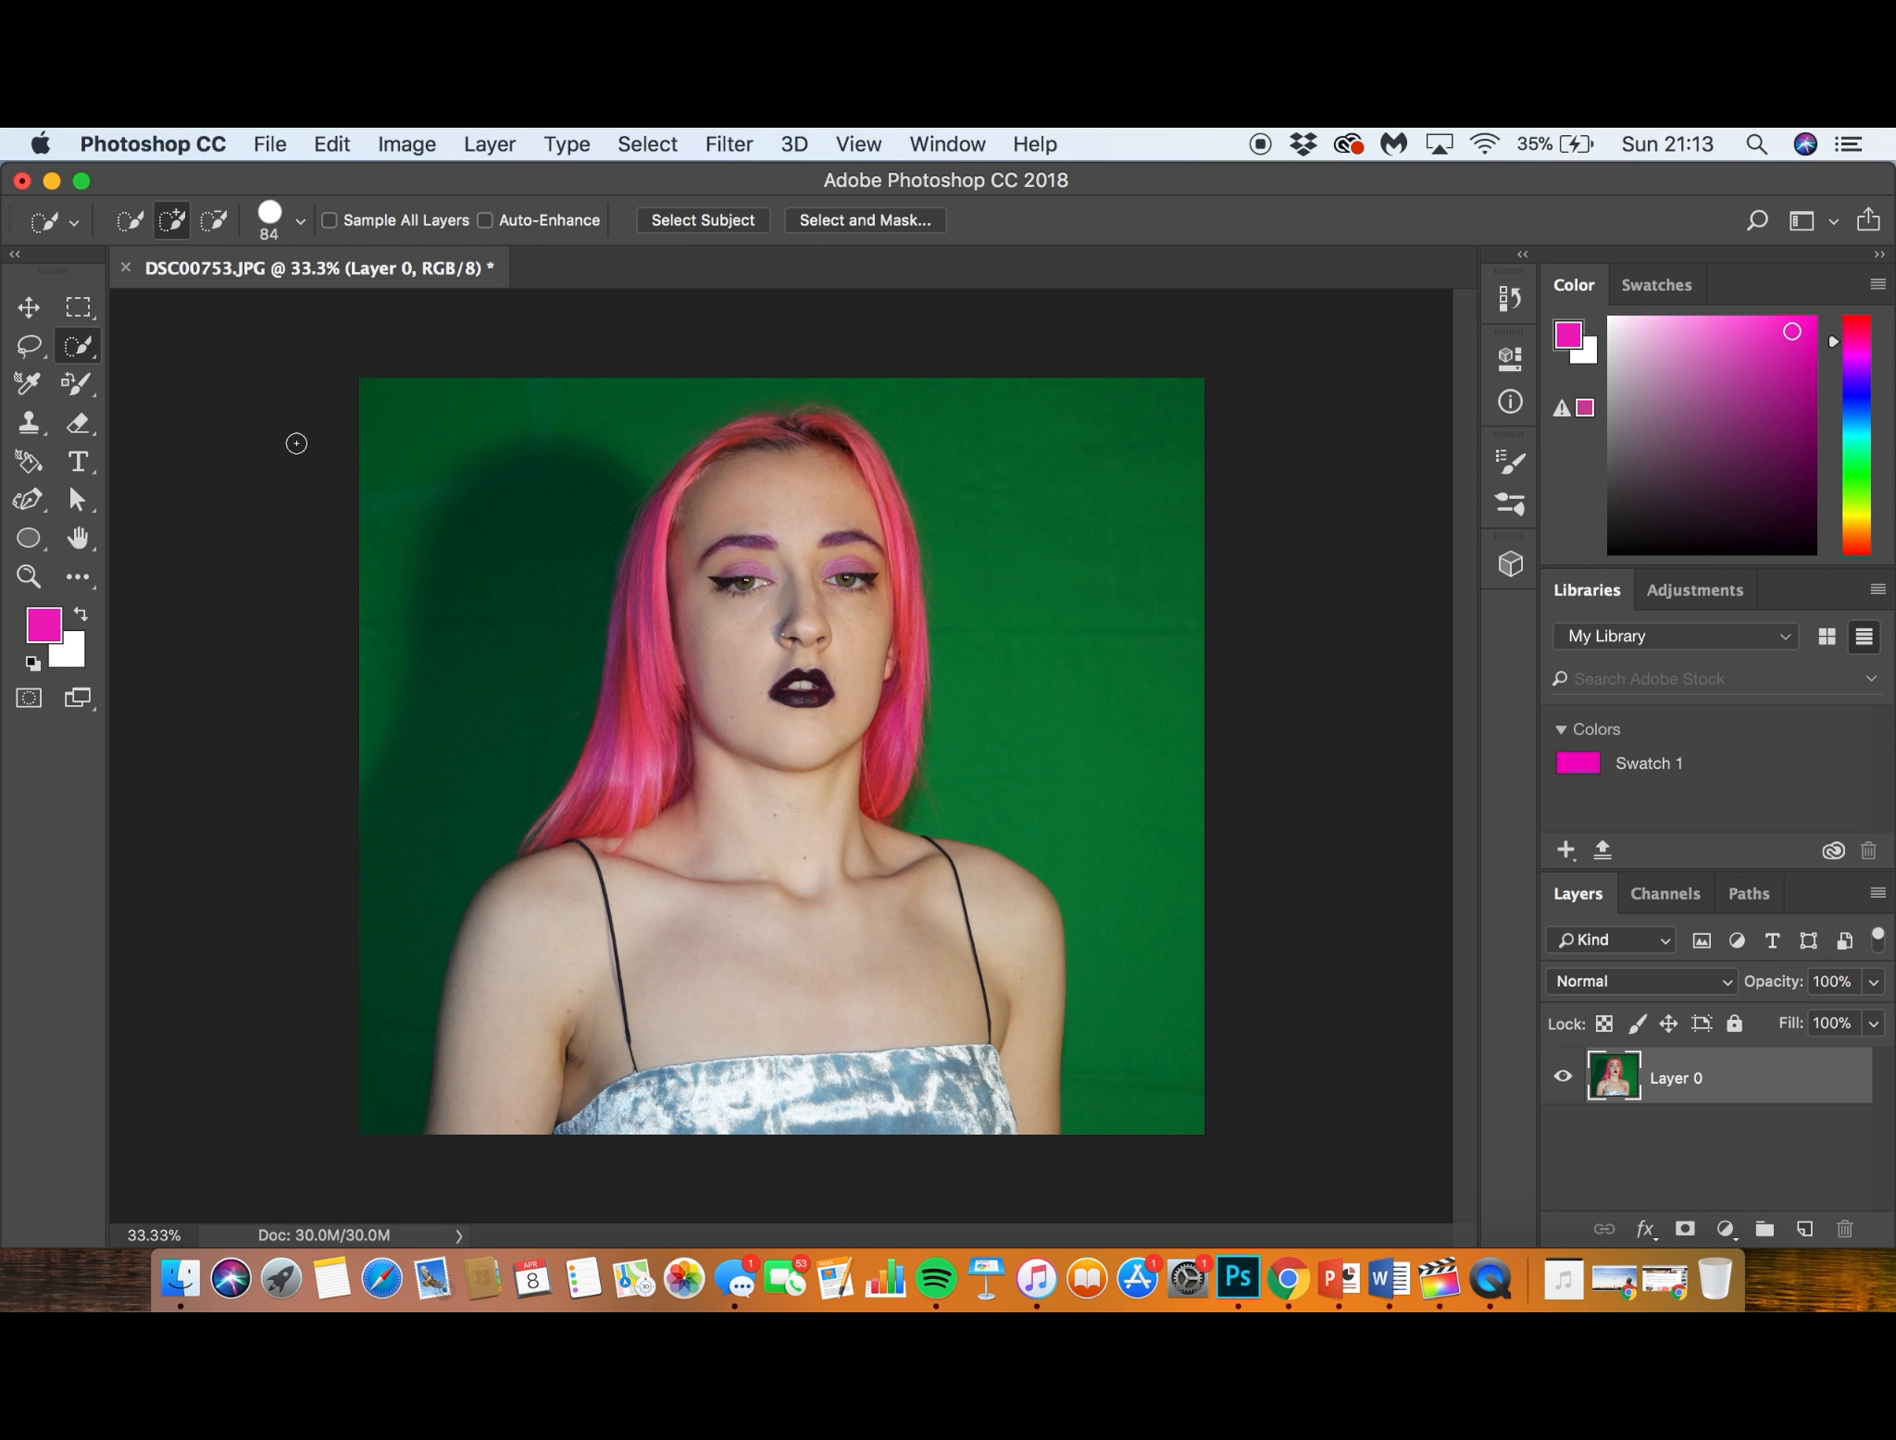
{"action": "key", "text": "super+equal"}
{"action": "scroll", "coordinate": [626, 537], "scroll_direction": "down", "scroll_amount": 5}
{"action": "scroll", "coordinate": [626, 537], "scroll_direction": "left", "scroll_amount": 3}
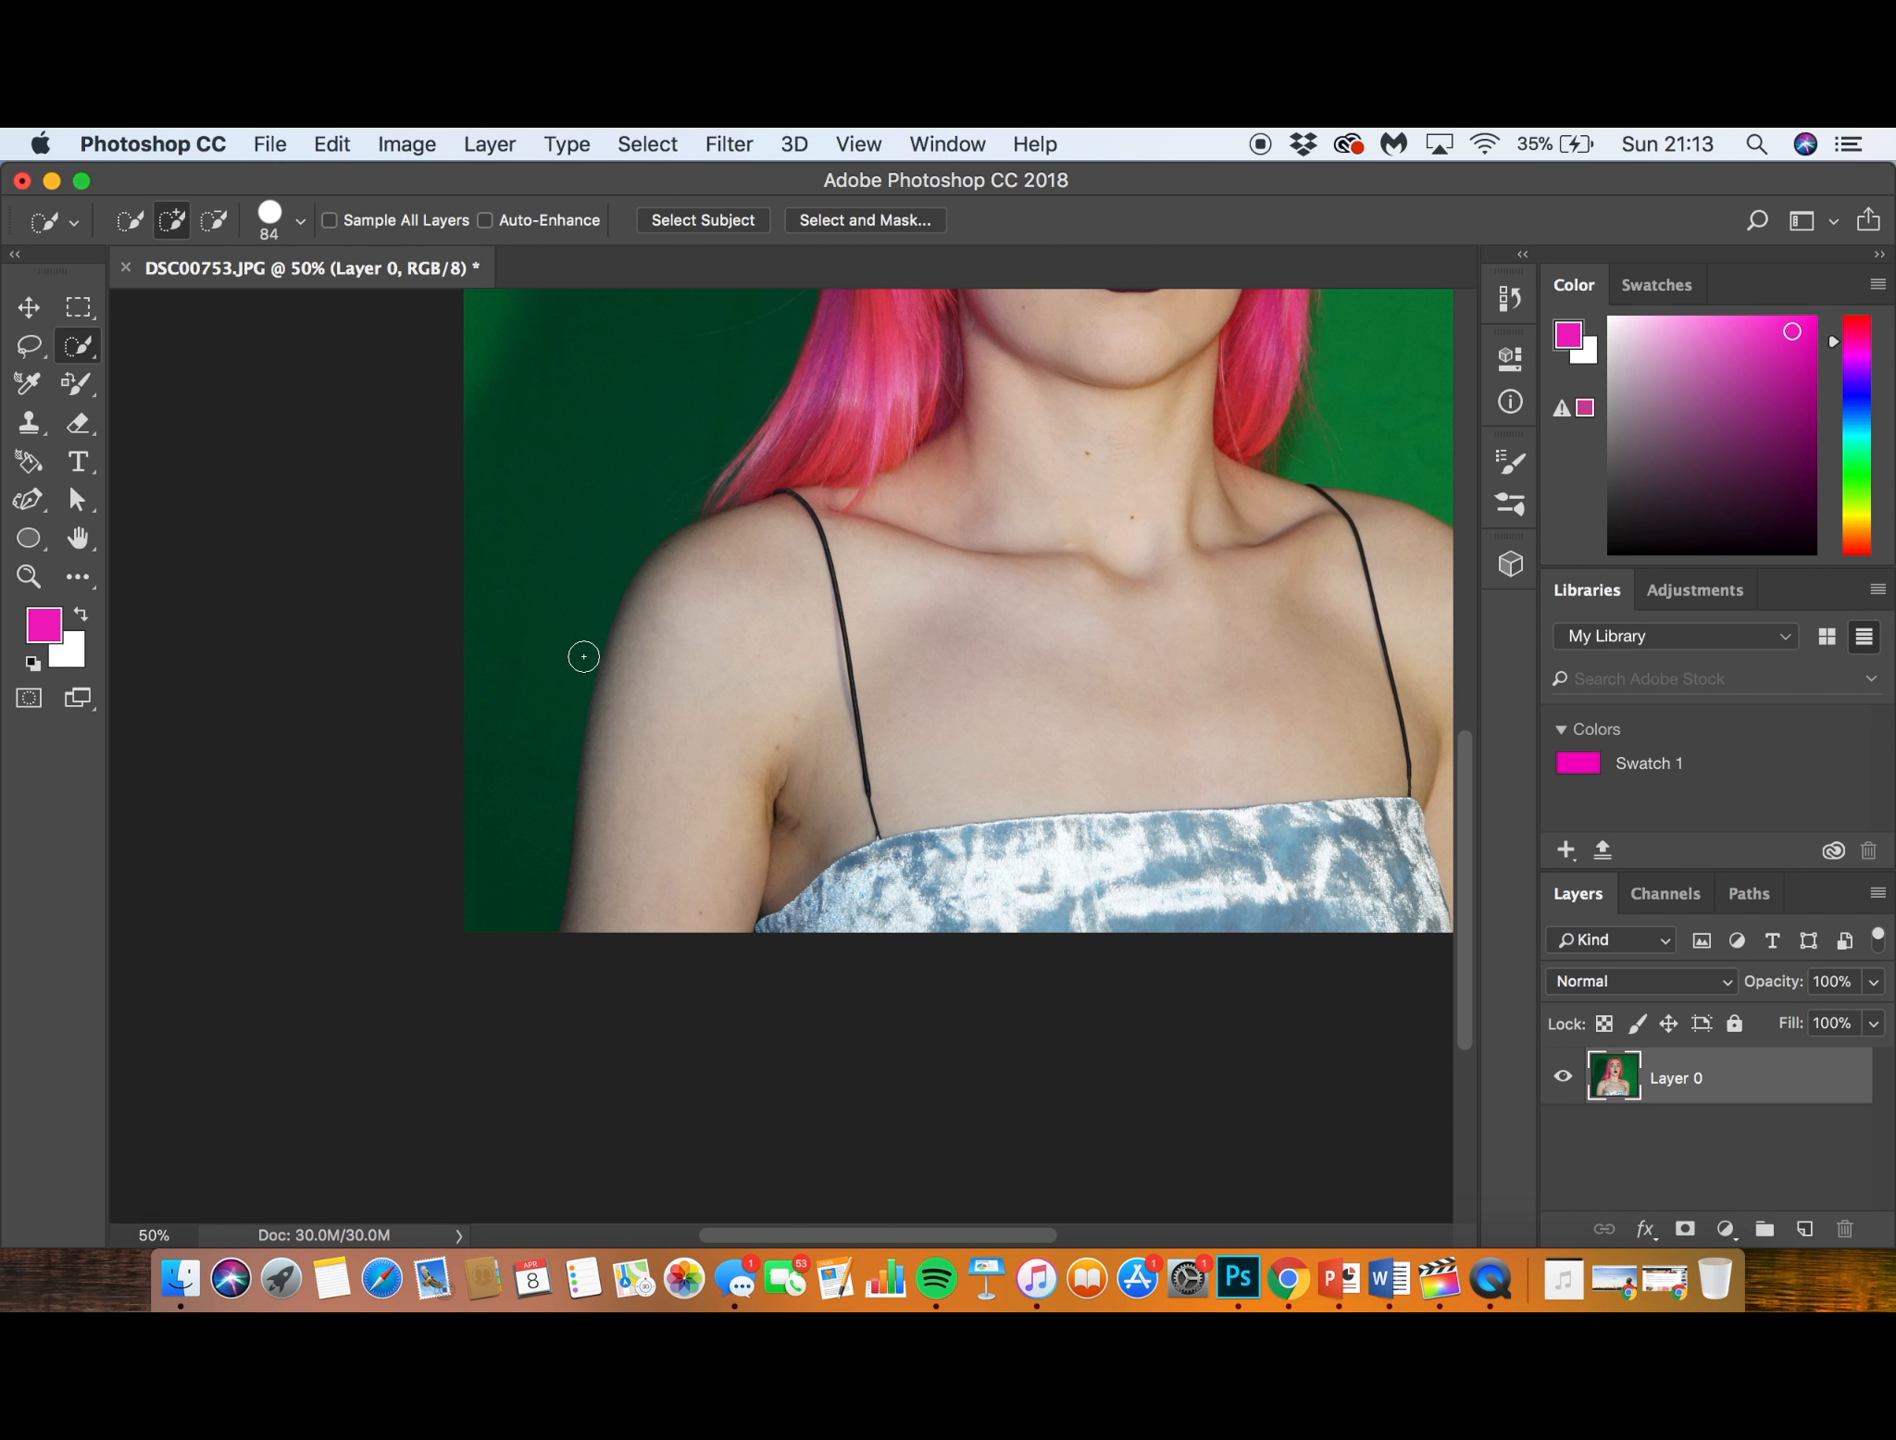
{"action": "scroll", "coordinate": [580, 686], "scroll_direction": "up", "scroll_amount": 10}
{"action": "scroll", "coordinate": [580, 686], "scroll_direction": "right", "scroll_amount": 5}
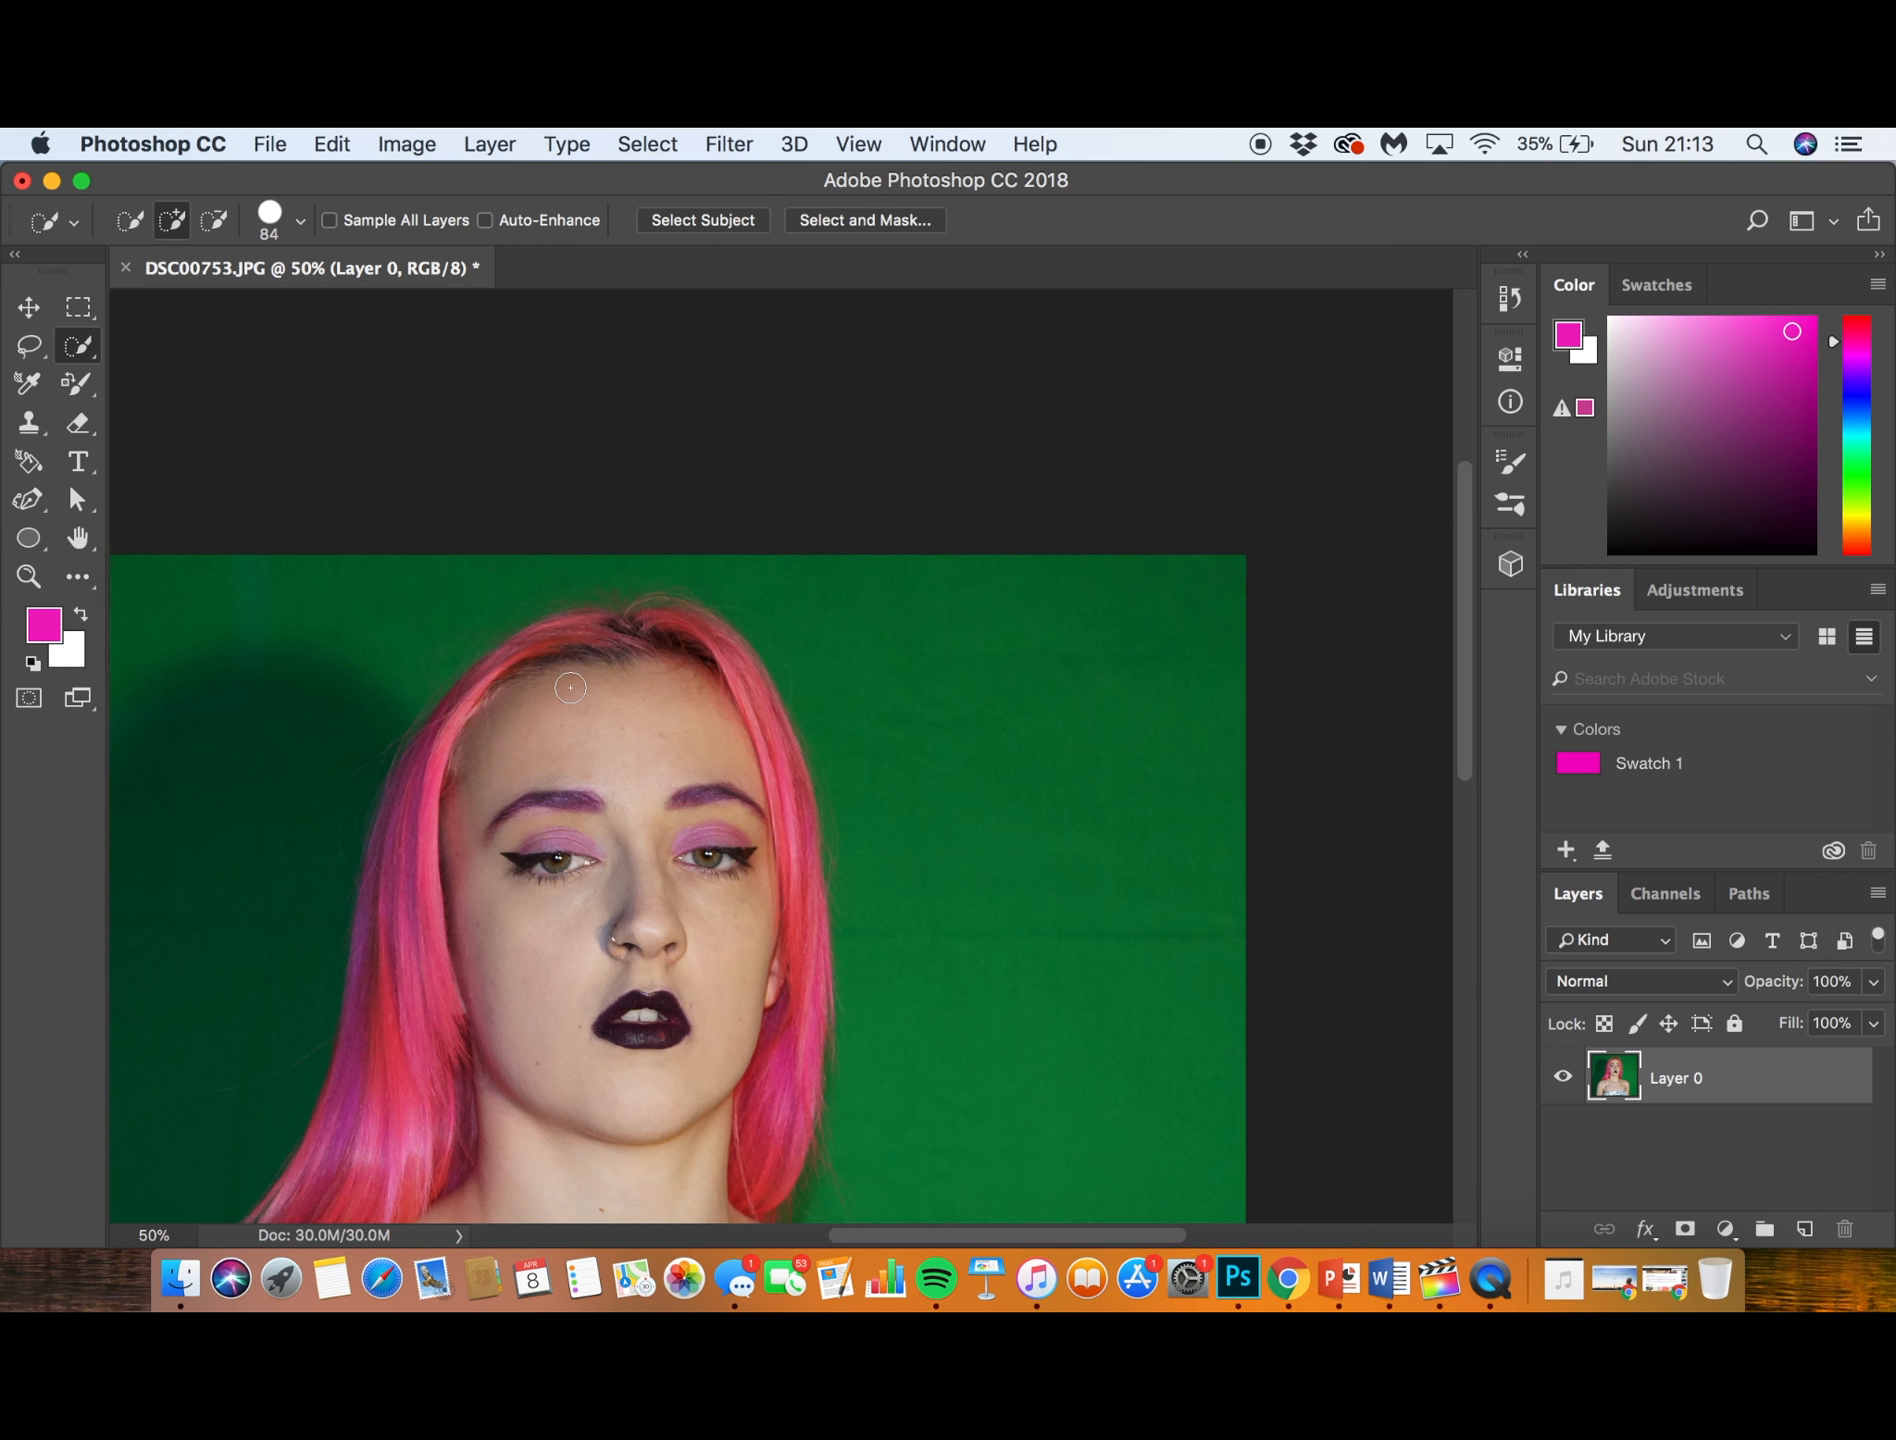
{"action": "scroll", "coordinate": [570, 687], "scroll_direction": "down", "scroll_amount": 8}
{"action": "scroll", "coordinate": [570, 687], "scroll_direction": "left", "scroll_amount": 4}
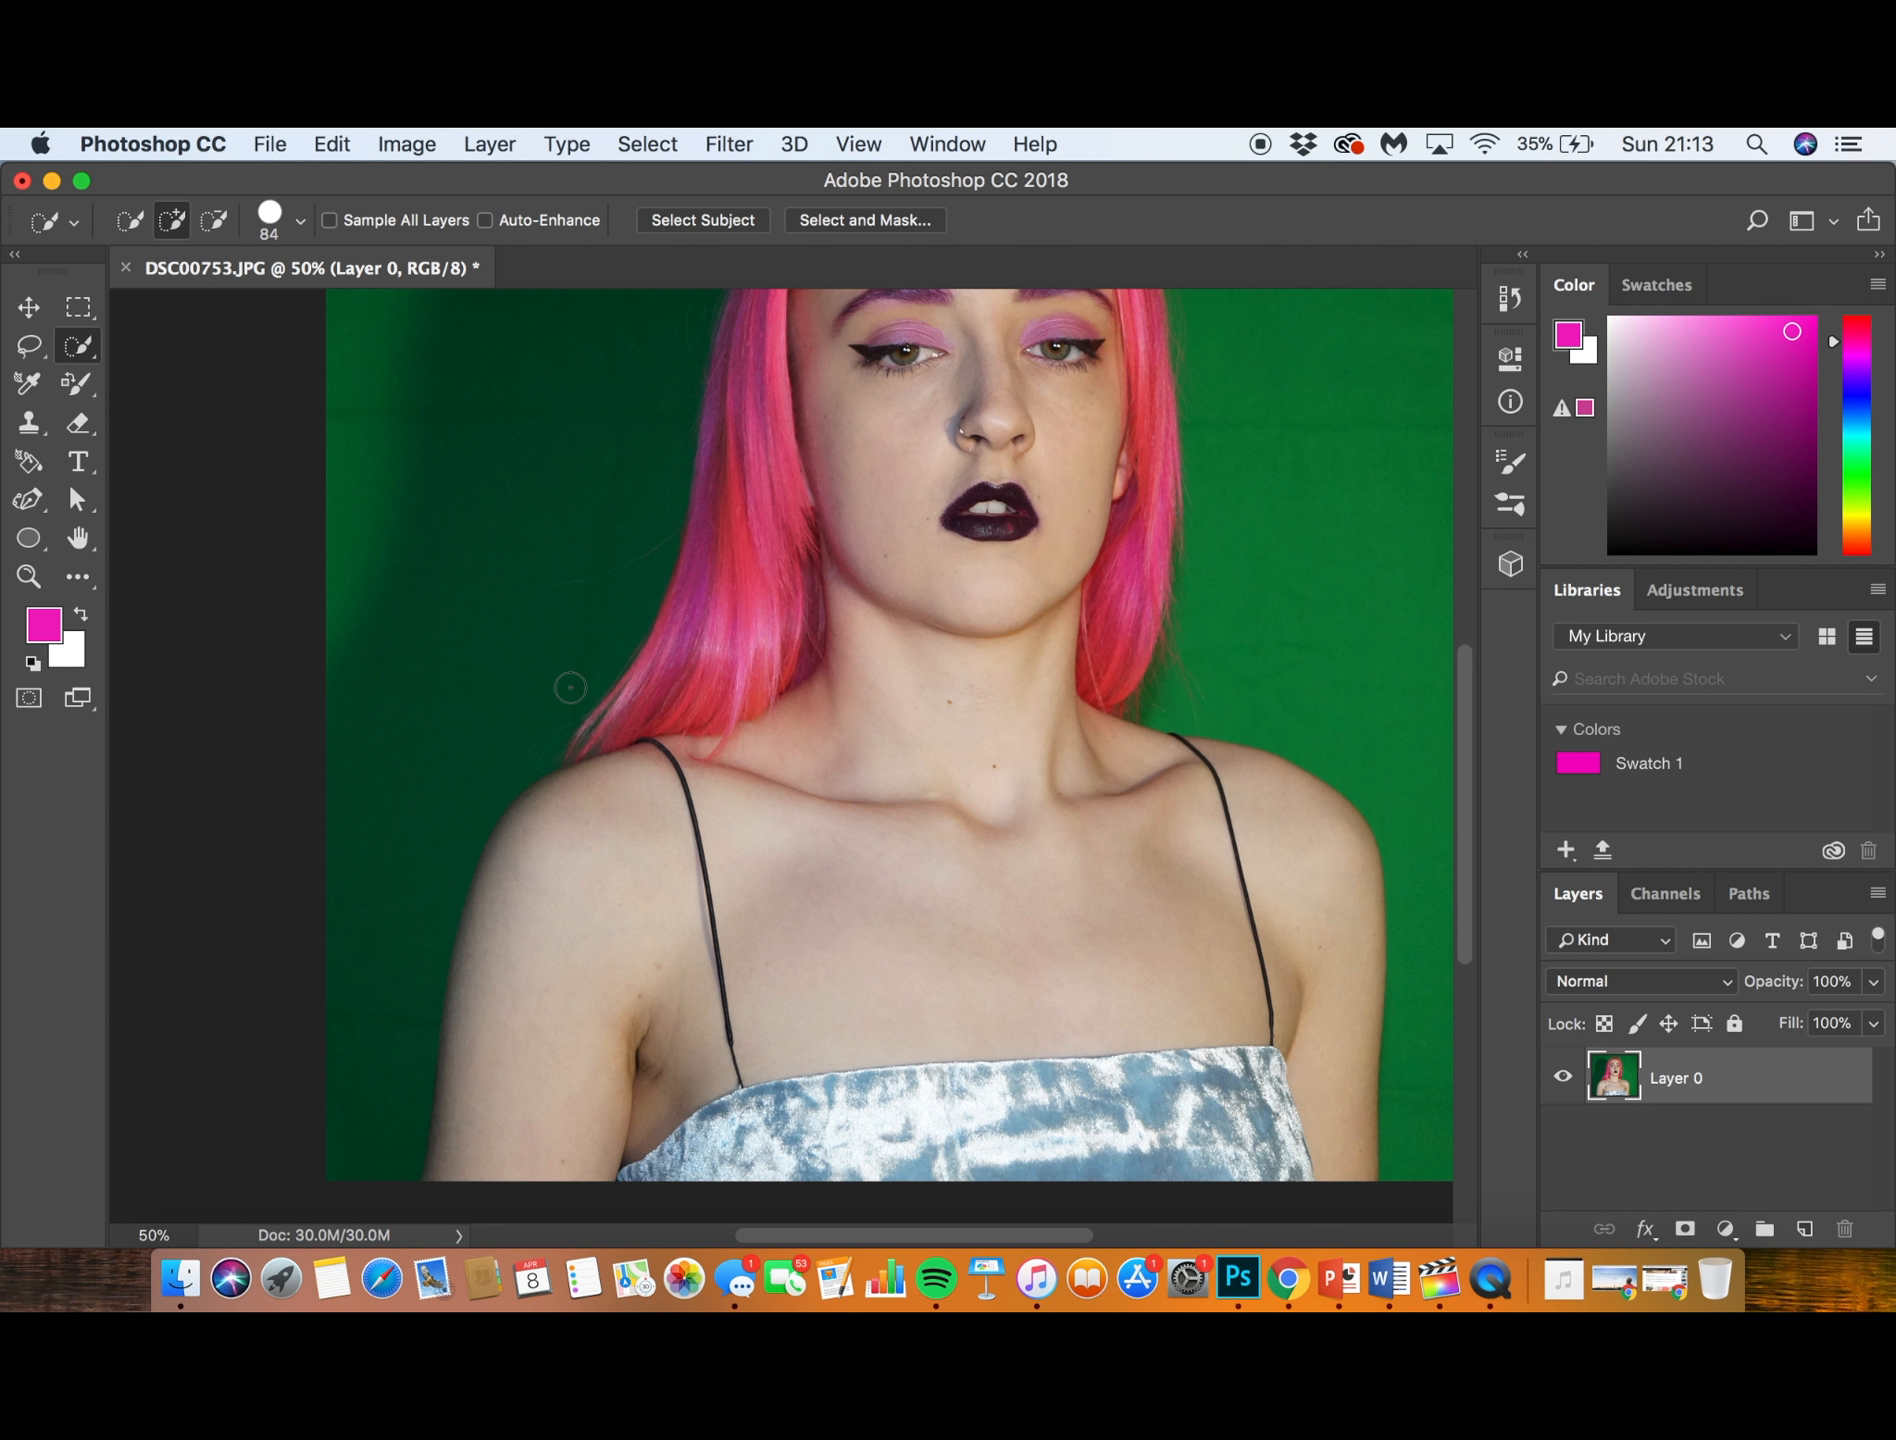
{"action": "scroll", "coordinate": [570, 687], "scroll_direction": "down", "scroll_amount": 1}
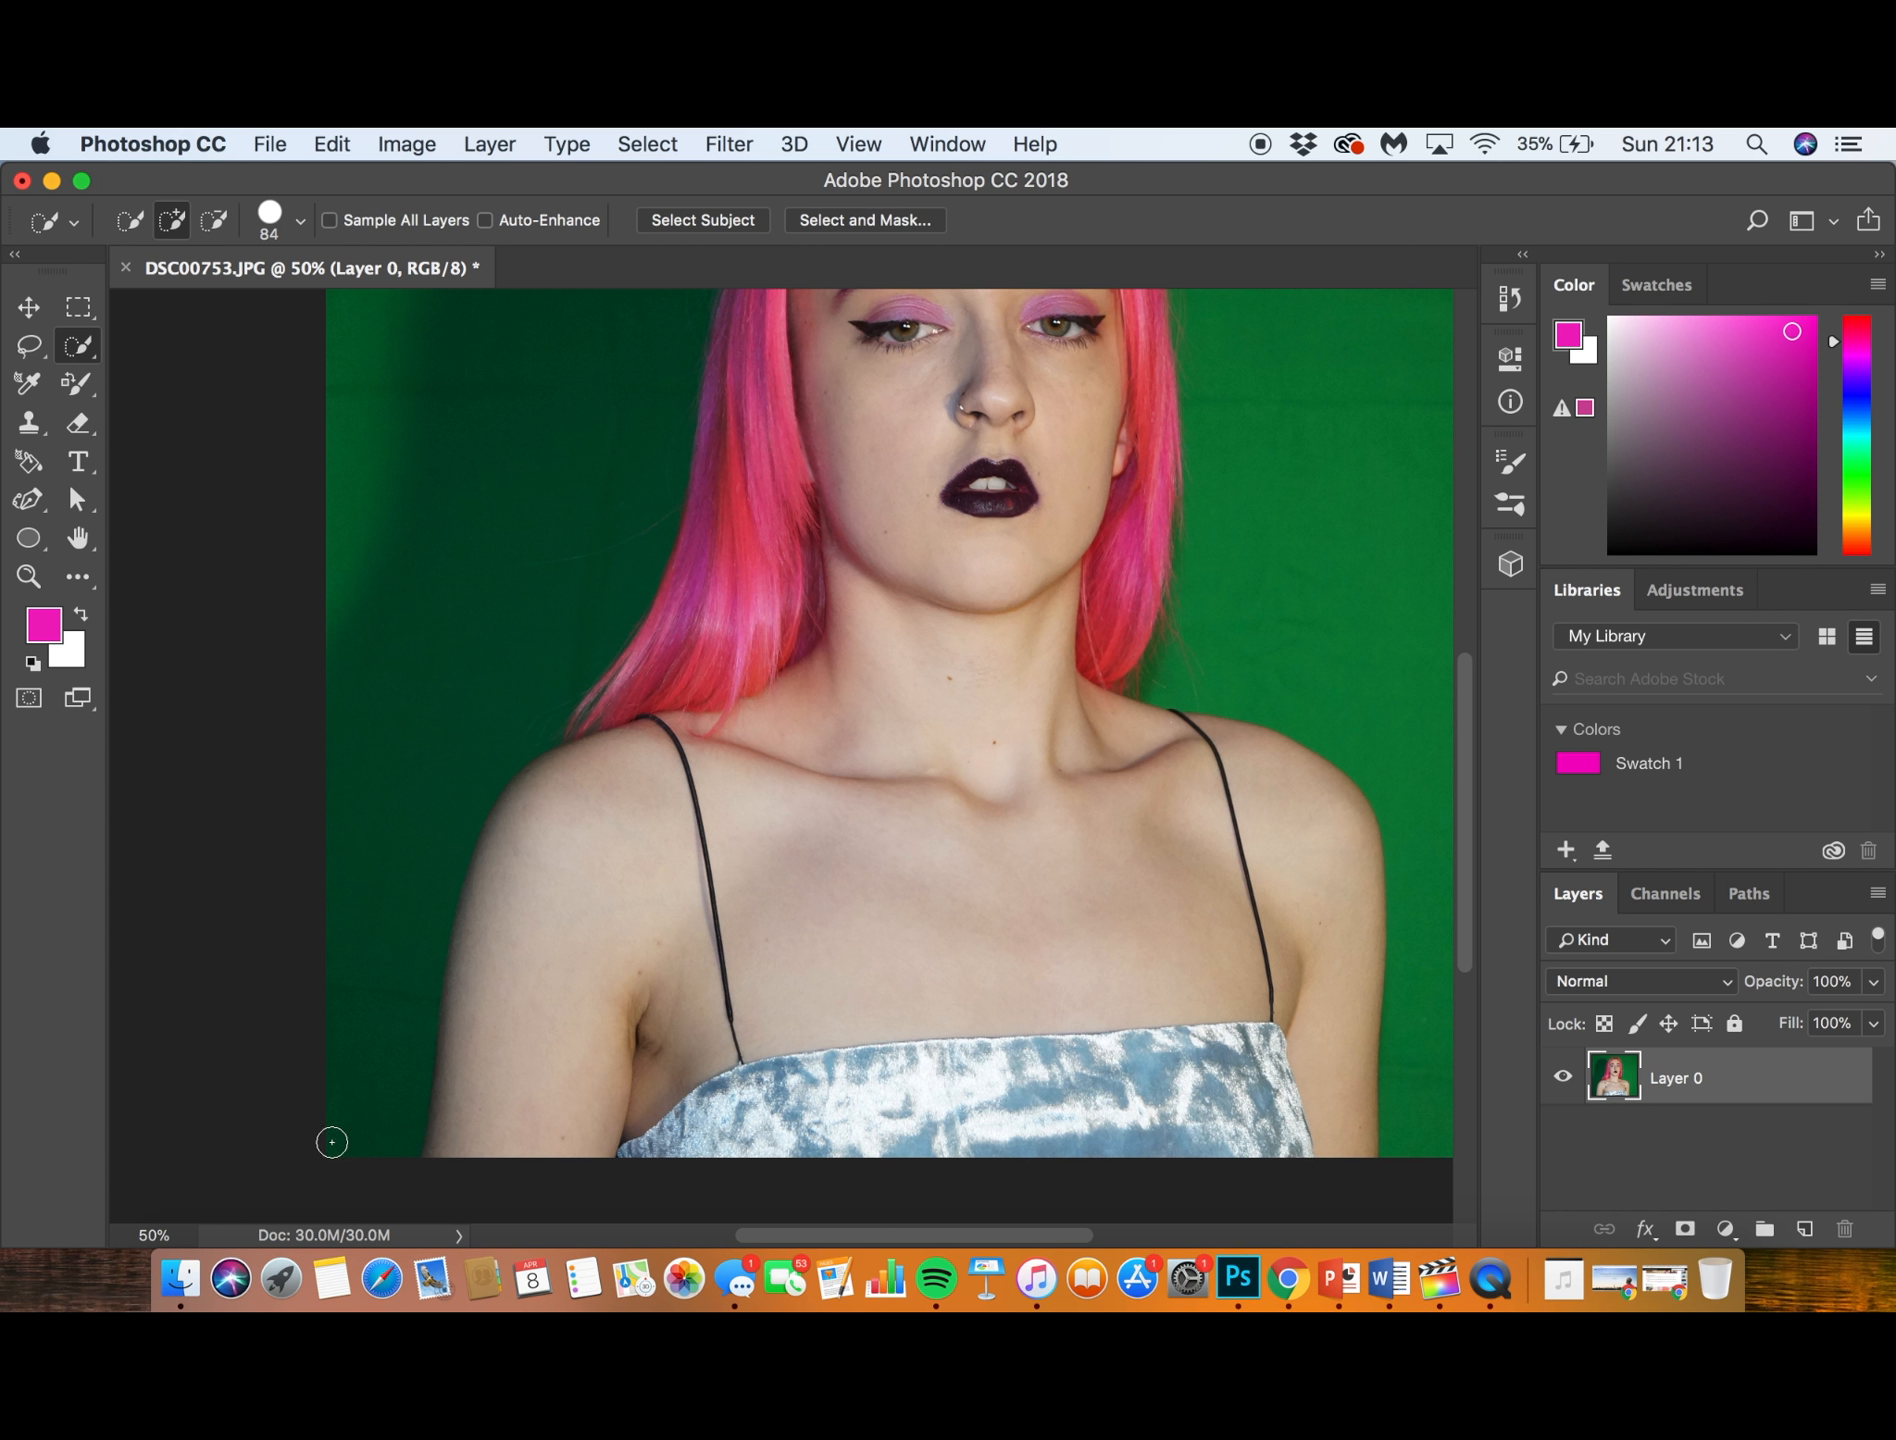
{"action": "mouse_move", "coordinate": [378, 1150]}
{"action": "left_mouse_down"}
{"action": "mouse_move", "coordinate": [393, 1153]}
{"action": "mouse_move", "coordinate": [432, 864]}
{"action": "mouse_move", "coordinate": [597, 605]}
{"action": "mouse_move", "coordinate": [640, 455]}
{"action": "left_mouse_up"}
- Extend the selection over the subject's head and down the other side to include all of the green backdrop
{"action": "scroll", "coordinate": [636, 450], "scroll_direction": "up", "scroll_amount": 10}
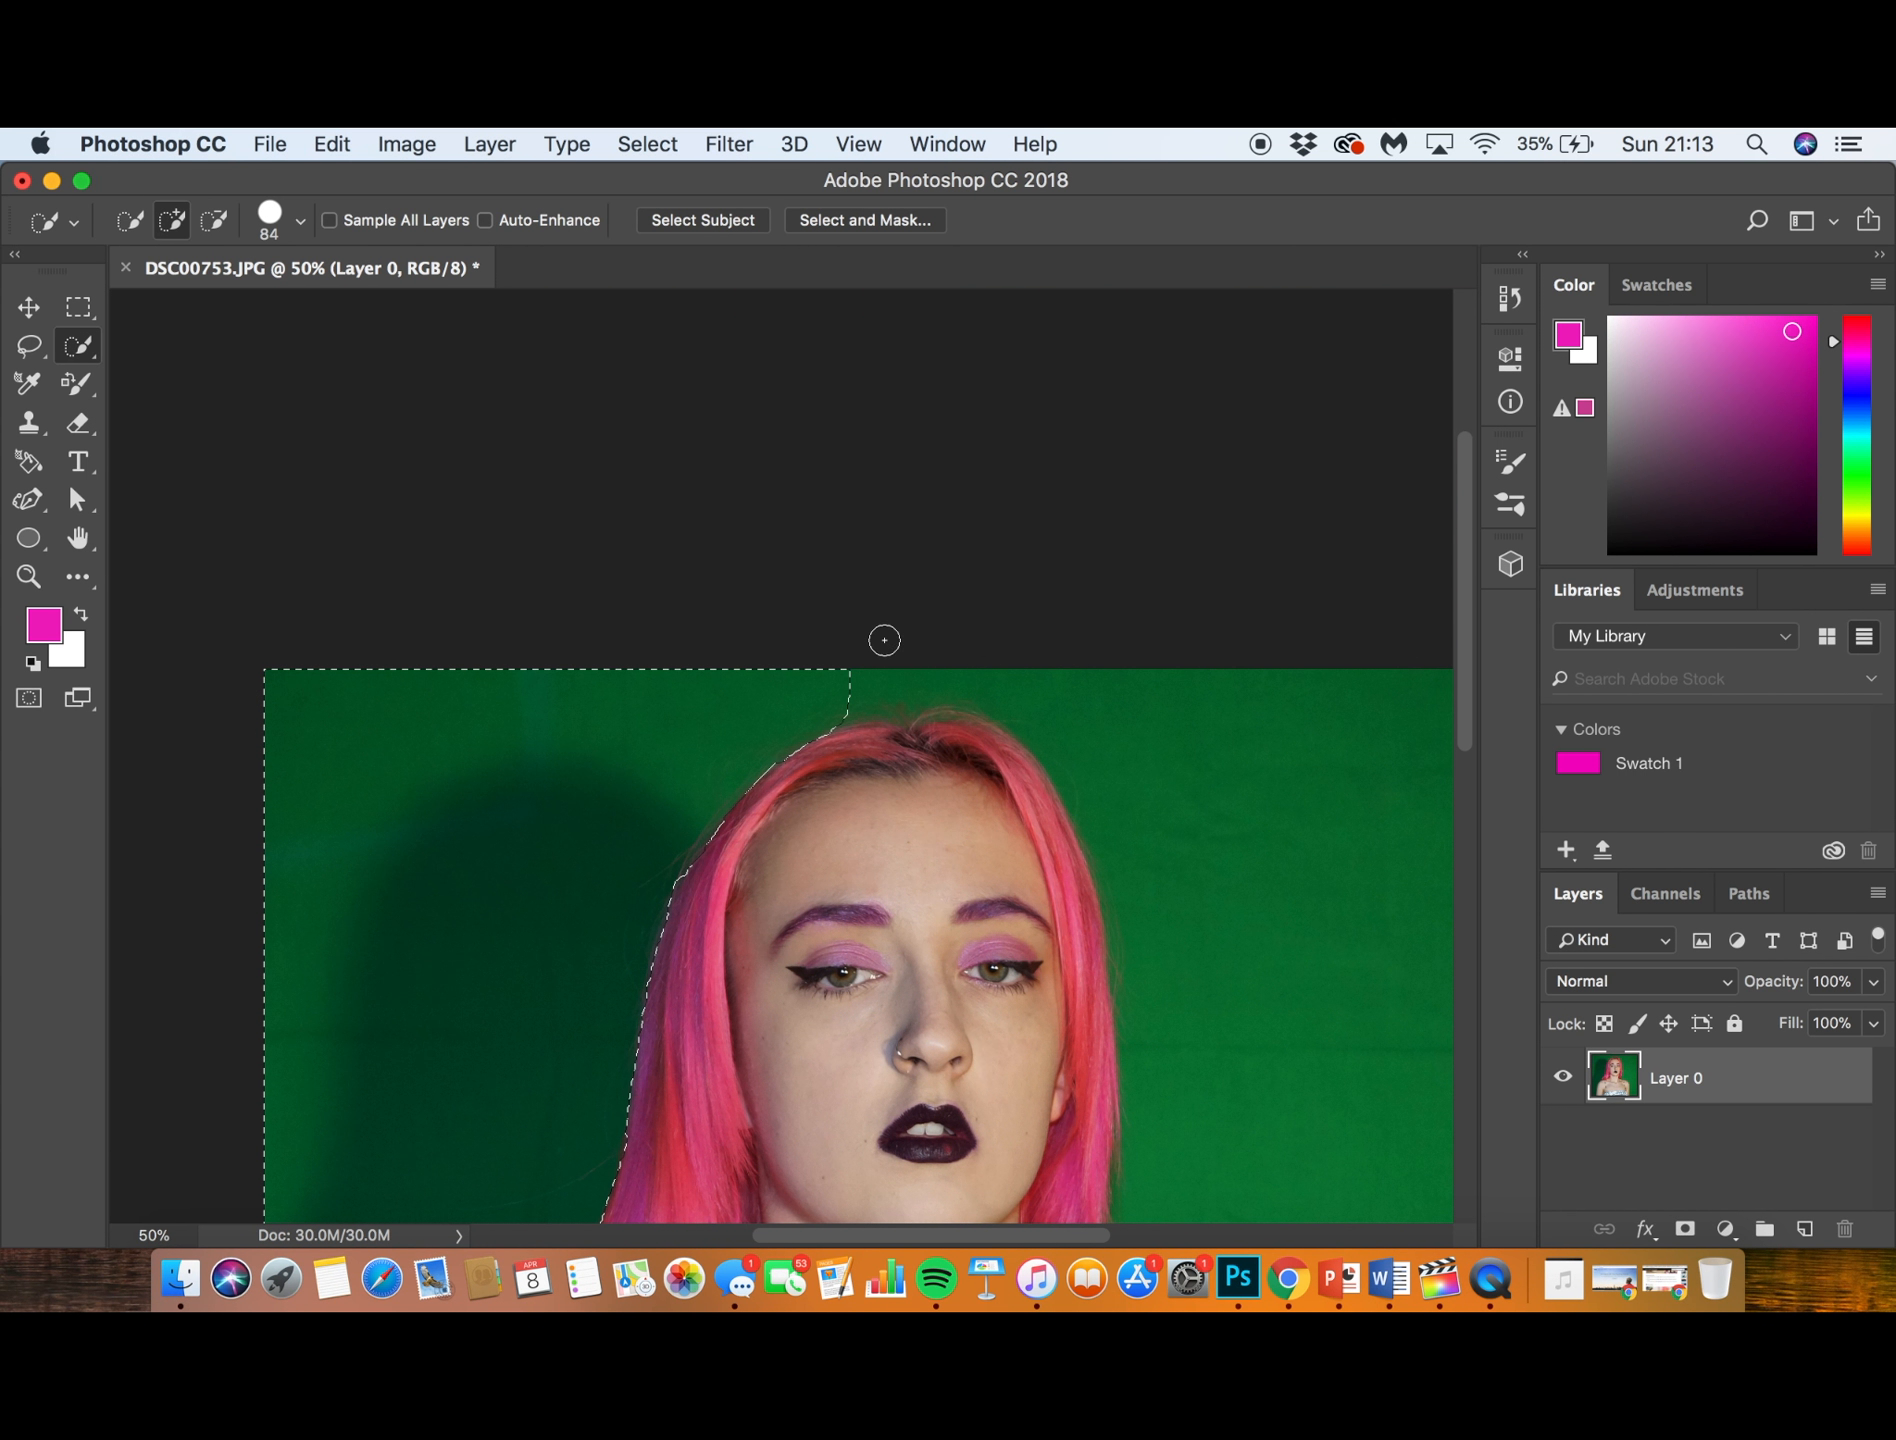
{"action": "mouse_move", "coordinate": [897, 669]}
{"action": "left_mouse_down"}
{"action": "mouse_move", "coordinate": [905, 688]}
{"action": "mouse_move", "coordinate": [1028, 707]}
{"action": "left_mouse_up"}
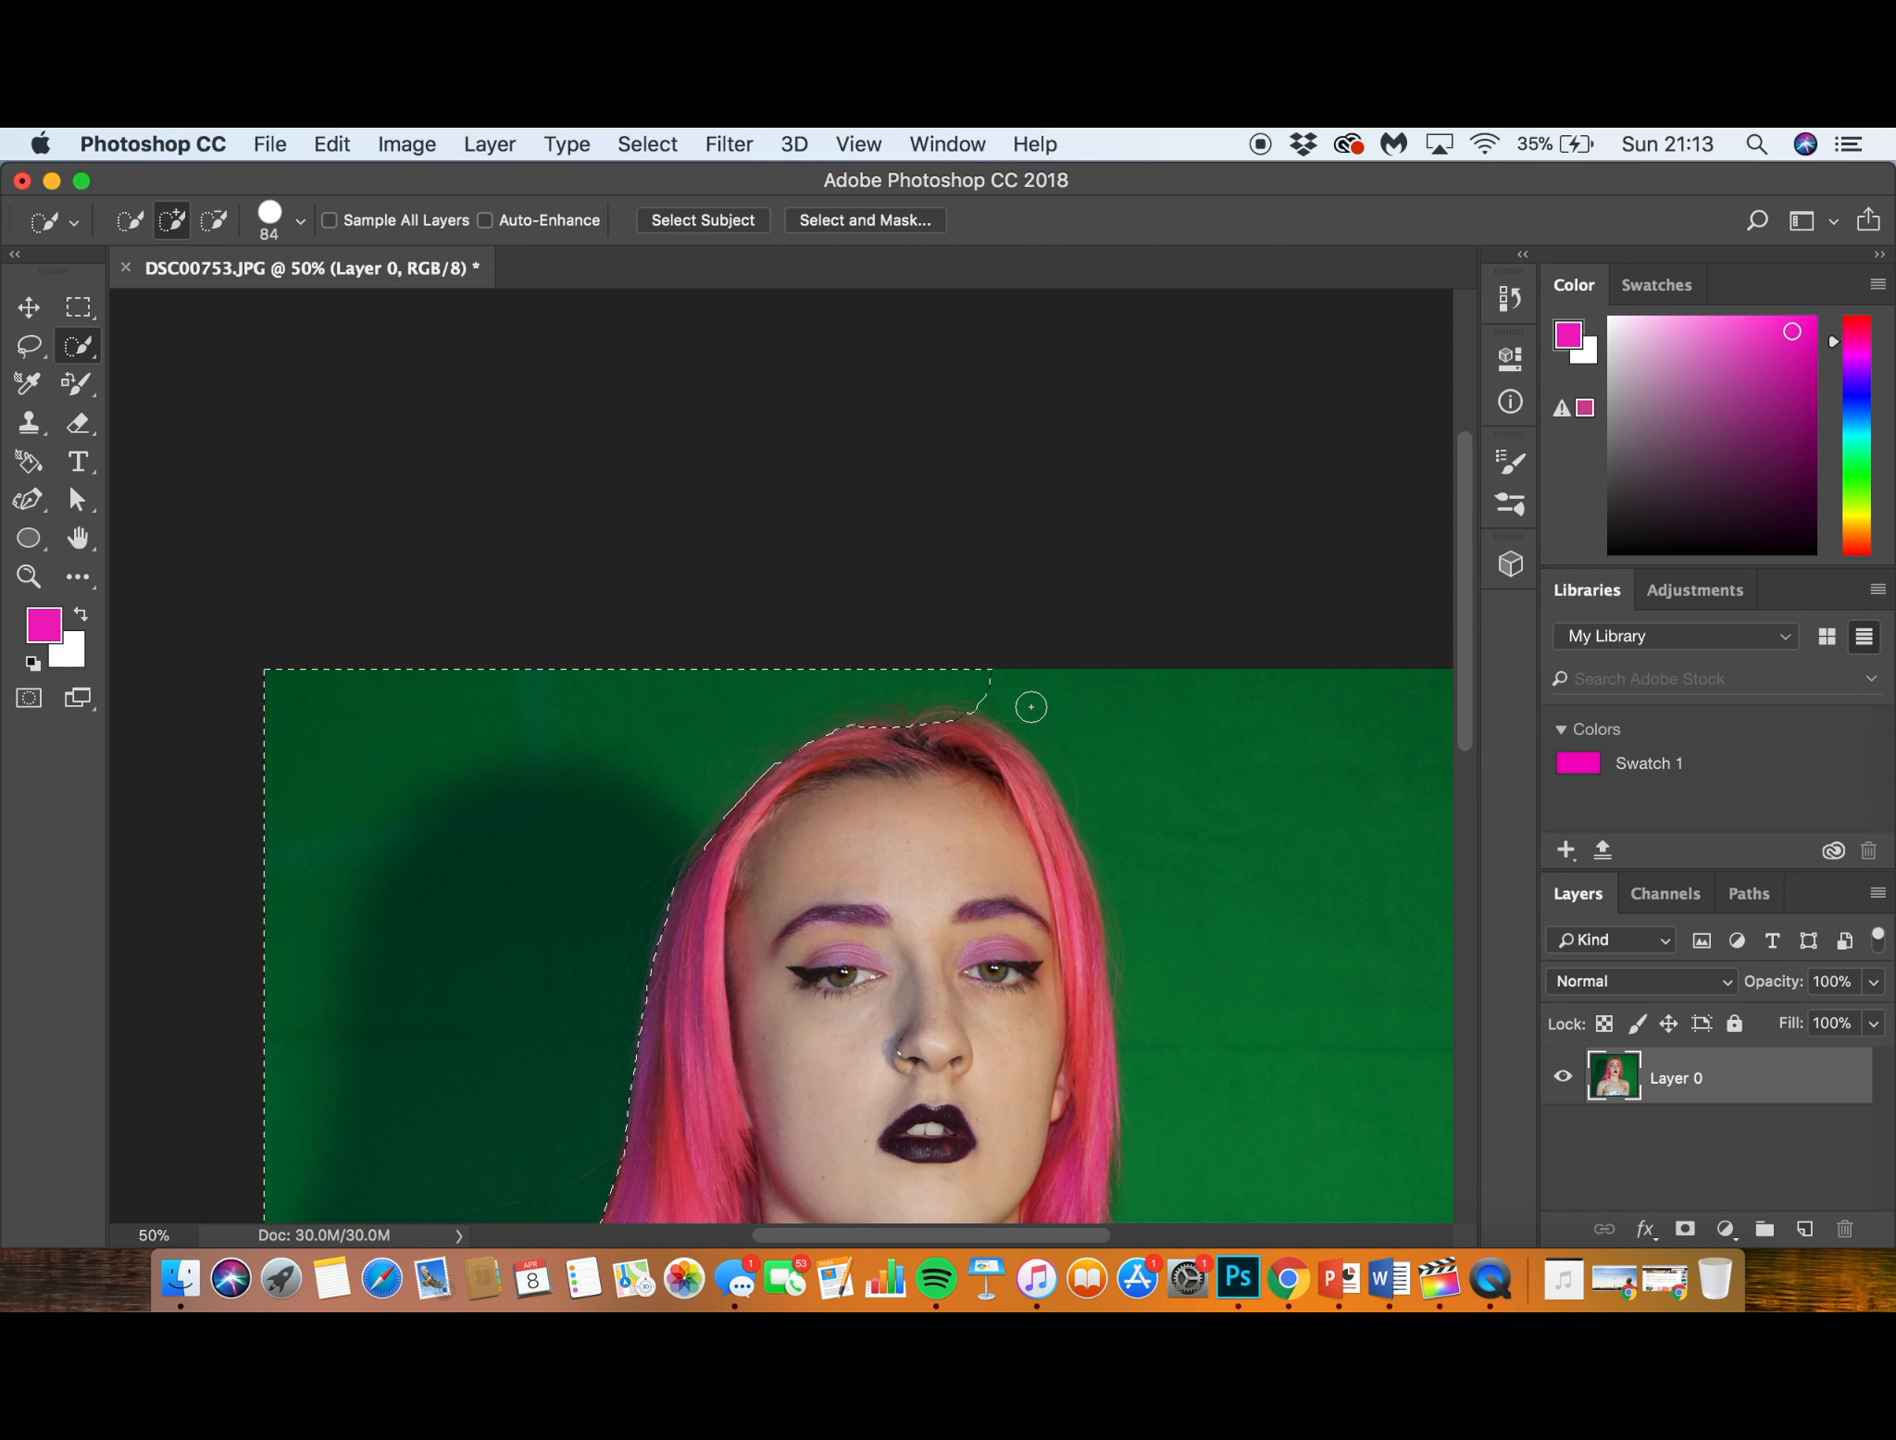
{"action": "scroll", "coordinate": [1117, 838], "scroll_direction": "down", "scroll_amount": 10}
{"action": "scroll", "coordinate": [1117, 838], "scroll_direction": "right", "scroll_amount": 5}
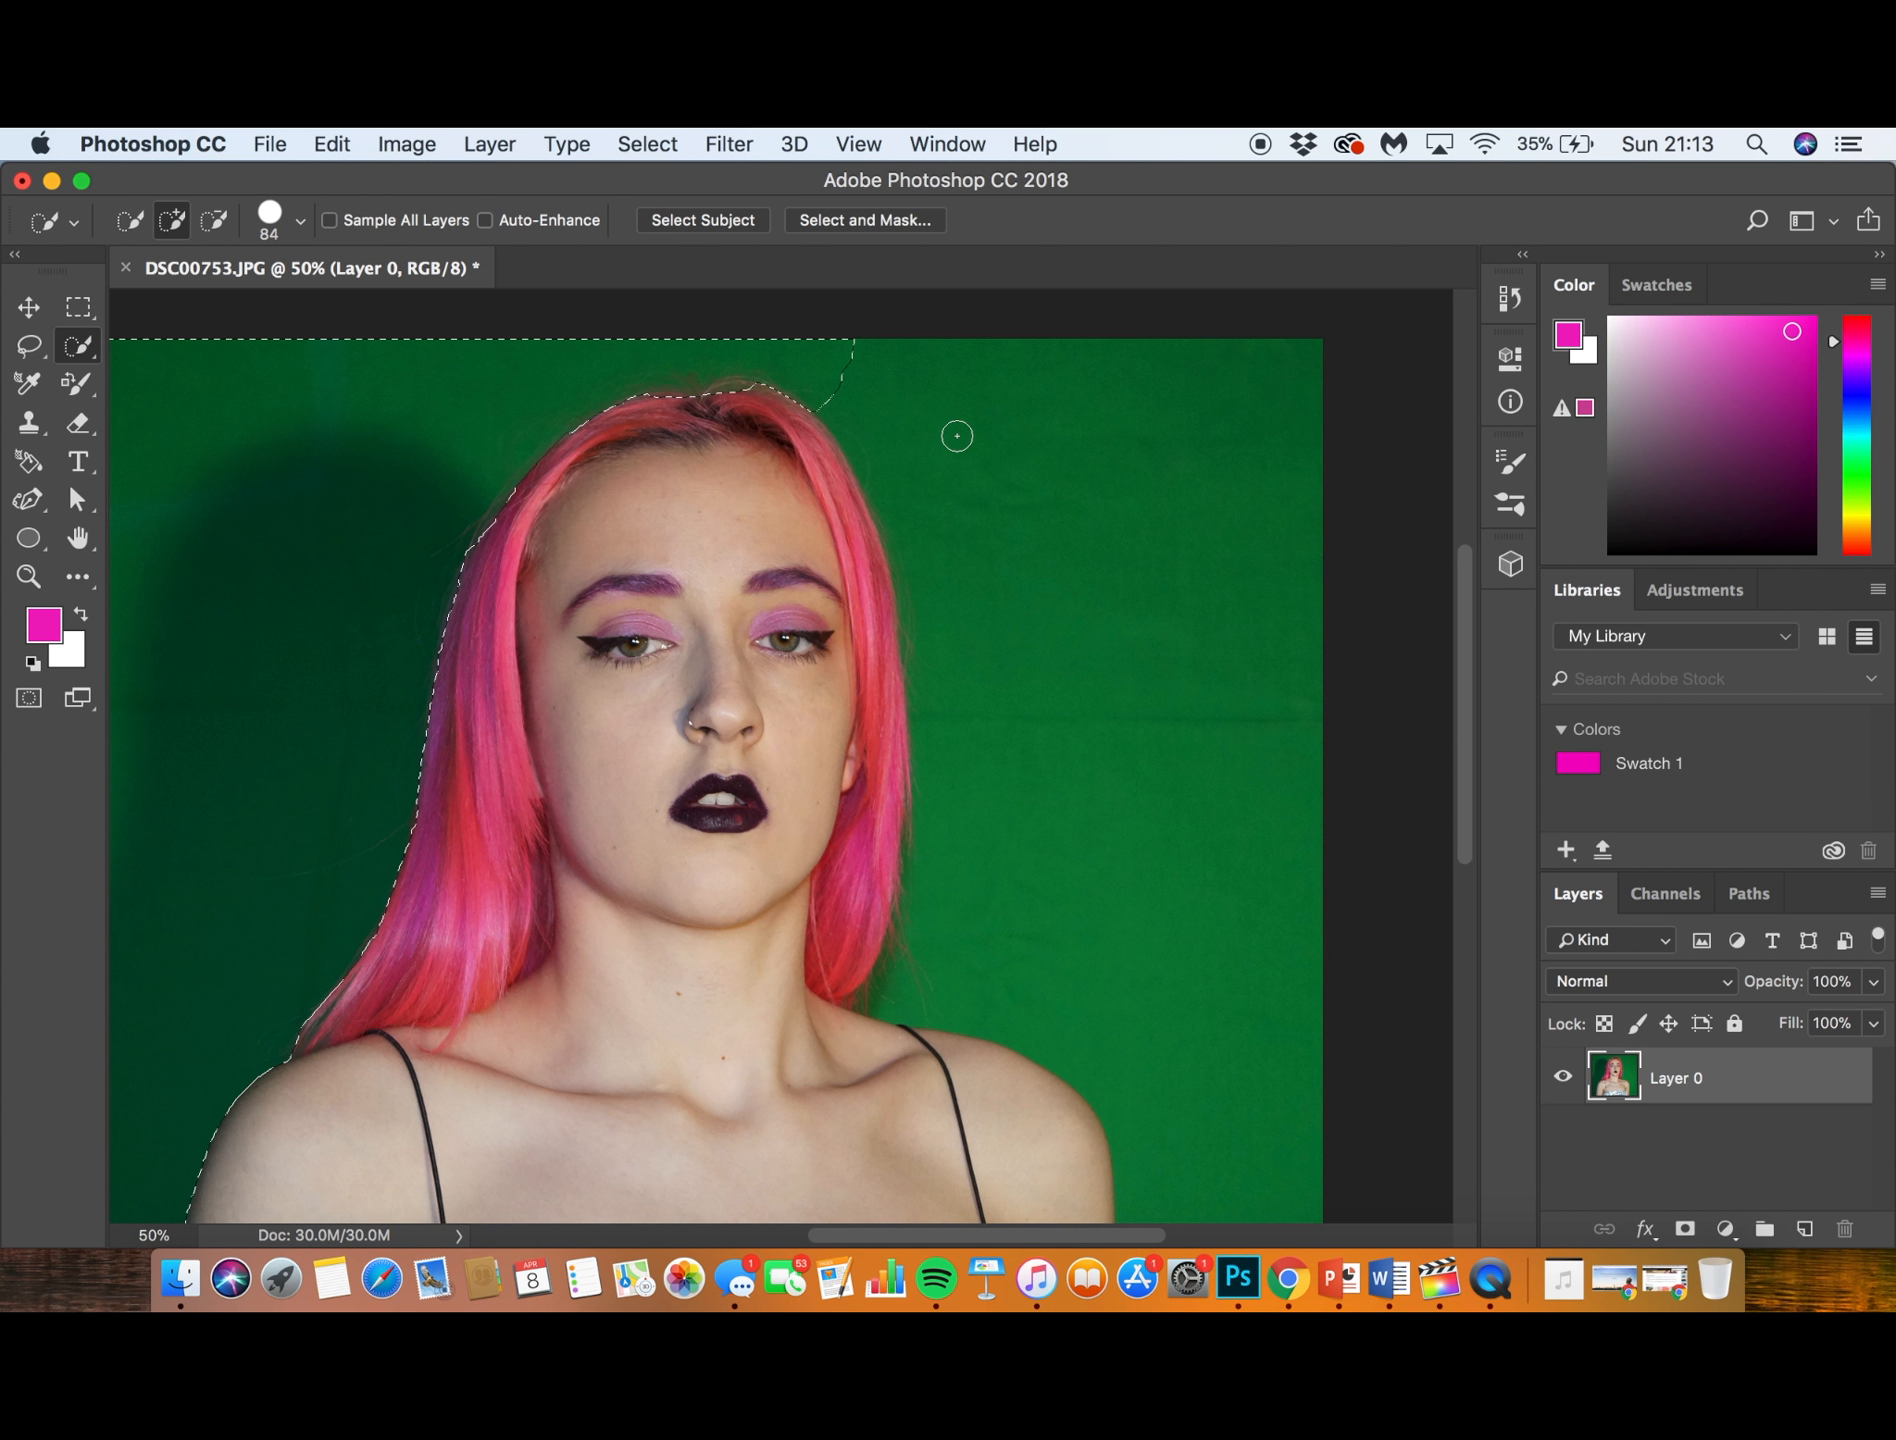
{"action": "left_click_drag", "start_coordinate": [956, 432], "coordinate": [902, 399]}
{"action": "left_click_drag", "start_coordinate": [940, 503], "coordinate": [912, 484]}
{"action": "left_click", "coordinate": [1093, 567]}
{"action": "scroll", "coordinate": [976, 848], "scroll_direction": "down", "scroll_amount": 10}
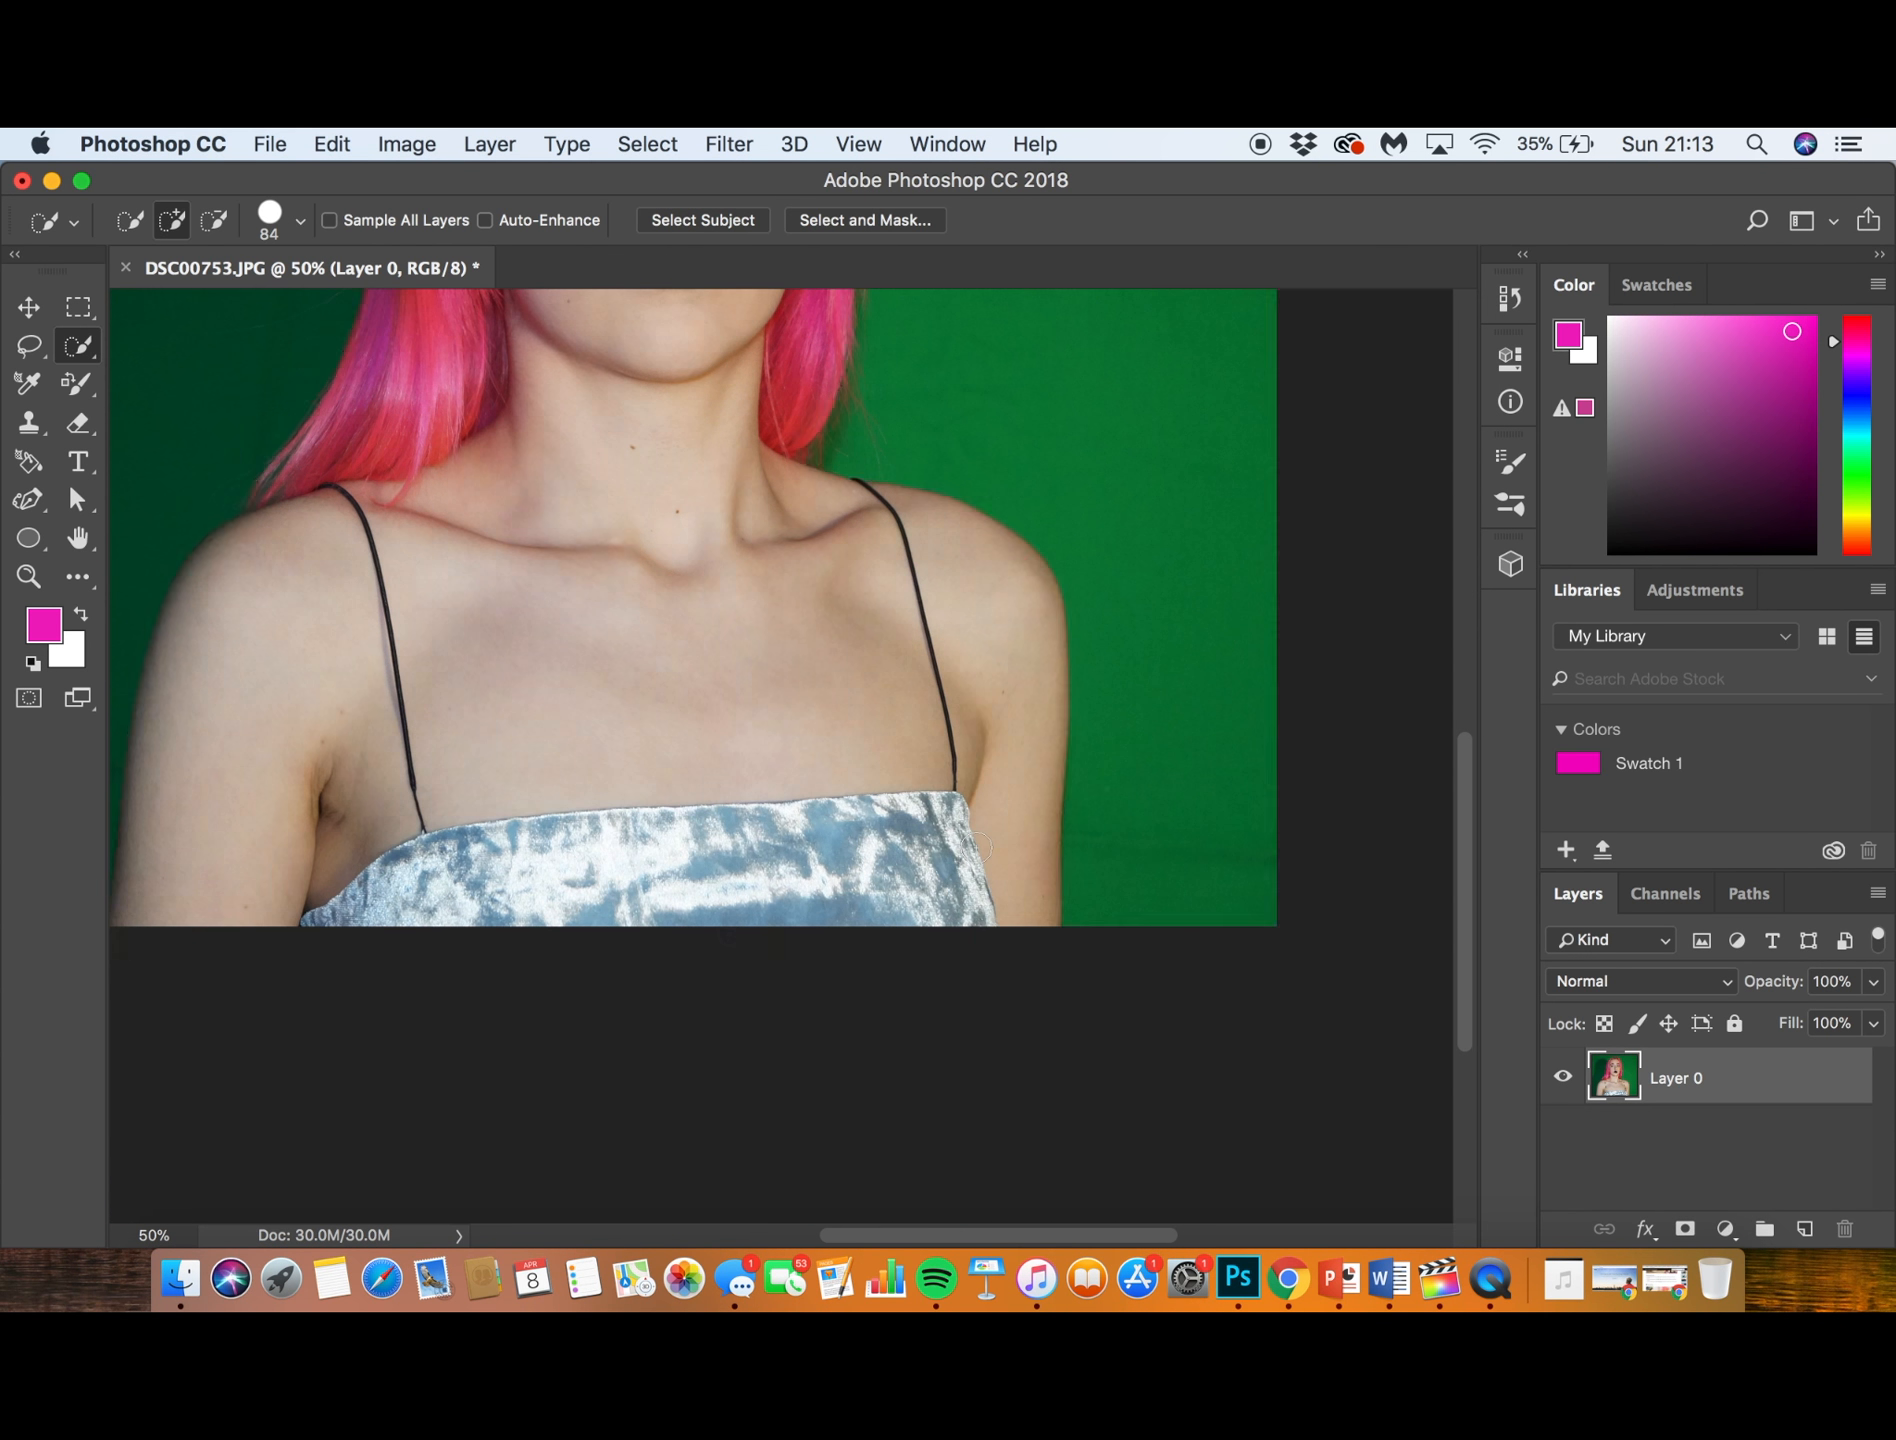
{"action": "scroll", "coordinate": [976, 848], "scroll_direction": "up", "scroll_amount": 8}
{"action": "scroll", "coordinate": [976, 848], "scroll_direction": "up", "scroll_amount": 3}
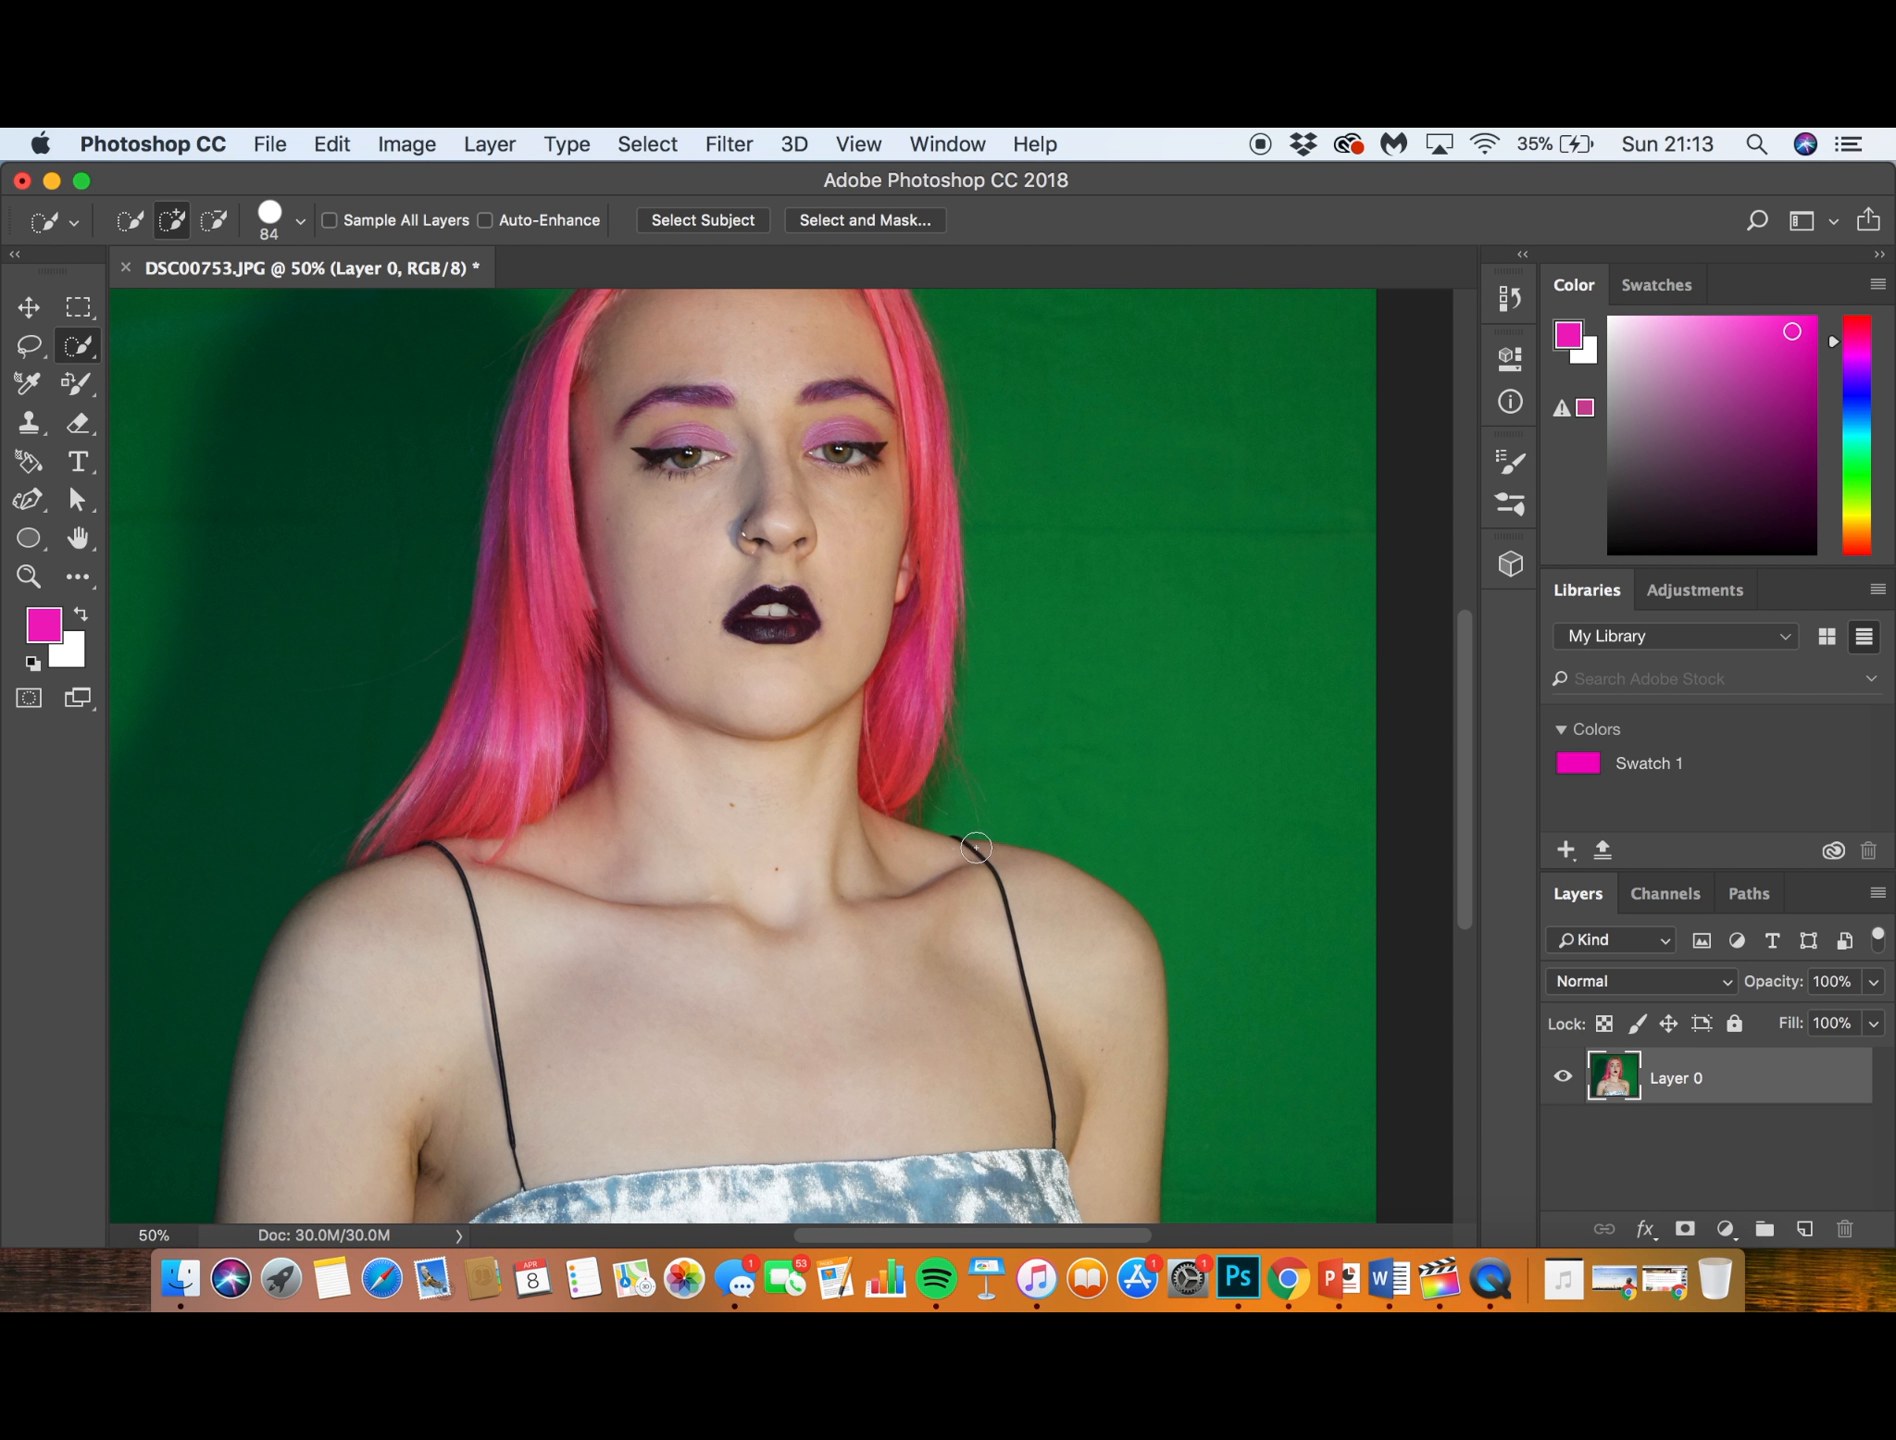
{"action": "key", "text": "super+minus"}
{"action": "key", "text": "super+minus"}
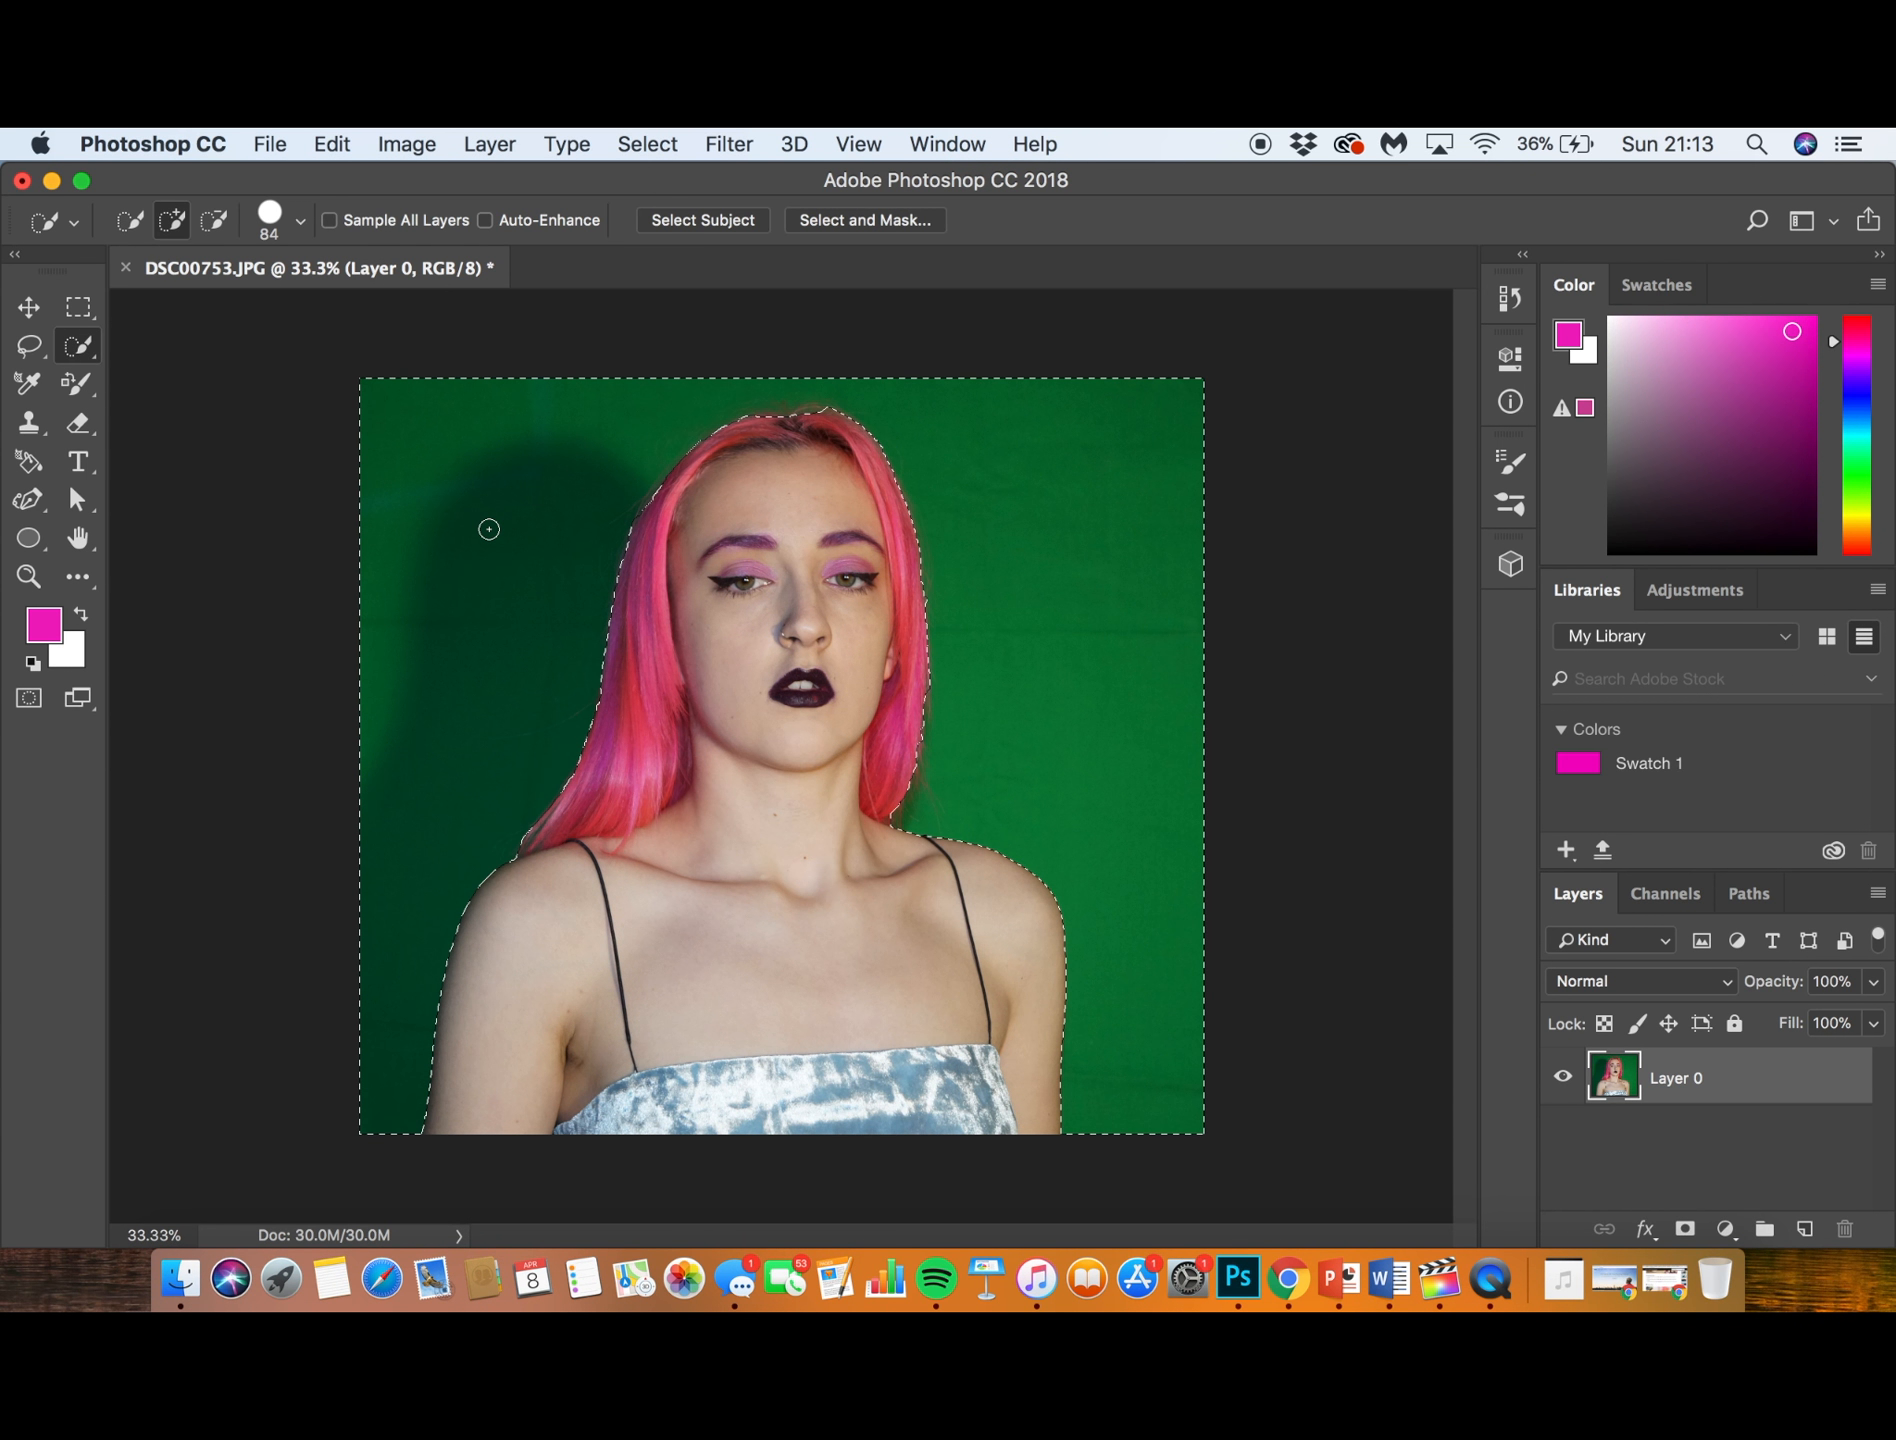
- Delete the selected green backdrop from the layer and deselect
{"action": "key", "text": "v"}
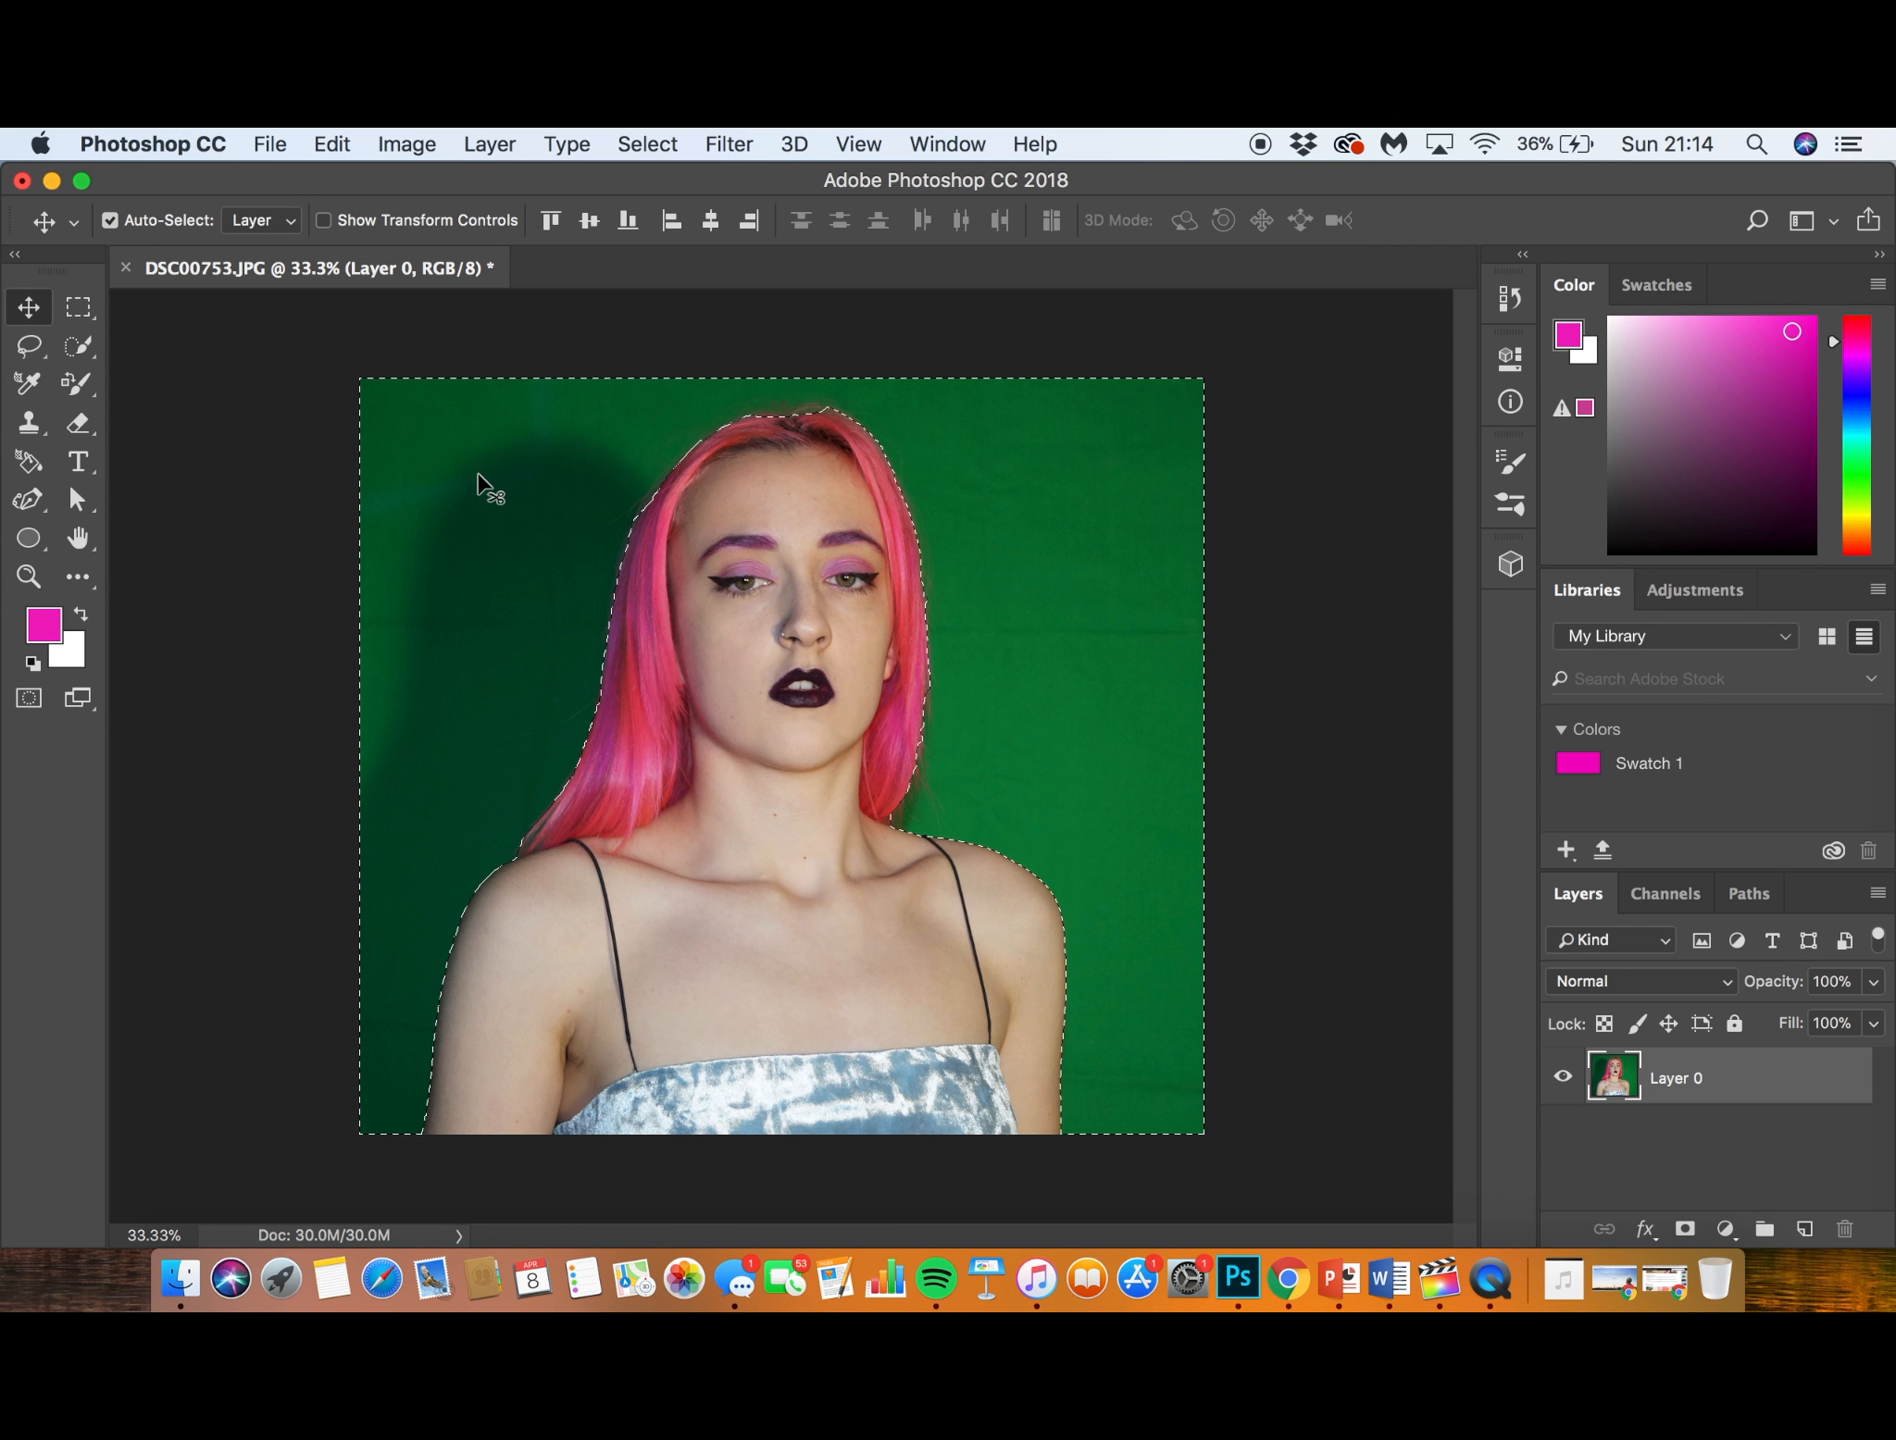
{"action": "key", "text": "Delete"}
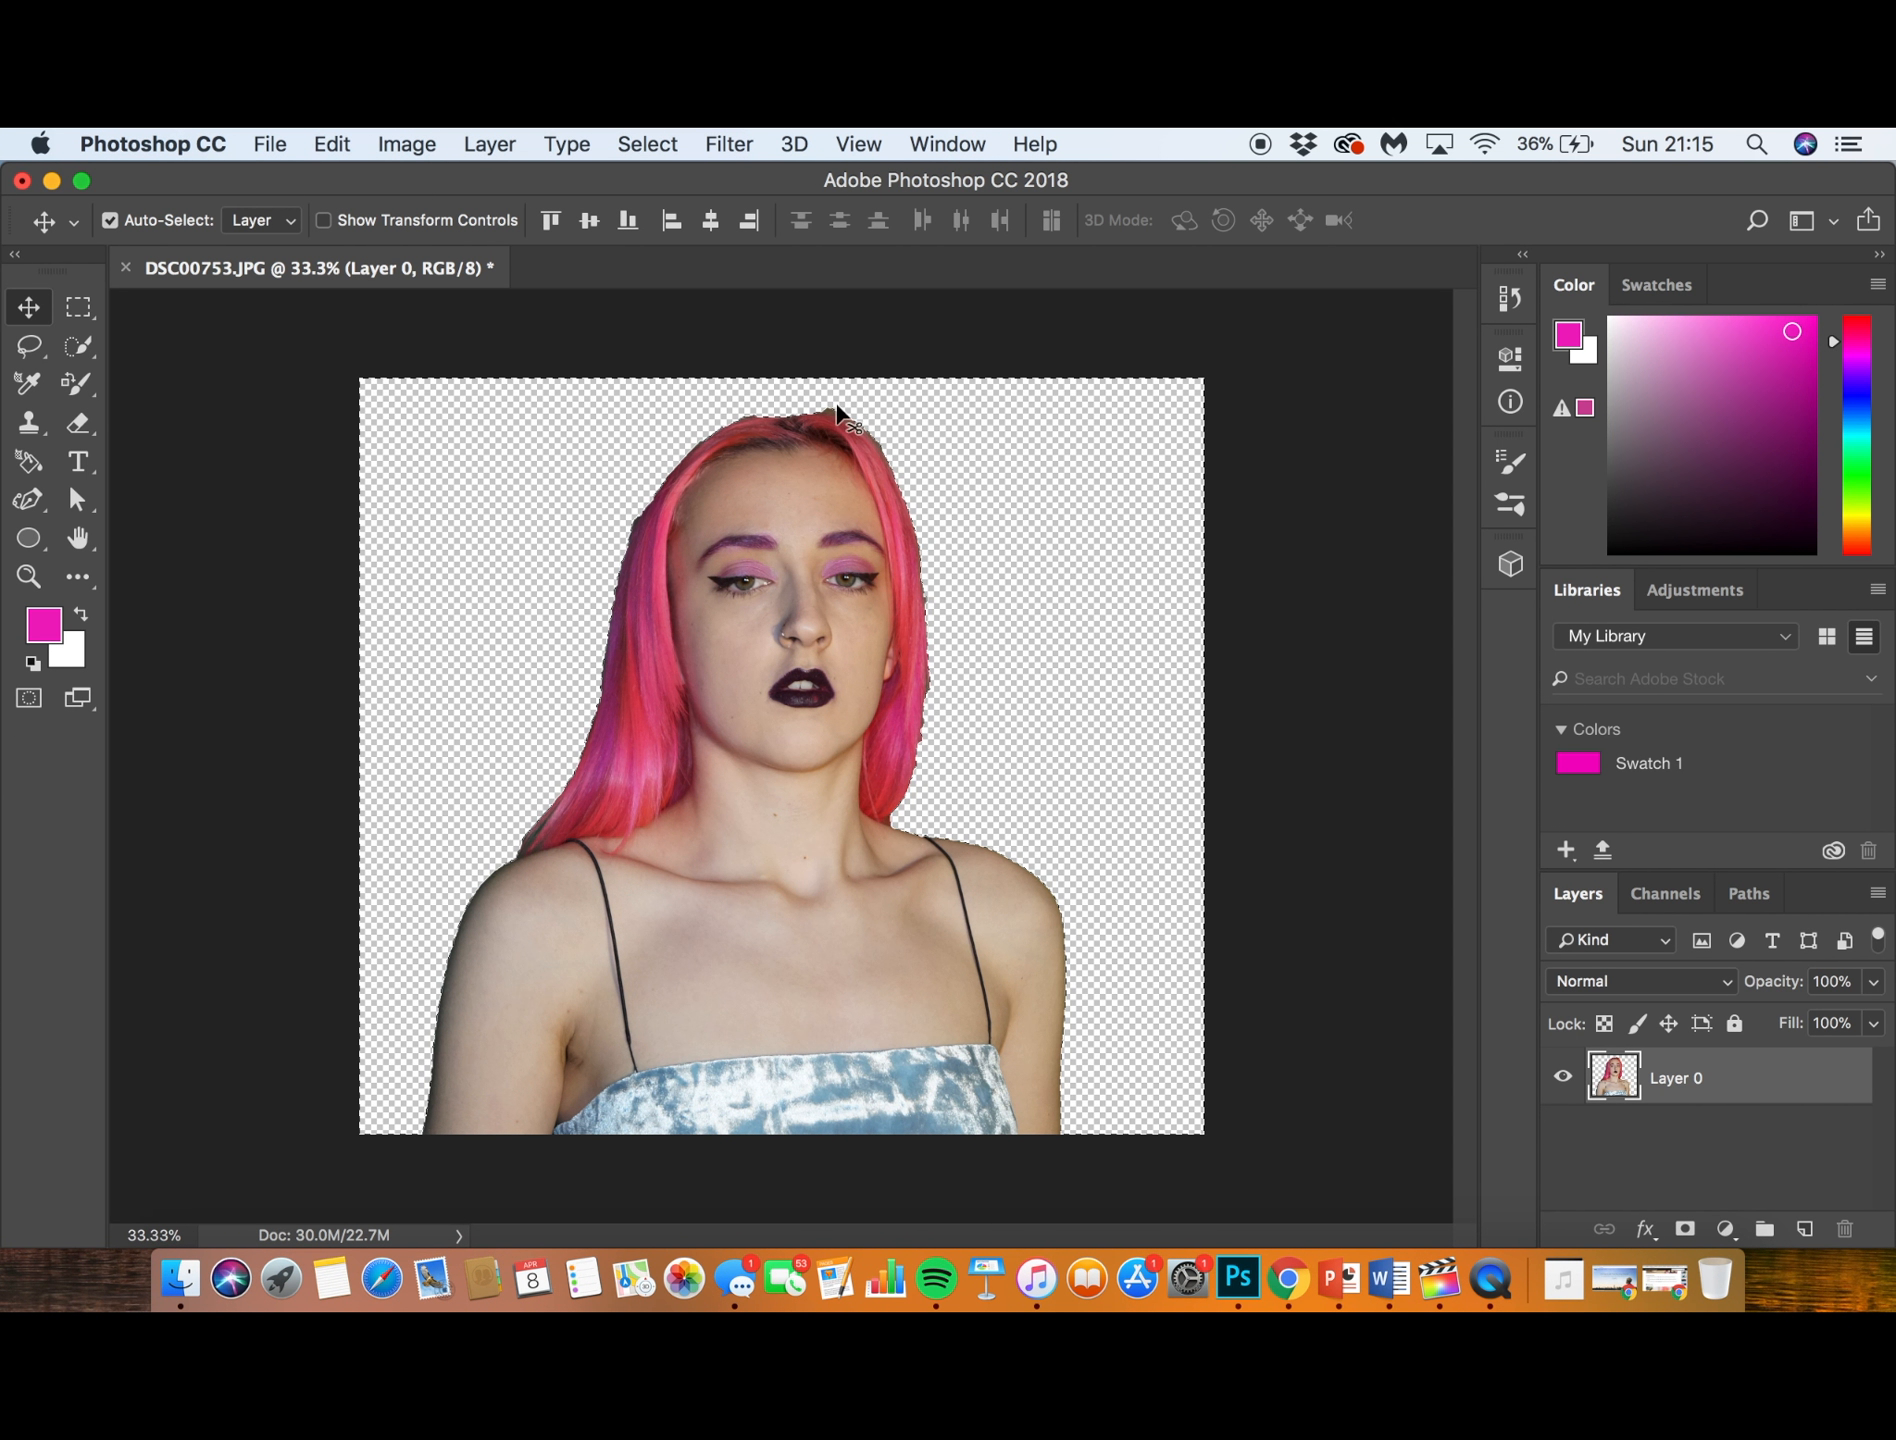
{"action": "left_click", "coordinate": [328, 143]}
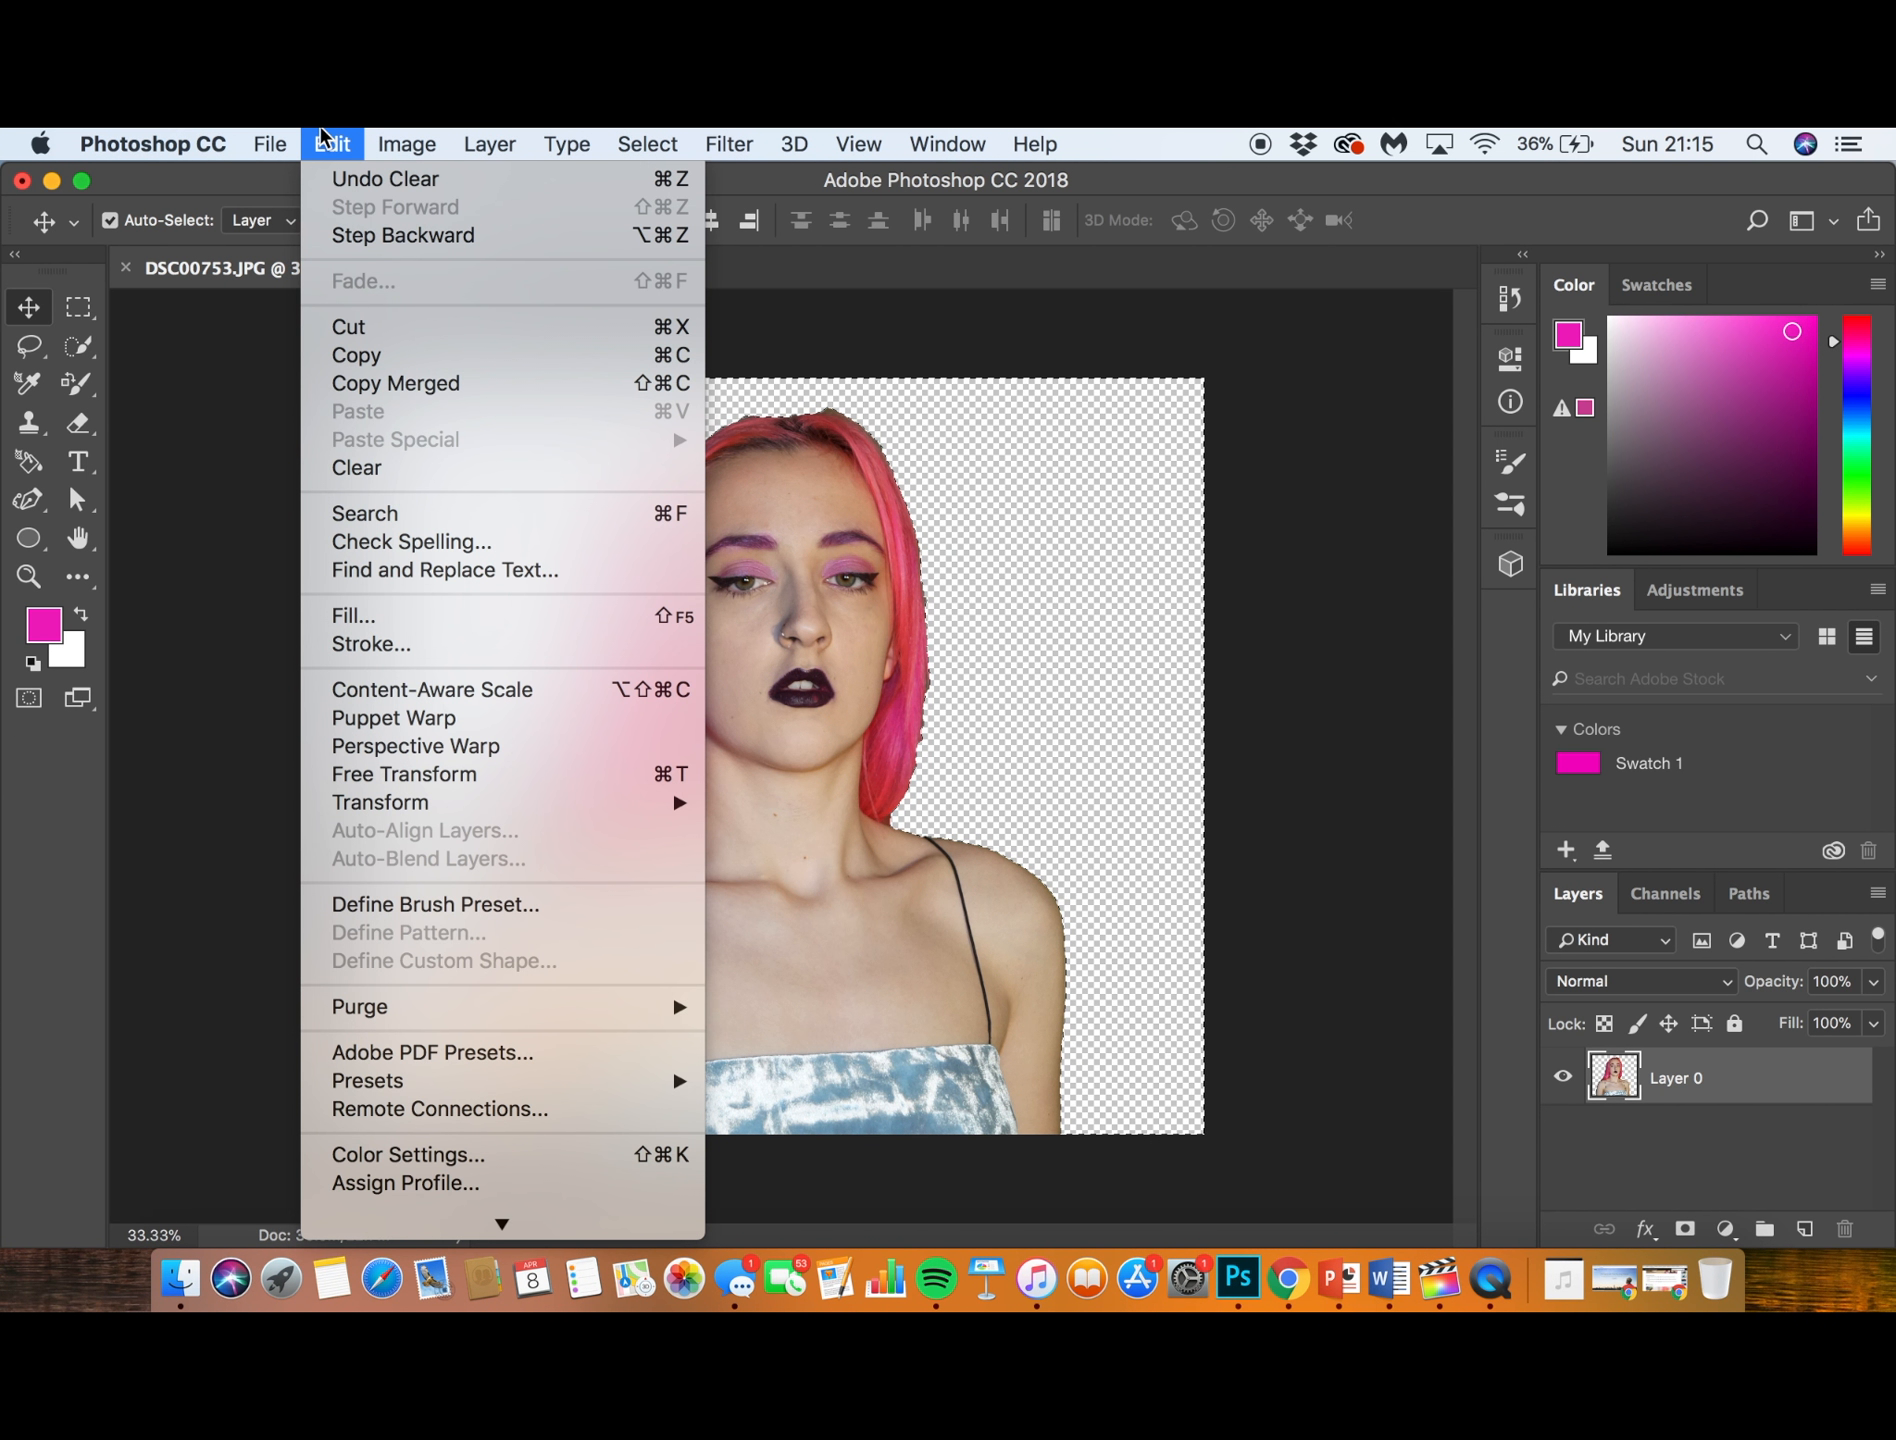
{"action": "mouse_move", "coordinate": [270, 146]}
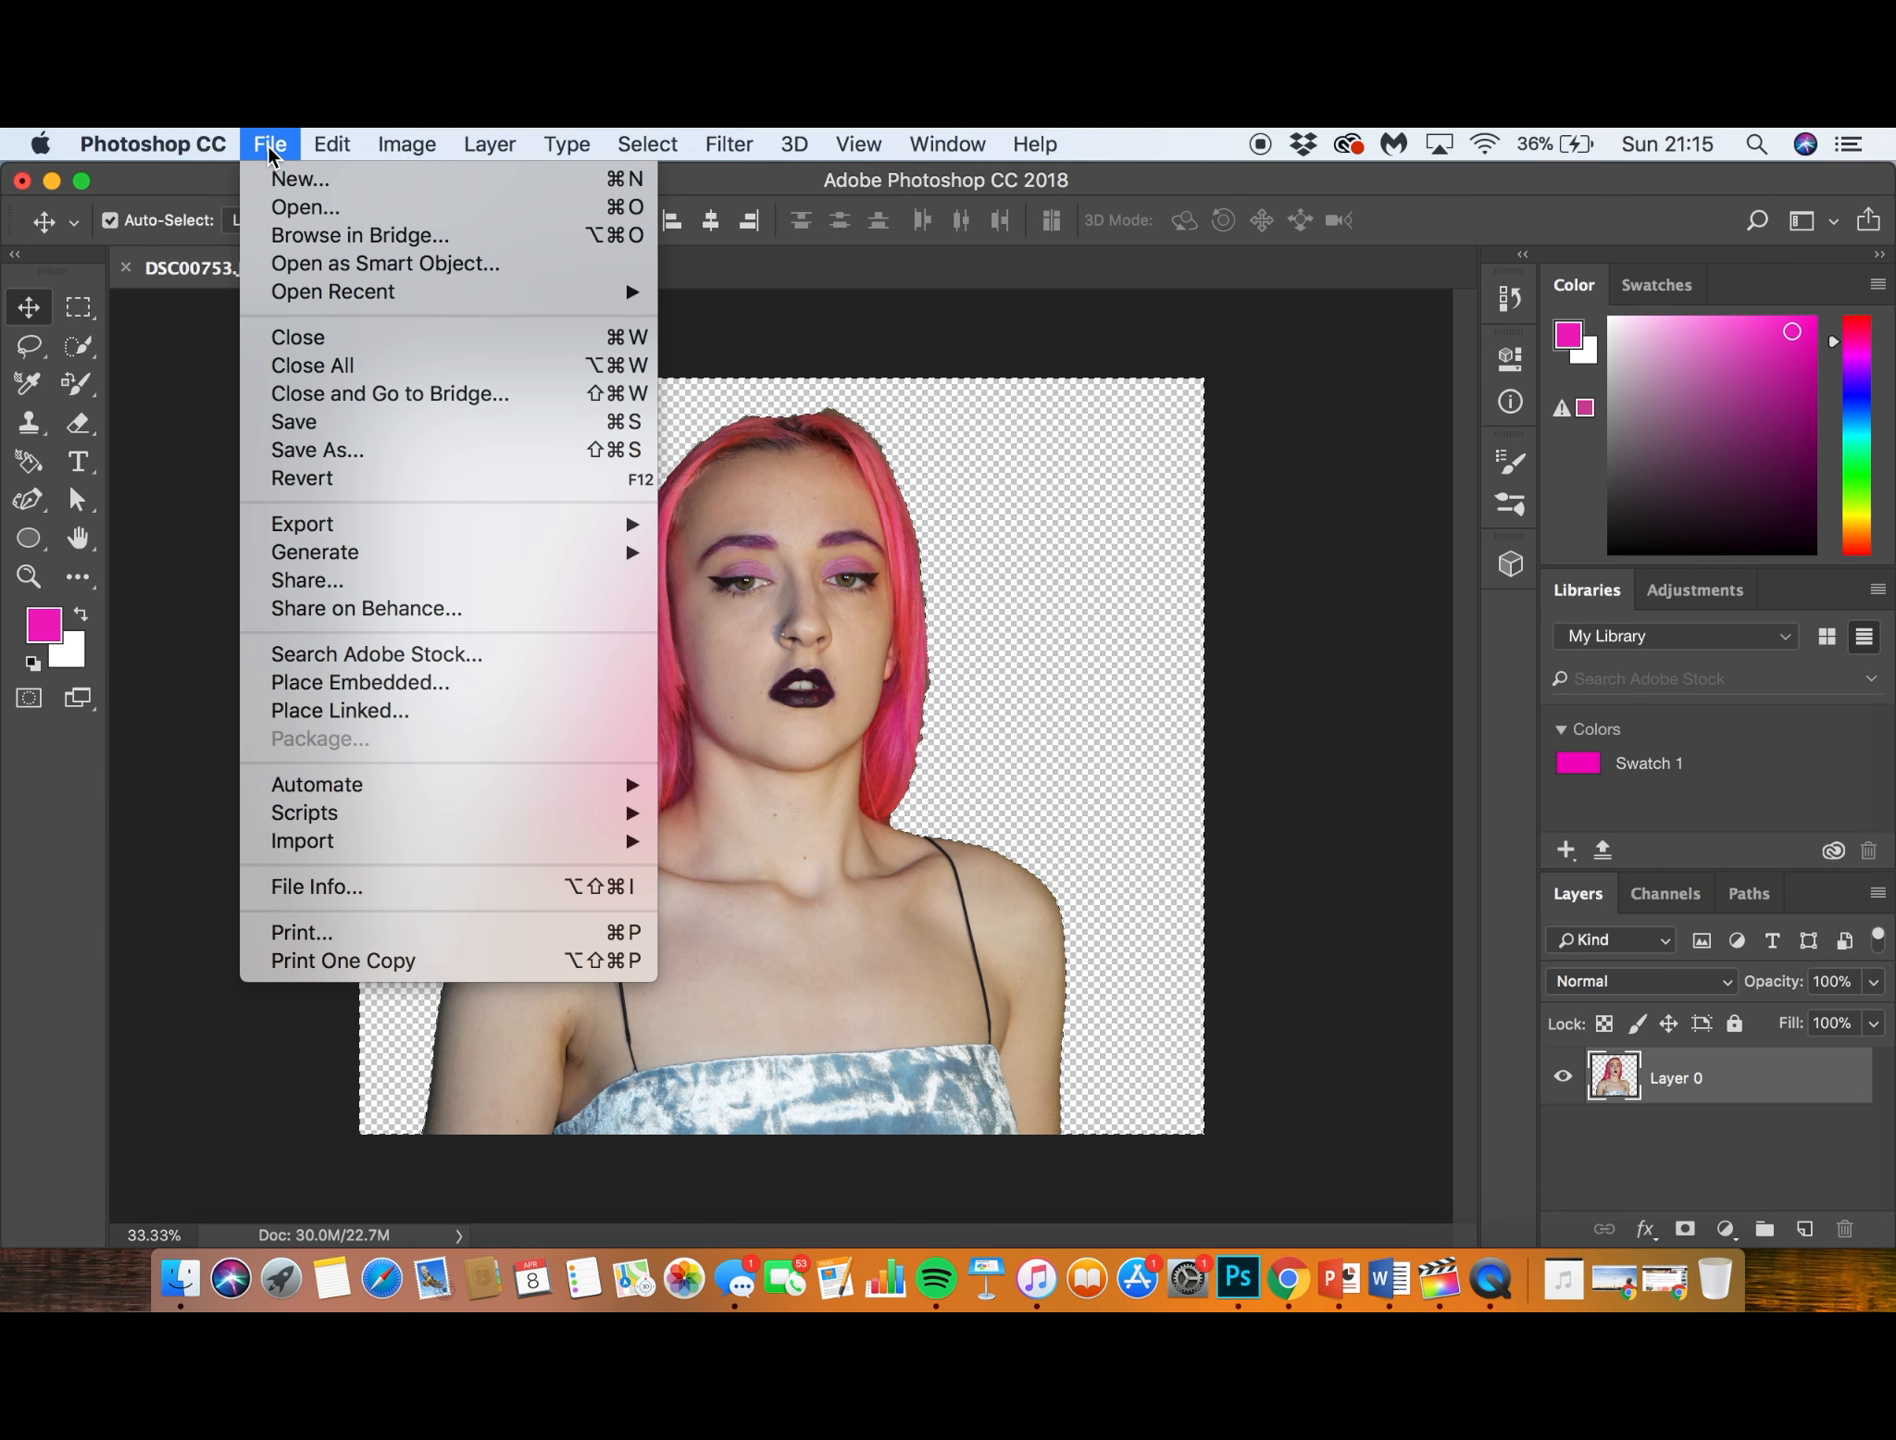
{"action": "left_click", "coordinate": [509, 145]}
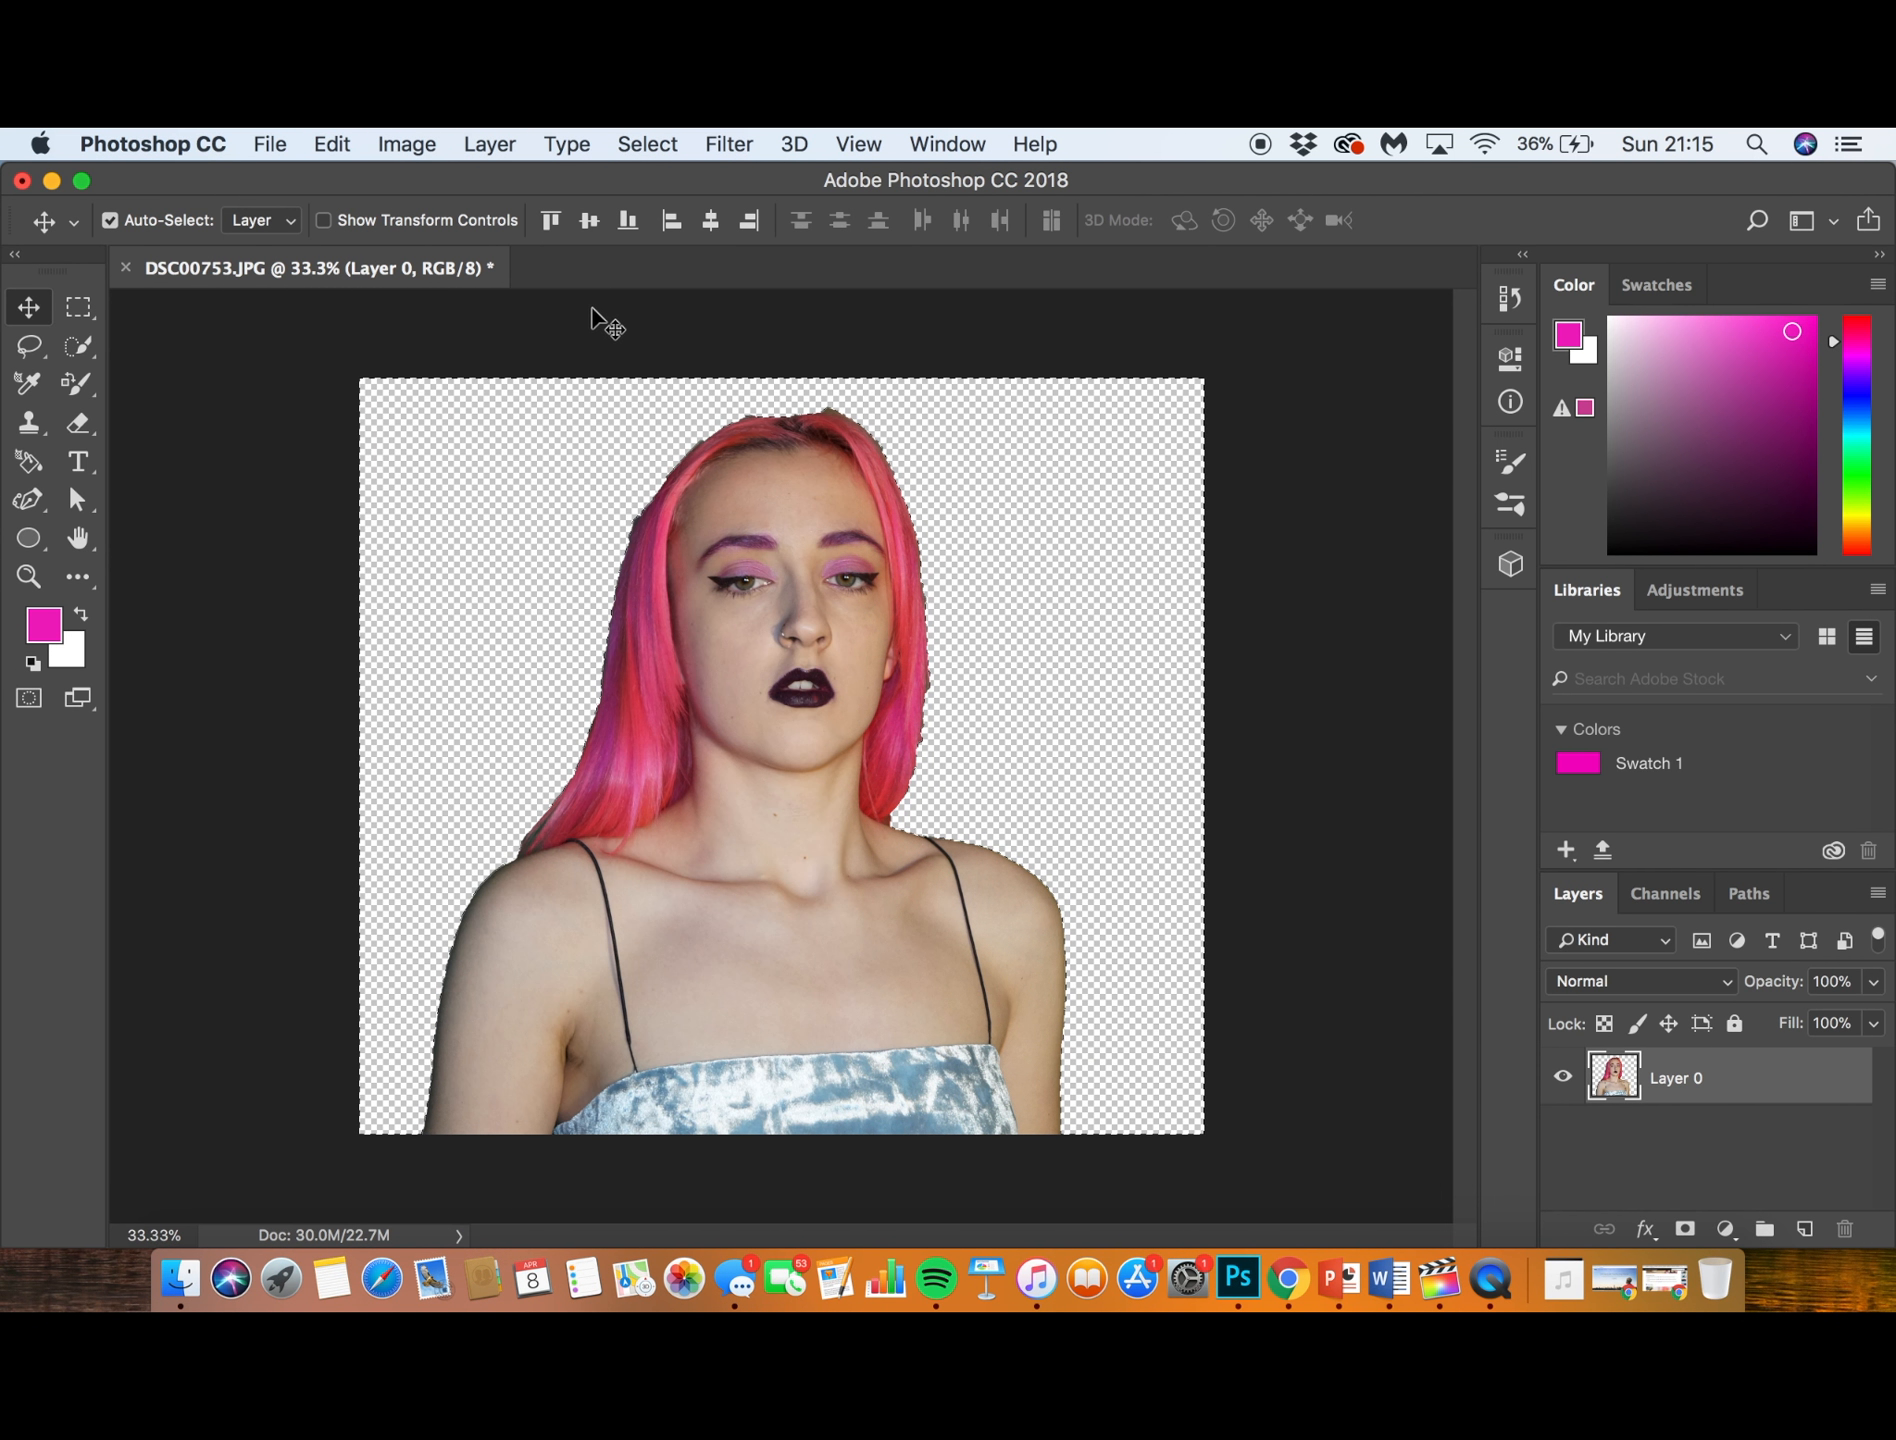
{"action": "left_click", "coordinate": [652, 140]}
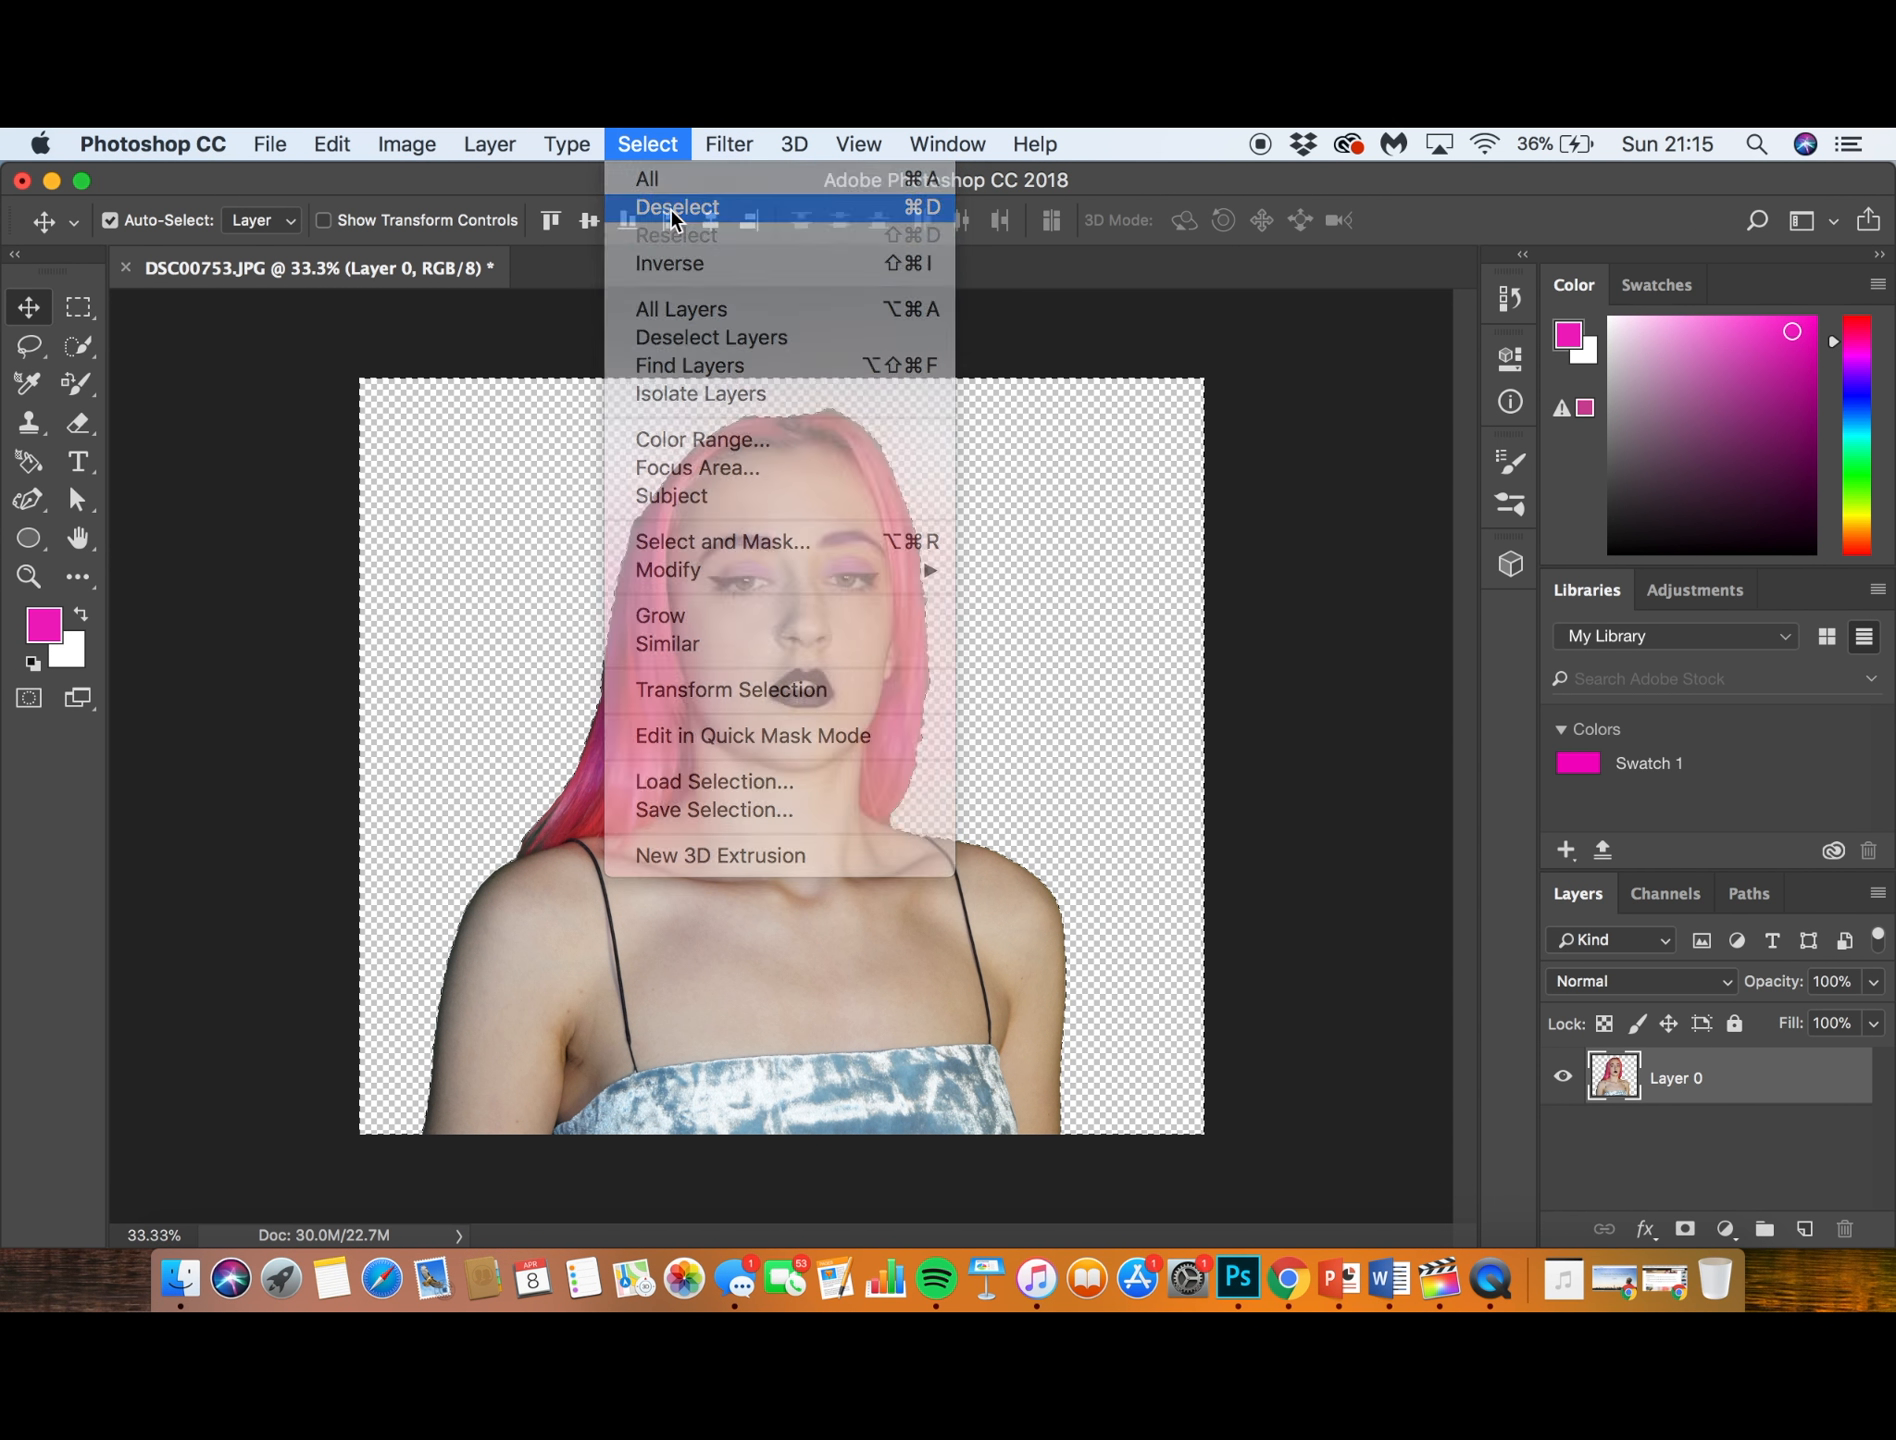
{"action": "left_click", "coordinate": [675, 207]}
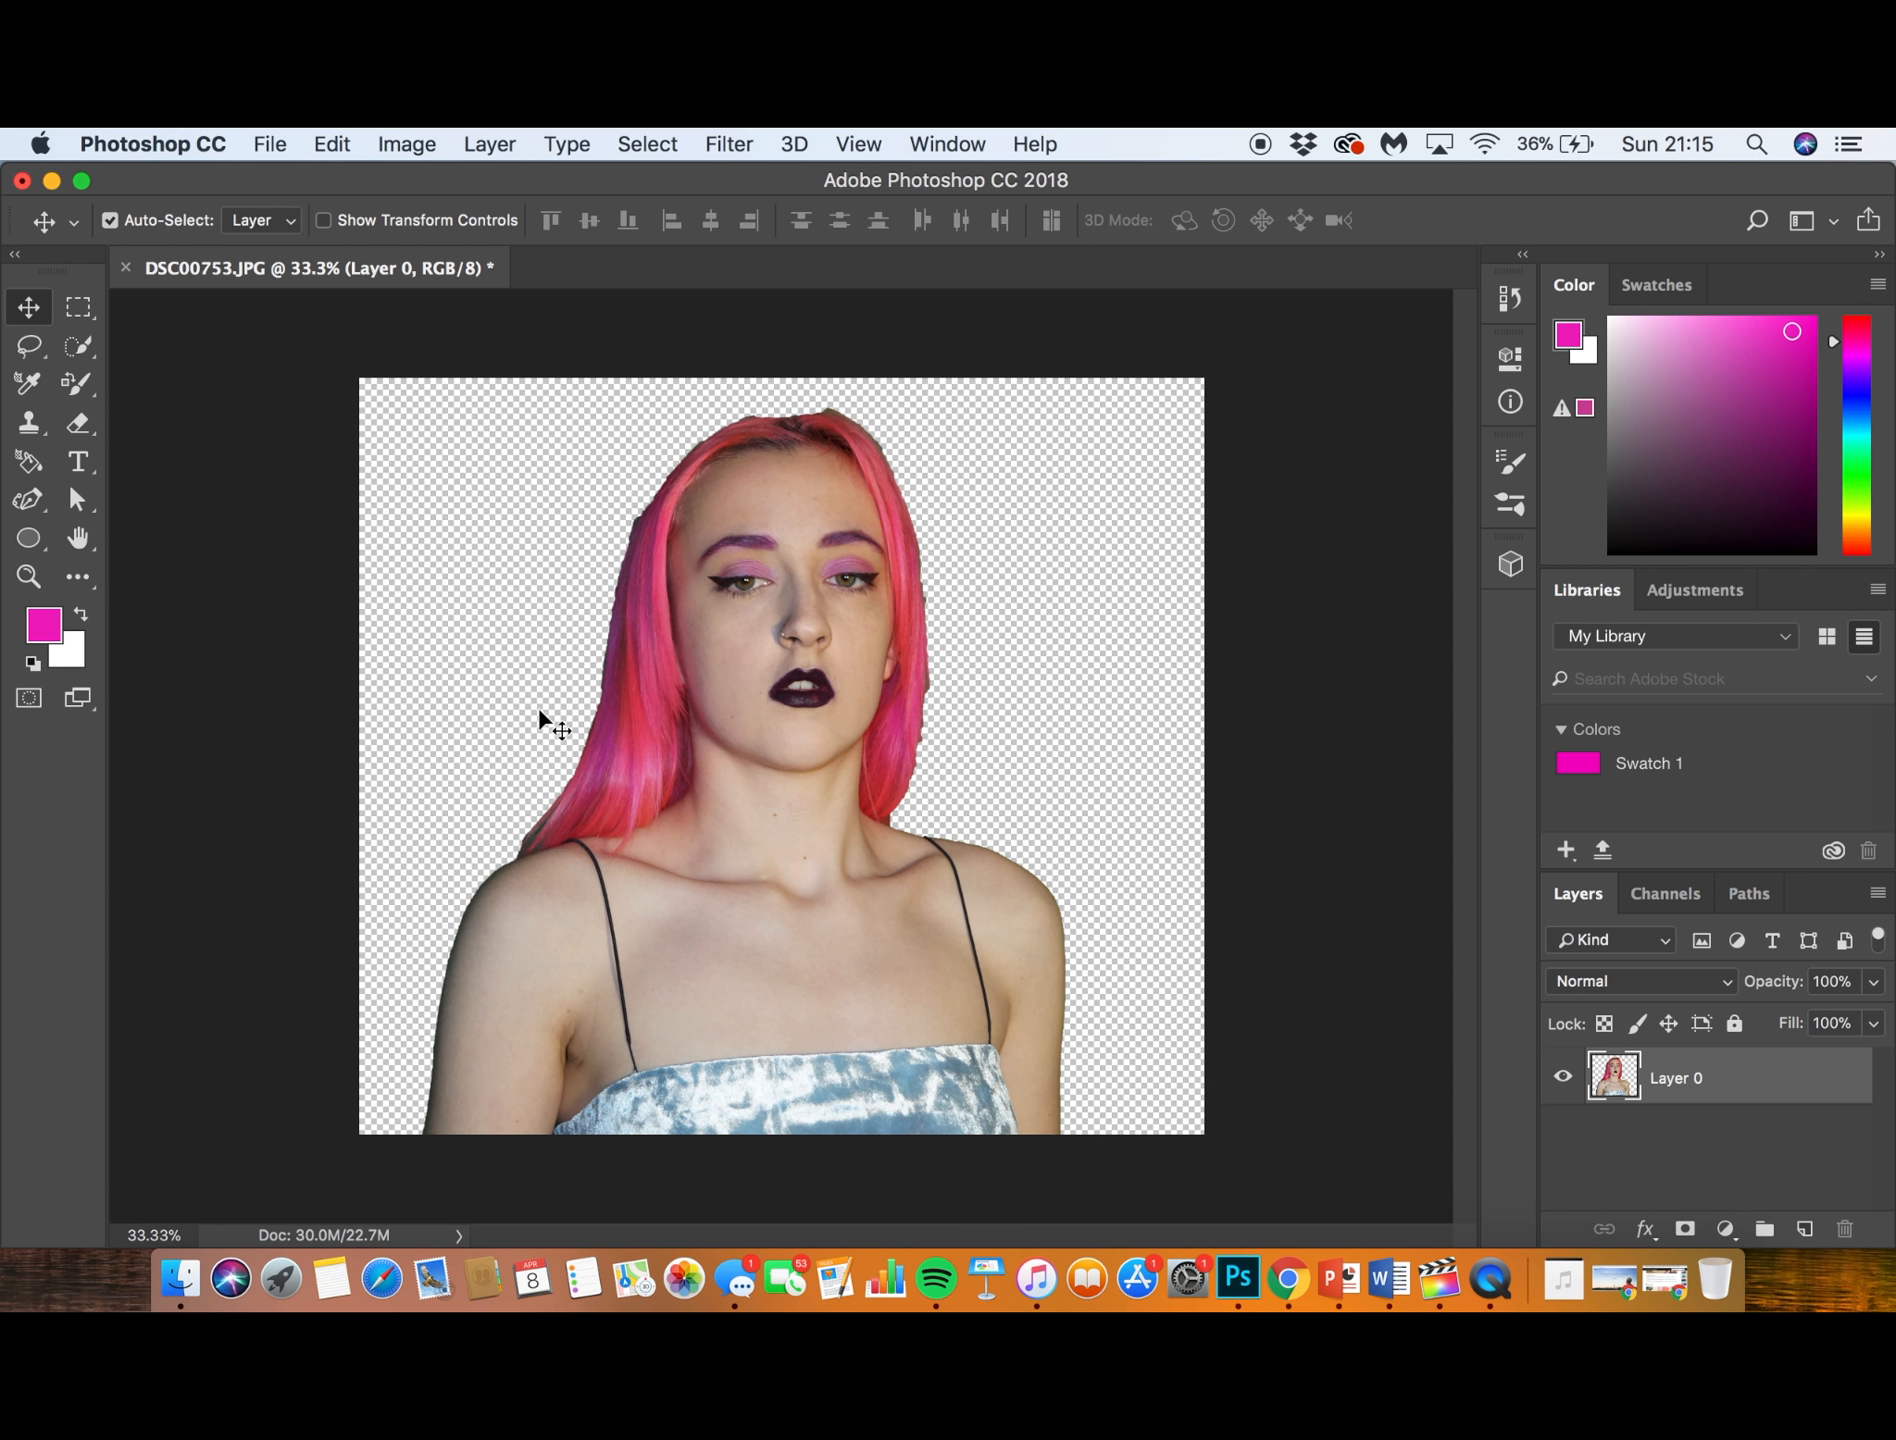
- Activate the standard Eraser tool and set its brush size to 364 px
{"action": "key", "text": "super+plus"}
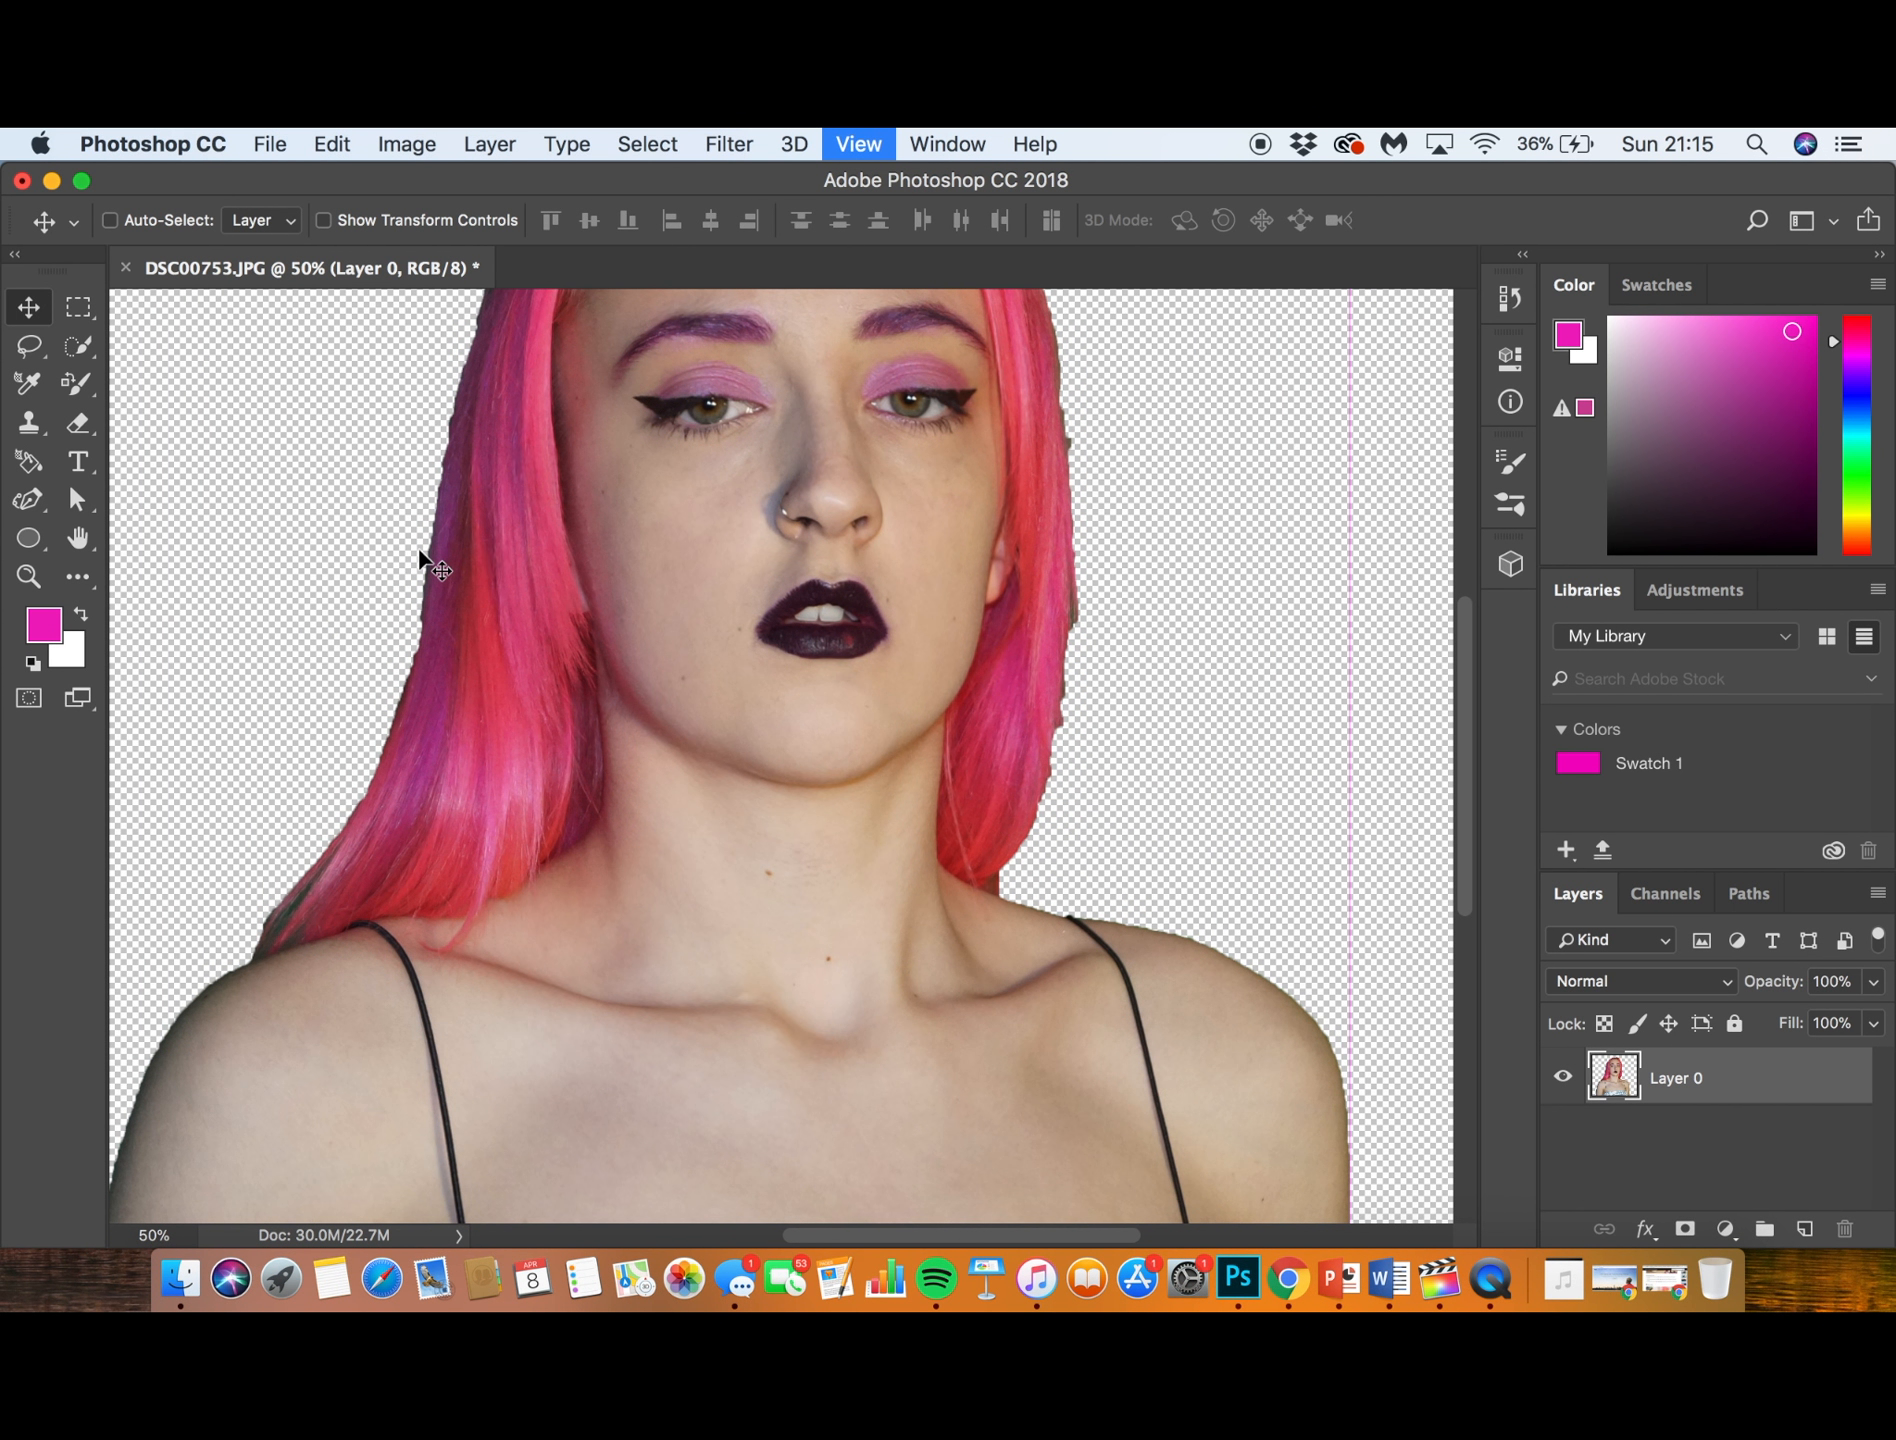
{"action": "key", "text": "super+plus"}
{"action": "scroll", "coordinate": [418, 547], "scroll_direction": "down", "scroll_amount": 5}
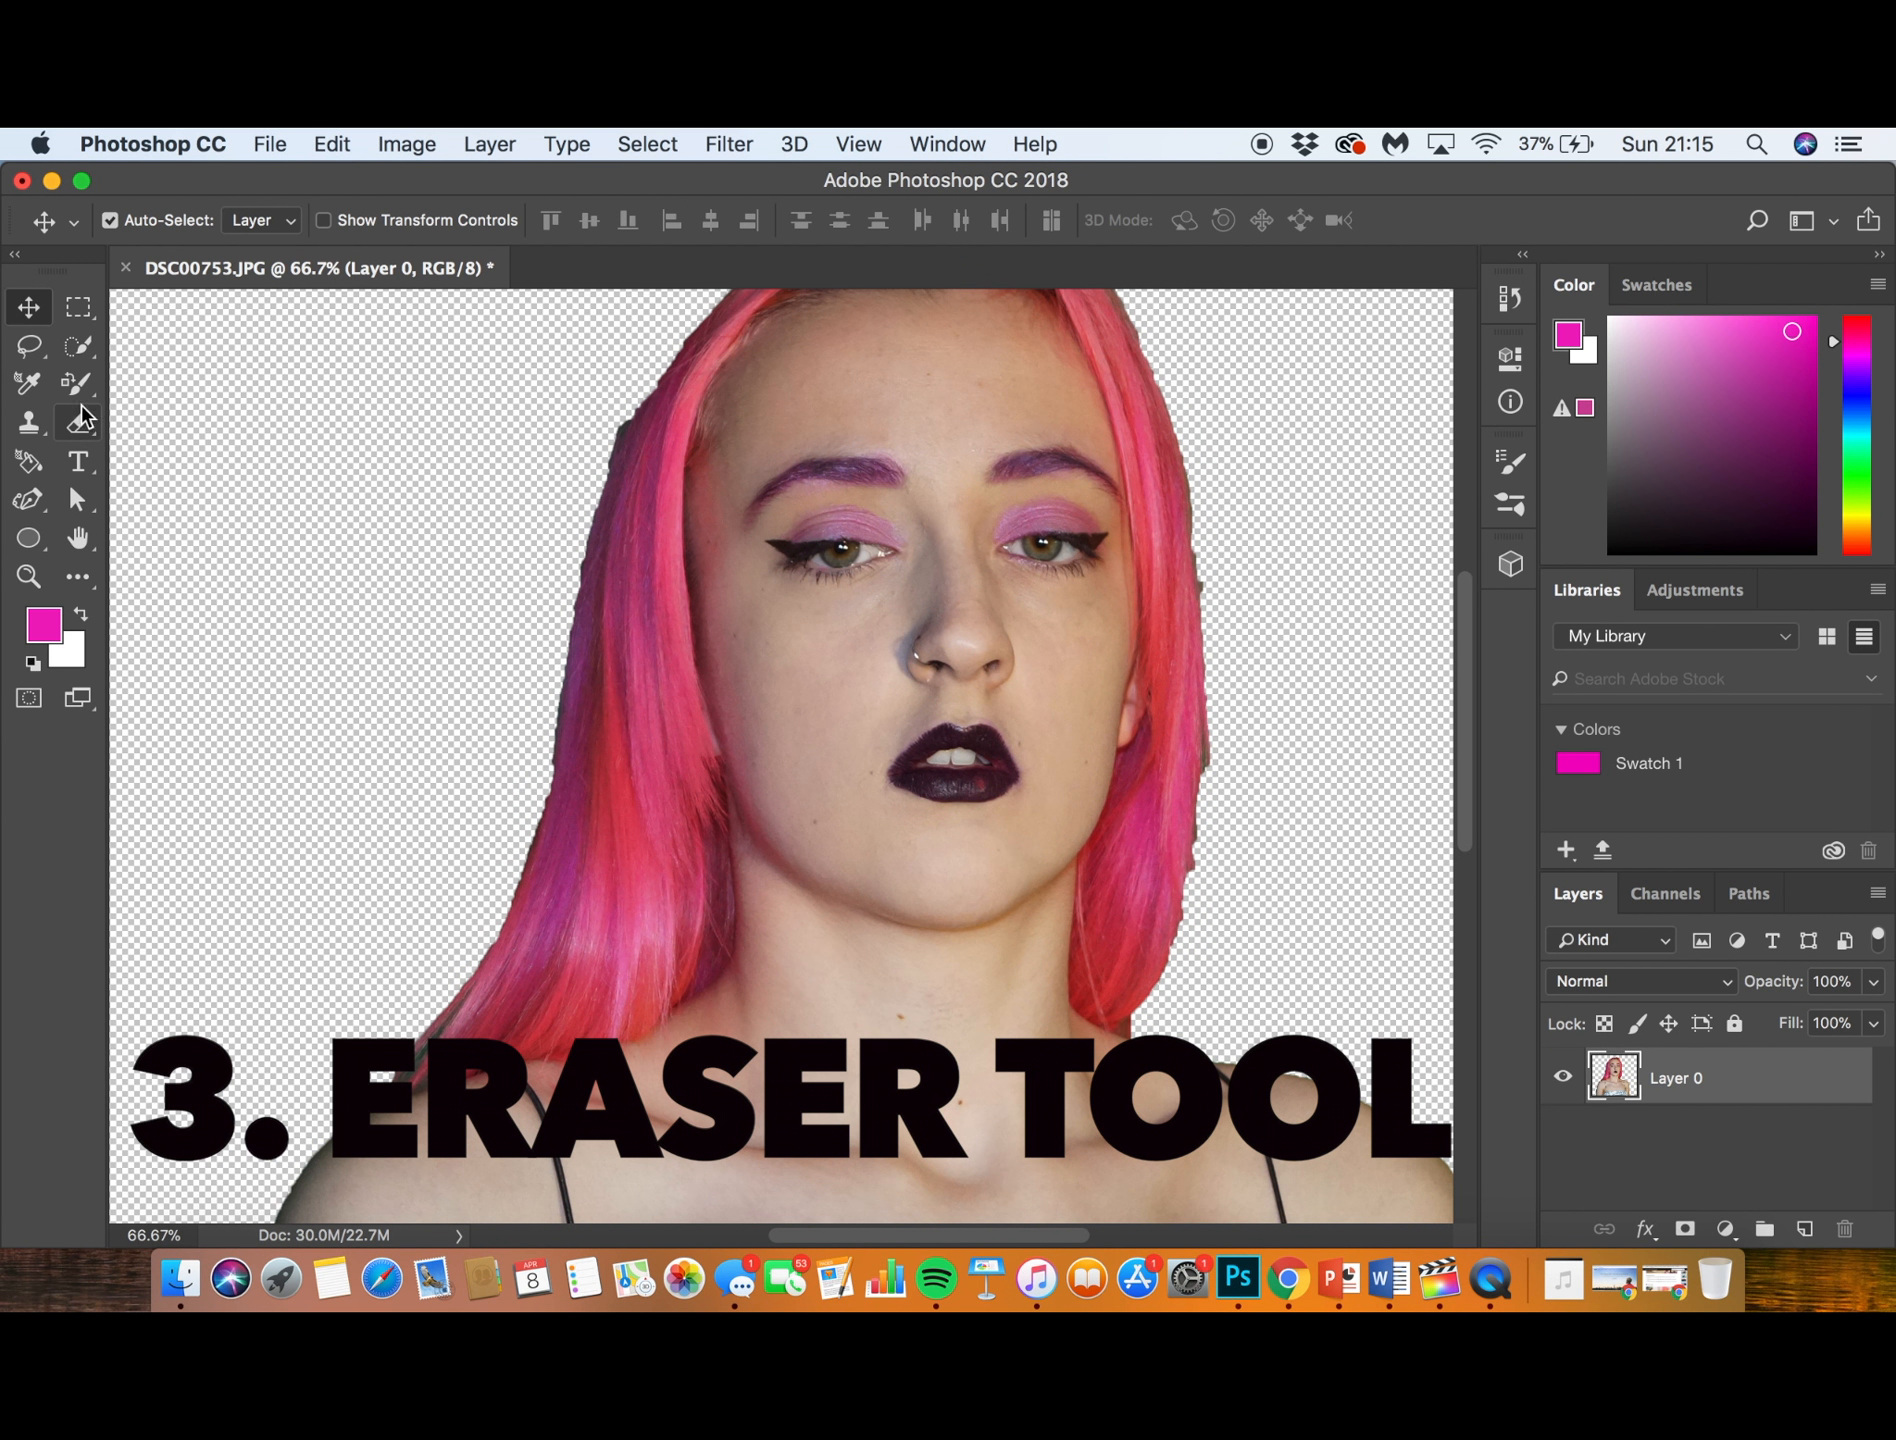
{"action": "left_click", "coordinate": [82, 418]}
{"action": "right_click", "coordinate": [92, 429]}
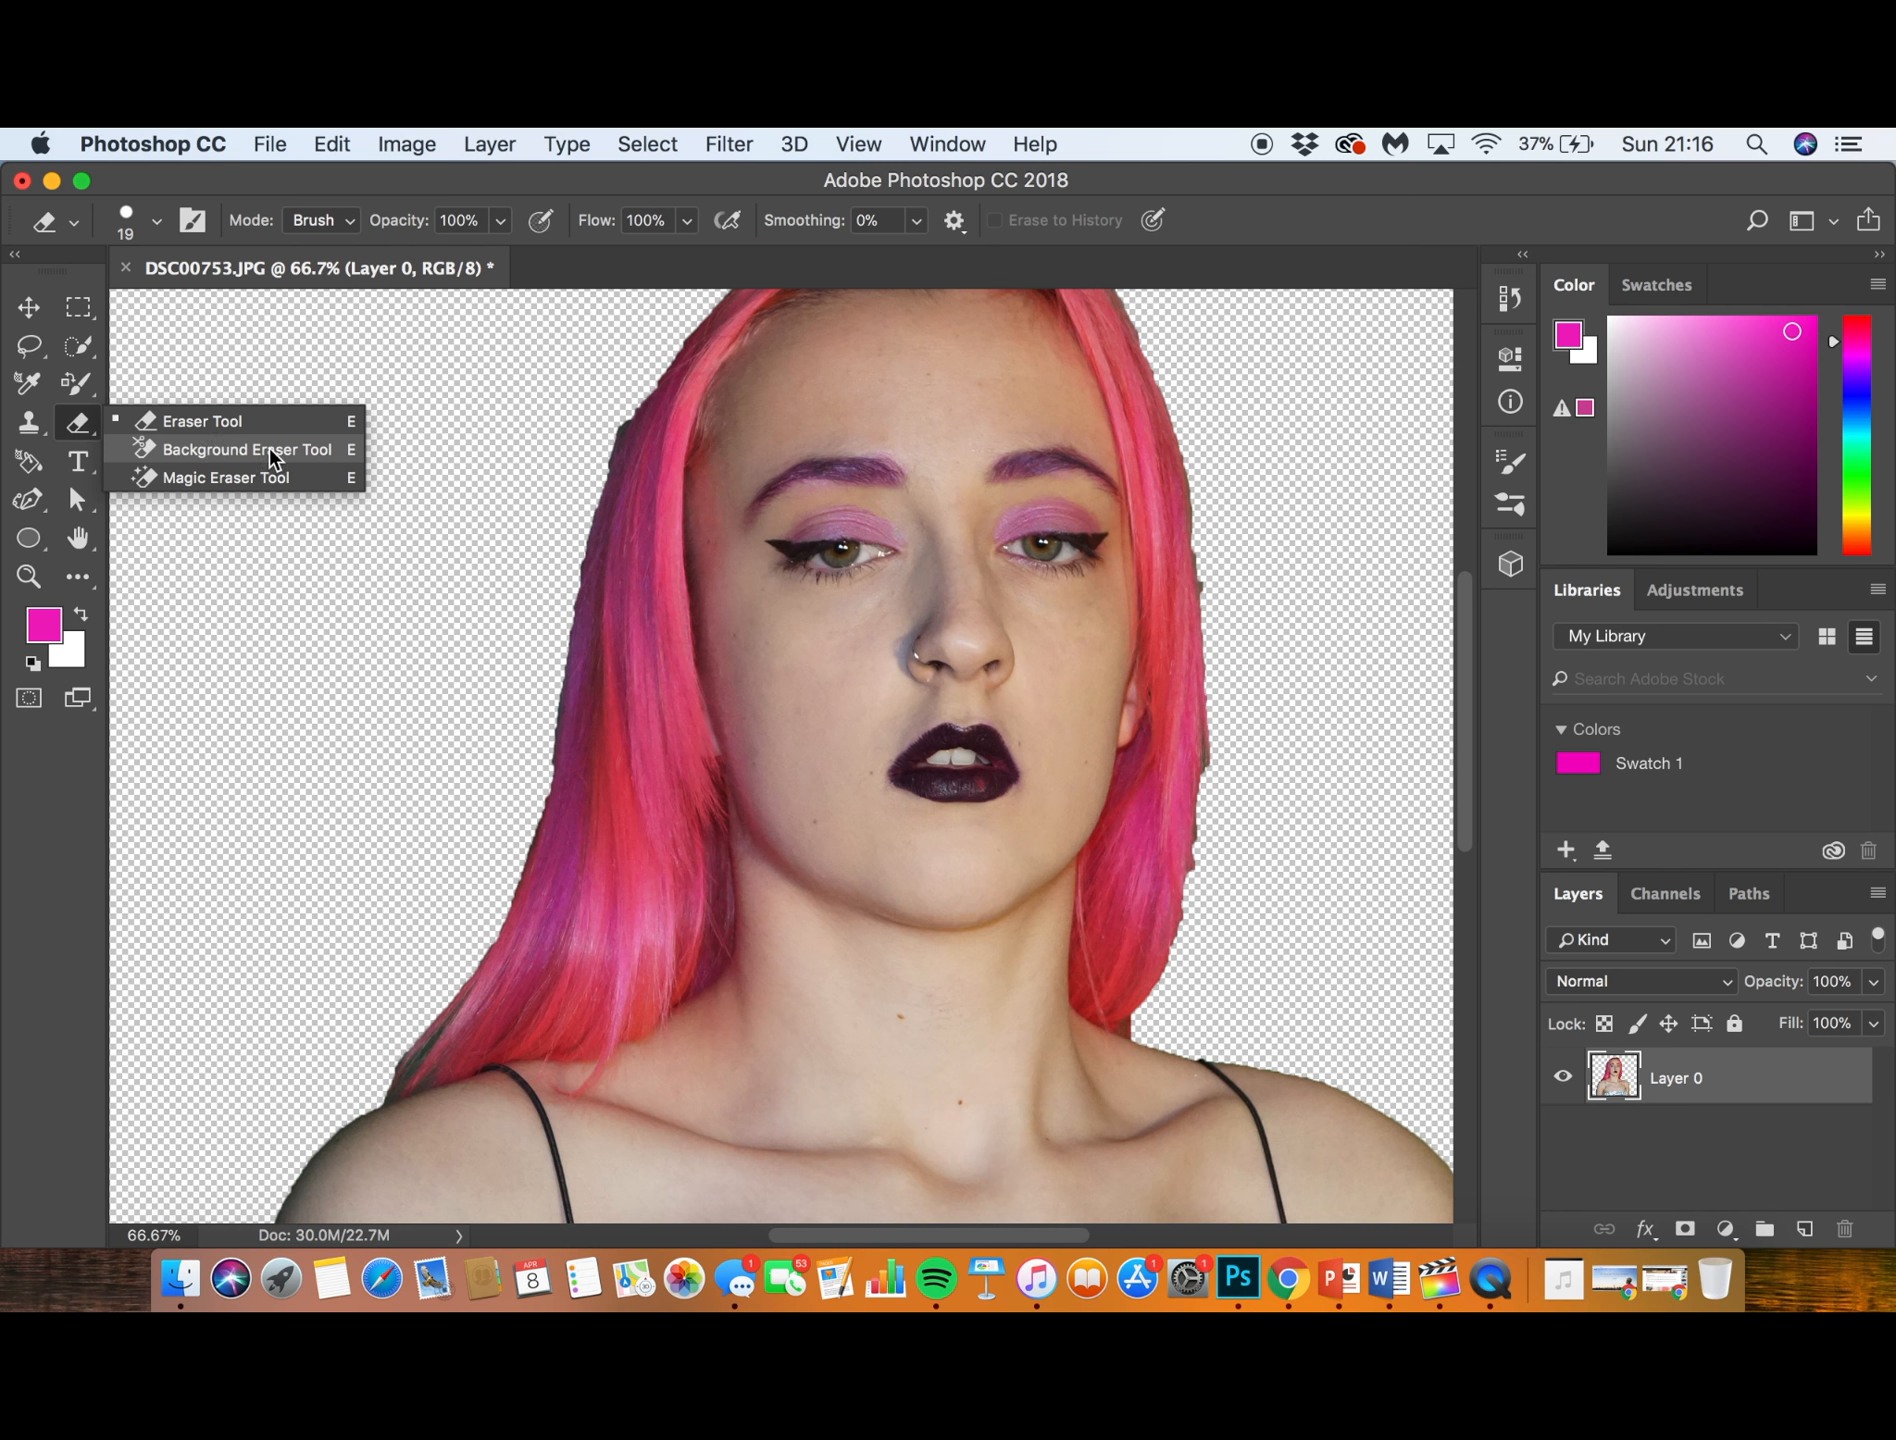
{"action": "left_click", "coordinate": [203, 421]}
{"action": "left_click", "coordinate": [156, 220]}
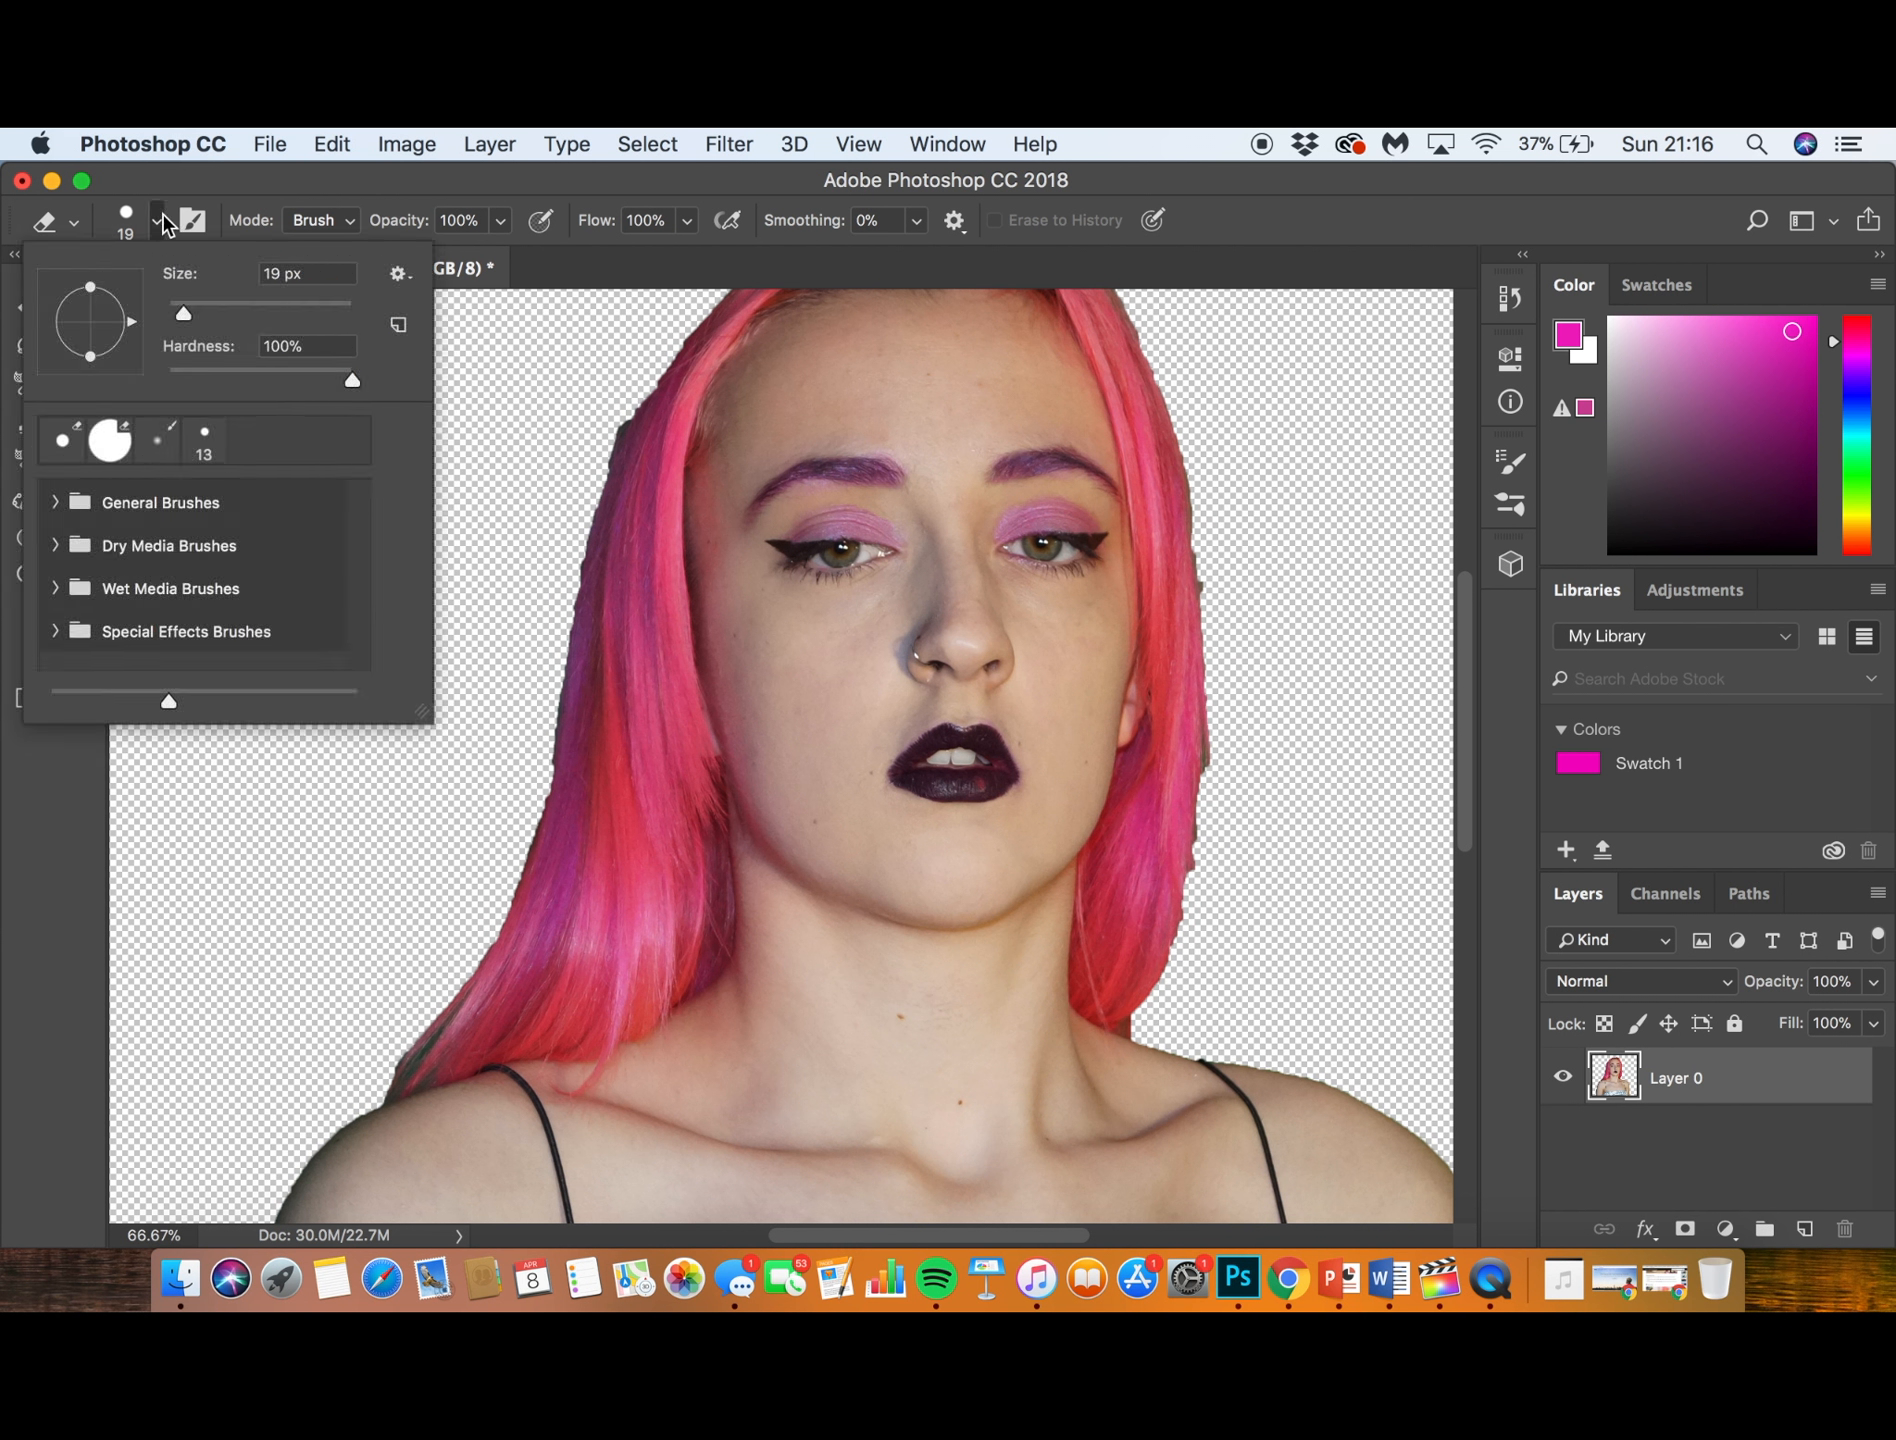
{"action": "left_click_drag", "start_coordinate": [184, 314], "coordinate": [281, 314]}
{"action": "left_click", "coordinate": [295, 933]}
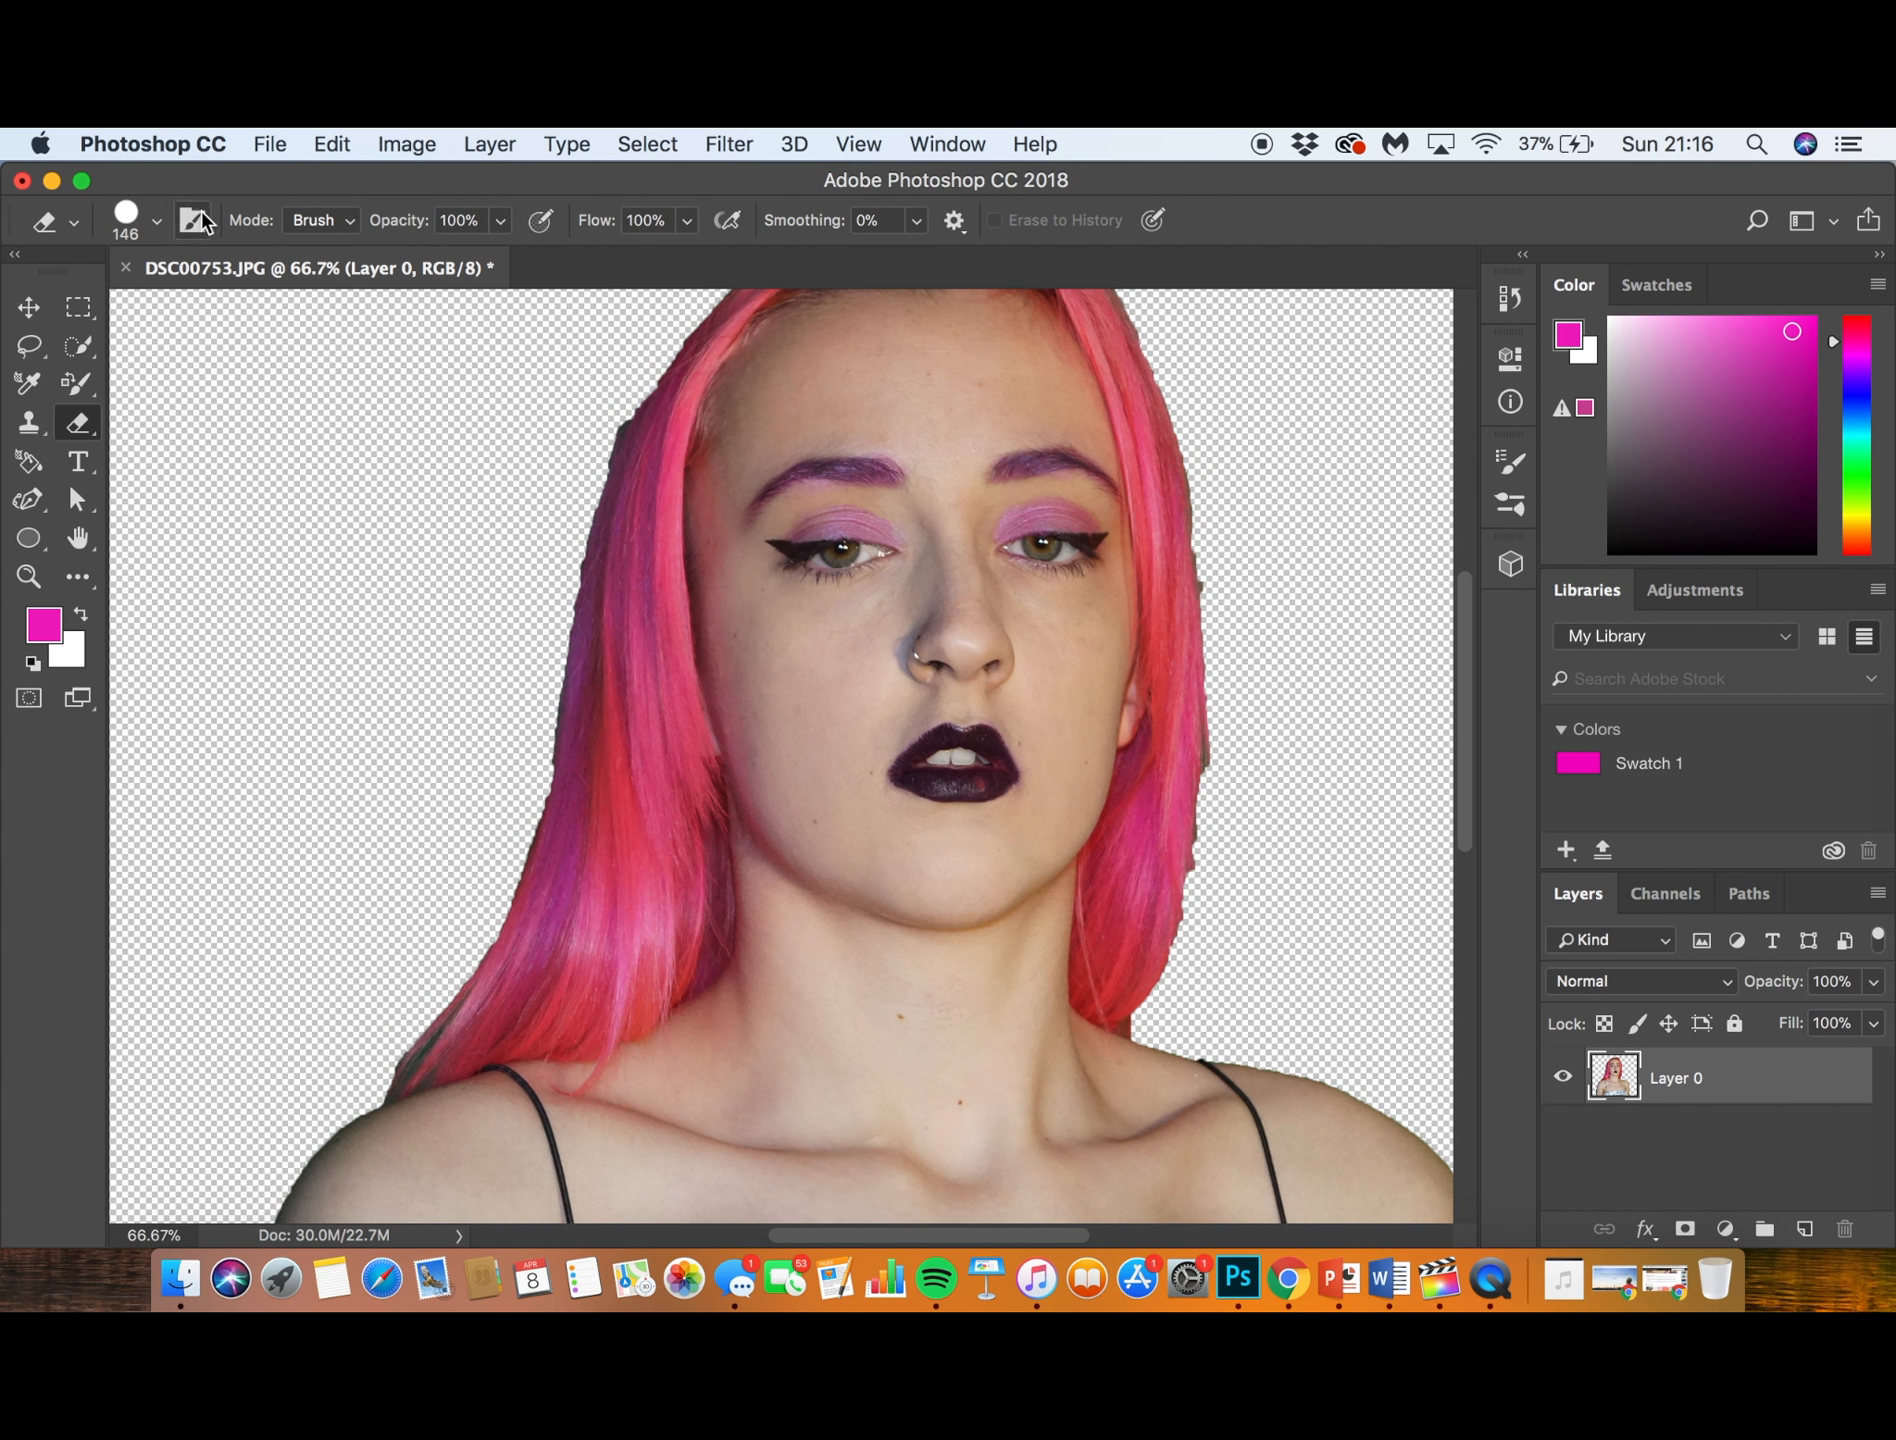
{"action": "left_click", "coordinate": [156, 220]}
{"action": "left_click_drag", "start_coordinate": [281, 313], "coordinate": [335, 312]}
{"action": "left_click", "coordinate": [521, 375]}
- Examine the cut-out's edges around the hair, neck and shoulders, both close up and as a whole image
{"action": "scroll", "coordinate": [516, 465], "scroll_direction": "up", "scroll_amount": 5}
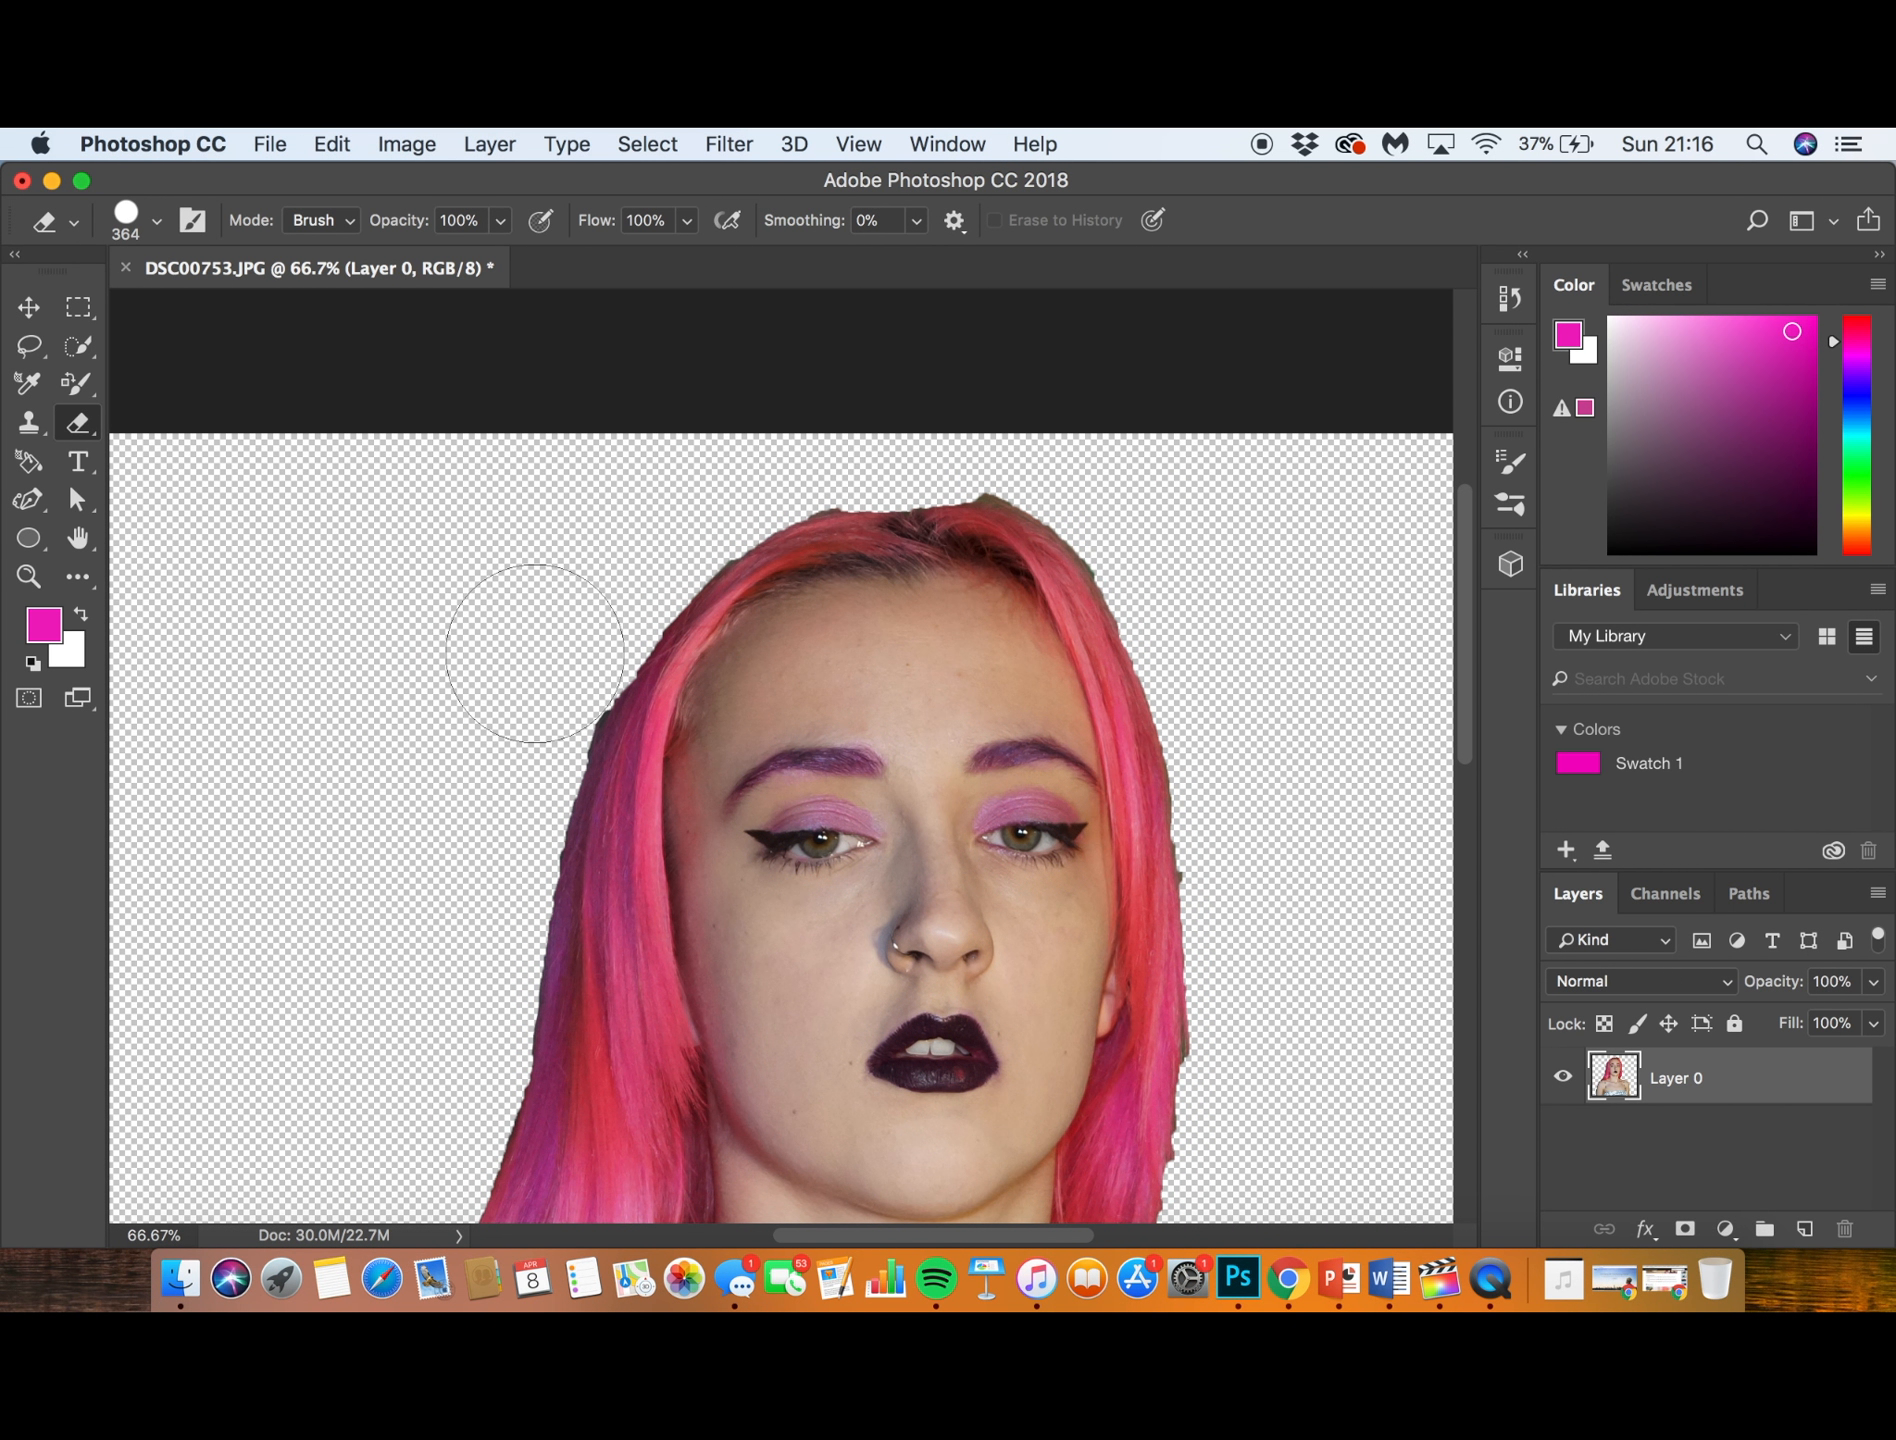
{"action": "scroll", "coordinate": [762, 480], "scroll_direction": "right", "scroll_amount": 5}
{"action": "scroll", "coordinate": [765, 507], "scroll_direction": "down", "scroll_amount": 5}
{"action": "scroll", "coordinate": [893, 605], "scroll_direction": "right", "scroll_amount": 3}
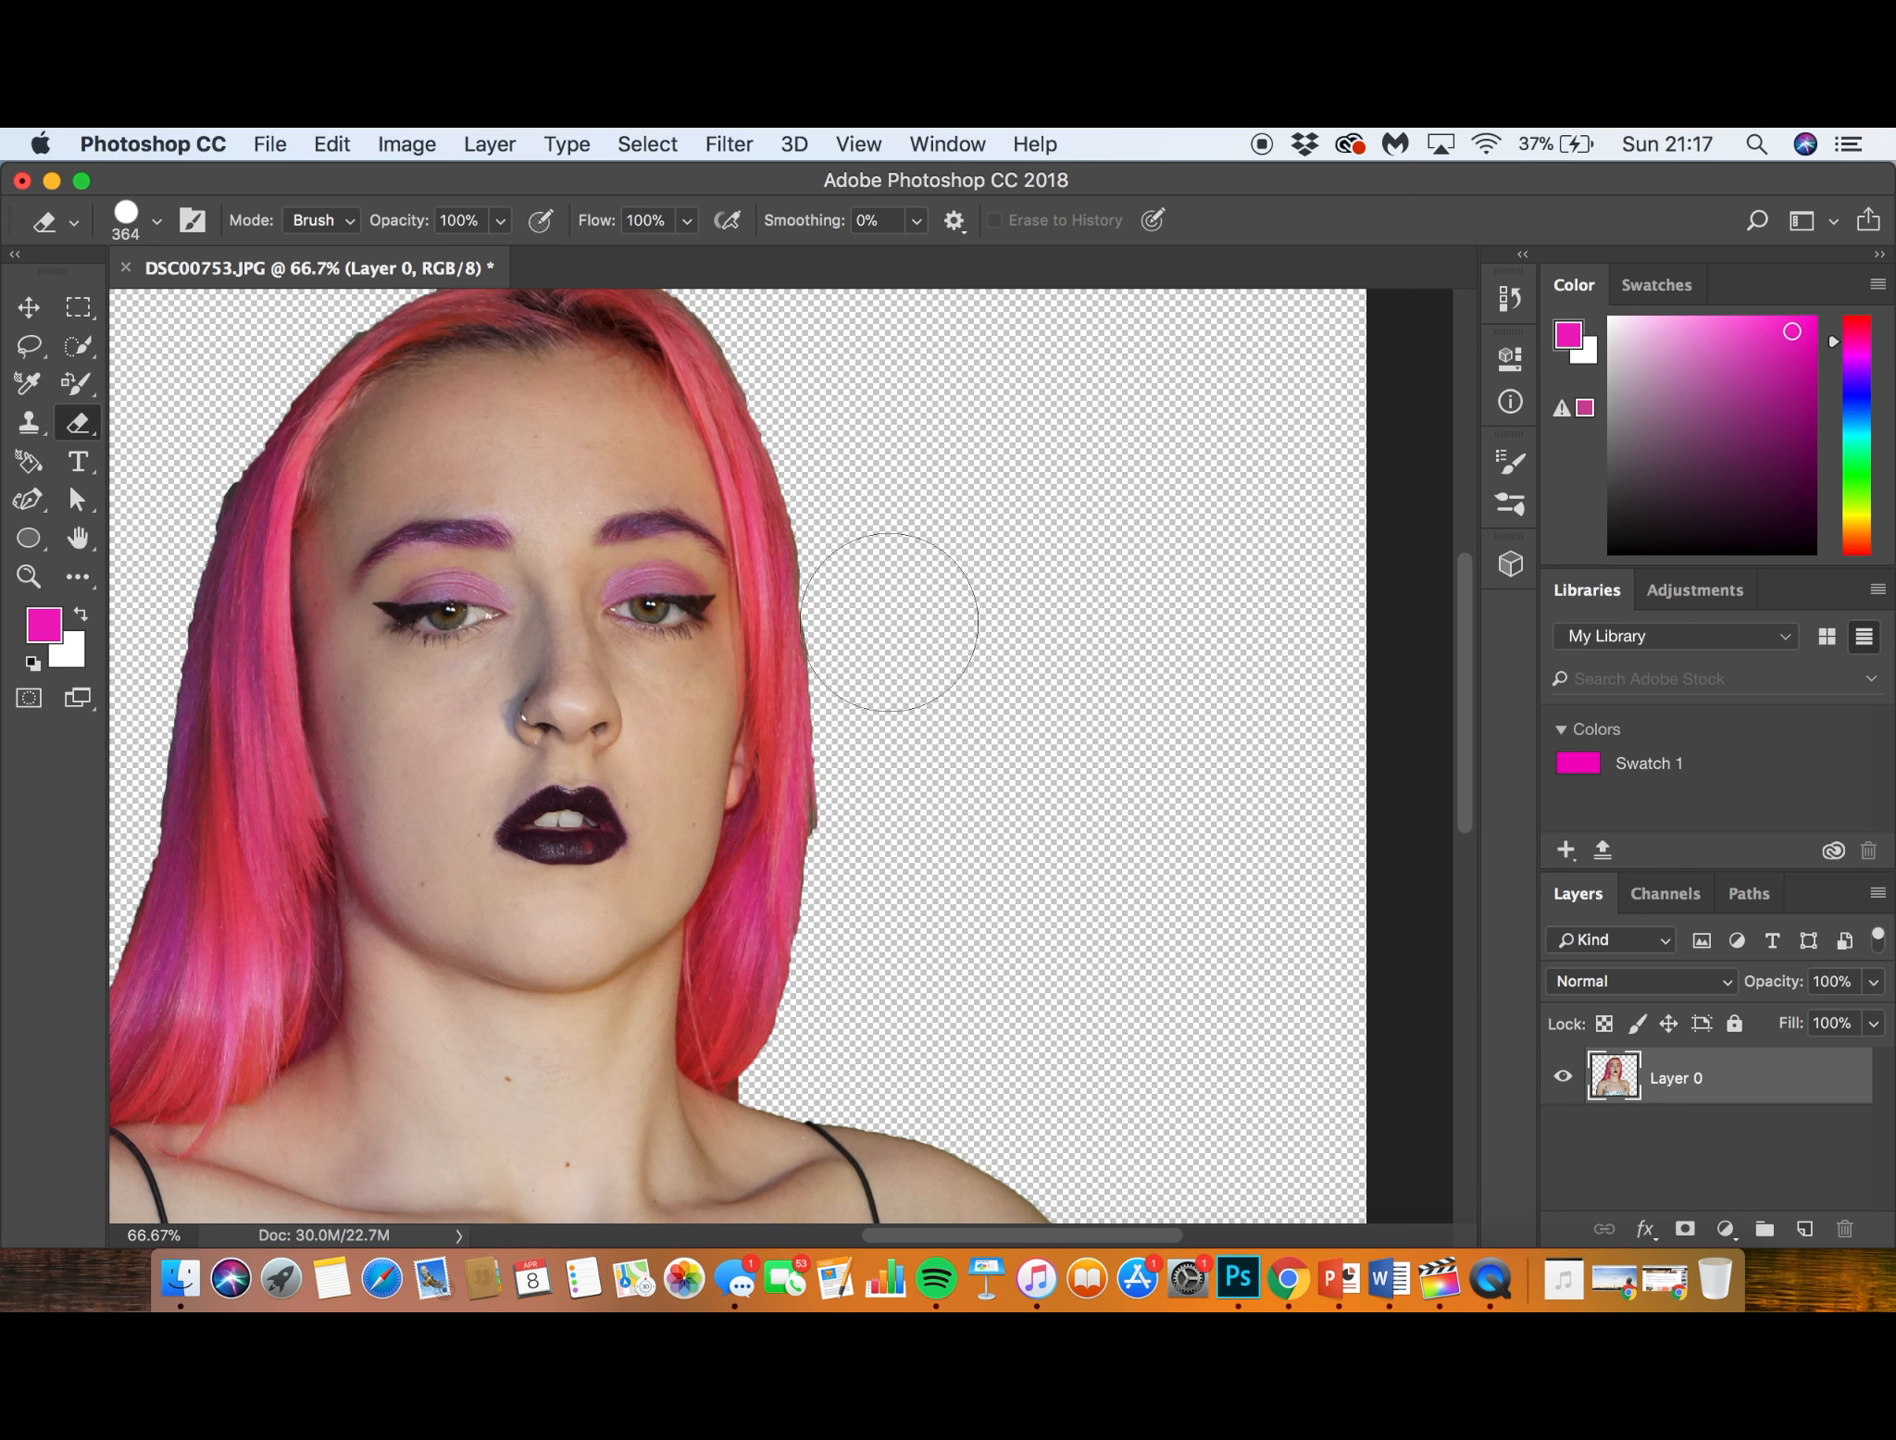
{"action": "key", "text": "super+minus"}
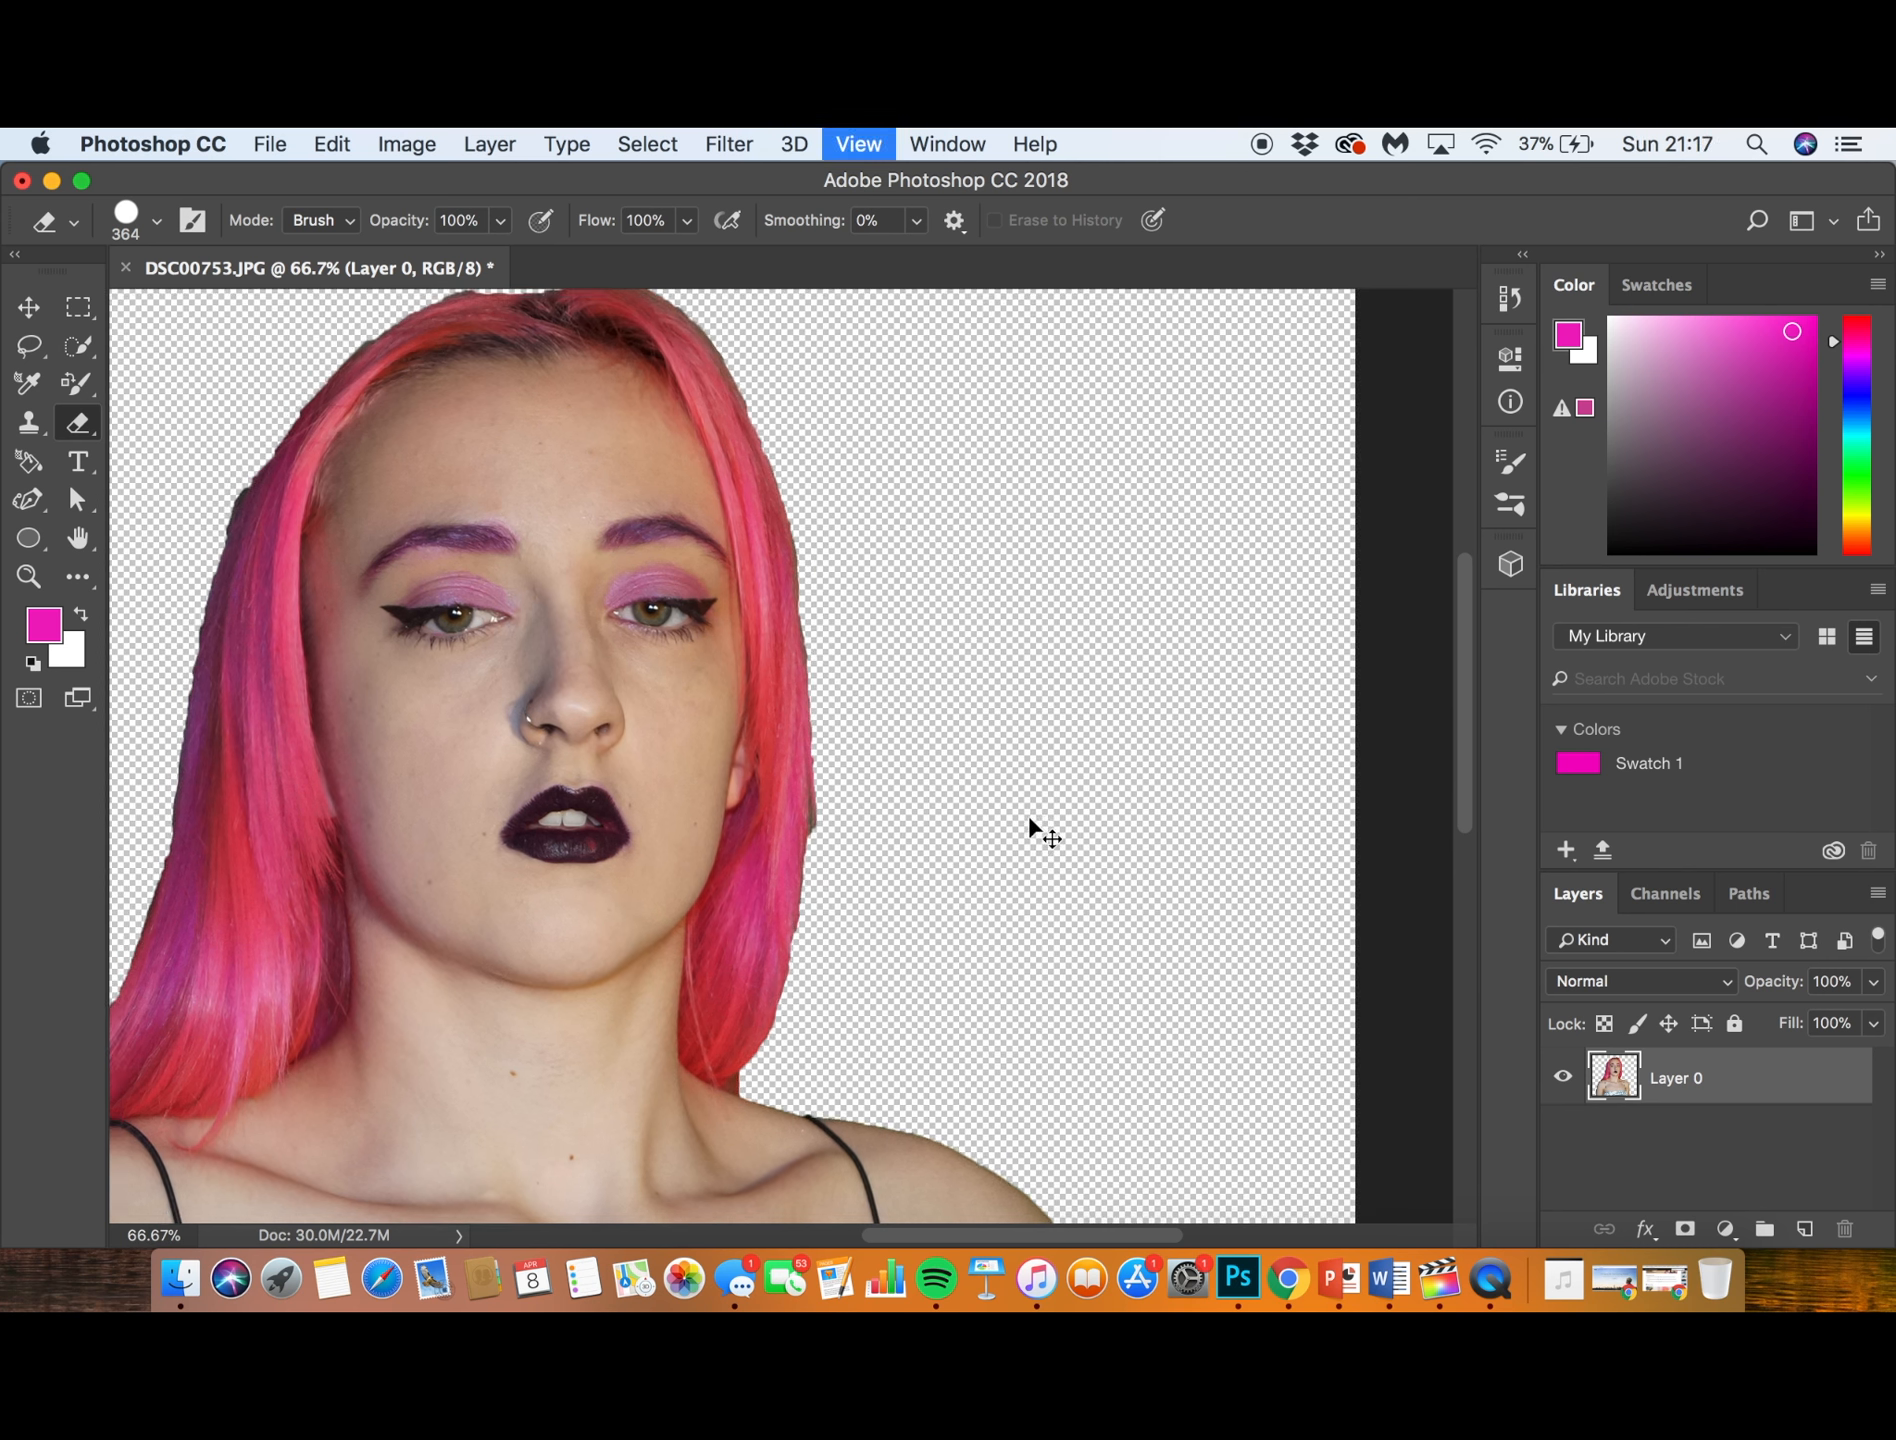
{"action": "key", "text": "super+minus"}
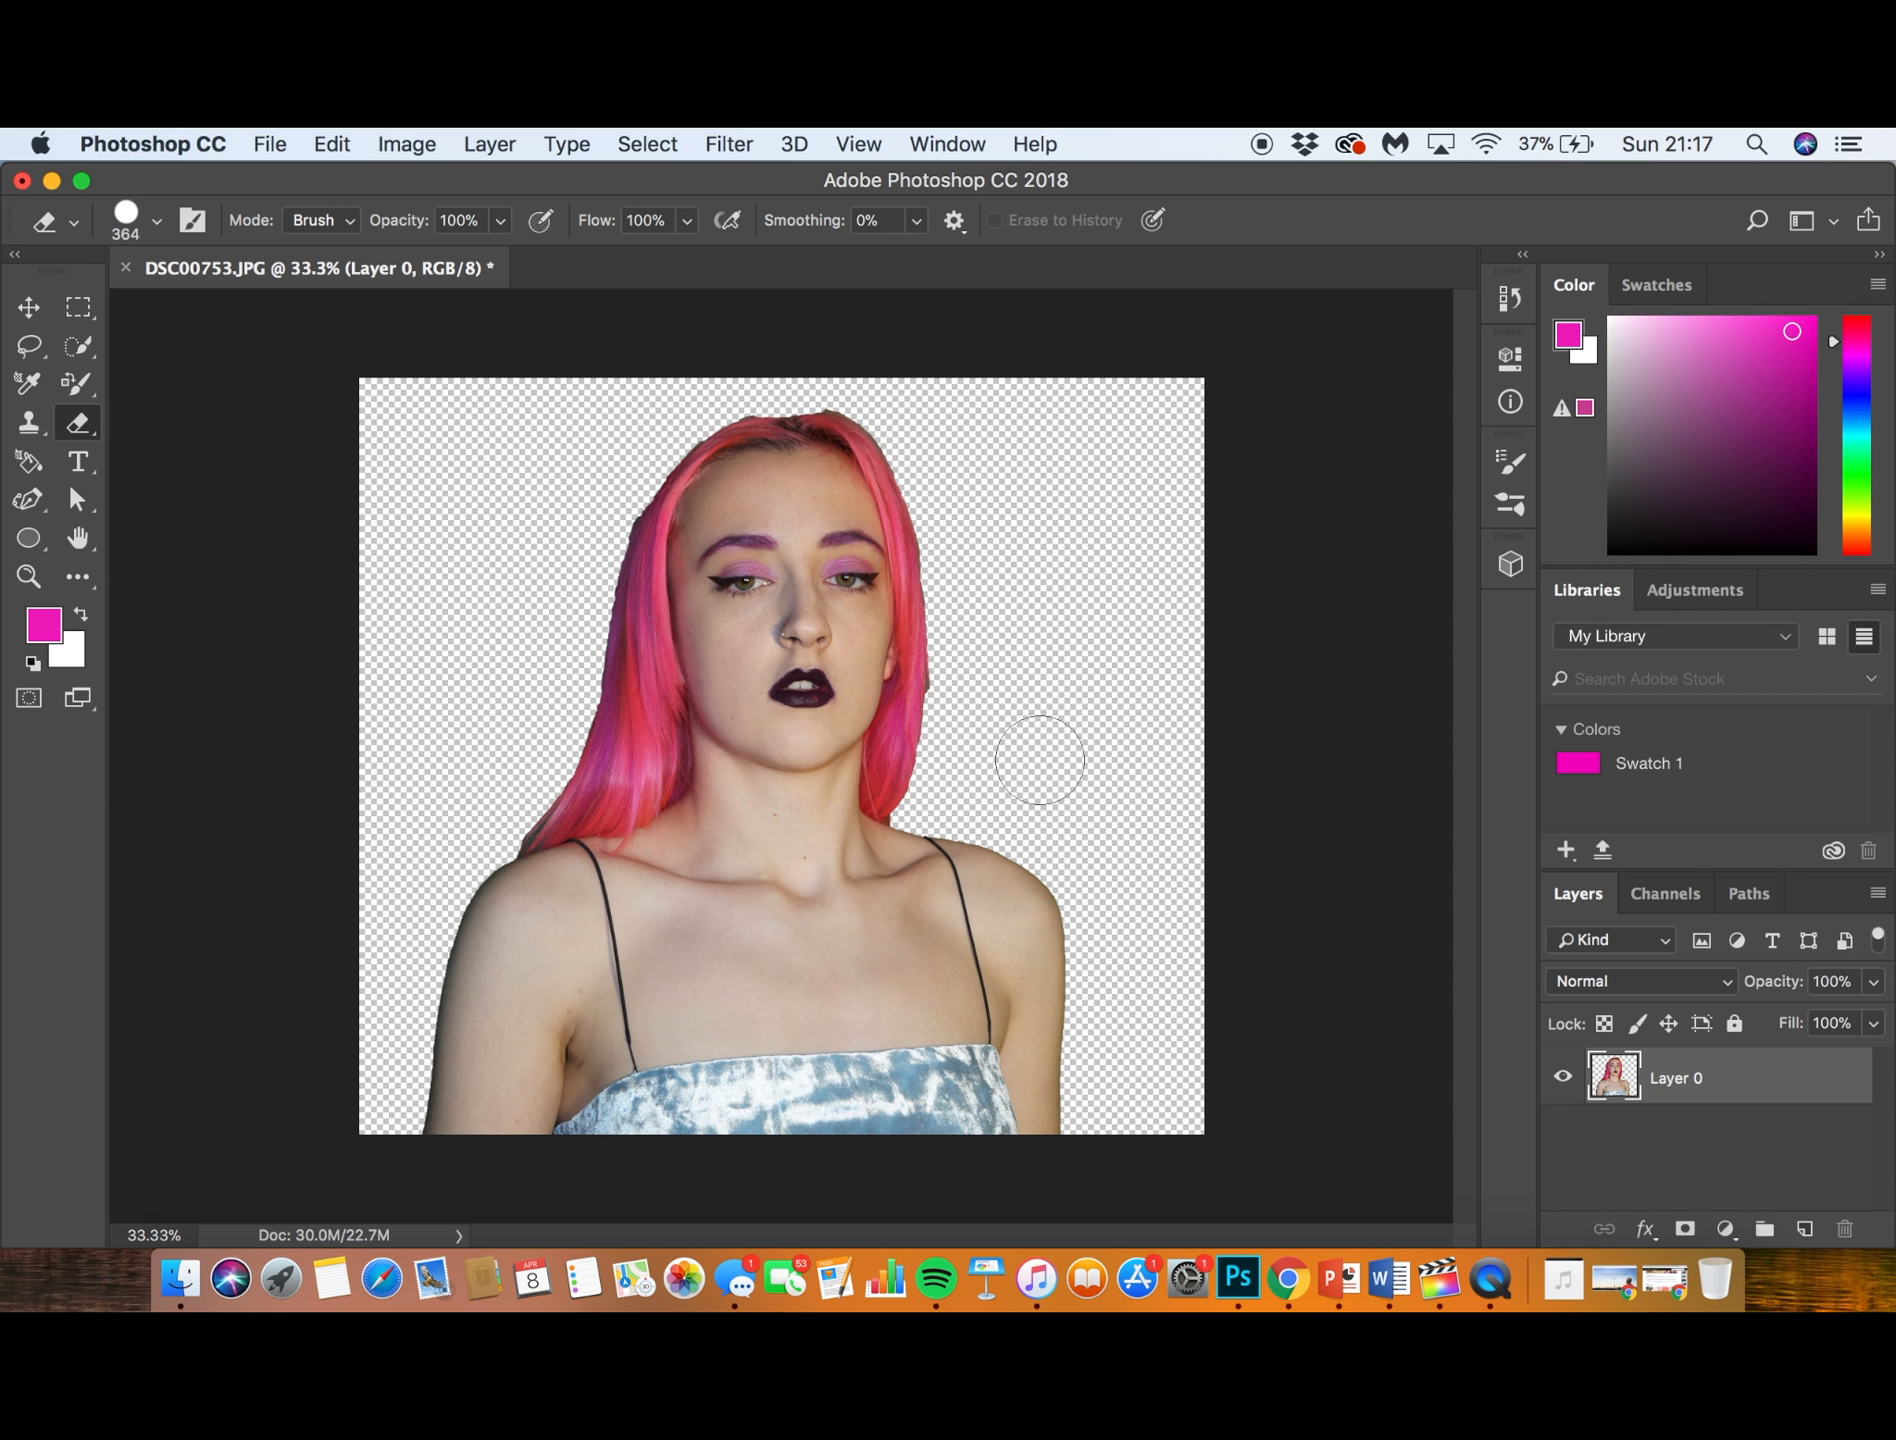
{"action": "key", "text": "super+equal"}
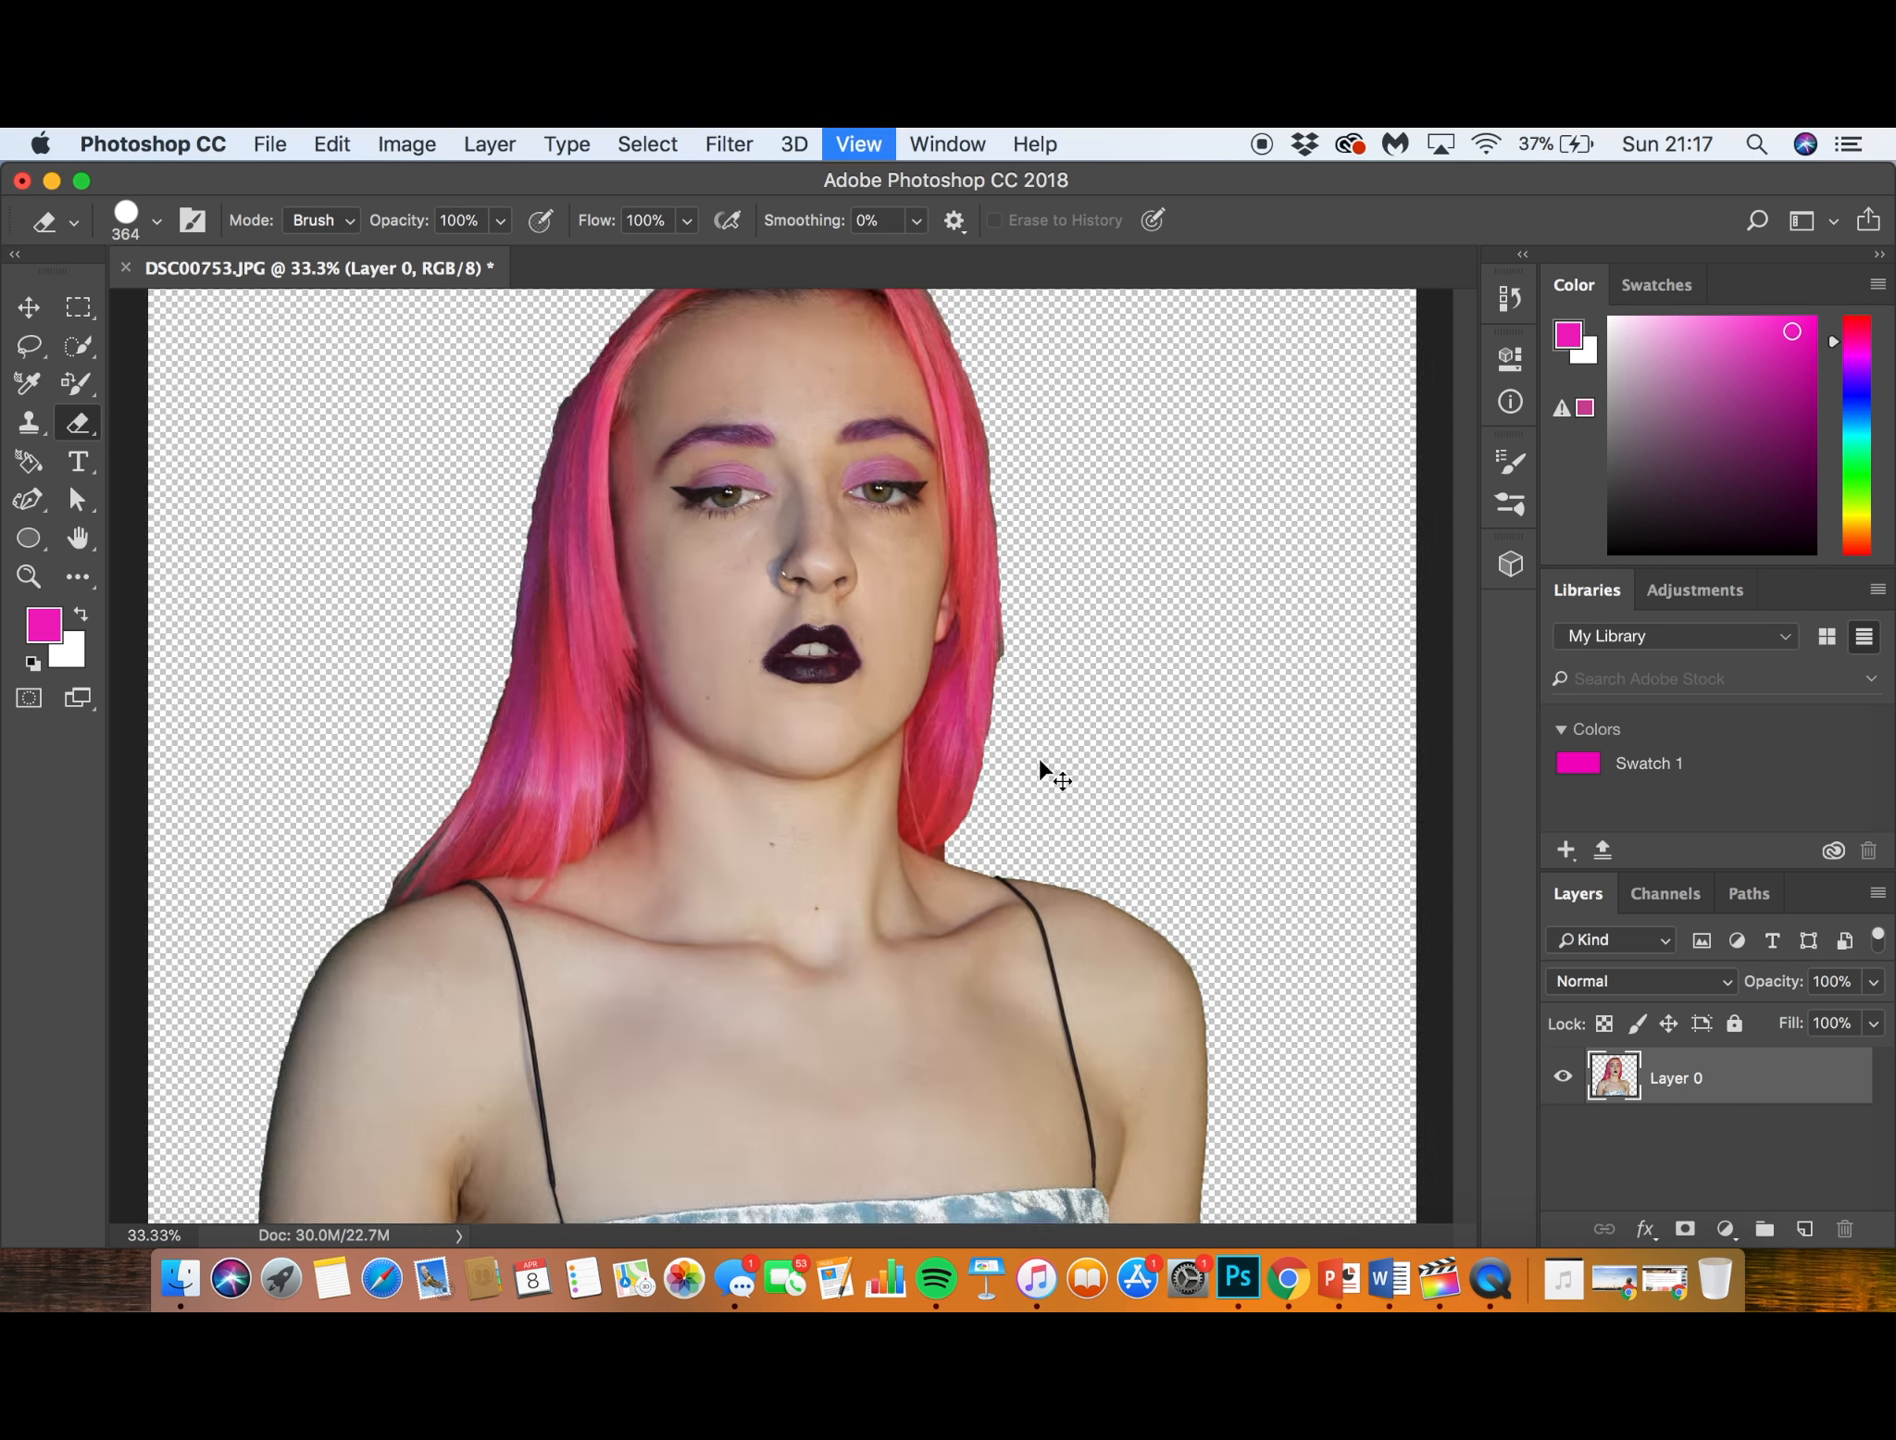
{"action": "key", "text": "super+equal"}
{"action": "key", "text": "super+equal"}
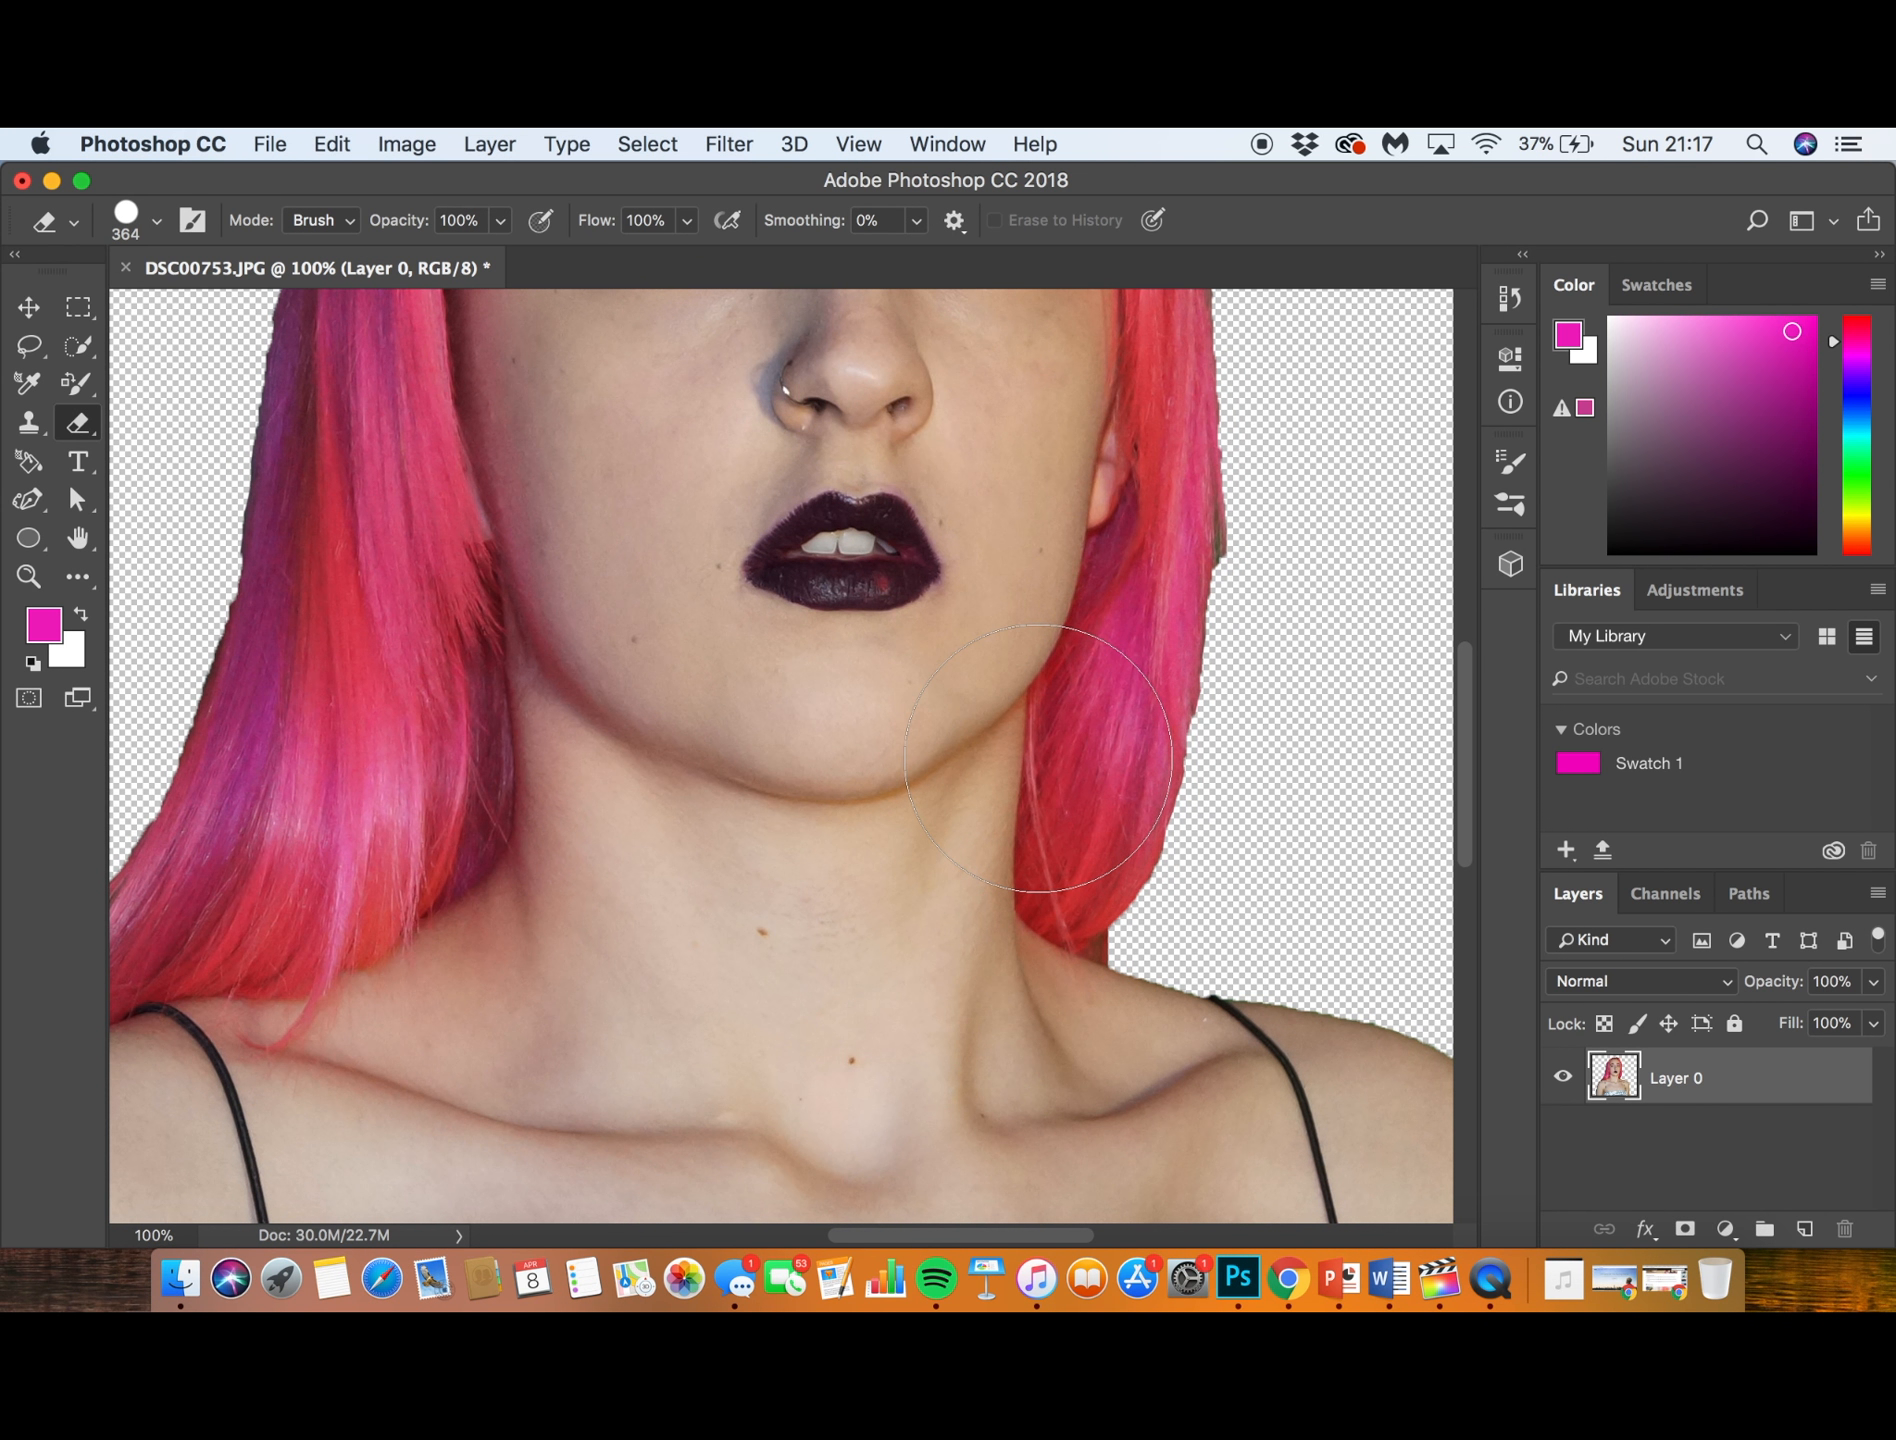
{"action": "key", "text": "super+minus"}
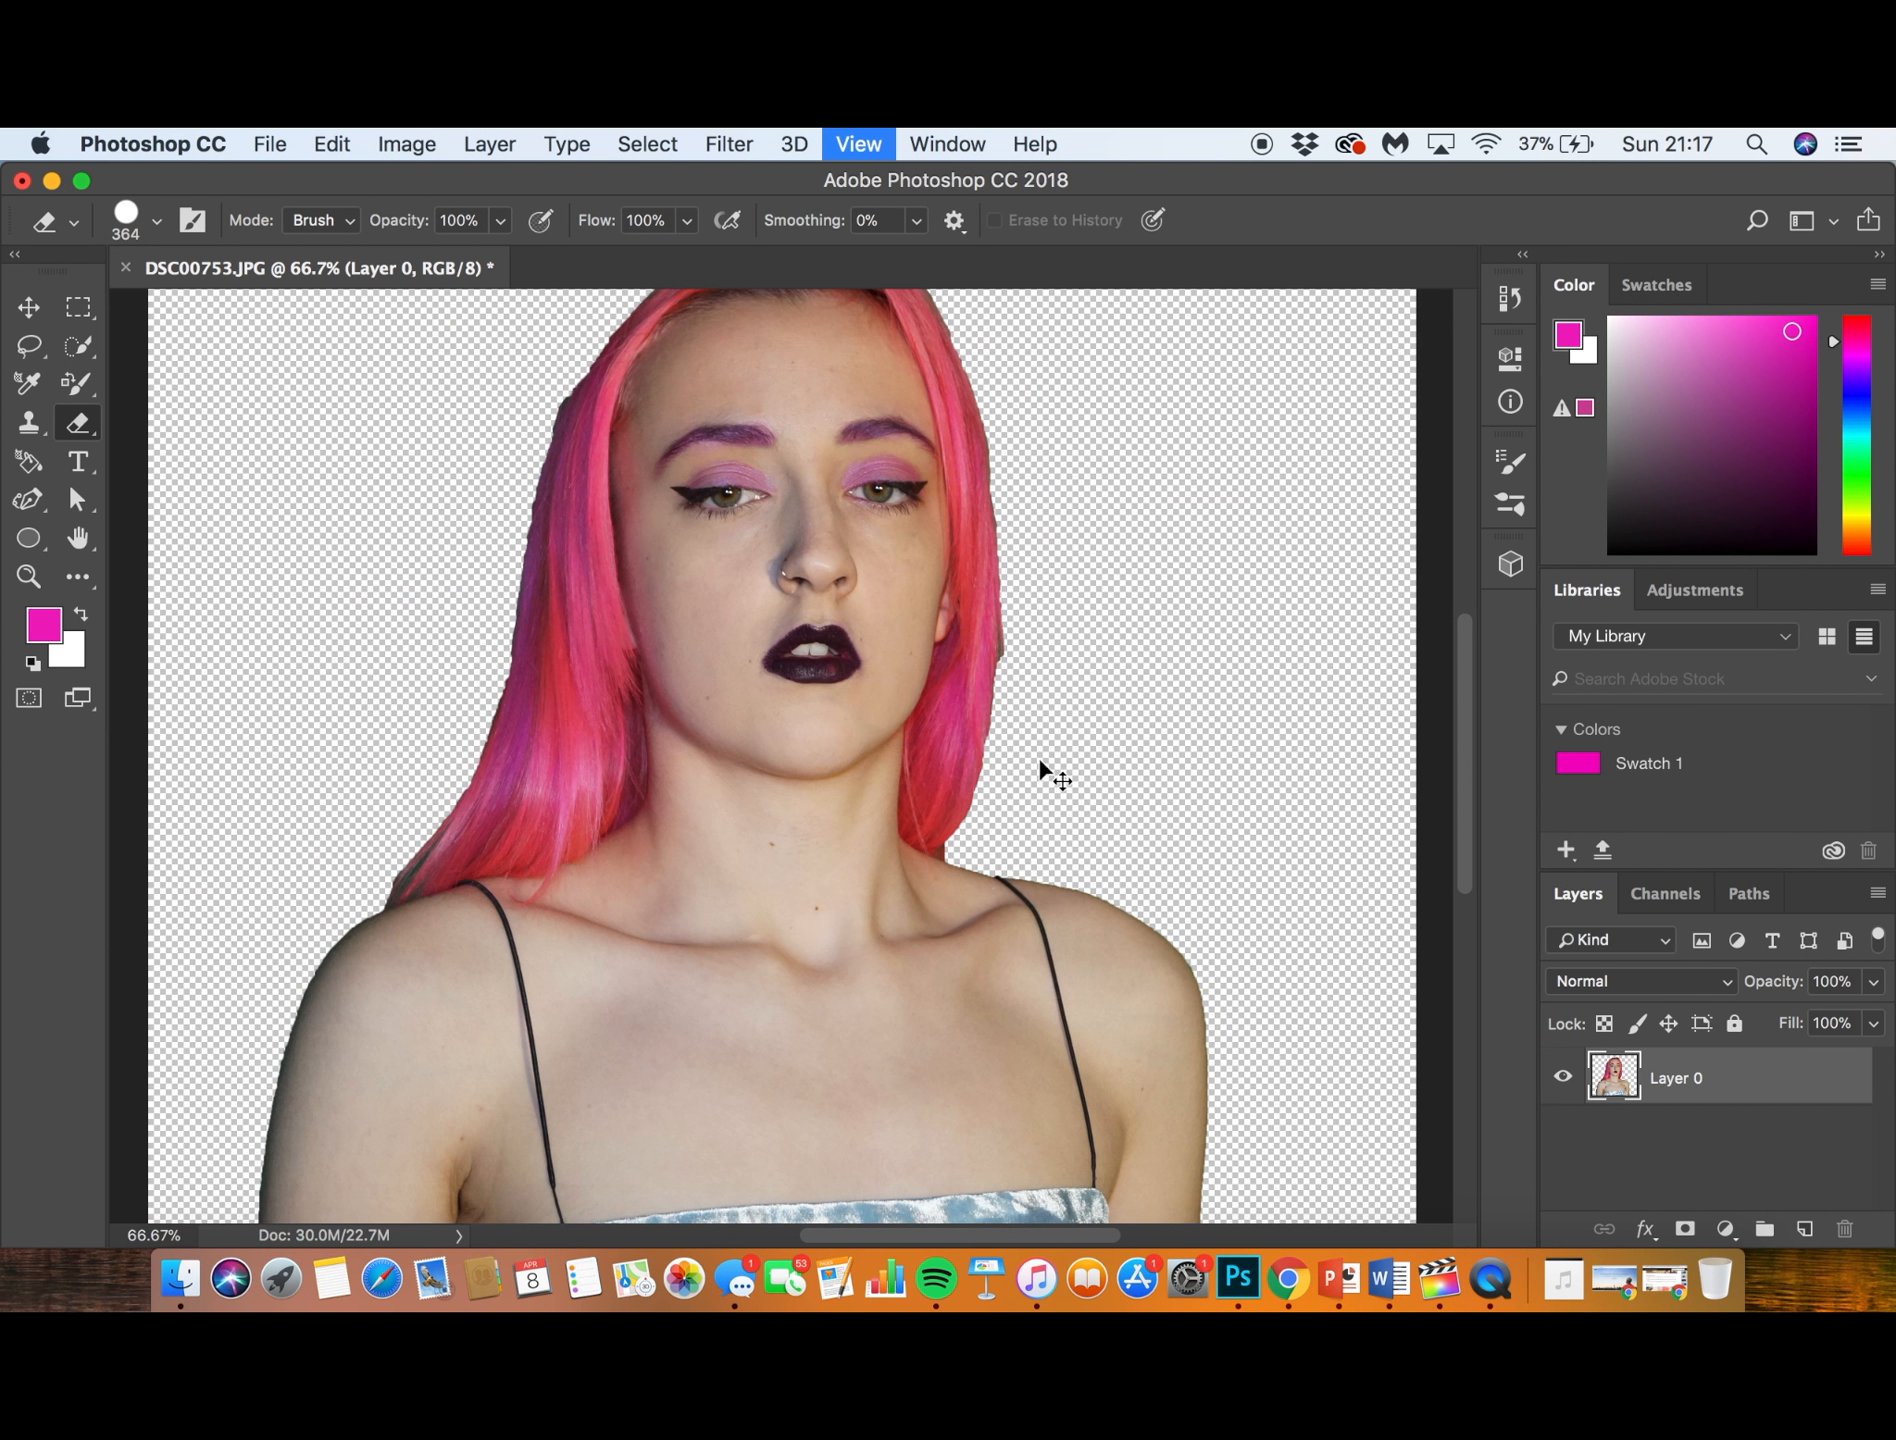
{"action": "key", "text": "super+minus"}
{"action": "key", "text": "super+minus"}
{"action": "key", "text": "super+minus"}
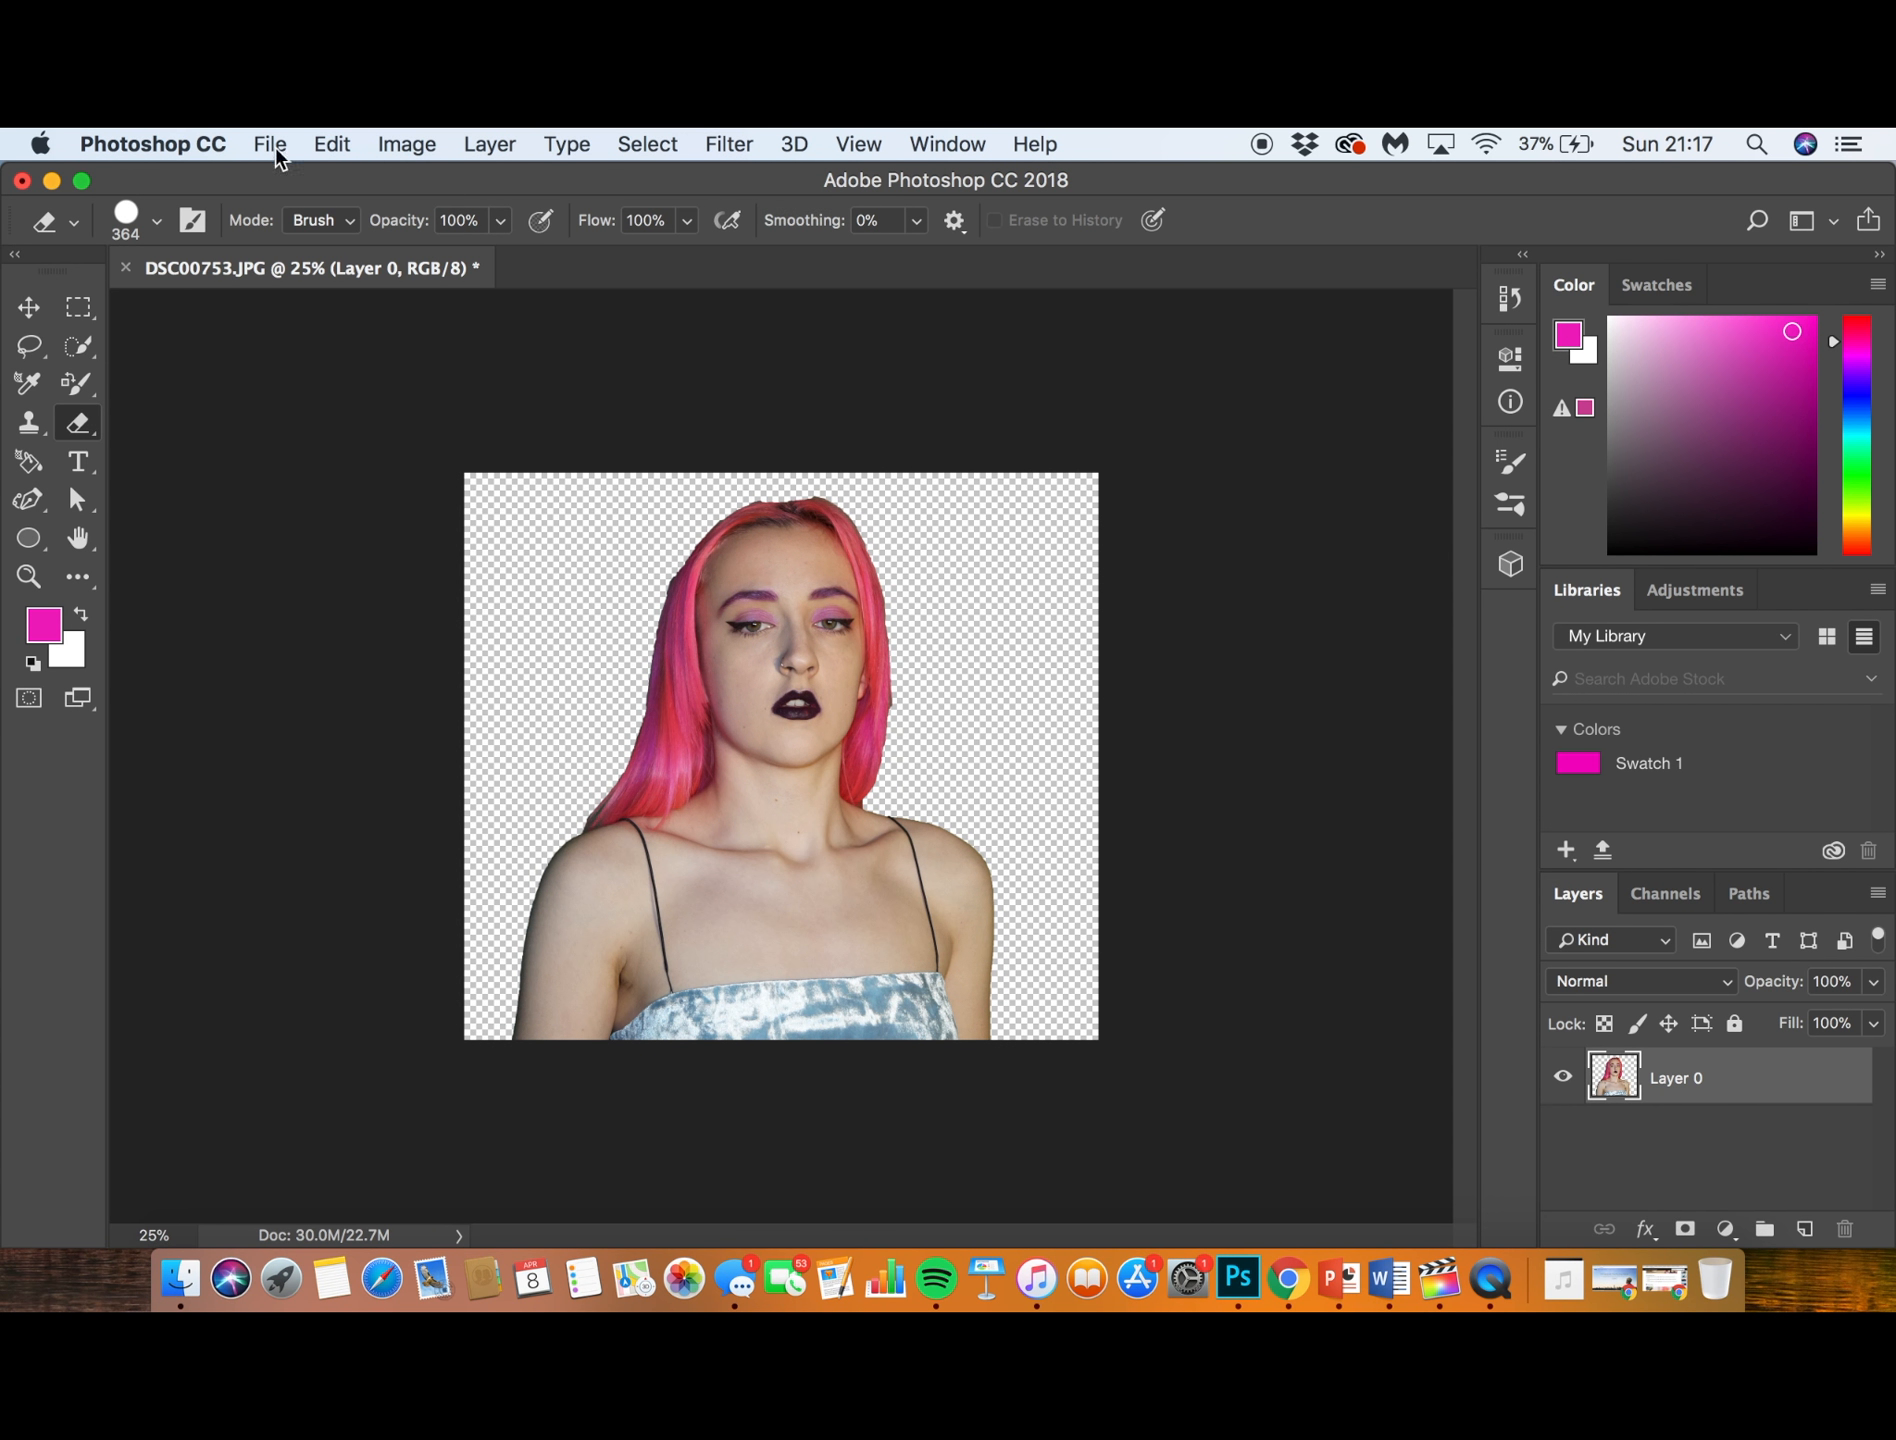
{"action": "left_click", "coordinate": [848, 143]}
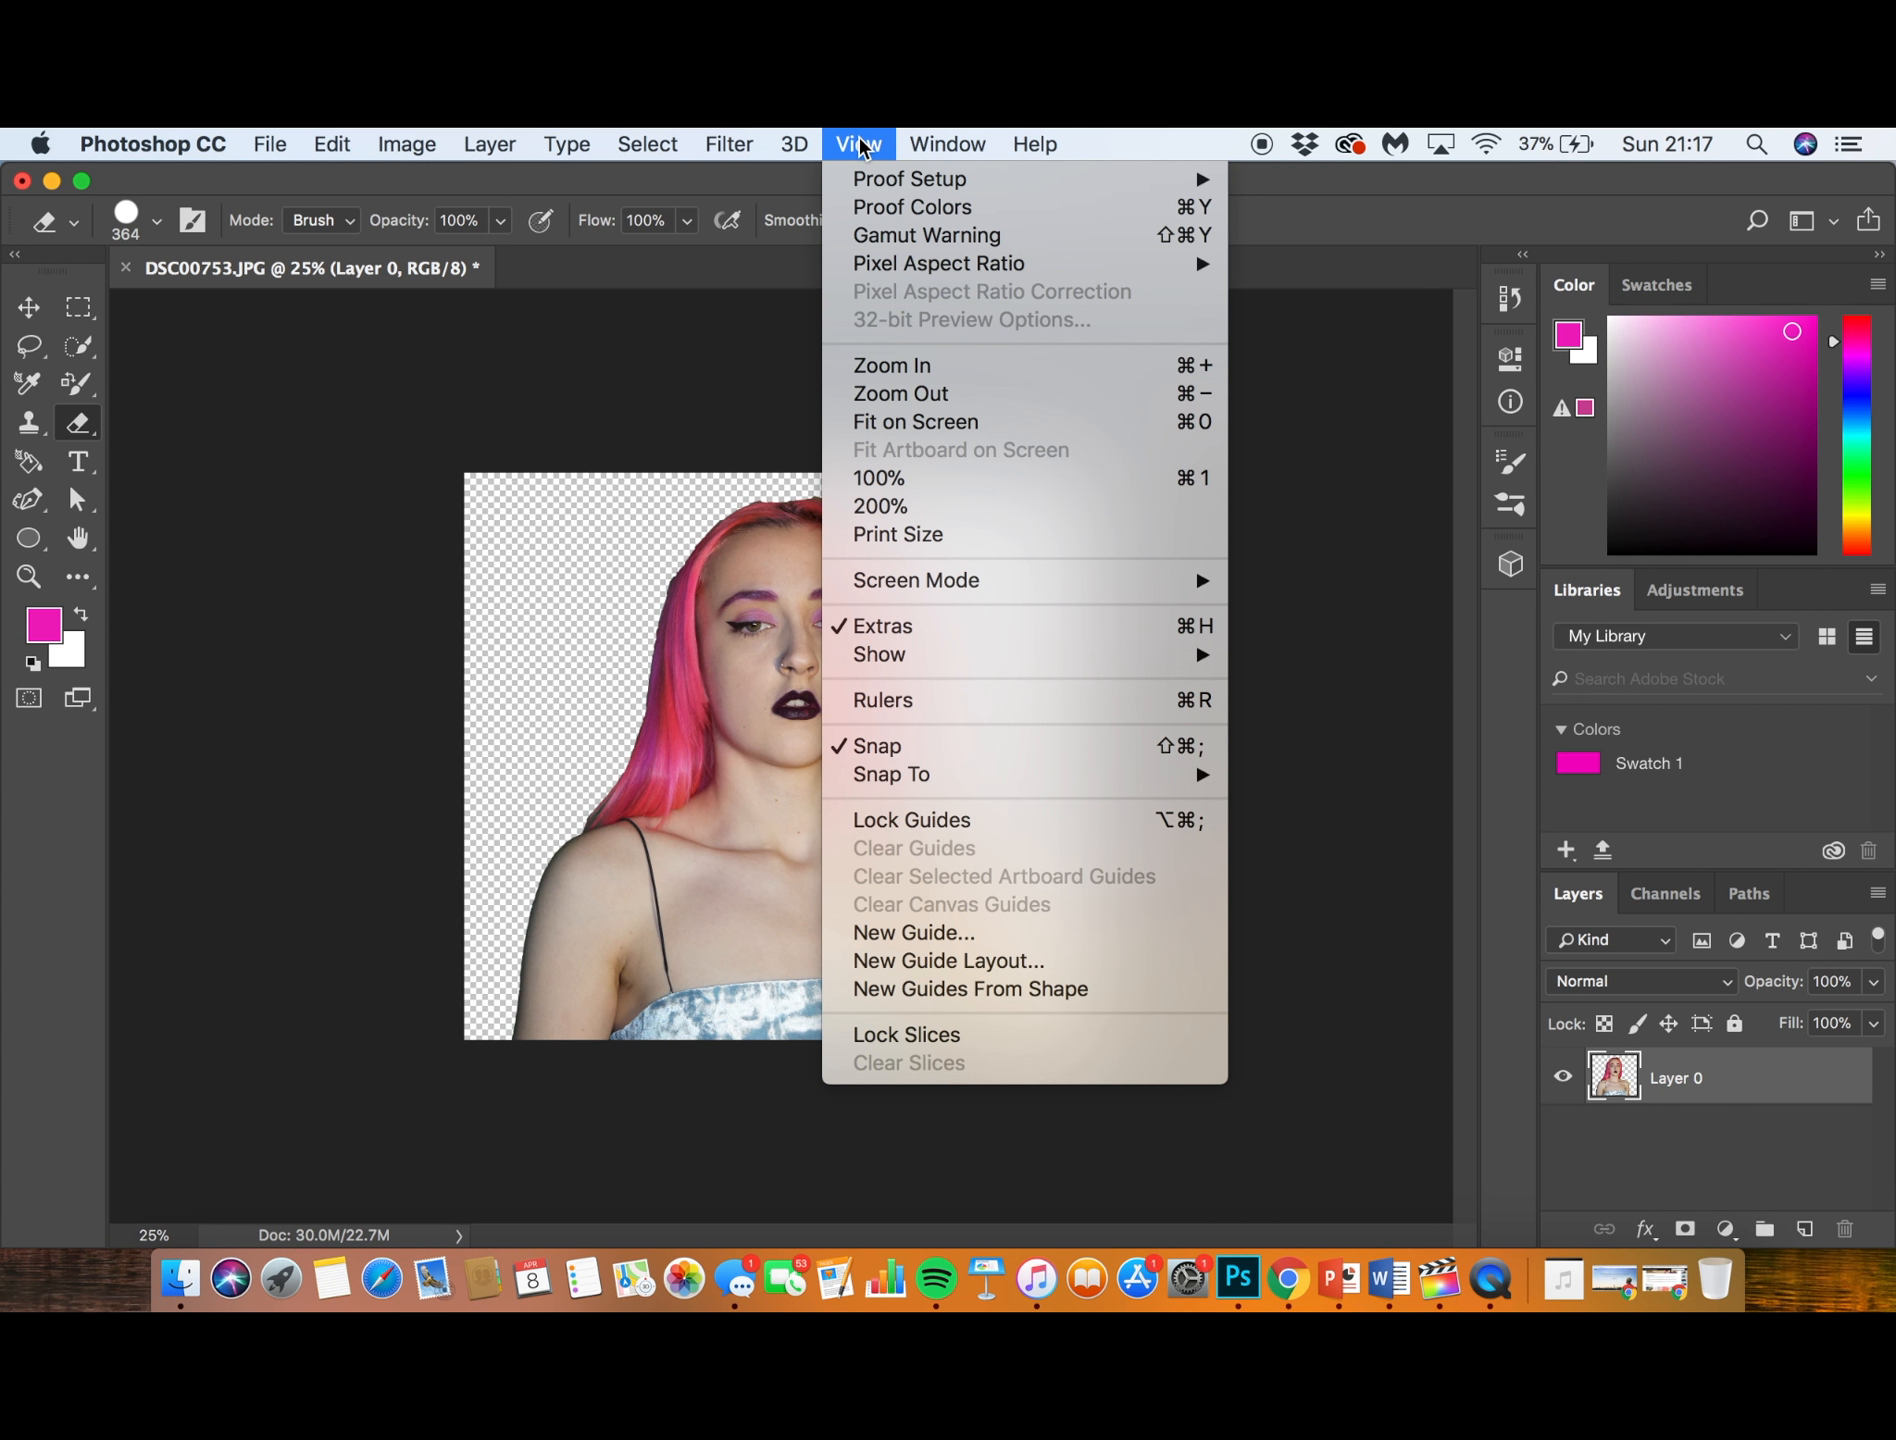
{"action": "left_click", "coordinate": [938, 366]}
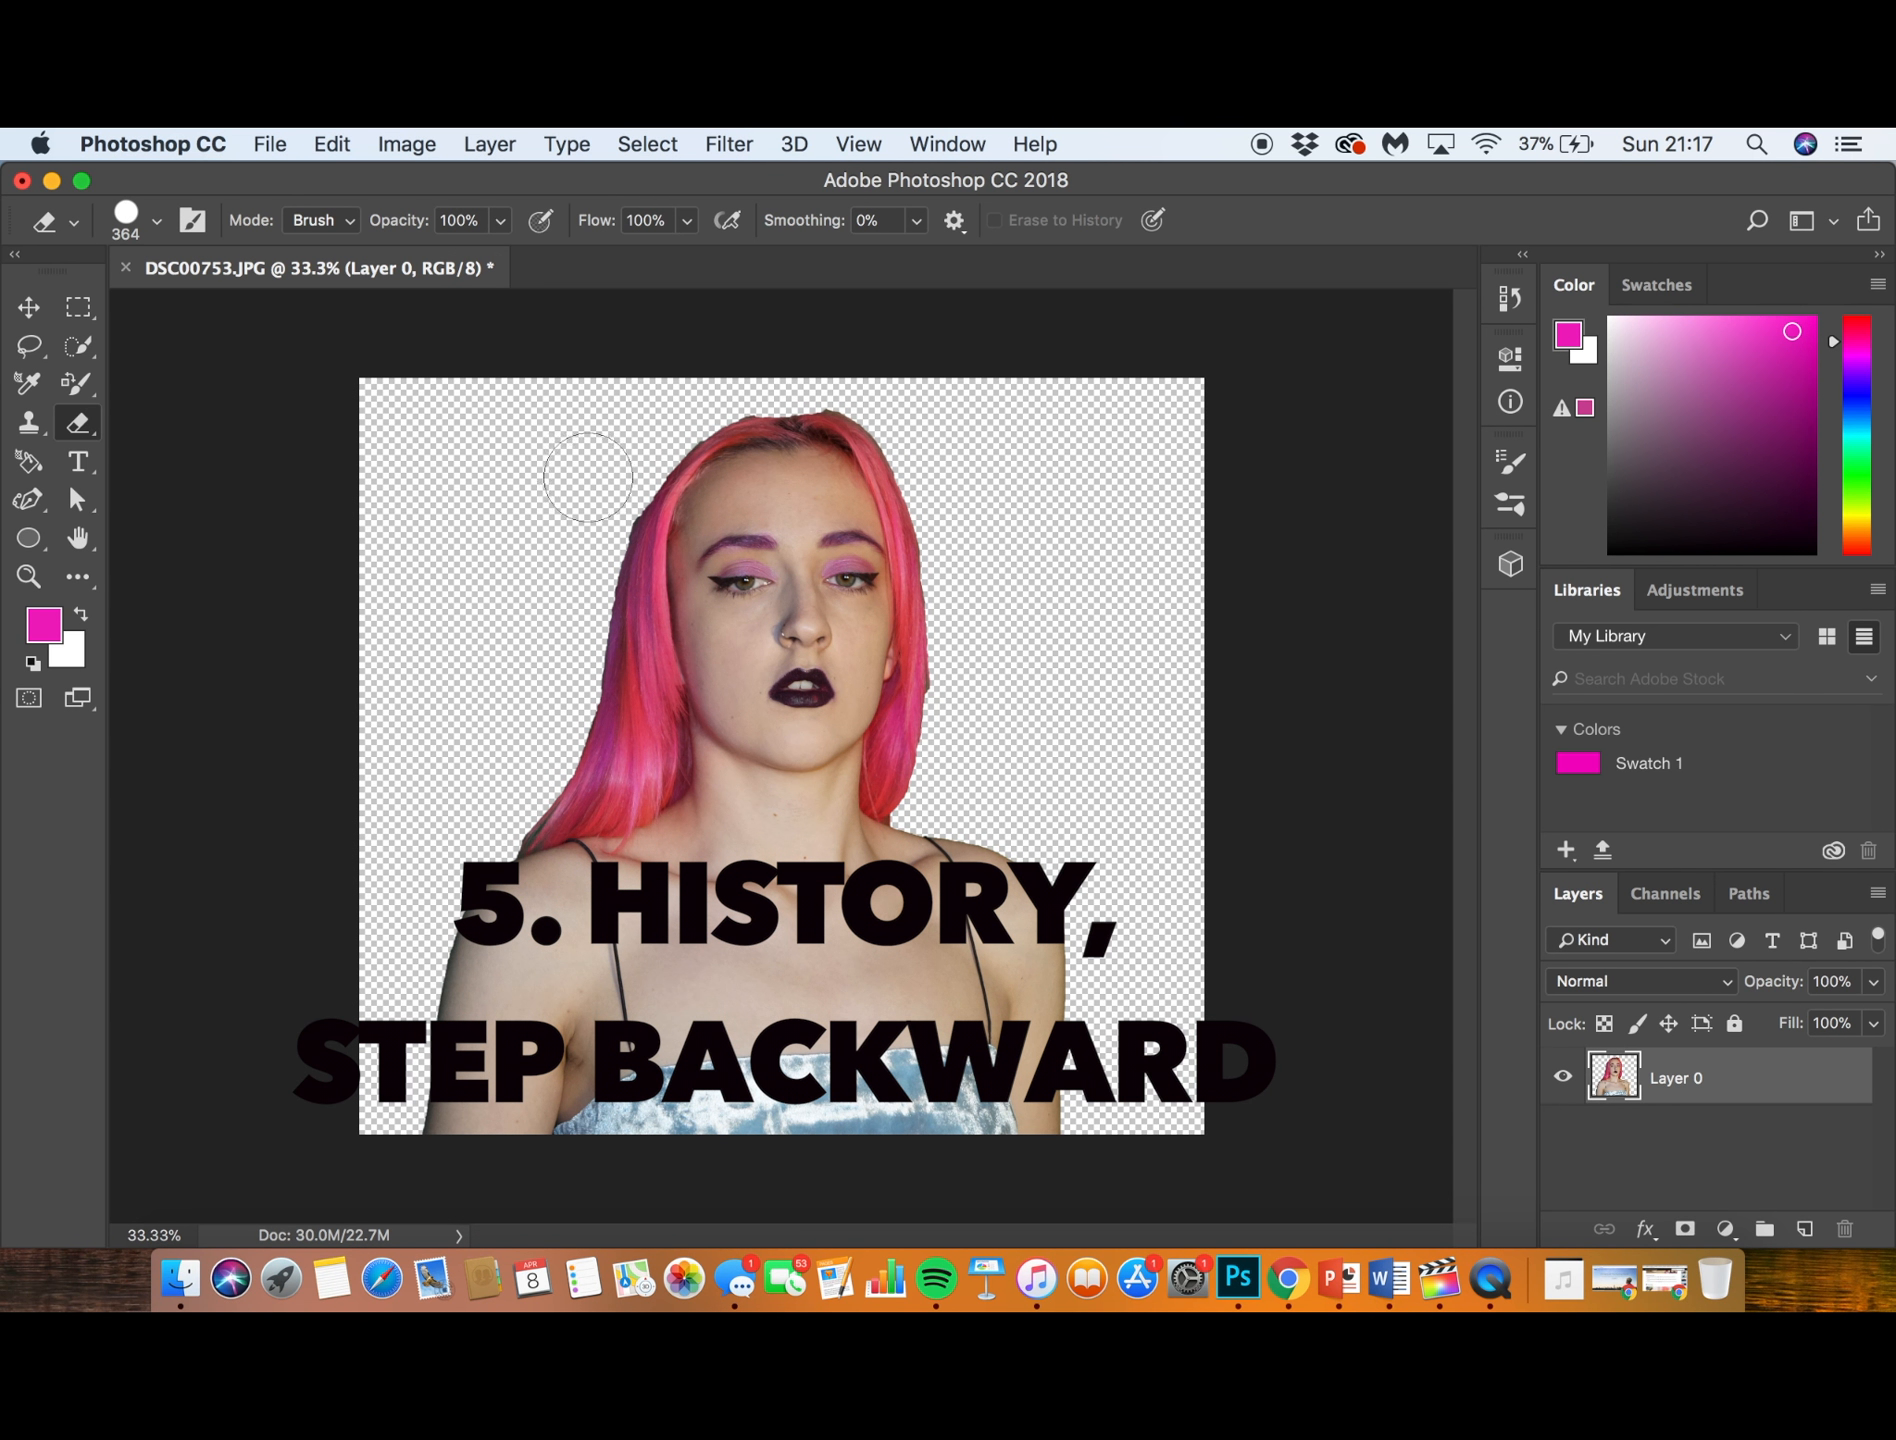
- Undo the last eraser stroke on the cut-out
{"action": "left_click", "coordinate": [332, 144]}
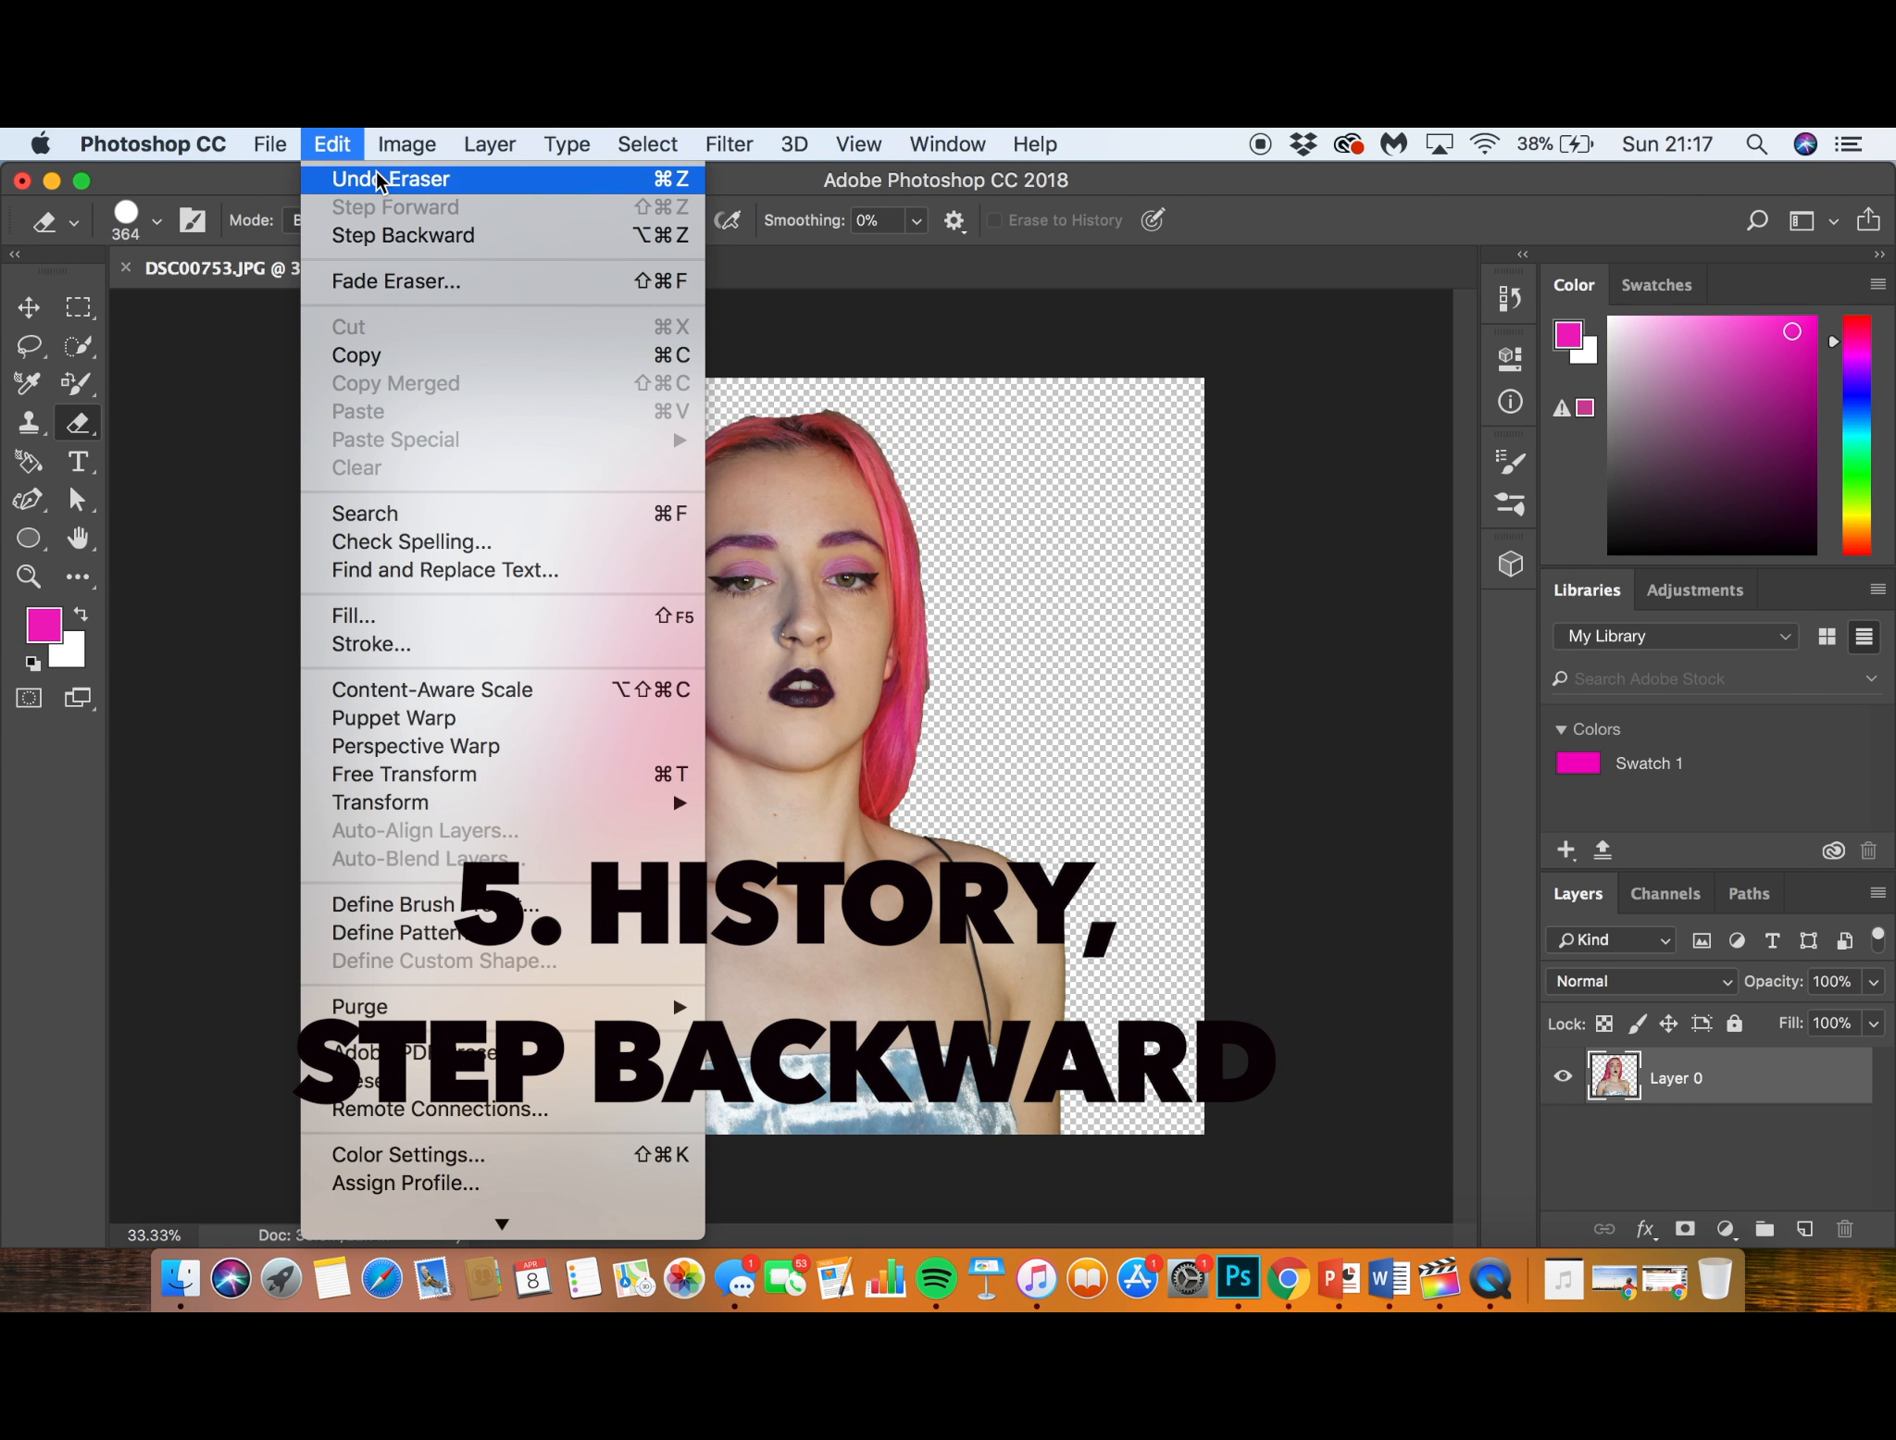
{"action": "left_click", "coordinate": [378, 180]}
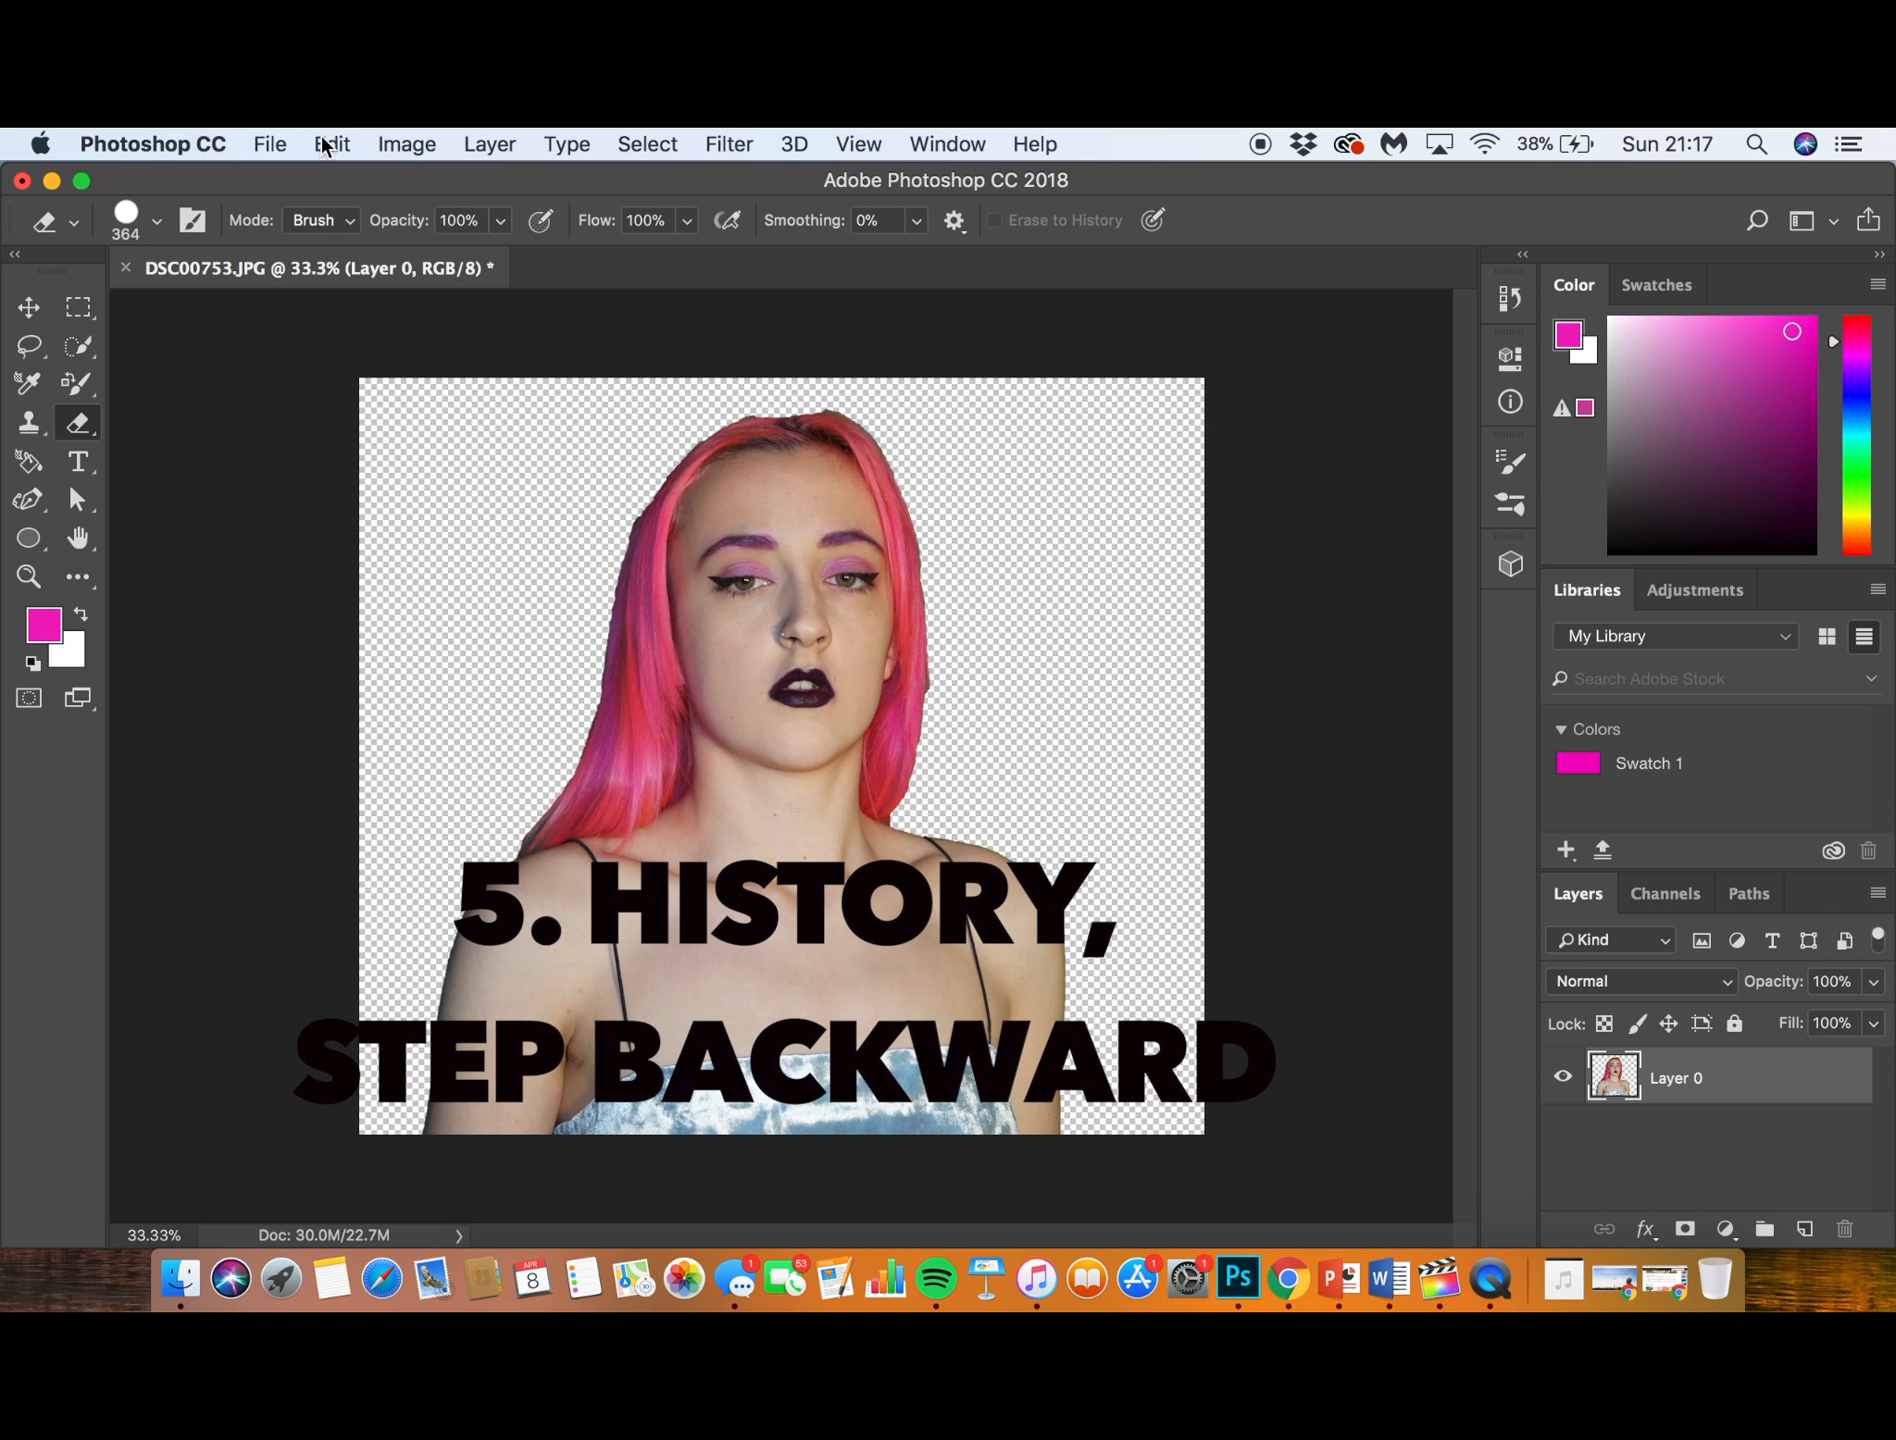
{"action": "left_click", "coordinate": [332, 146]}
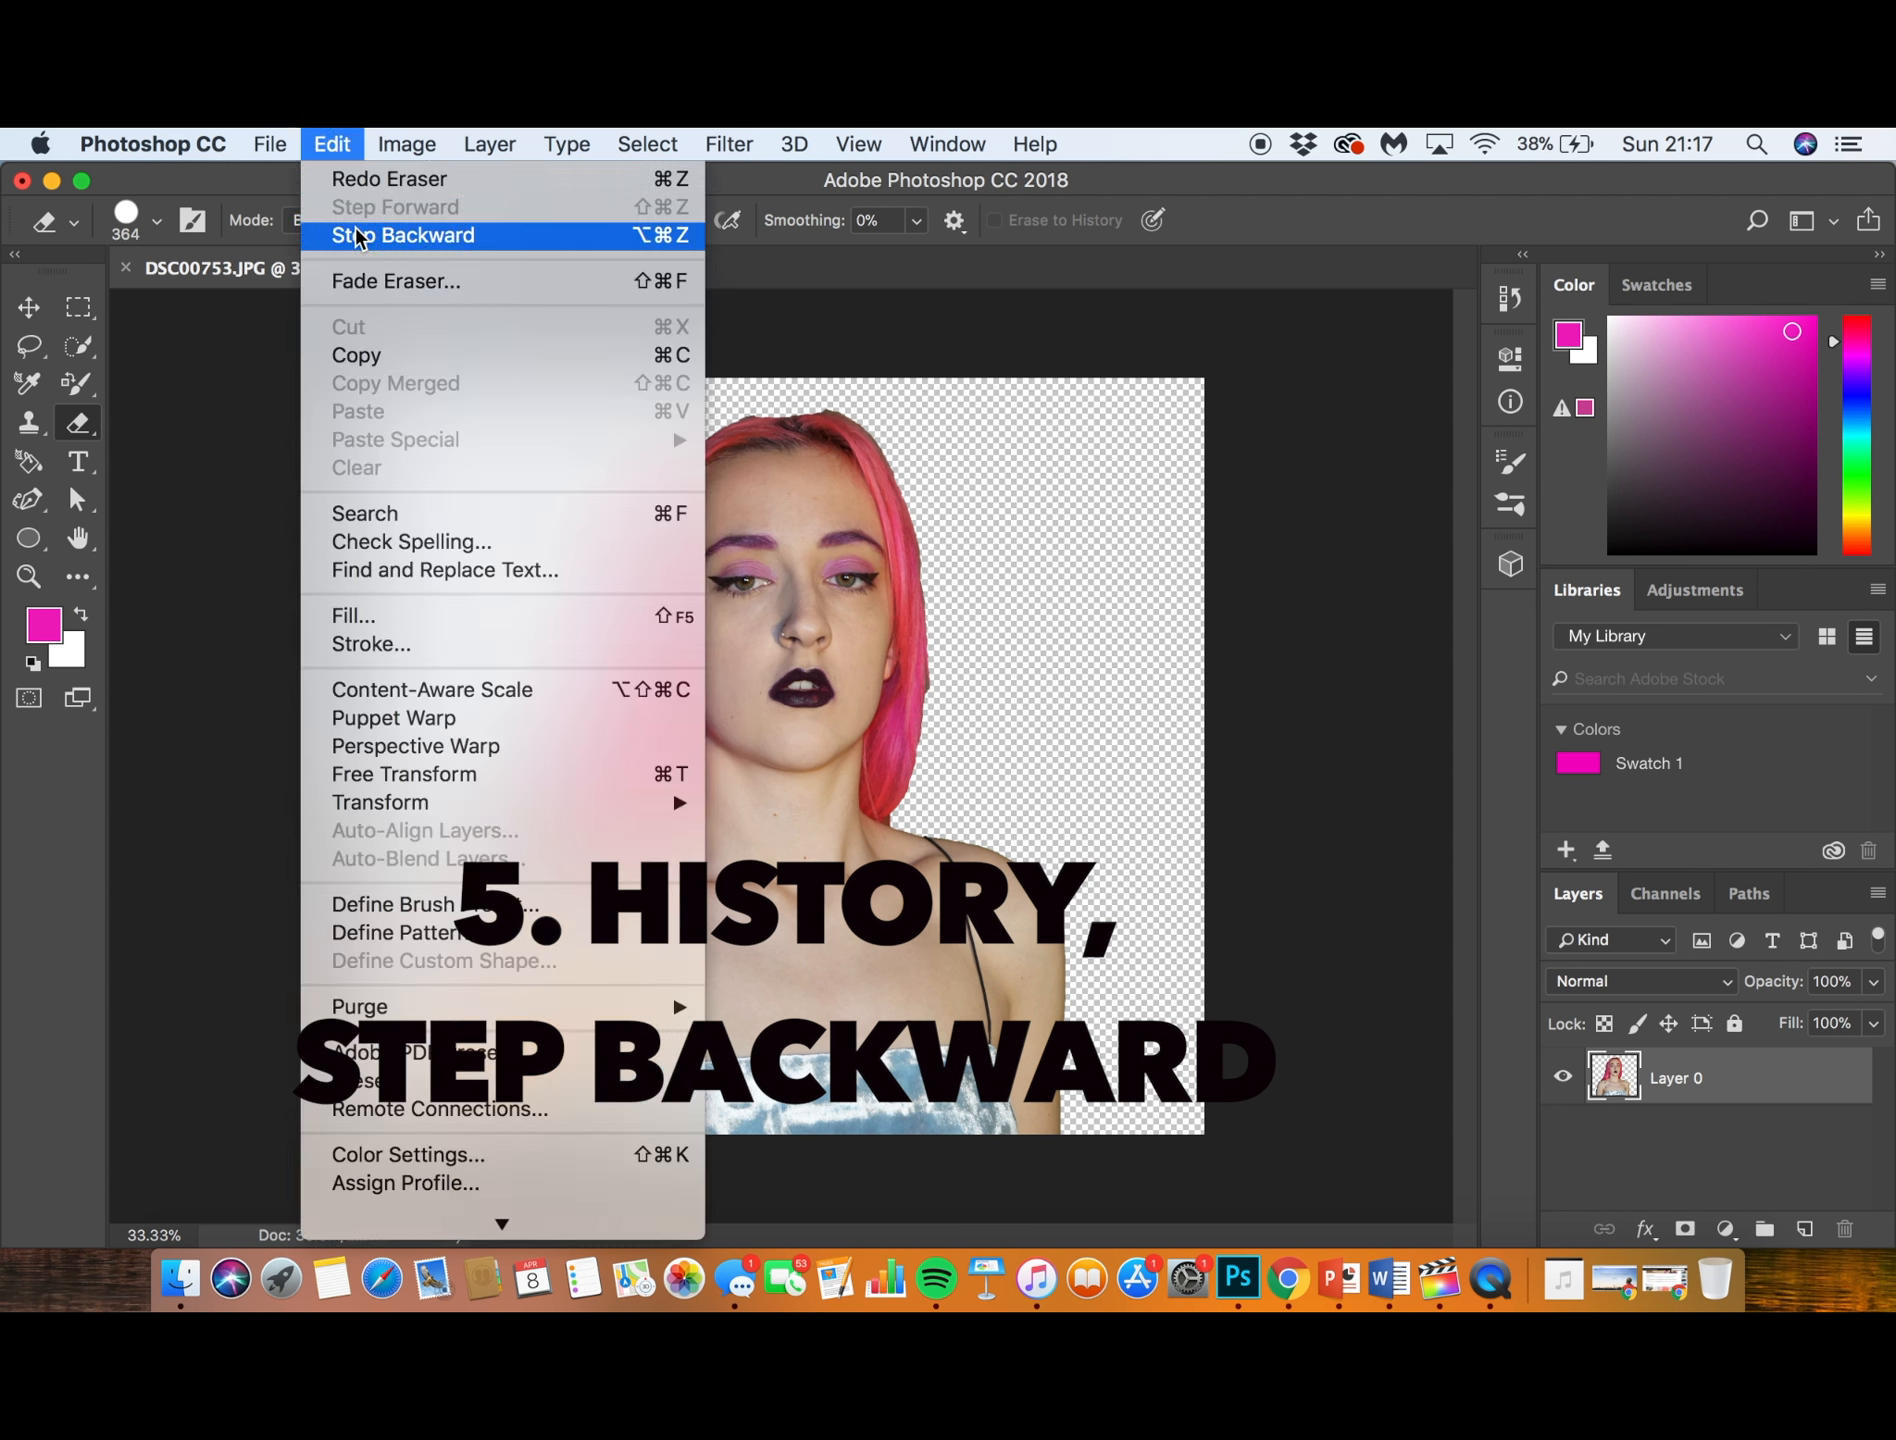
{"action": "left_click", "coordinate": [1068, 398]}
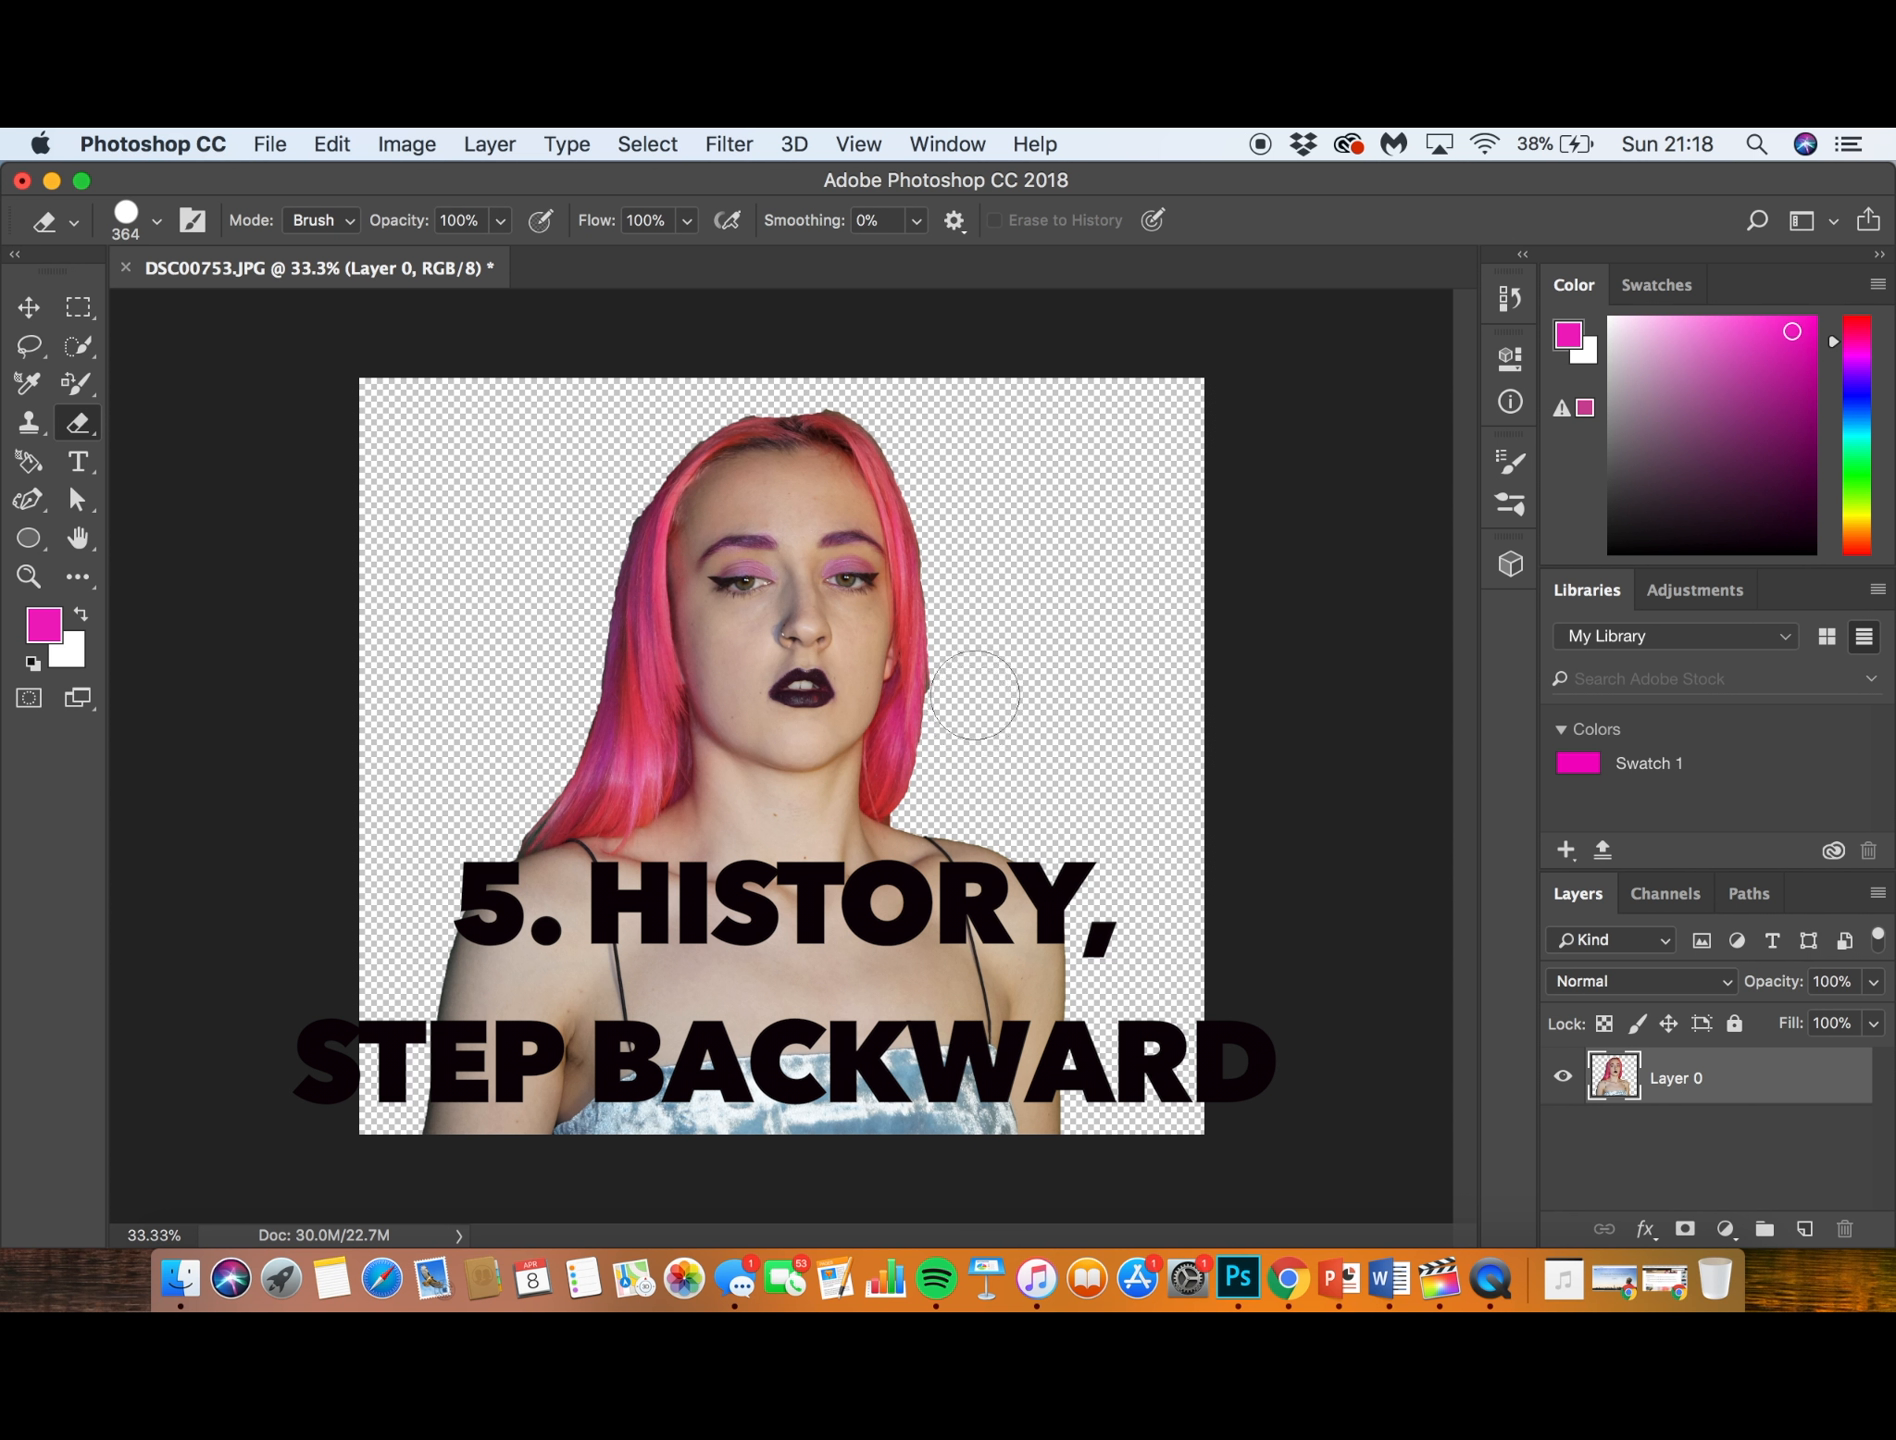
- Look through the document's history and revert the image to its opening DSC00753.JPG snapshot
{"action": "left_click", "coordinate": [1509, 296]}
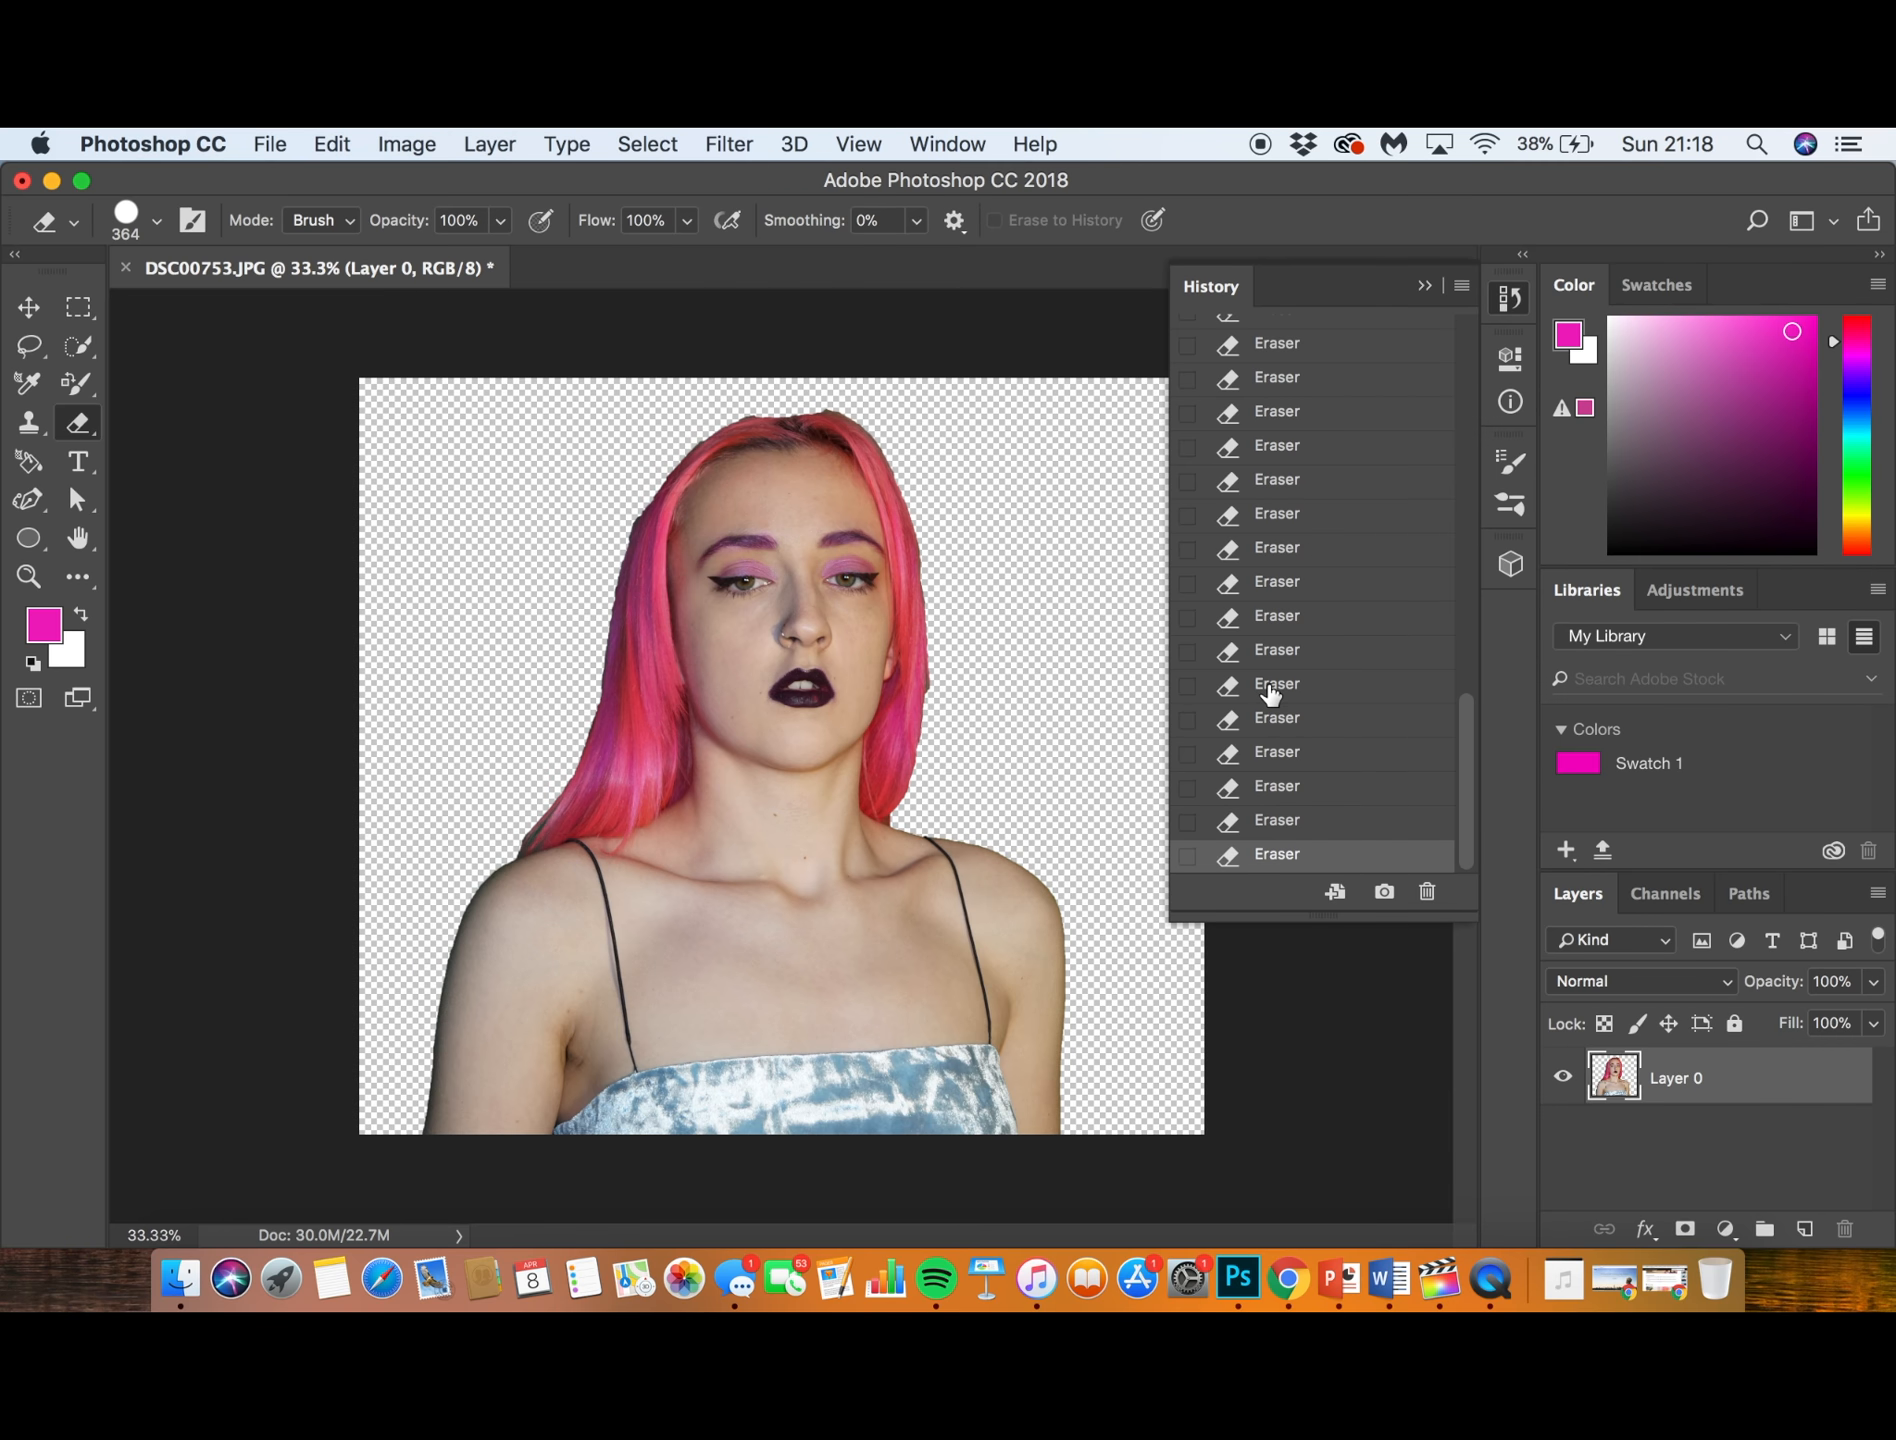
{"action": "scroll", "coordinate": [1270, 690], "scroll_direction": "up", "scroll_amount": 10}
{"action": "scroll", "coordinate": [1270, 690], "scroll_direction": "down", "scroll_amount": 10}
{"action": "scroll", "coordinate": [1270, 690], "scroll_direction": "up", "scroll_amount": 10}
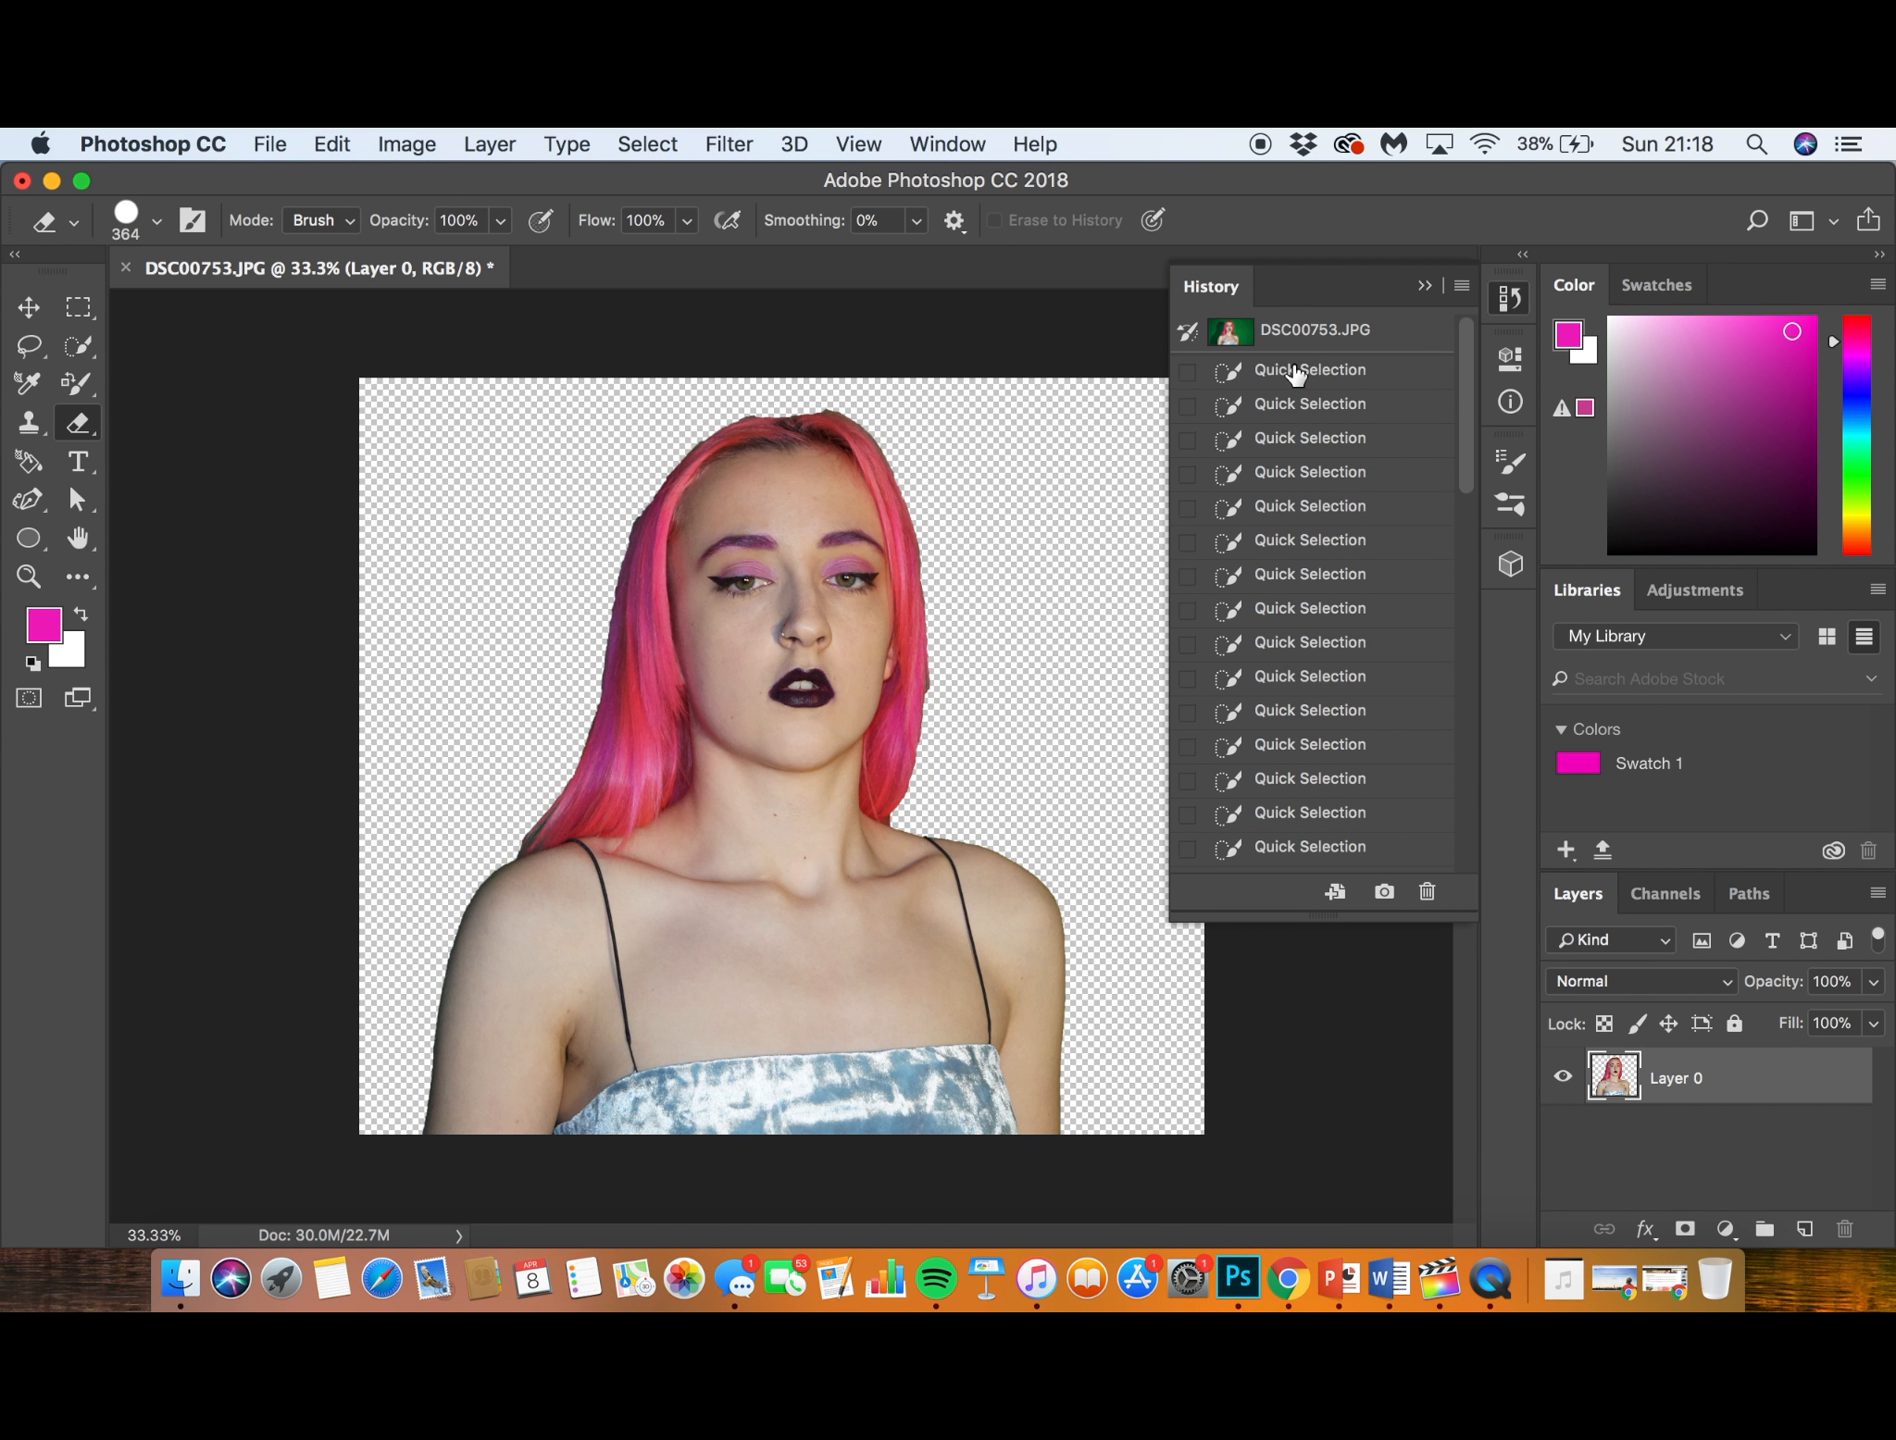
{"action": "left_click", "coordinate": [1297, 372]}
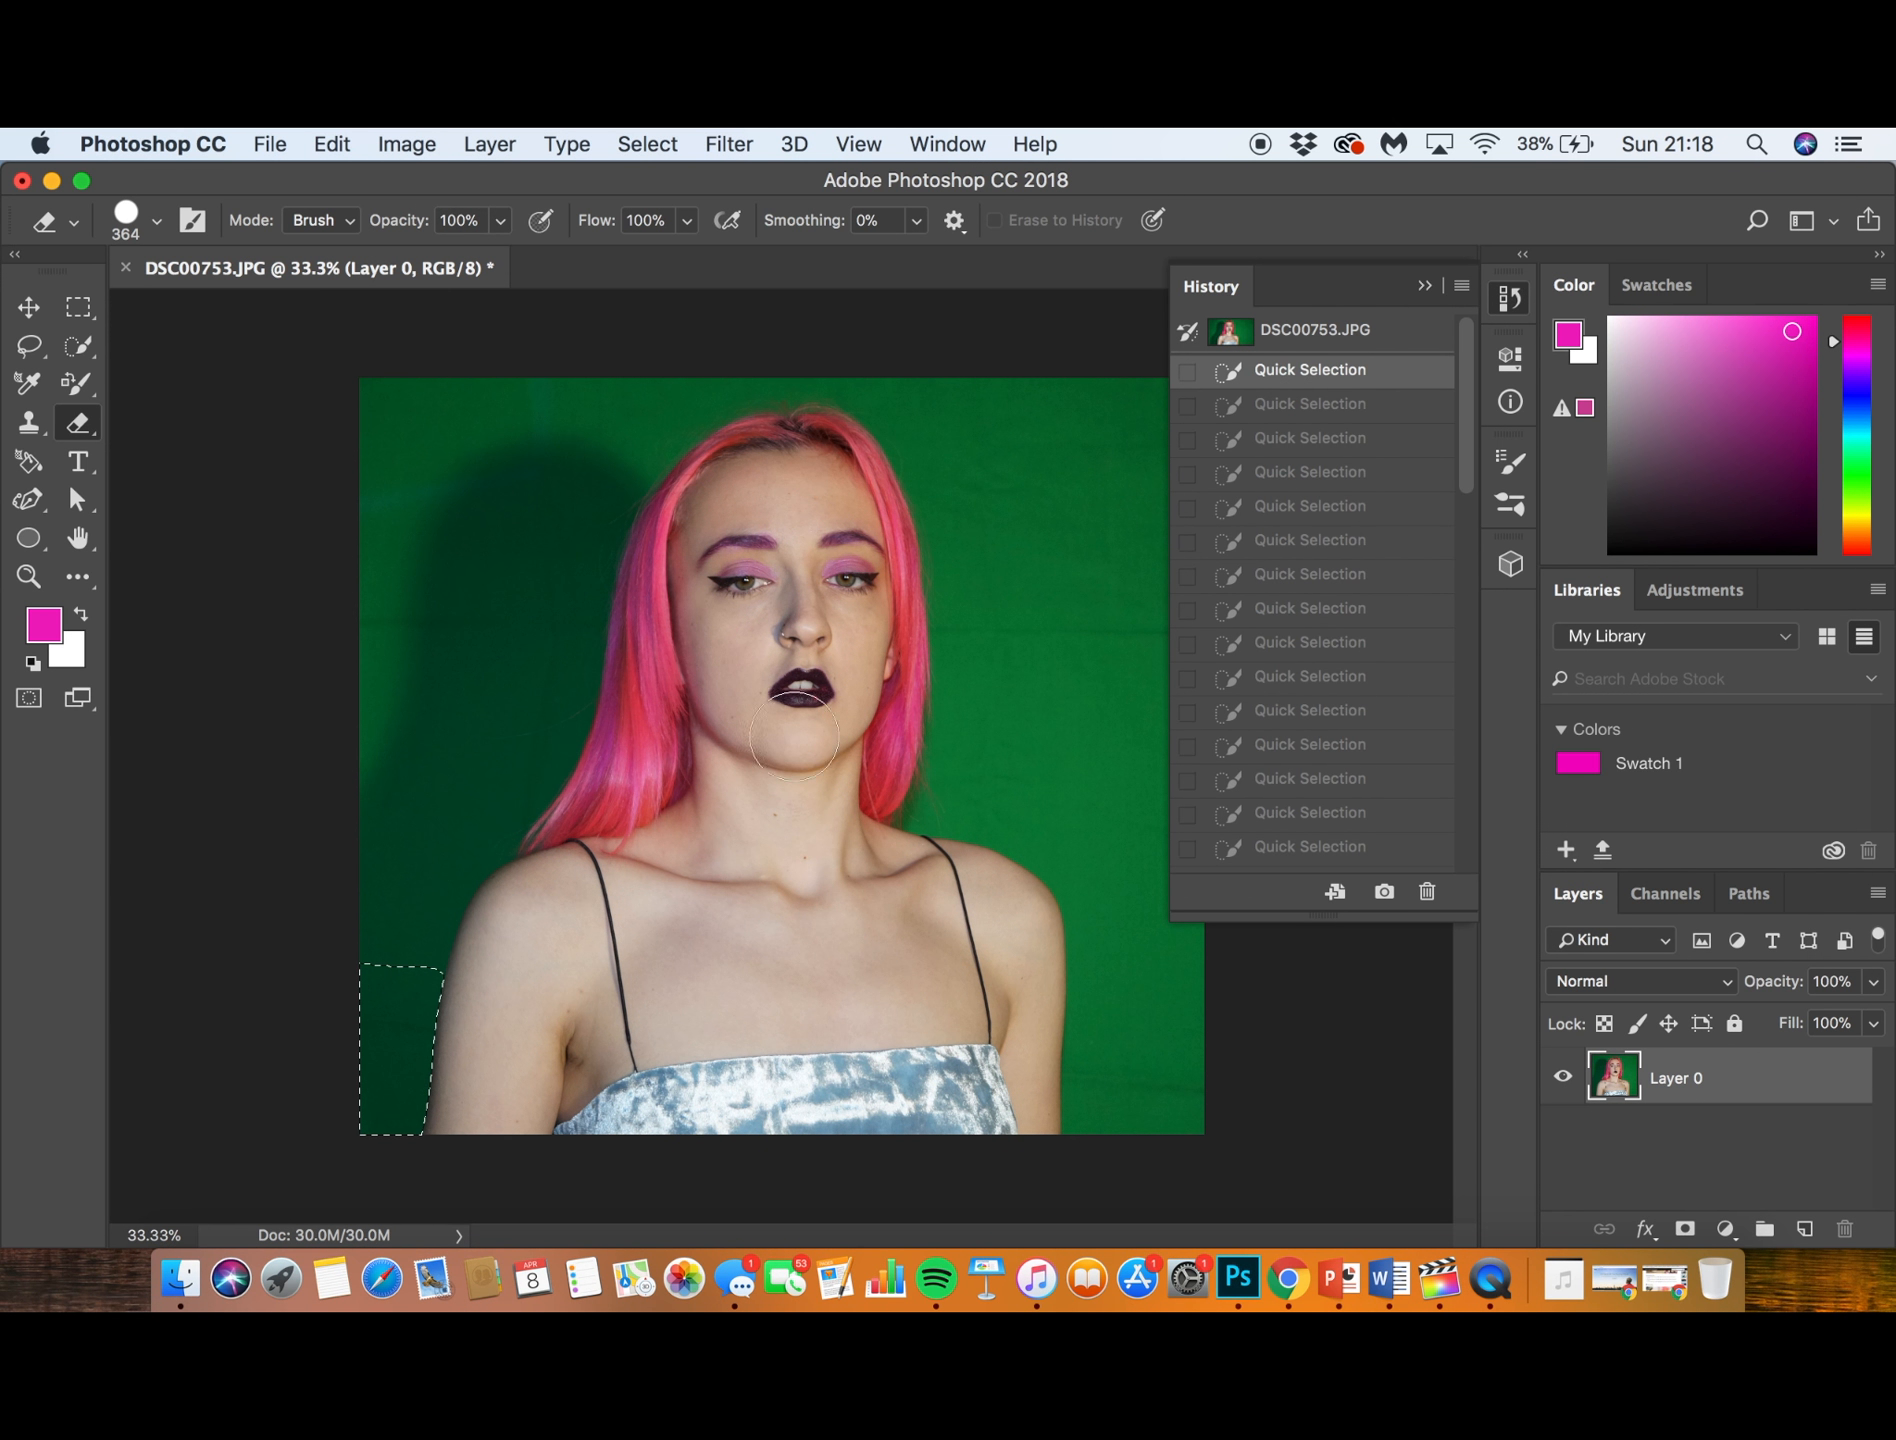
{"action": "left_click", "coordinate": [1293, 338]}
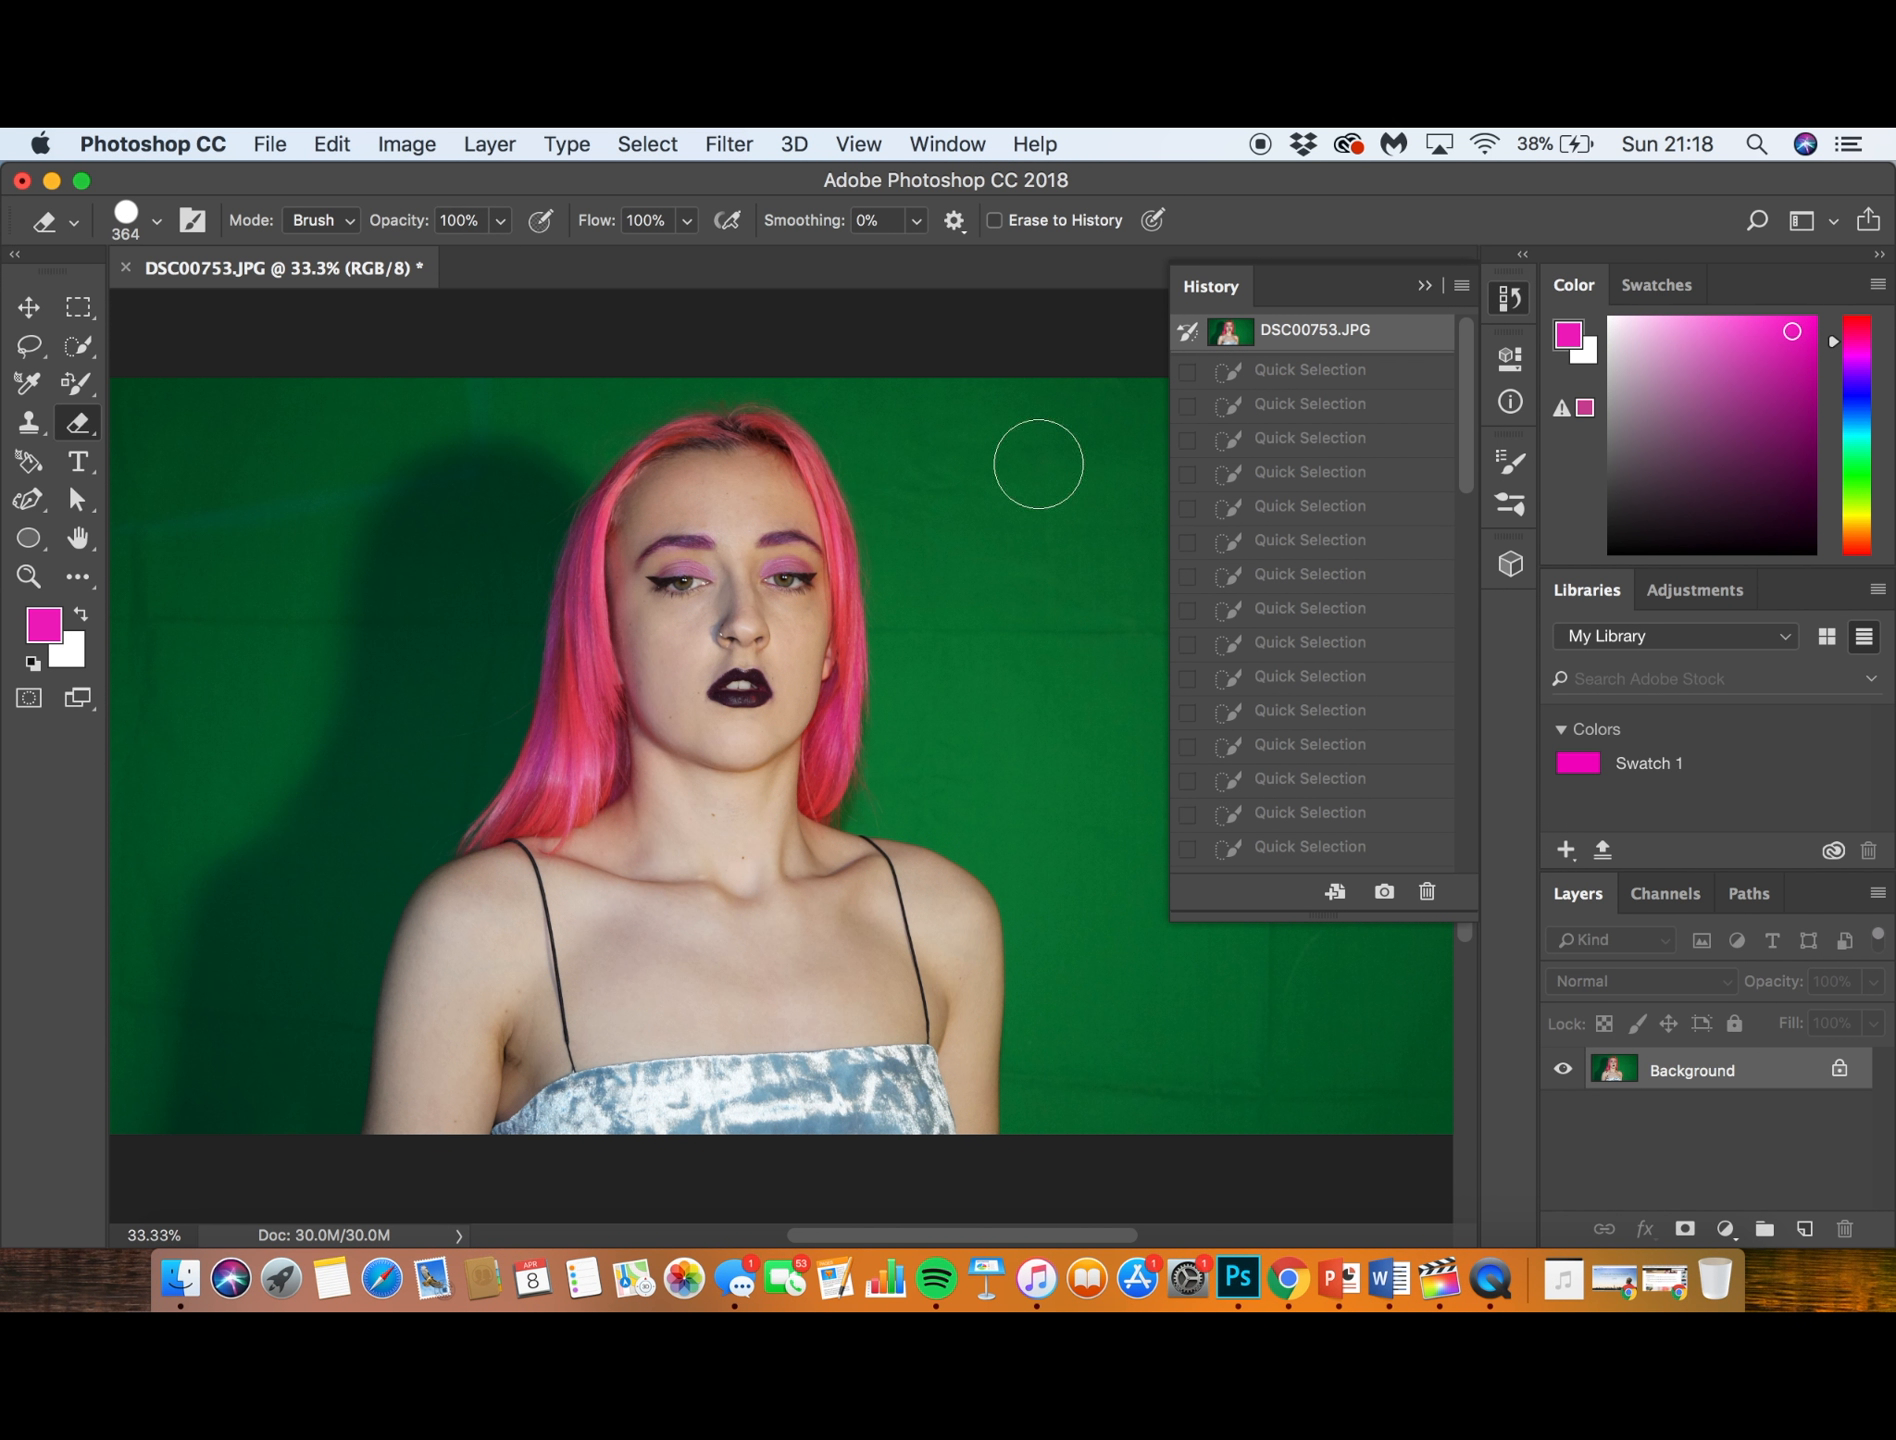
- Go forward through the Quick Selection states in the history and return to the most recent Eraser state
{"action": "left_click", "coordinate": [1270, 425]}
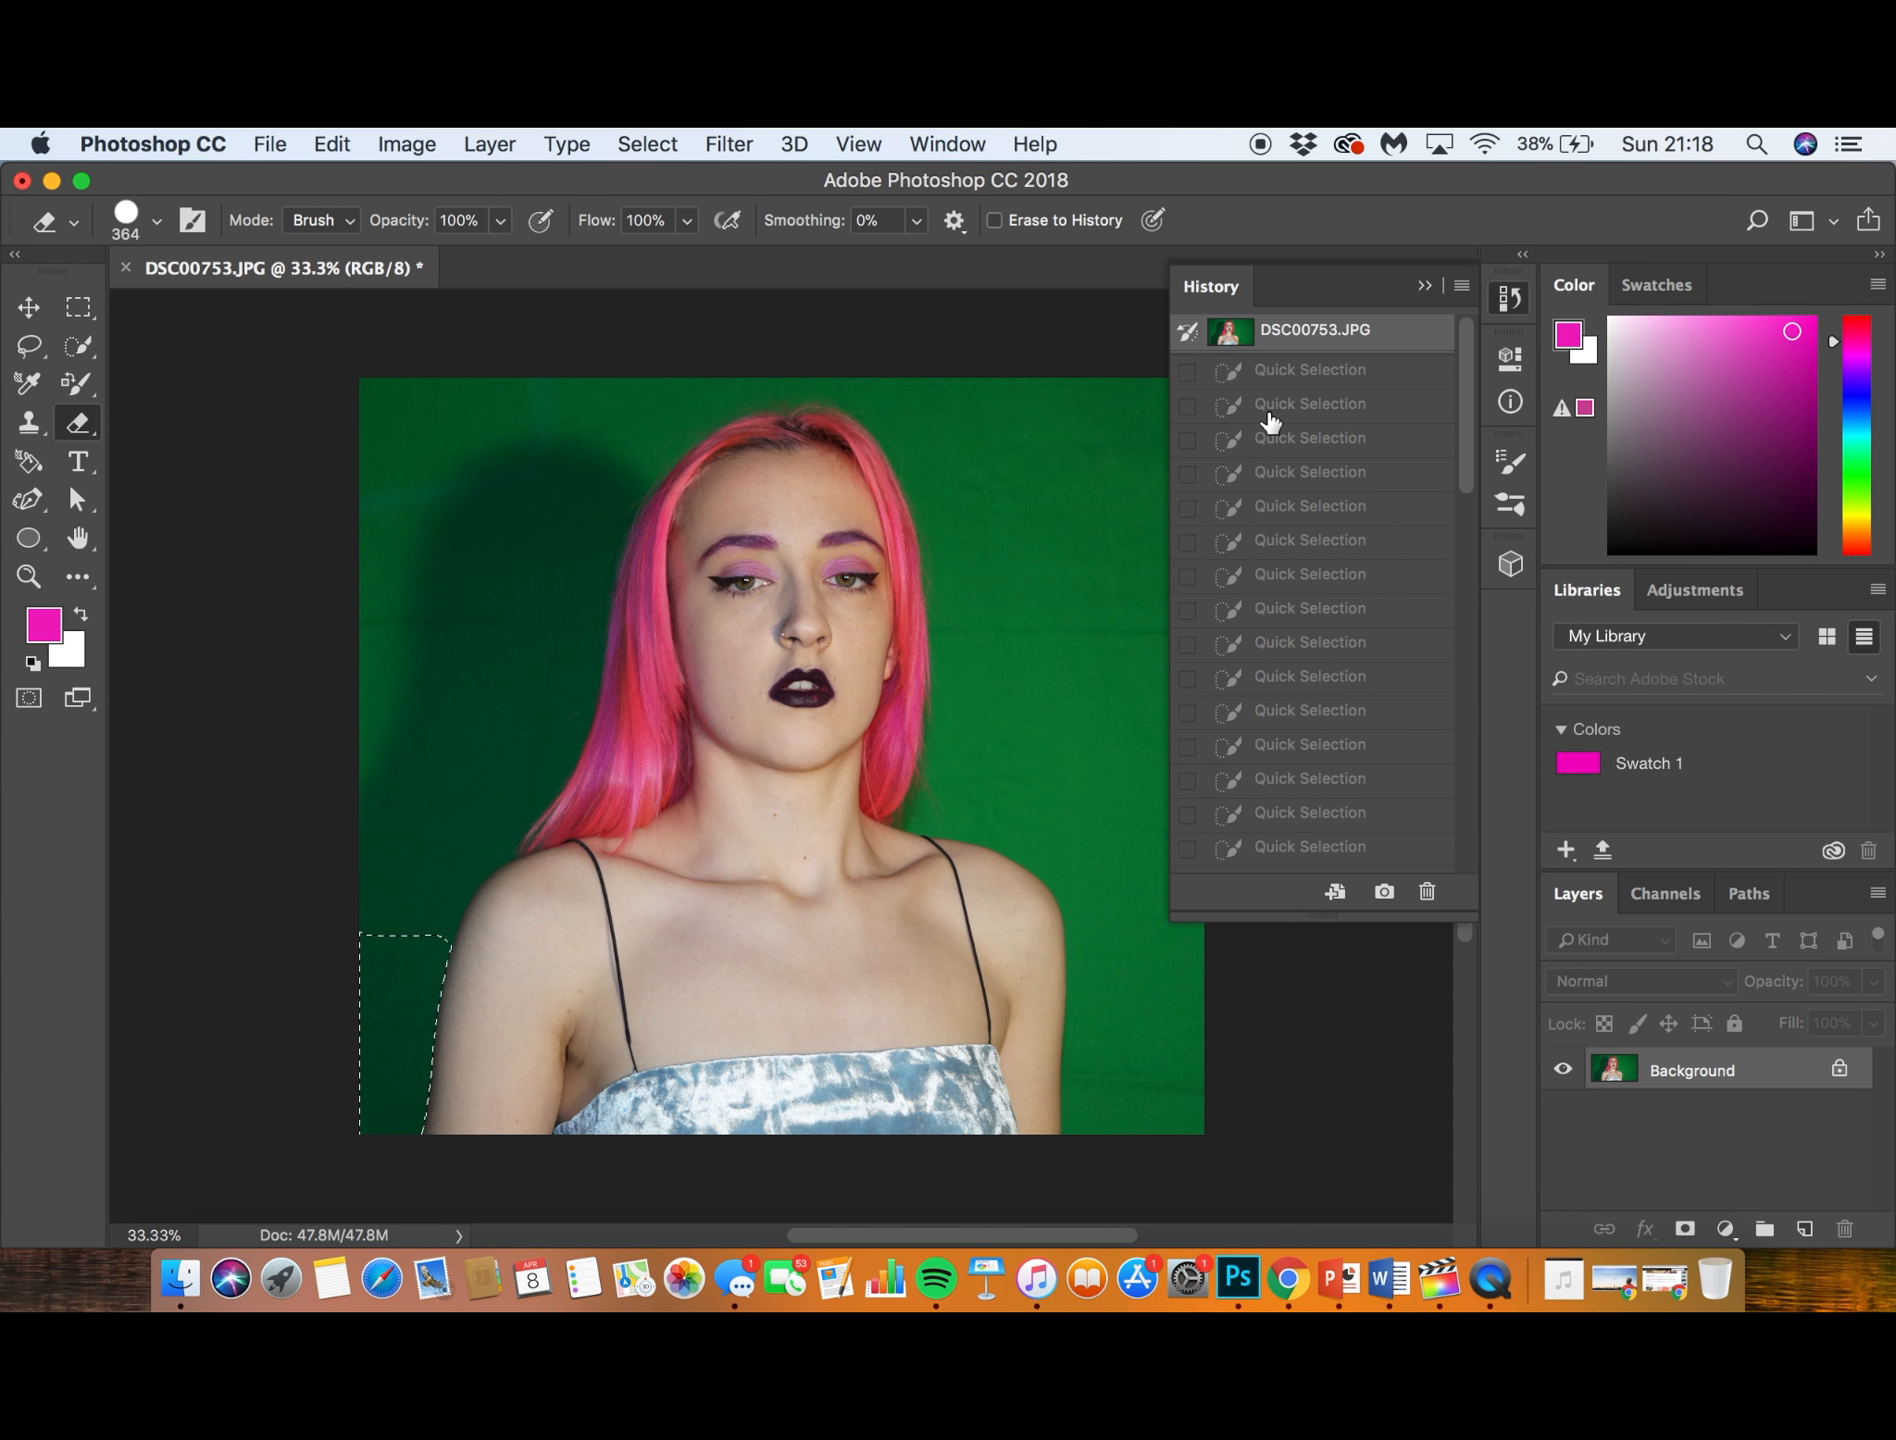
{"action": "left_click", "coordinate": [1288, 578]}
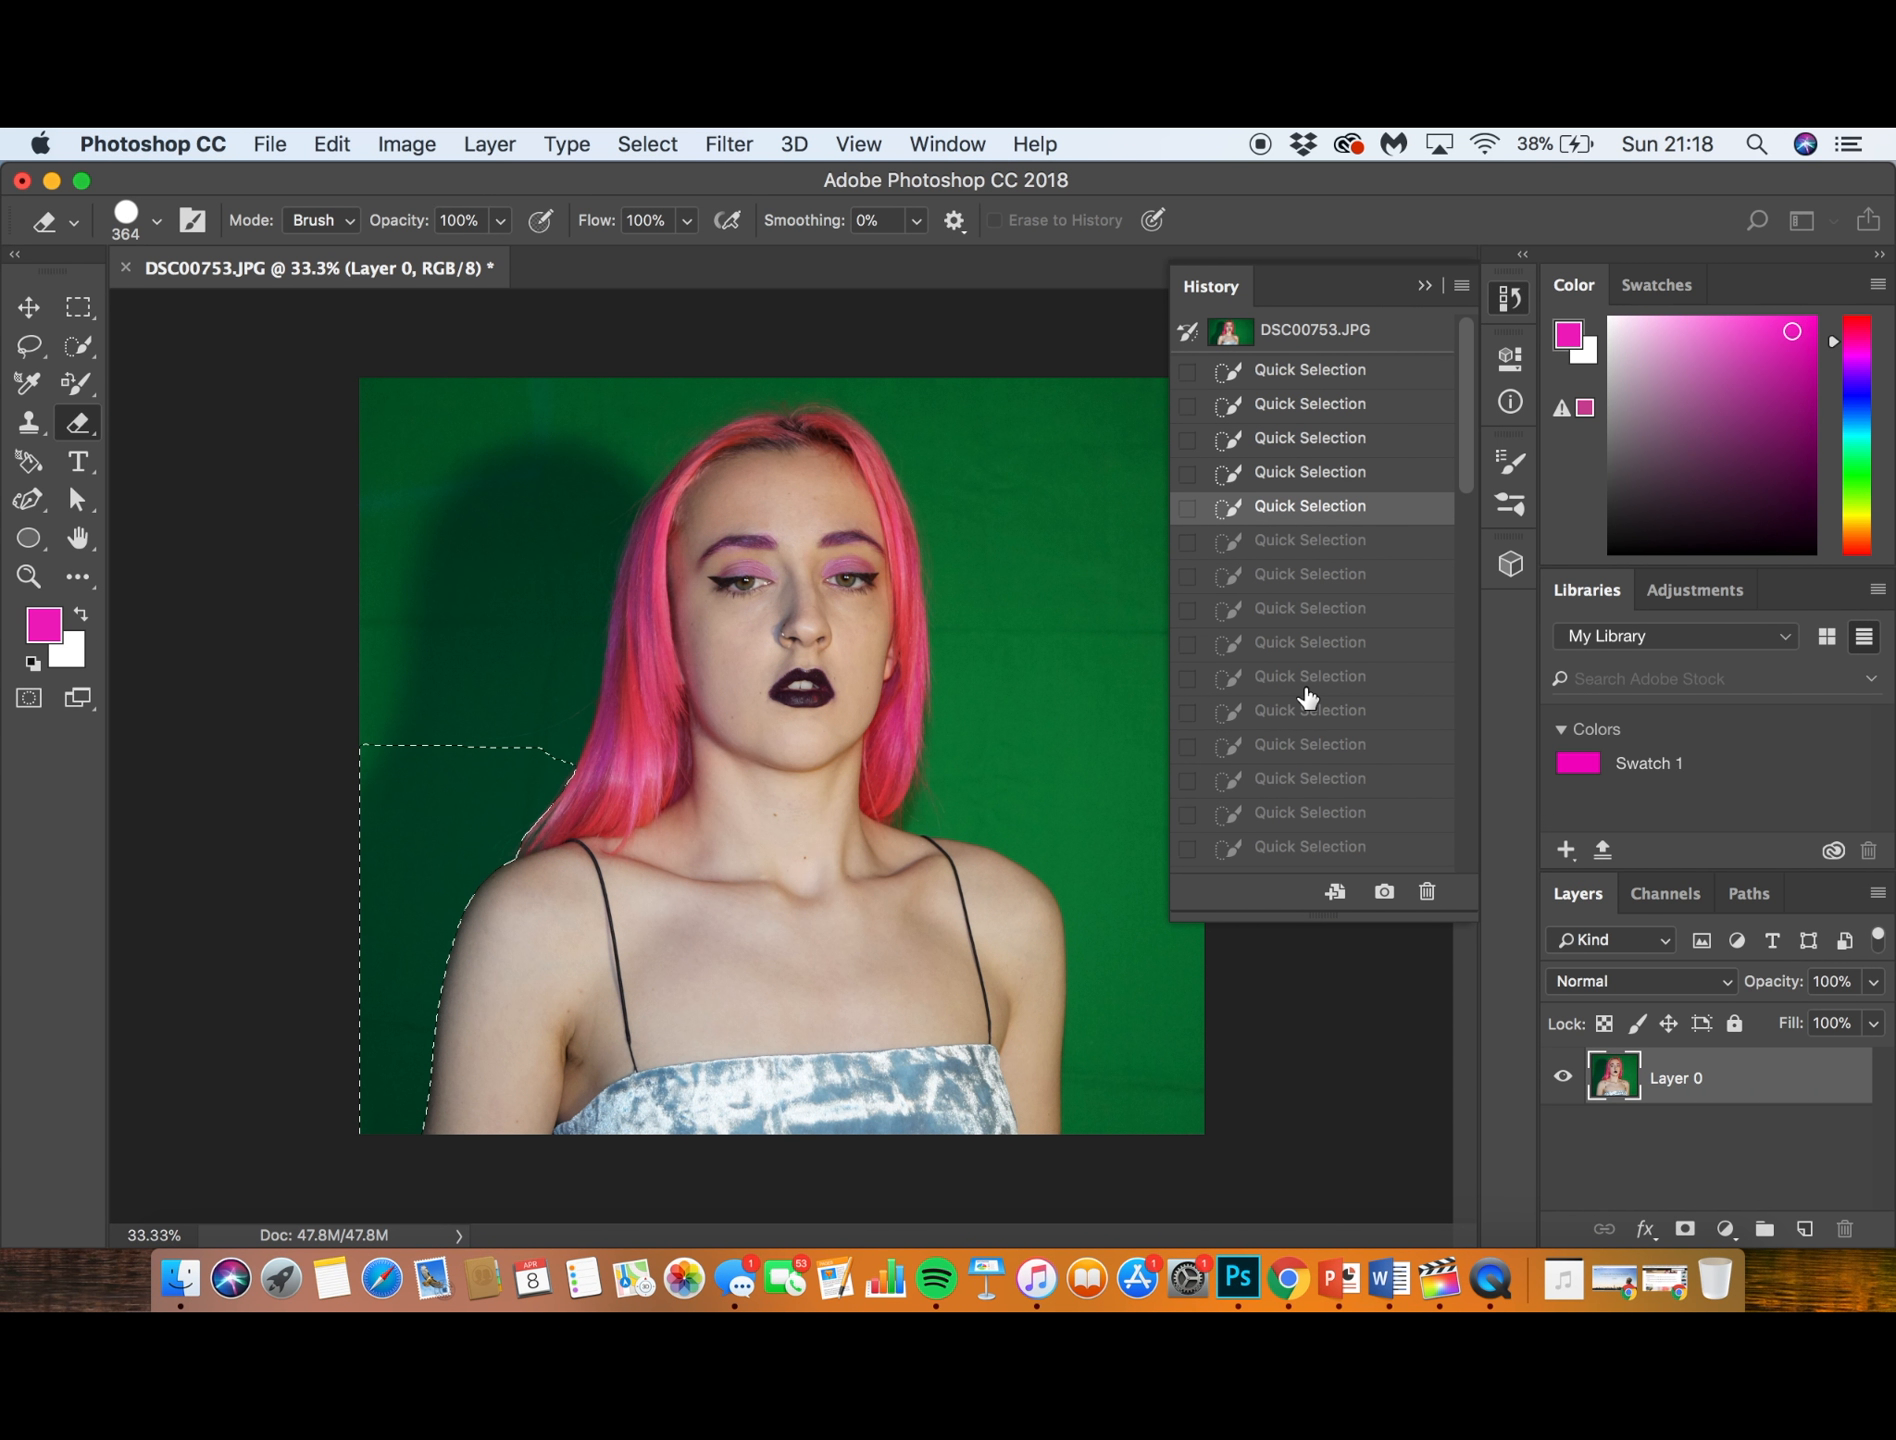
{"action": "scroll", "coordinate": [1288, 580], "scroll_direction": "down", "scroll_amount": 5}
{"action": "left_click", "coordinate": [1287, 856]}
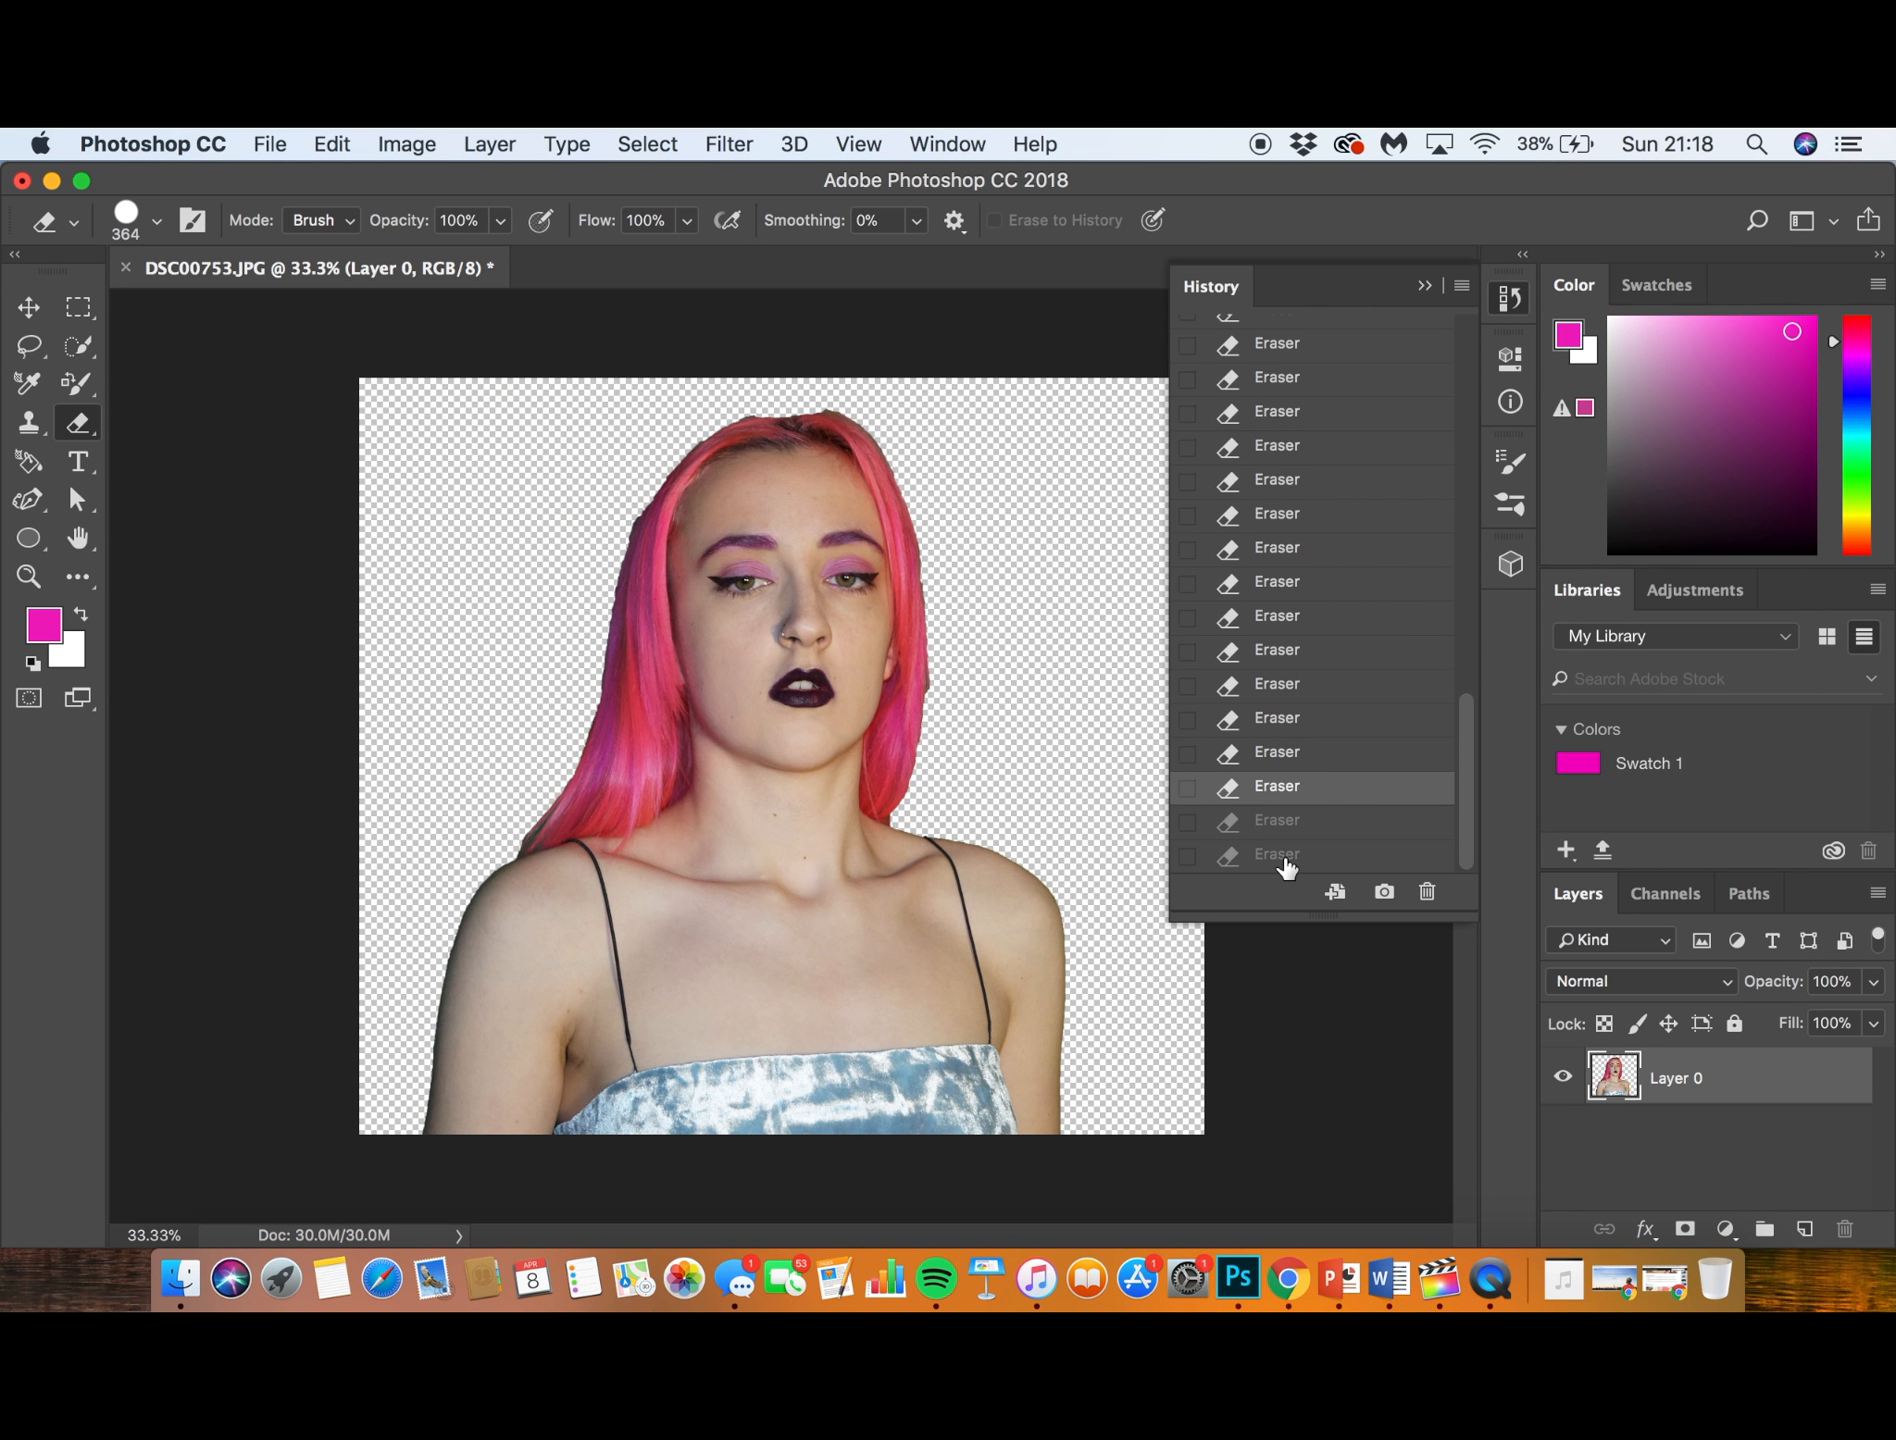
{"action": "left_click", "coordinate": [1285, 852]}
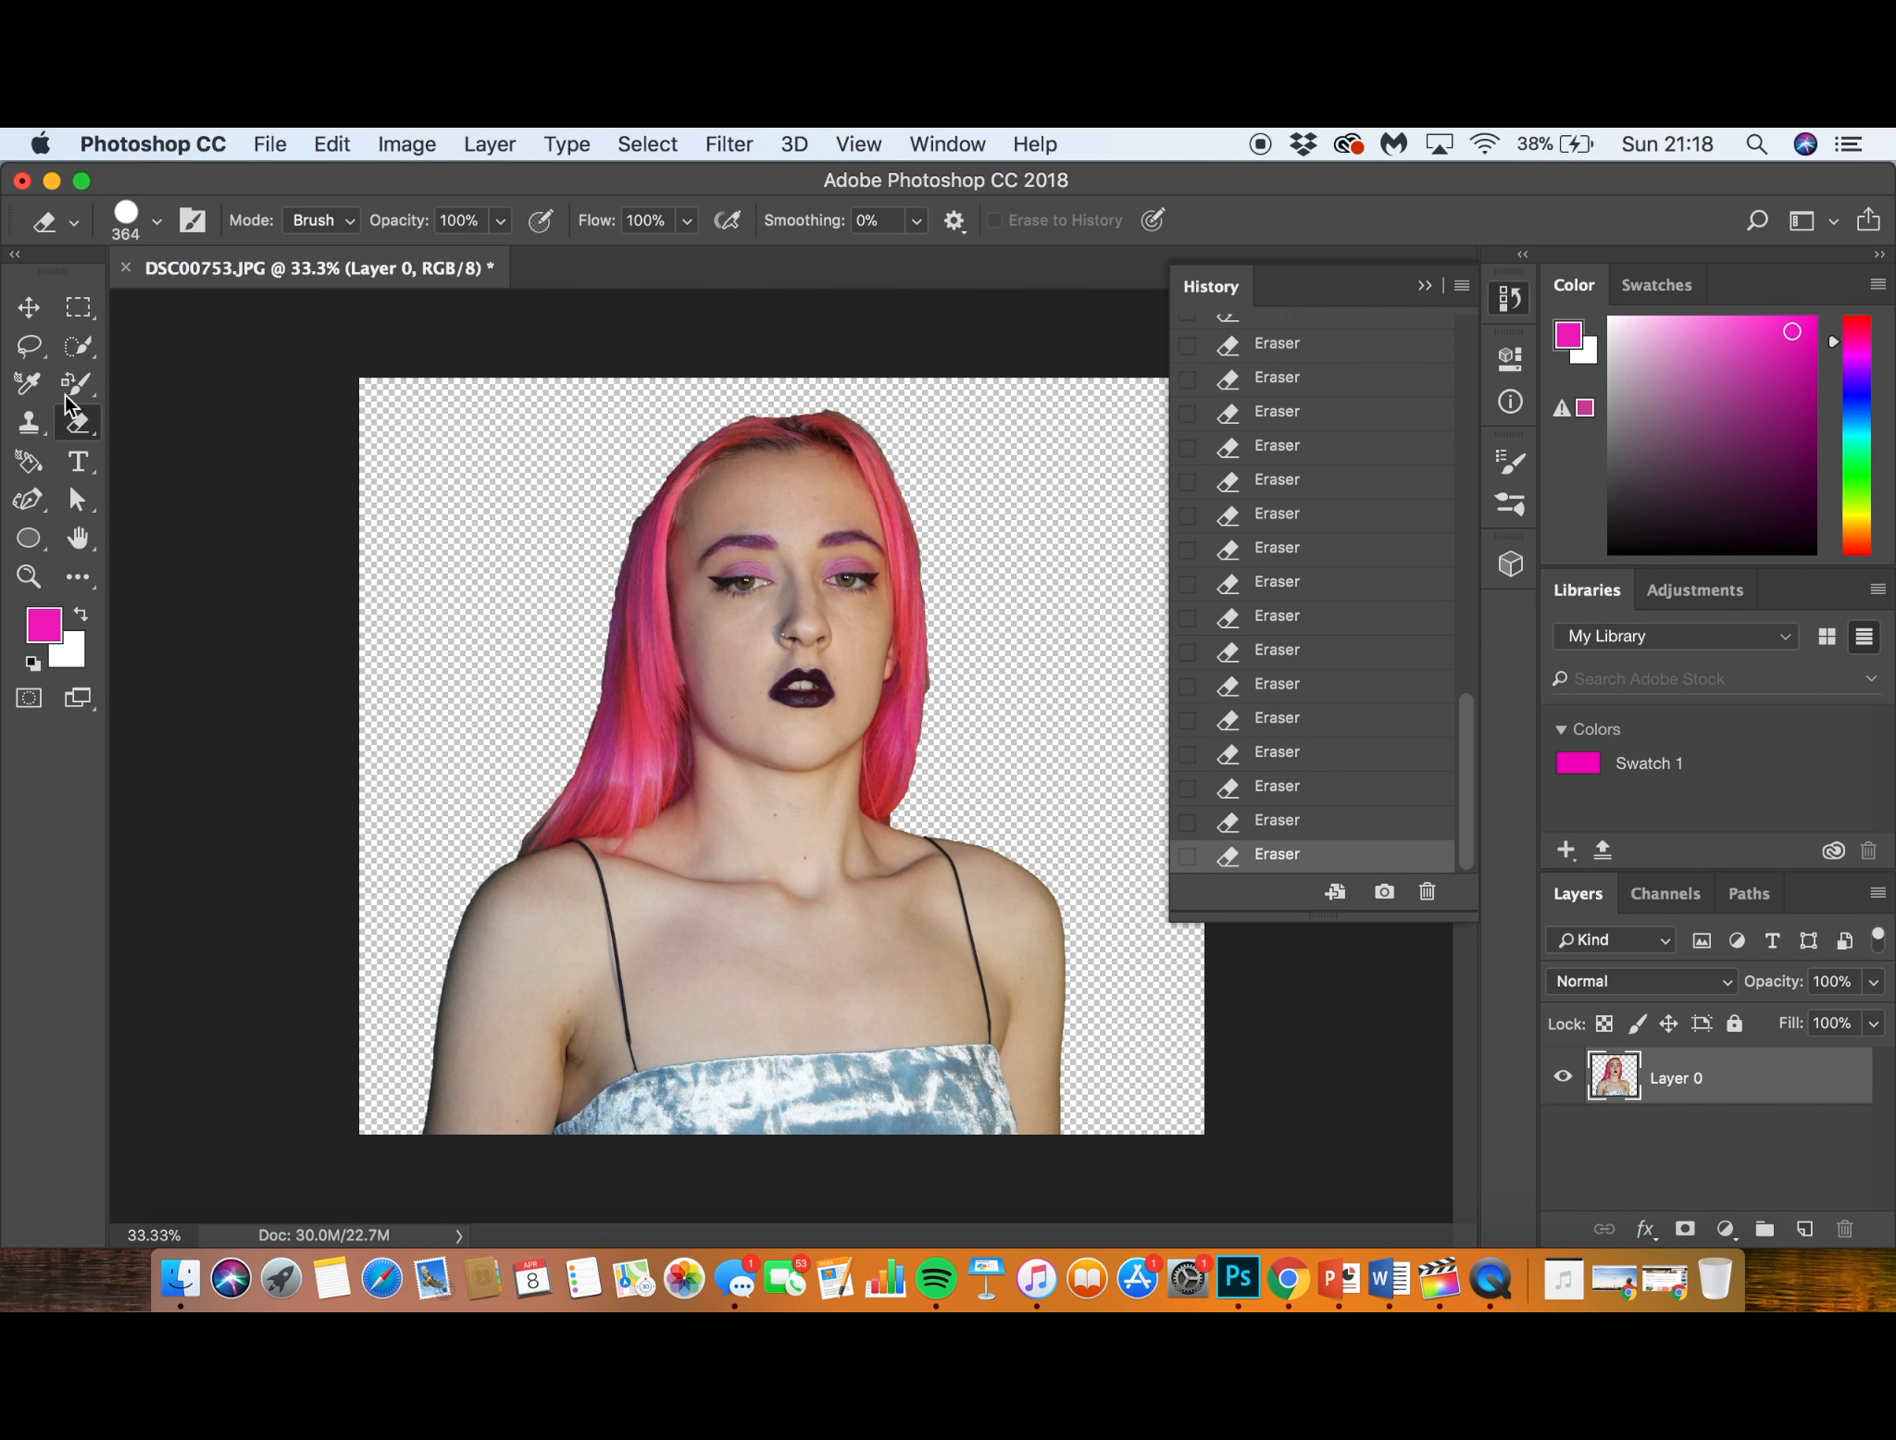
- Activate the Move tool, deselecting the layer, and close the history
{"action": "left_click", "coordinate": [28, 307]}
{"action": "left_click", "coordinate": [713, 390]}
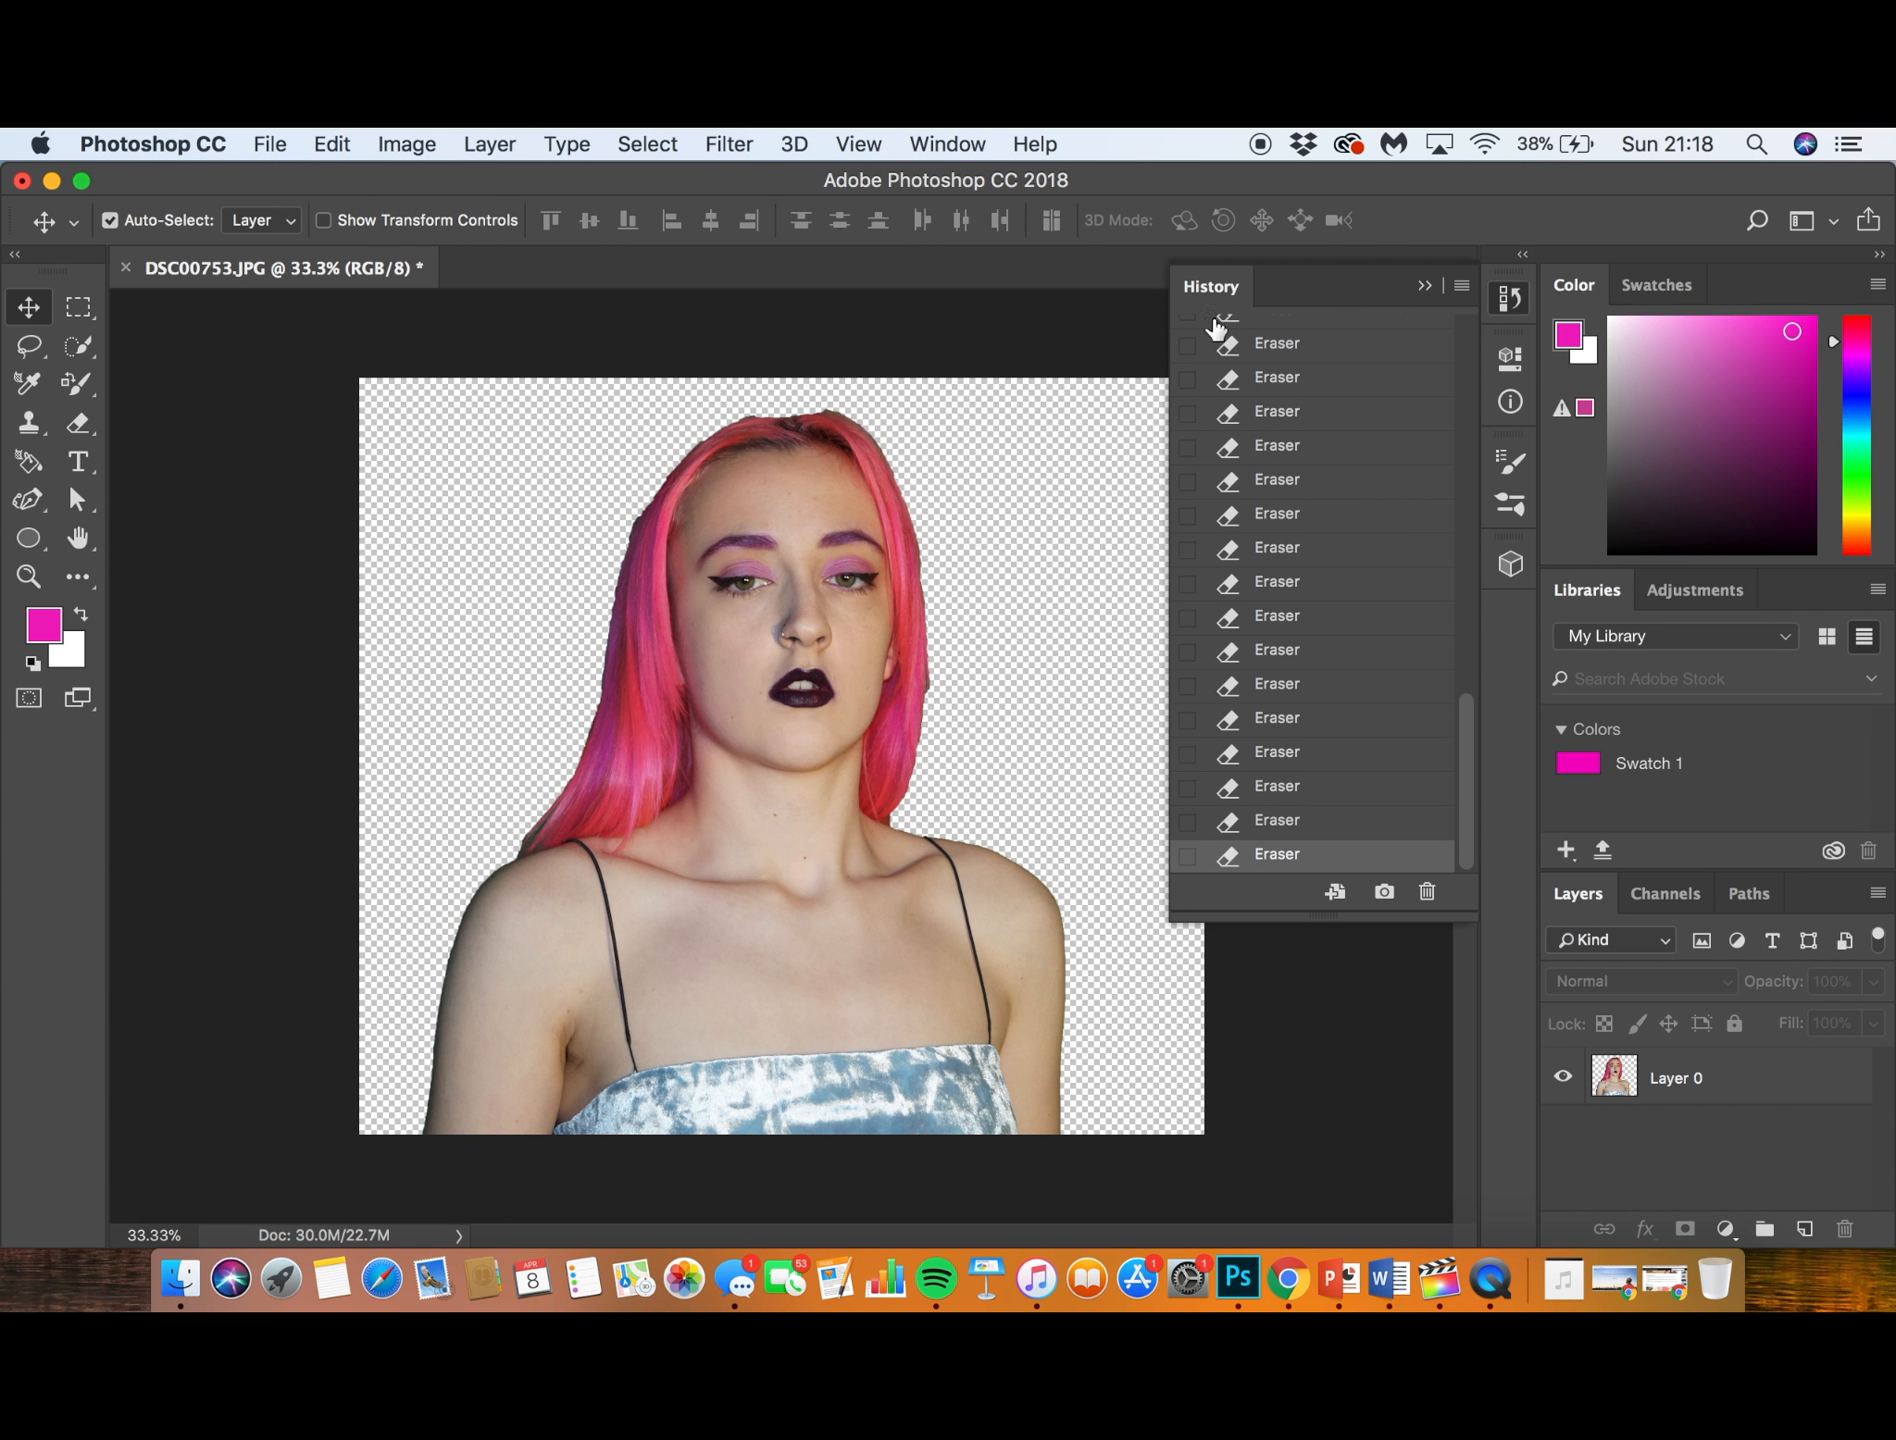
{"action": "left_click", "coordinate": [1426, 287]}
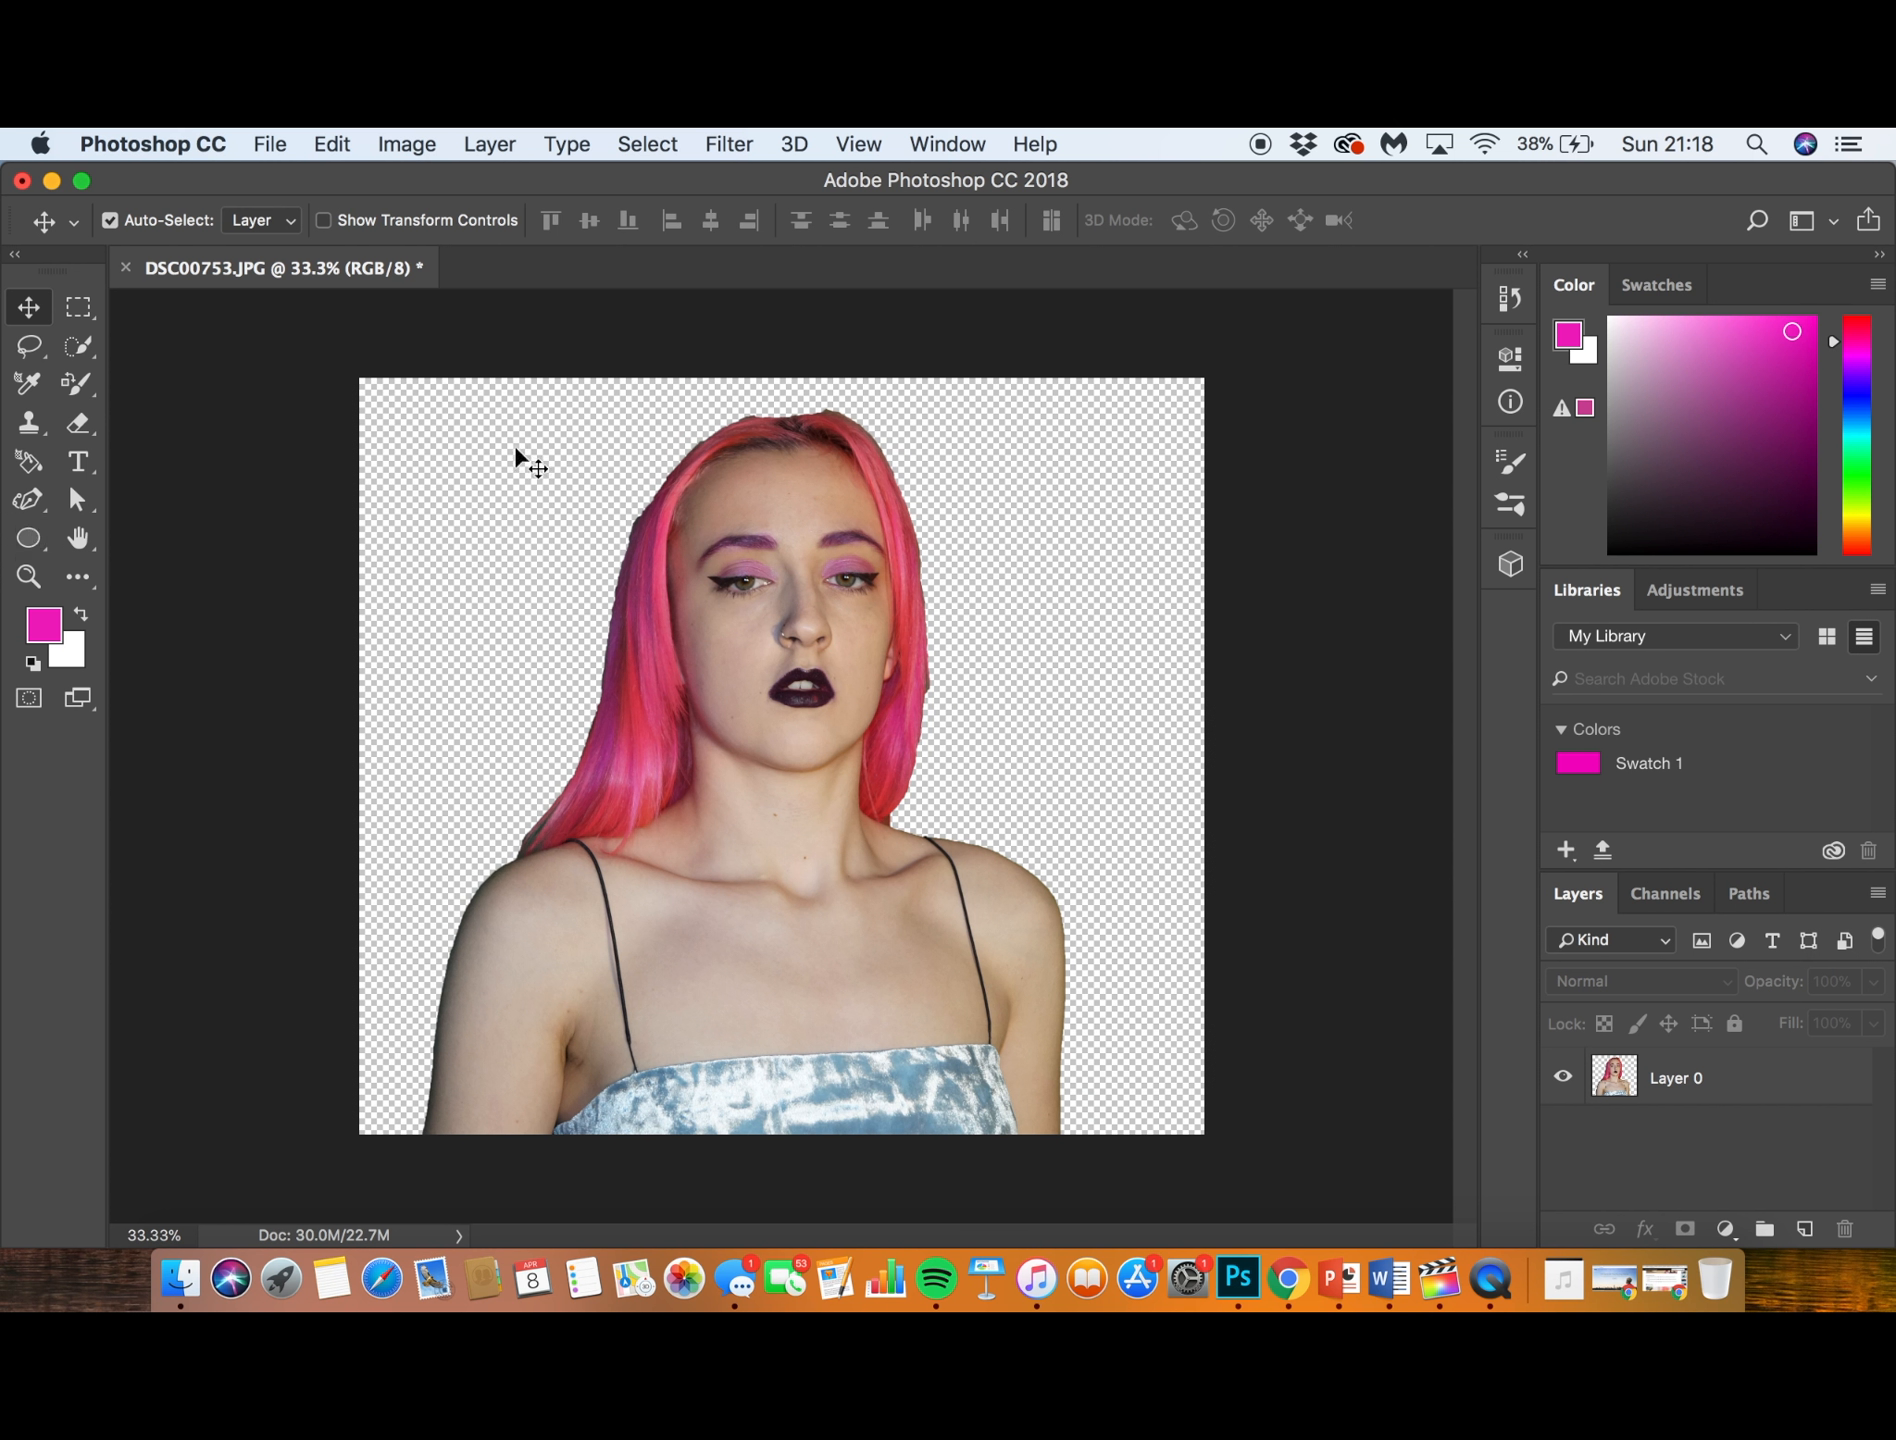
- Reopen the history, restore the original DSC00753.JPG snapshot with its full green backdrop, and close the history again
{"action": "left_click", "coordinate": [1510, 298]}
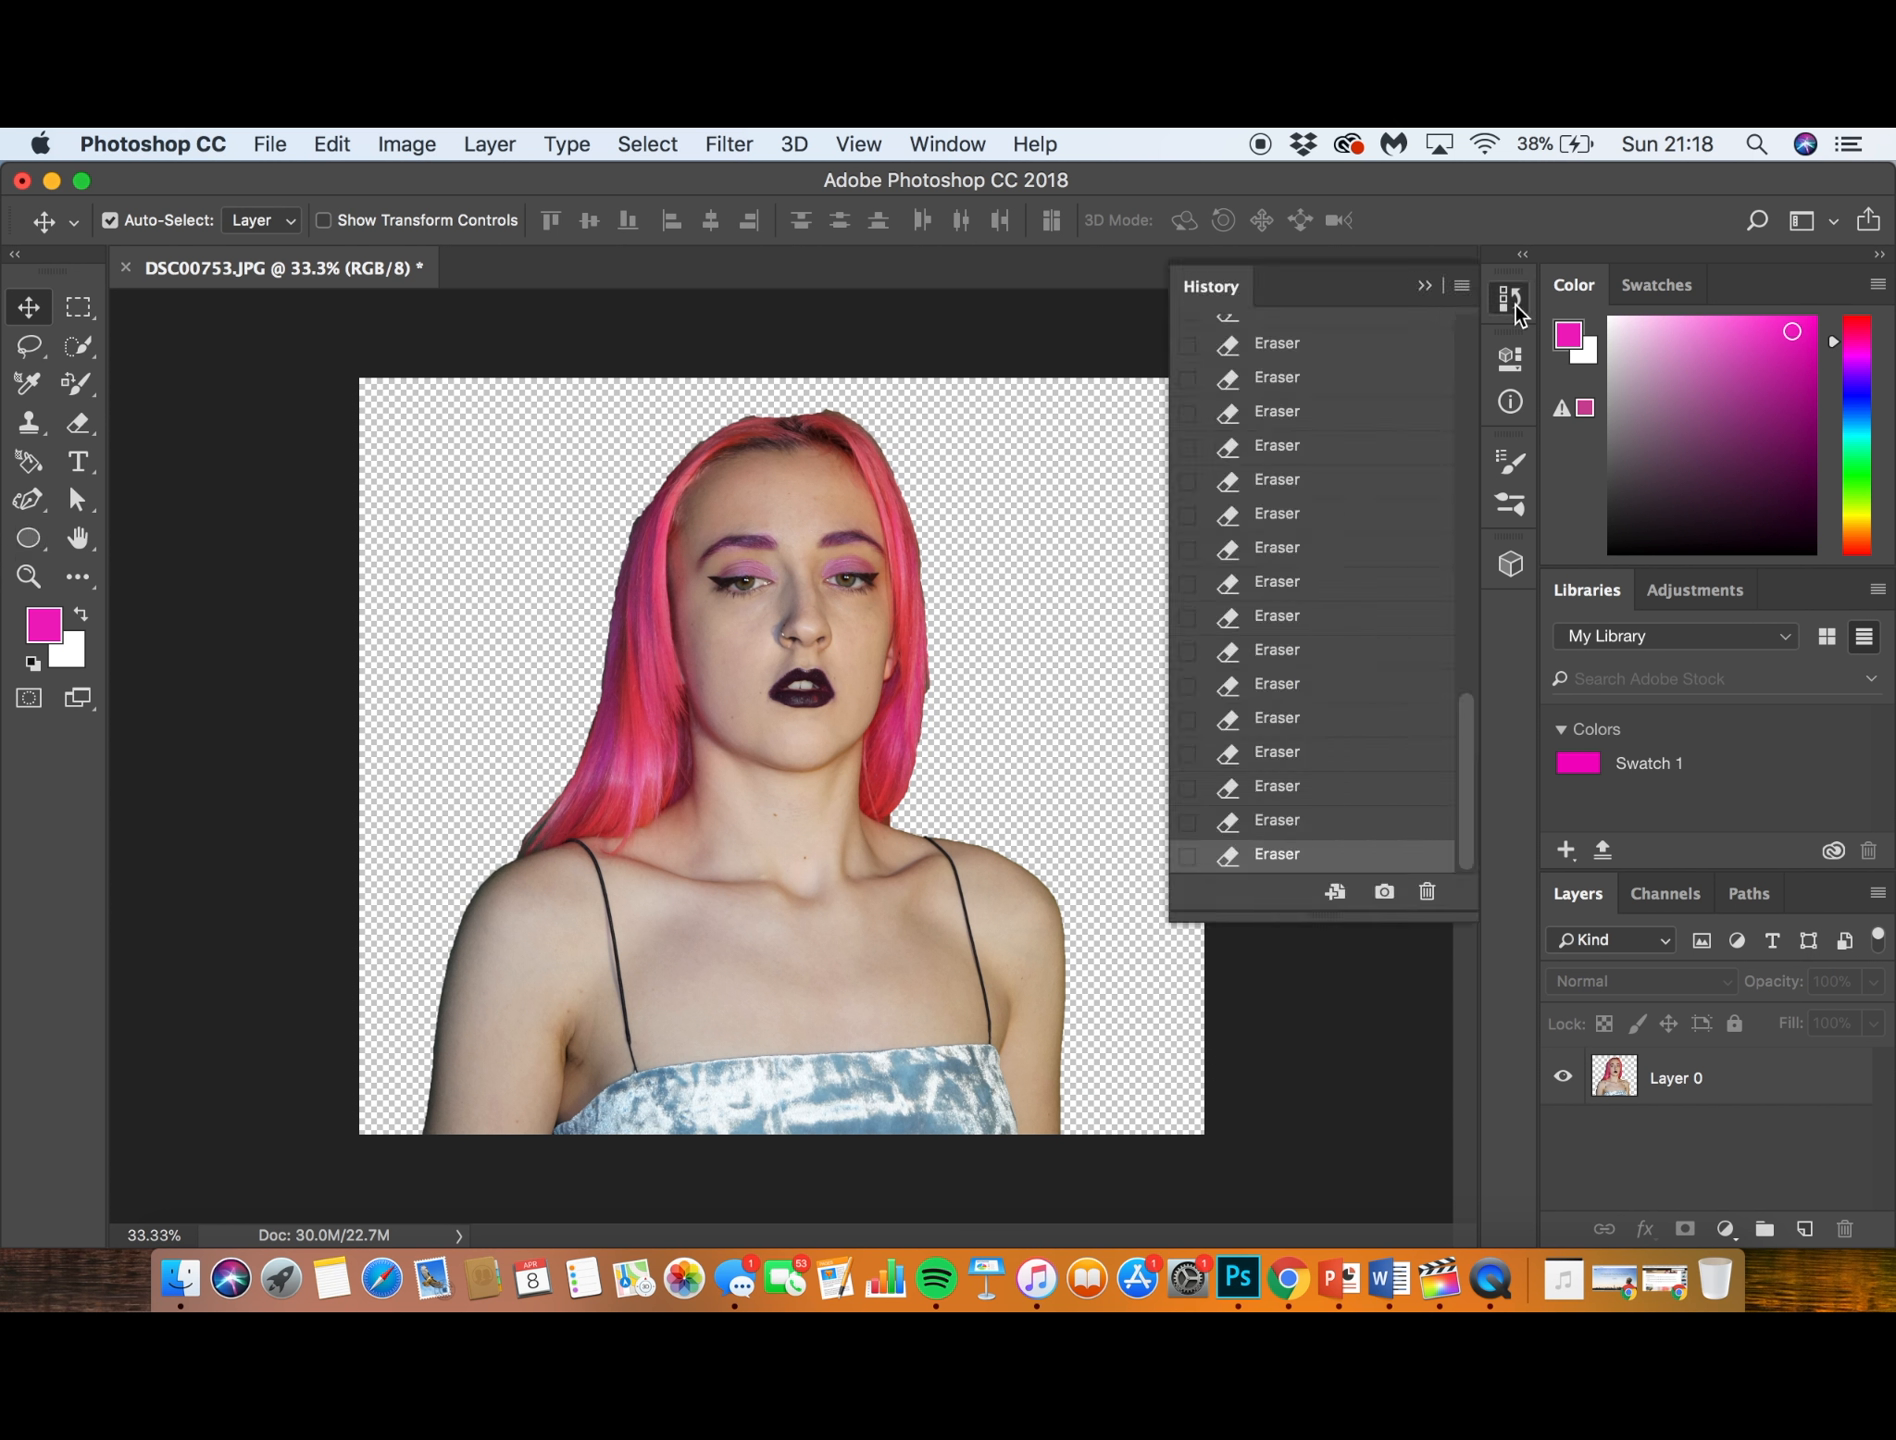
{"action": "scroll", "coordinate": [1375, 487], "scroll_direction": "up", "scroll_amount": 10}
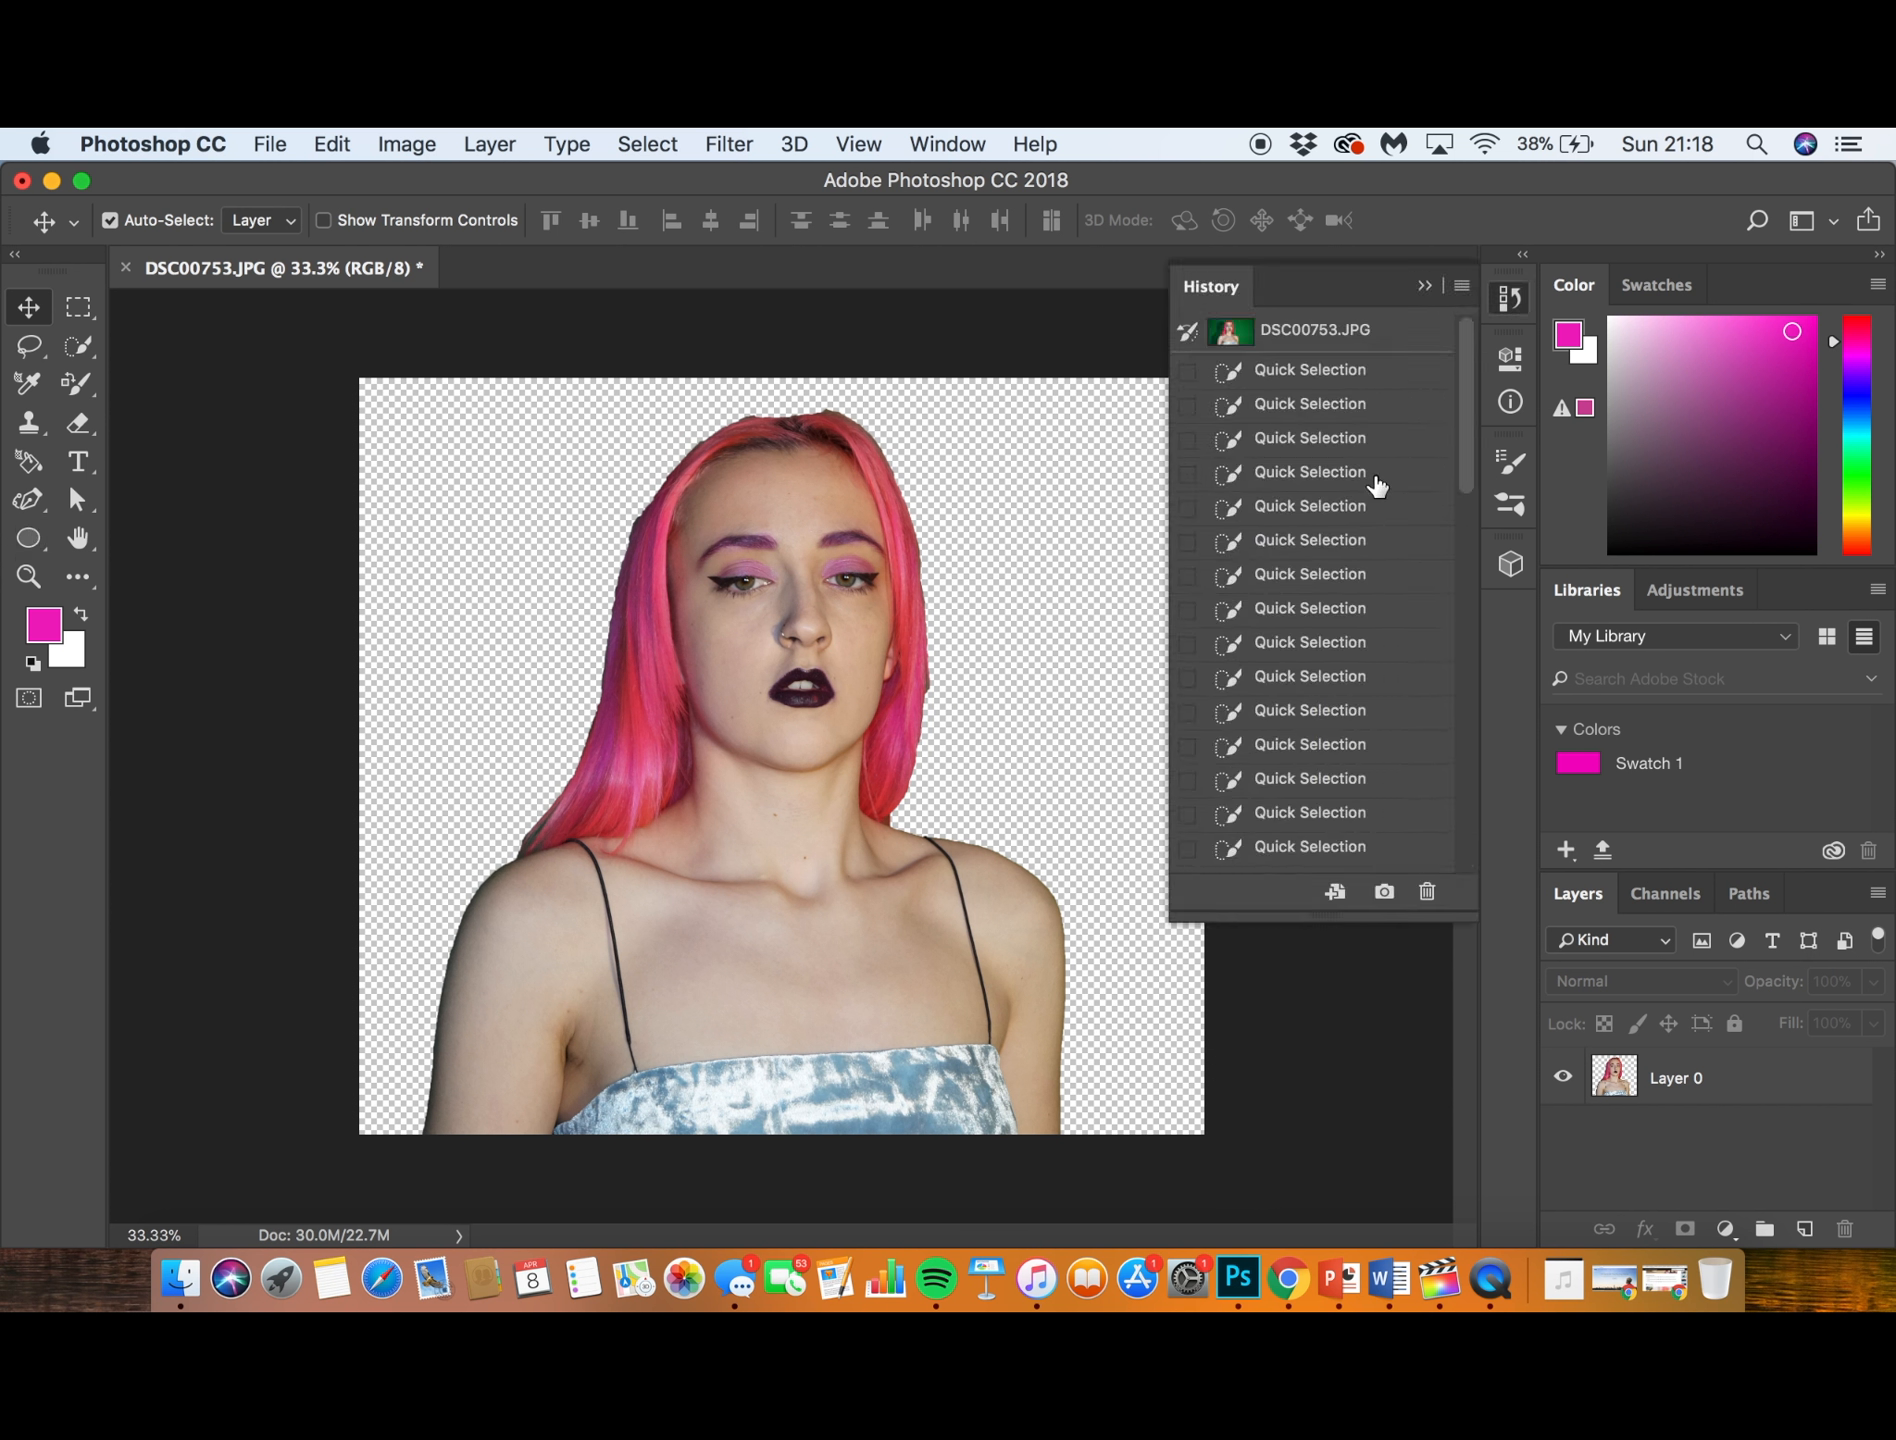
{"action": "left_click", "coordinate": [1298, 340]}
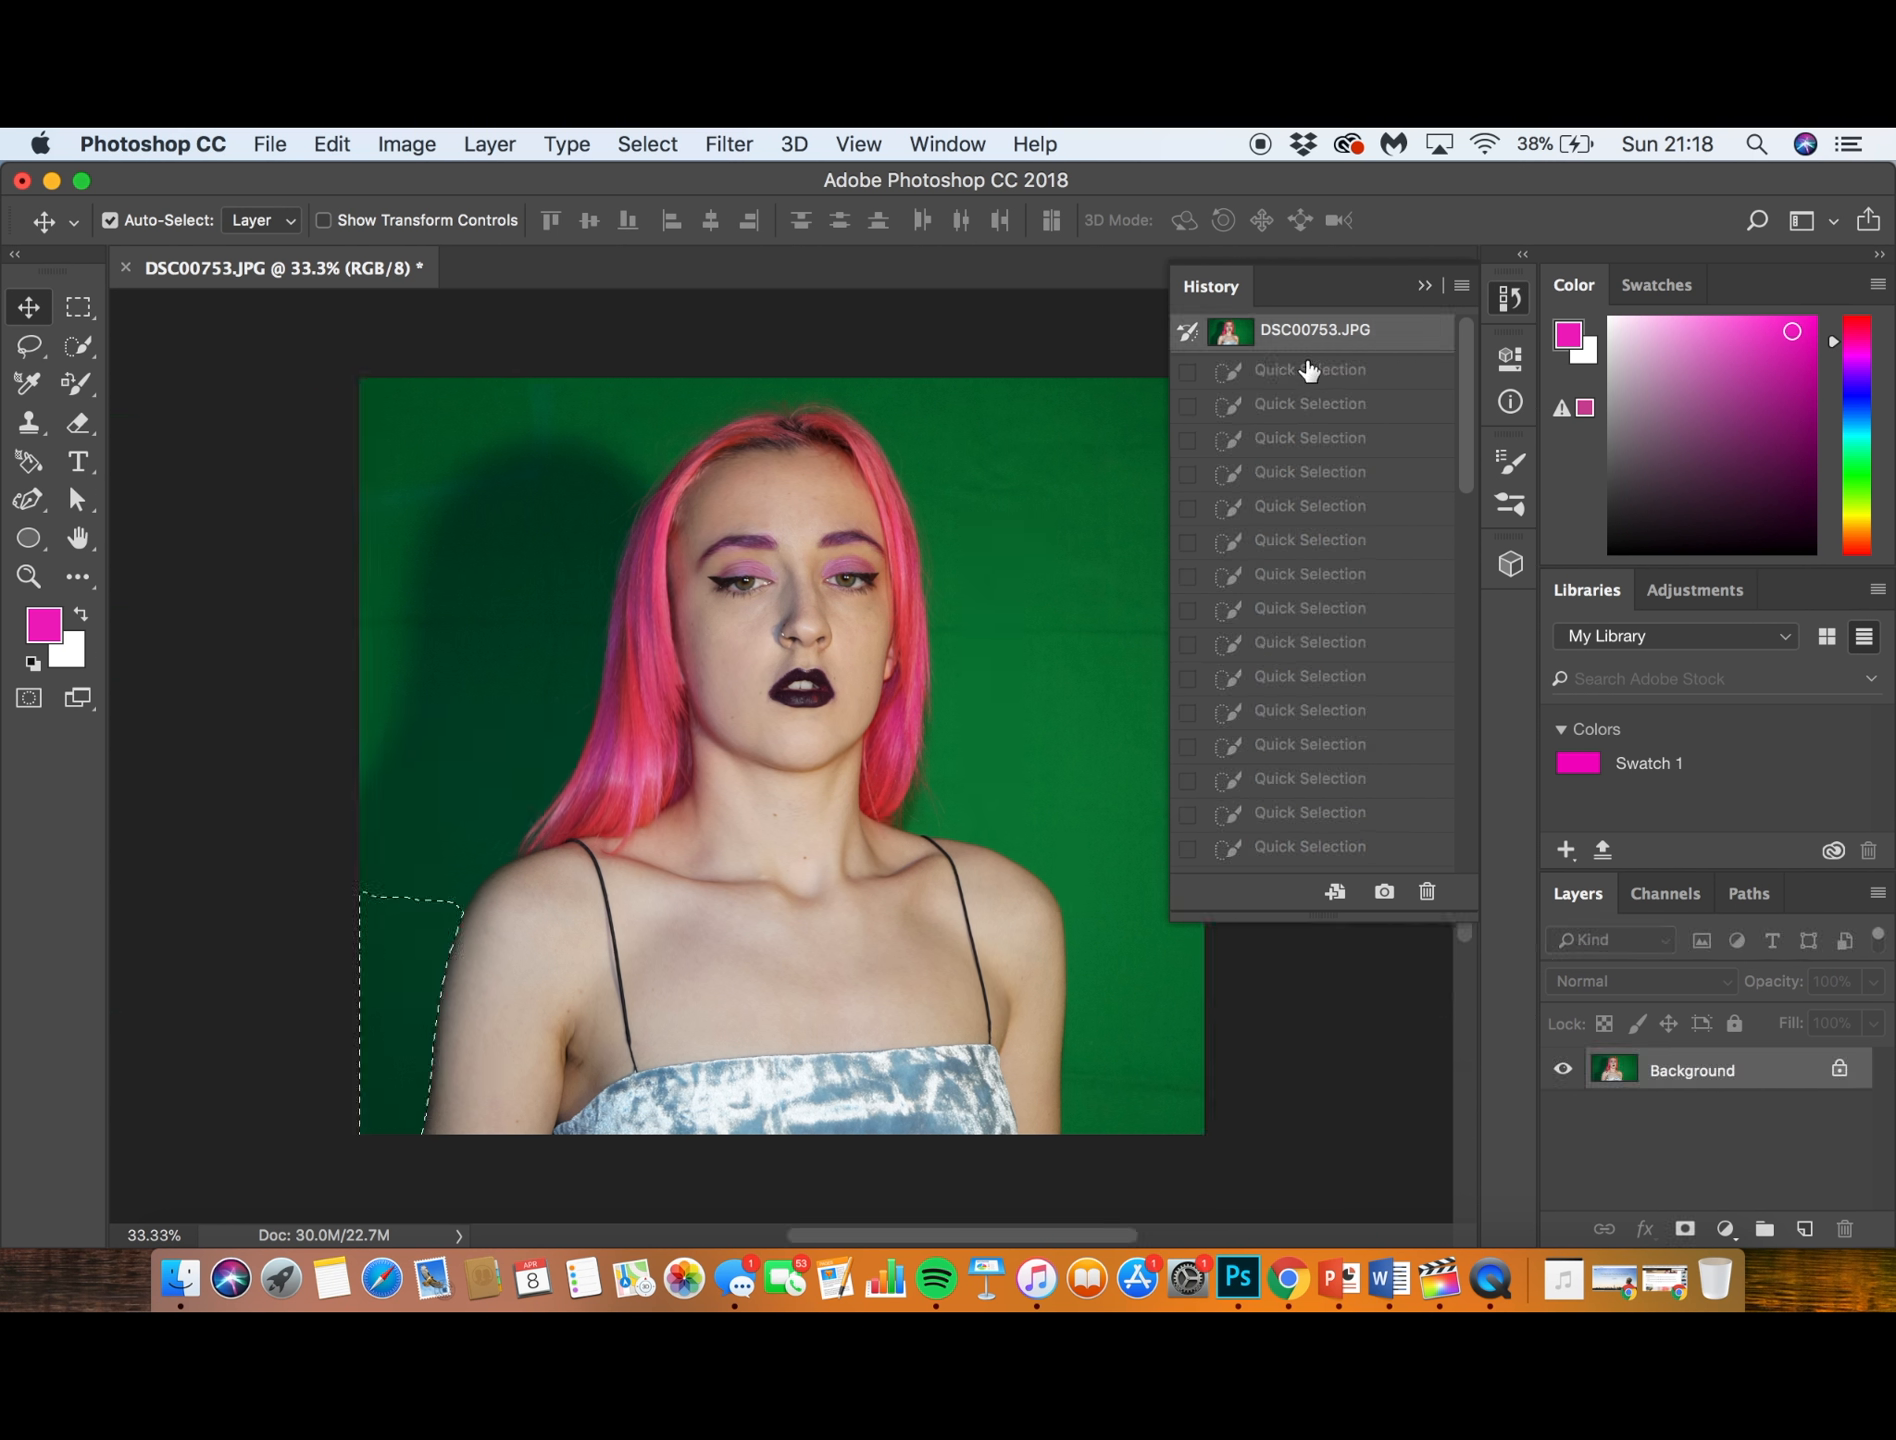
{"action": "left_click", "coordinate": [1309, 369]}
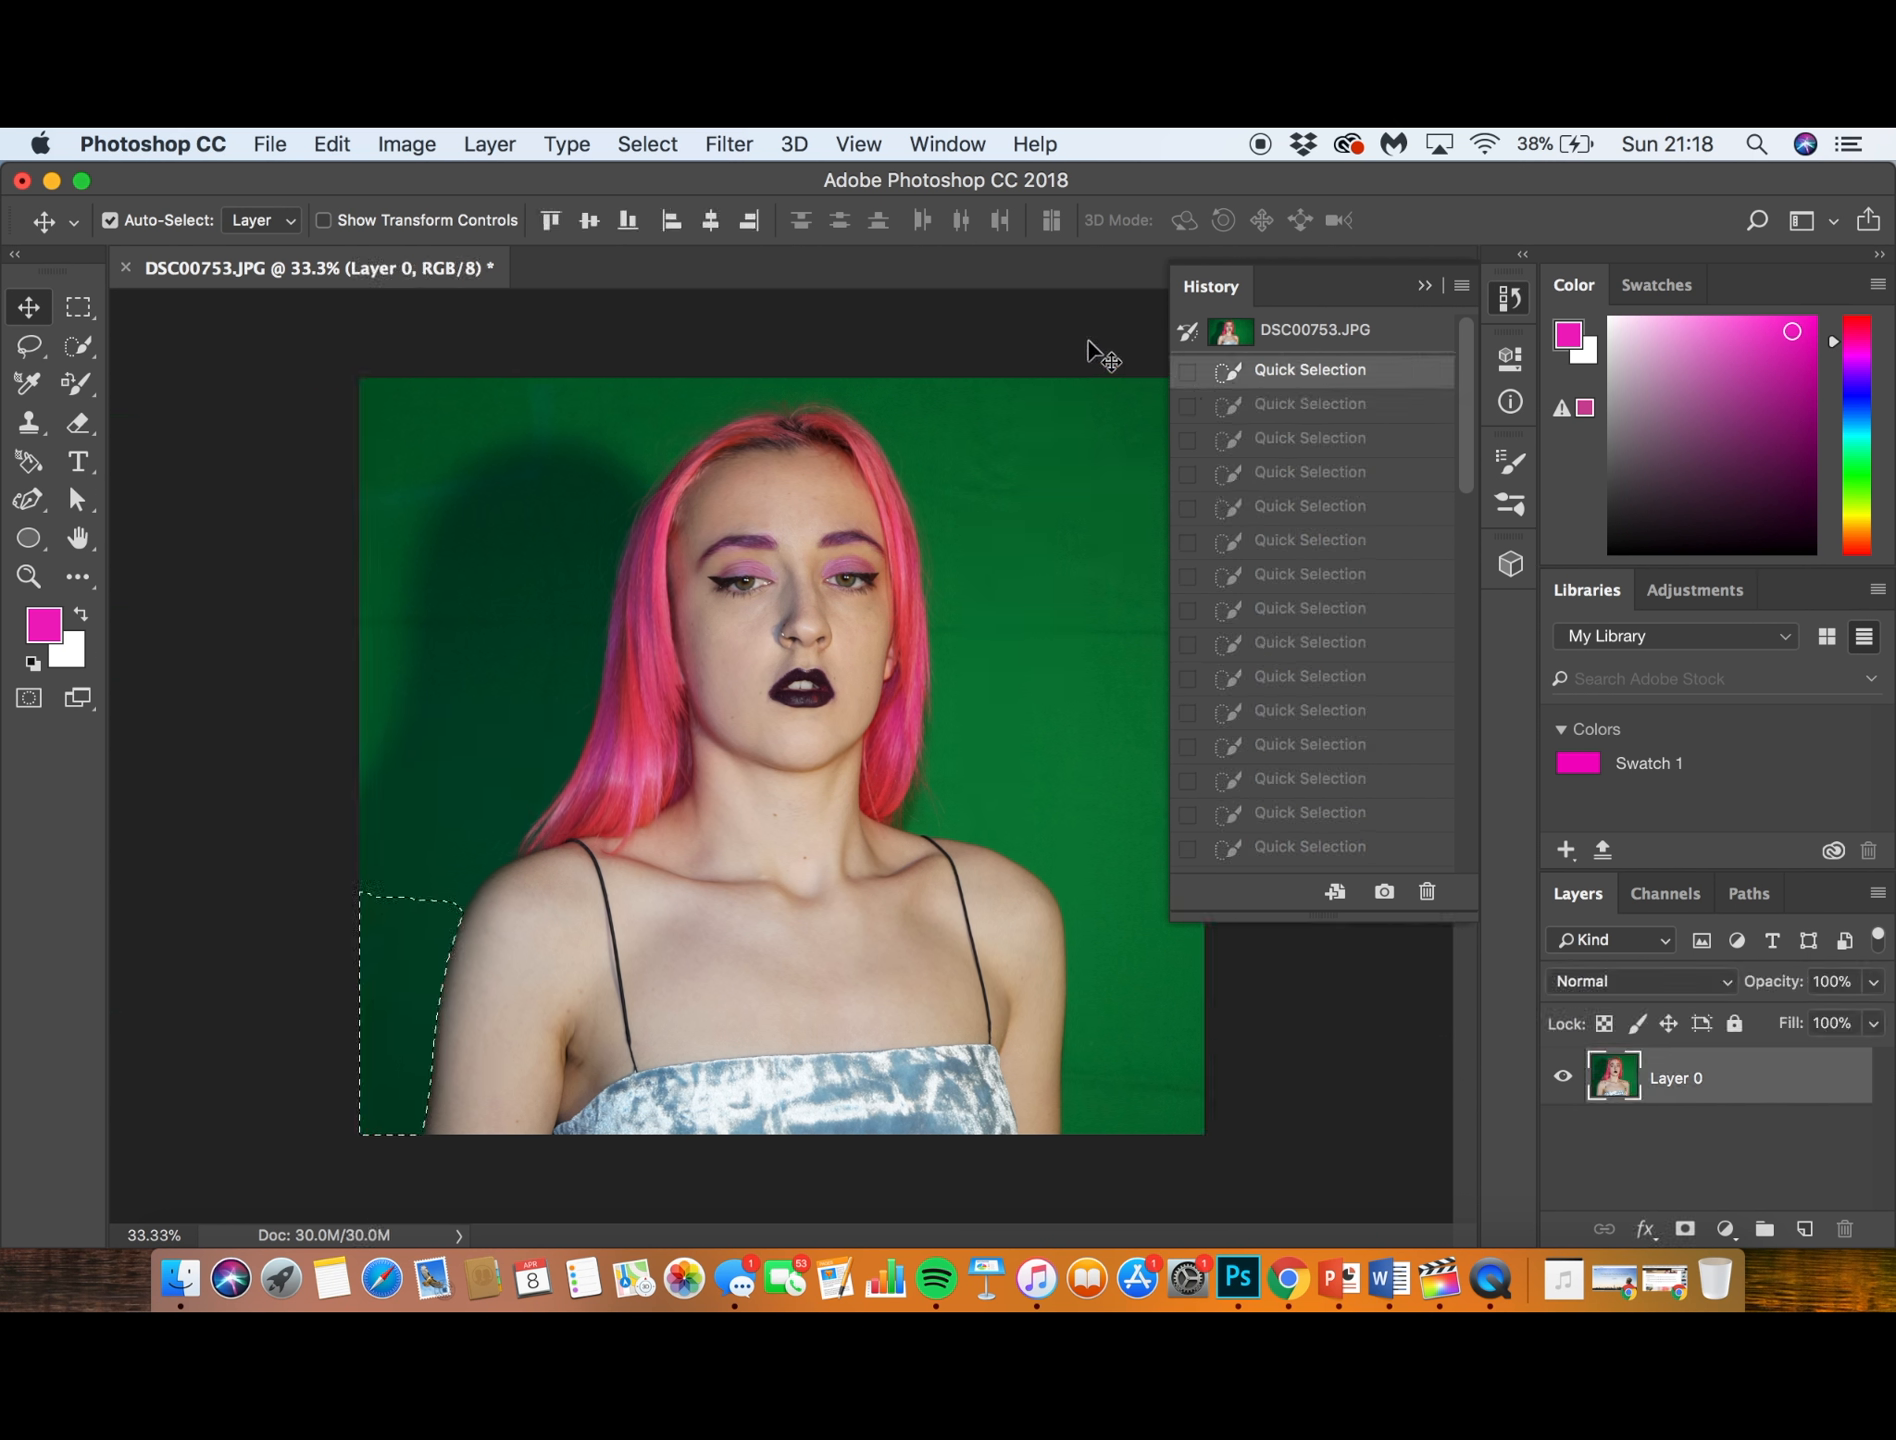
{"action": "left_click", "coordinate": [1296, 345]}
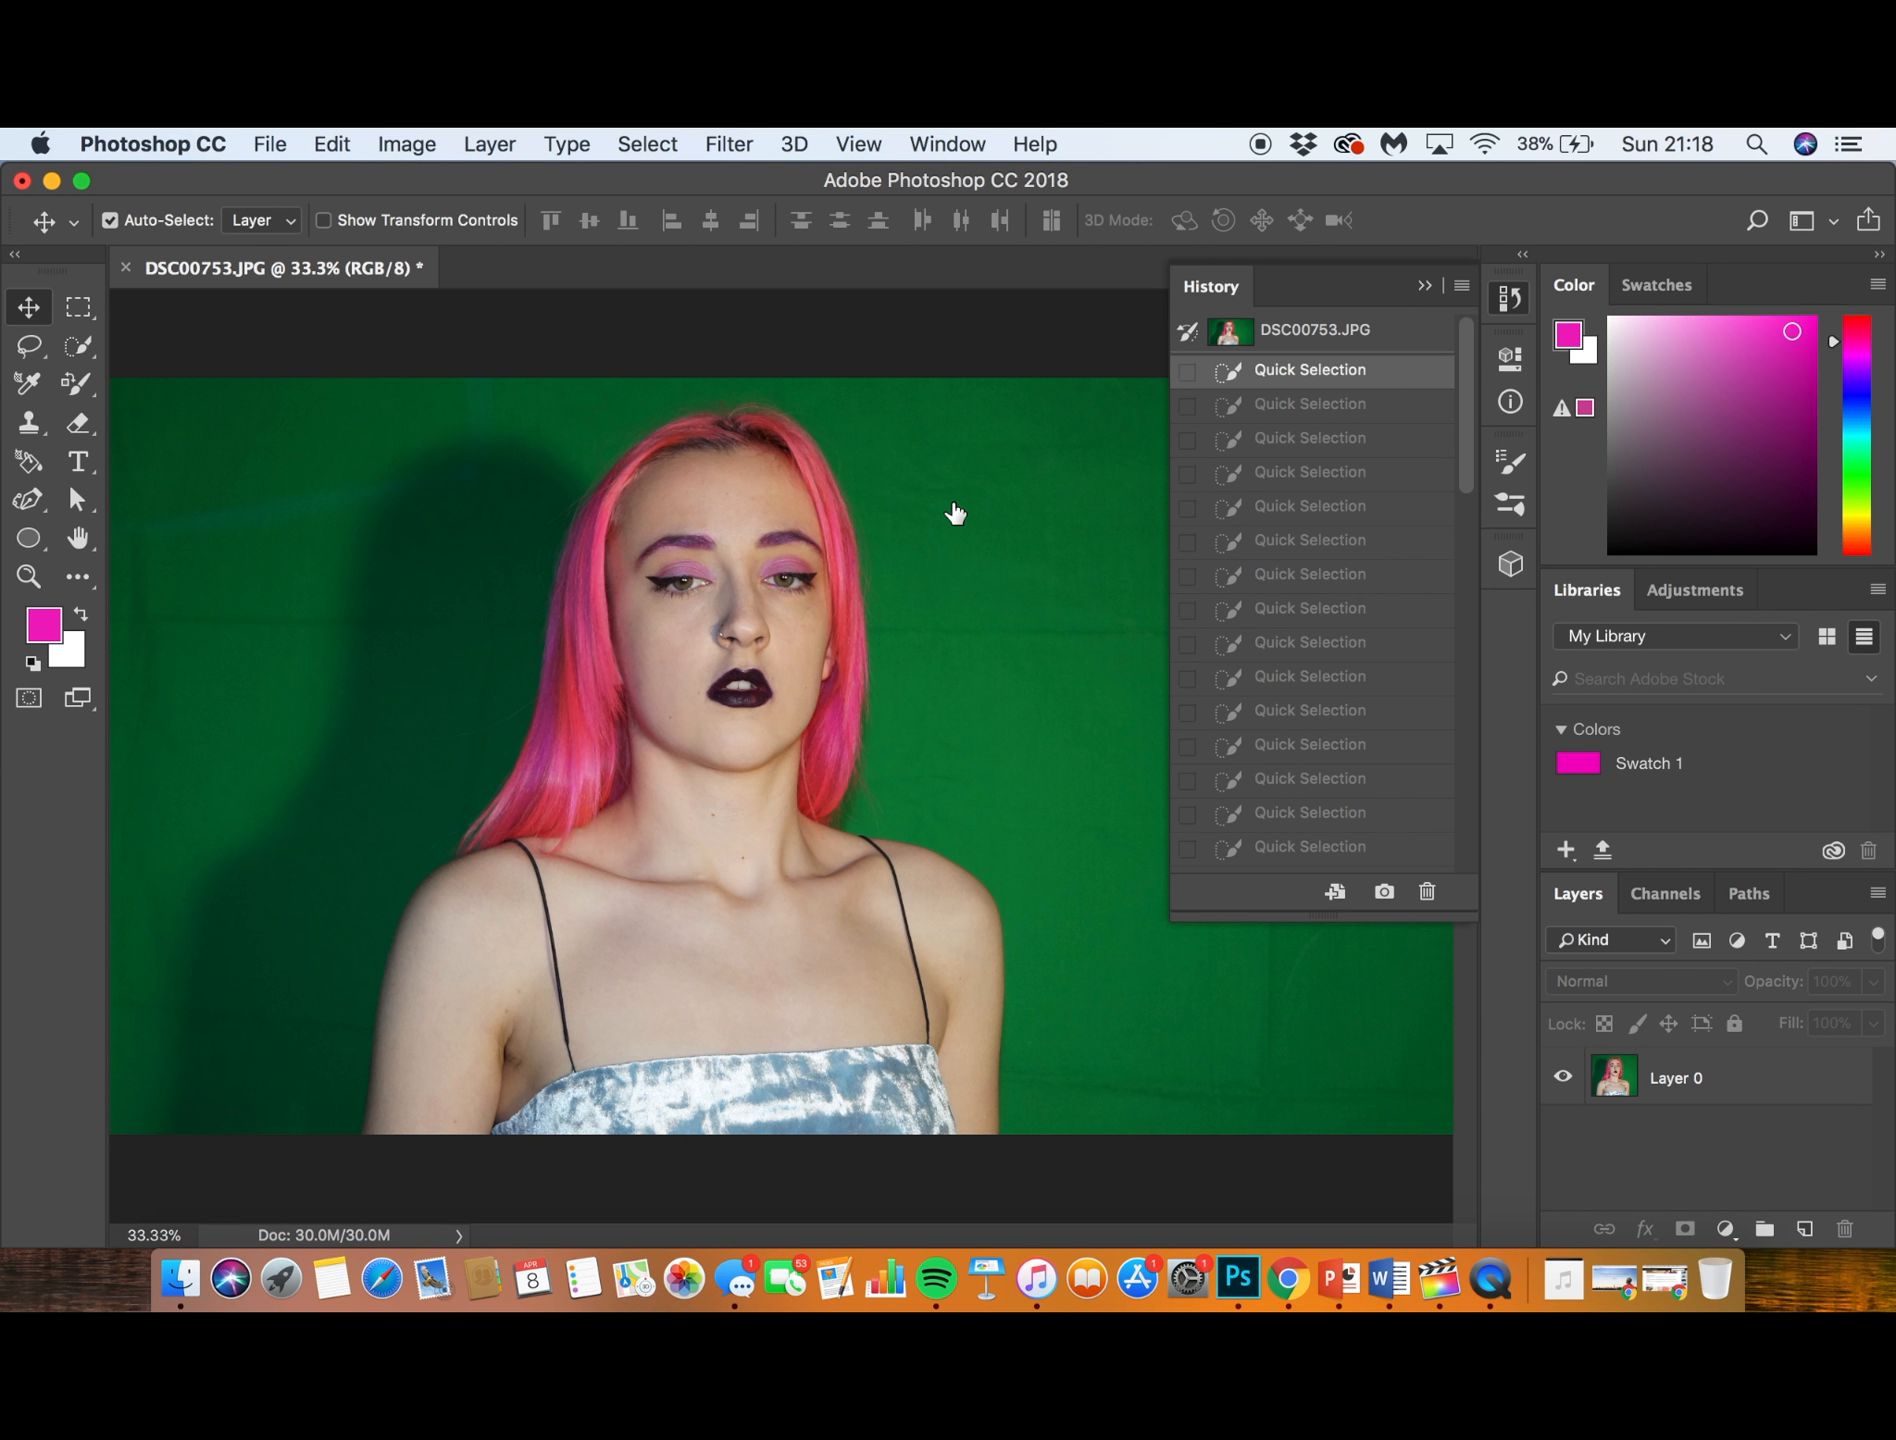
{"action": "key", "text": "super+minus"}
{"action": "key", "text": "super+minus"}
{"action": "key", "text": "super+minus"}
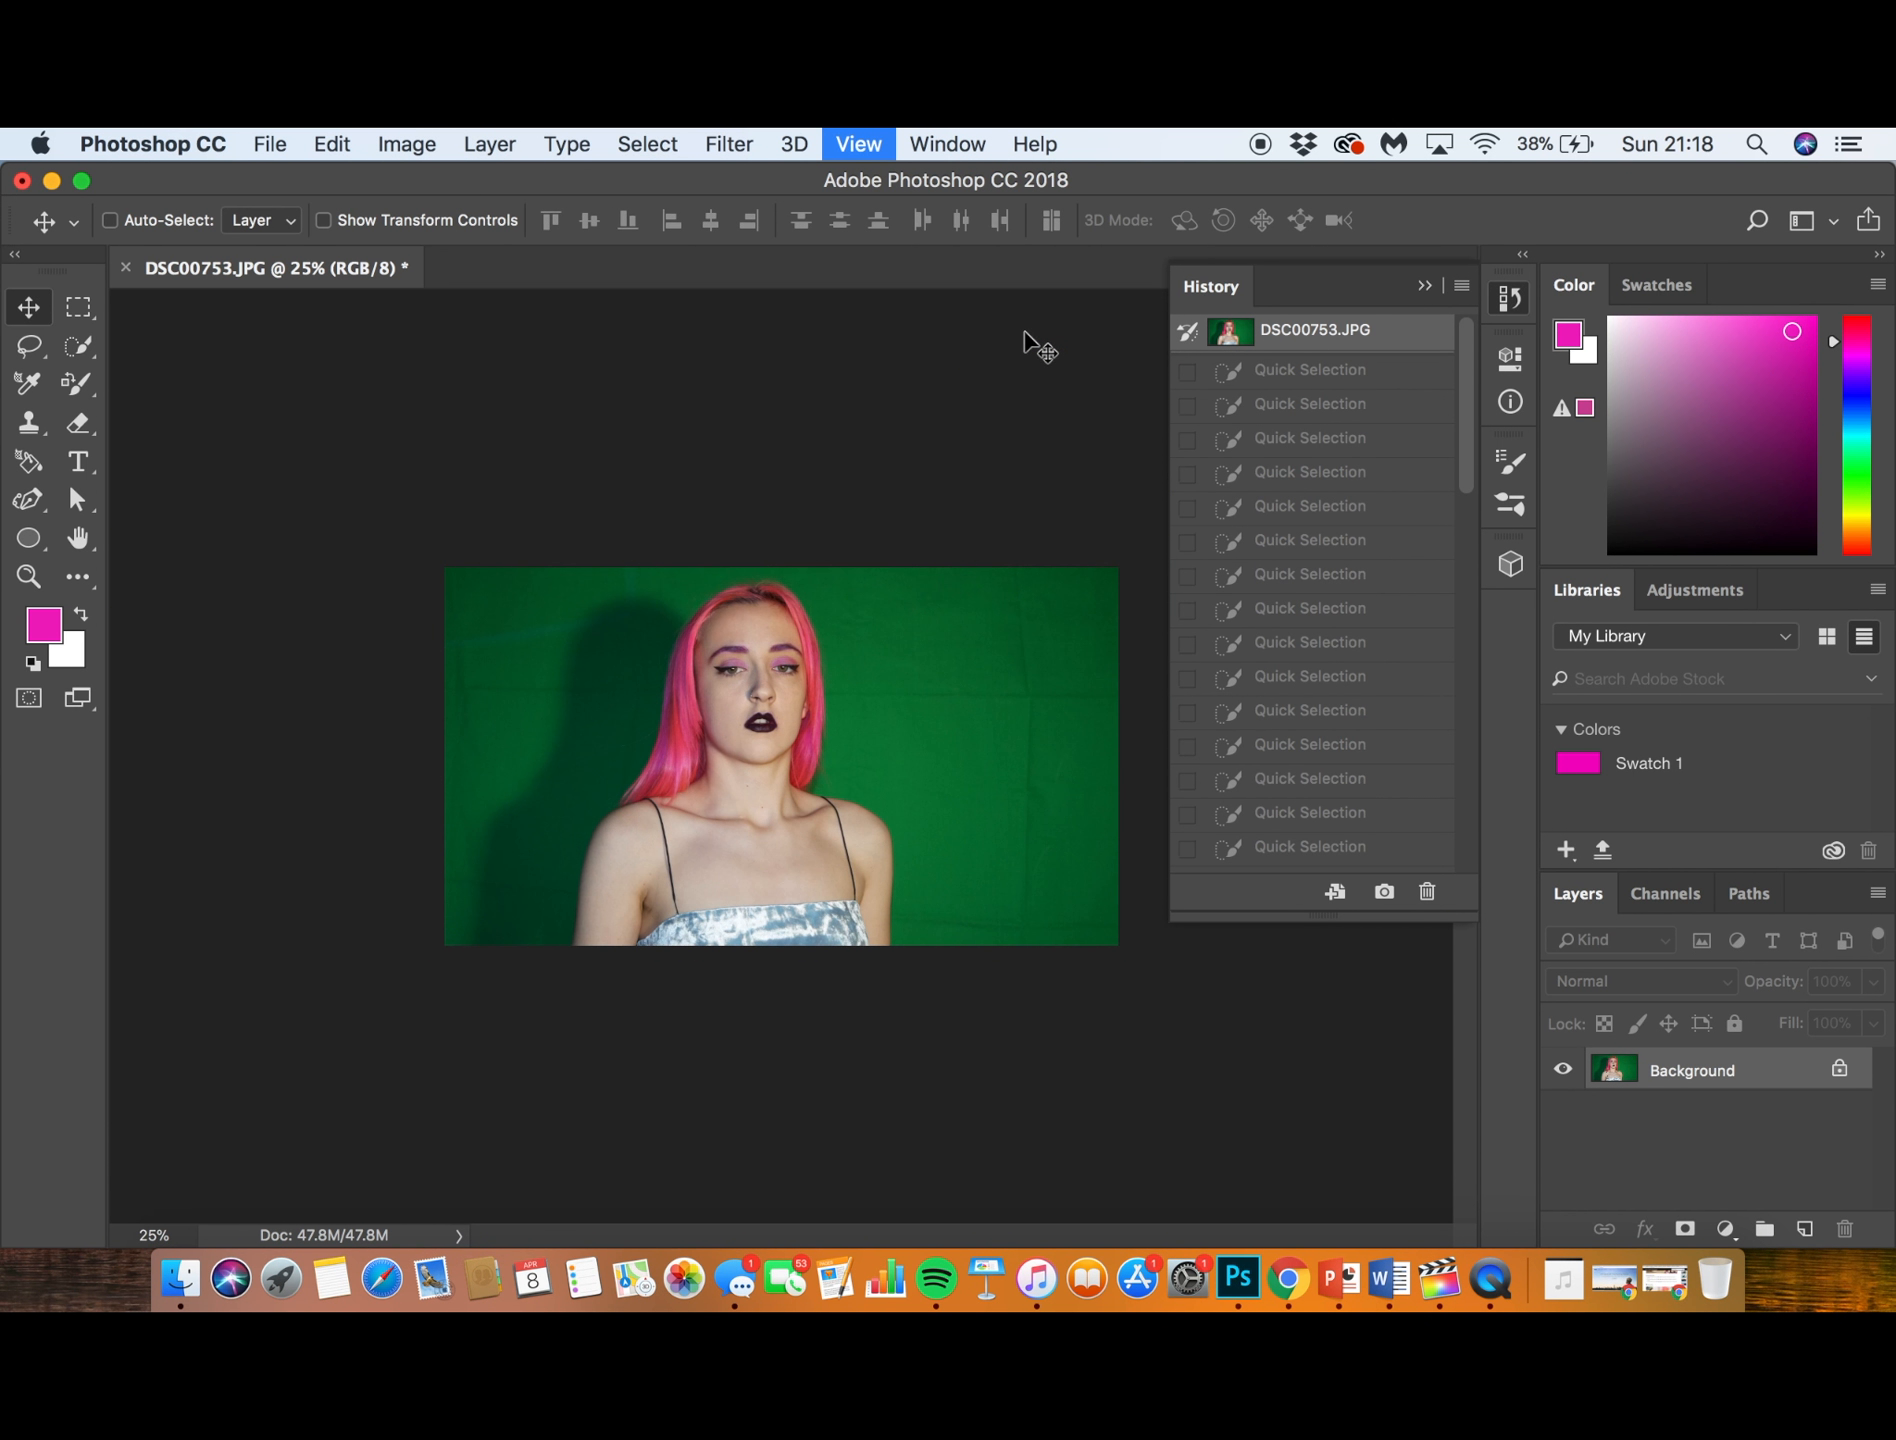
{"action": "left_click", "coordinate": [1424, 286]}
- Activate the standard Pen Tool in place of the Curvature Pen, ready to trace around the subject
{"action": "key", "text": "super+plus"}
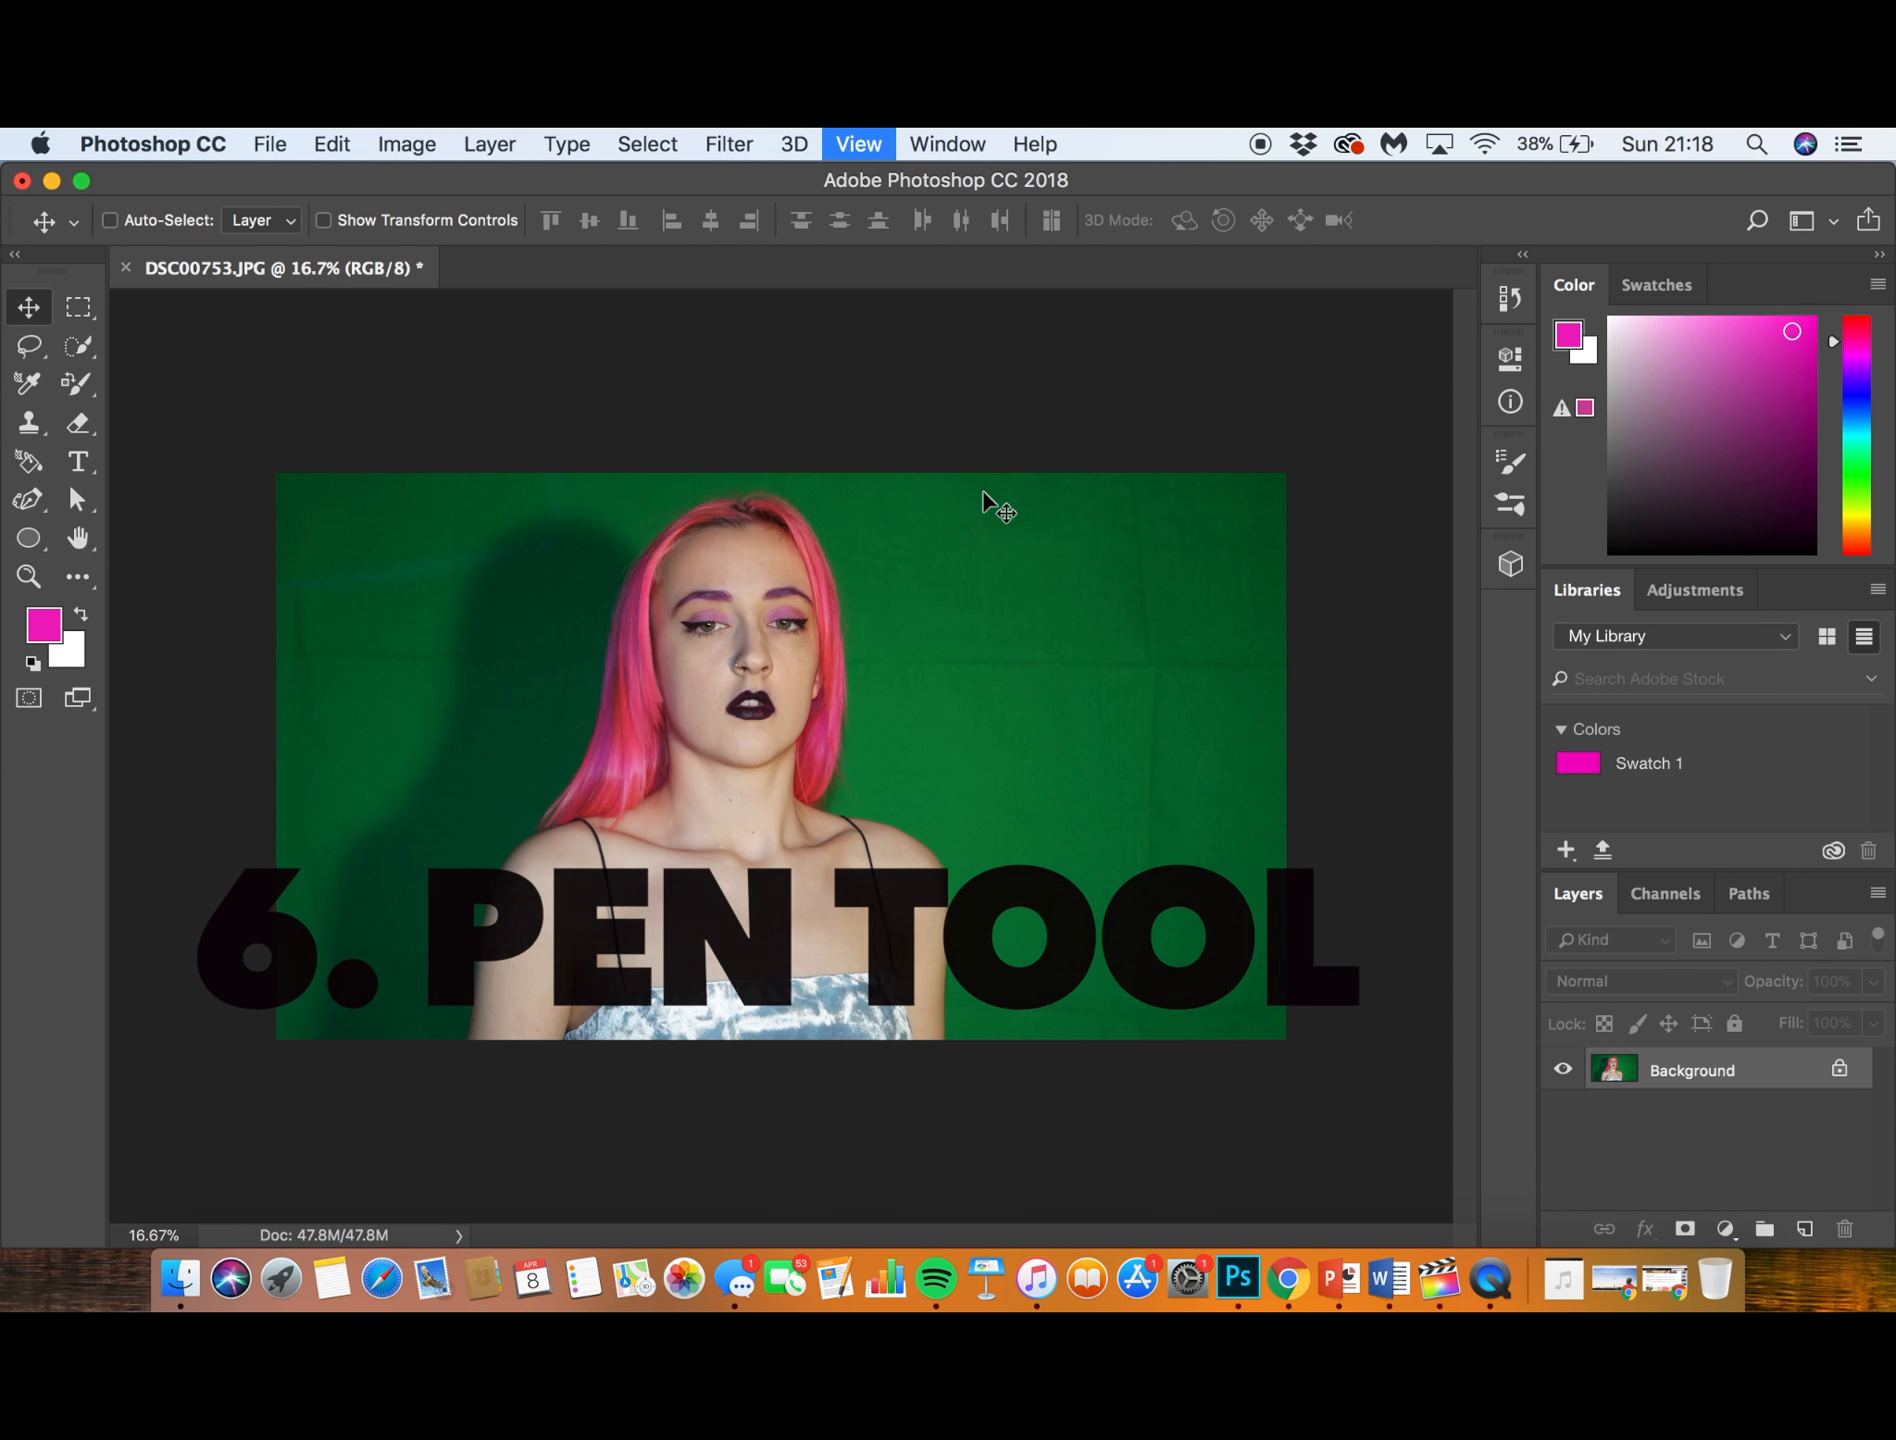
{"action": "key", "text": "super+plus"}
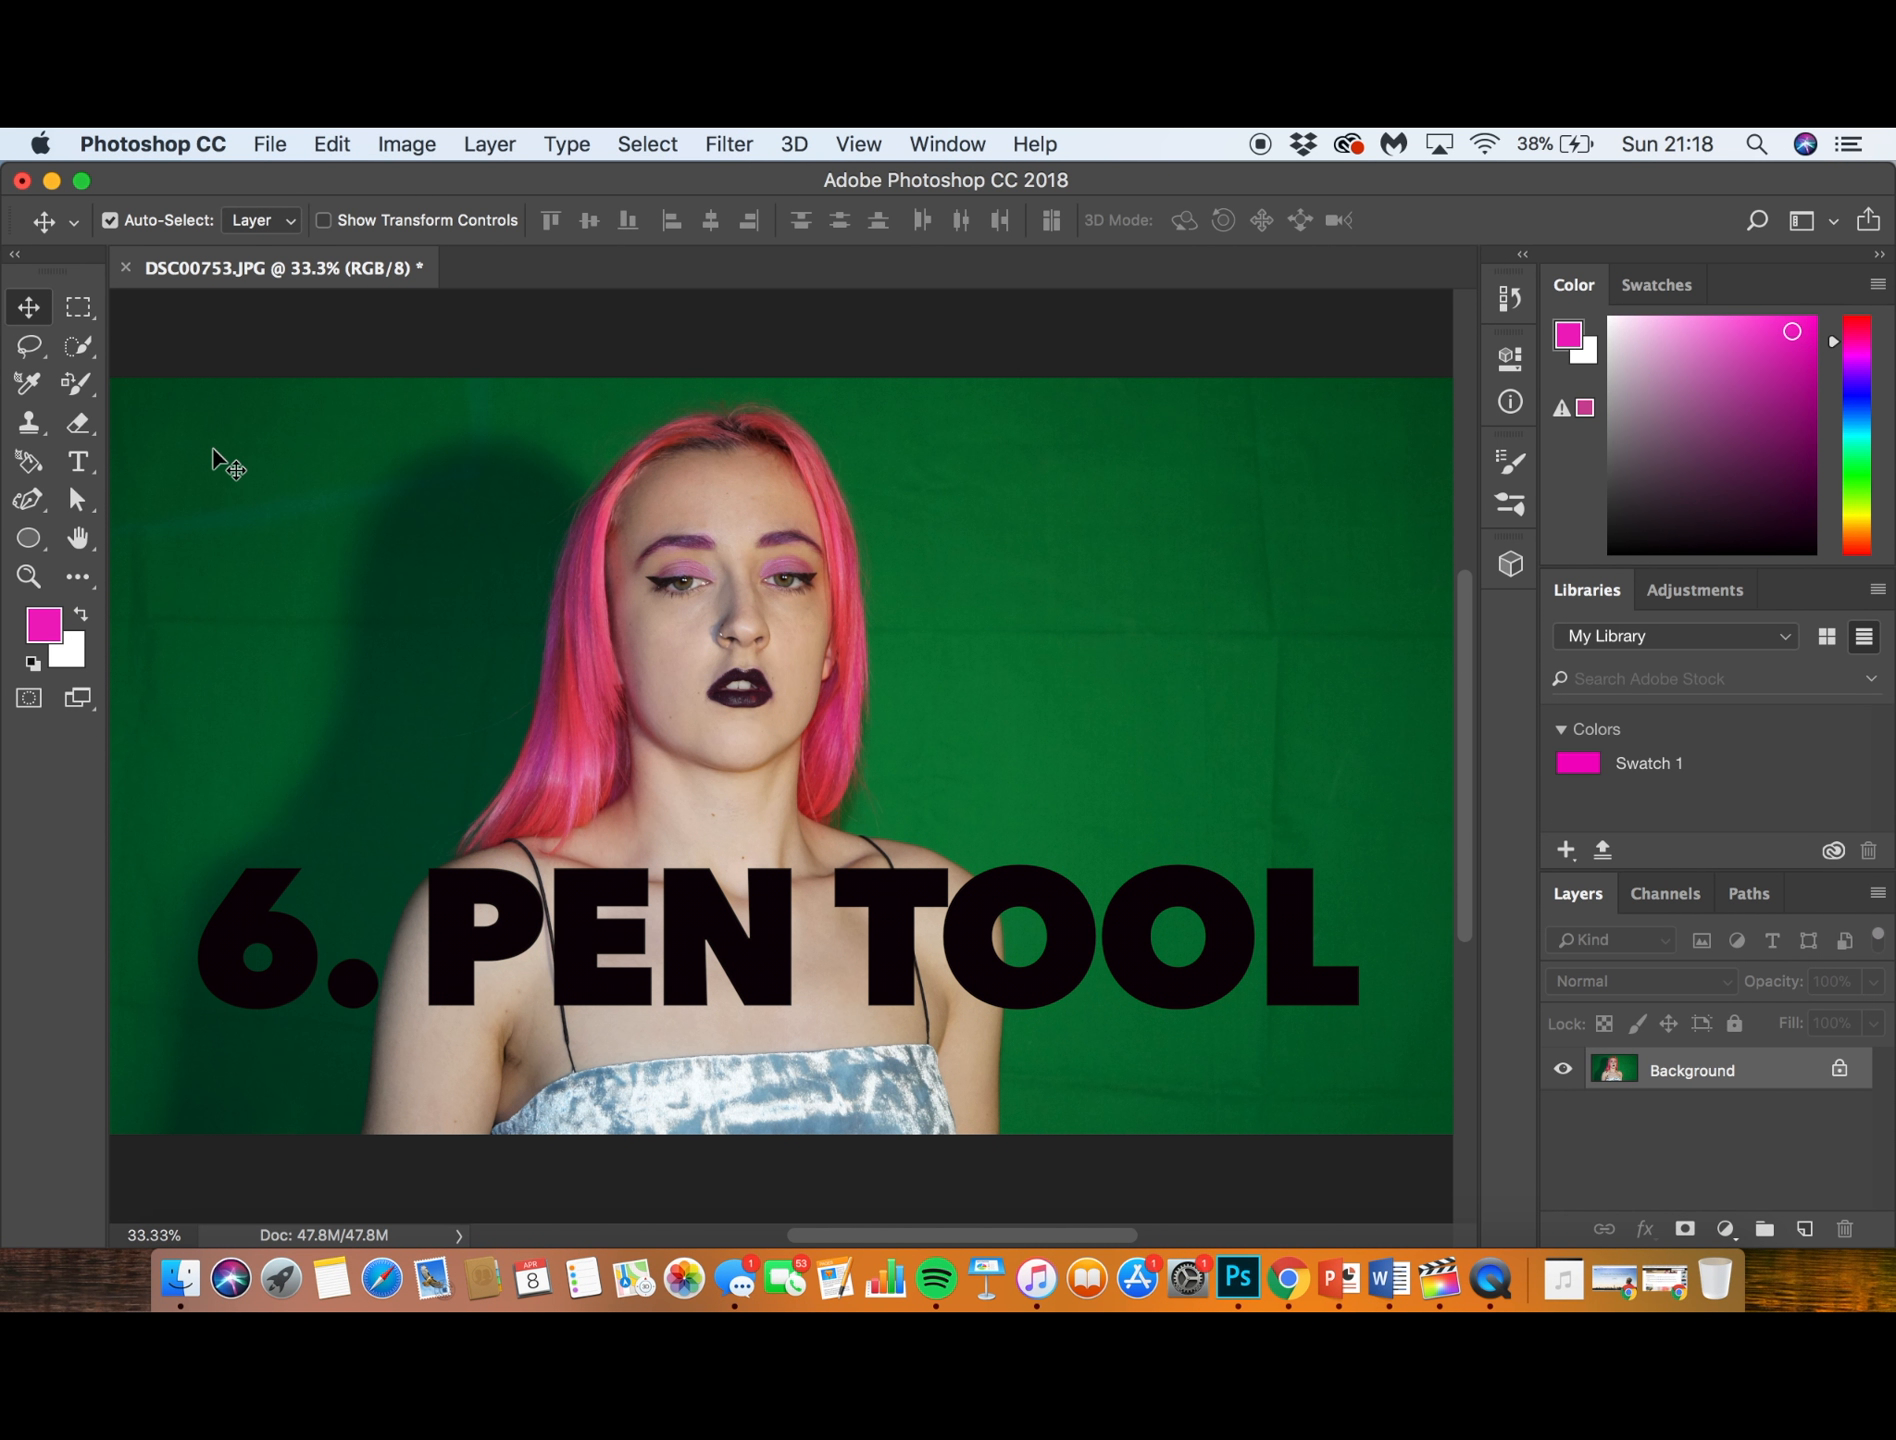
{"action": "left_click", "coordinate": [47, 499]}
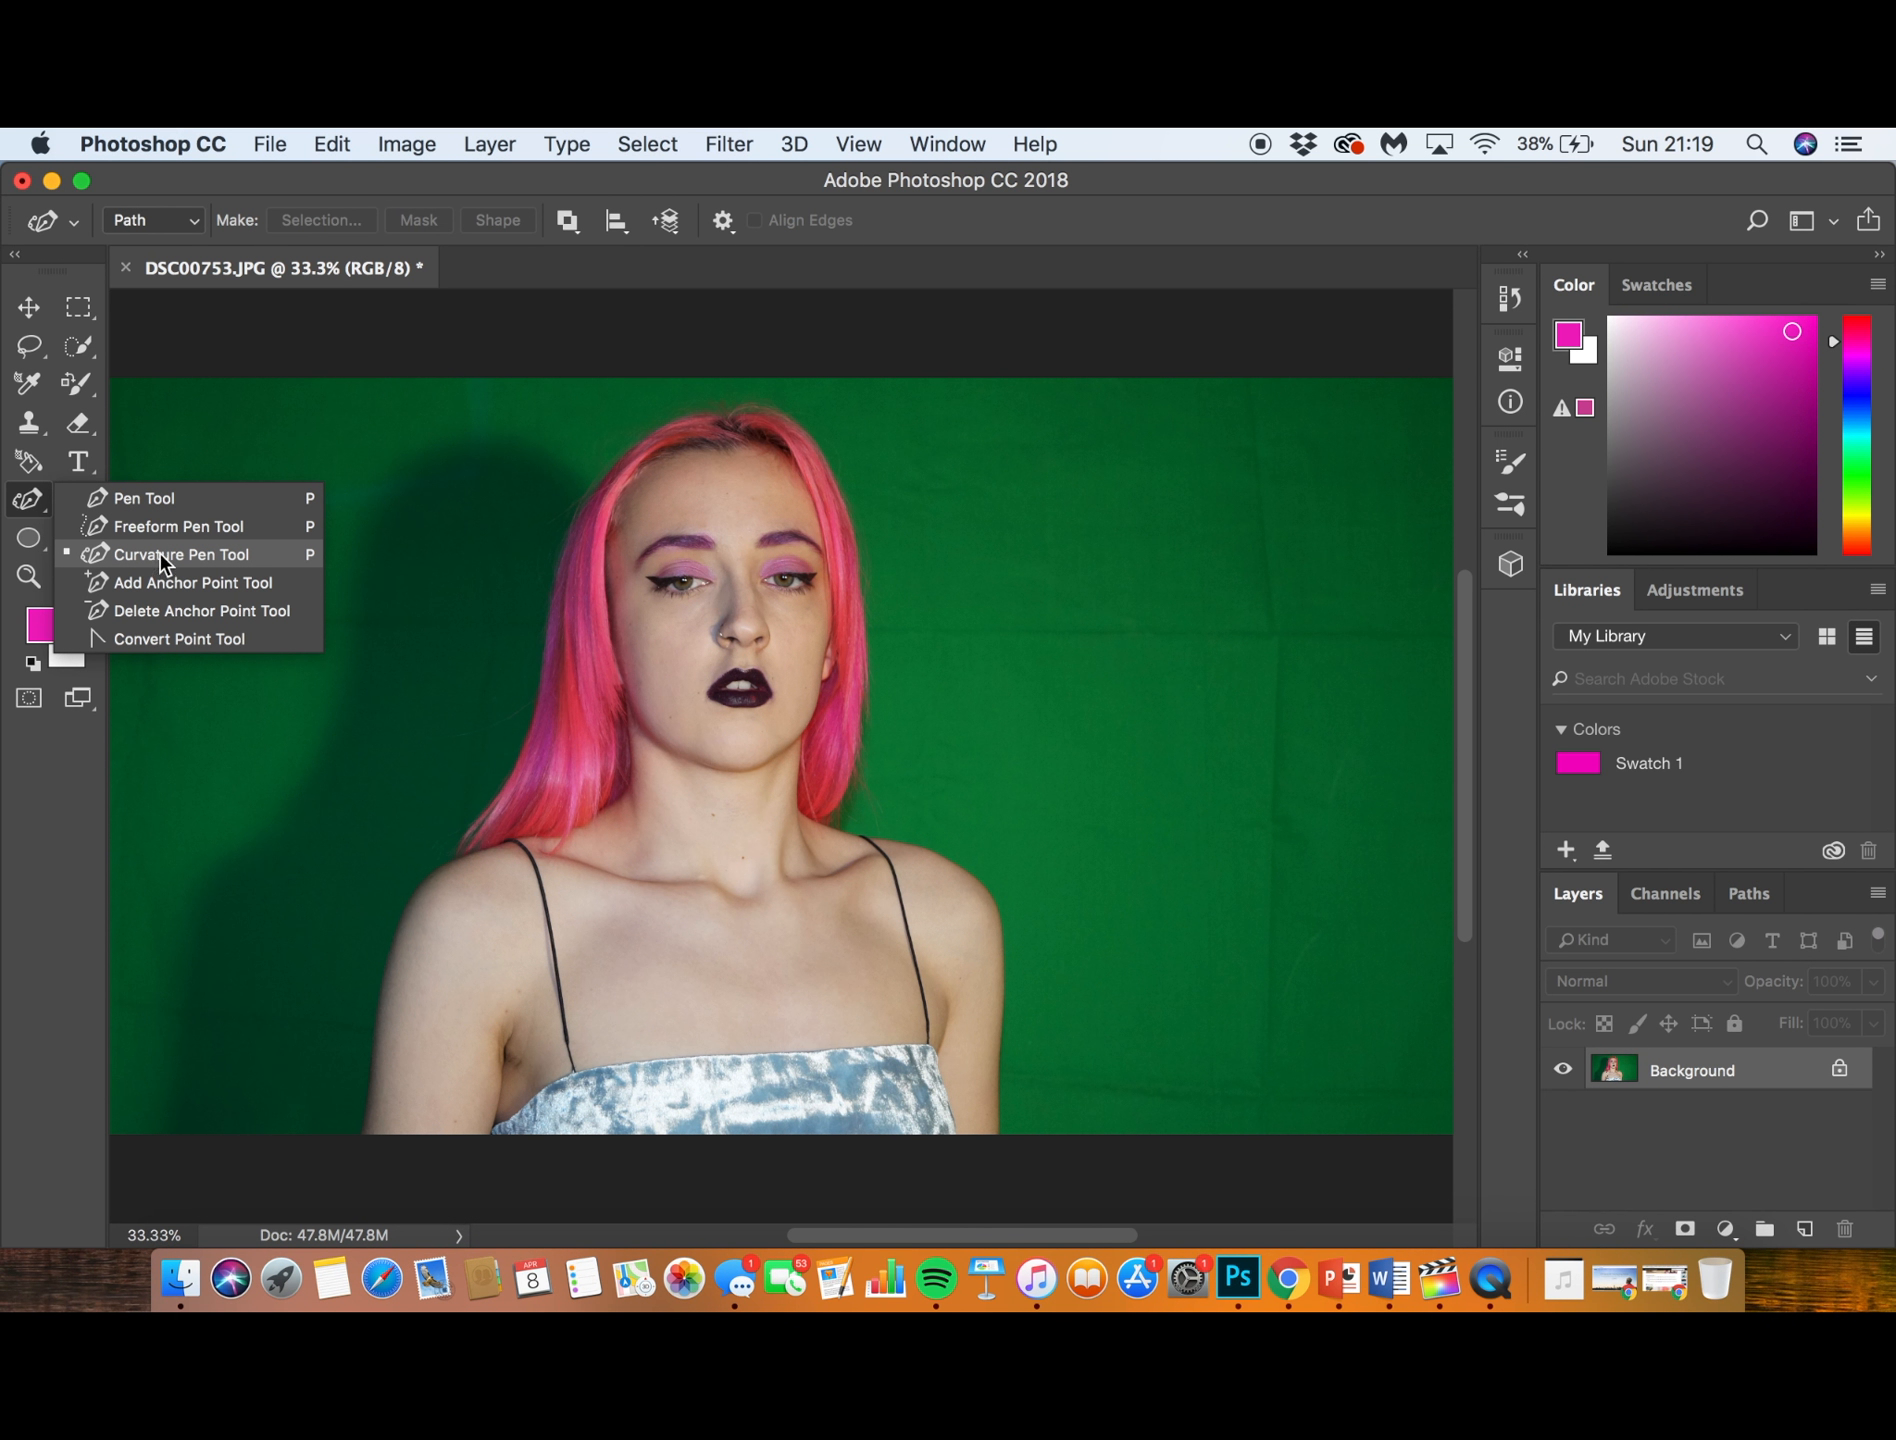
{"action": "left_click", "coordinate": [132, 500]}
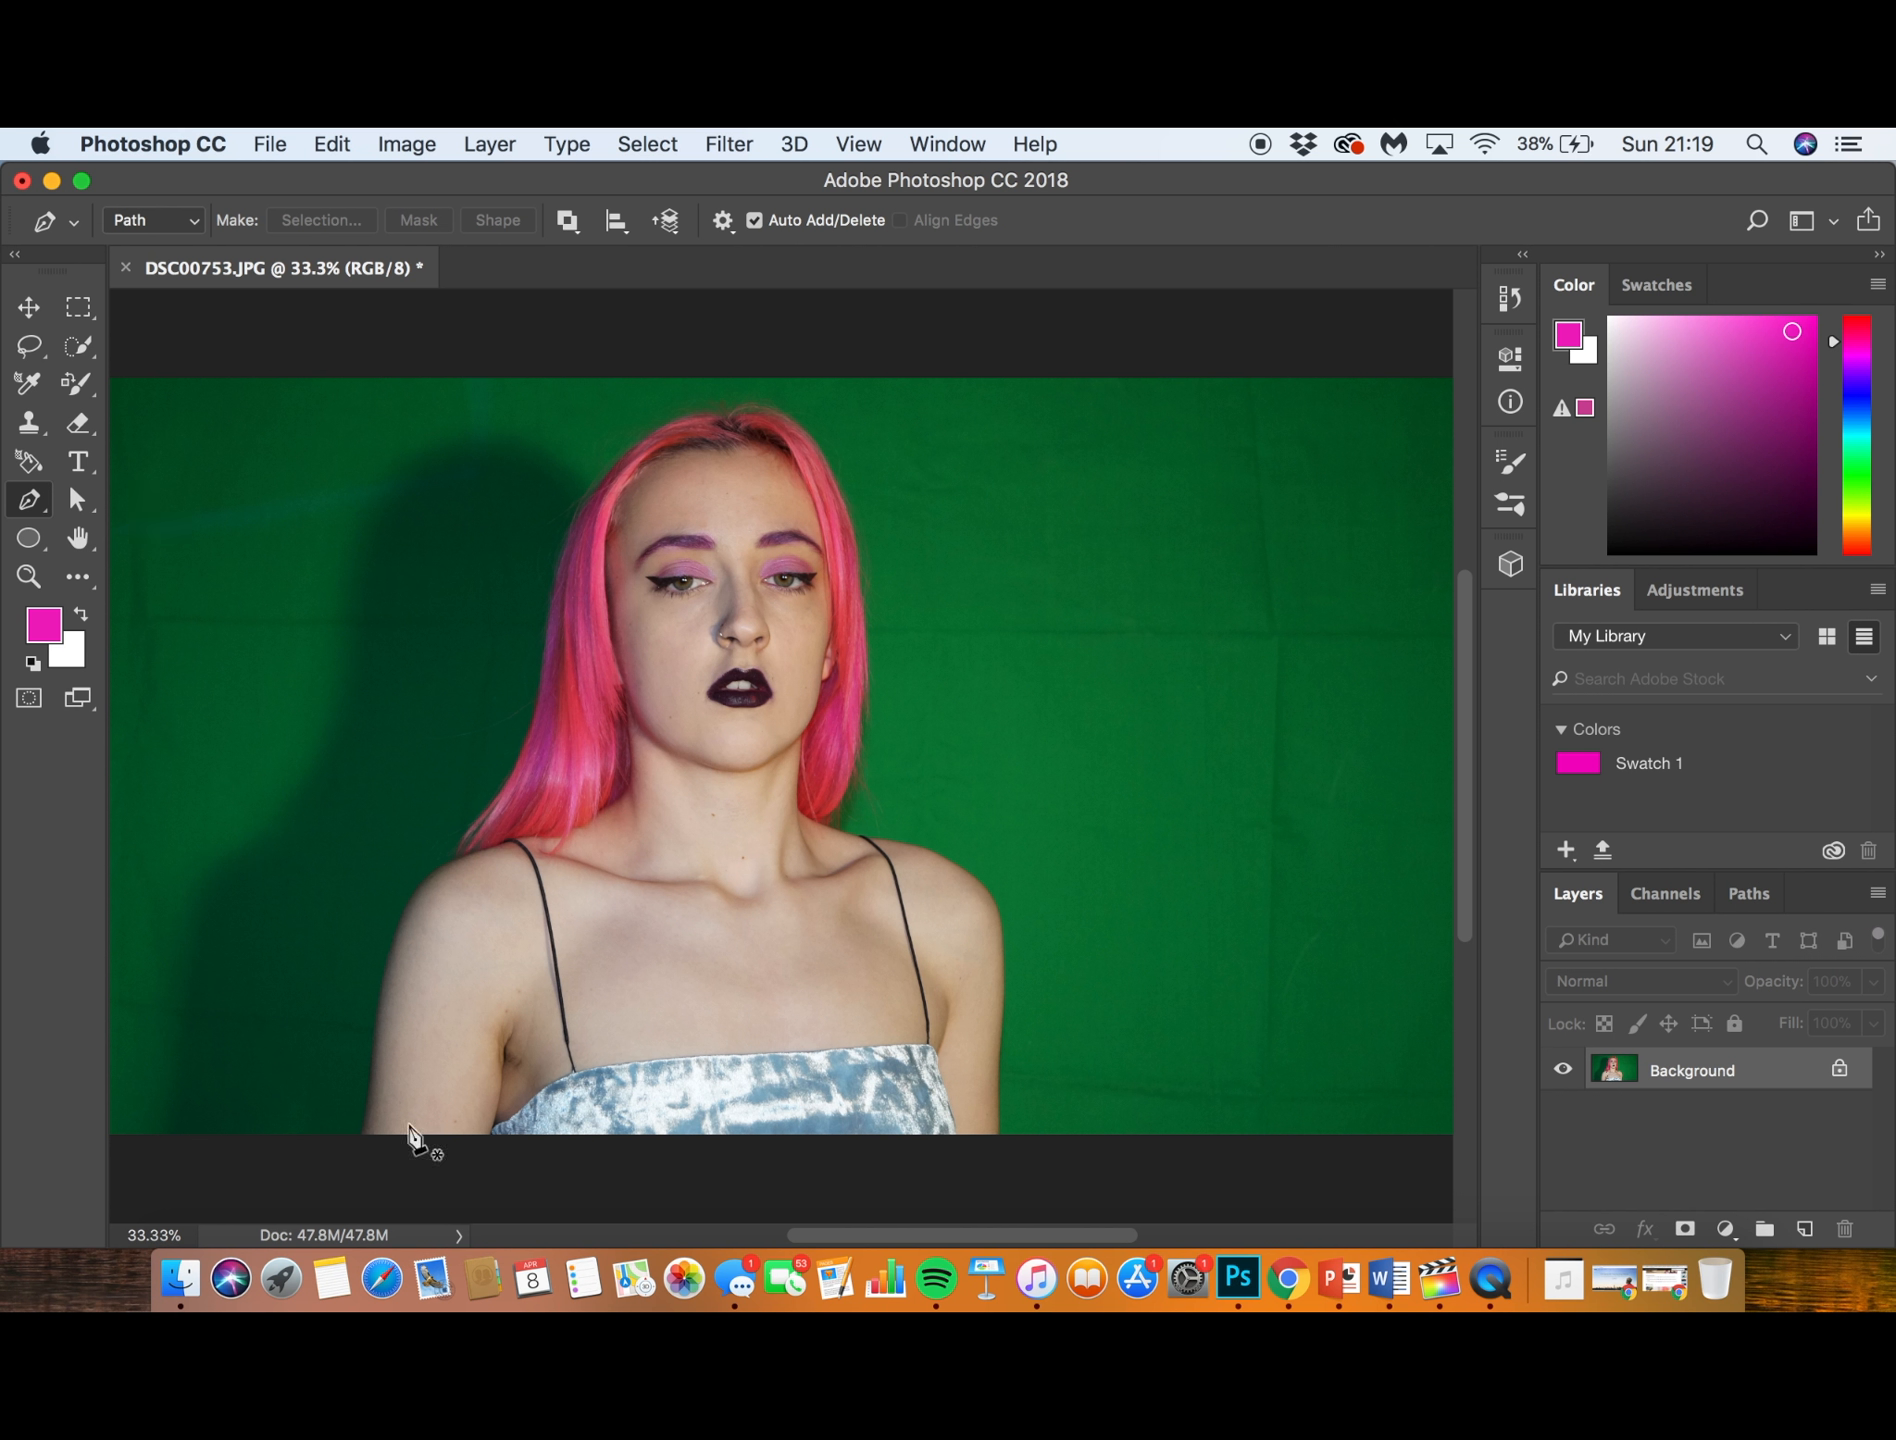
{"action": "key", "text": "super+equal"}
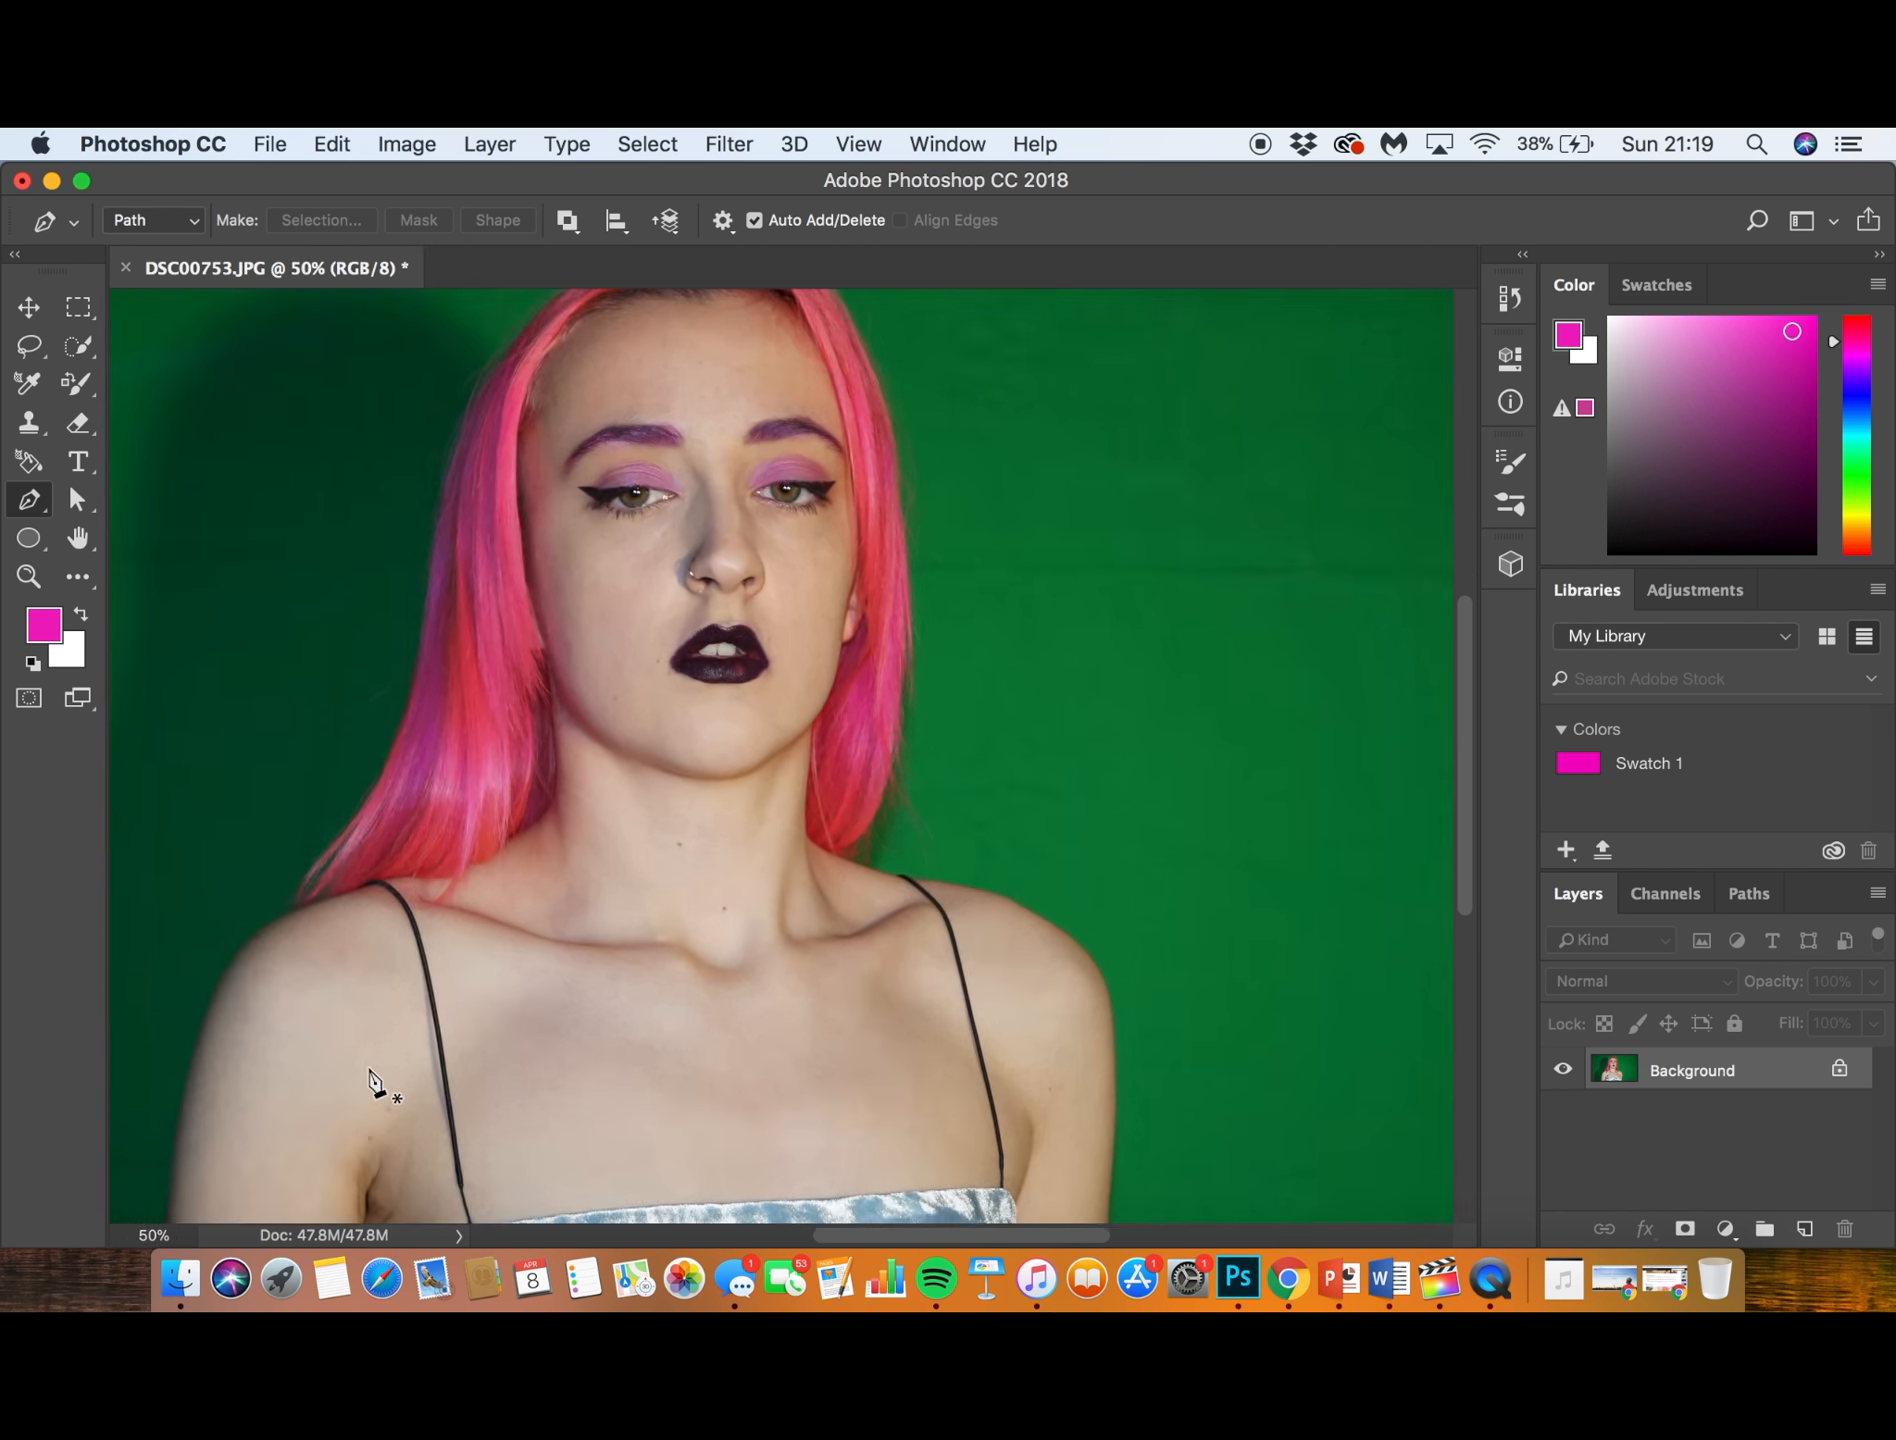
- Trace the outer edge of the subject's arm with straight Pen Tool anchor points, from the photo's lower edge up towards the shoulder
{"action": "scroll", "coordinate": [372, 1080], "scroll_direction": "down", "scroll_amount": 10}
{"action": "scroll", "coordinate": [372, 1080], "scroll_direction": "up", "scroll_amount": 10}
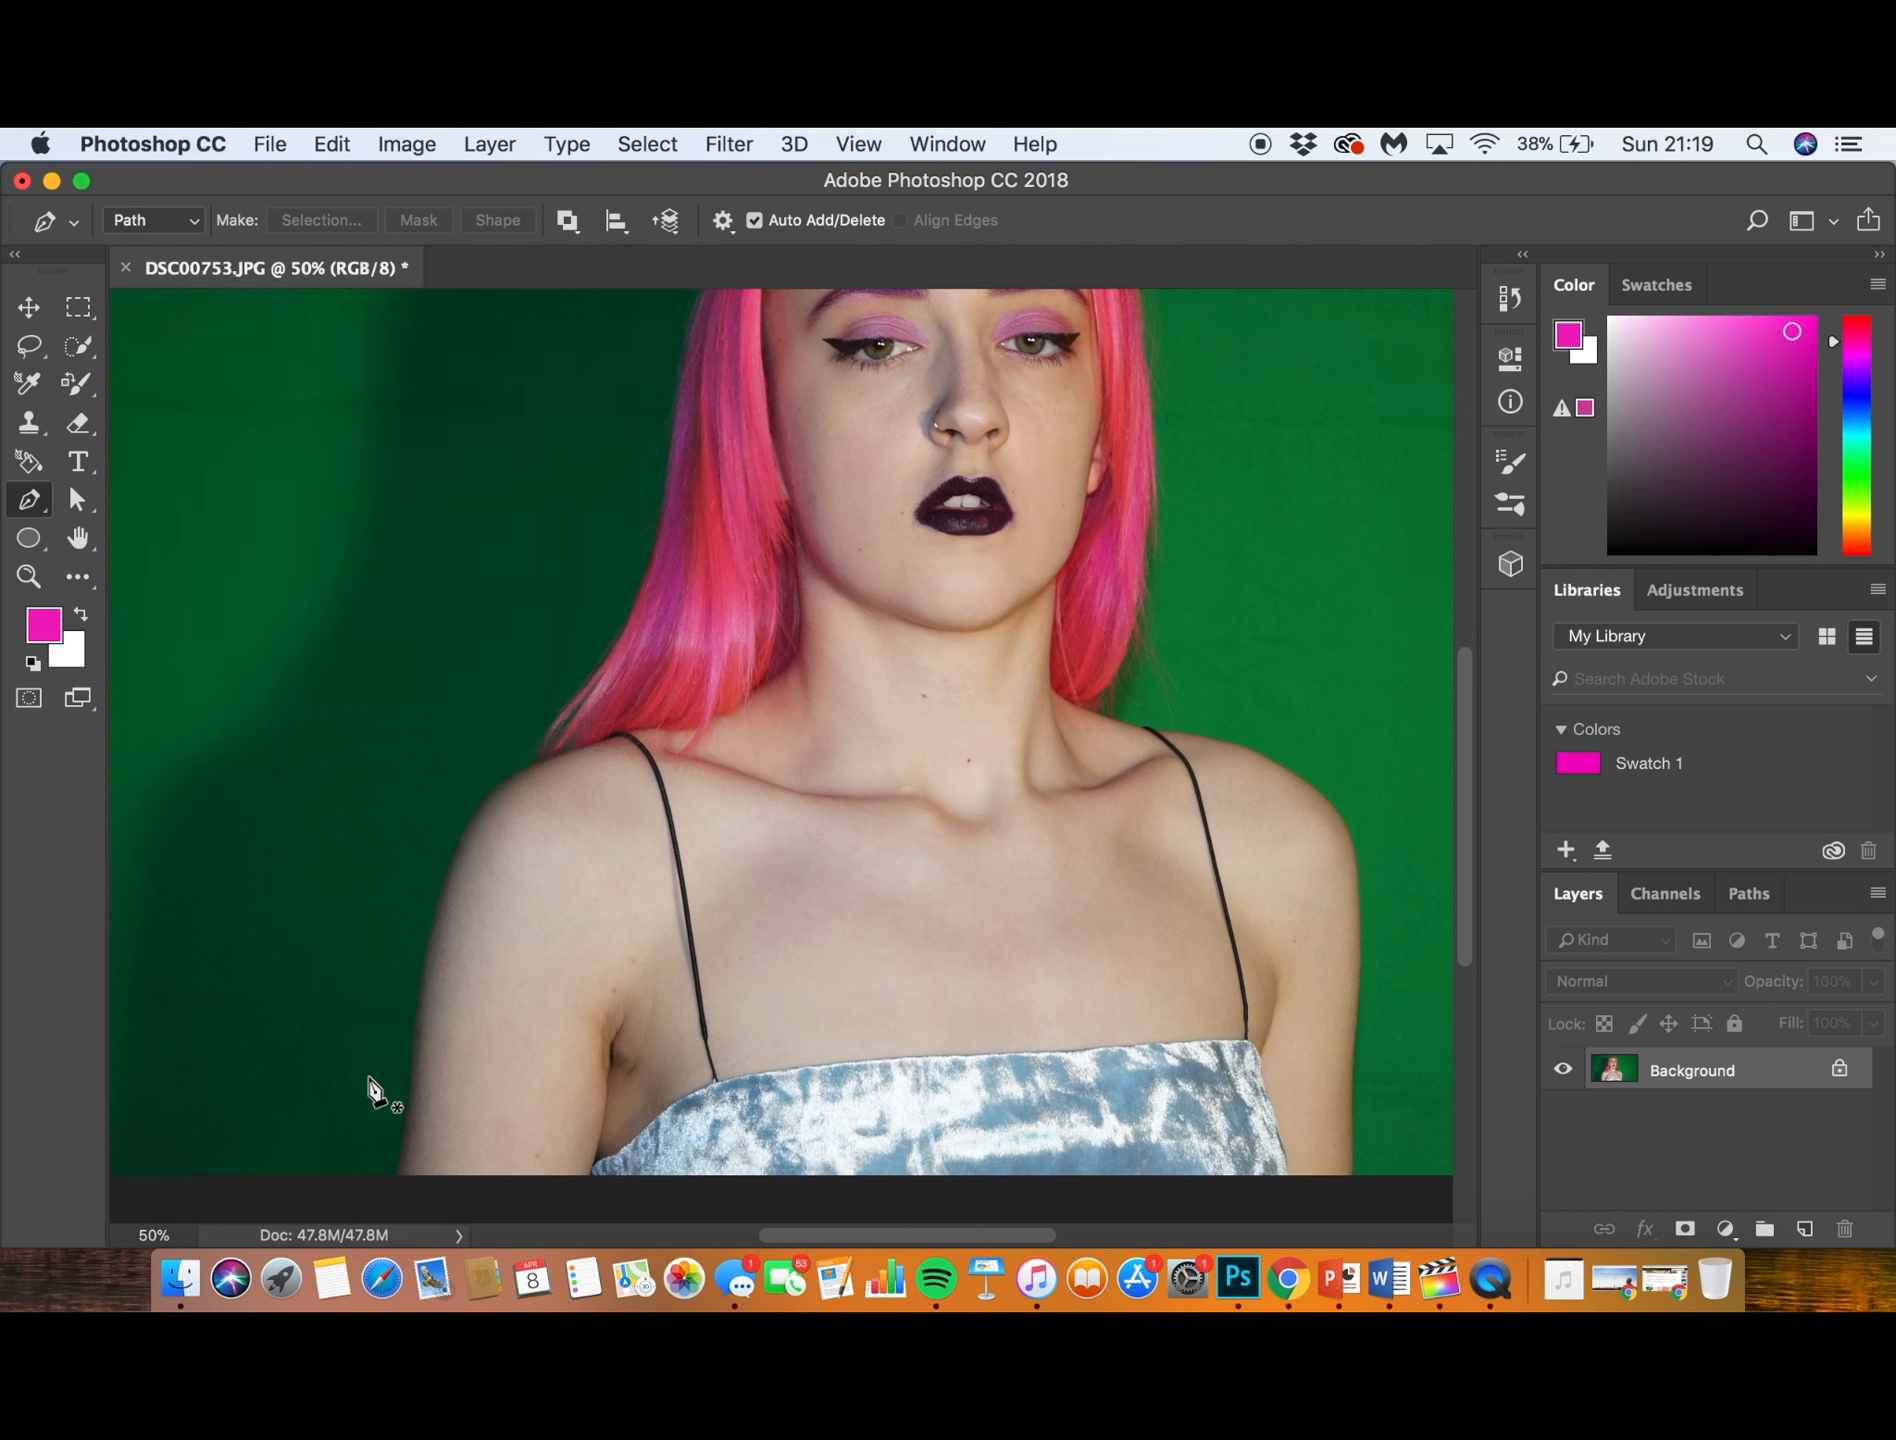
{"action": "left_click", "coordinate": [393, 1176]}
{"action": "left_click", "coordinate": [403, 1128]}
{"action": "left_click", "coordinate": [411, 1050]}
{"action": "left_click", "coordinate": [420, 991]}
{"action": "left_click", "coordinate": [436, 908]}
{"action": "left_click", "coordinate": [462, 836]}
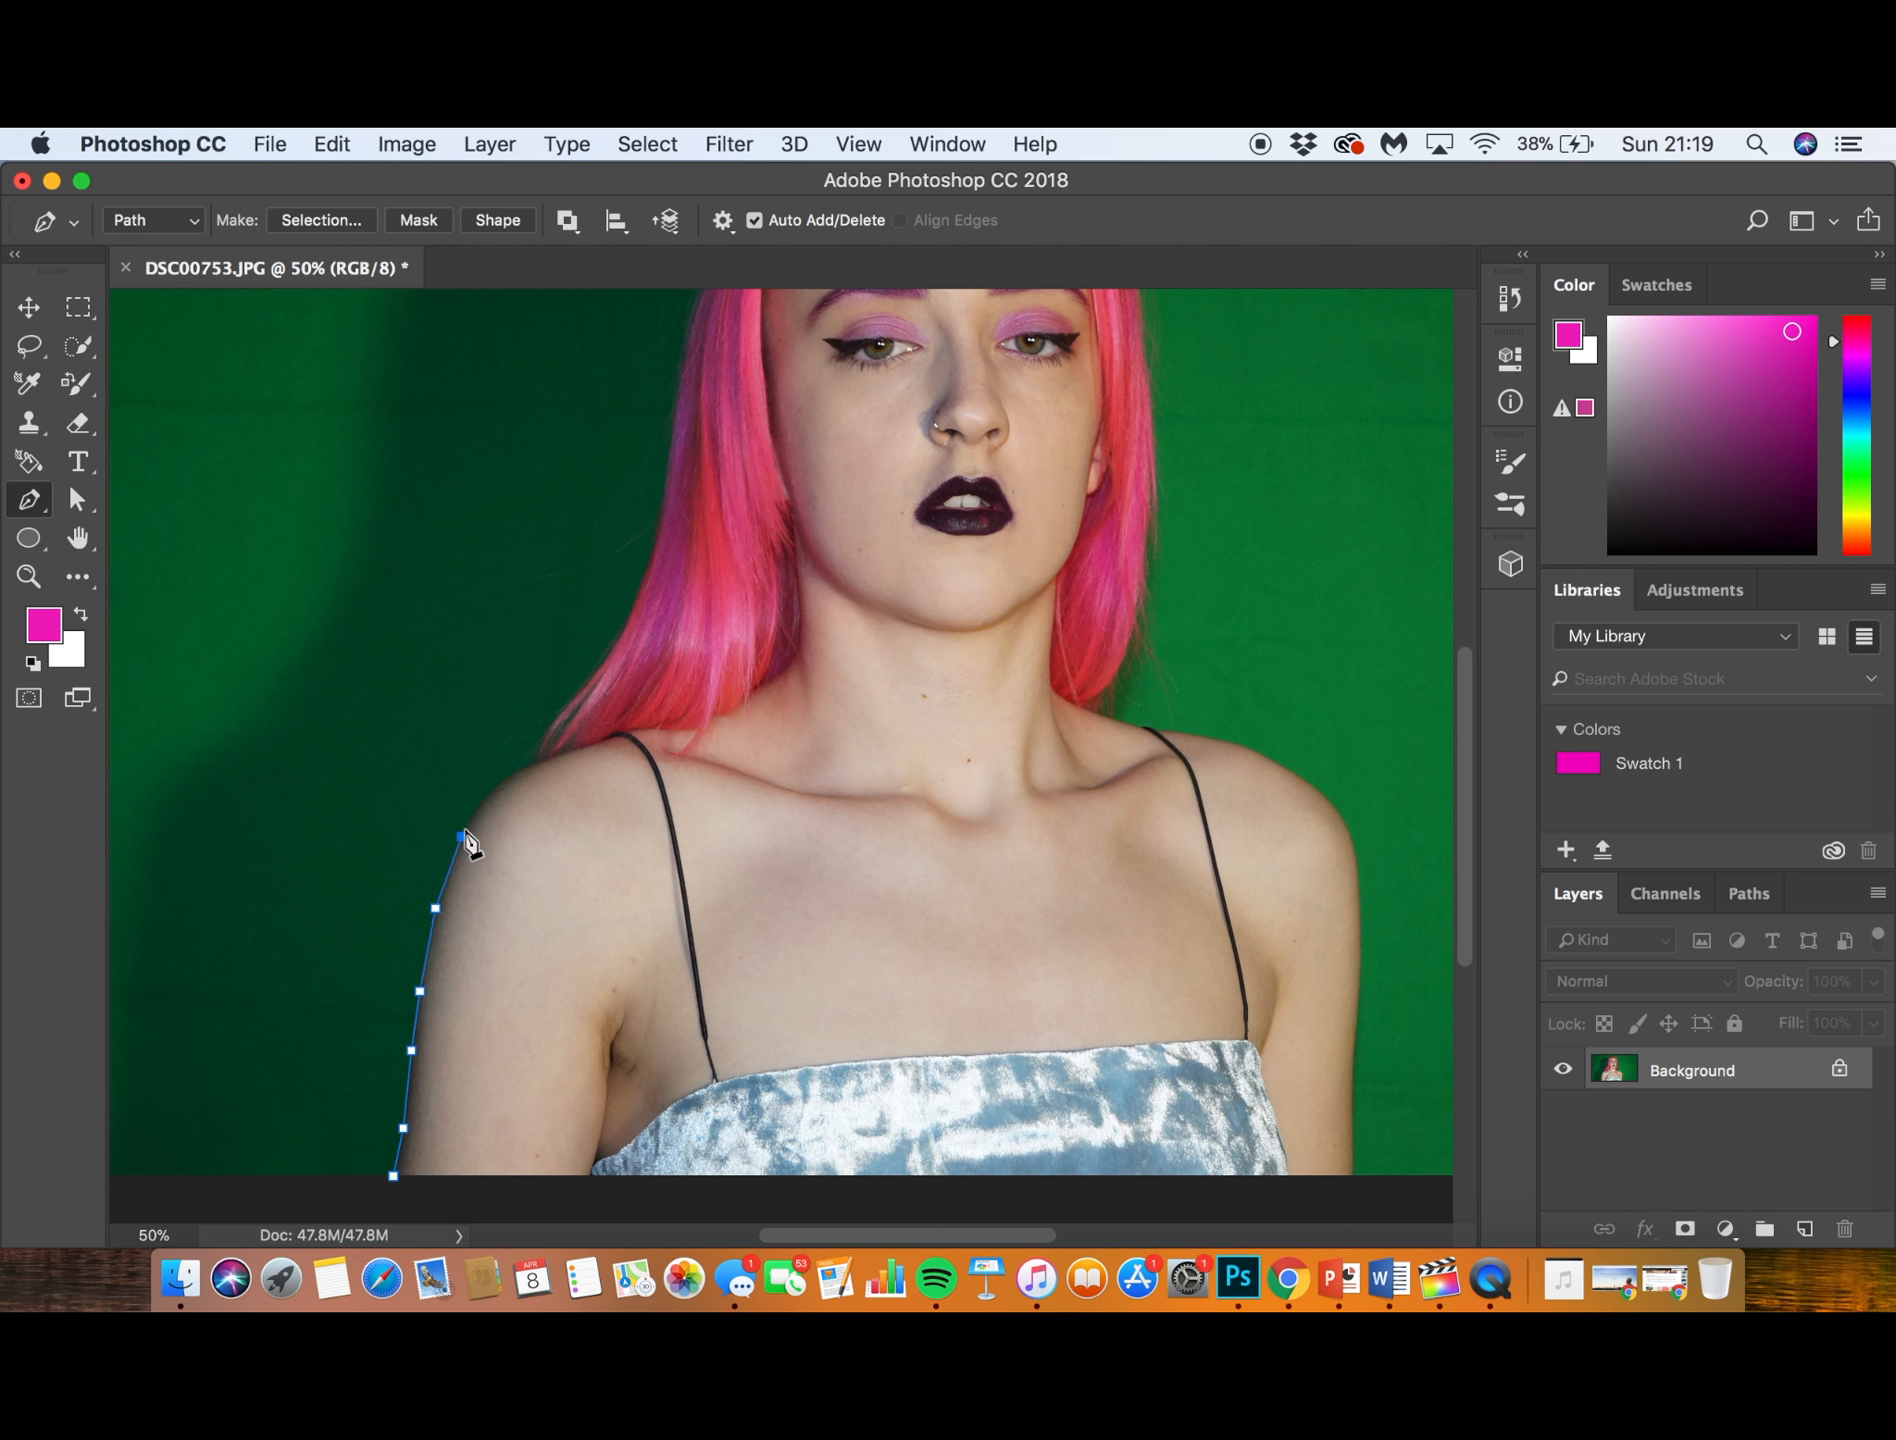
- Continue the pen path over the shoulder and up along the outer edge of the pink hair
{"action": "left_click", "coordinate": [499, 781]}
{"action": "left_click", "coordinate": [536, 762]}
{"action": "left_click", "coordinate": [553, 720]}
{"action": "left_click", "coordinate": [586, 677]}
{"action": "left_click", "coordinate": [619, 632]}
{"action": "left_click", "coordinate": [646, 570]}
{"action": "key", "text": "super+minus"}
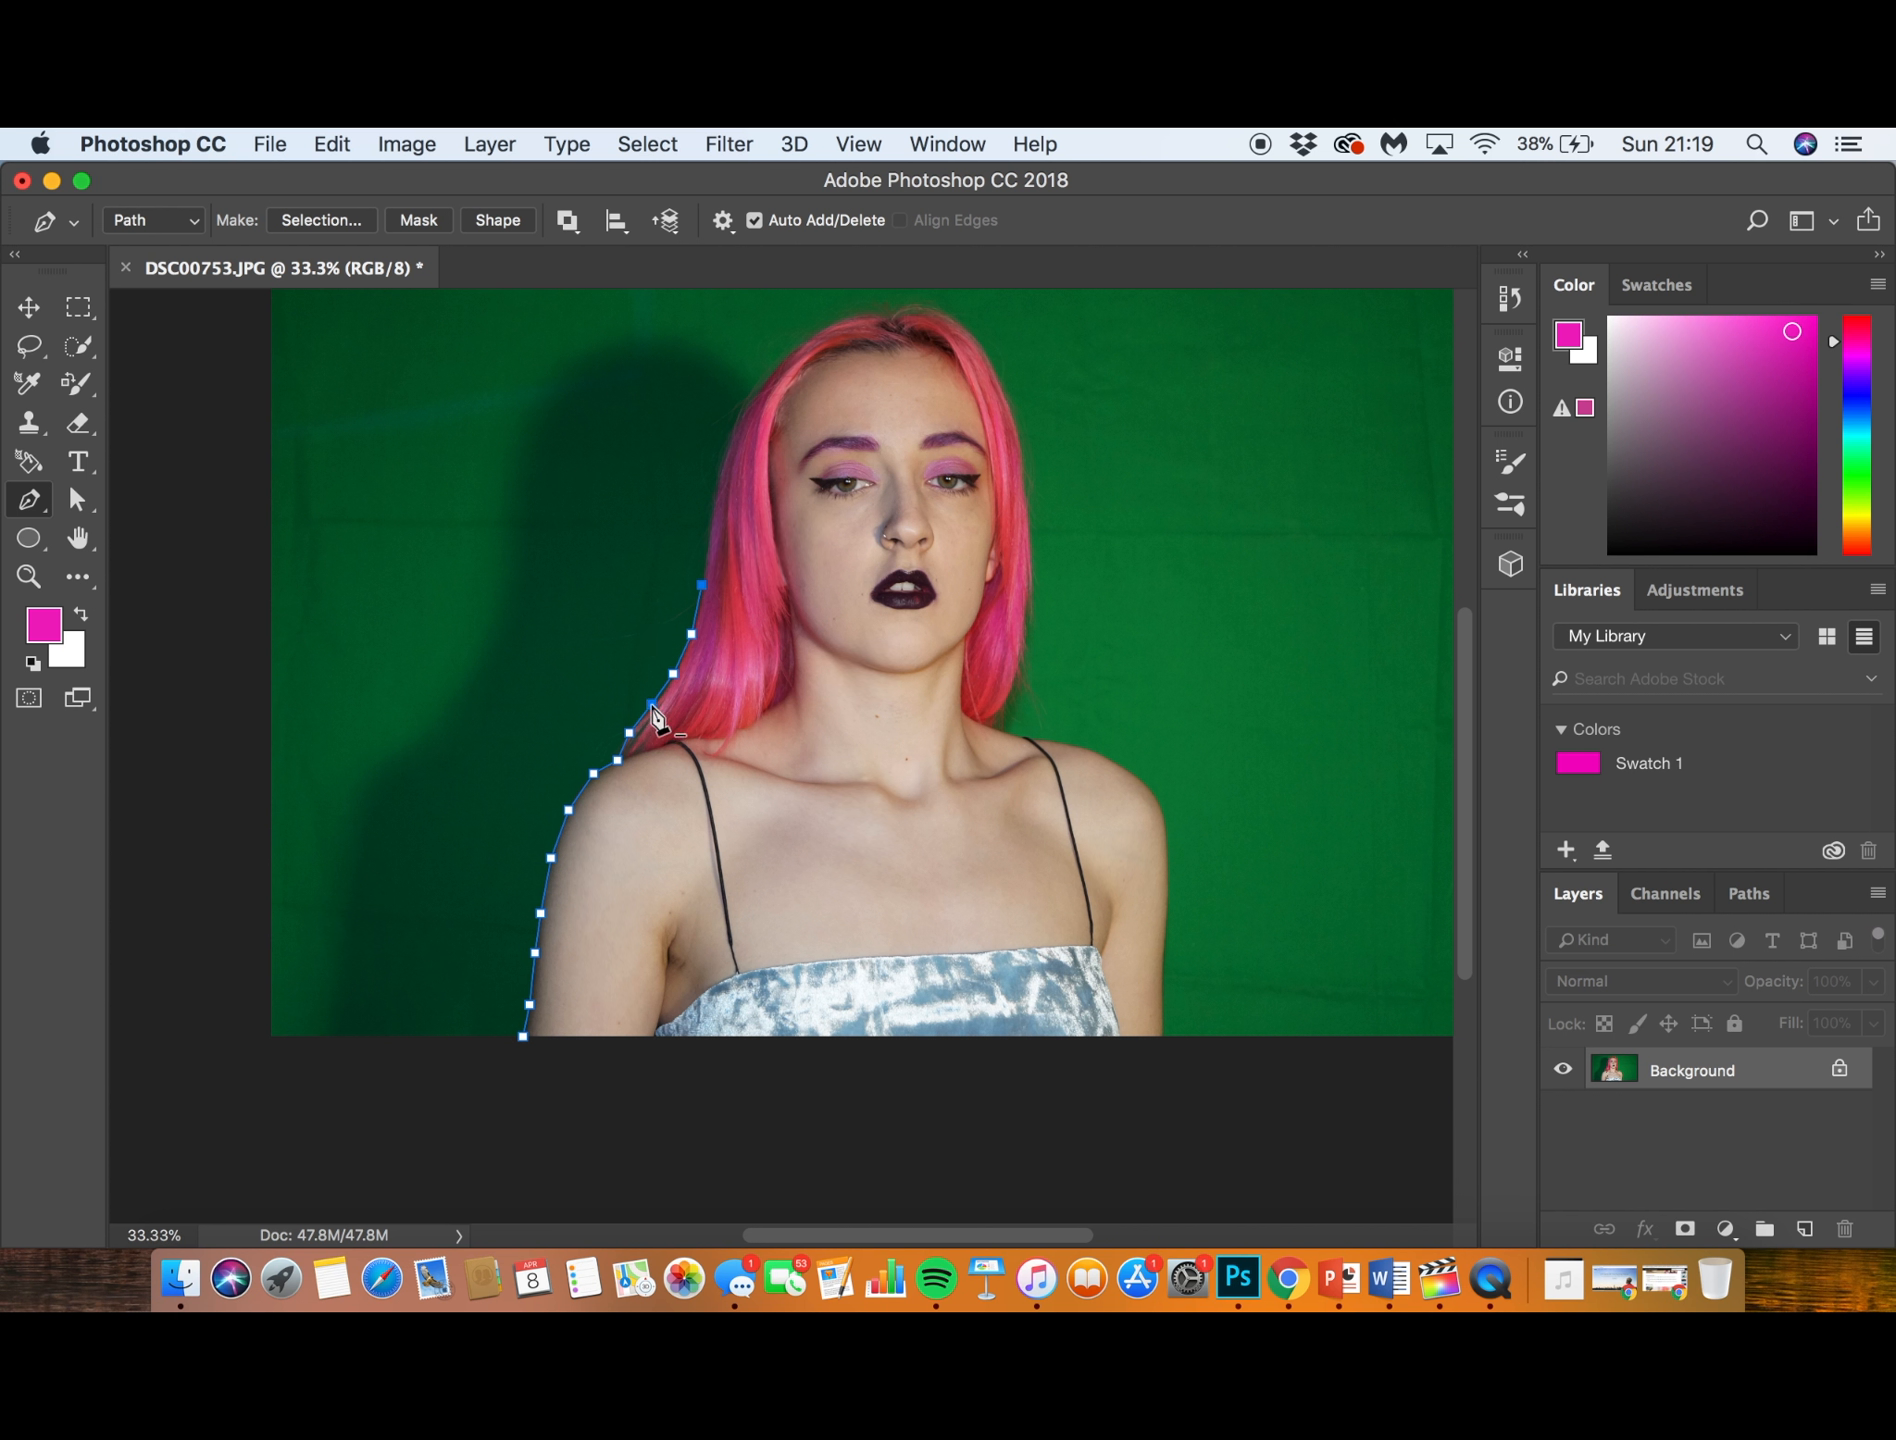
- Discard the pen path by restoring the original DSC00753.JPG snapshot in the history
{"action": "left_click", "coordinate": [334, 142]}
{"action": "key", "text": "Right"}
{"action": "left_click", "coordinate": [1510, 297]}
{"action": "left_click", "coordinate": [1510, 297]}
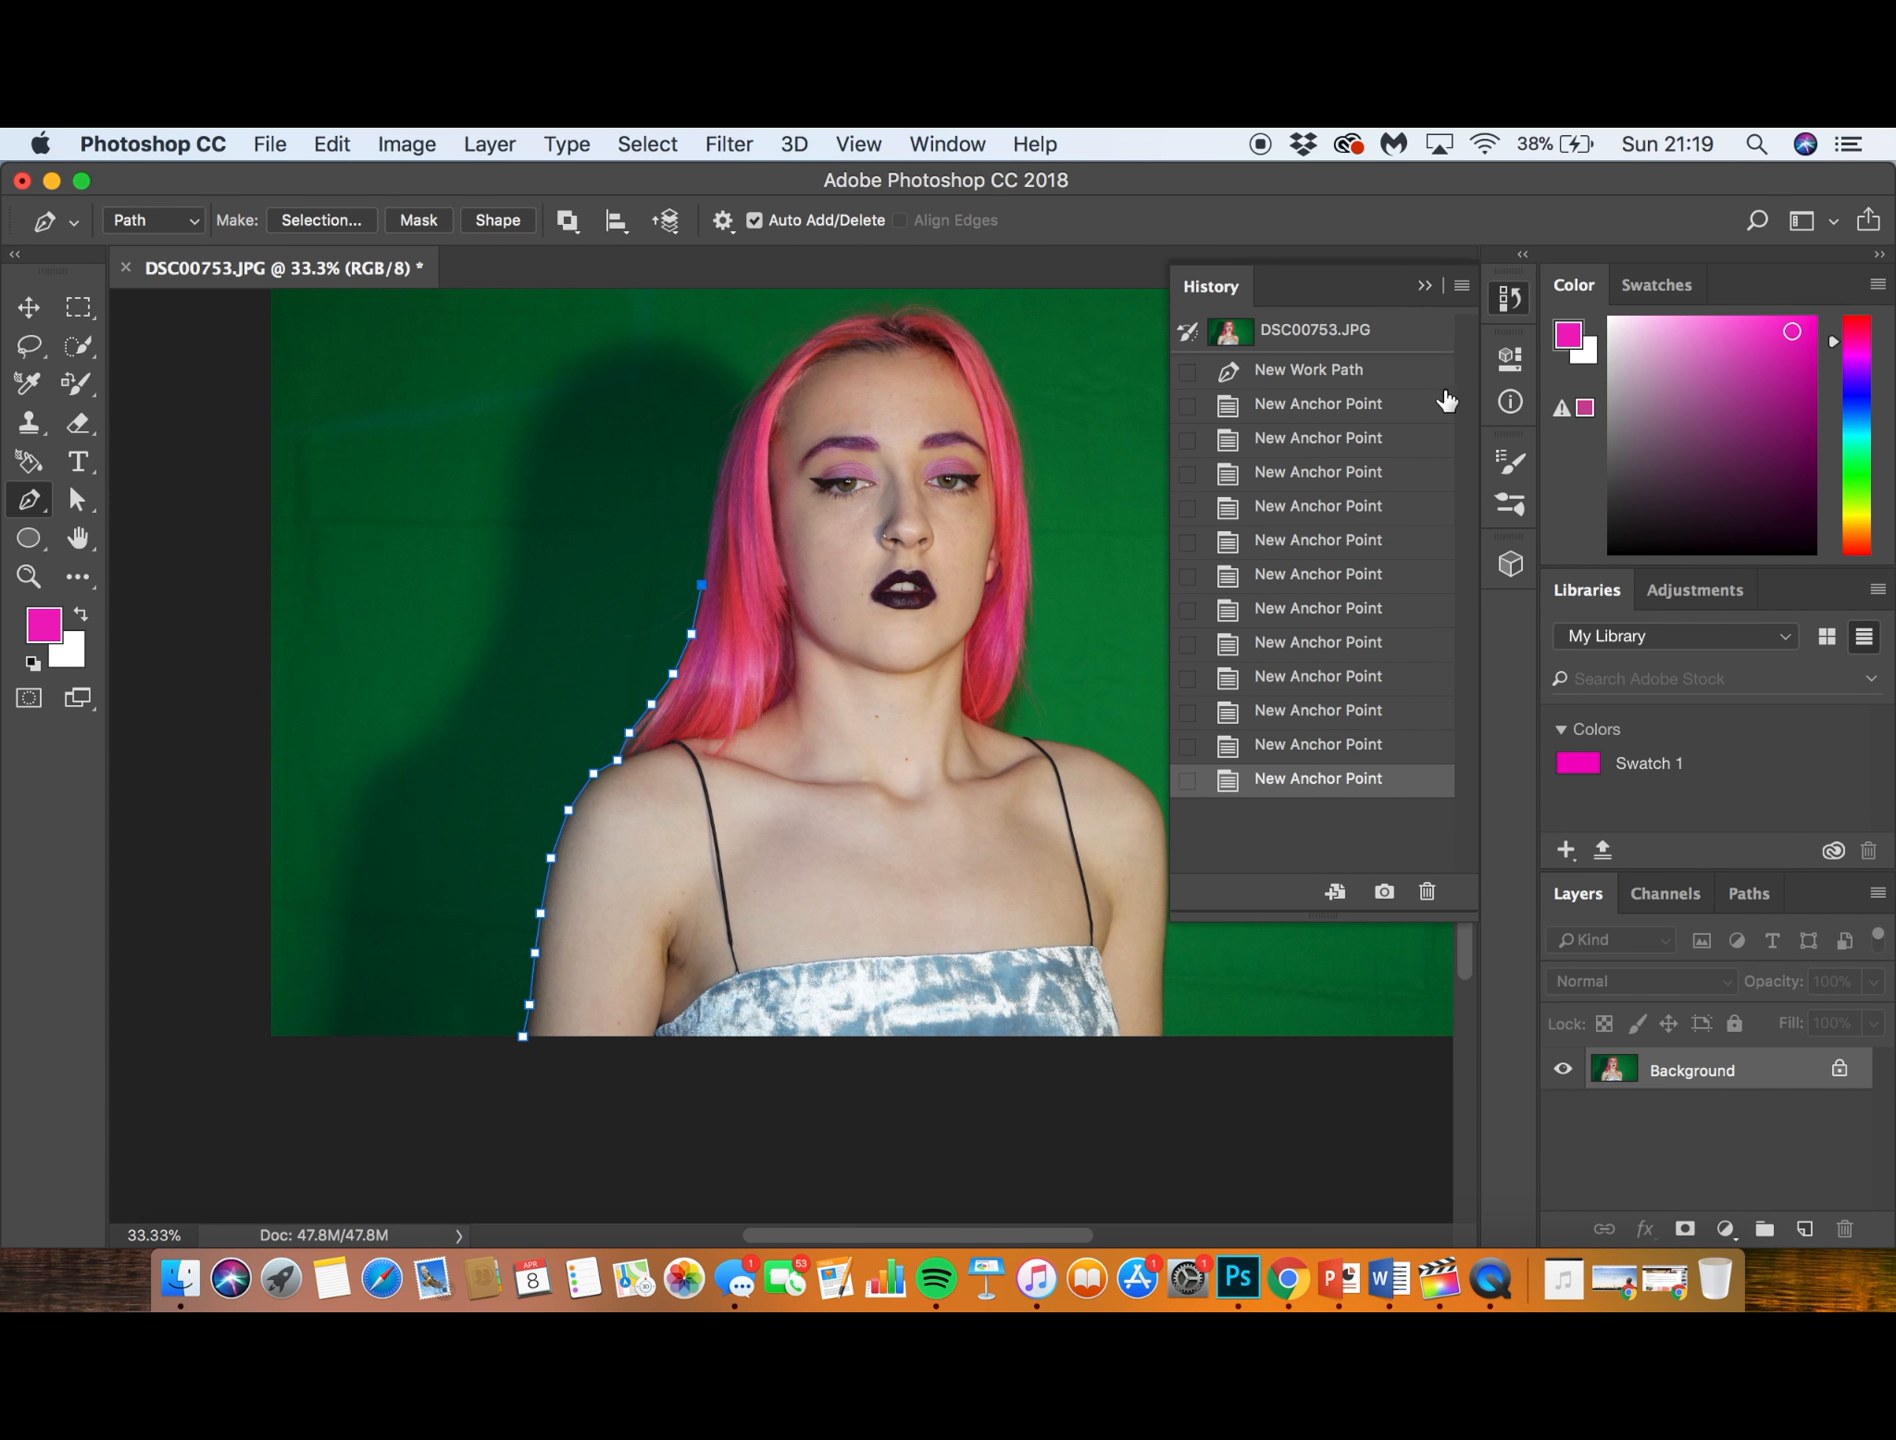
{"action": "left_click", "coordinate": [1321, 405]}
{"action": "left_click", "coordinate": [1310, 371]}
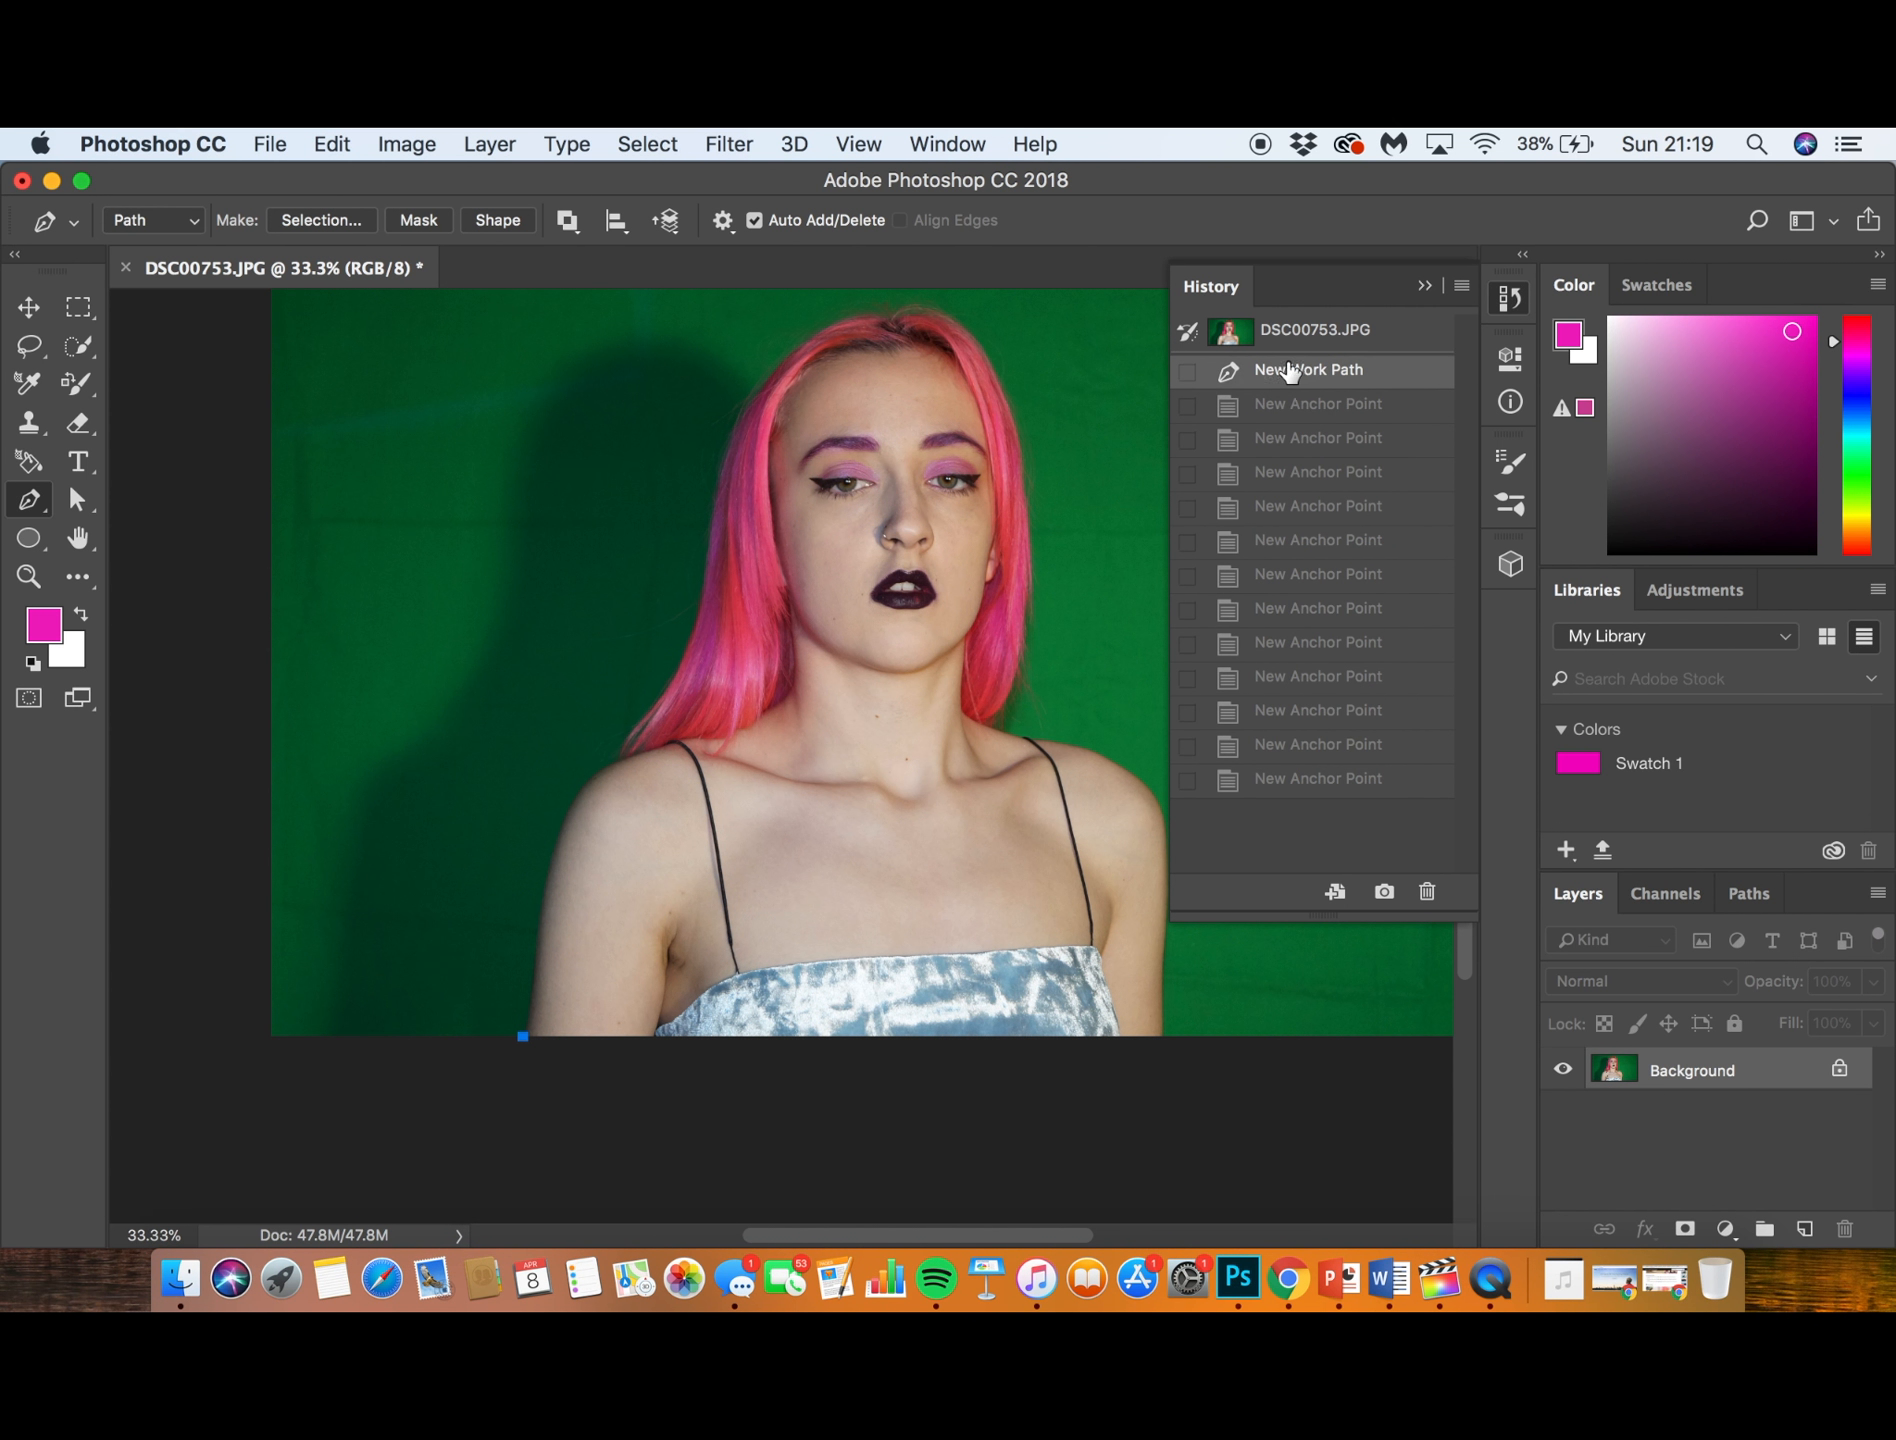
{"action": "left_click", "coordinate": [1306, 330]}
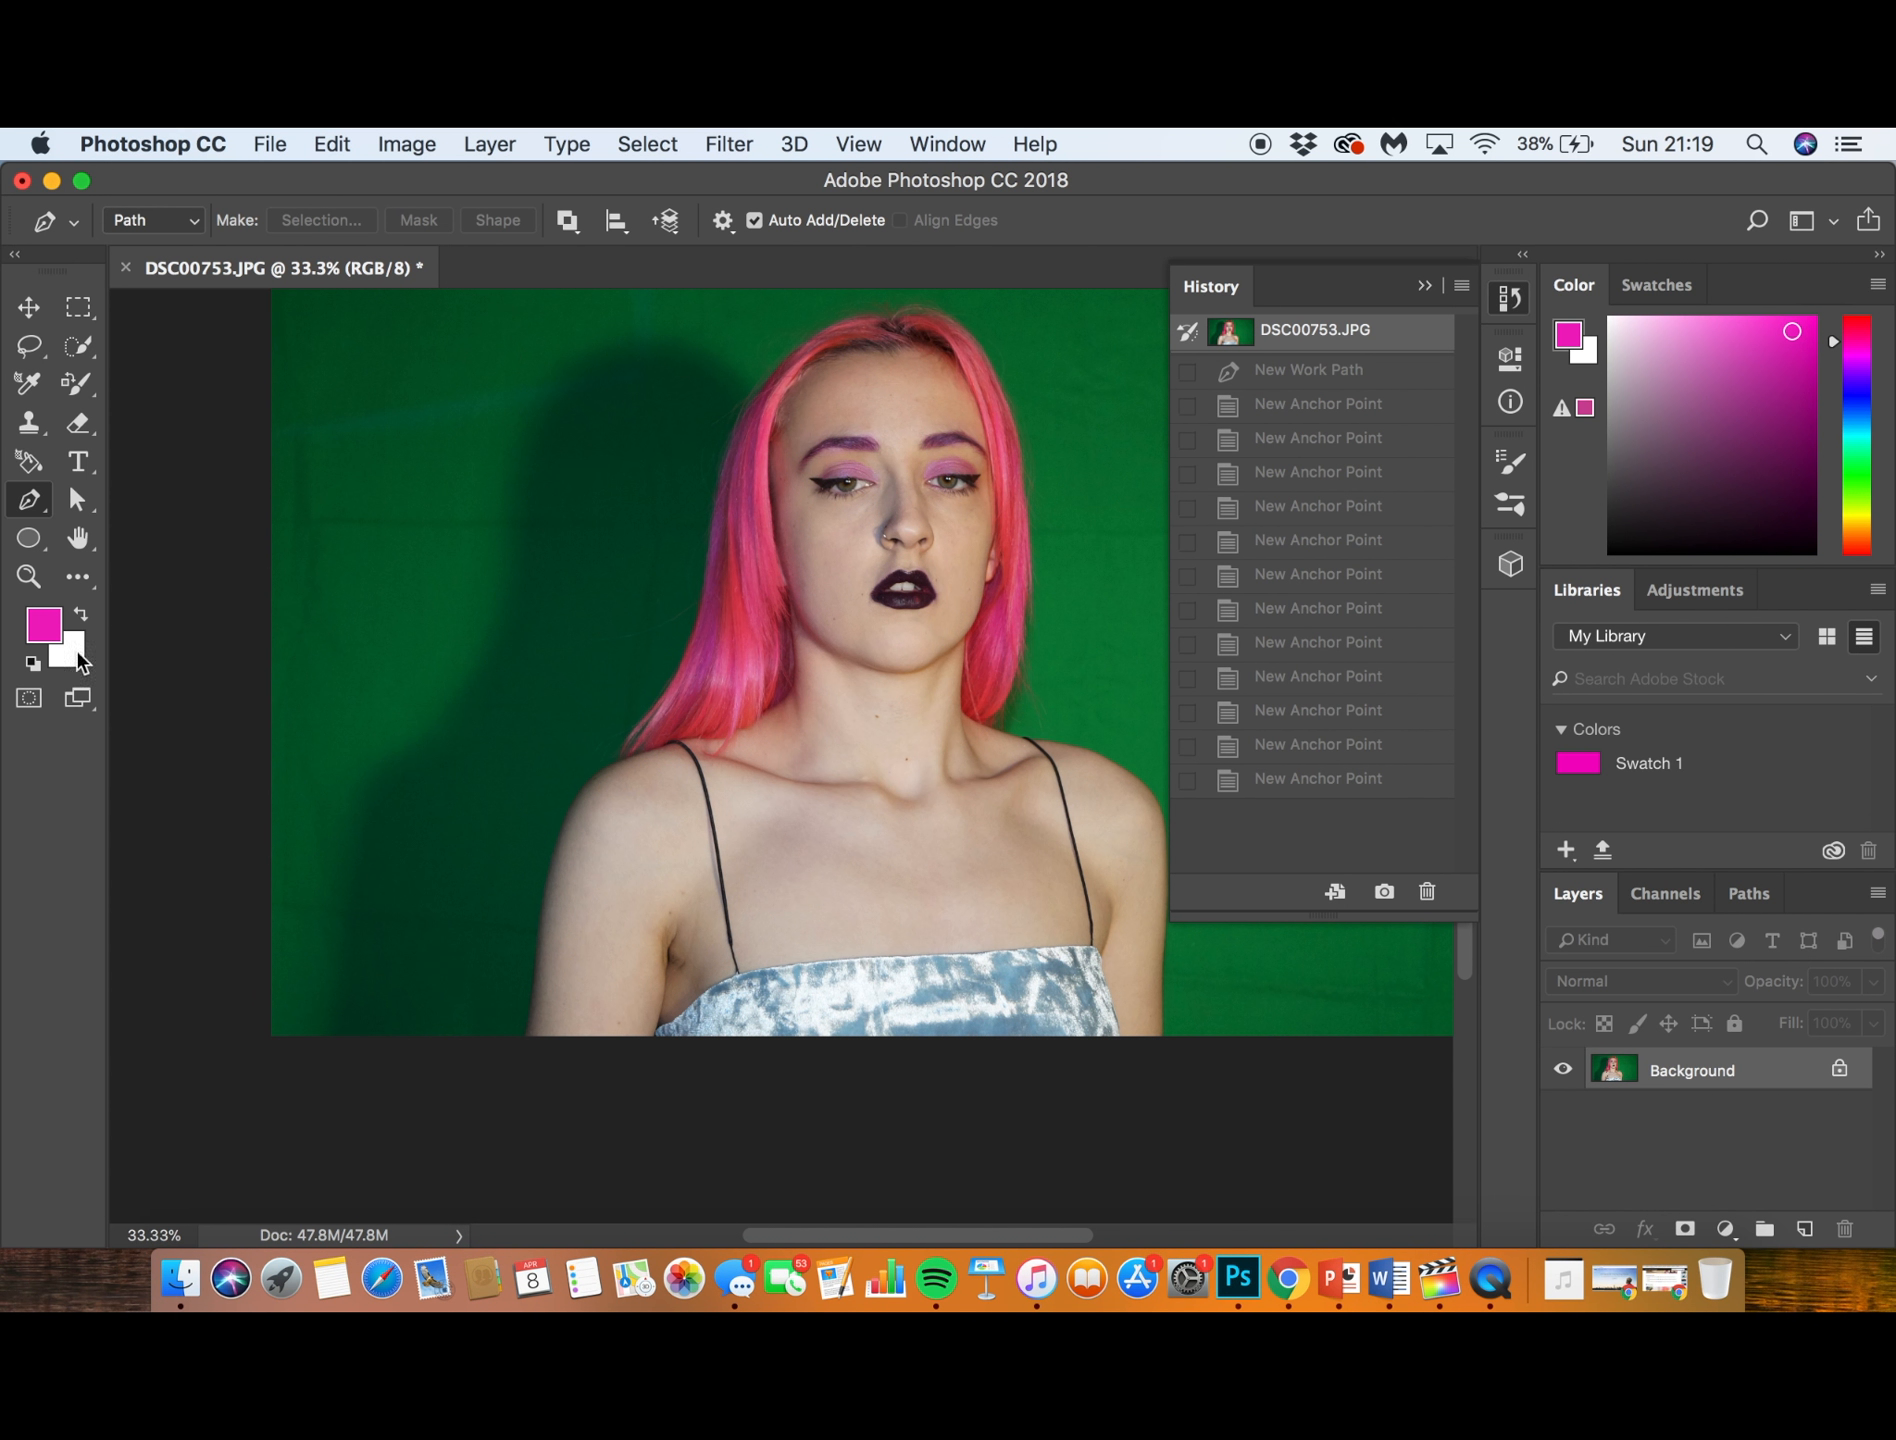
- Trace the subject's arm, shoulder and hair with the Freeform Pen Tool, and discard the path by restoring the original snapshot
{"action": "left_click", "coordinate": [28, 307]}
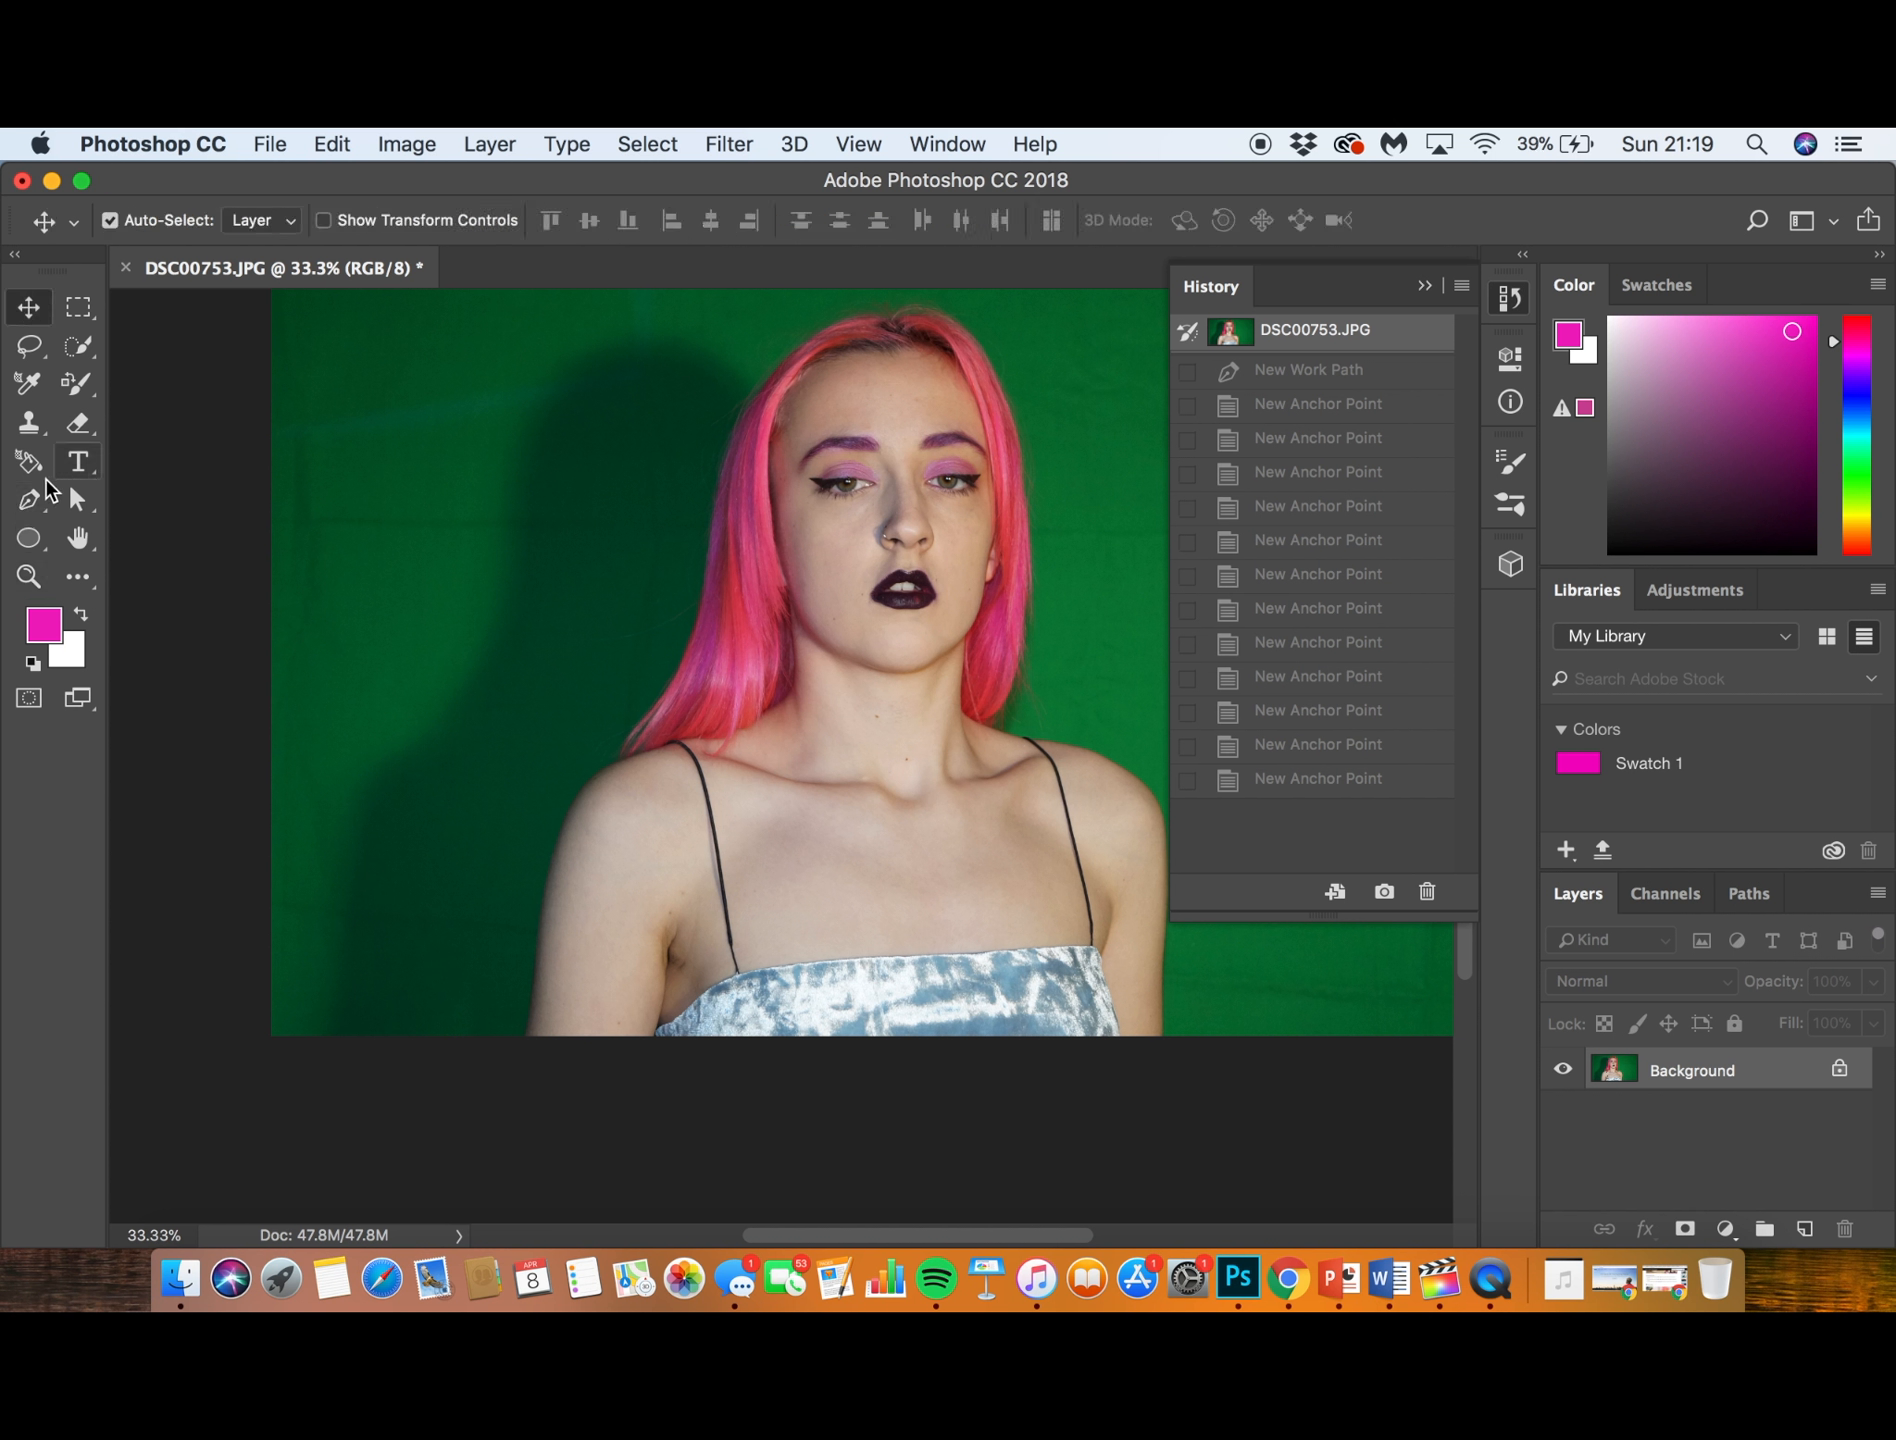
{"action": "left_click", "coordinate": [29, 499]}
{"action": "left_click", "coordinate": [122, 522]}
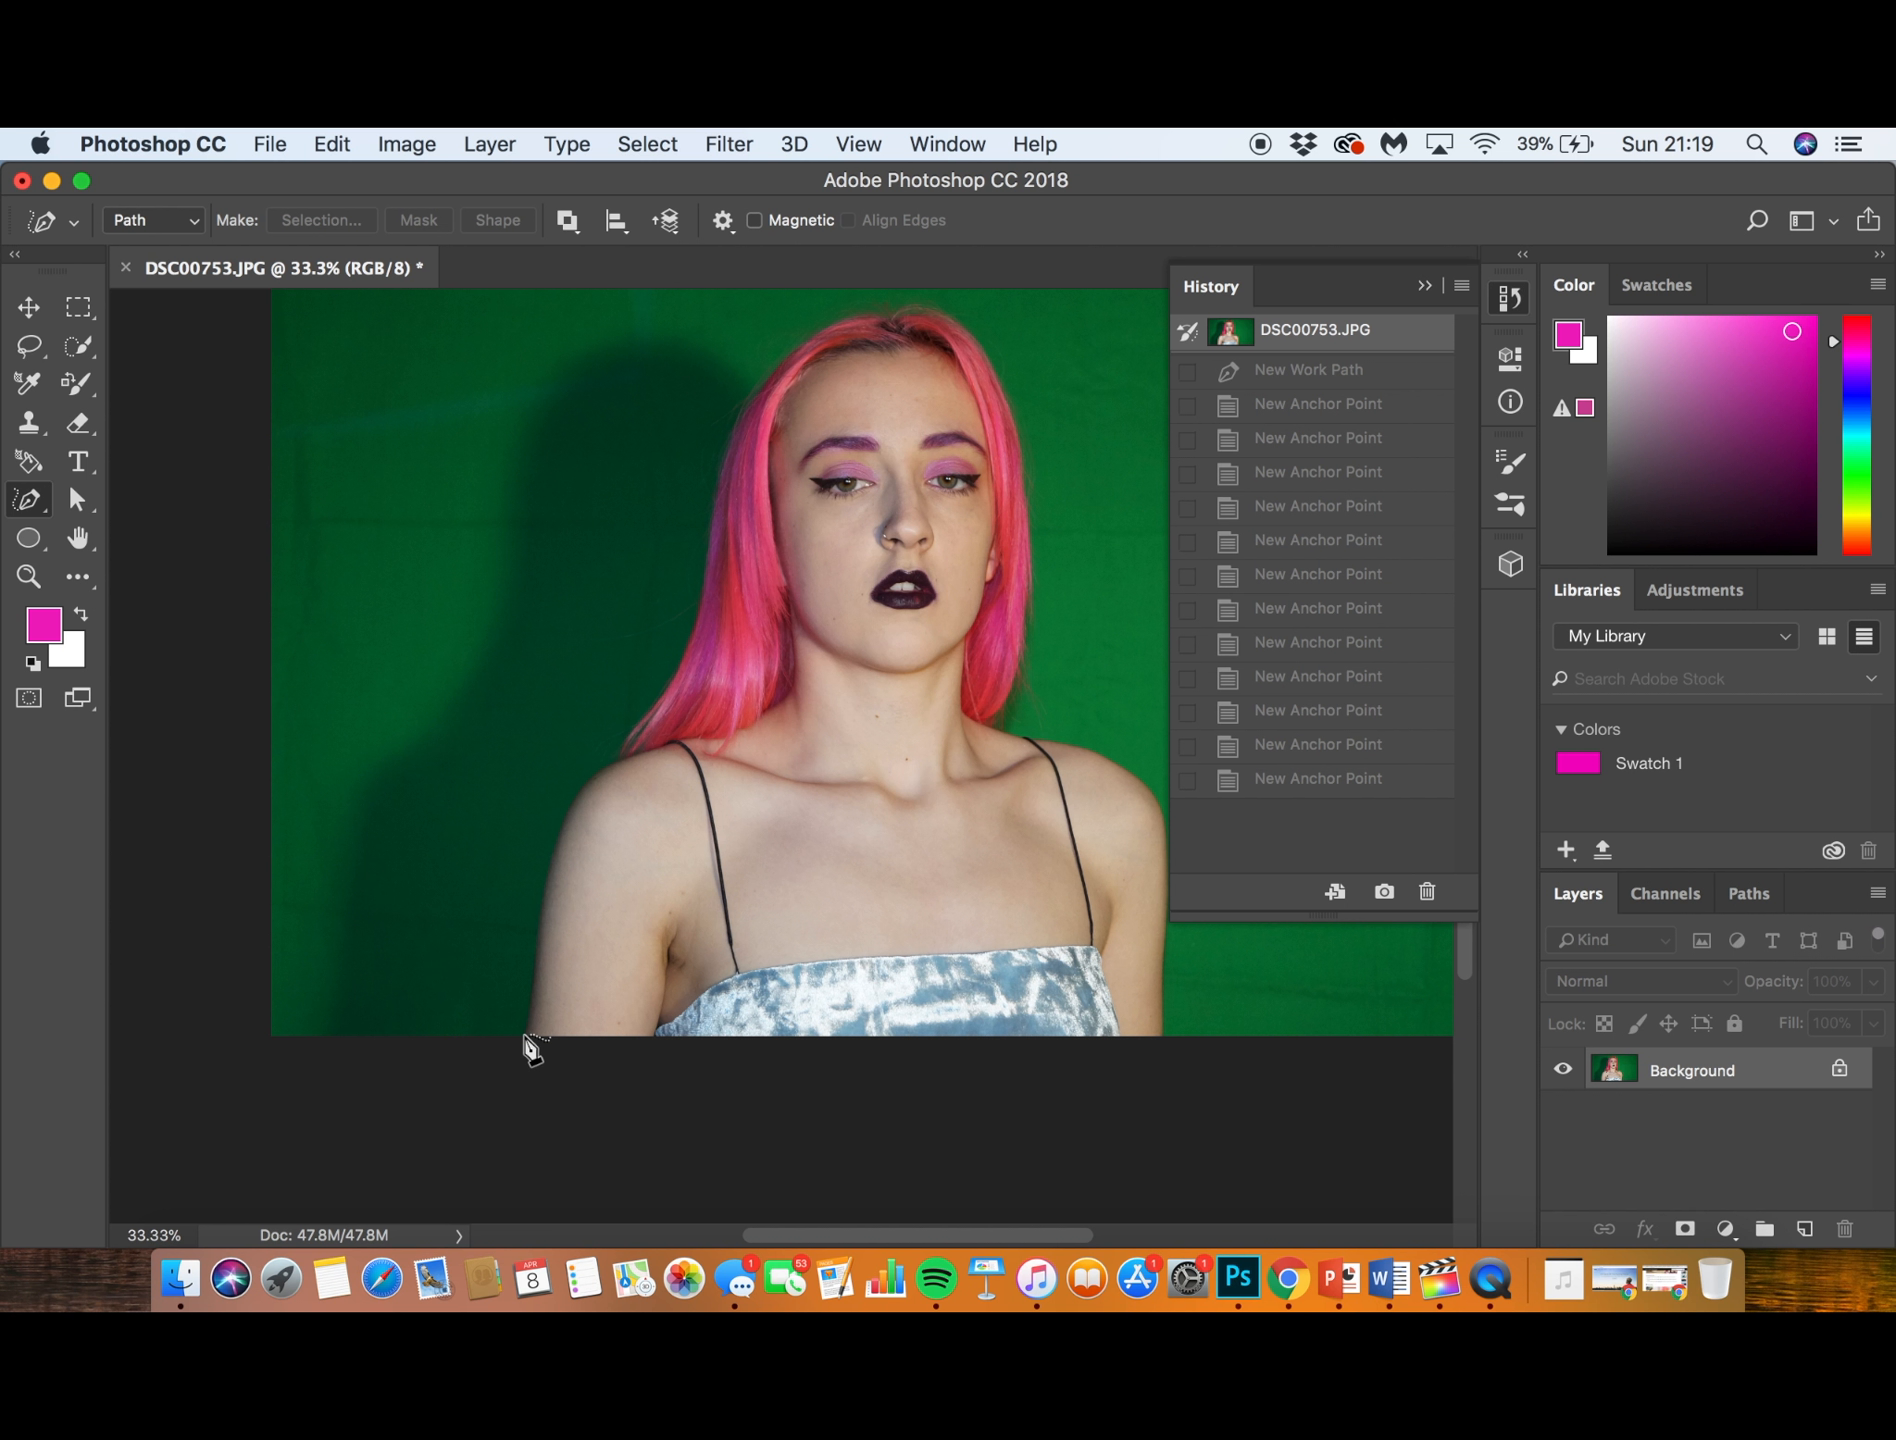
{"action": "mouse_move", "coordinate": [524, 1035]}
{"action": "left_mouse_down"}
{"action": "mouse_move", "coordinate": [560, 817]}
{"action": "mouse_move", "coordinate": [622, 758]}
{"action": "mouse_move", "coordinate": [700, 600]}
{"action": "left_mouse_up"}
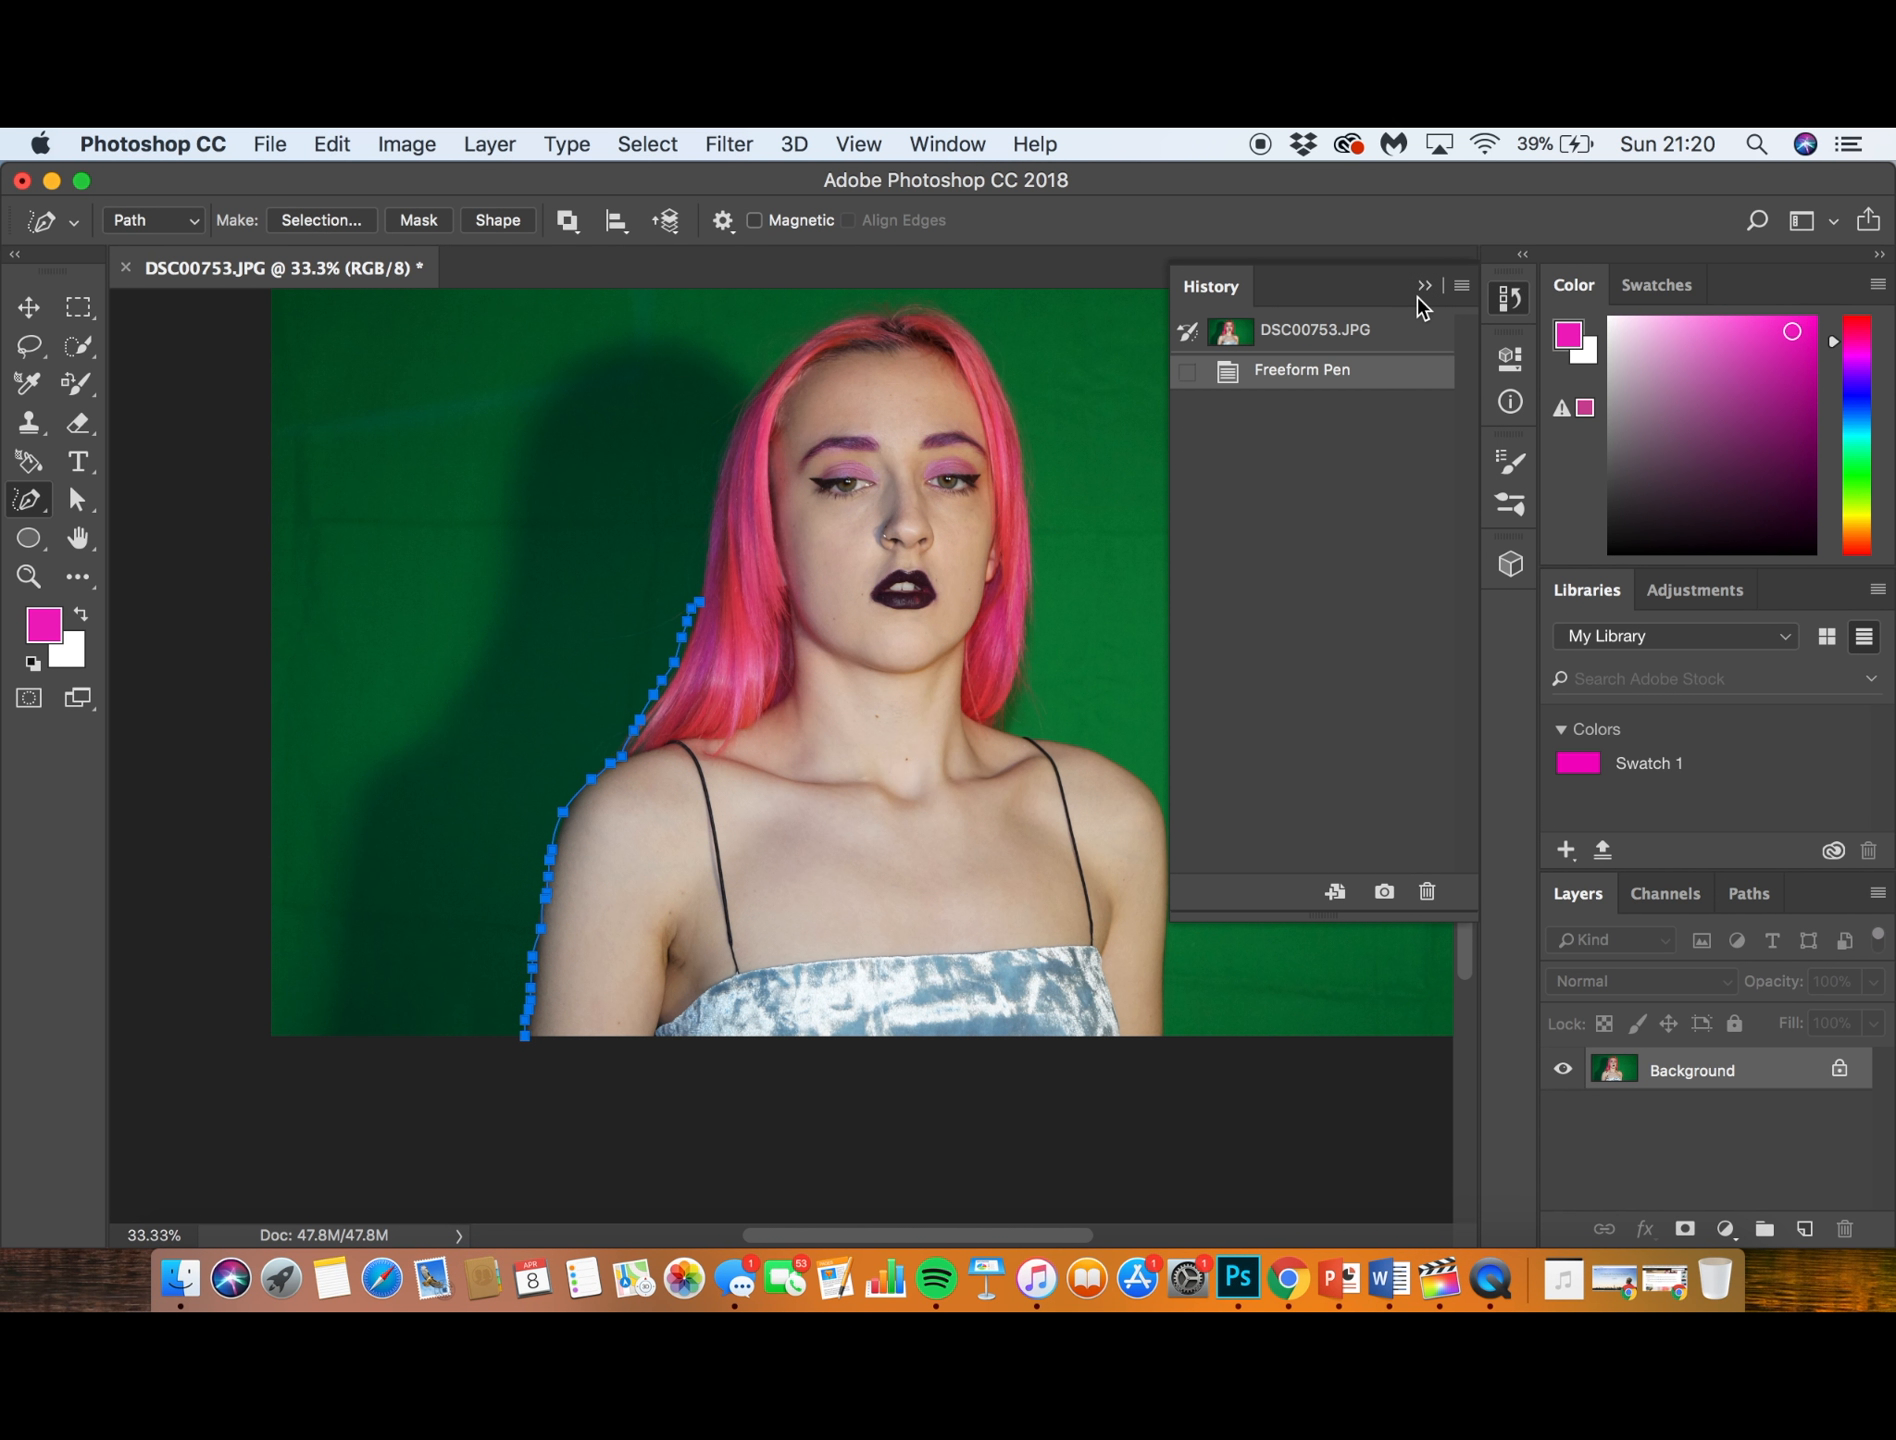
{"action": "left_click", "coordinate": [1352, 338]}
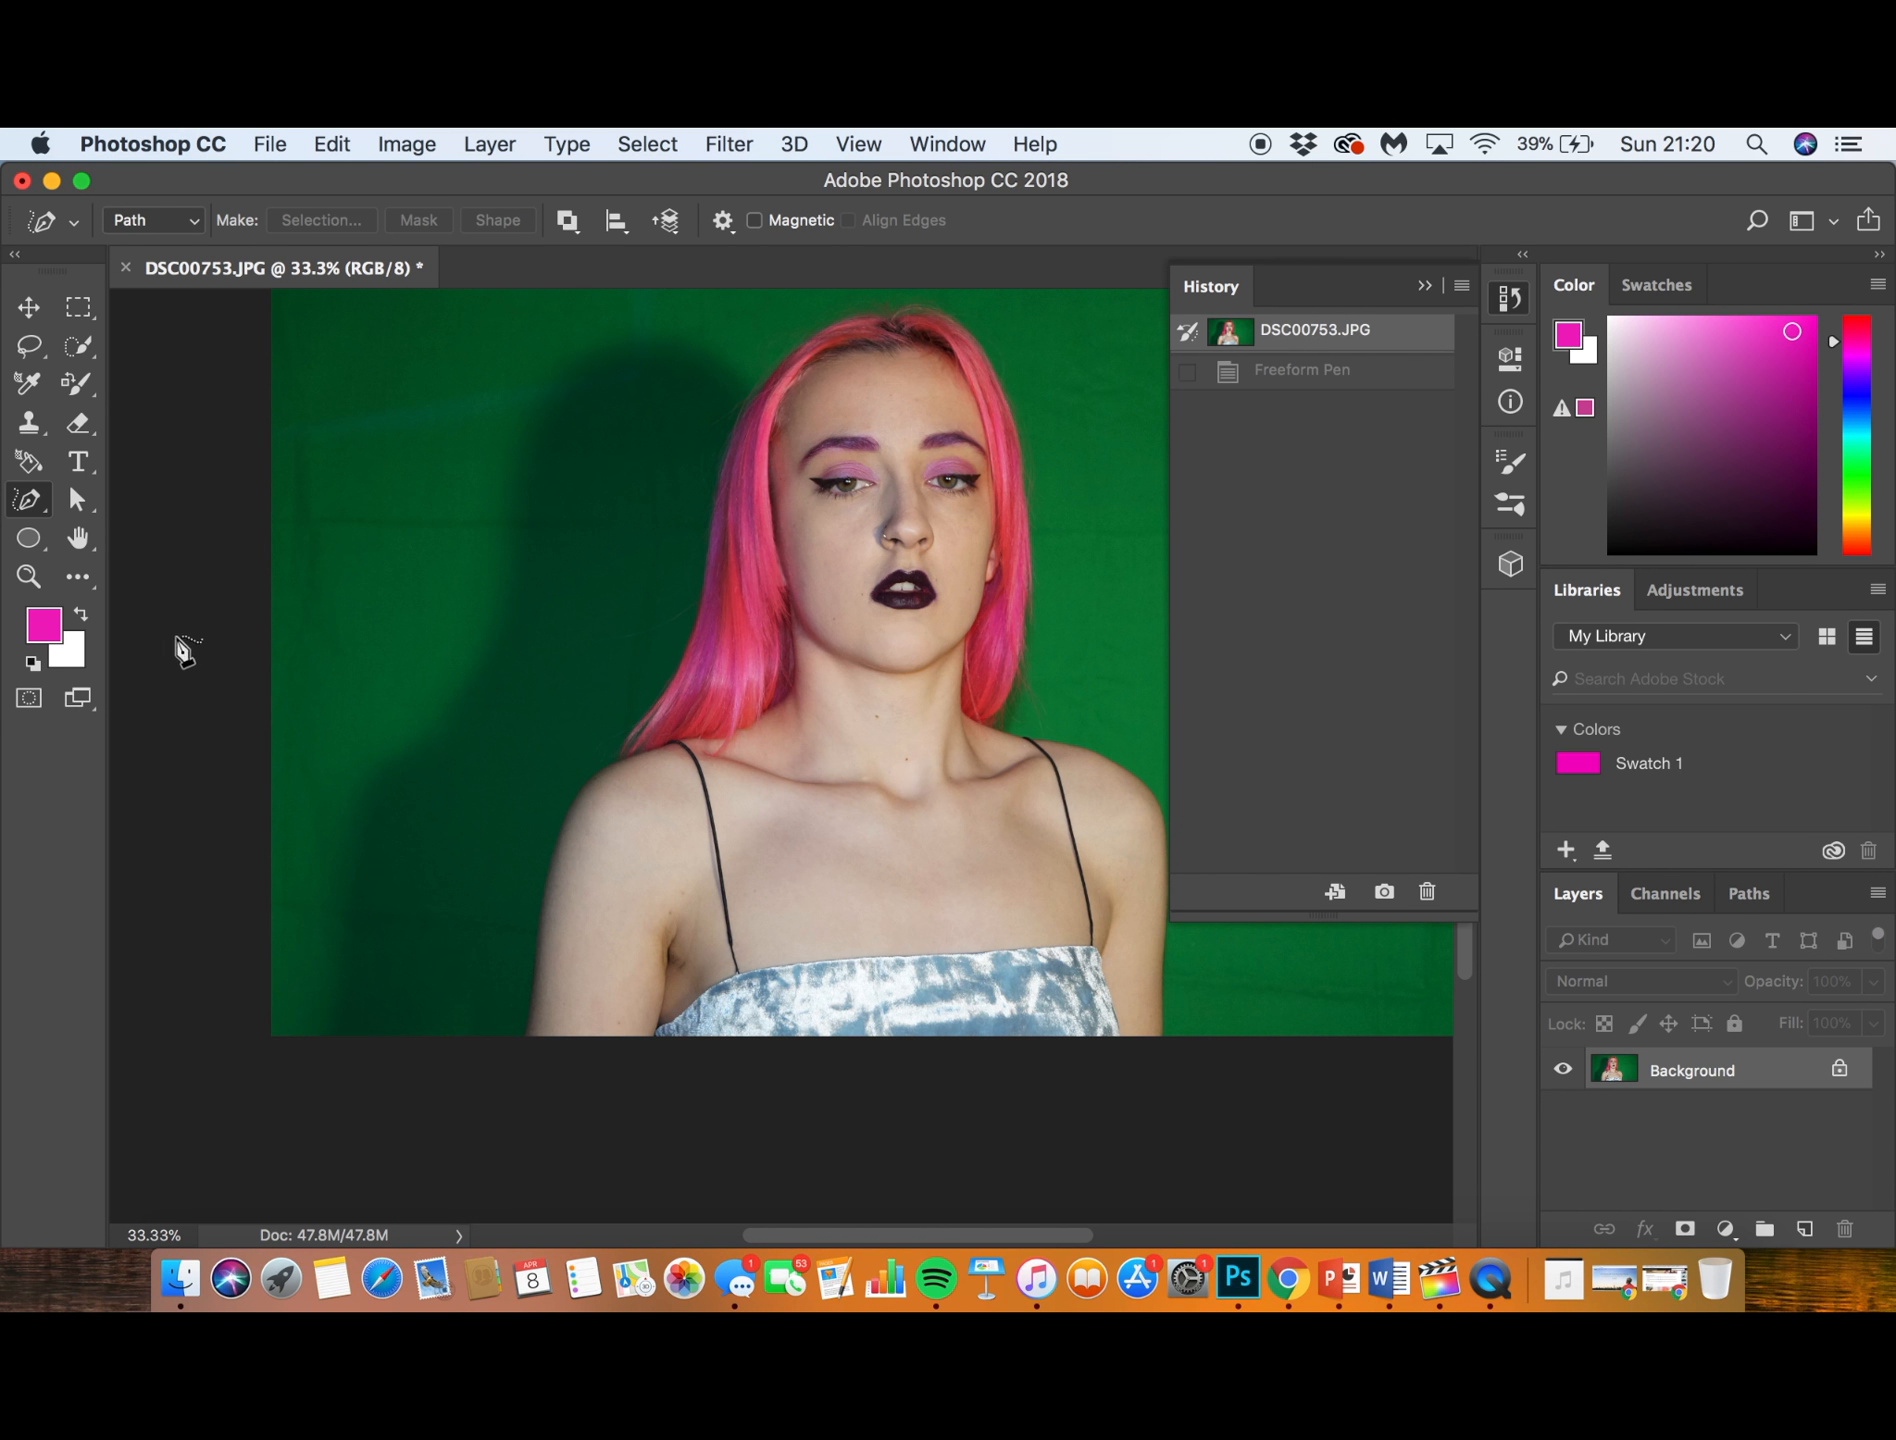
- Trace the outer edge of the subject's arm with Curvature Pen Tool points, from the photo's lower edge to the upper arm
{"action": "left_click", "coordinate": [44, 518]}
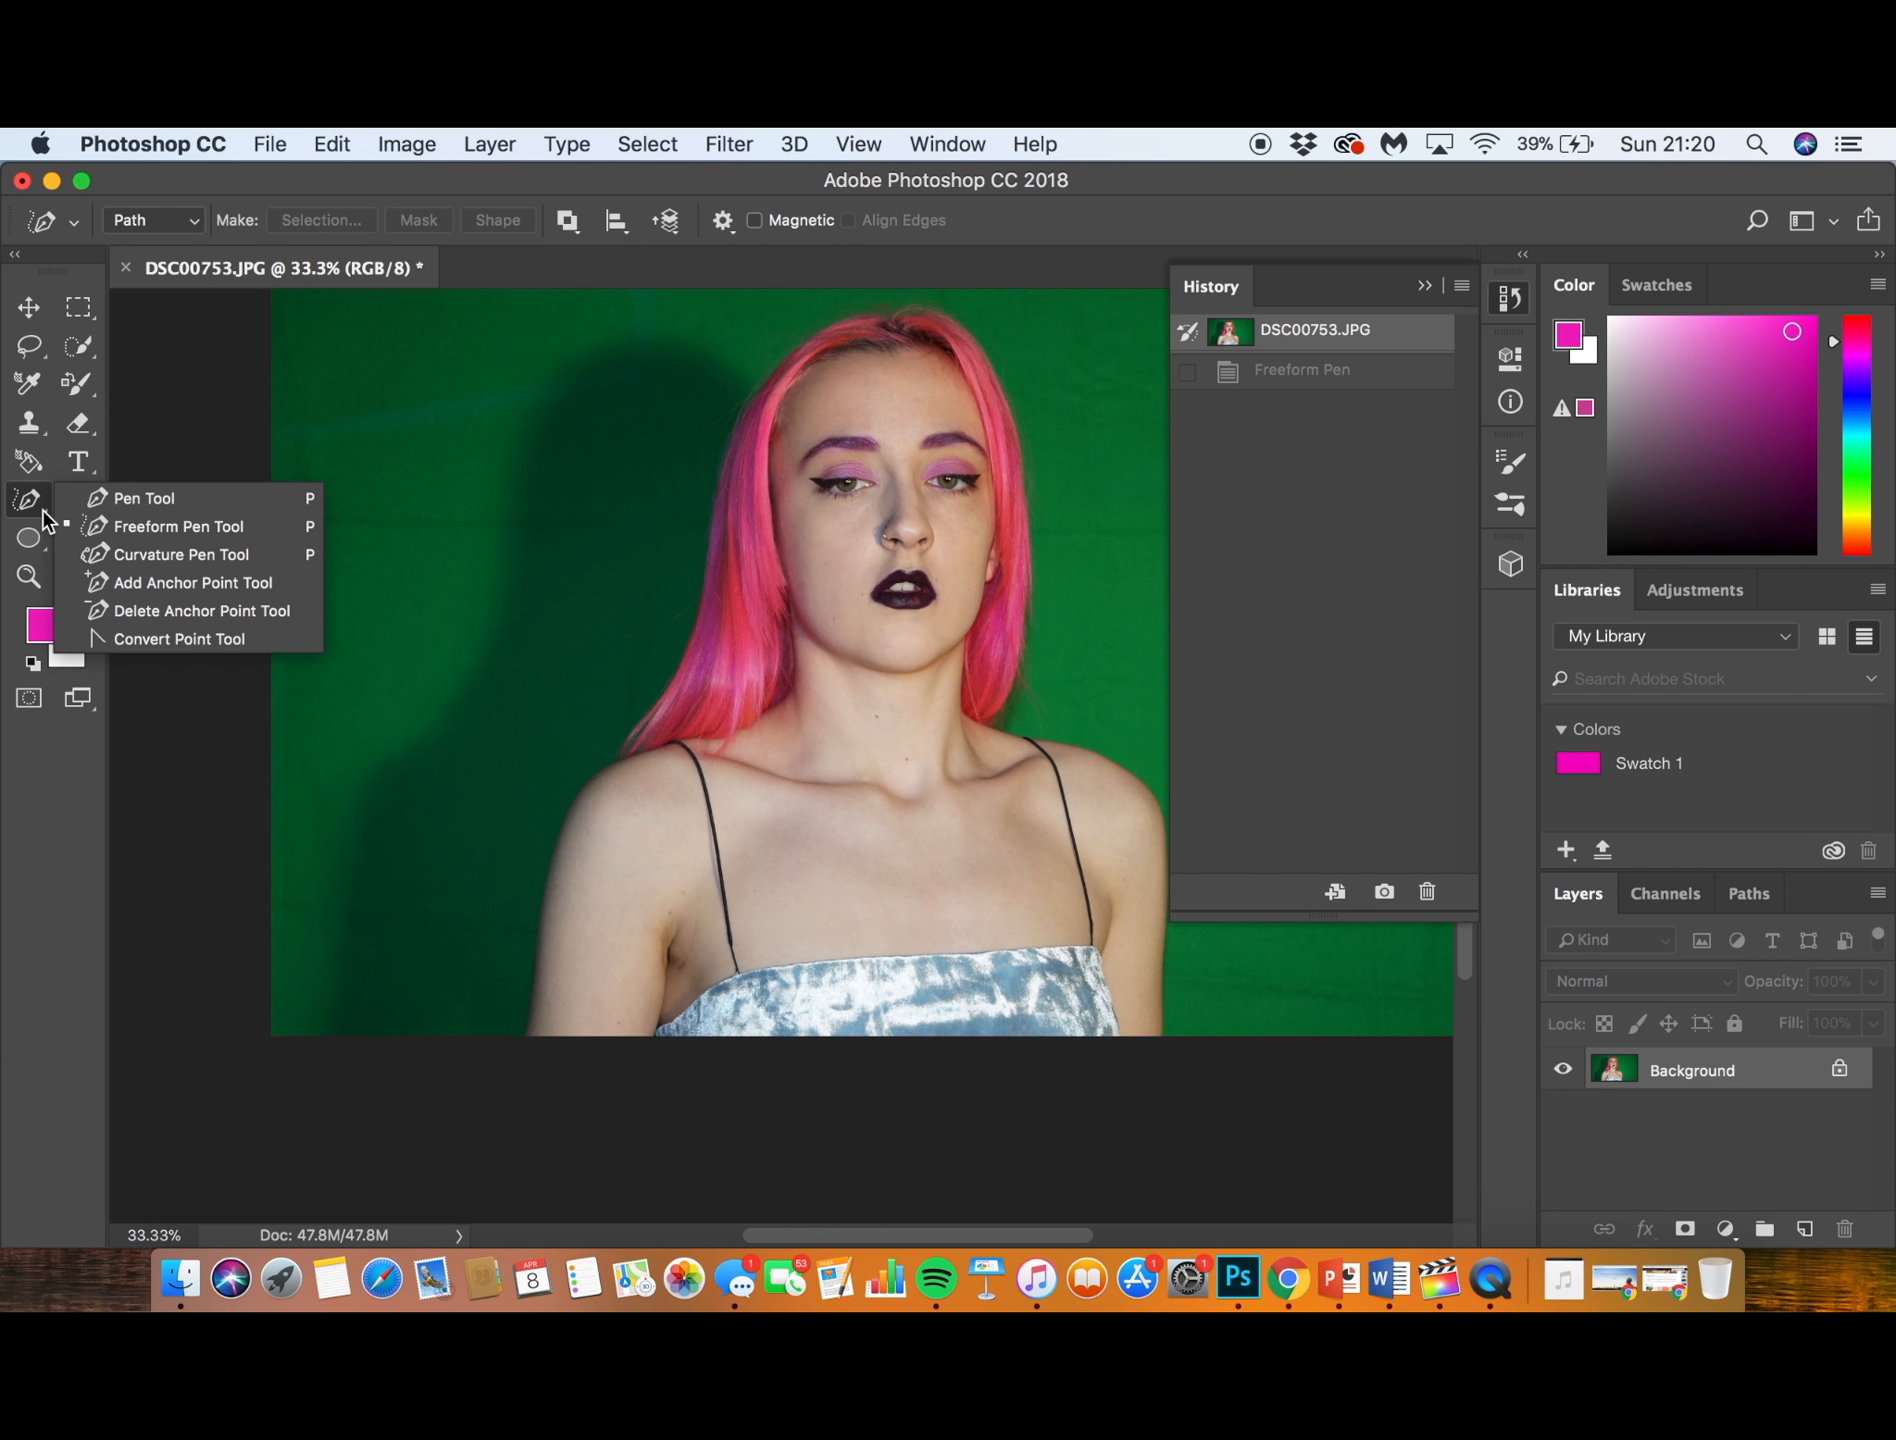
{"action": "left_click", "coordinate": [133, 554]}
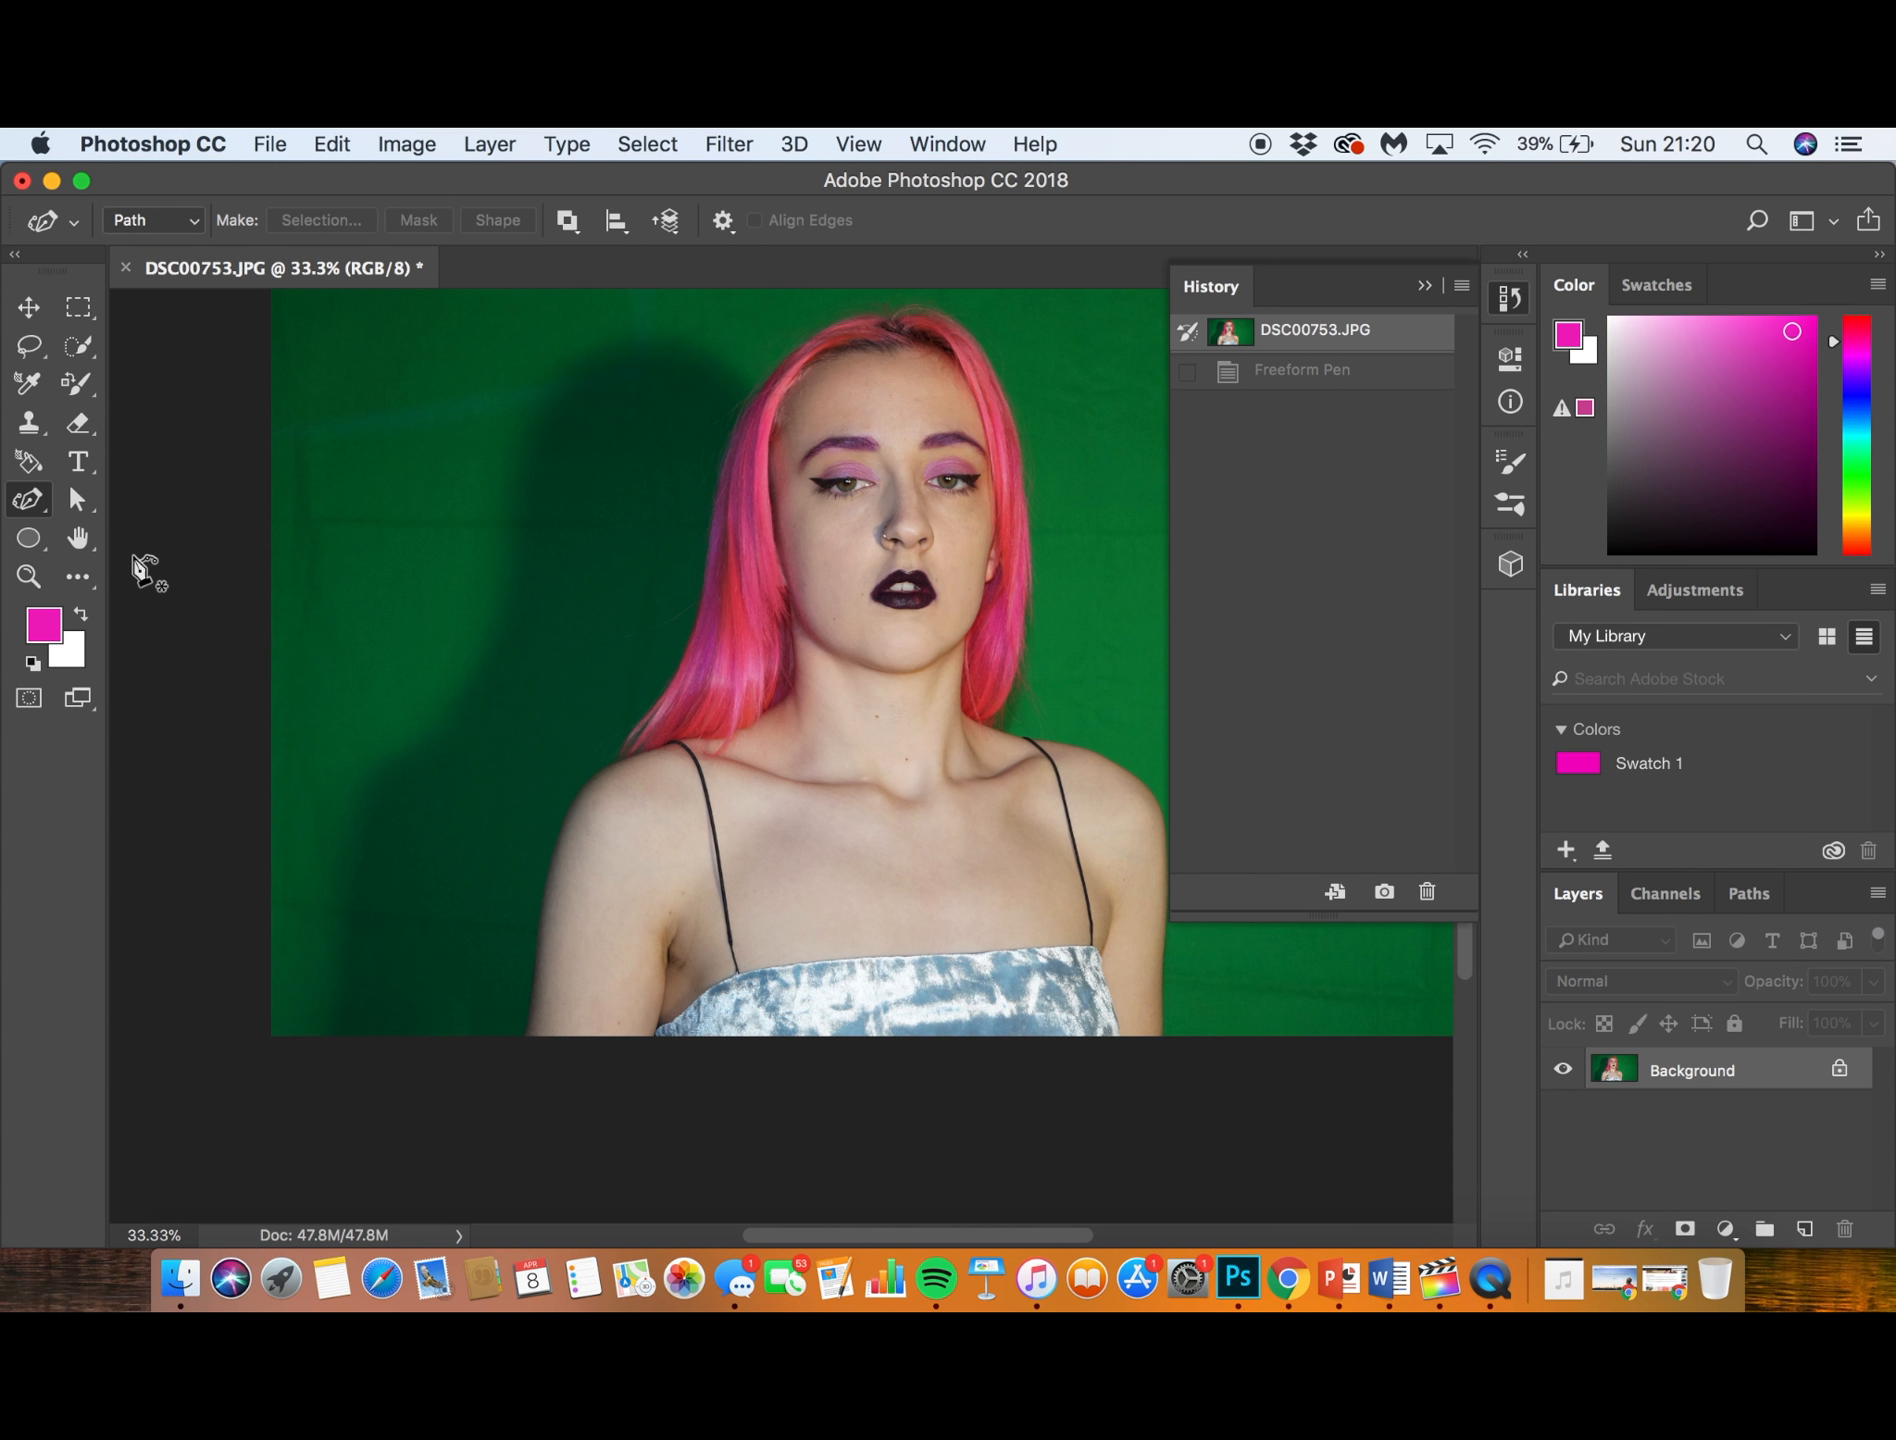
{"action": "left_click", "coordinate": [524, 1036]}
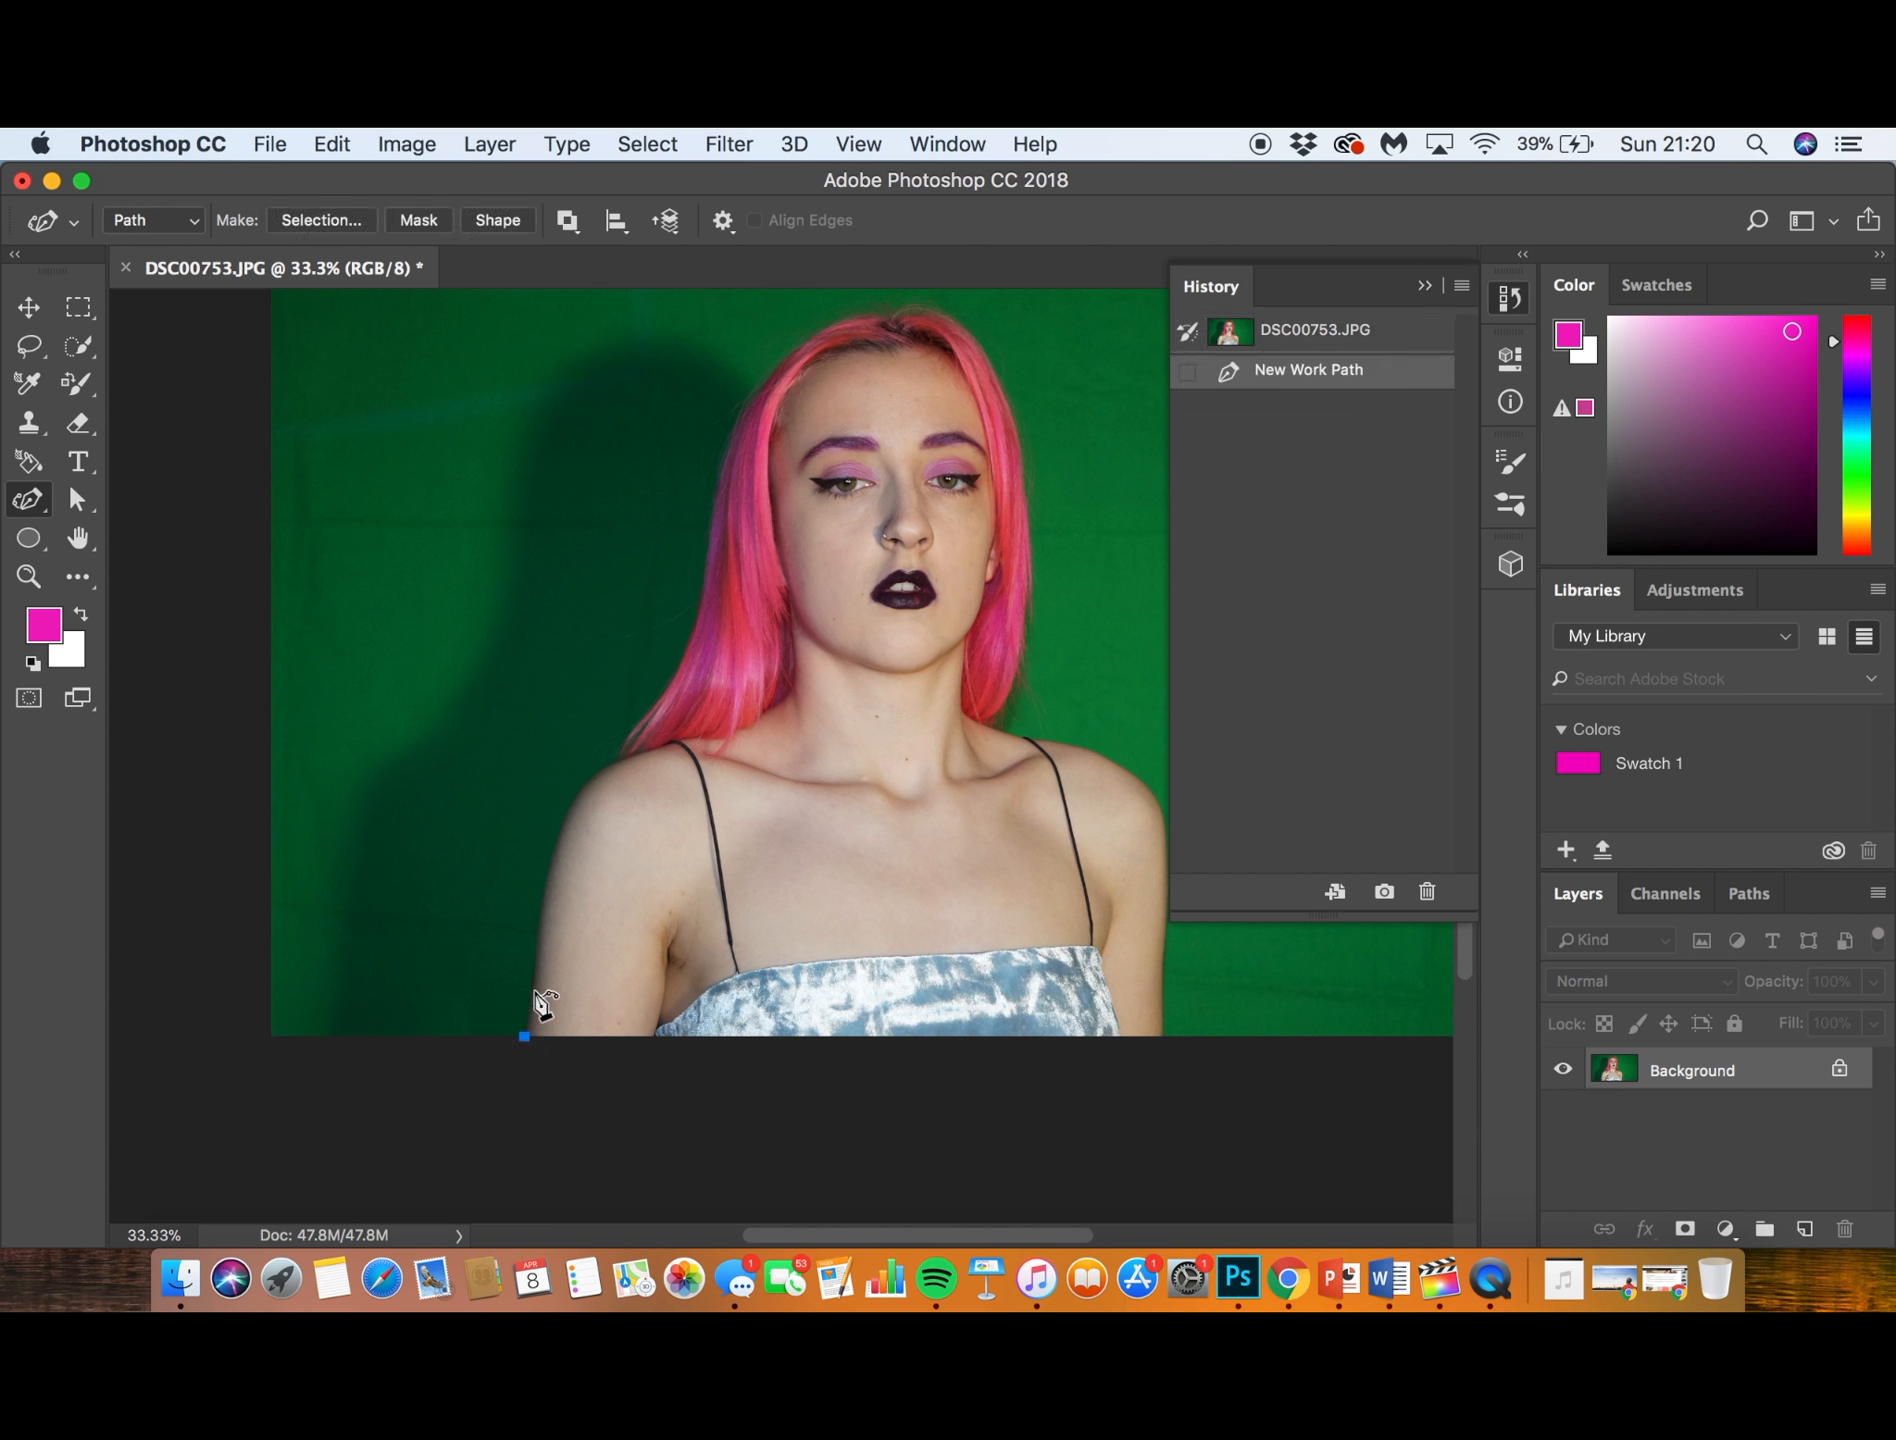
{"action": "left_click", "coordinate": [533, 991]}
{"action": "left_click", "coordinate": [537, 935]}
{"action": "left_click", "coordinate": [546, 881]}
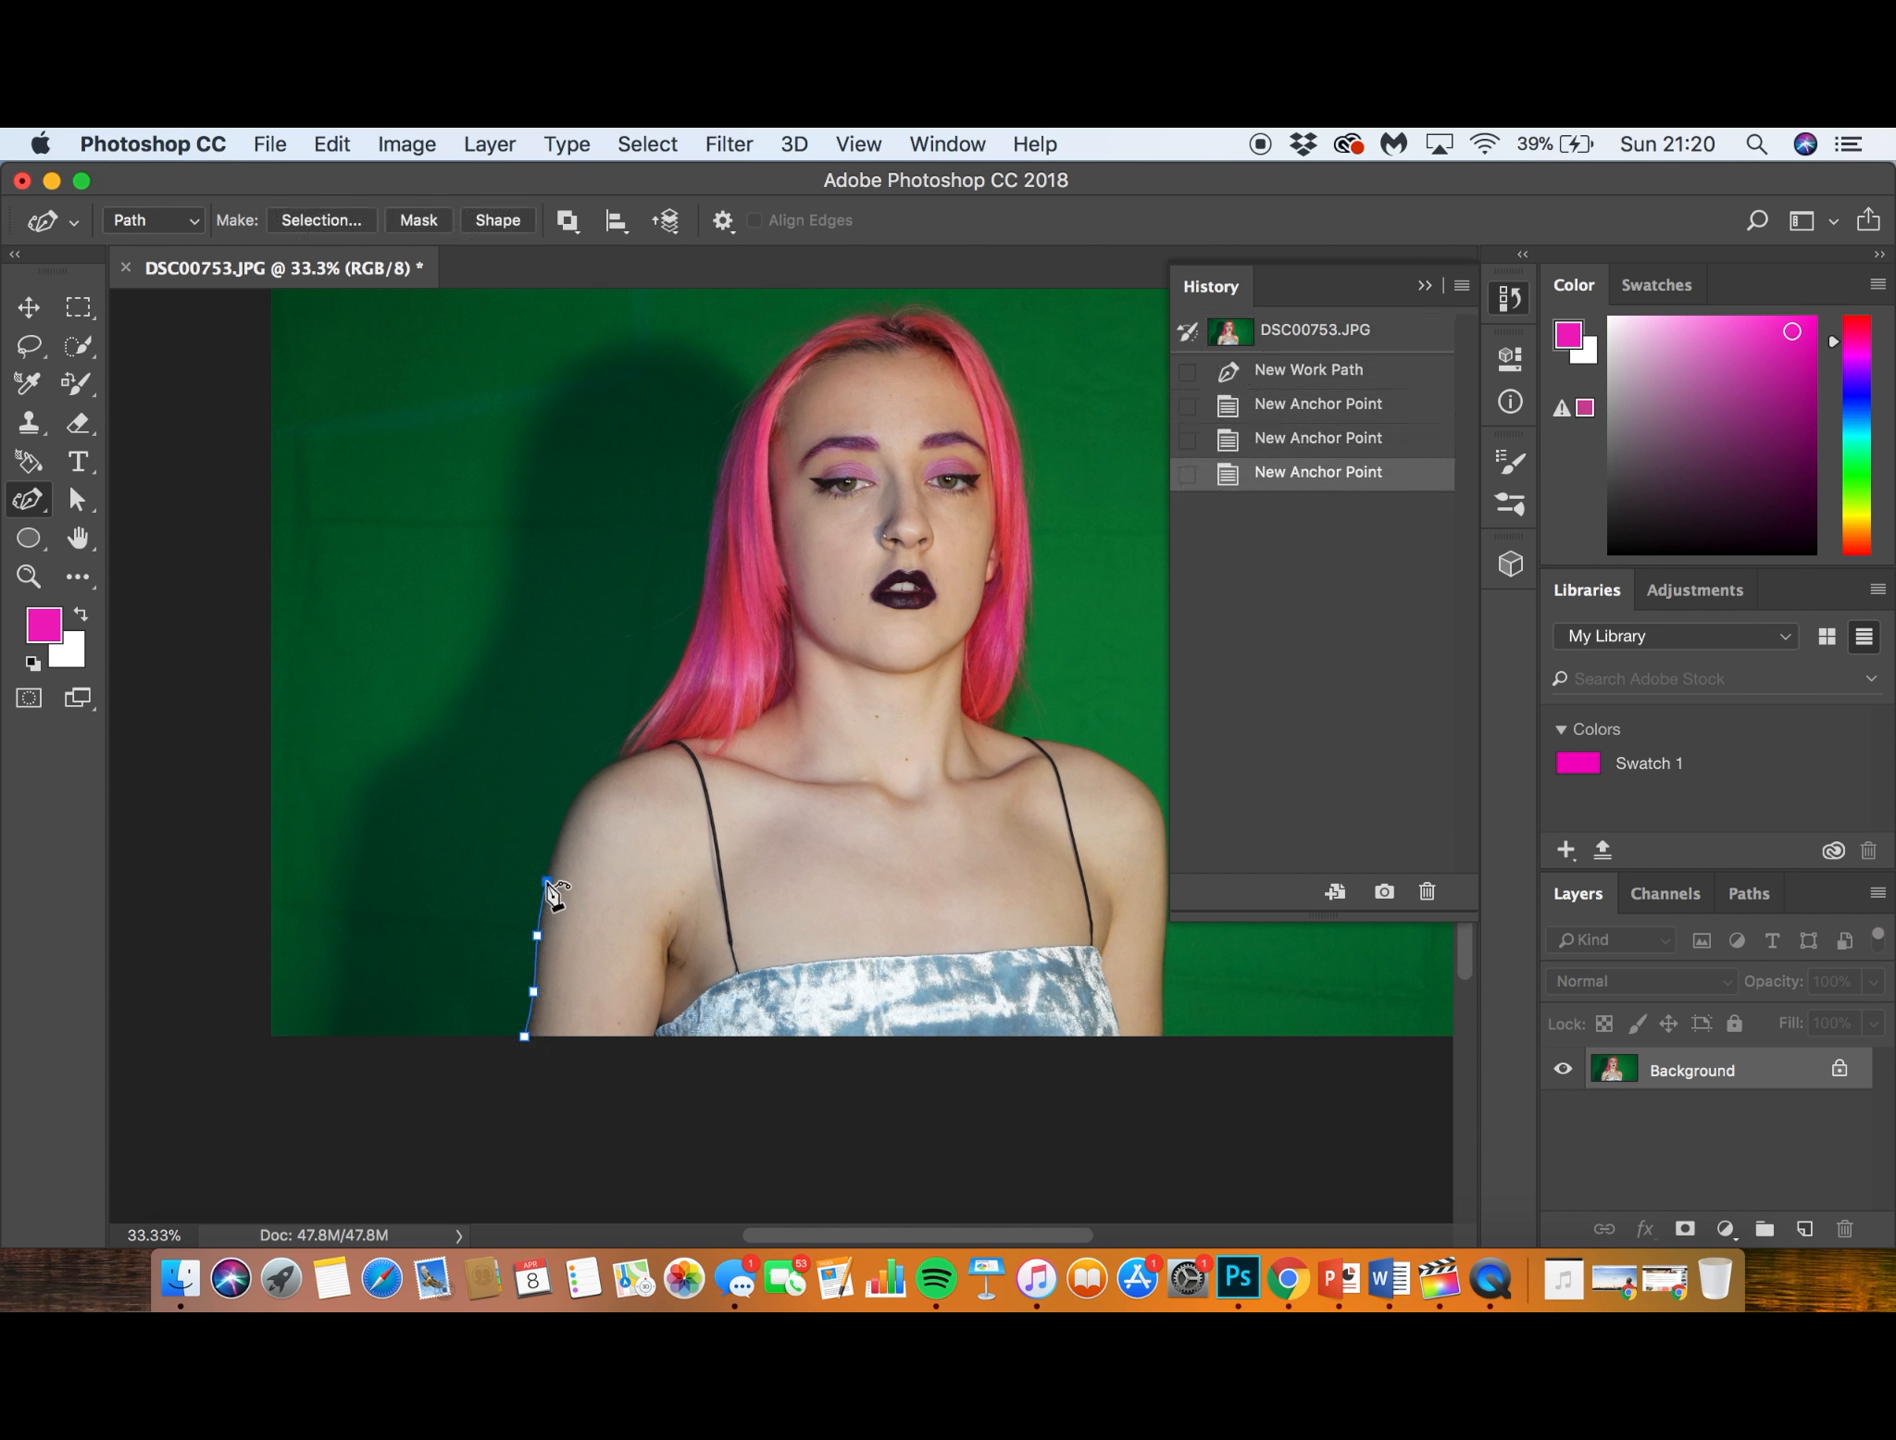
{"action": "left_click", "coordinate": [564, 818]}
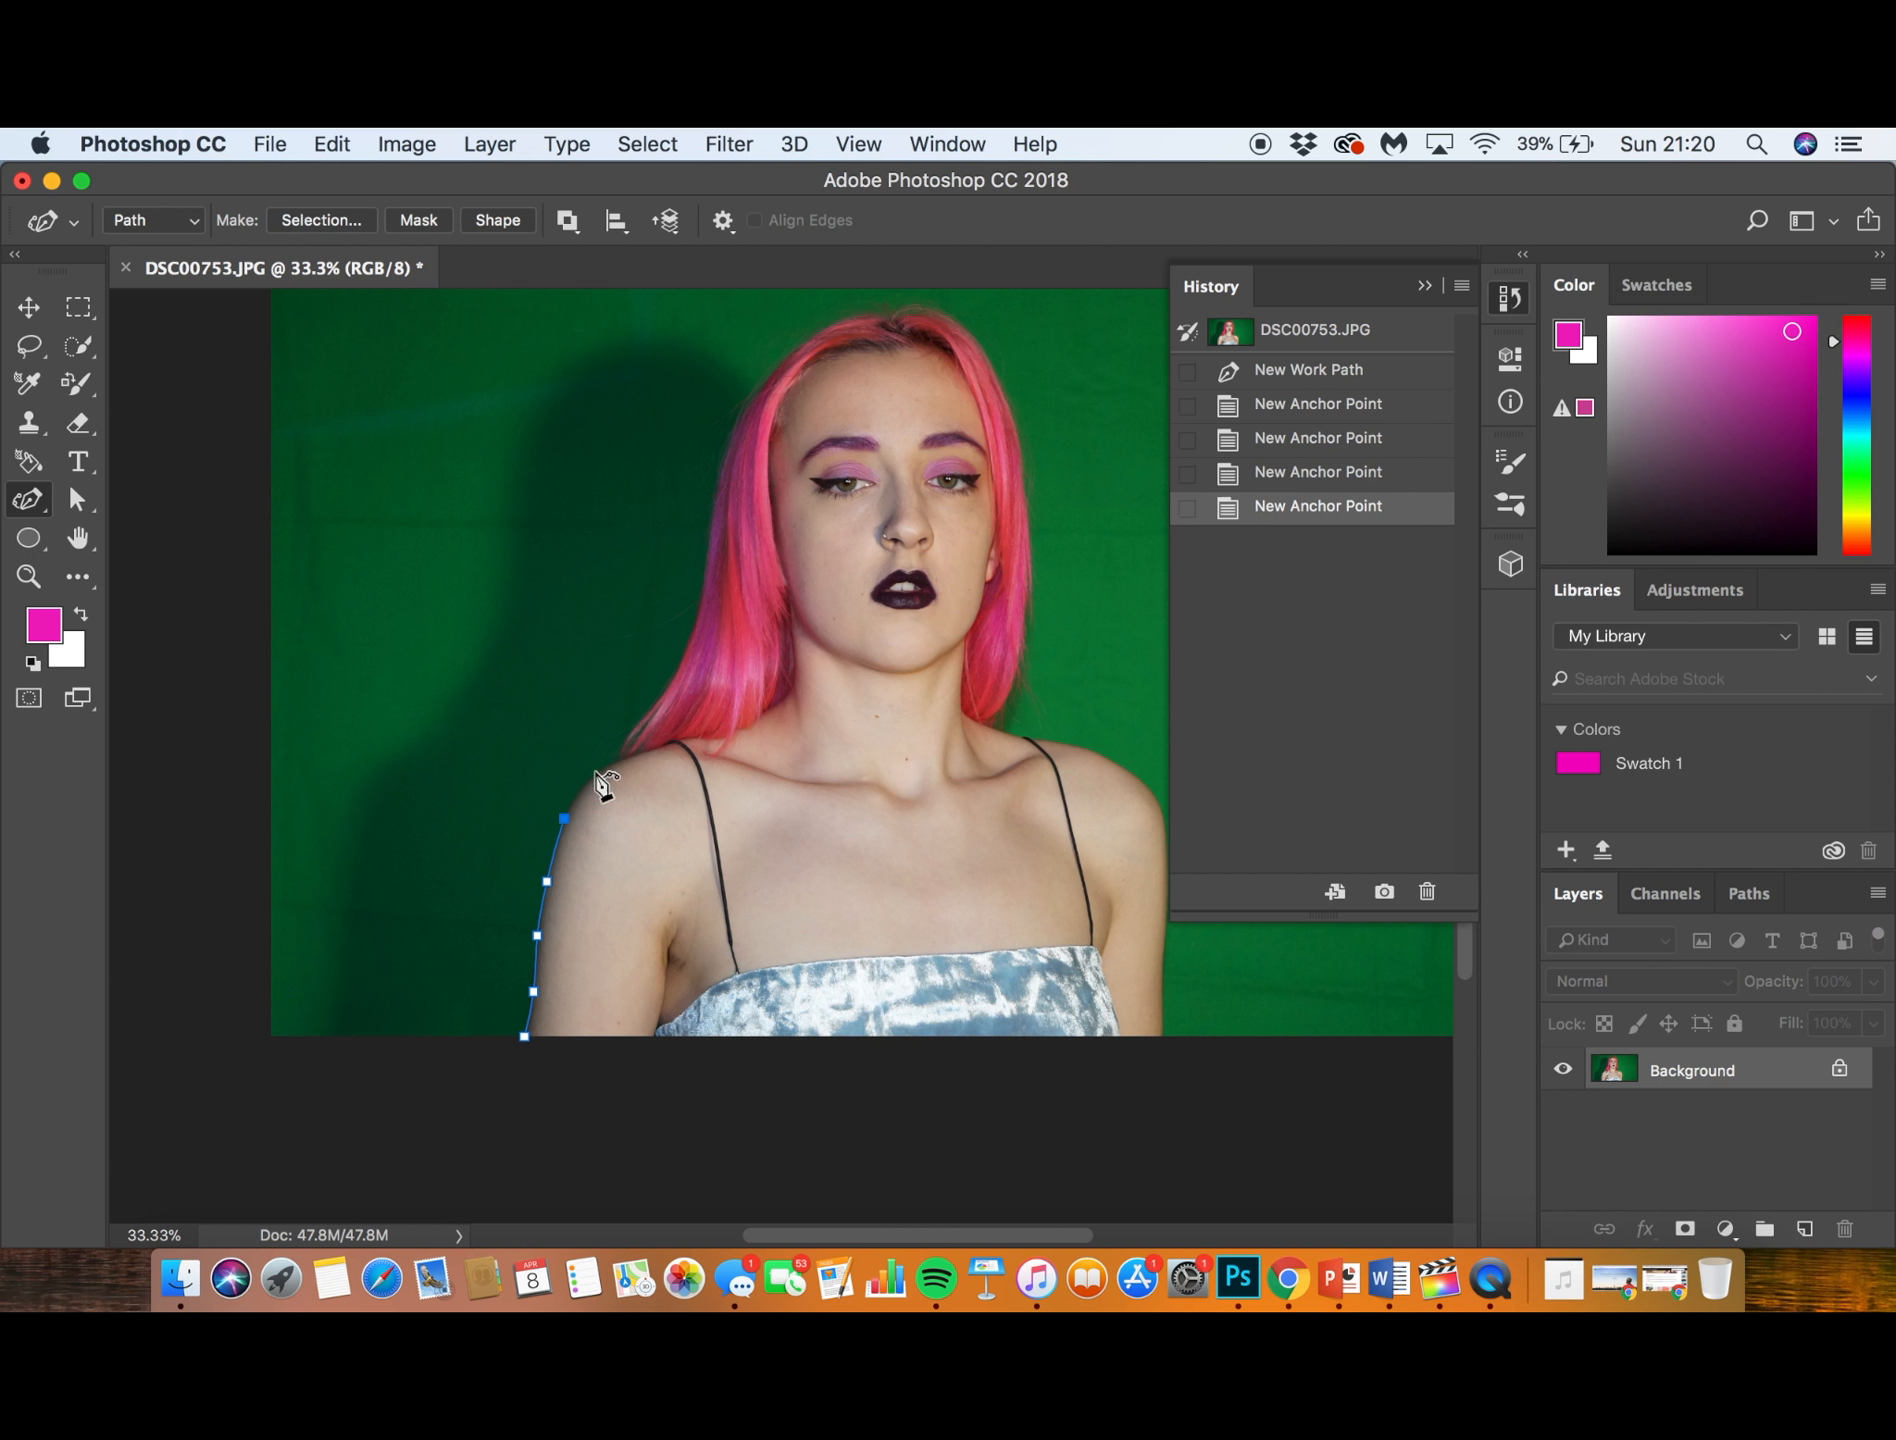
- Extend the curved path over the shoulder and along the hair, and discard it by restoring the original DSC00753.JPG snapshot
{"action": "left_click", "coordinate": [595, 771]}
{"action": "left_click", "coordinate": [628, 752]}
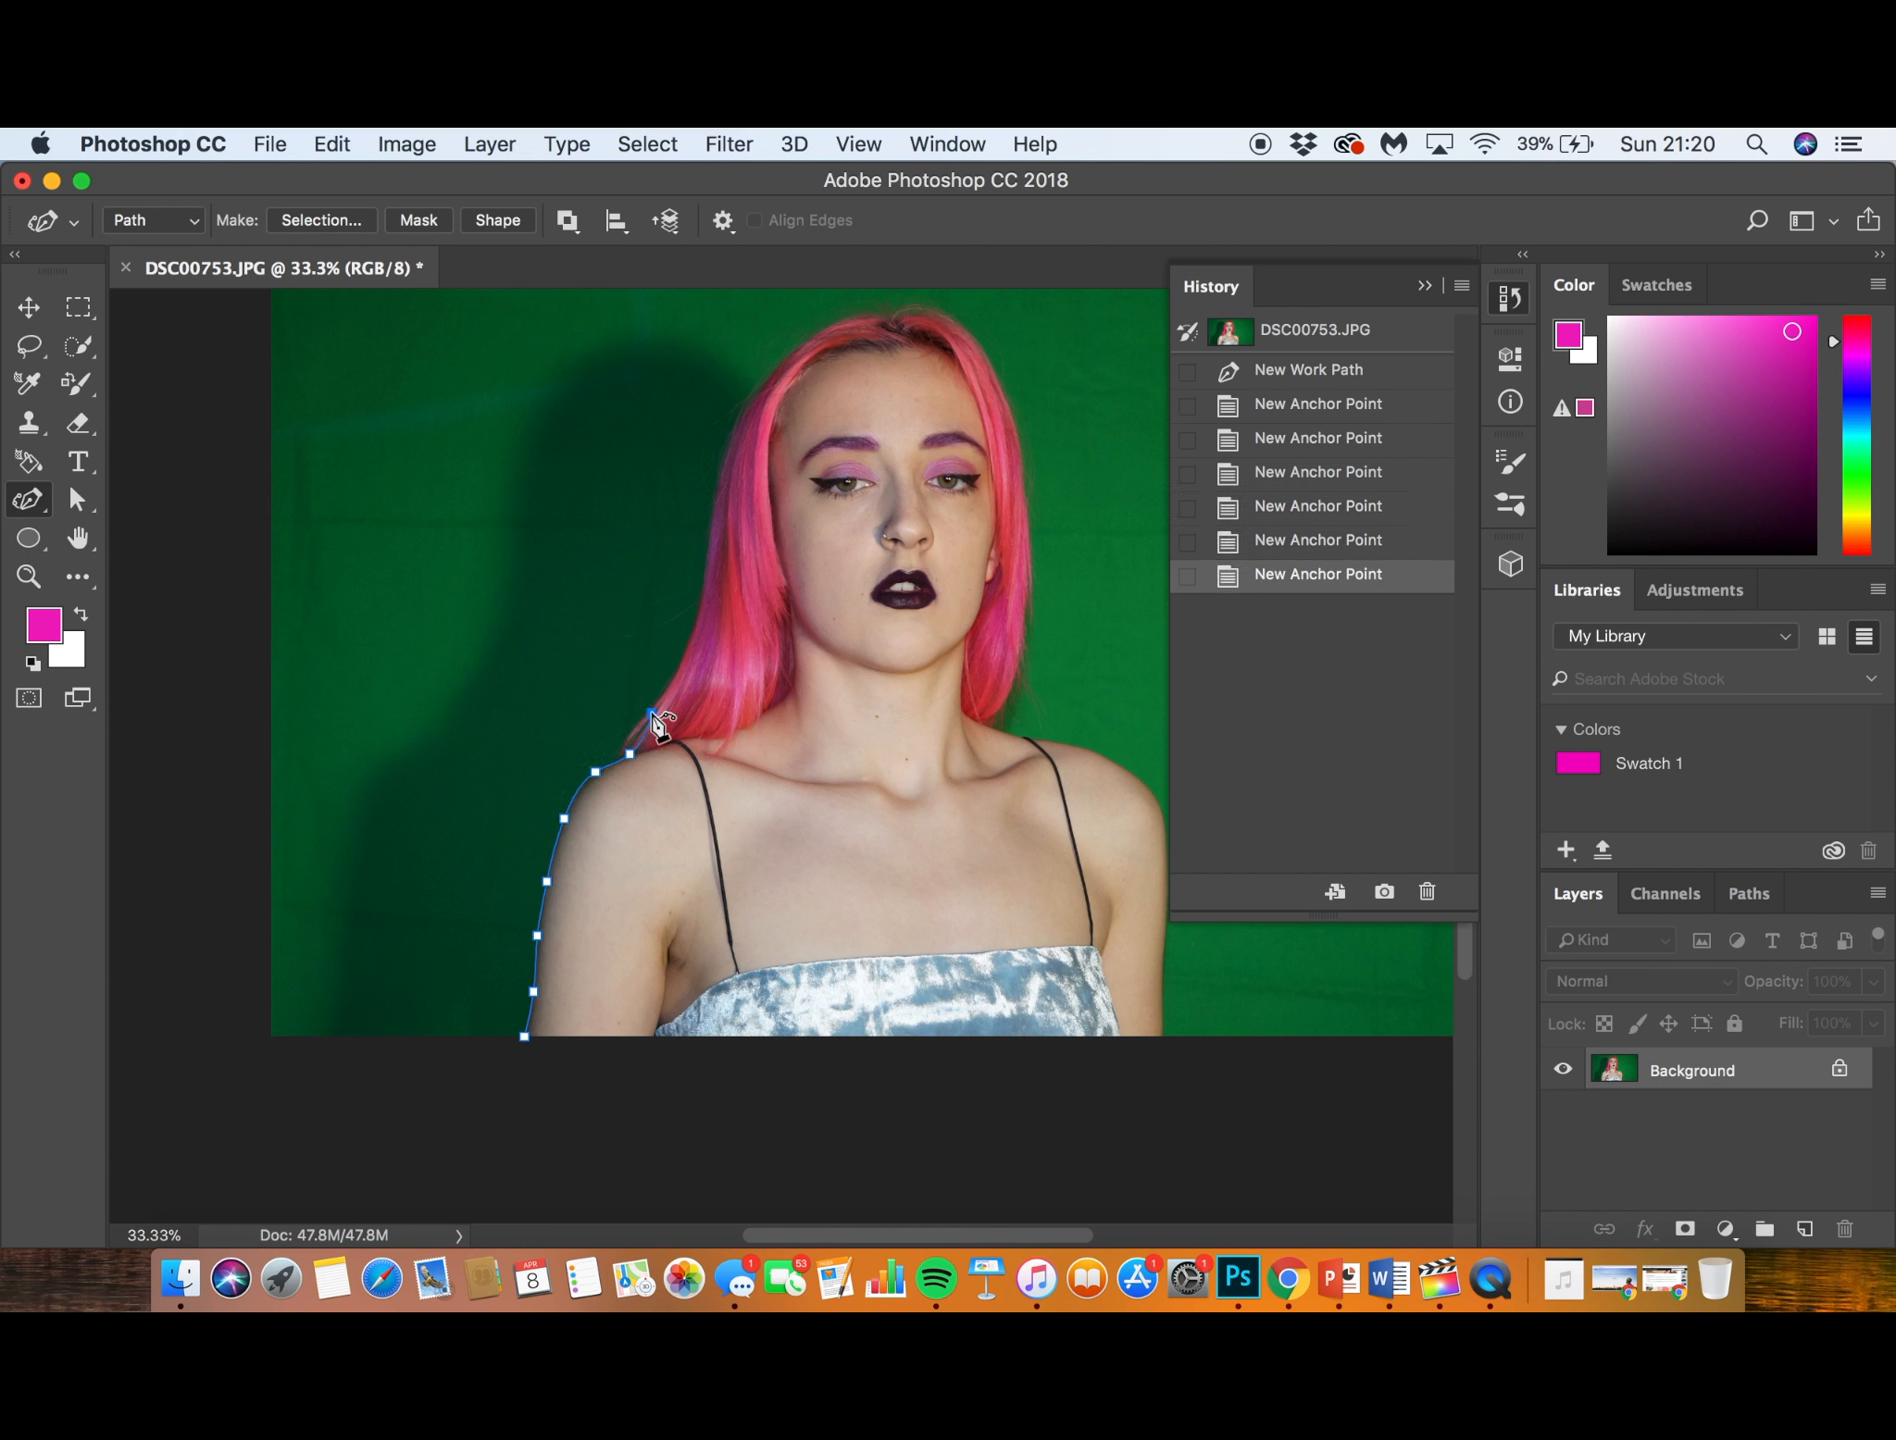
{"action": "left_click", "coordinate": [652, 713]}
{"action": "left_click", "coordinate": [674, 675]}
{"action": "left_click", "coordinate": [695, 637]}
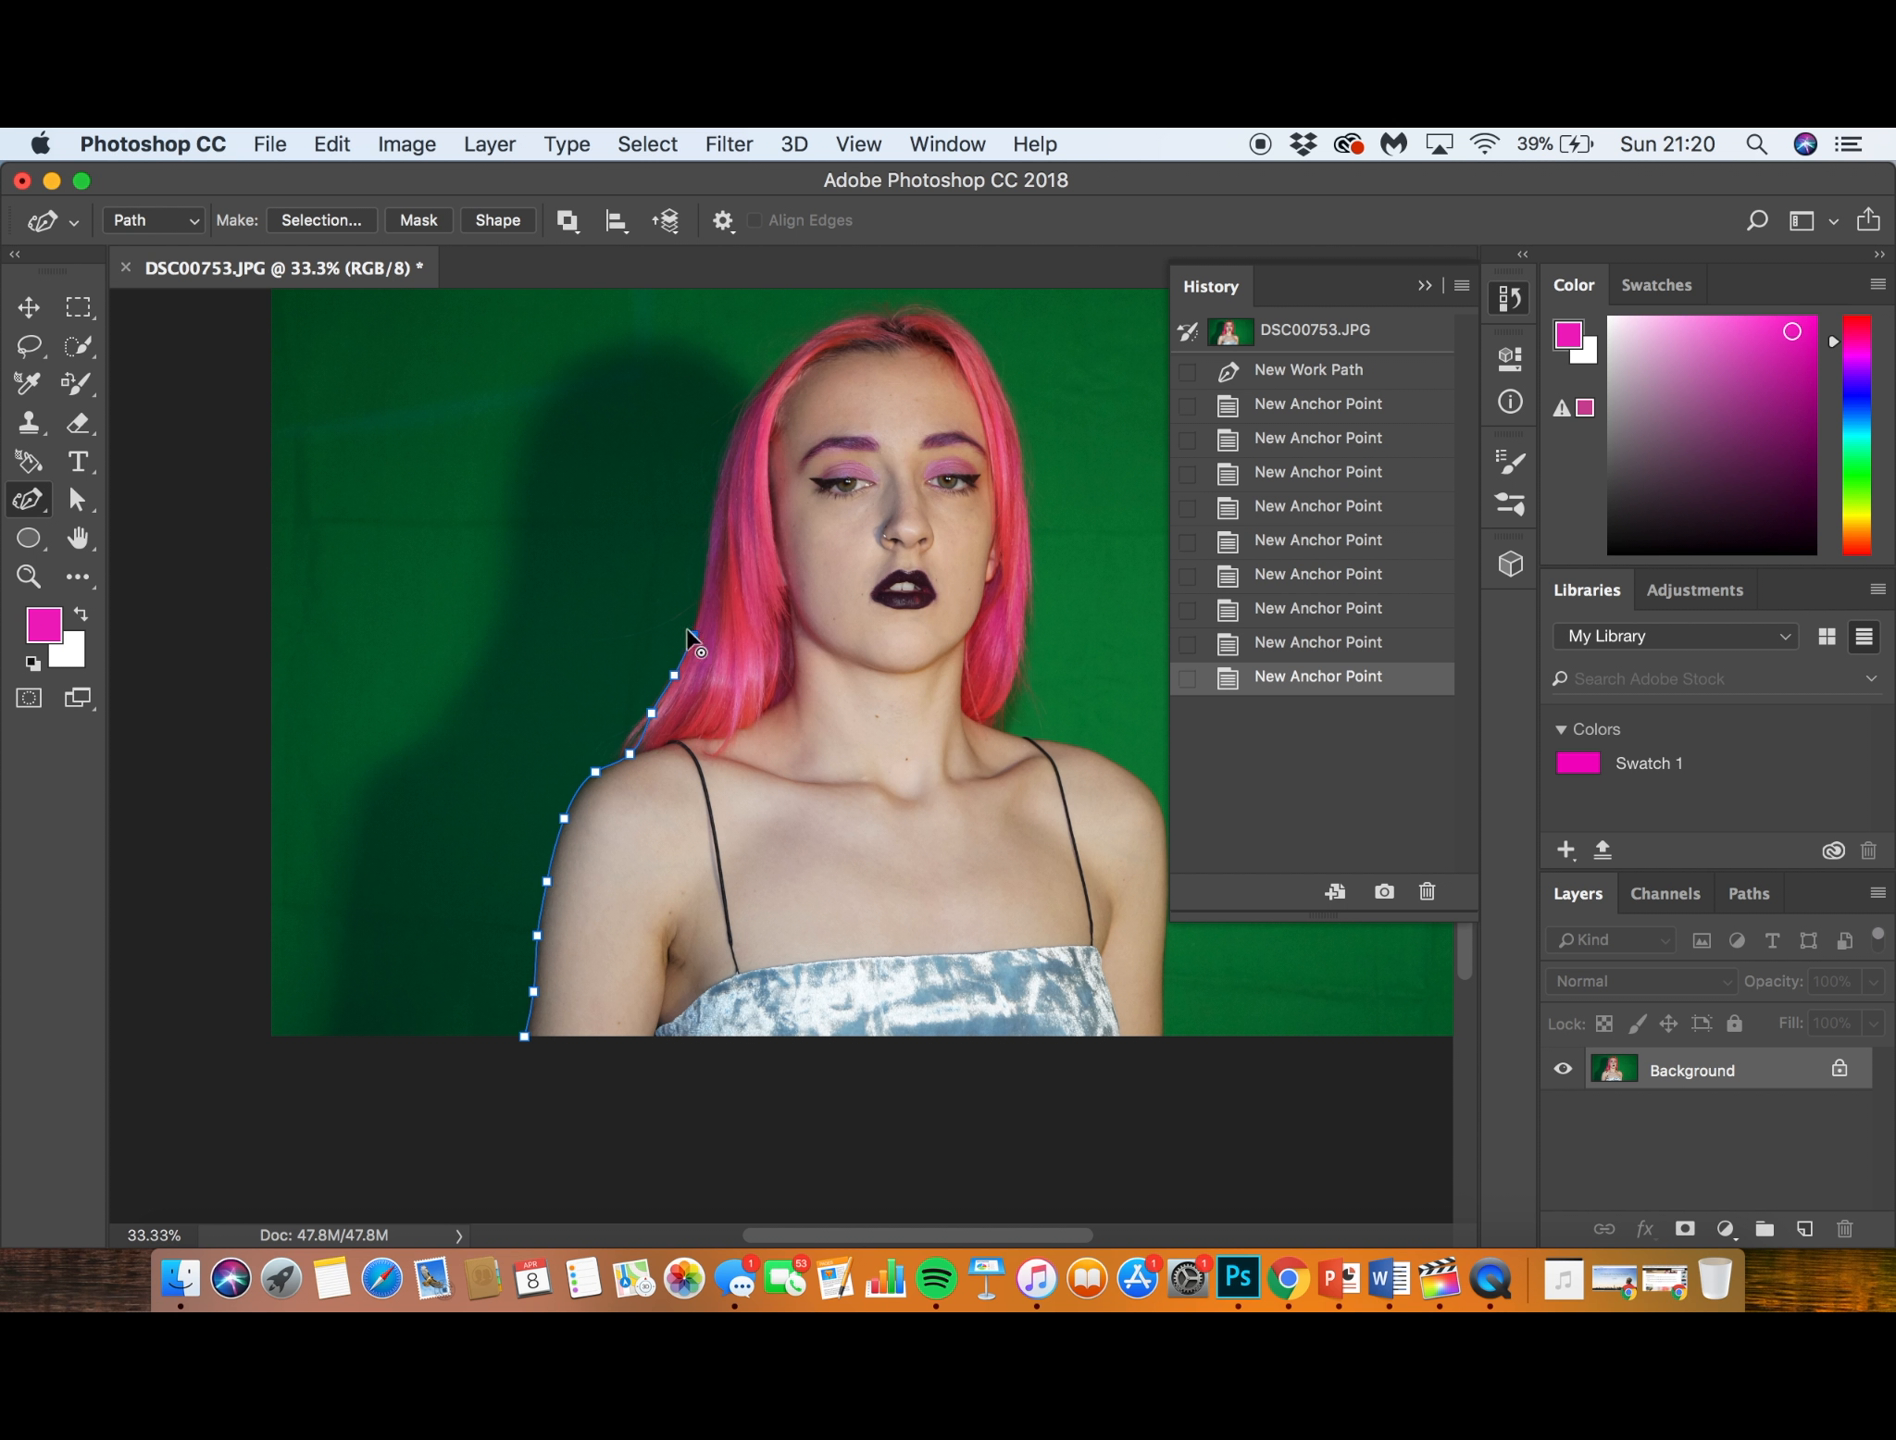
{"action": "left_click", "coordinate": [1315, 335]}
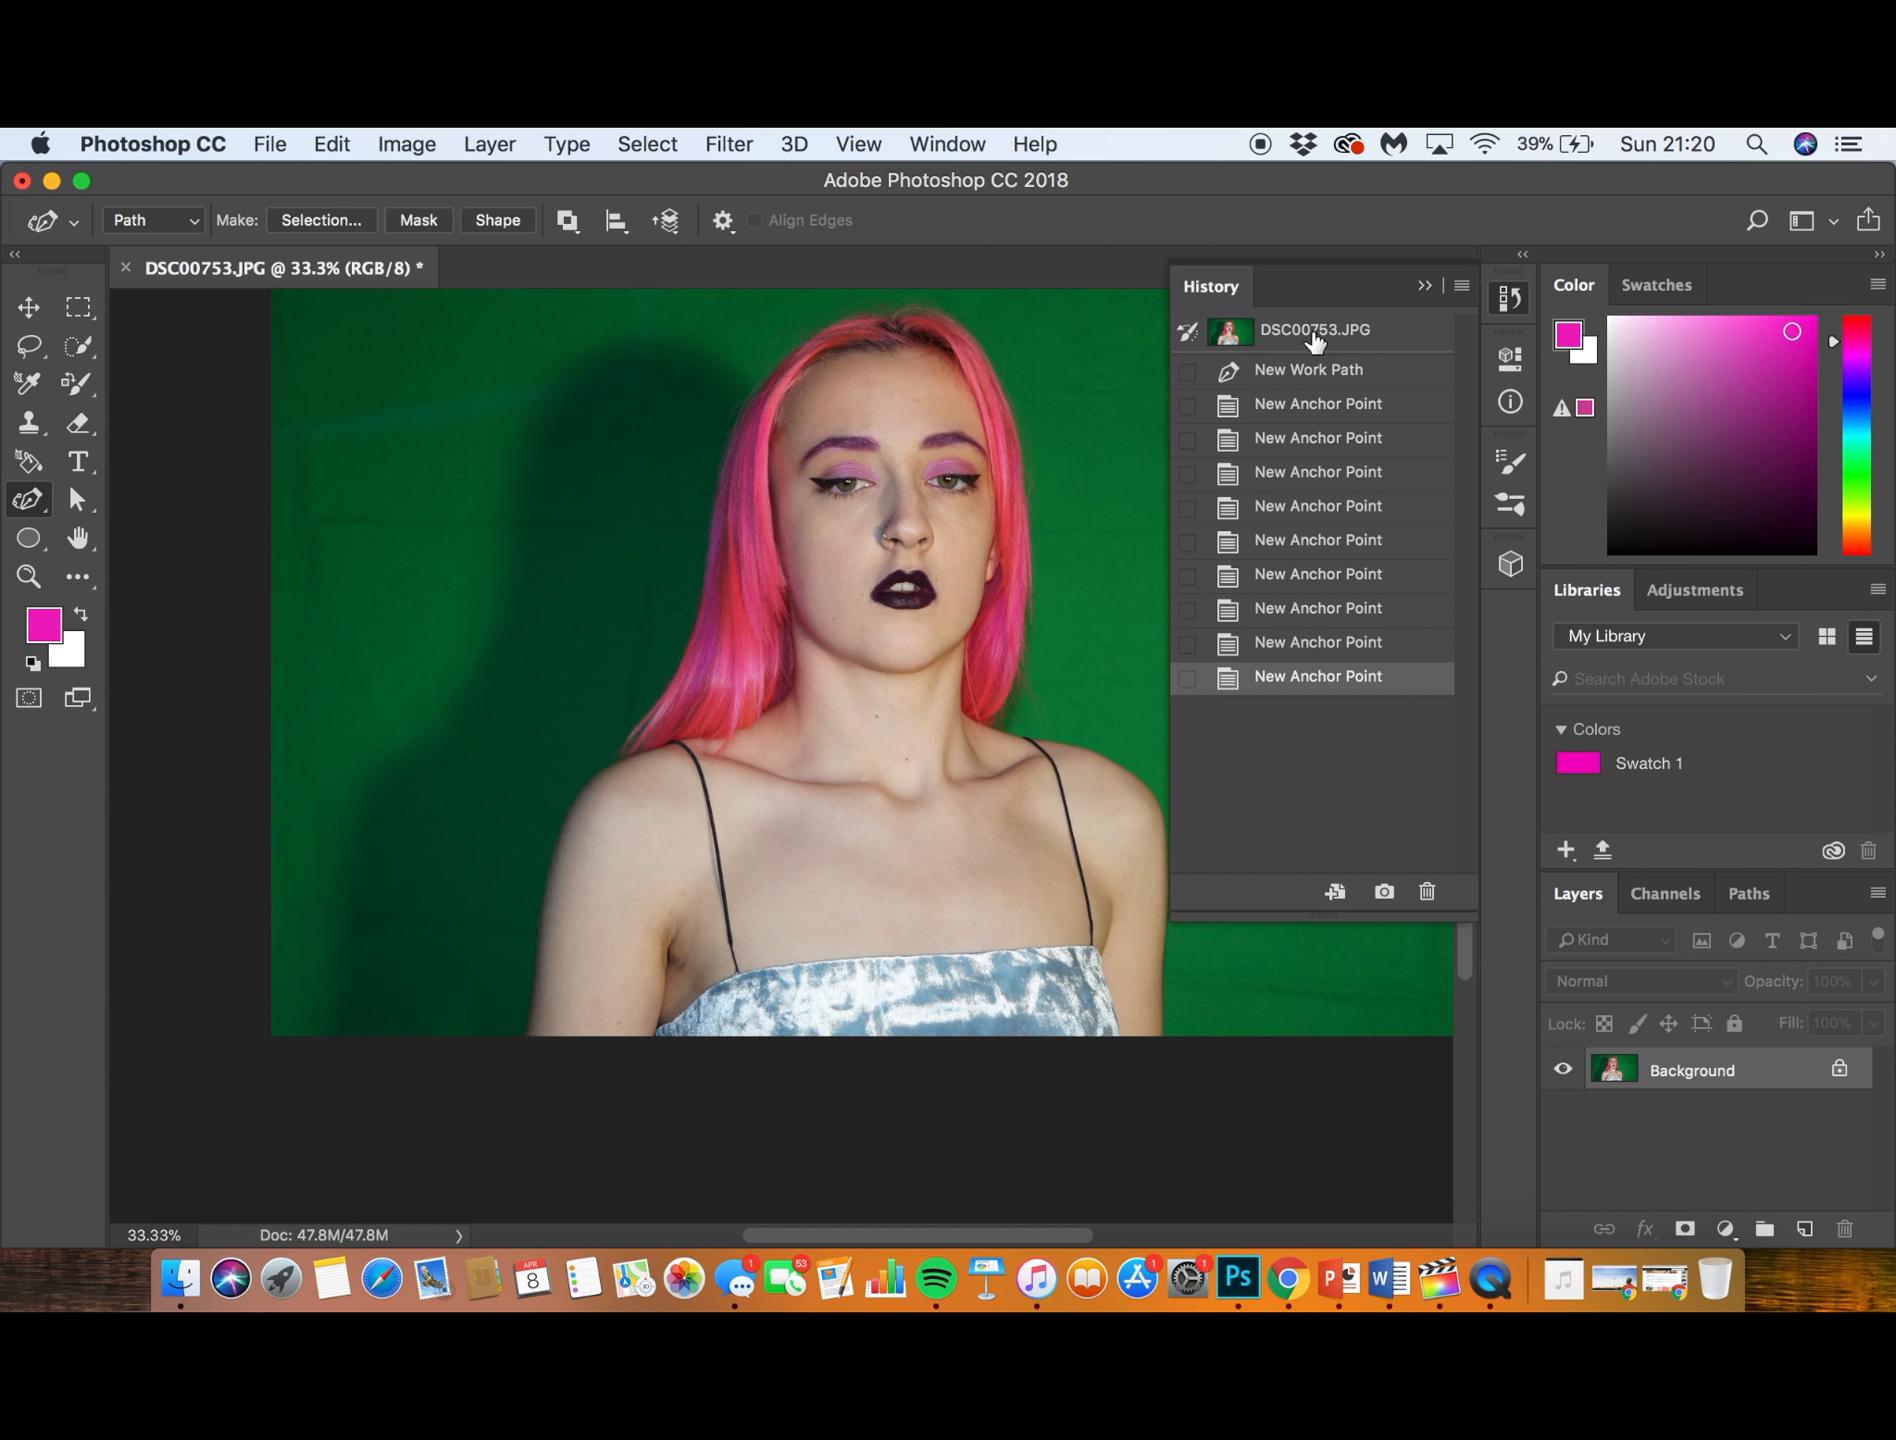
{"action": "left_click", "coordinate": [1424, 286]}
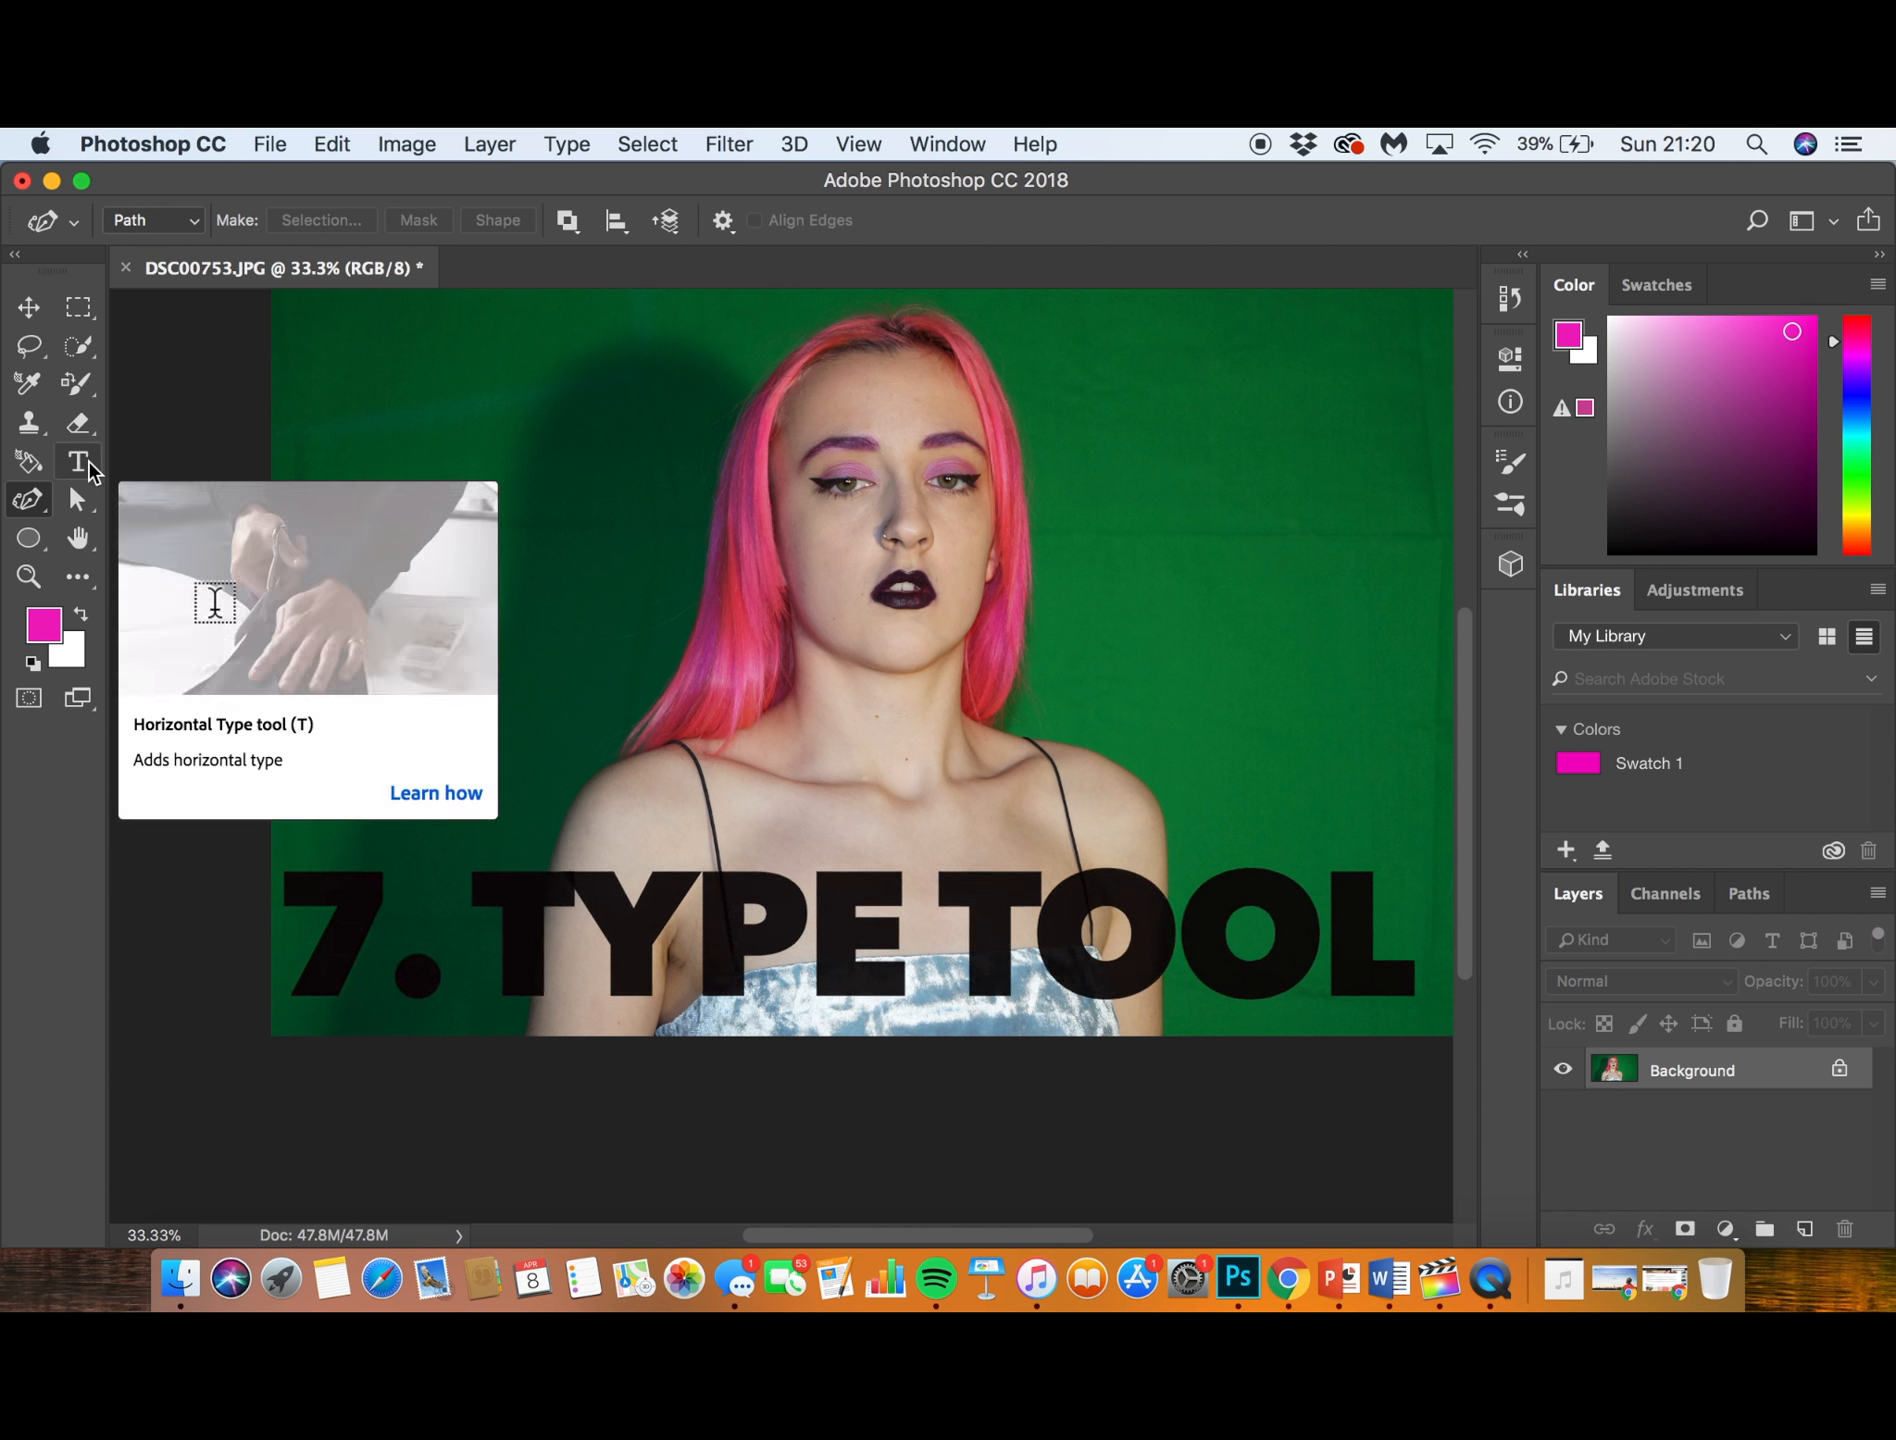
- Add a horizontal text box across the subject's chest reading HELLO and set its font size to 48 pt
{"action": "left_click", "coordinate": [84, 466]}
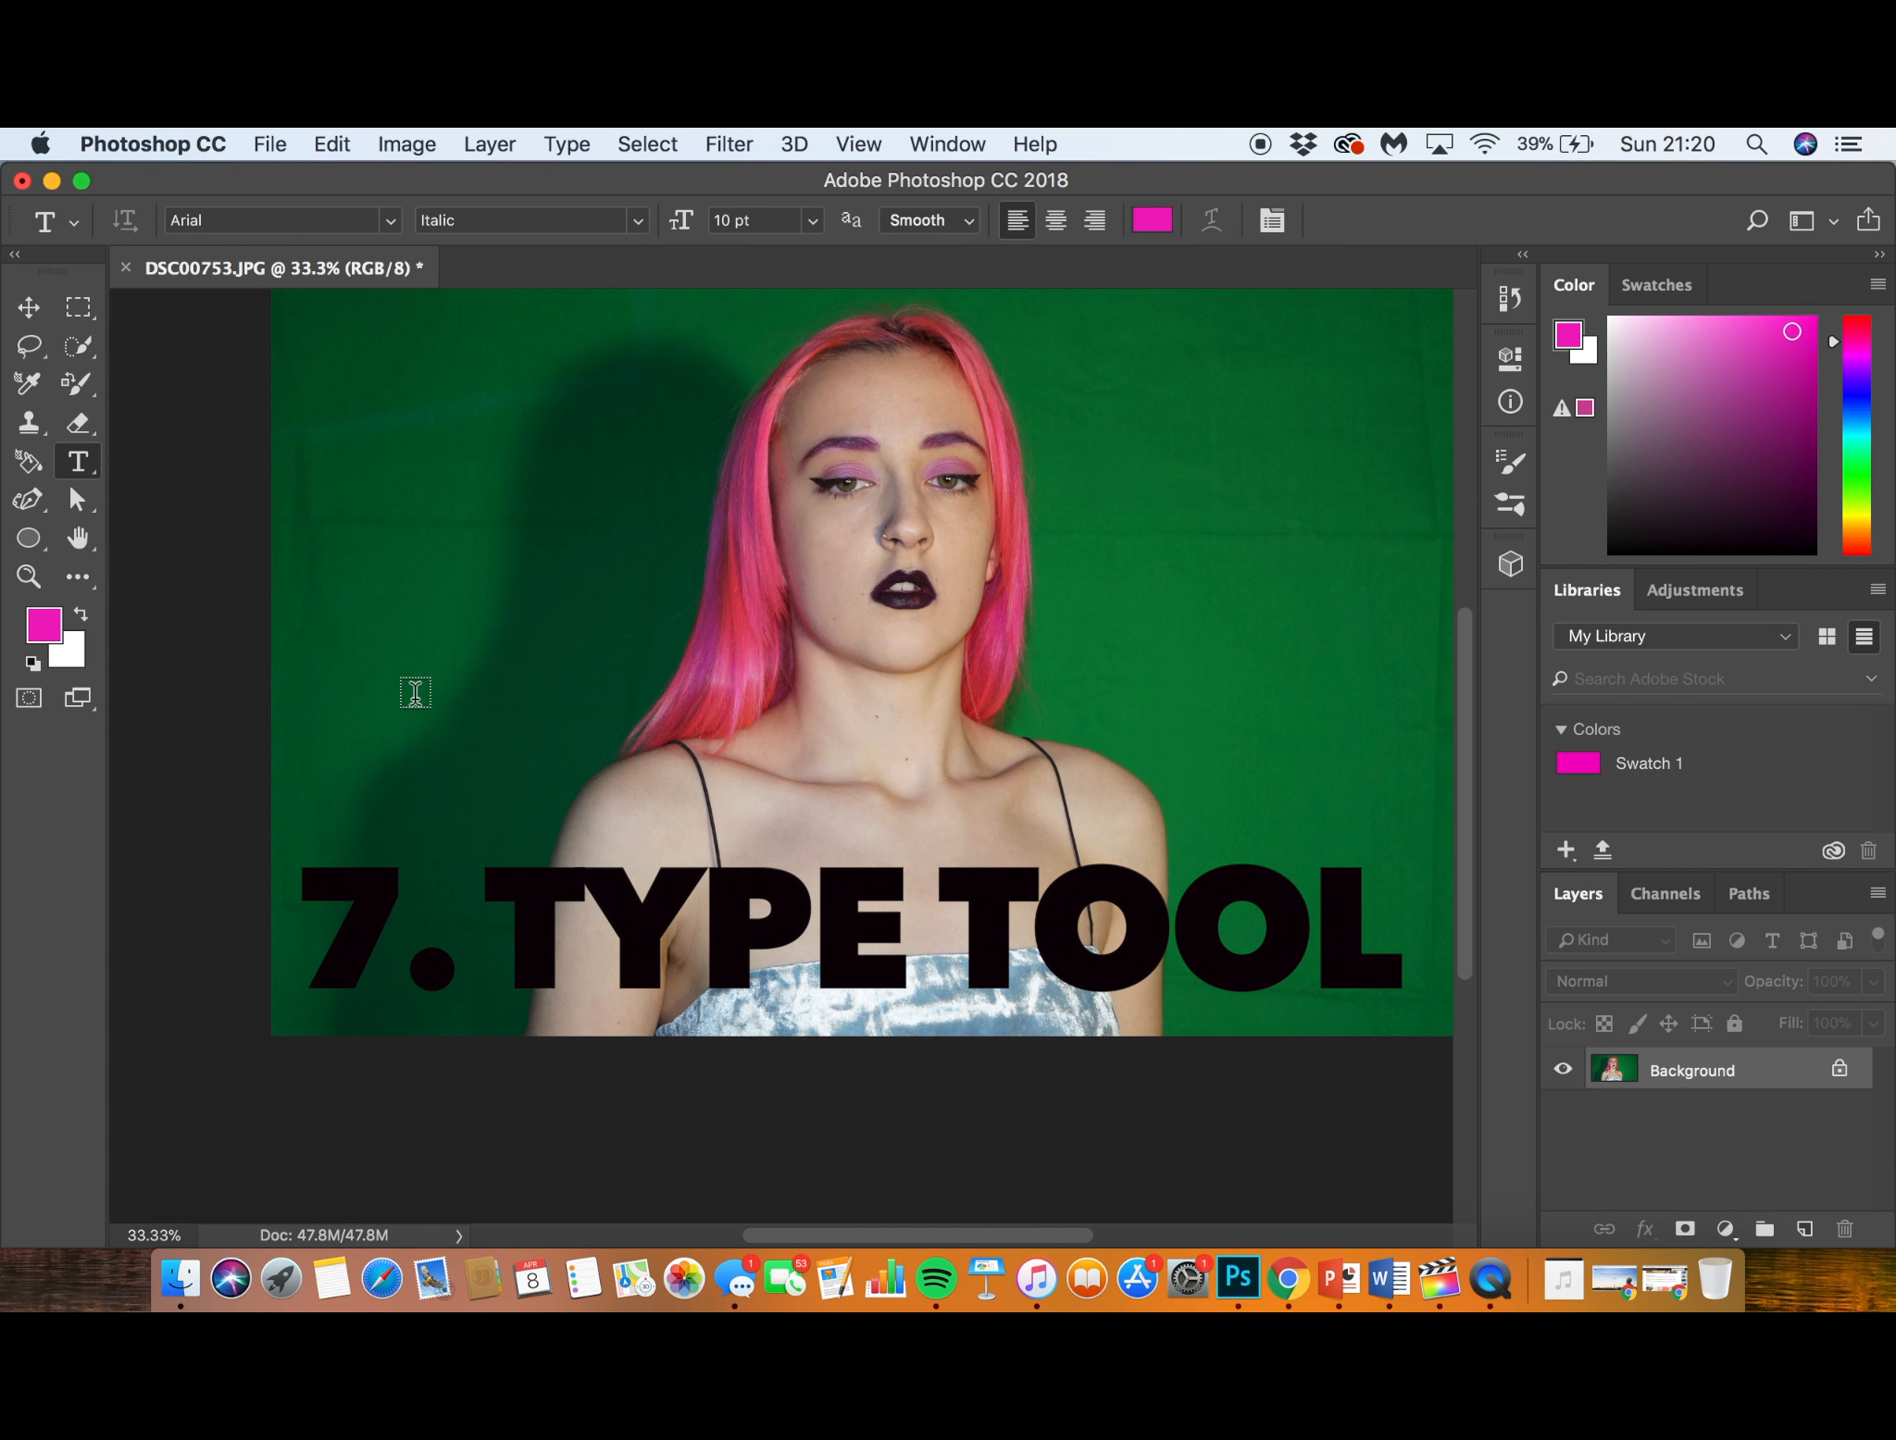
{"action": "left_click_drag", "start_coordinate": [757, 810], "coordinate": [1094, 911]}
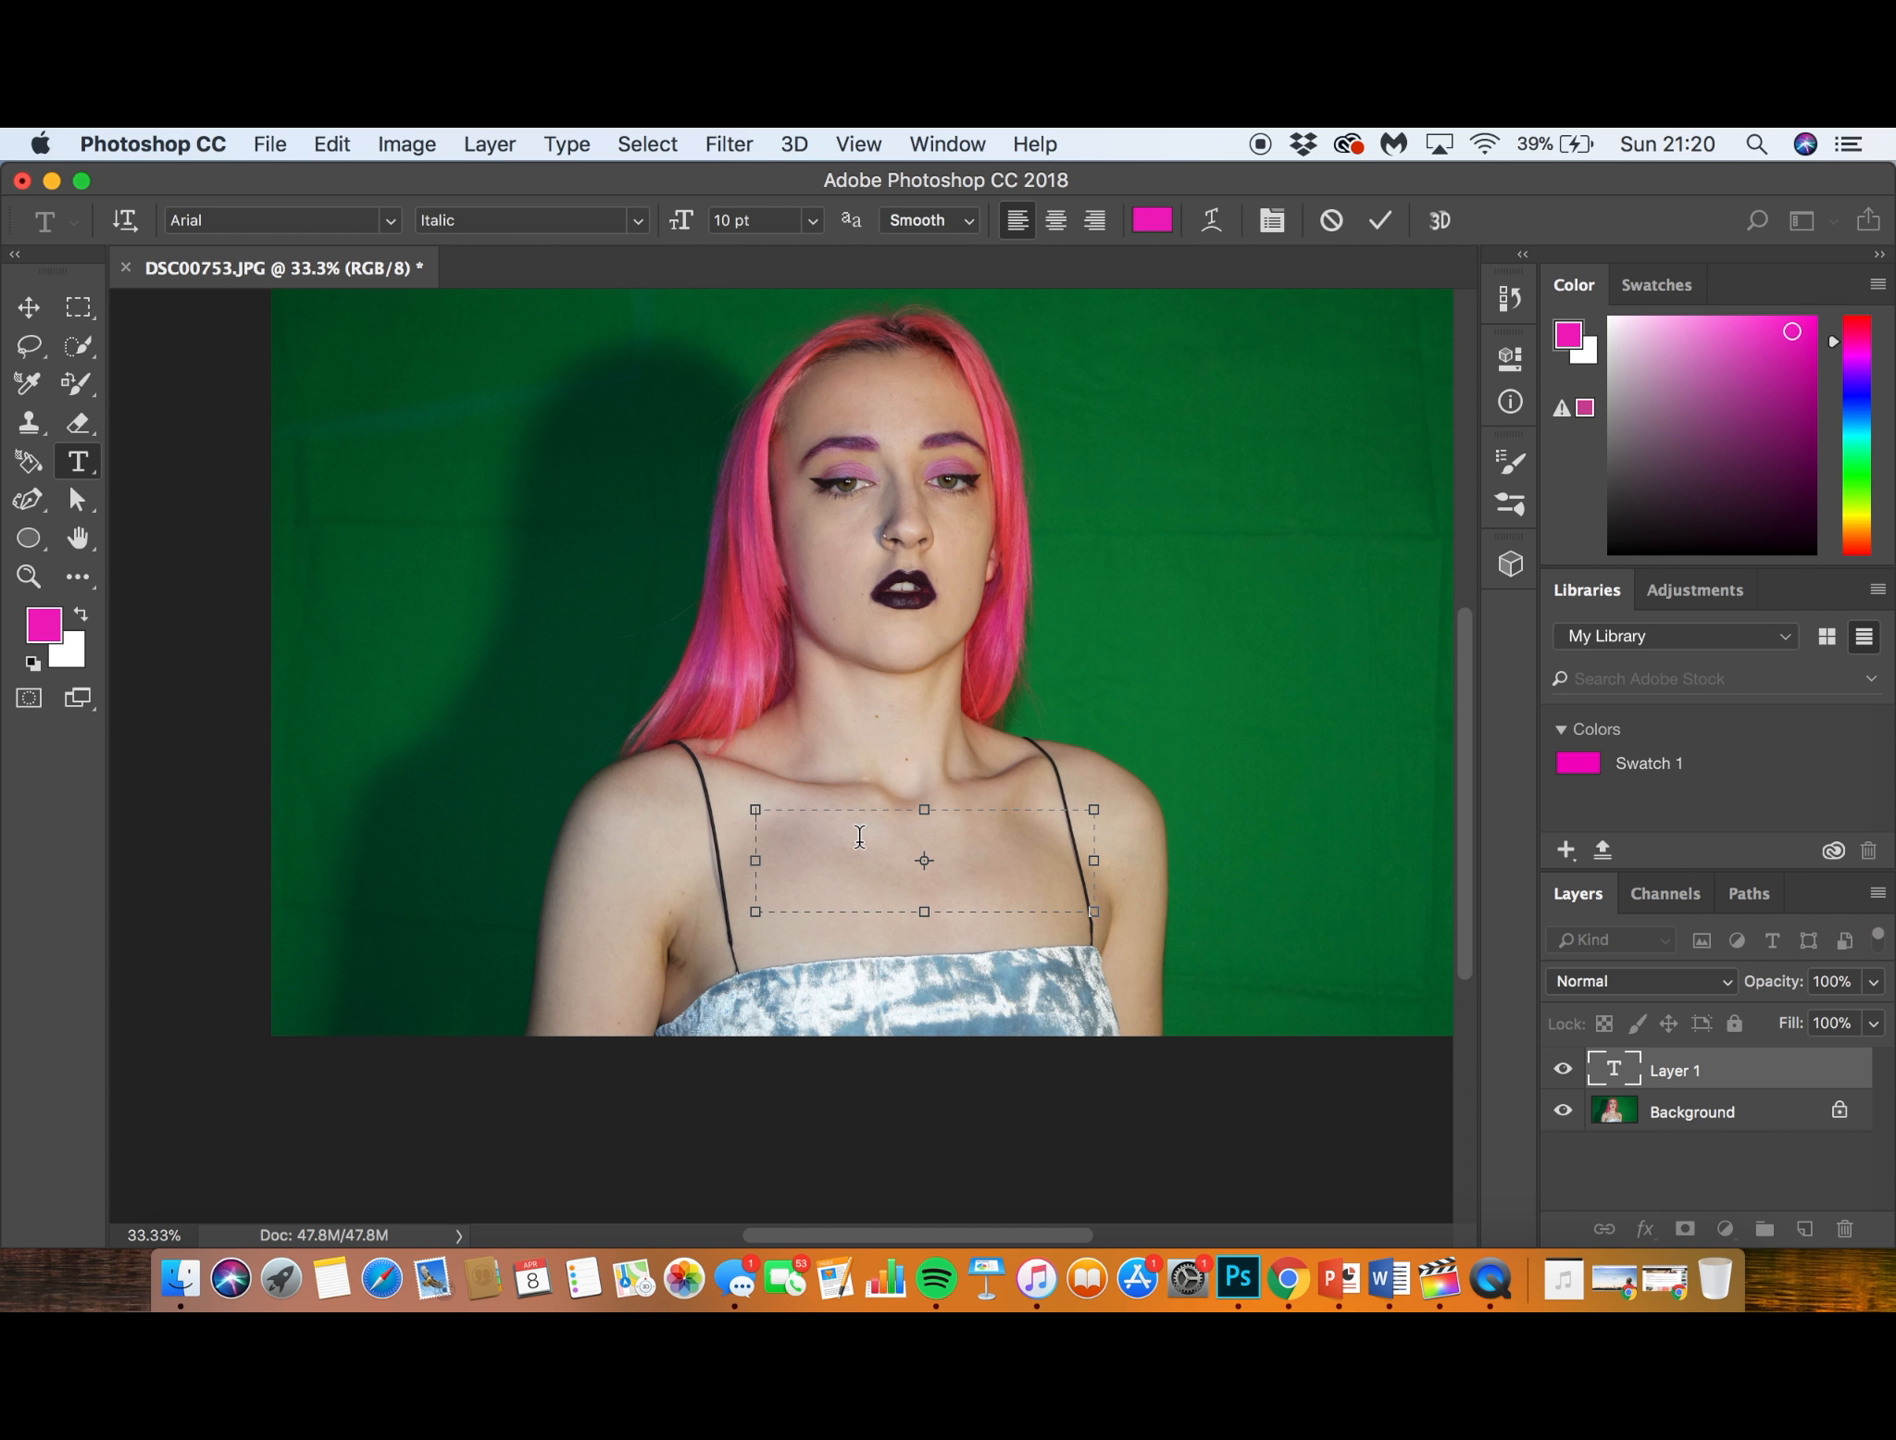
{"action": "type", "text": "HELLO"}
{"action": "key", "text": "super+a"}
{"action": "left_click", "coordinate": [813, 221]}
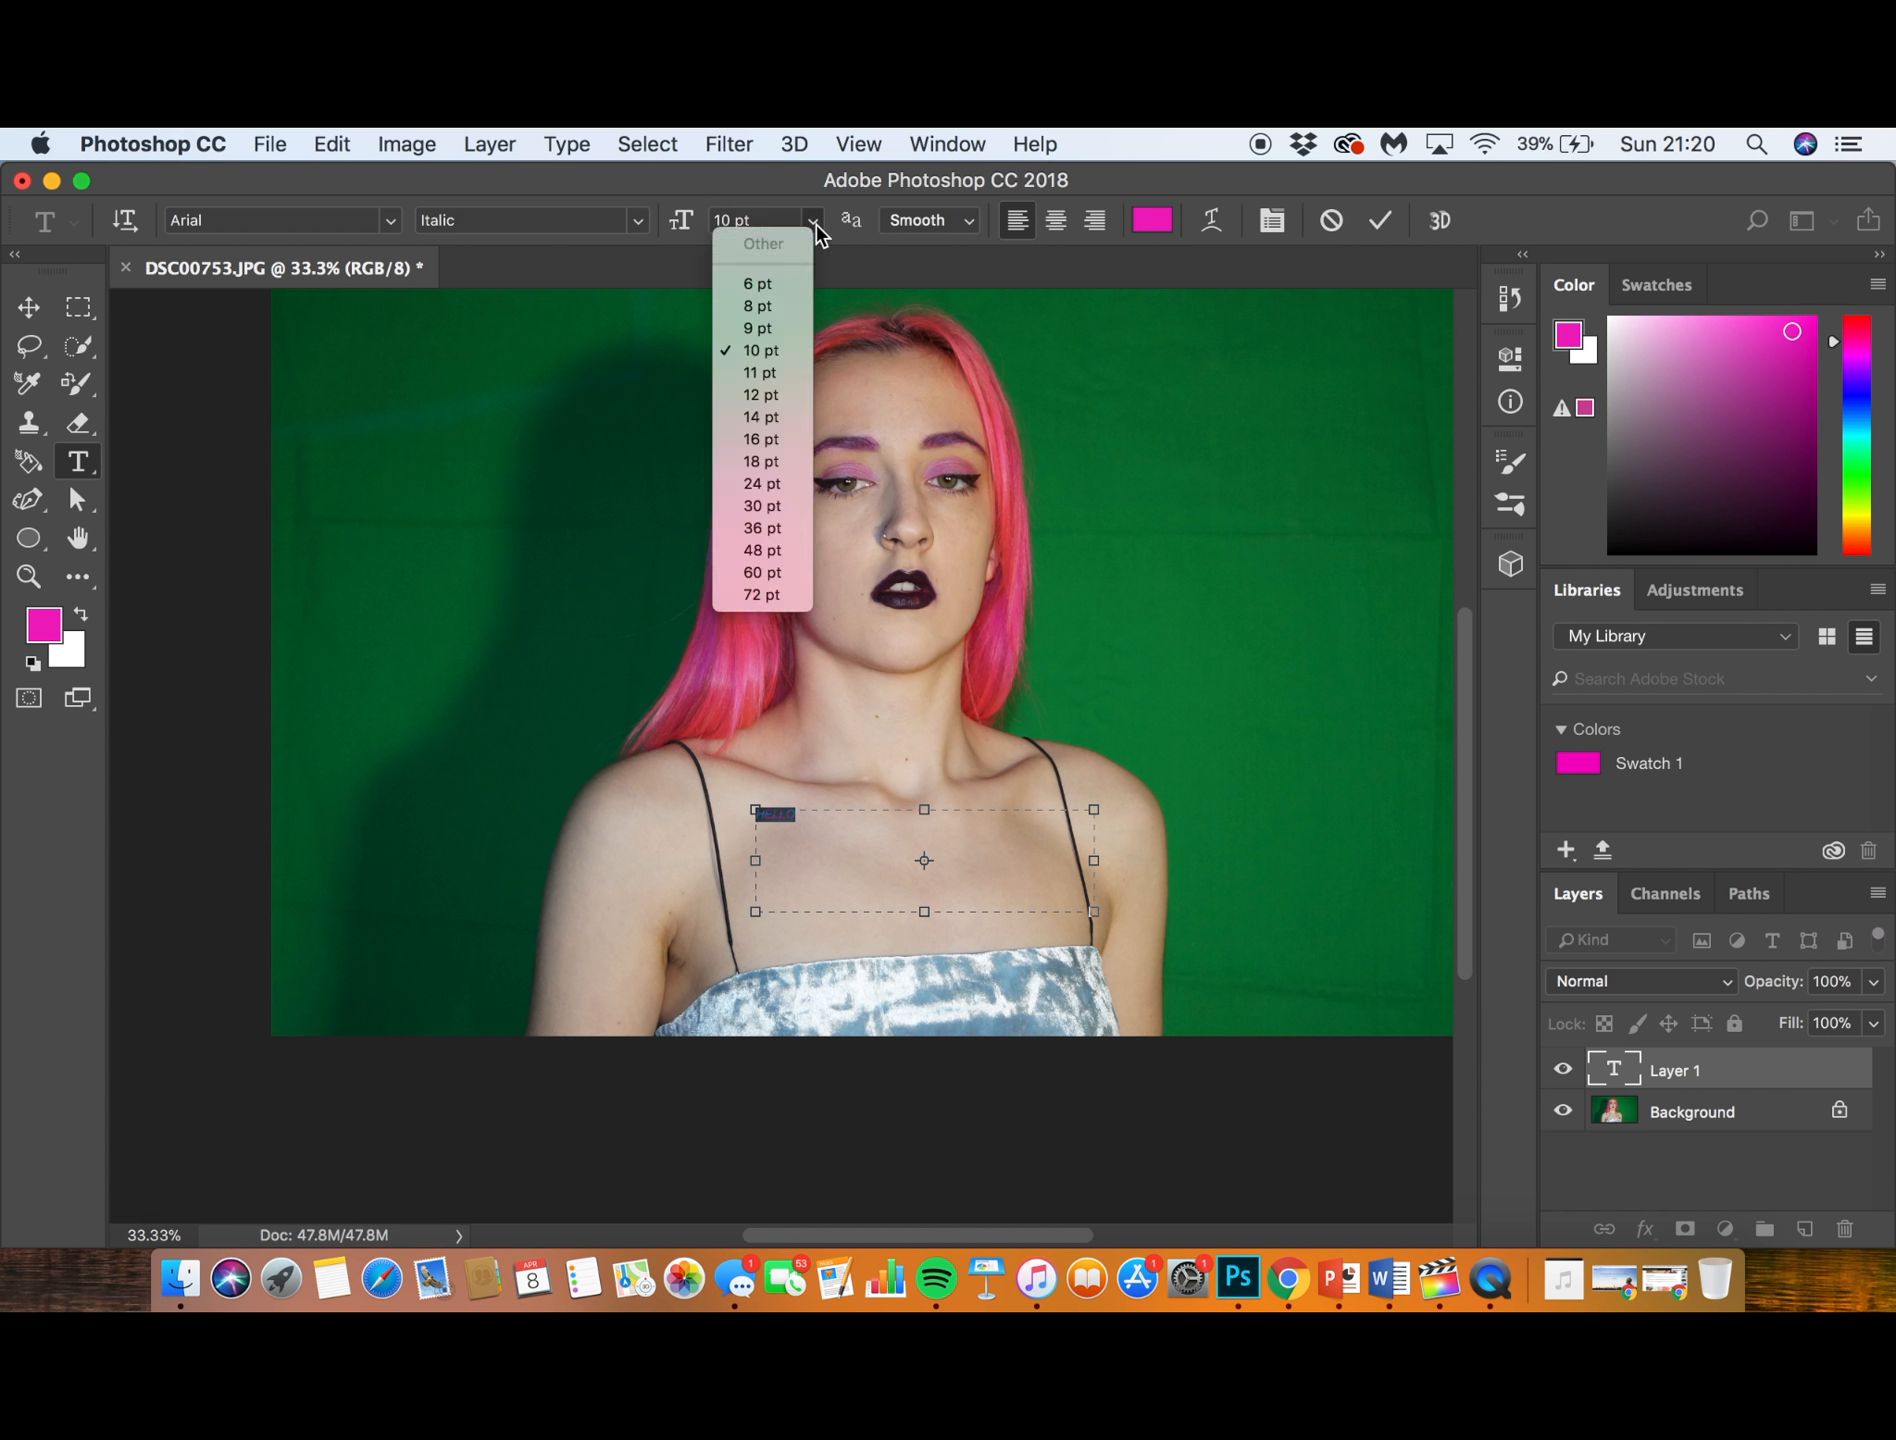
{"action": "left_click", "coordinate": [747, 550]}
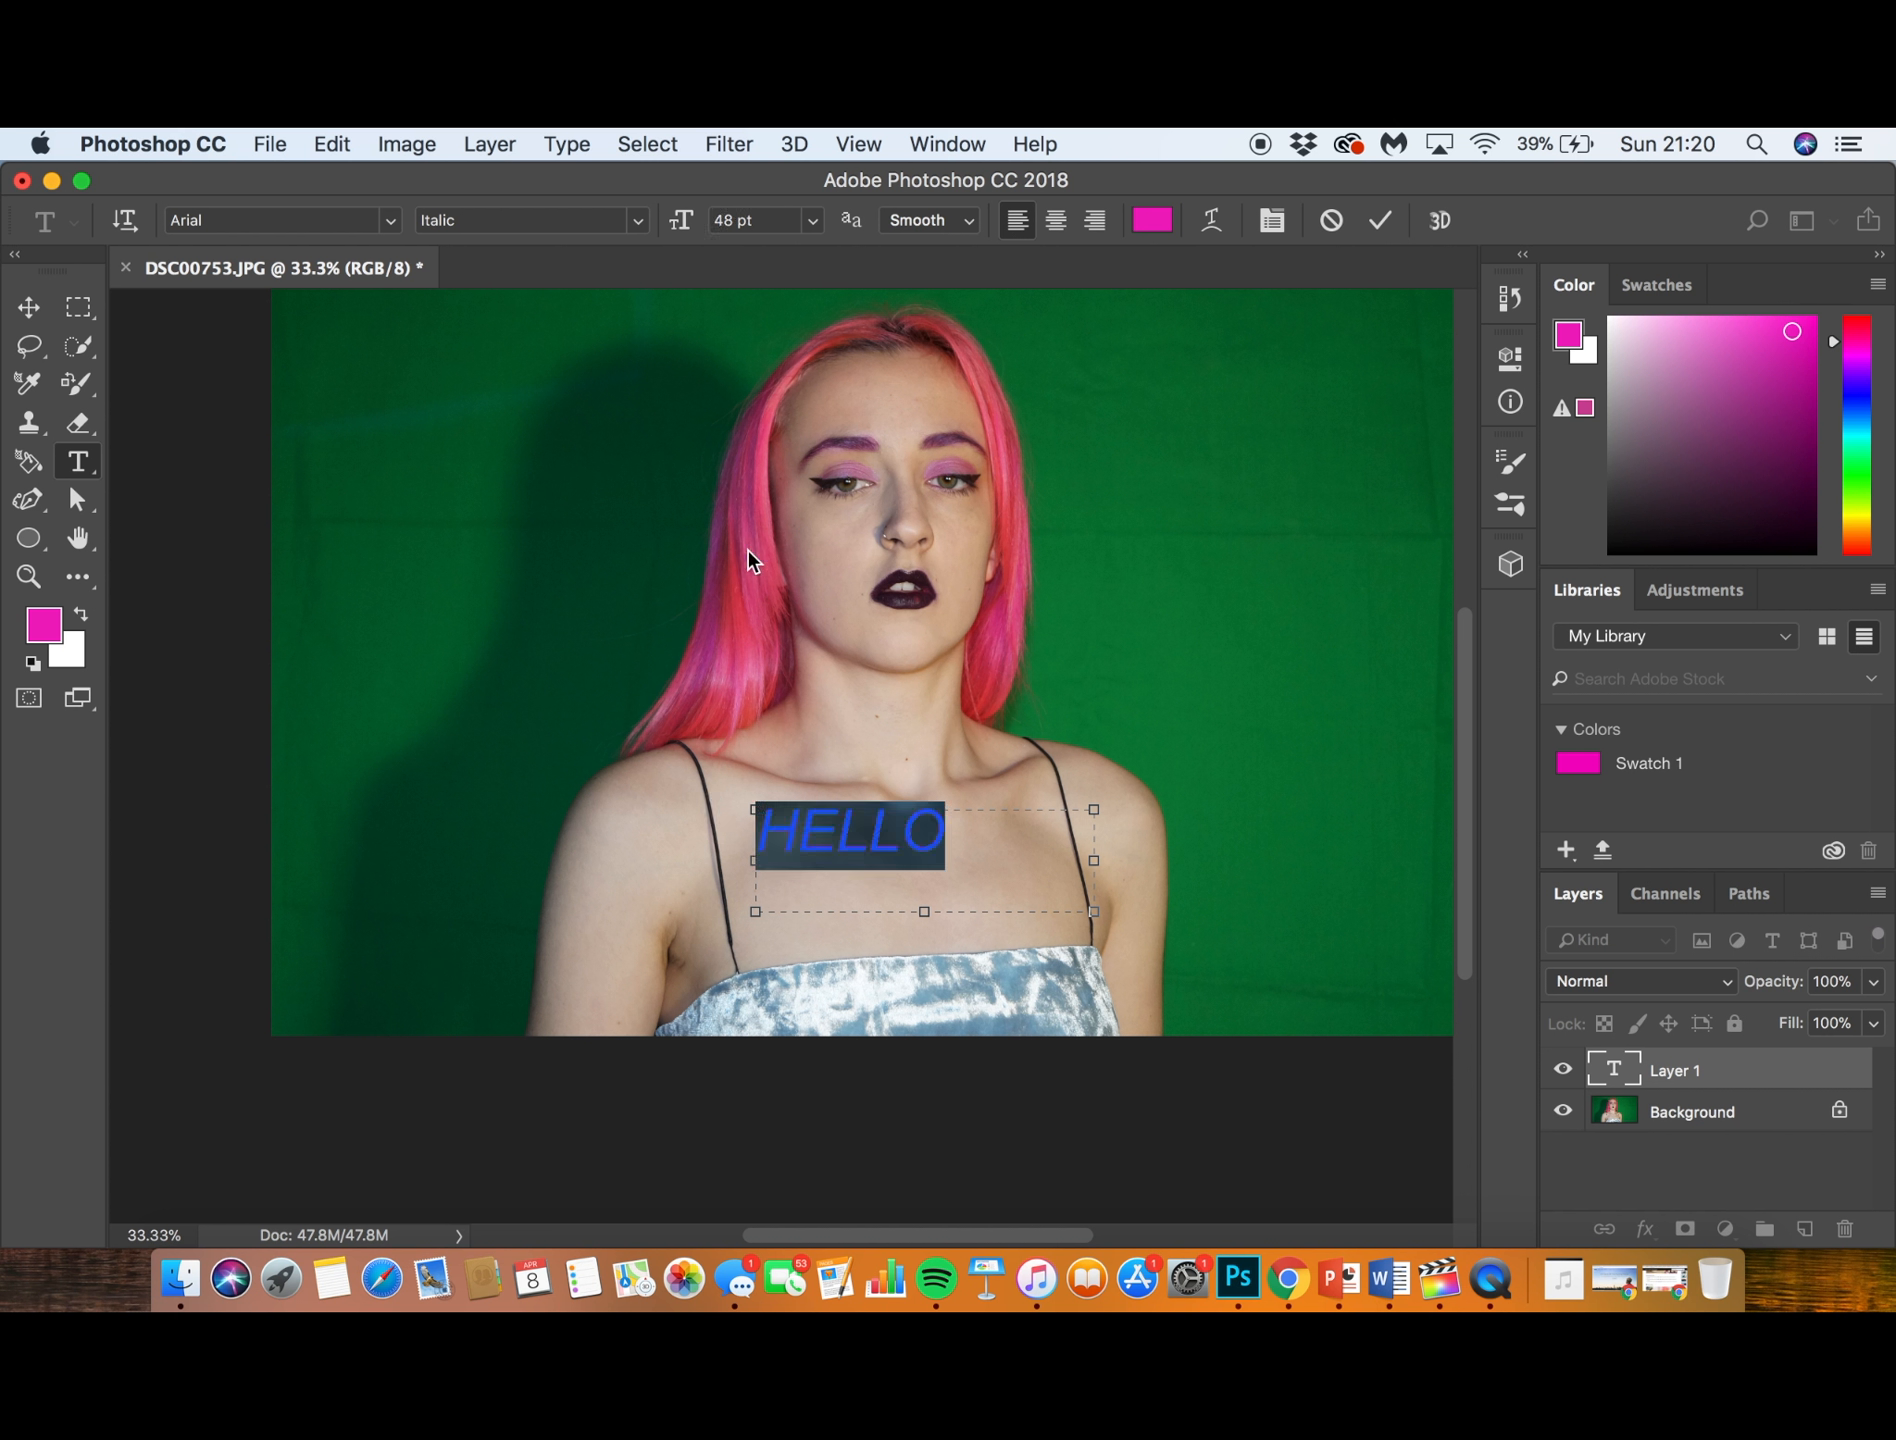
{"action": "left_click", "coordinate": [955, 843]}
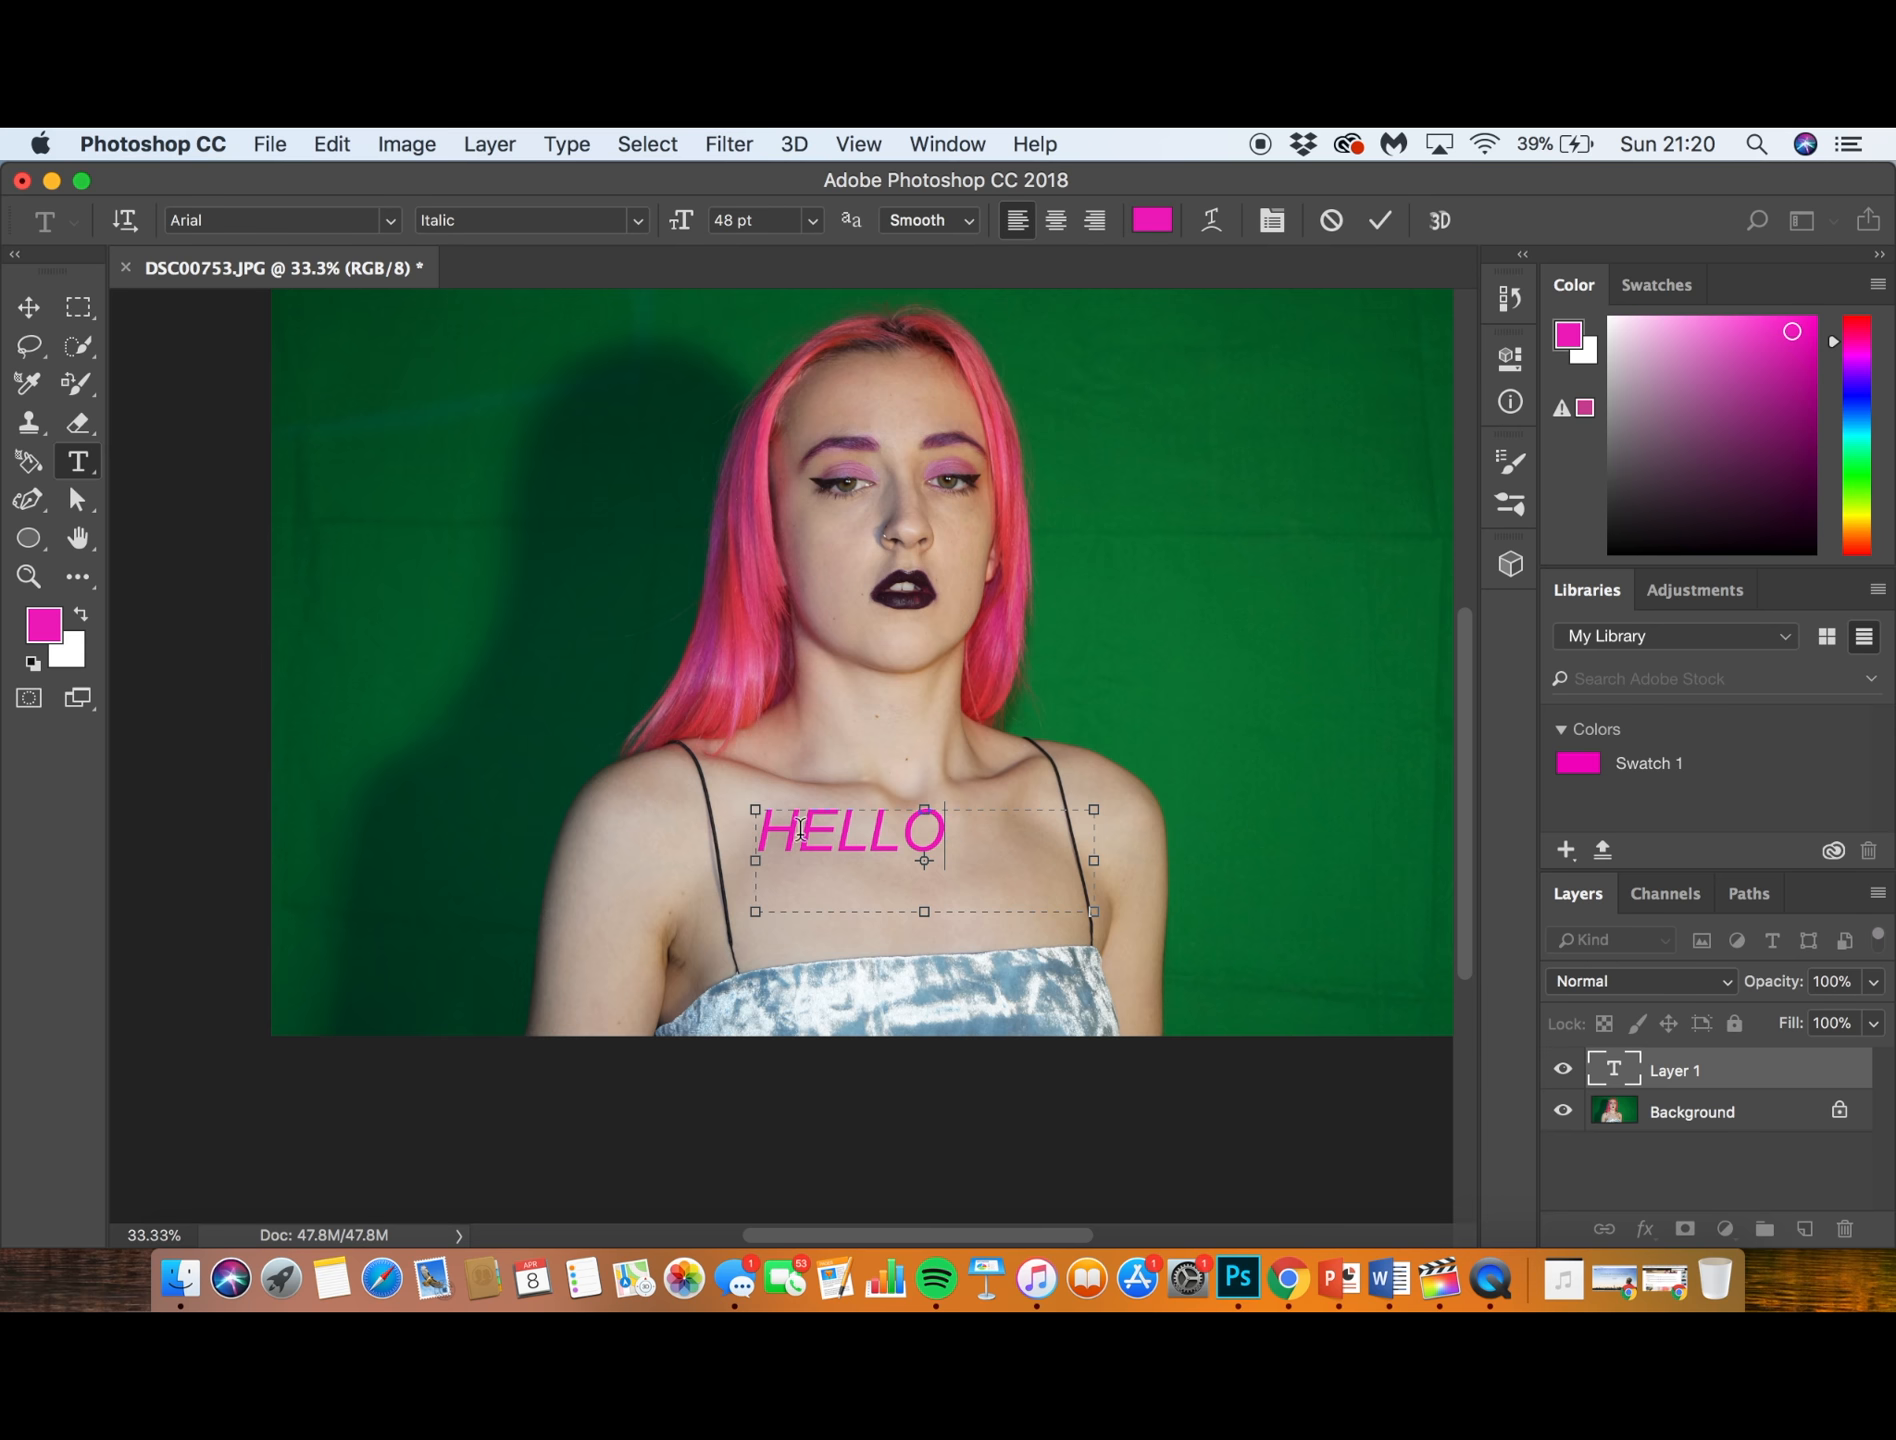
- Try centre and right alignment on the HELLO text, and return it to left alignment
{"action": "key", "text": "super+a"}
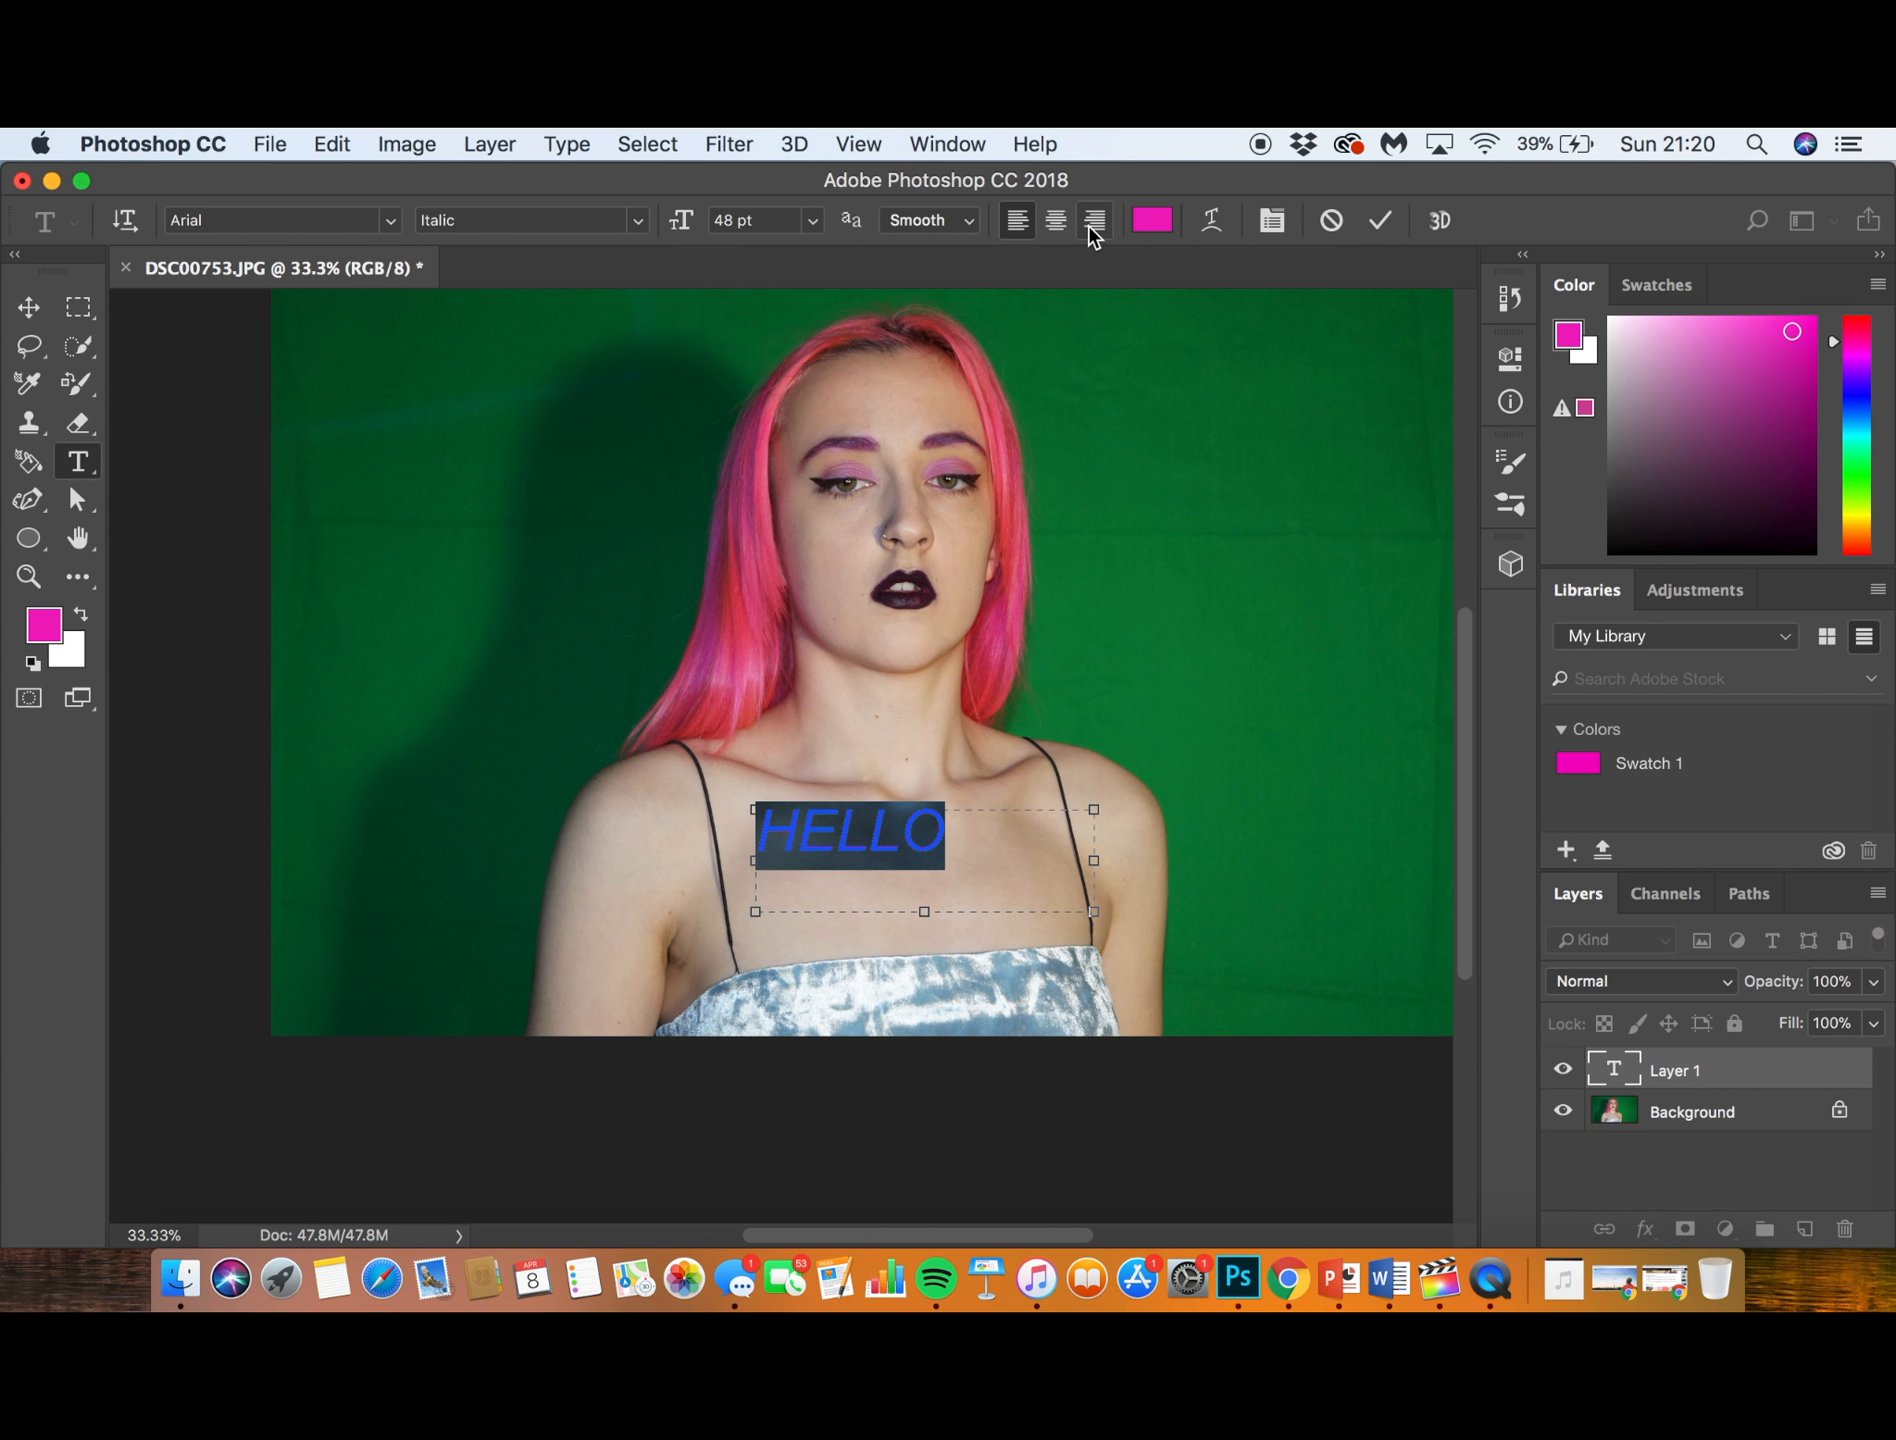
{"action": "left_click", "coordinate": [1055, 220]}
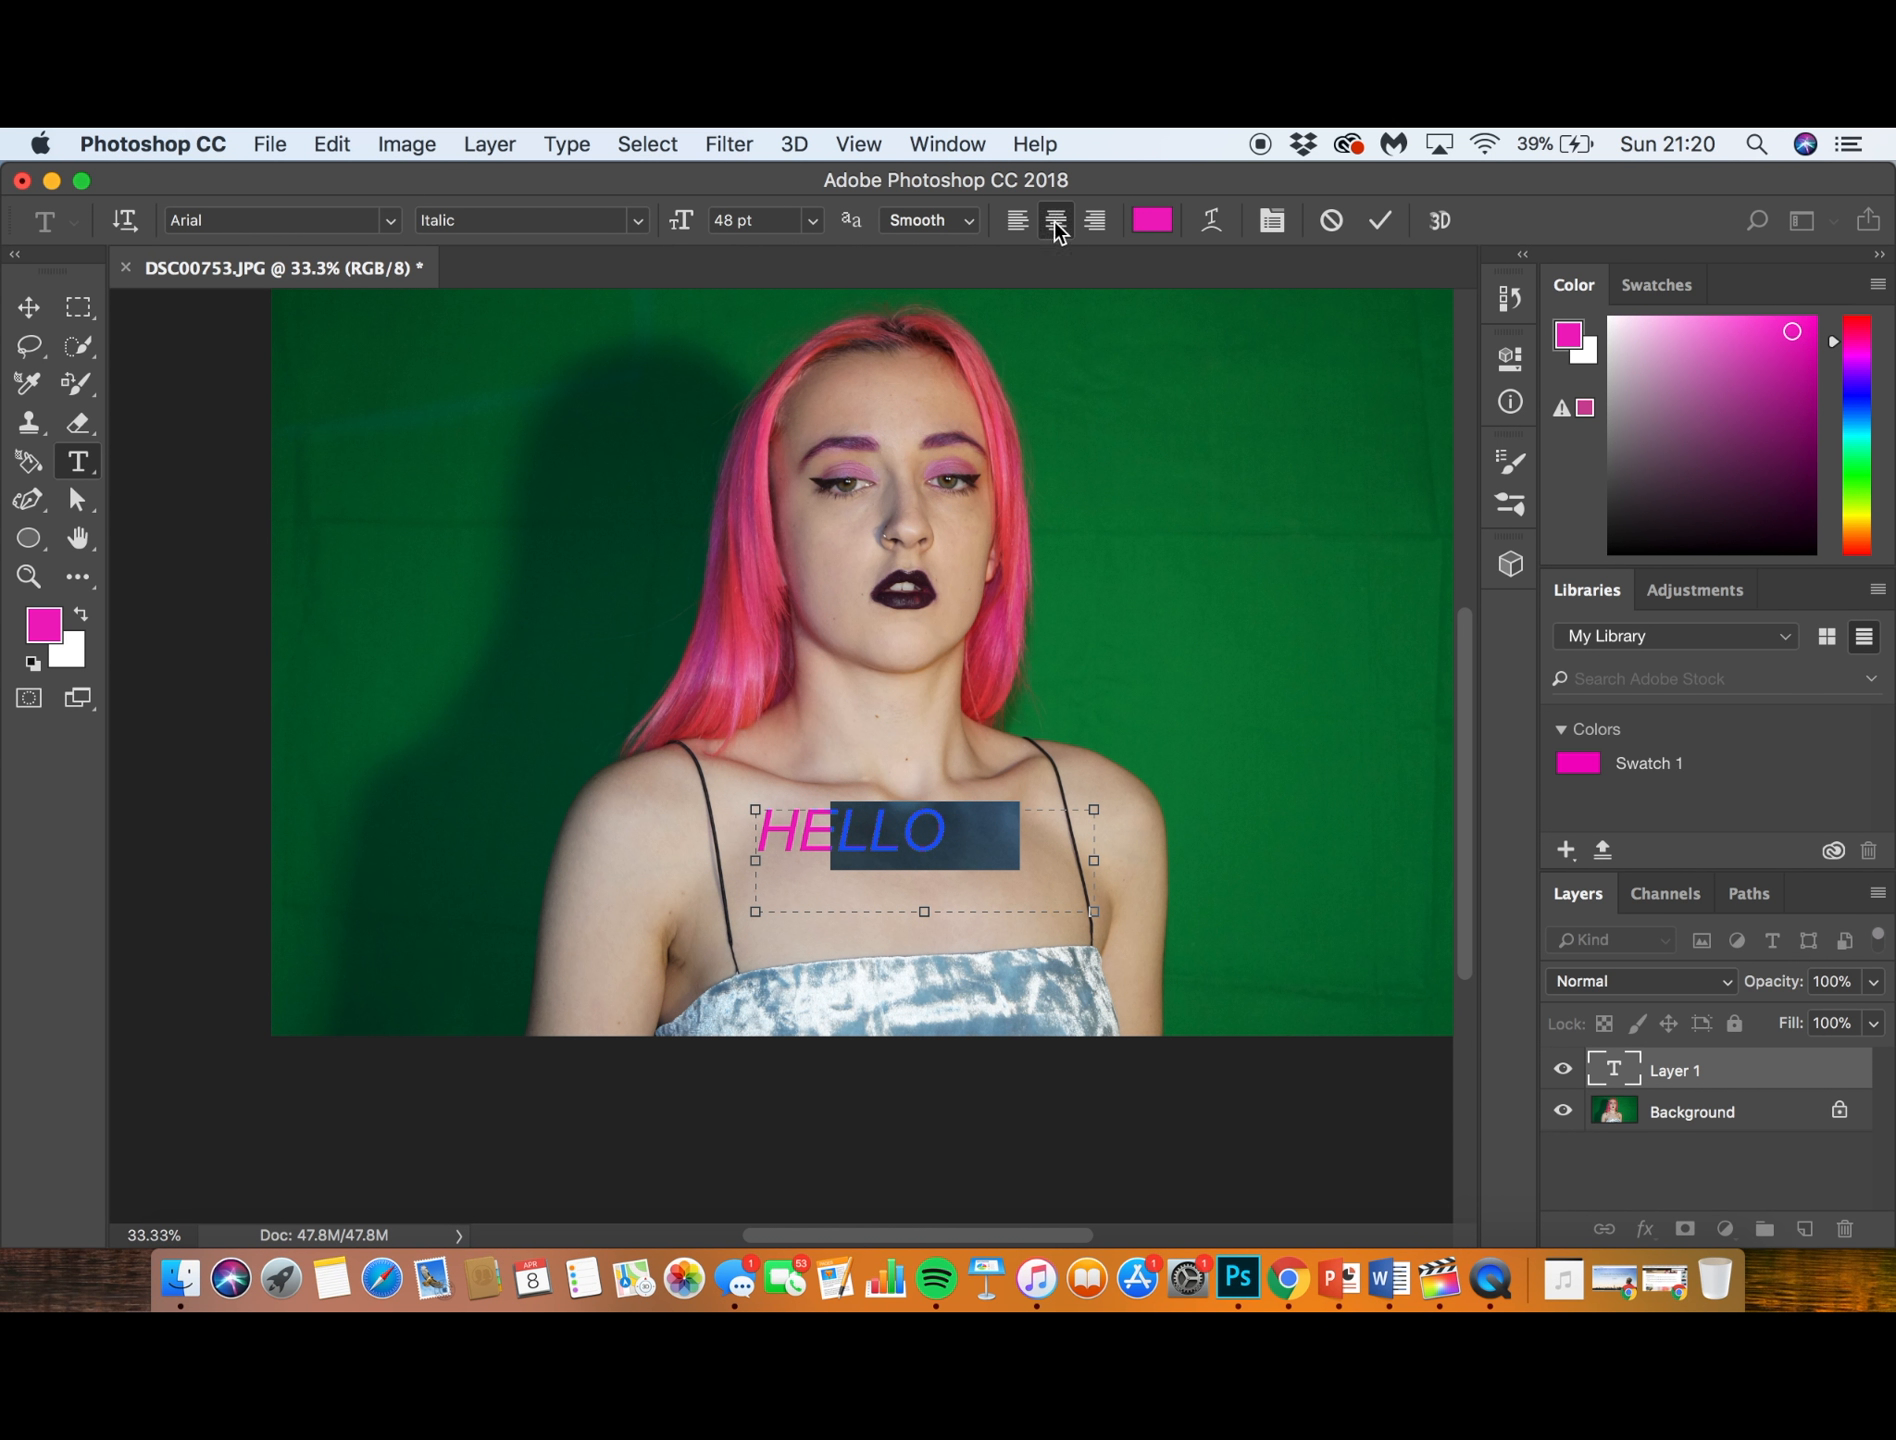
{"action": "left_click", "coordinate": [1093, 222]}
{"action": "left_click", "coordinate": [1017, 222]}
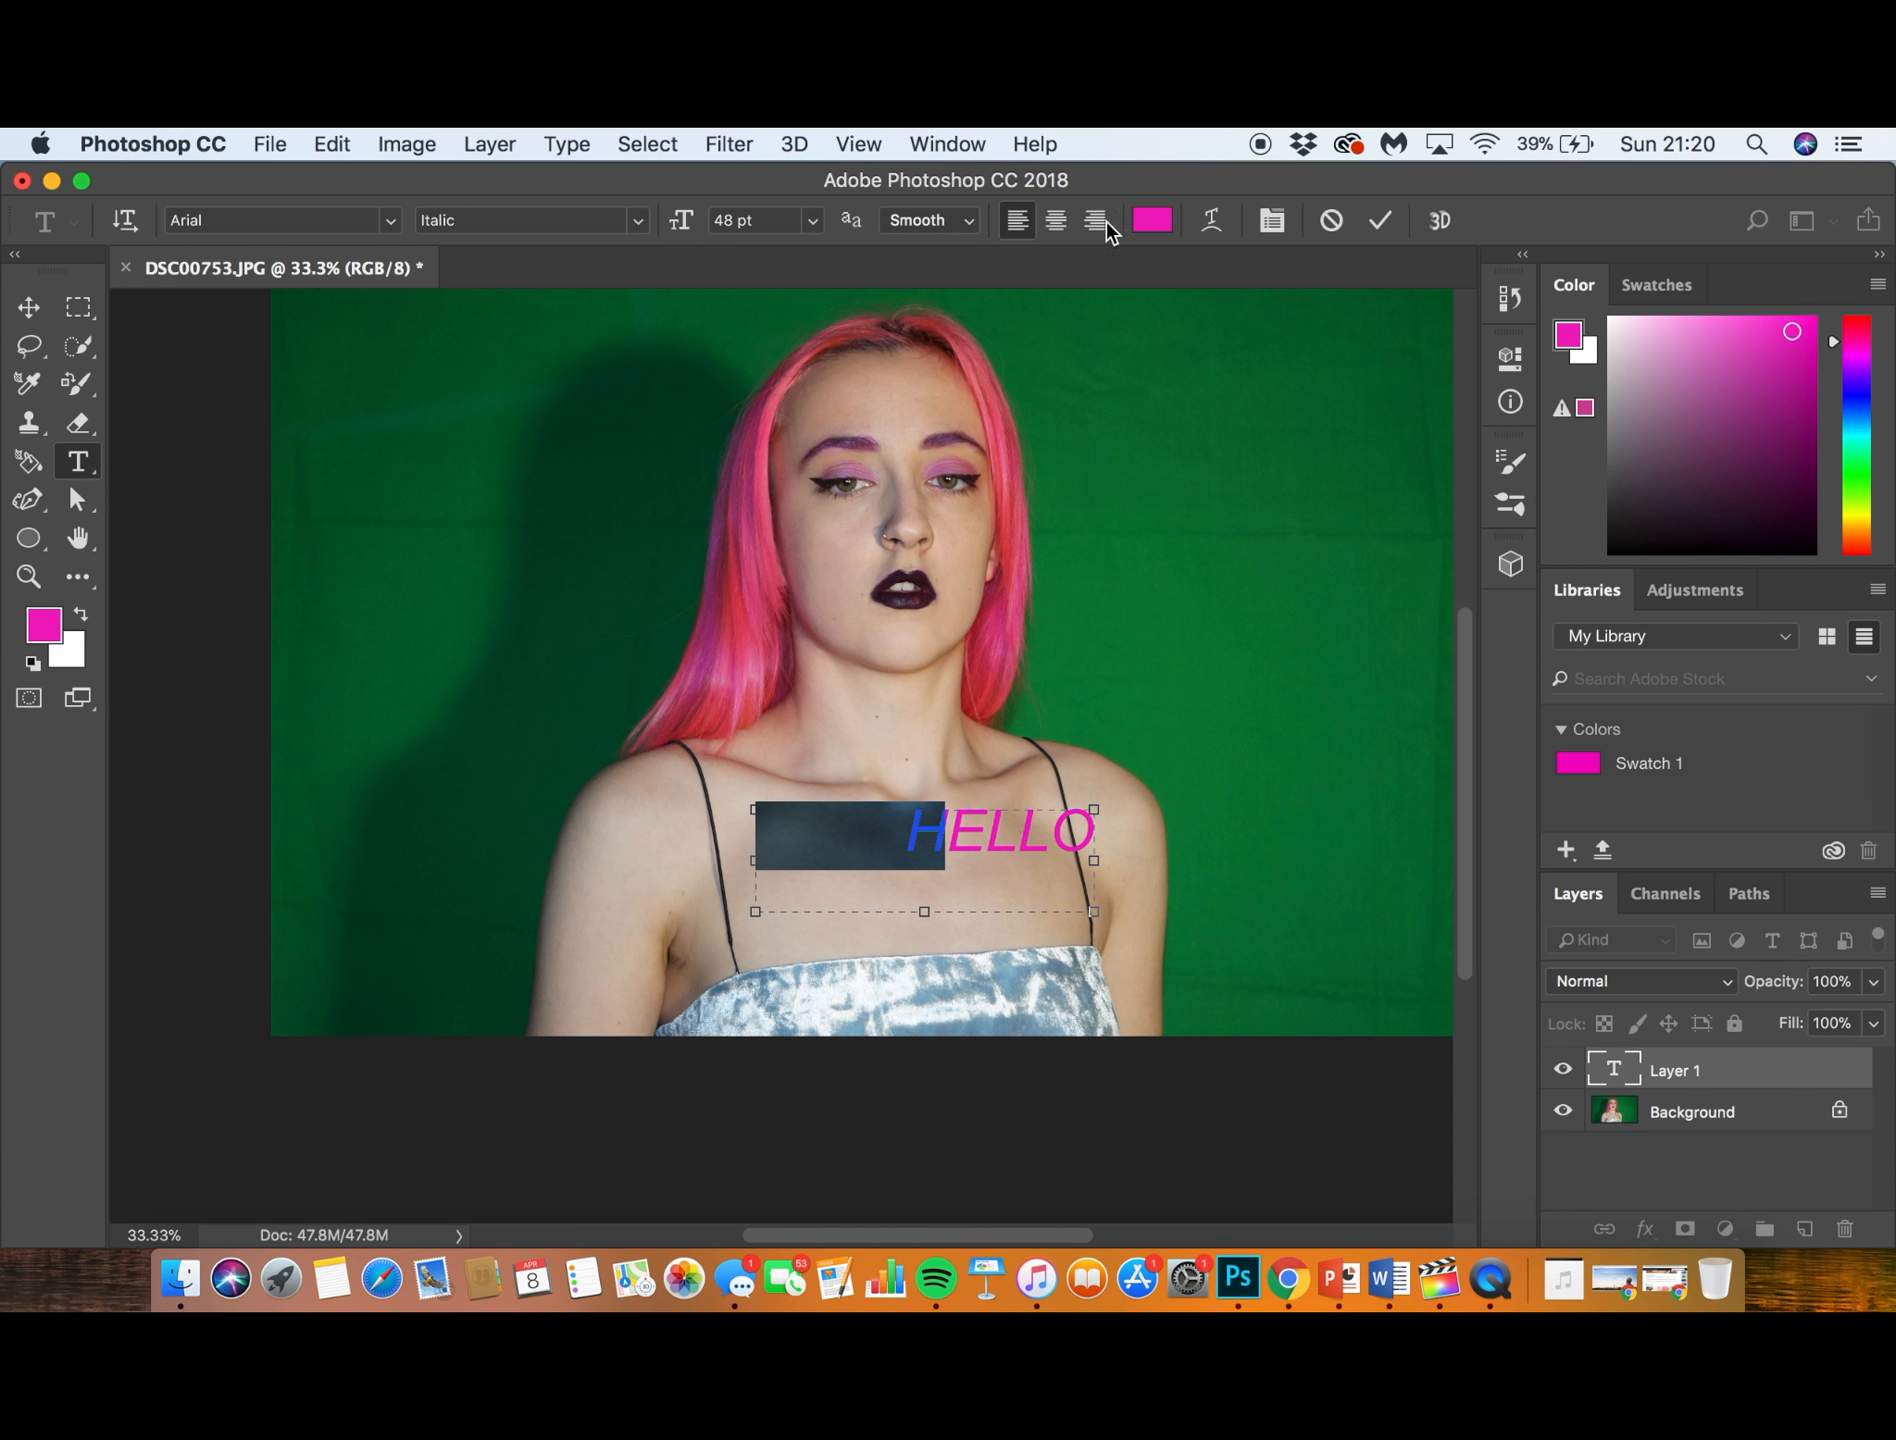
- Change the colour of the HELLO text to blue and reselect the whole word
{"action": "left_click", "coordinate": [1158, 218]}
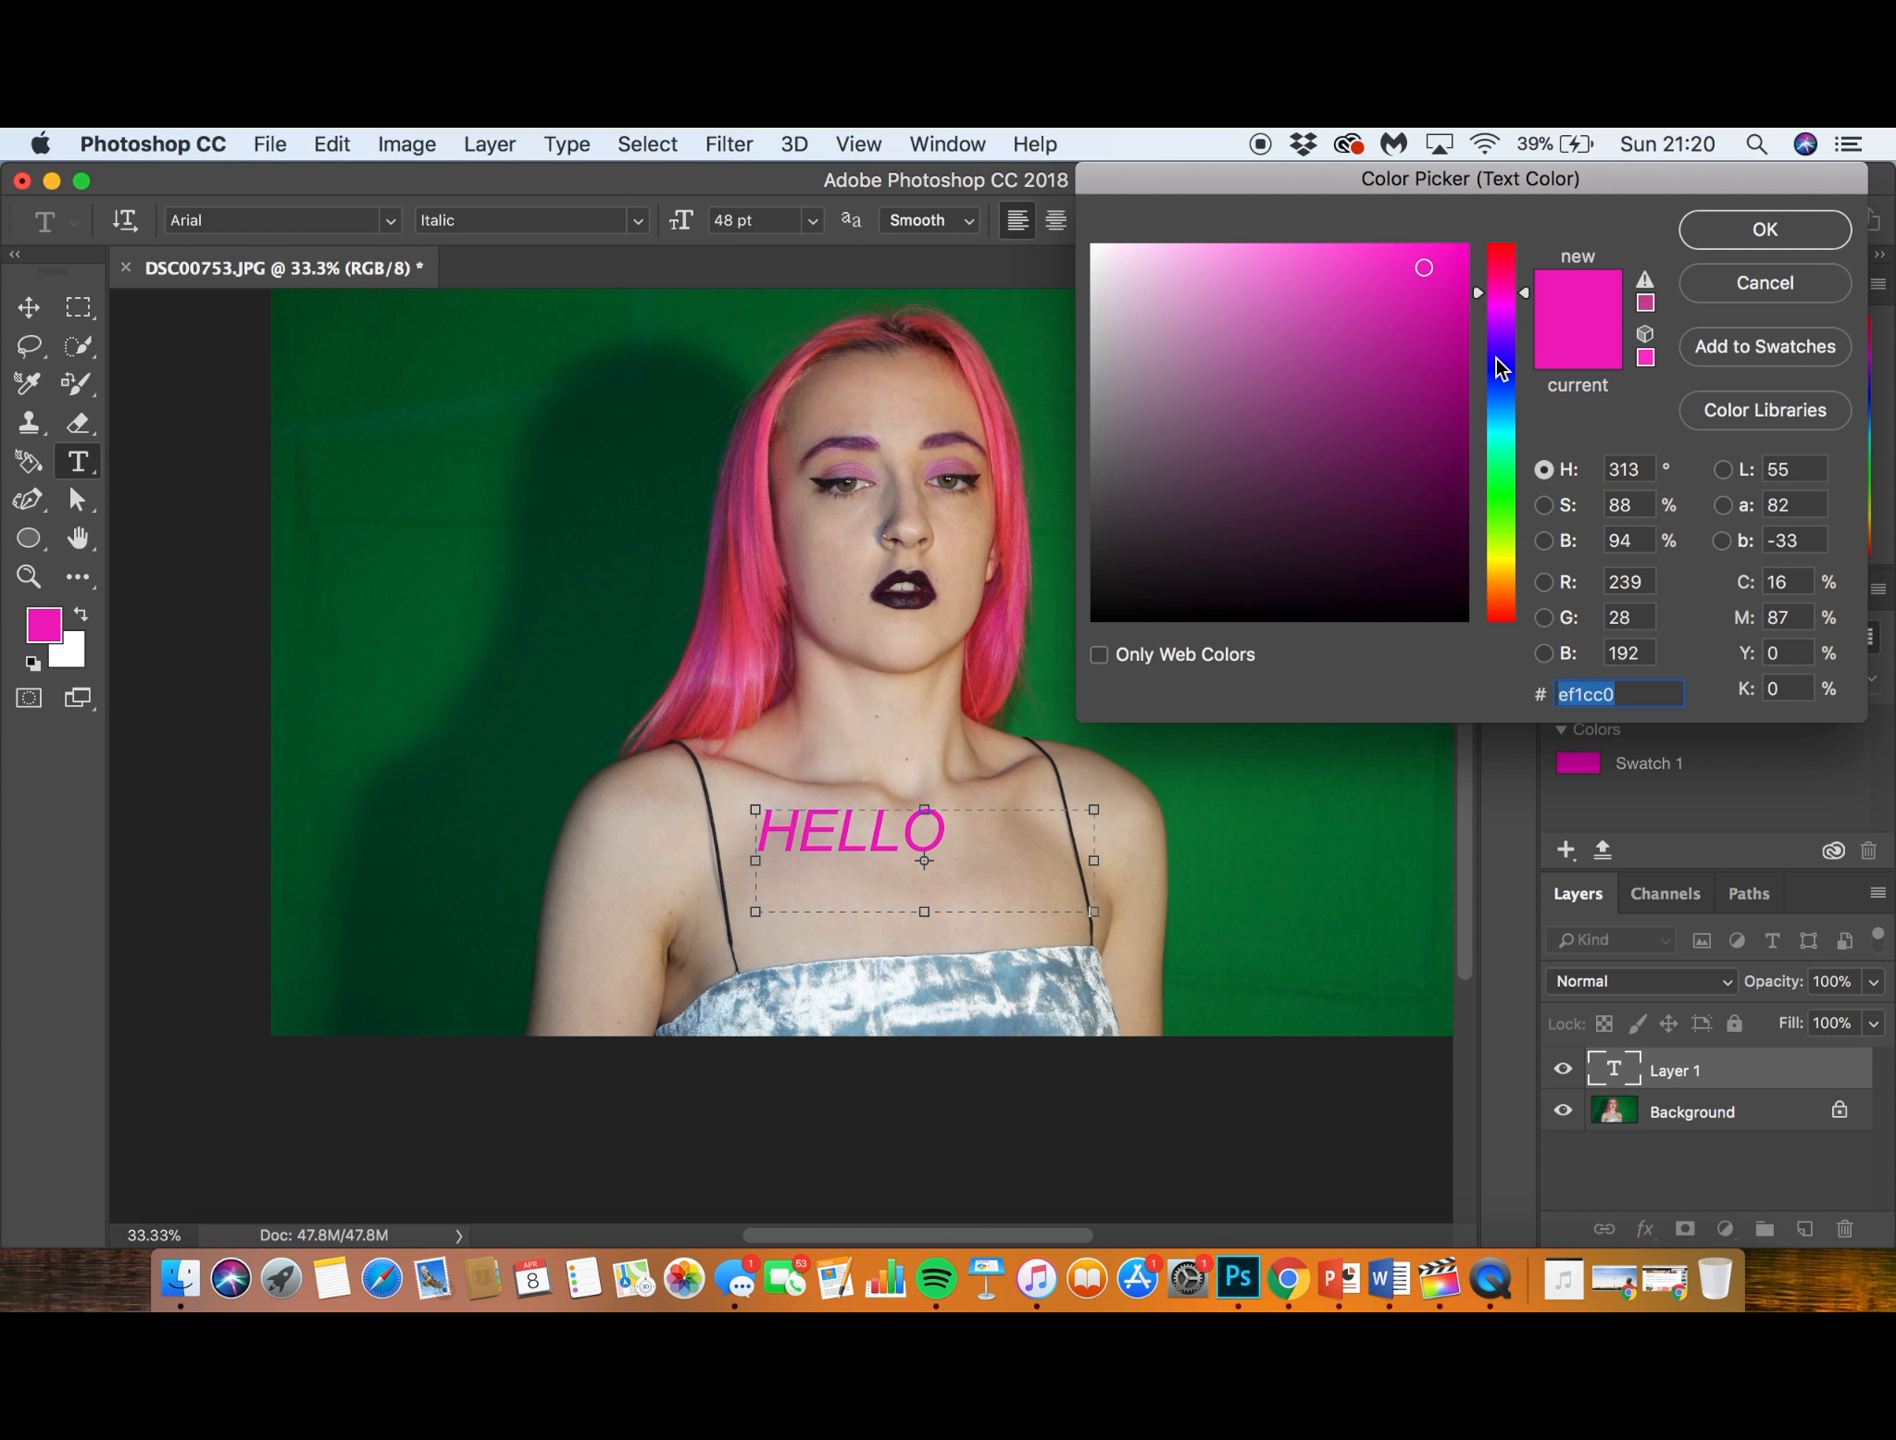
{"action": "left_click", "coordinate": [1502, 361]}
{"action": "left_click", "coordinate": [1706, 232]}
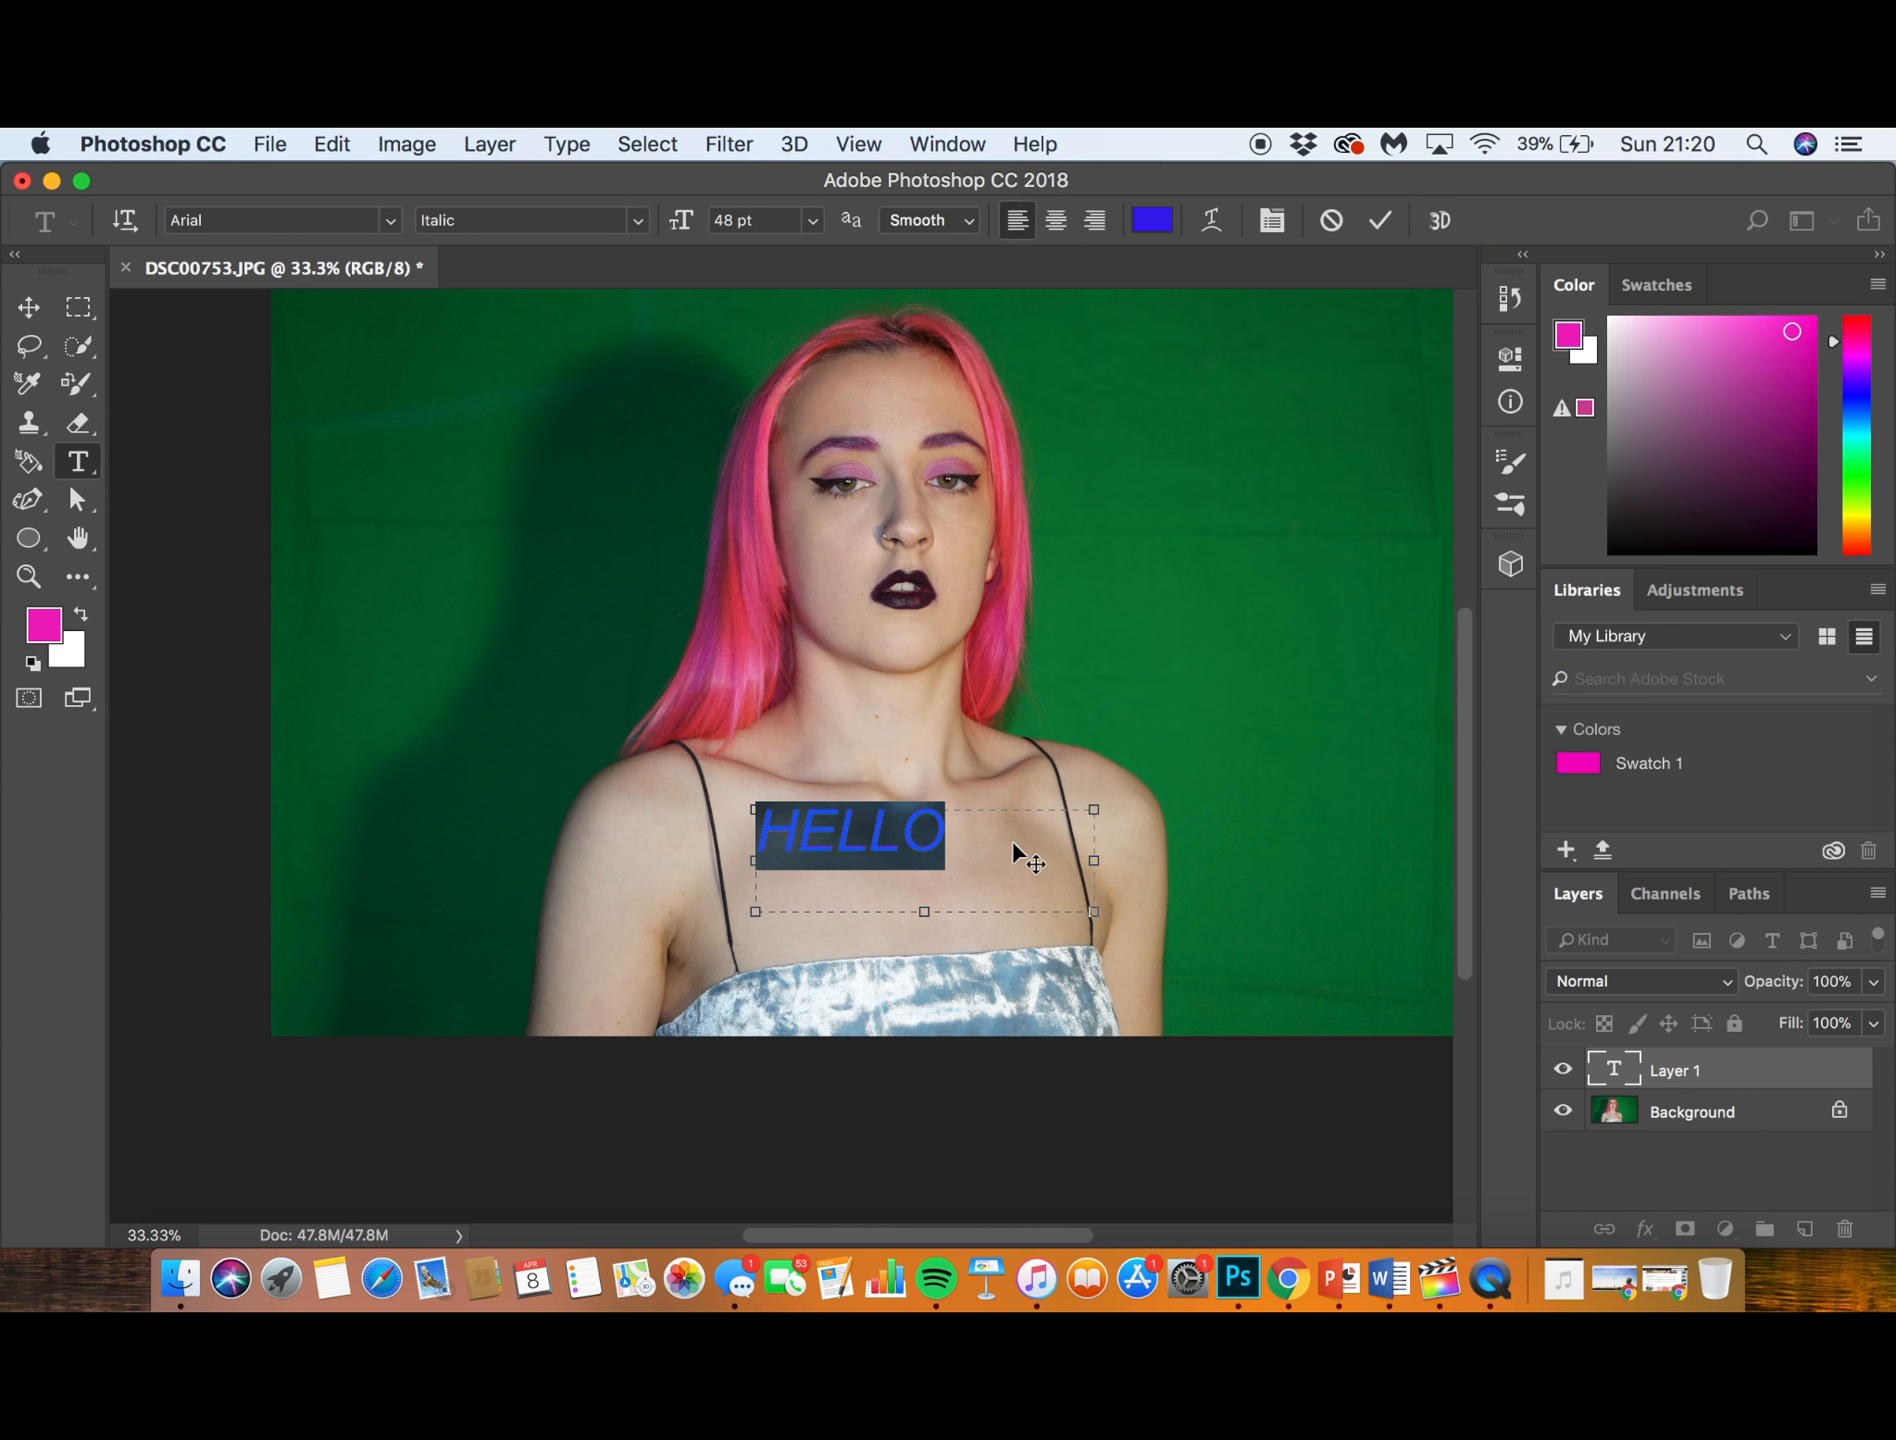
{"action": "left_click", "coordinate": [1016, 840]}
{"action": "left_click_drag", "start_coordinate": [1005, 849], "coordinate": [700, 843]}
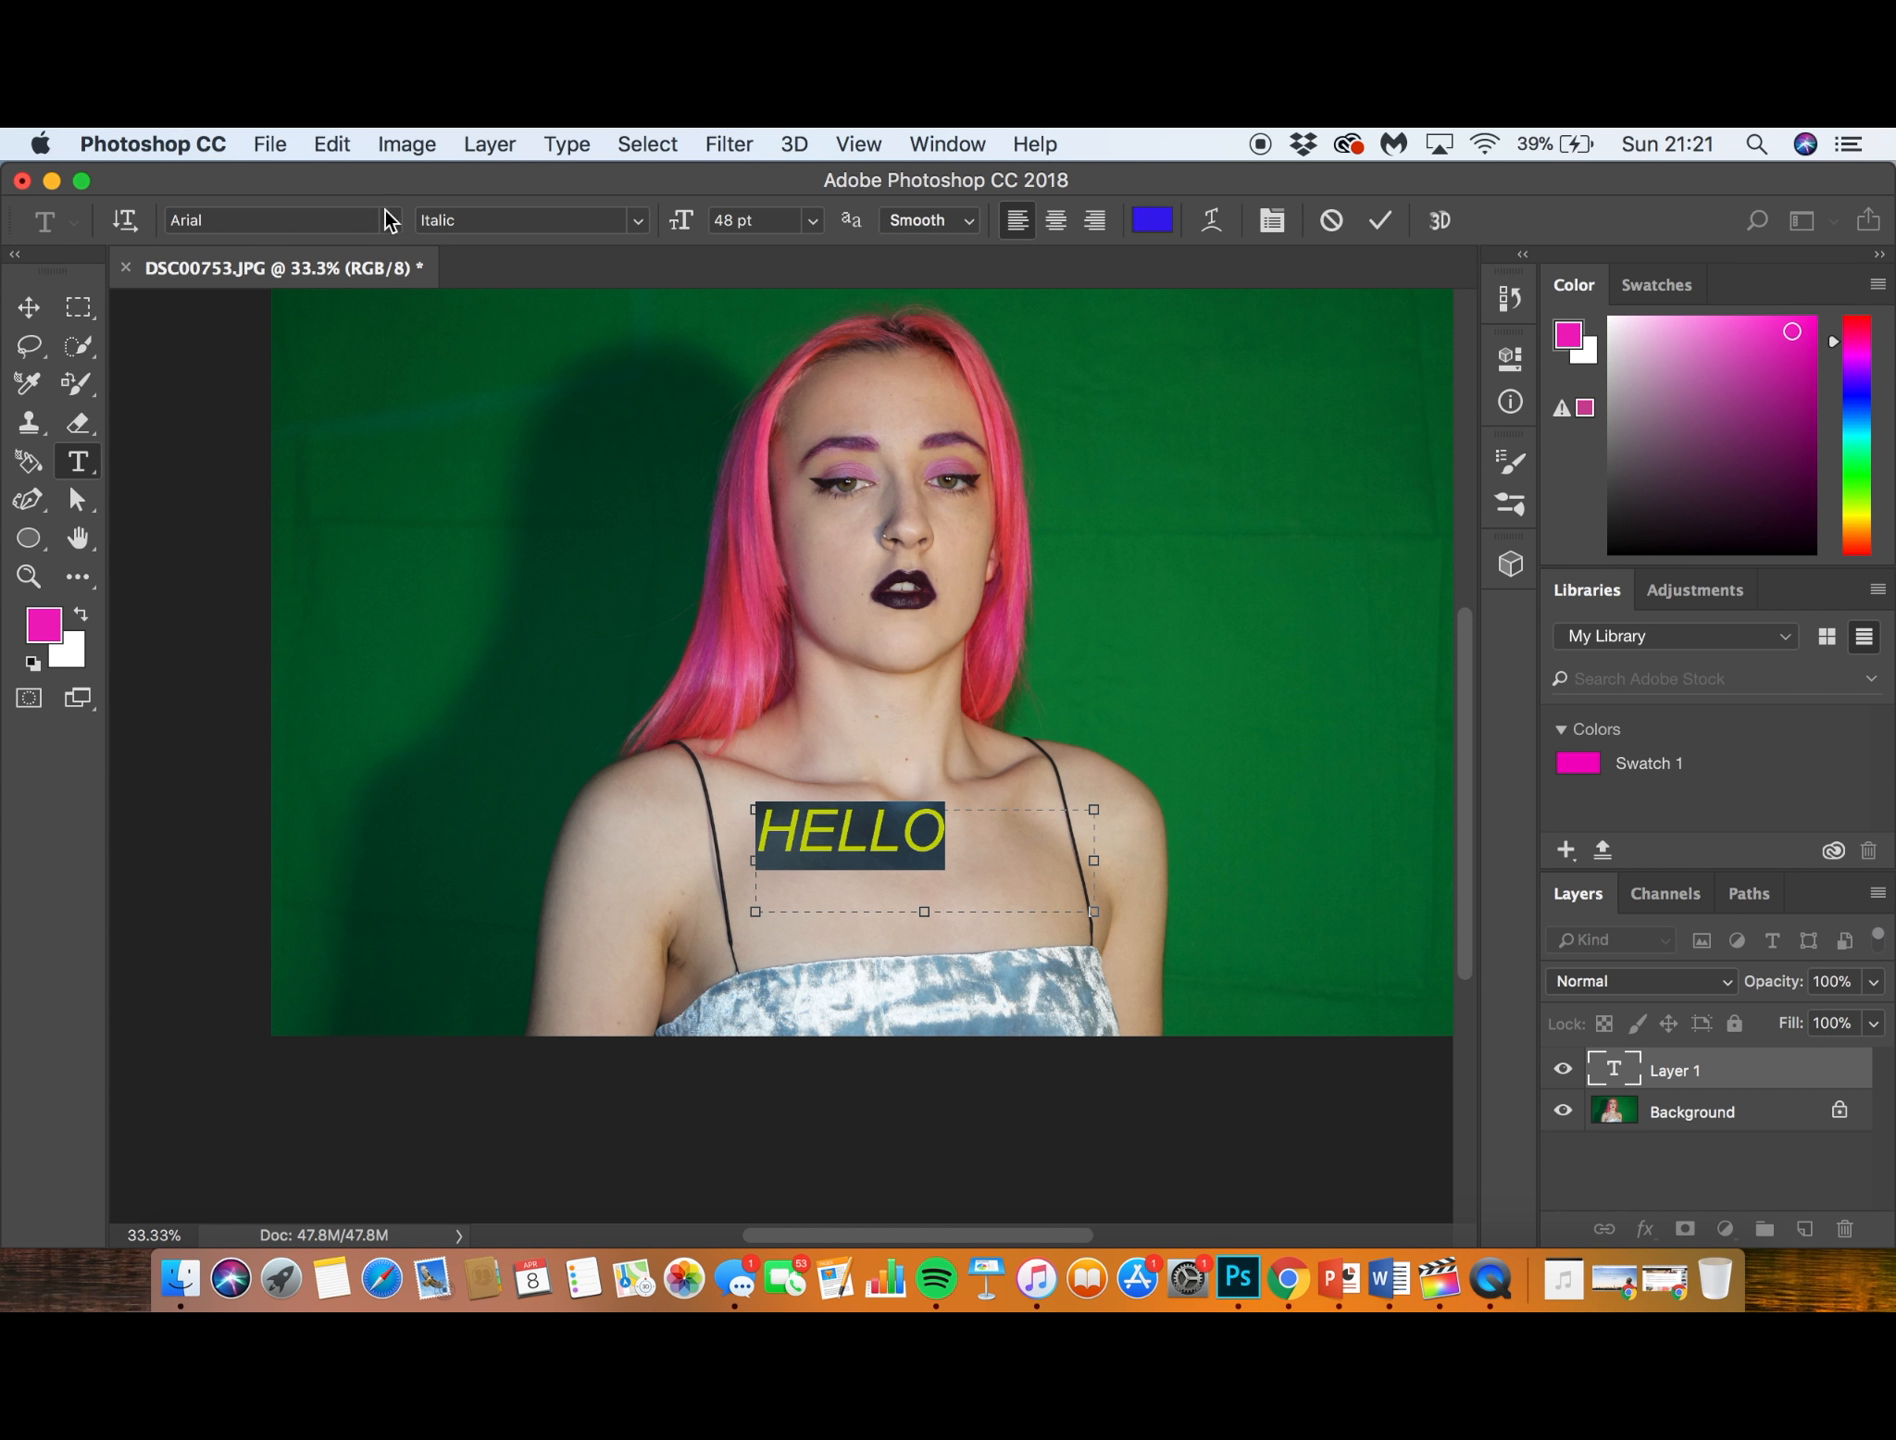
- Delete the HELLO text layer and unlock the Background layer to make it a regular layer, leaving it deselected
{"action": "left_click", "coordinate": [29, 307]}
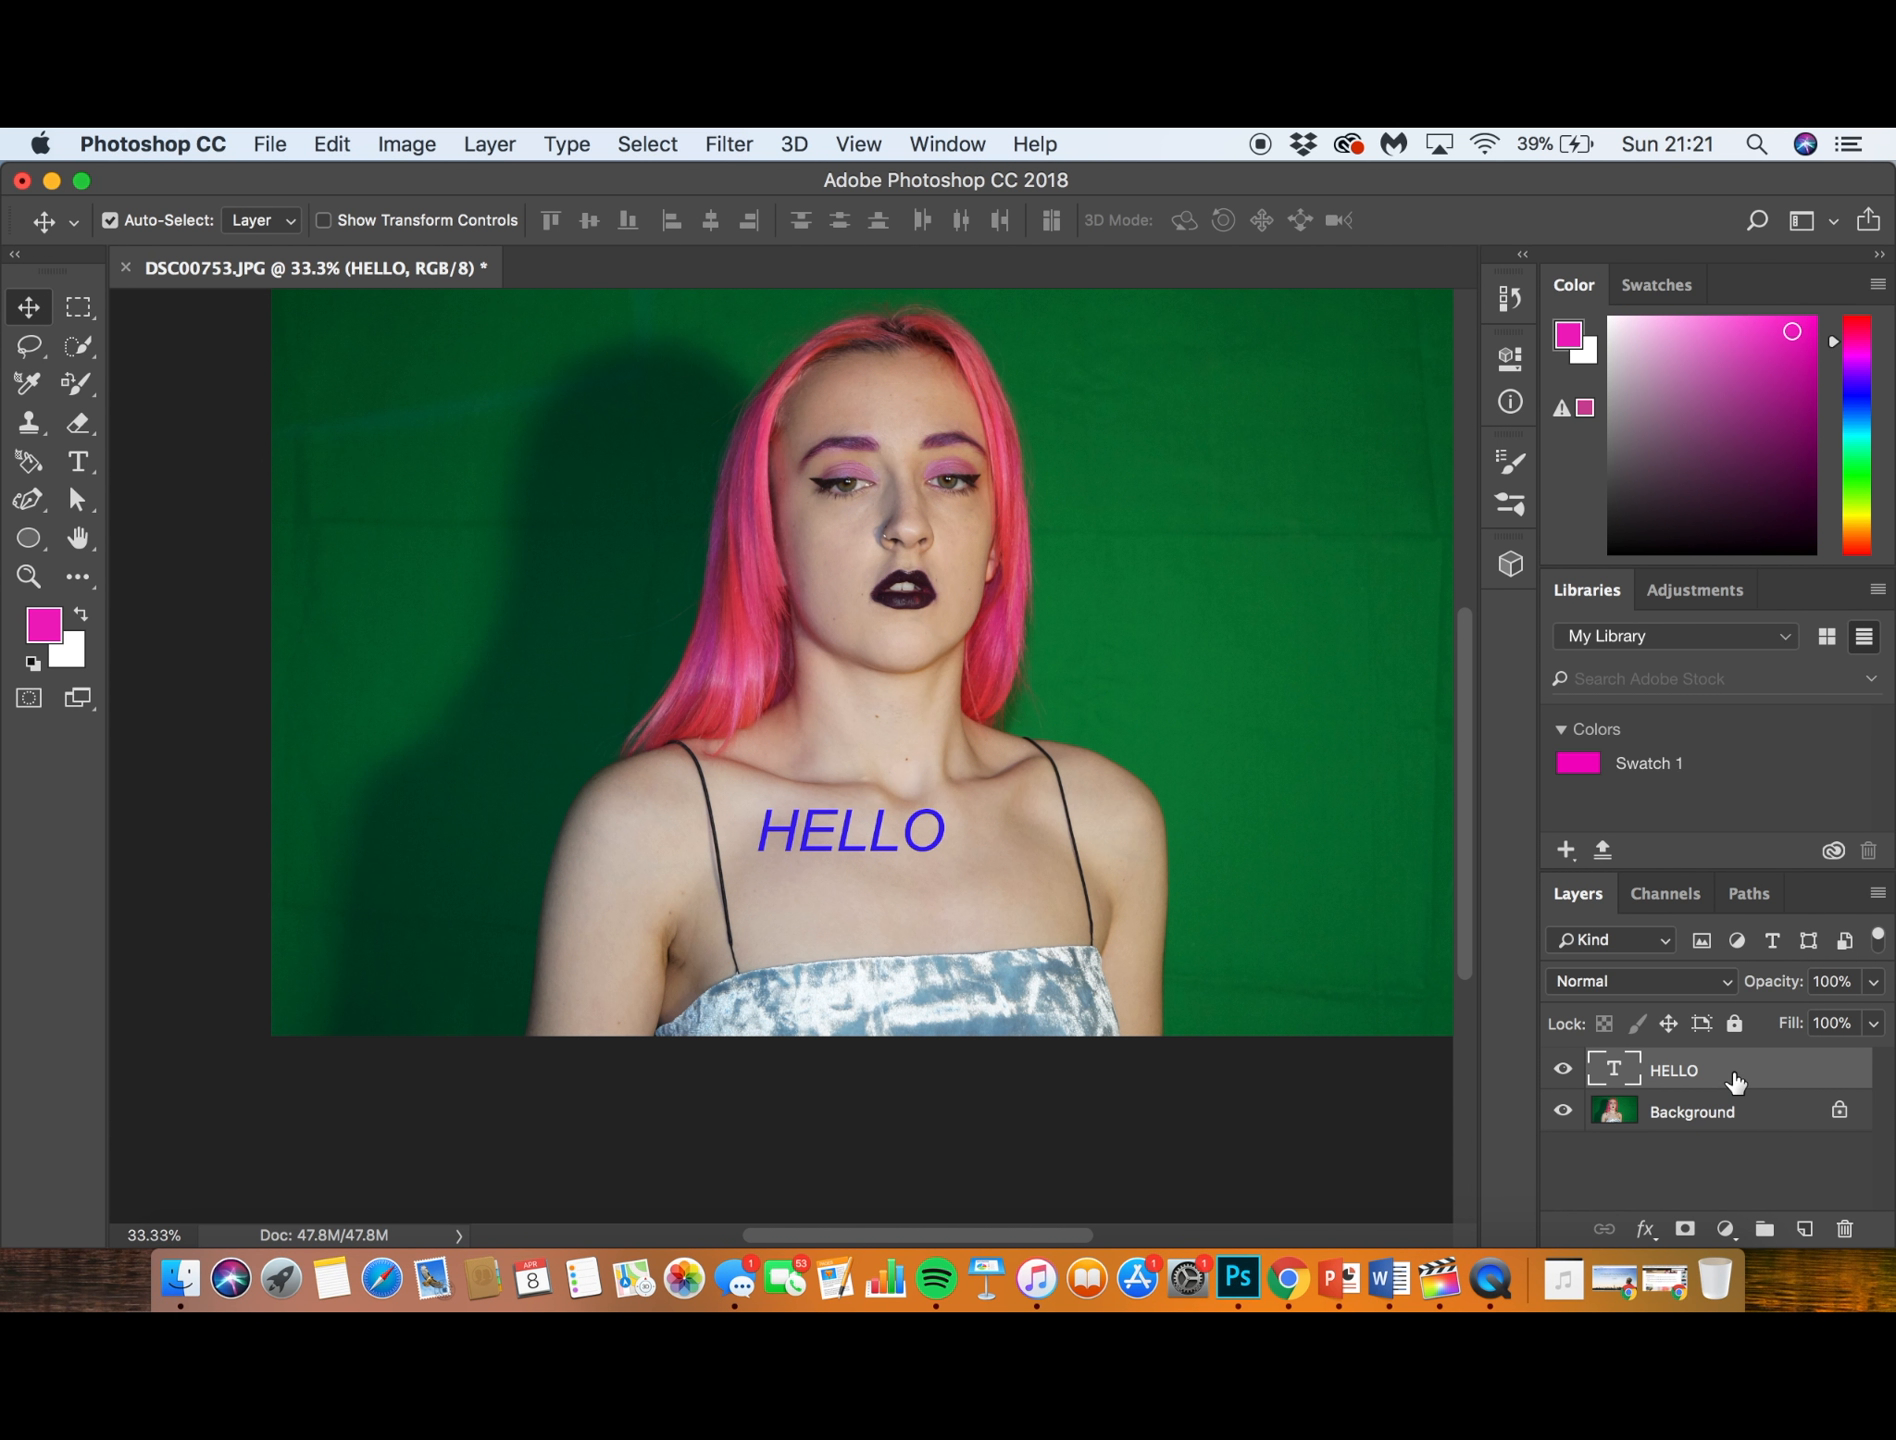
{"action": "key", "text": "BackSpace"}
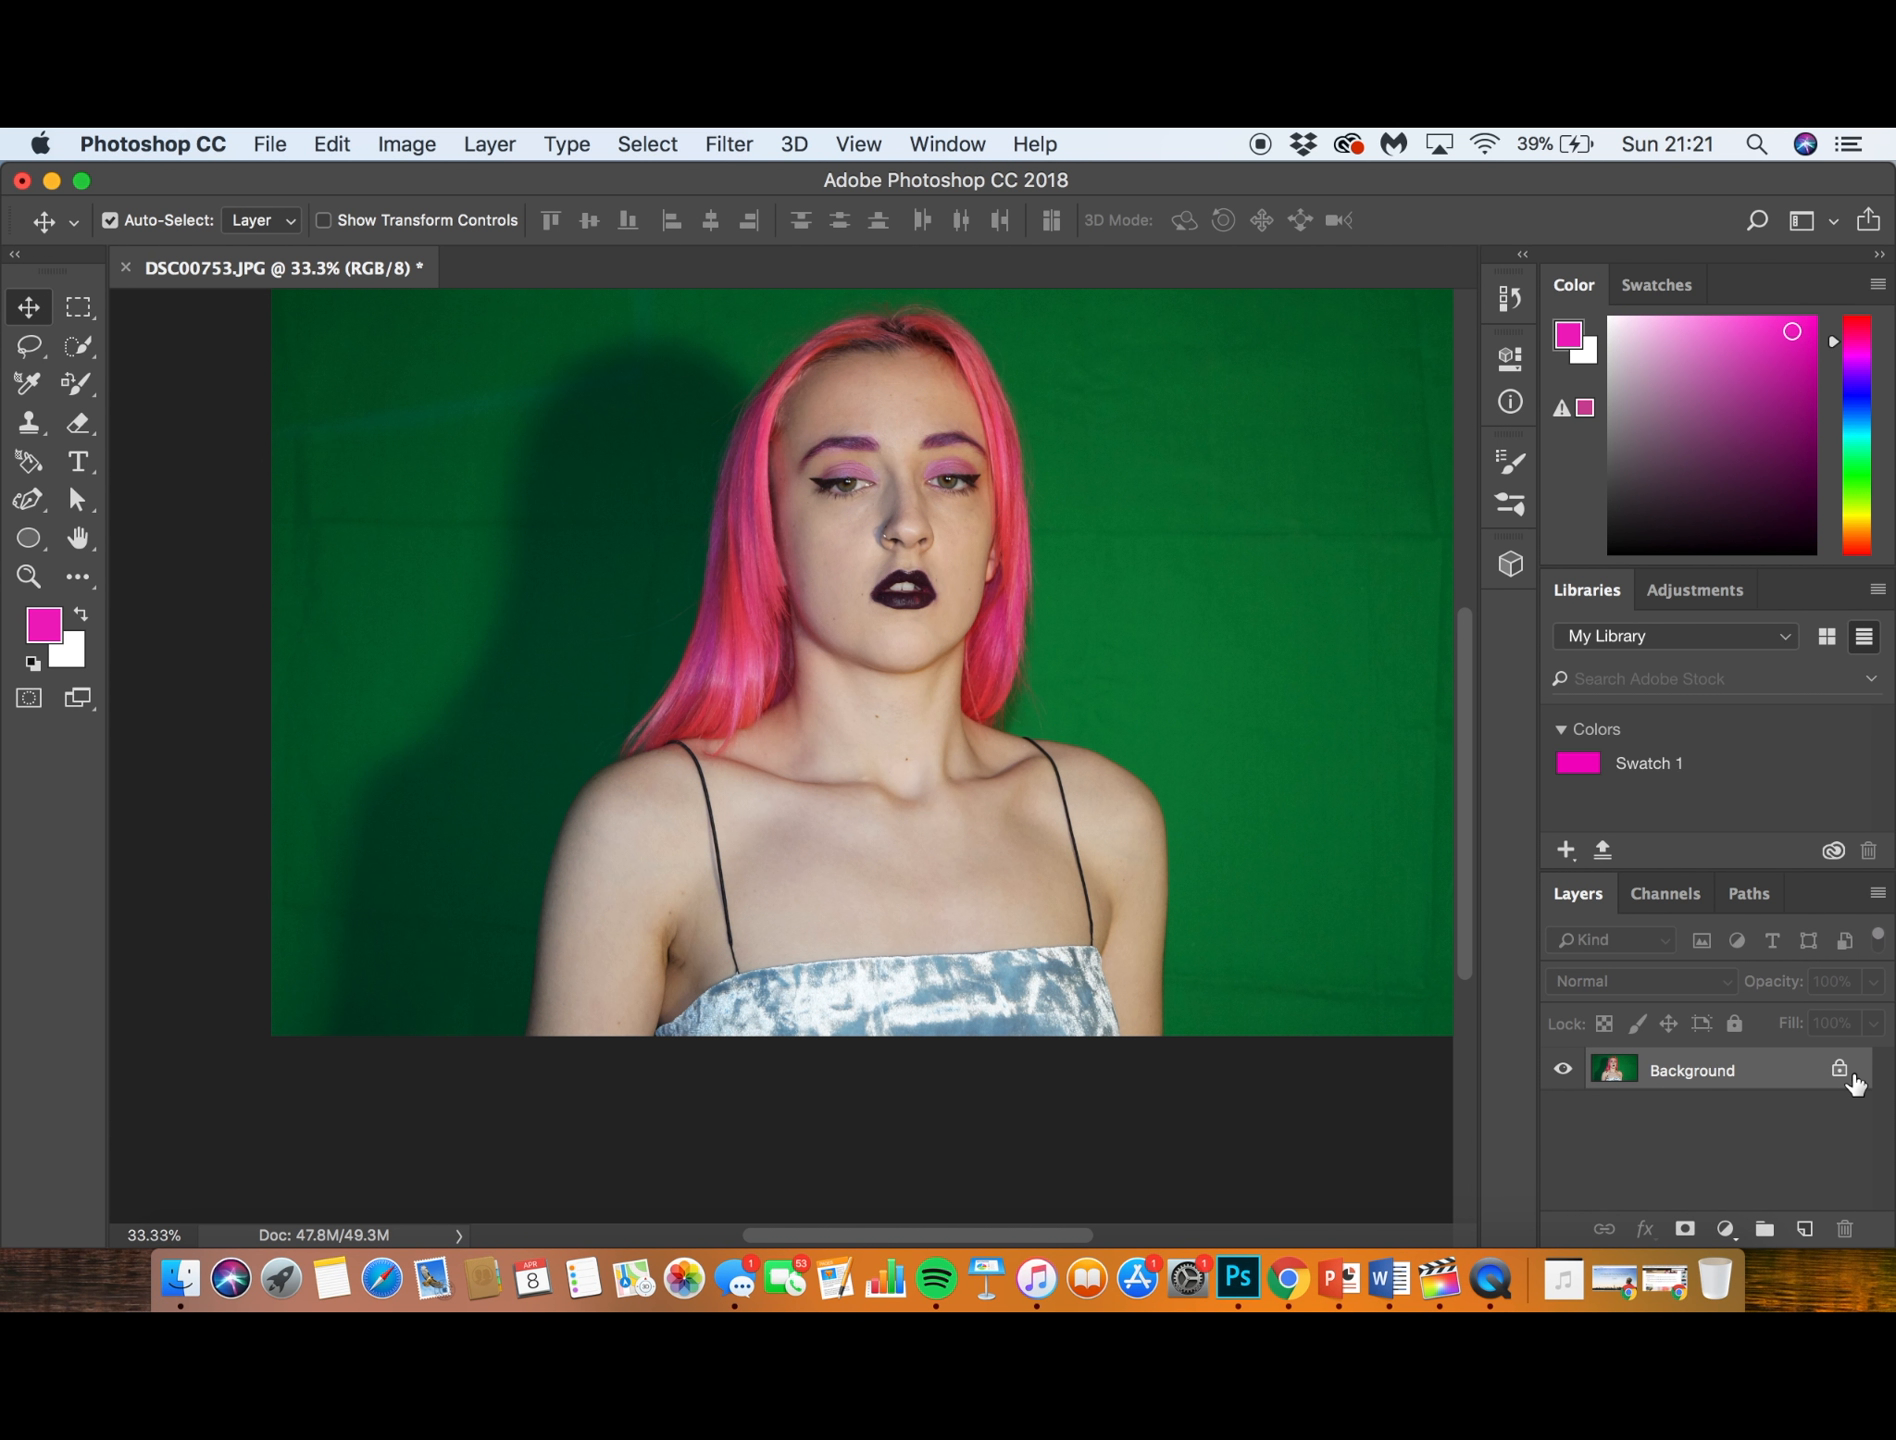
{"action": "left_click", "coordinate": [1845, 1073]}
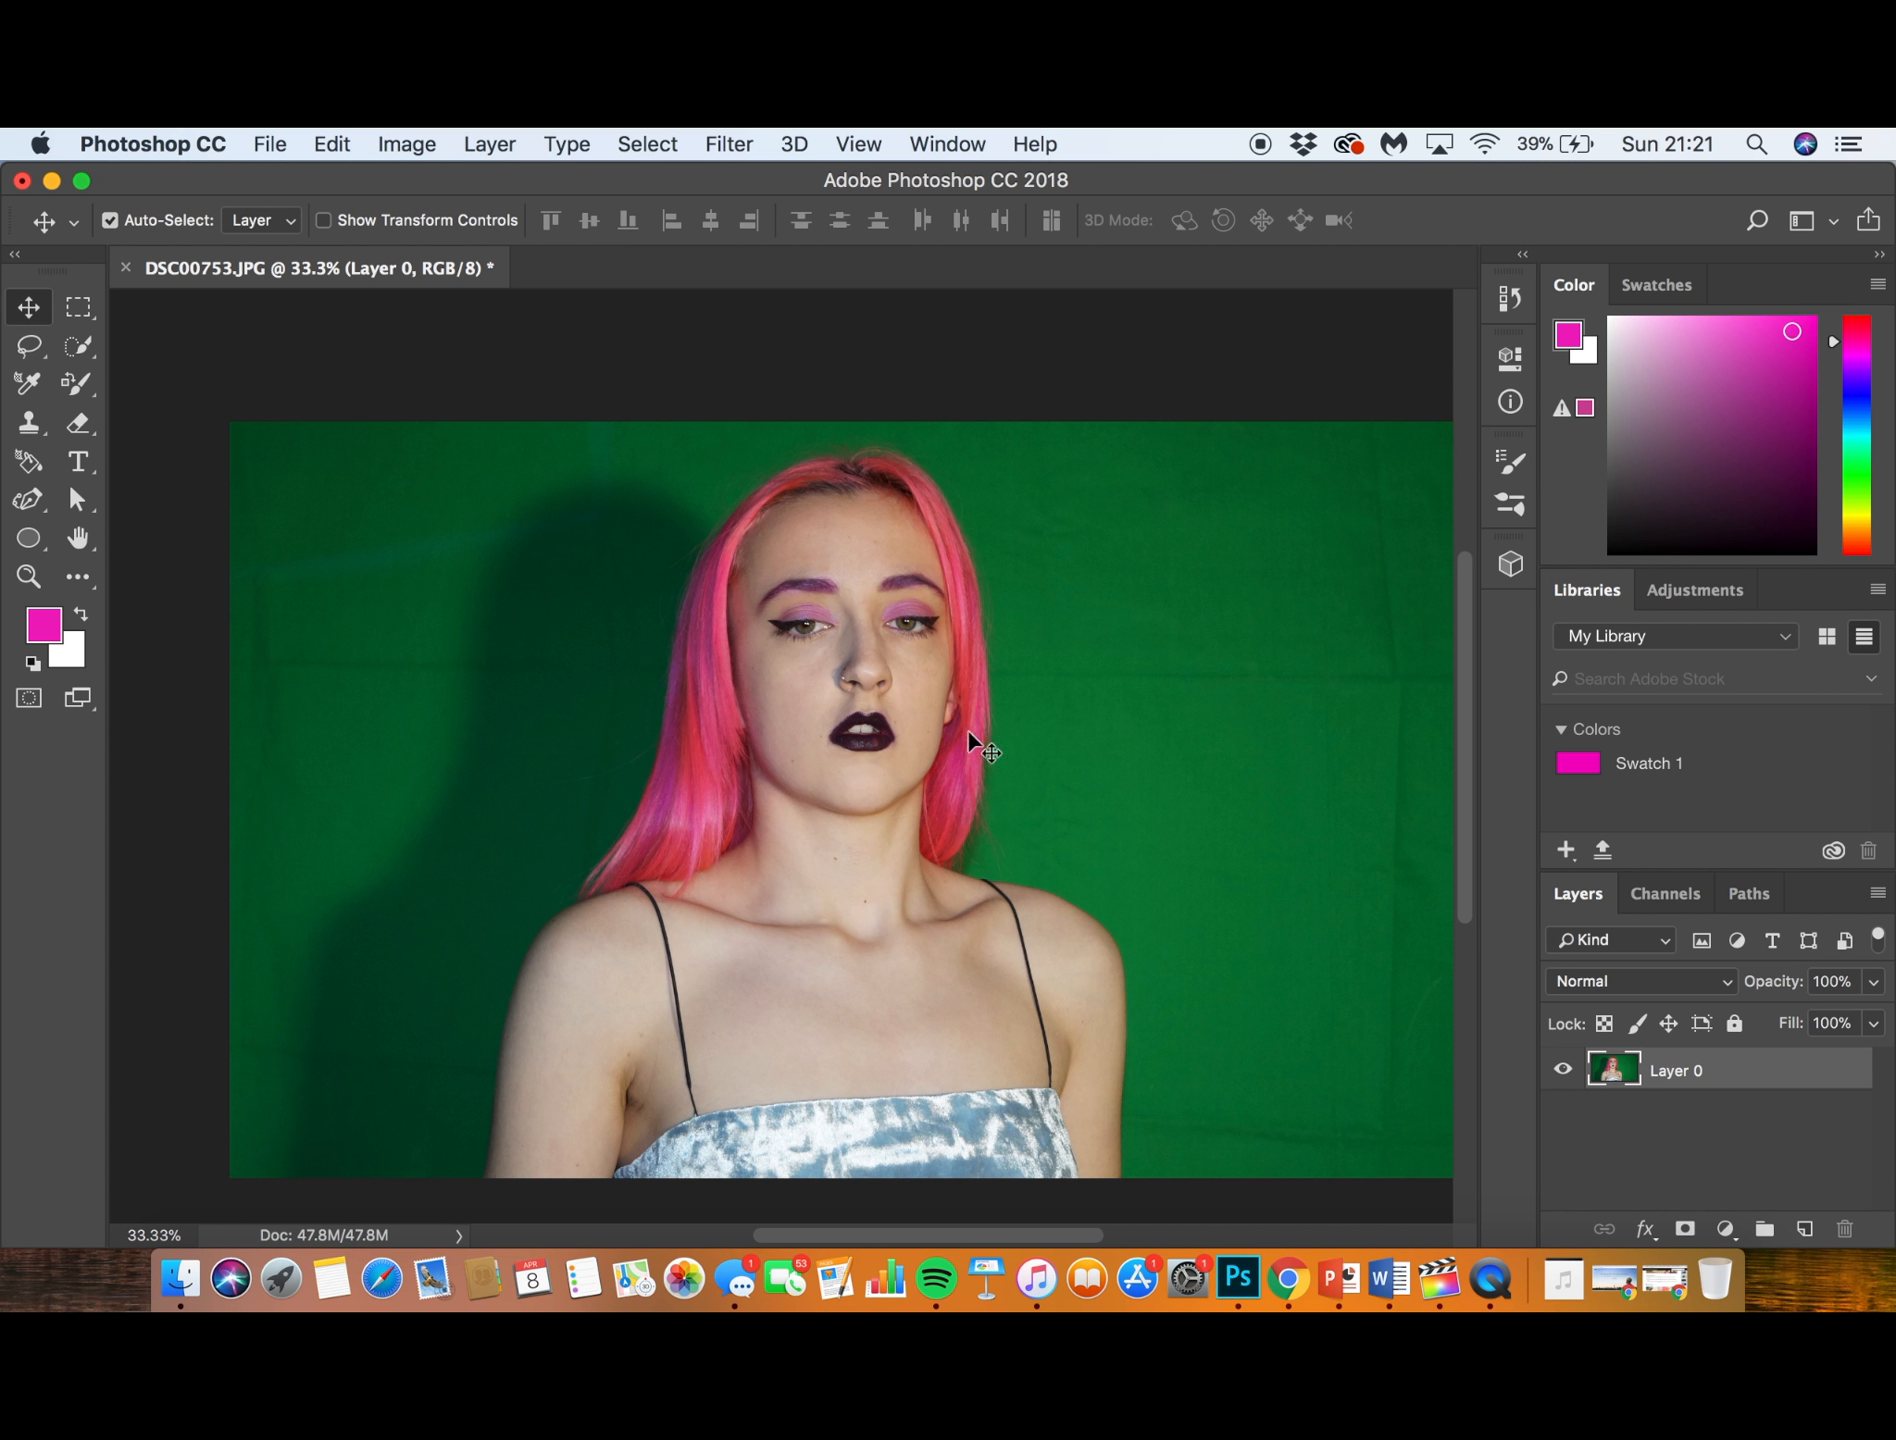
{"action": "left_click", "coordinate": [1730, 1158]}
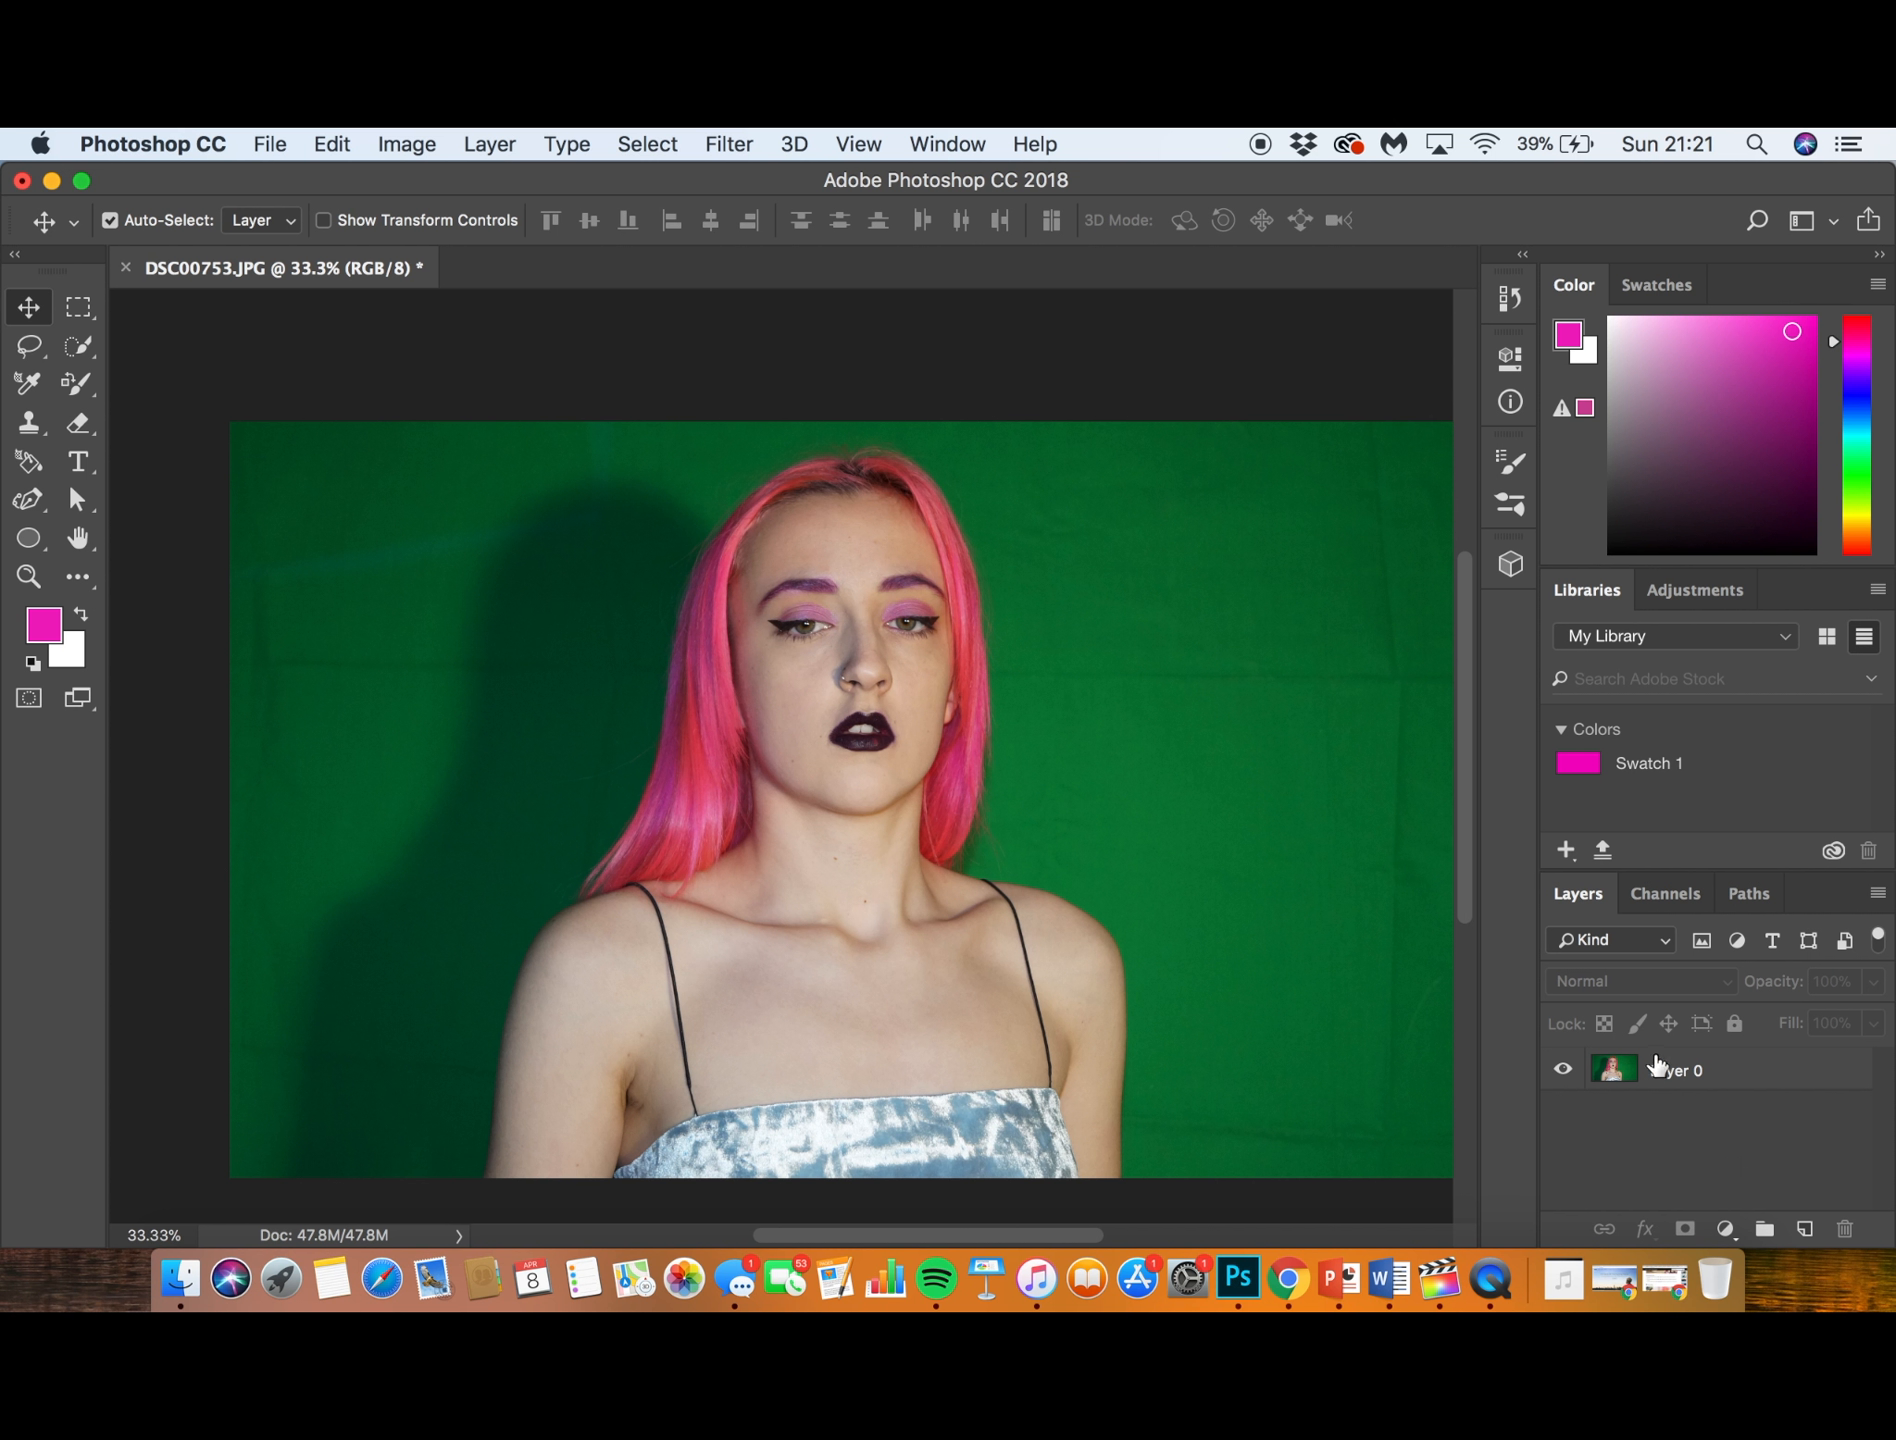
- Restore the original DSC00753.JPG snapshot in the history to bring back the locked Background layer
{"action": "left_click", "coordinate": [1515, 304]}
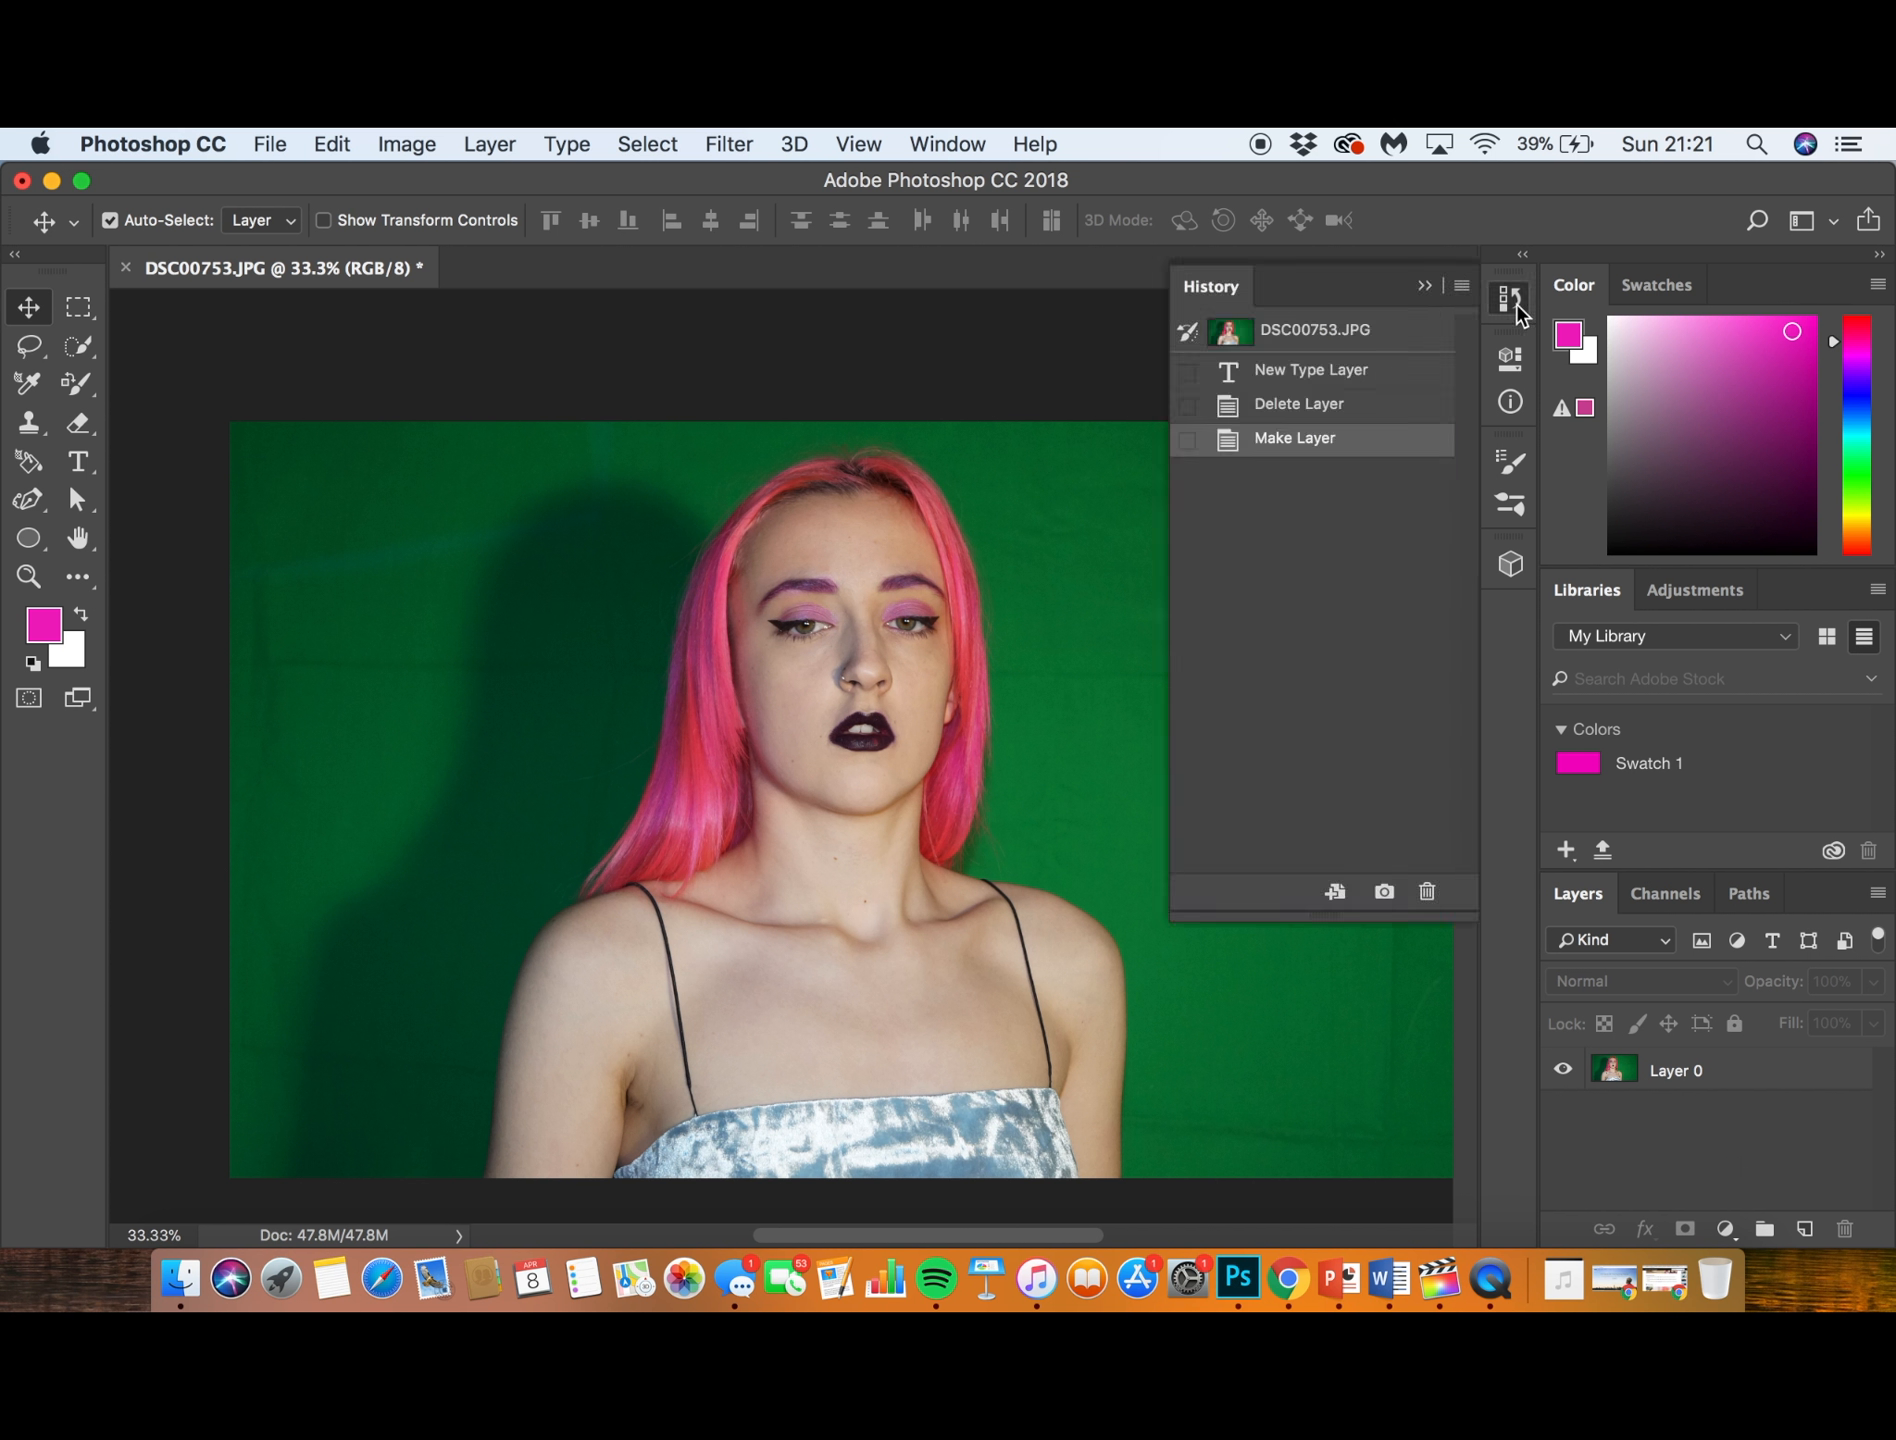
{"action": "left_click", "coordinate": [1345, 373]}
{"action": "left_click", "coordinate": [1310, 330]}
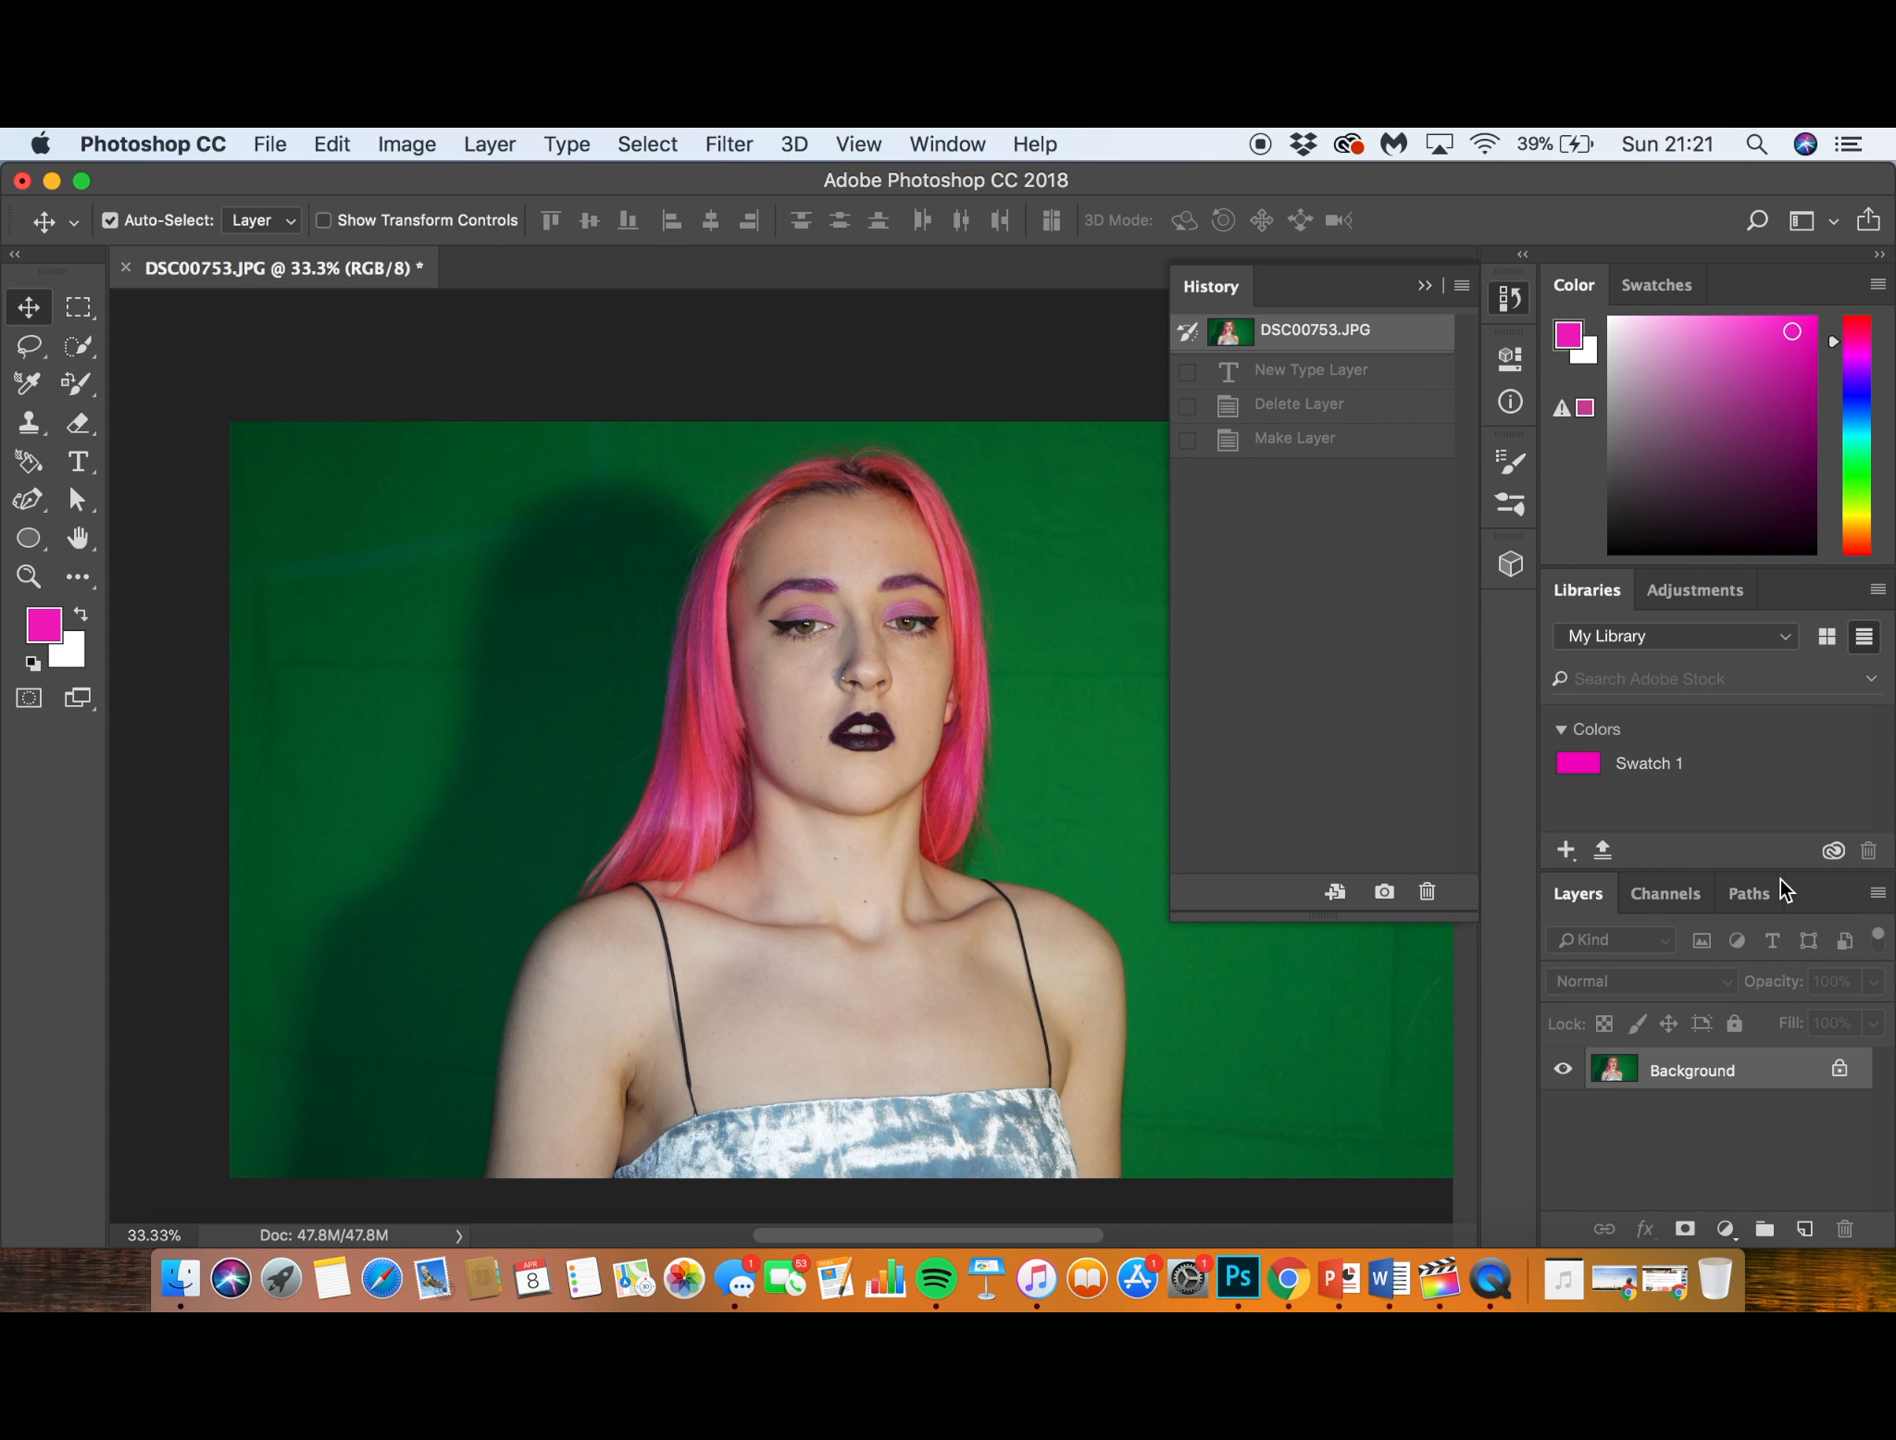
- Add a magenta (#ef1cc0) Solid Color fill layer above the Background photo
{"action": "left_click", "coordinate": [1728, 1234]}
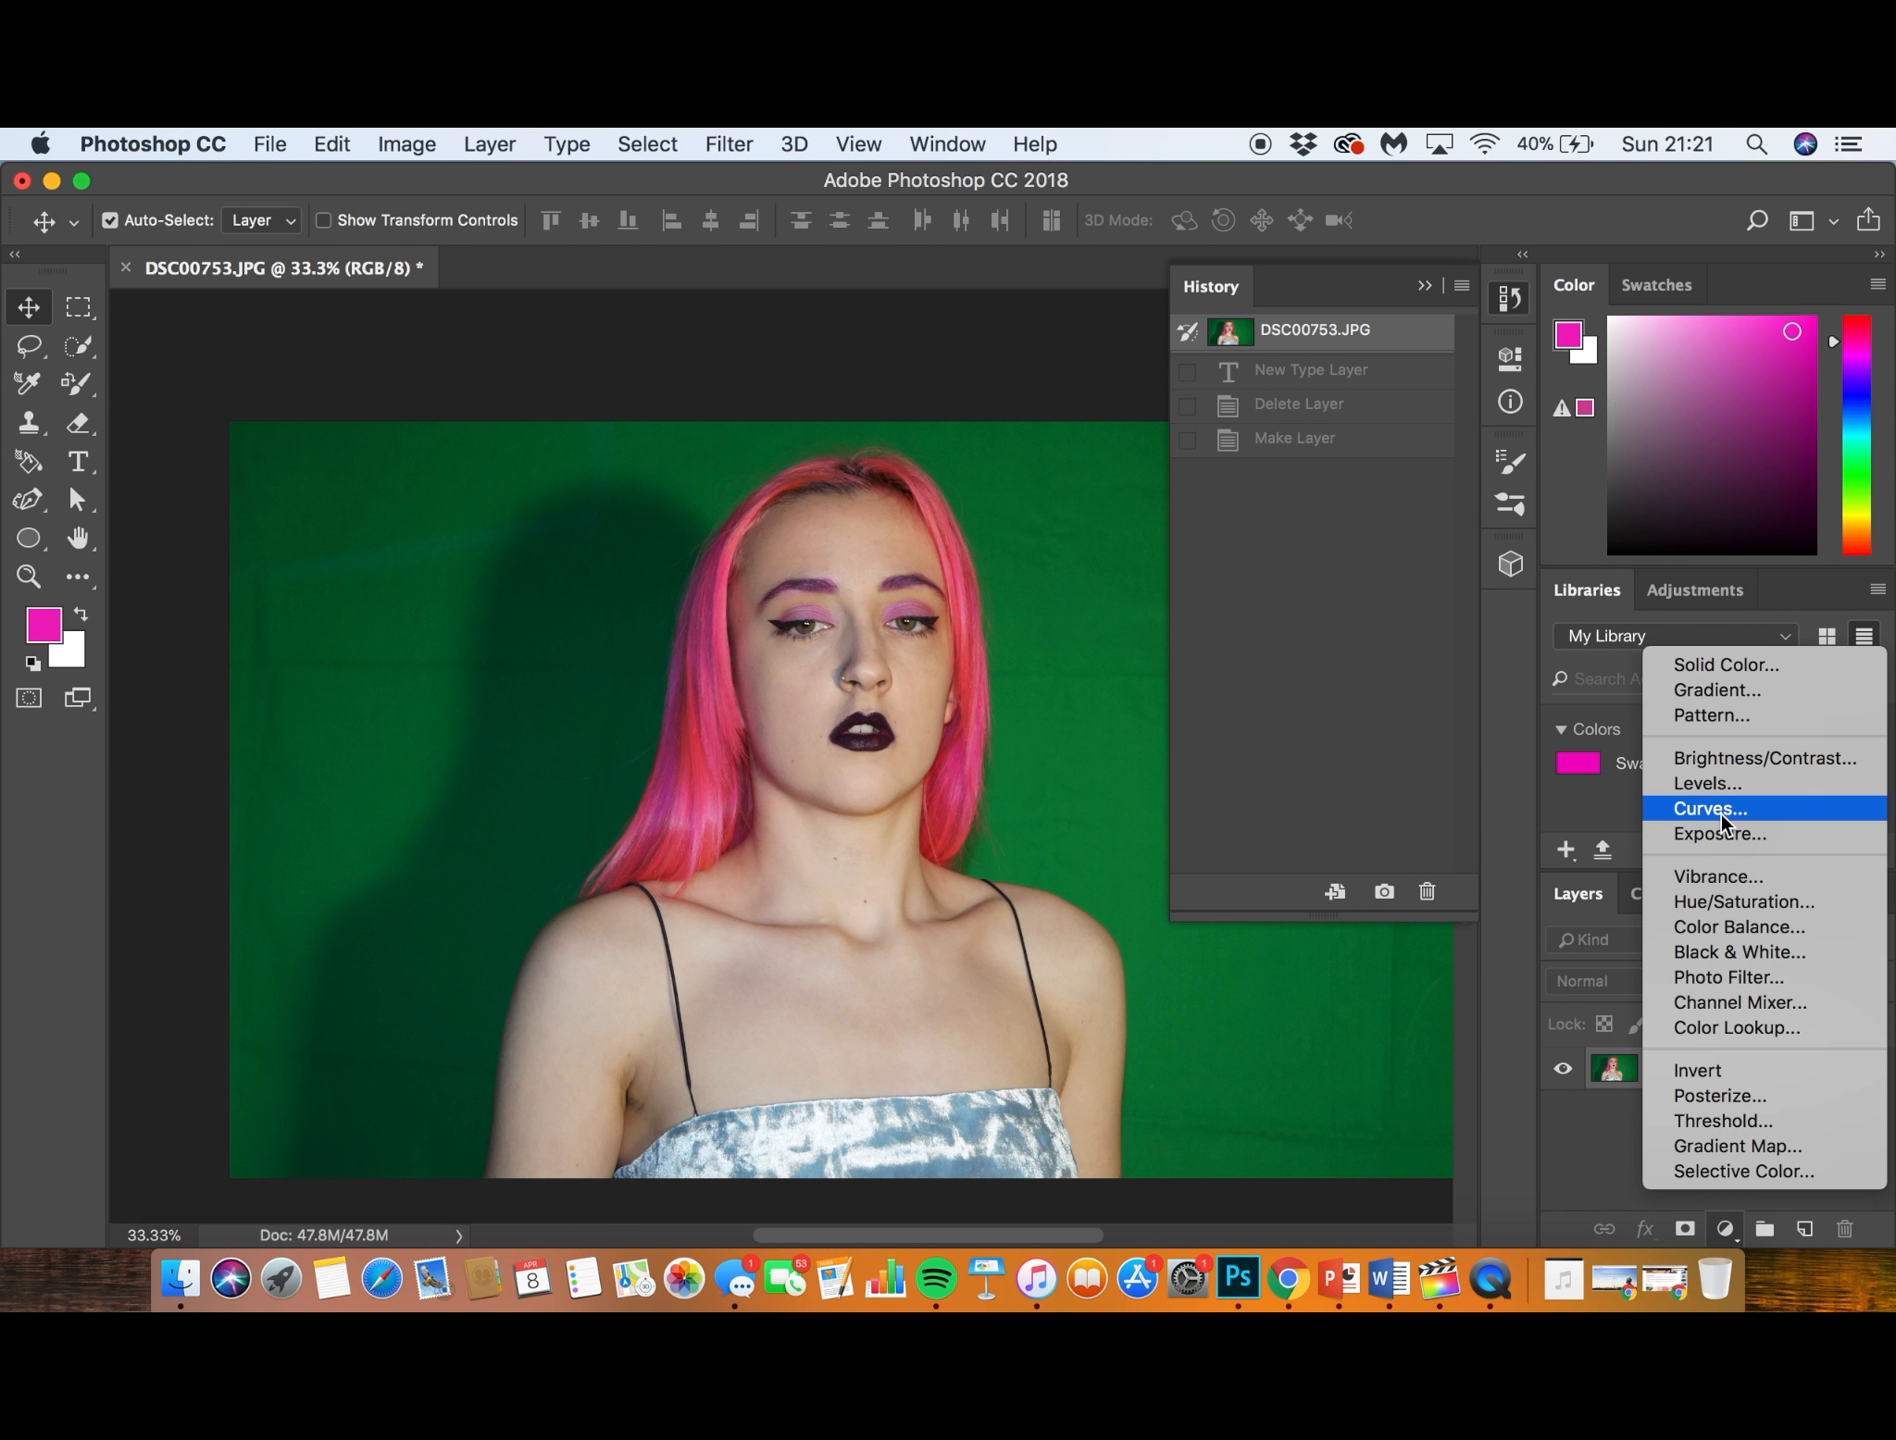
{"action": "left_click", "coordinate": [1720, 668]}
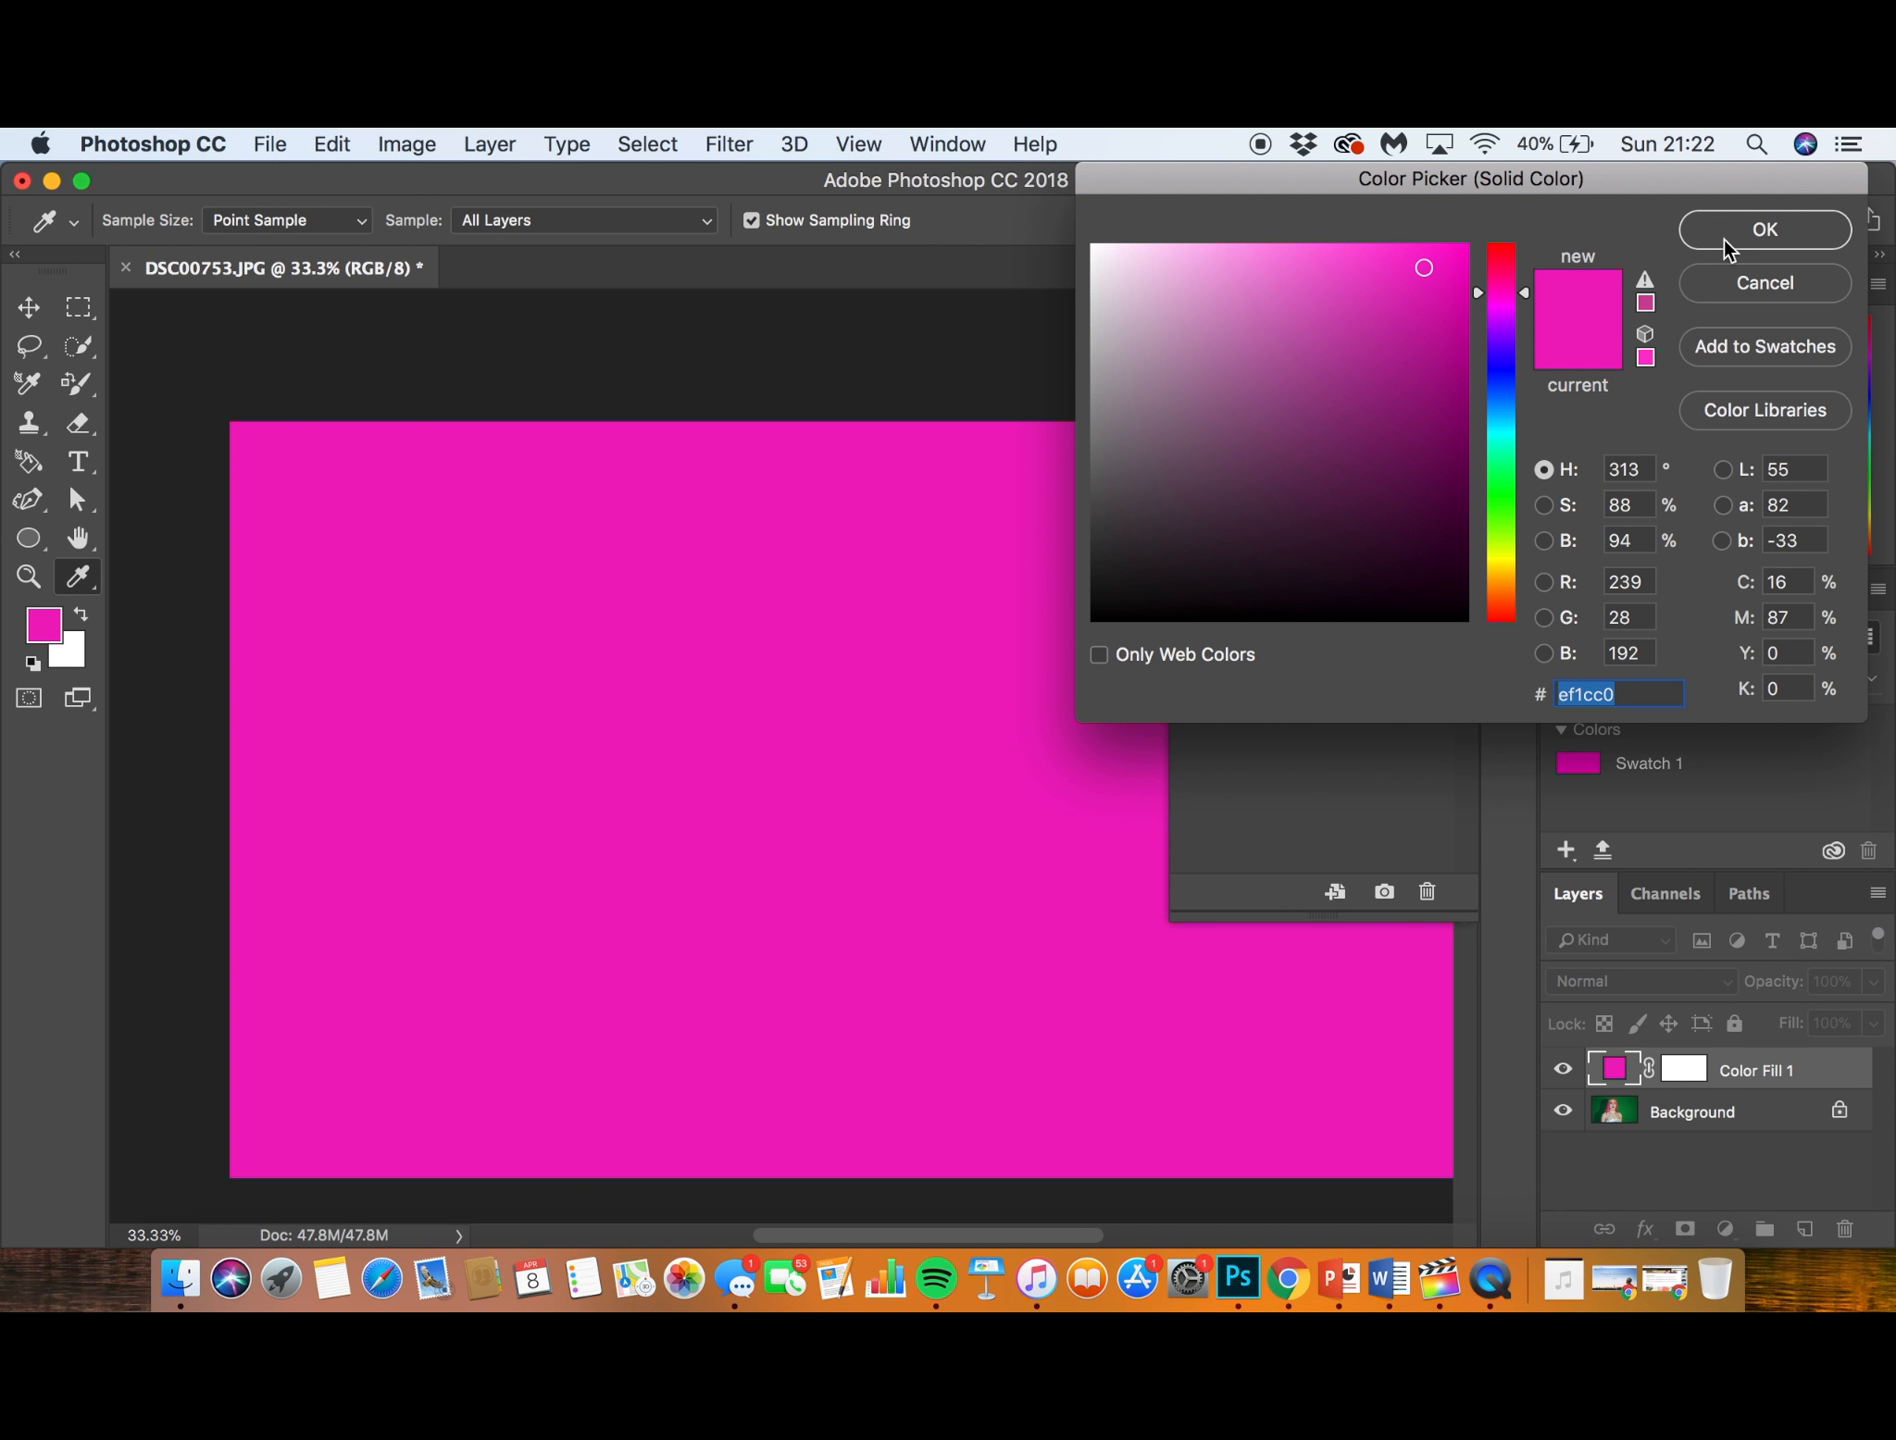
{"action": "left_click", "coordinate": [1728, 244]}
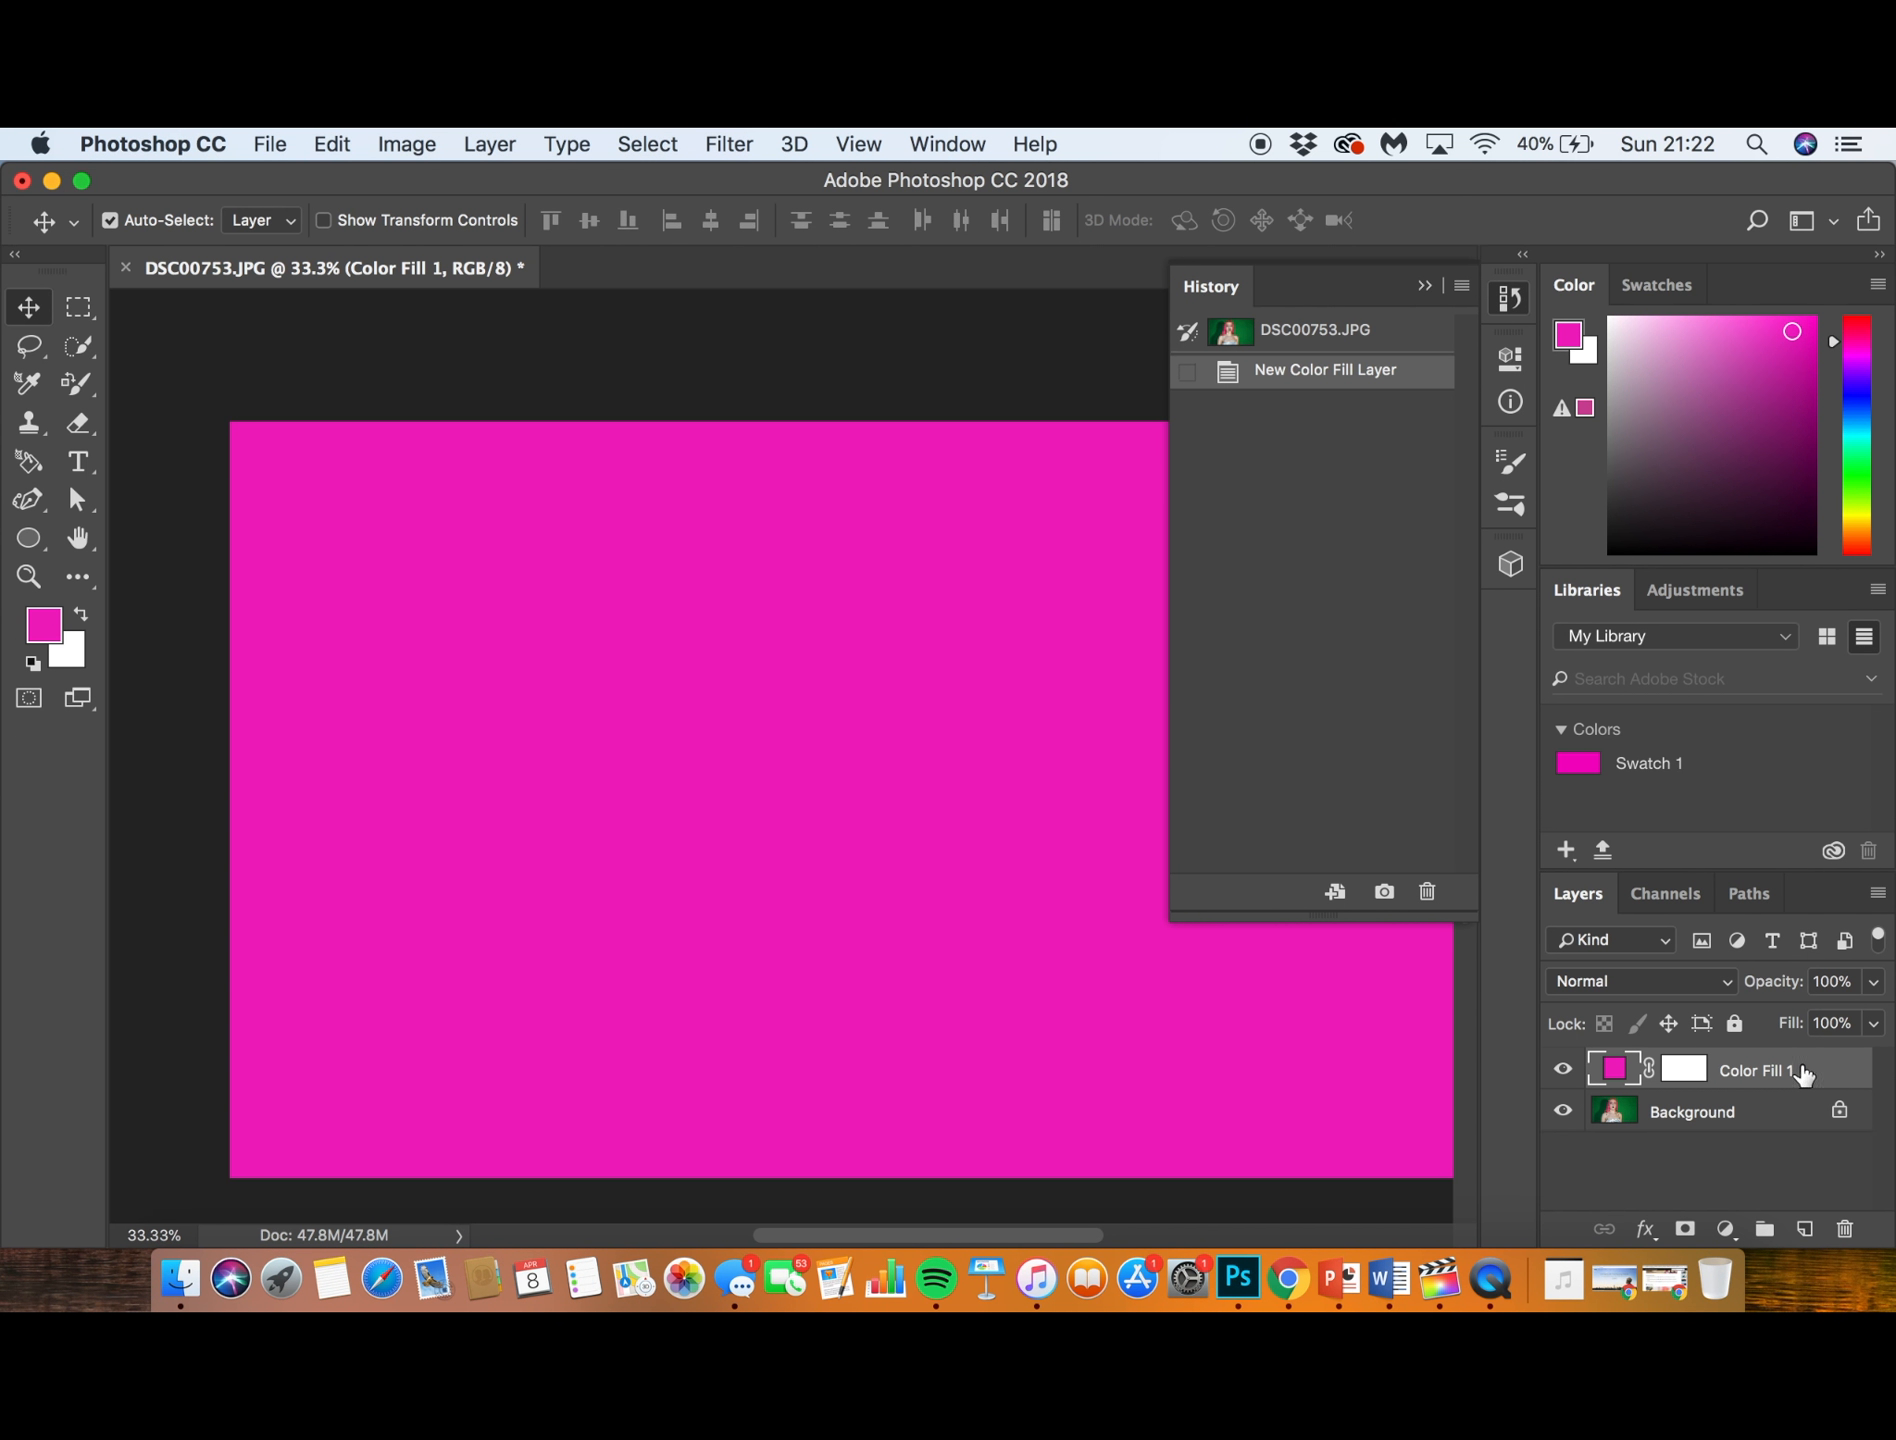
- Unlock the Background layer and move the magenta fill layer beneath the photo
{"action": "left_click_drag", "start_coordinate": [1803, 1073], "coordinate": [1733, 1192]}
{"action": "left_click", "coordinate": [1838, 1111]}
{"action": "left_click_drag", "start_coordinate": [1797, 1076], "coordinate": [1803, 1172]}
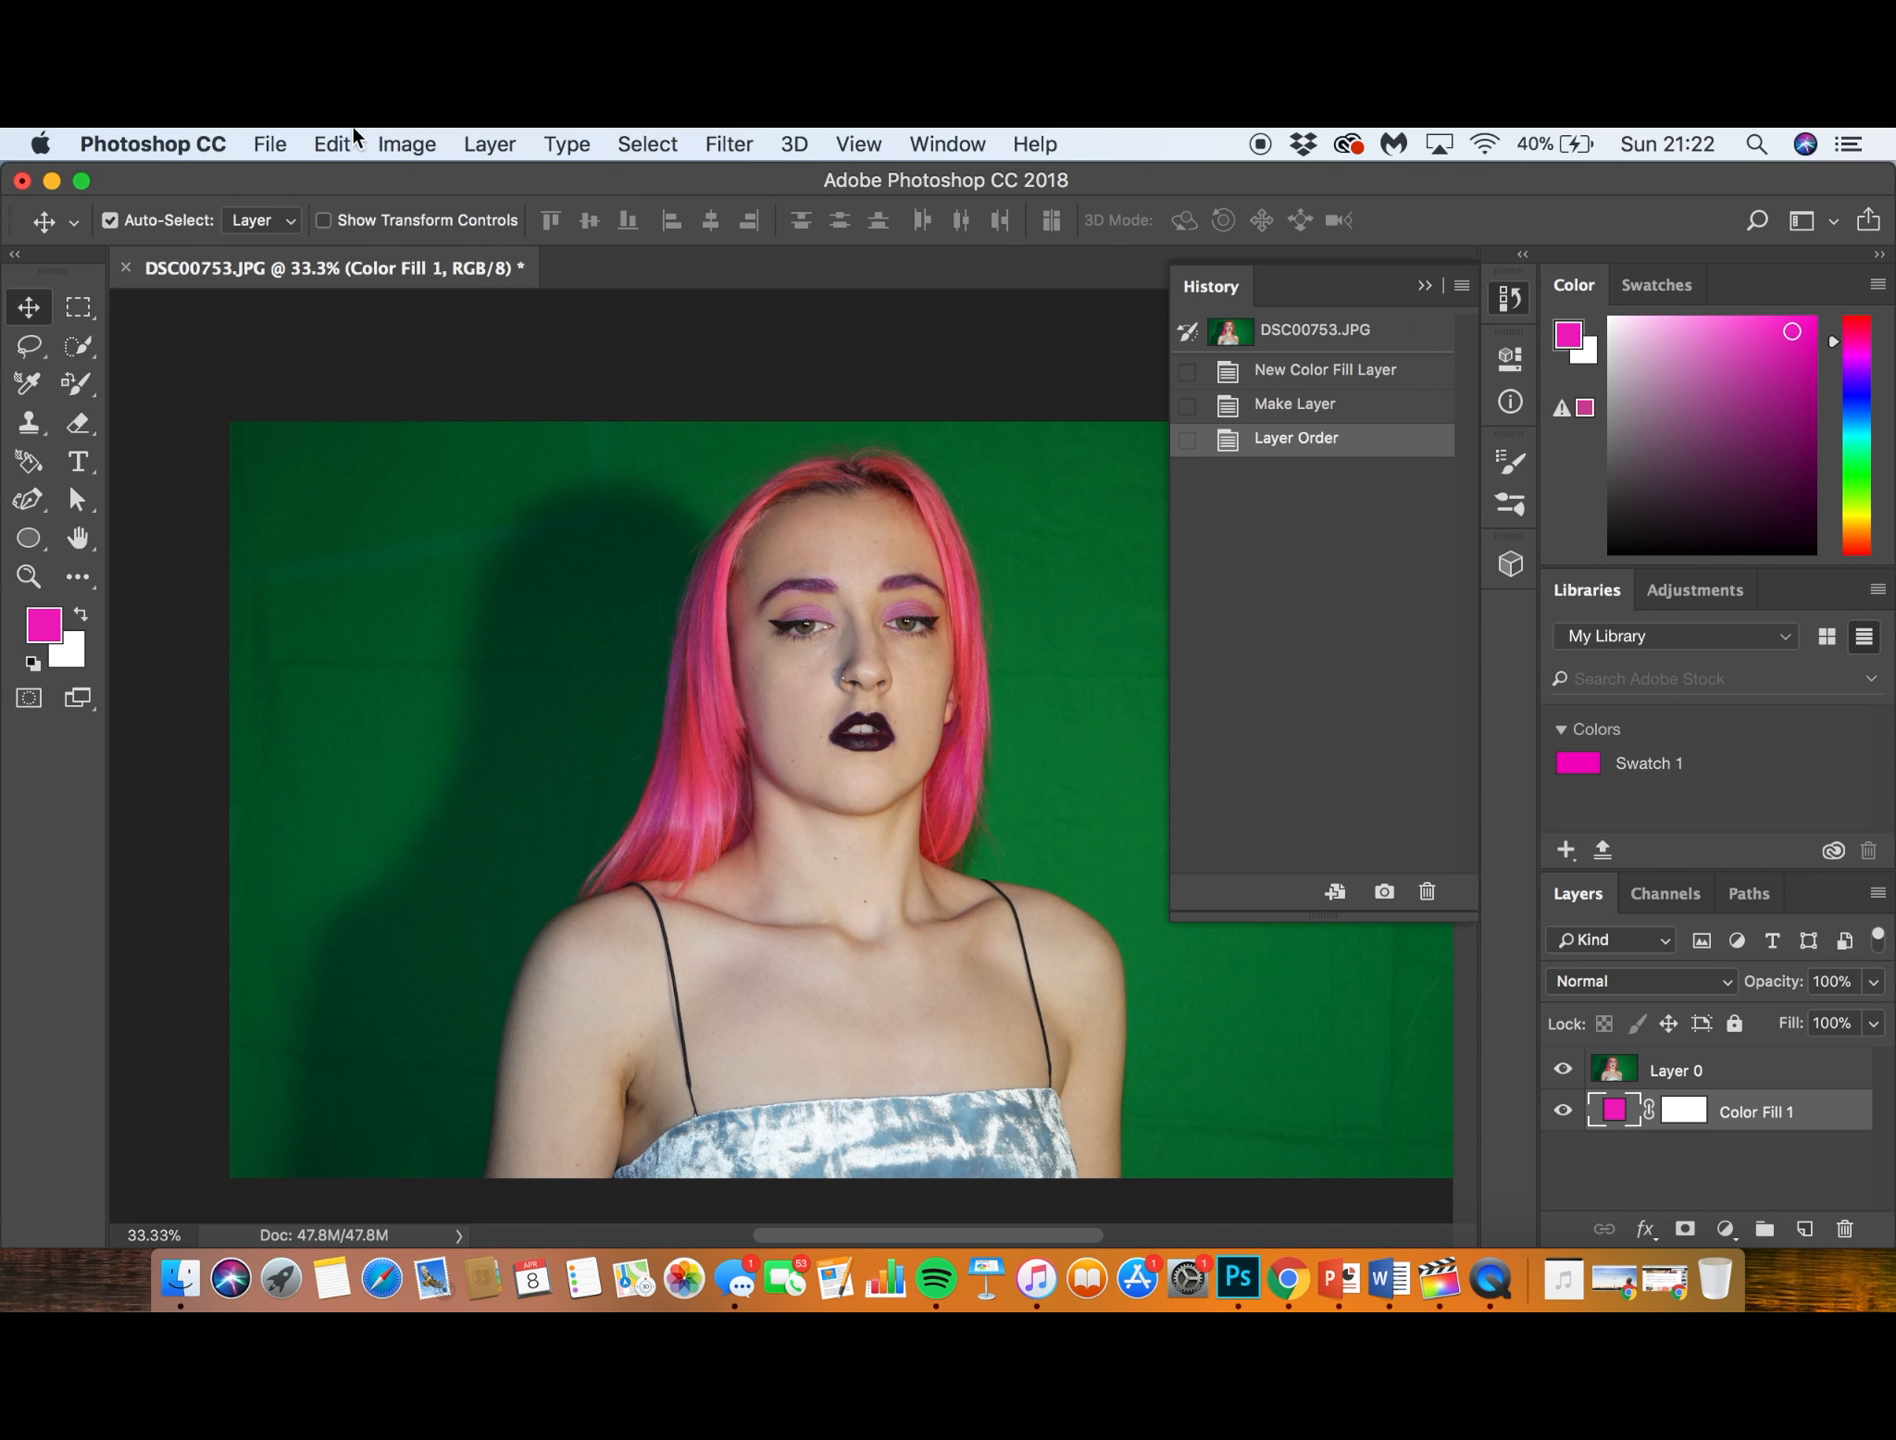
{"action": "left_click", "coordinate": [322, 141]}
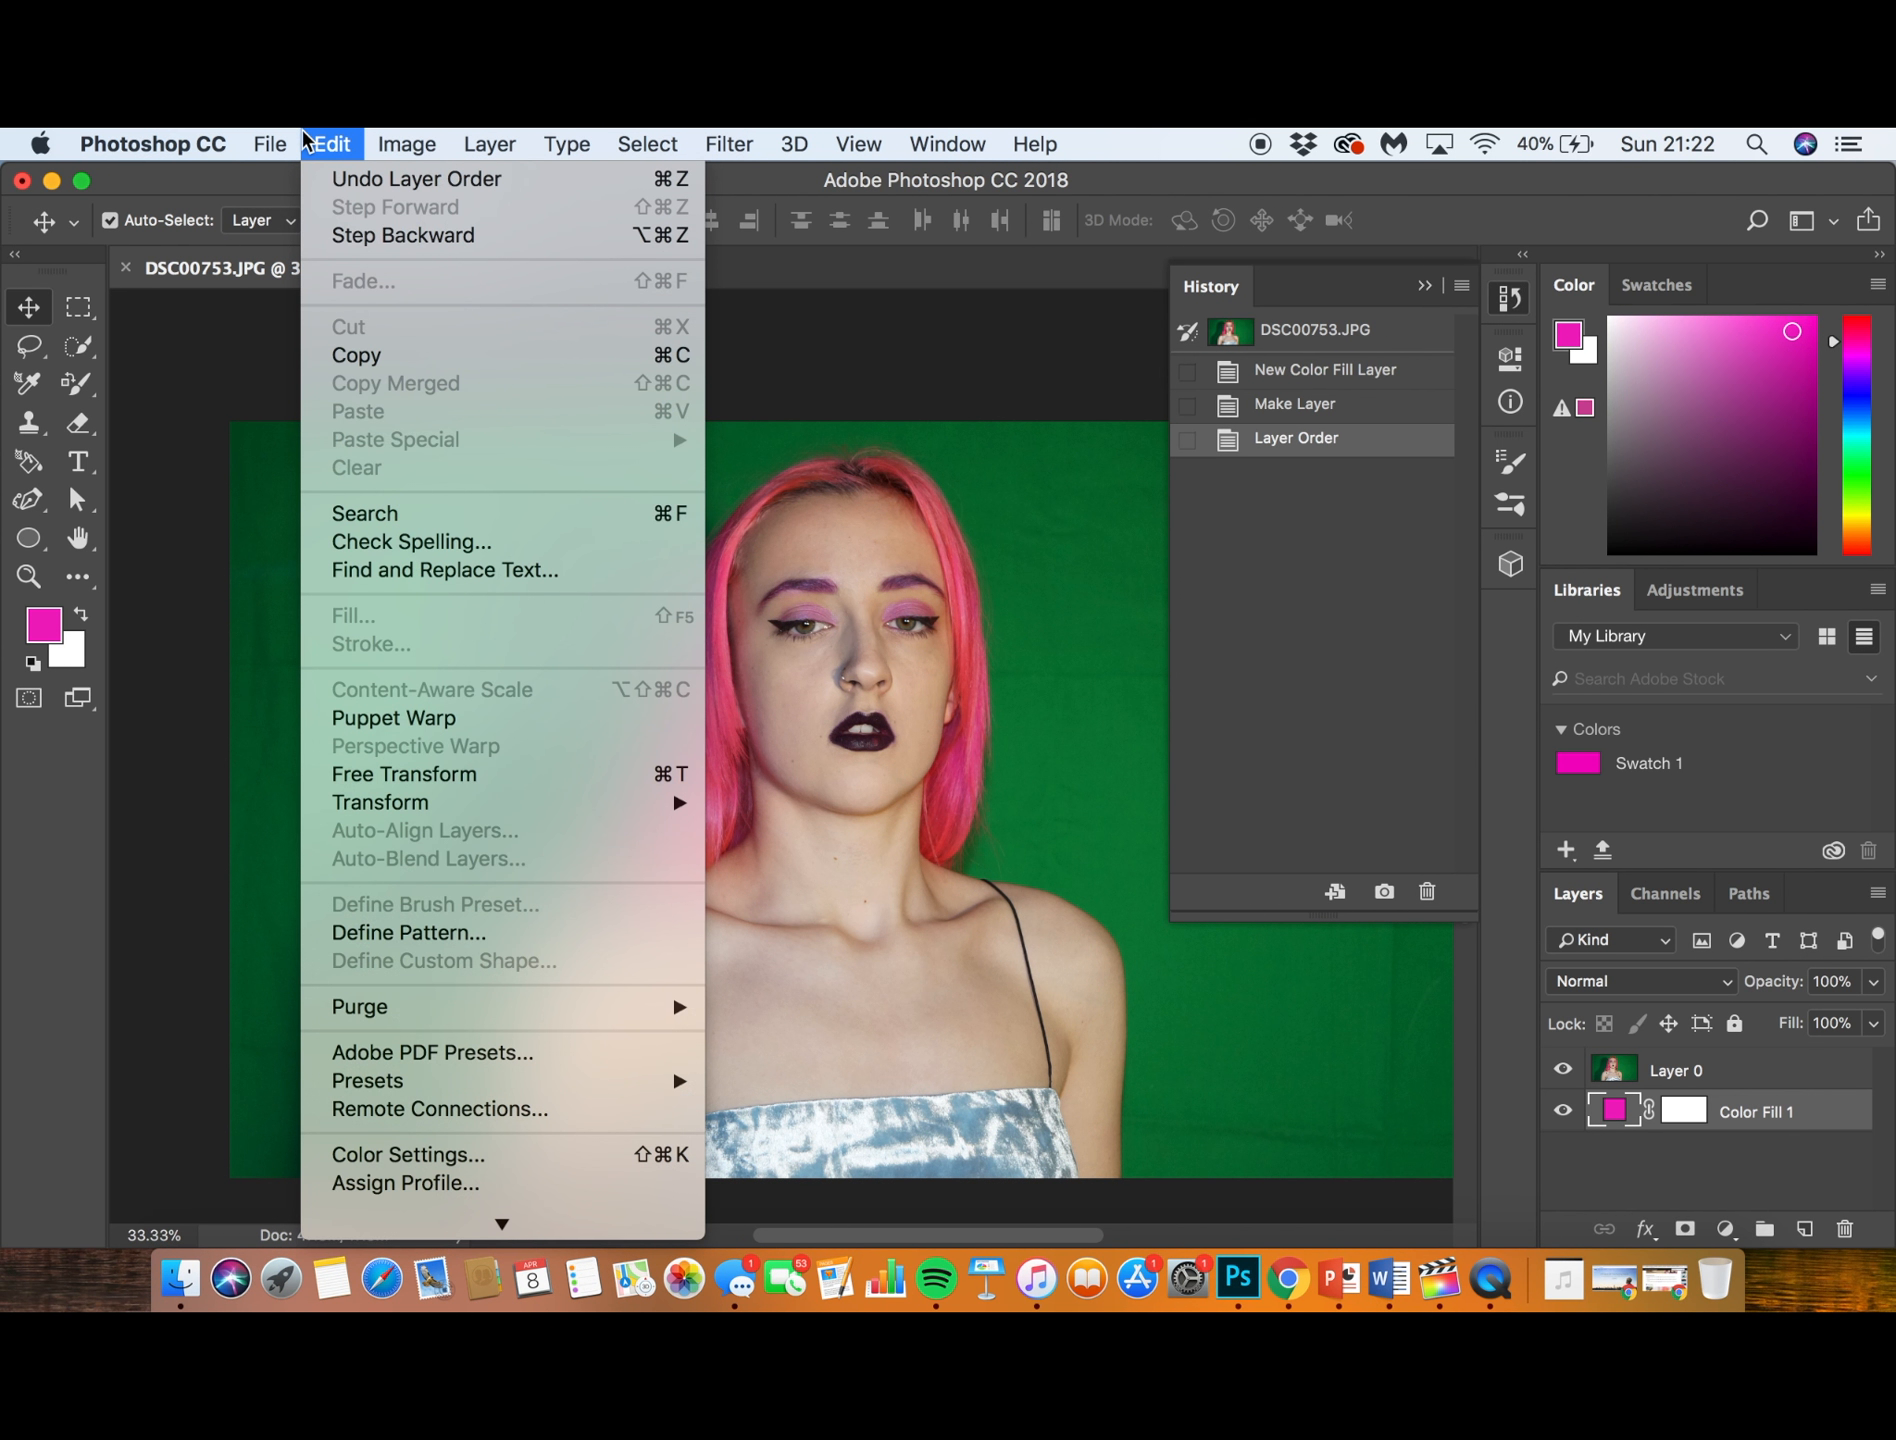
{"action": "mouse_move", "coordinate": [491, 145]}
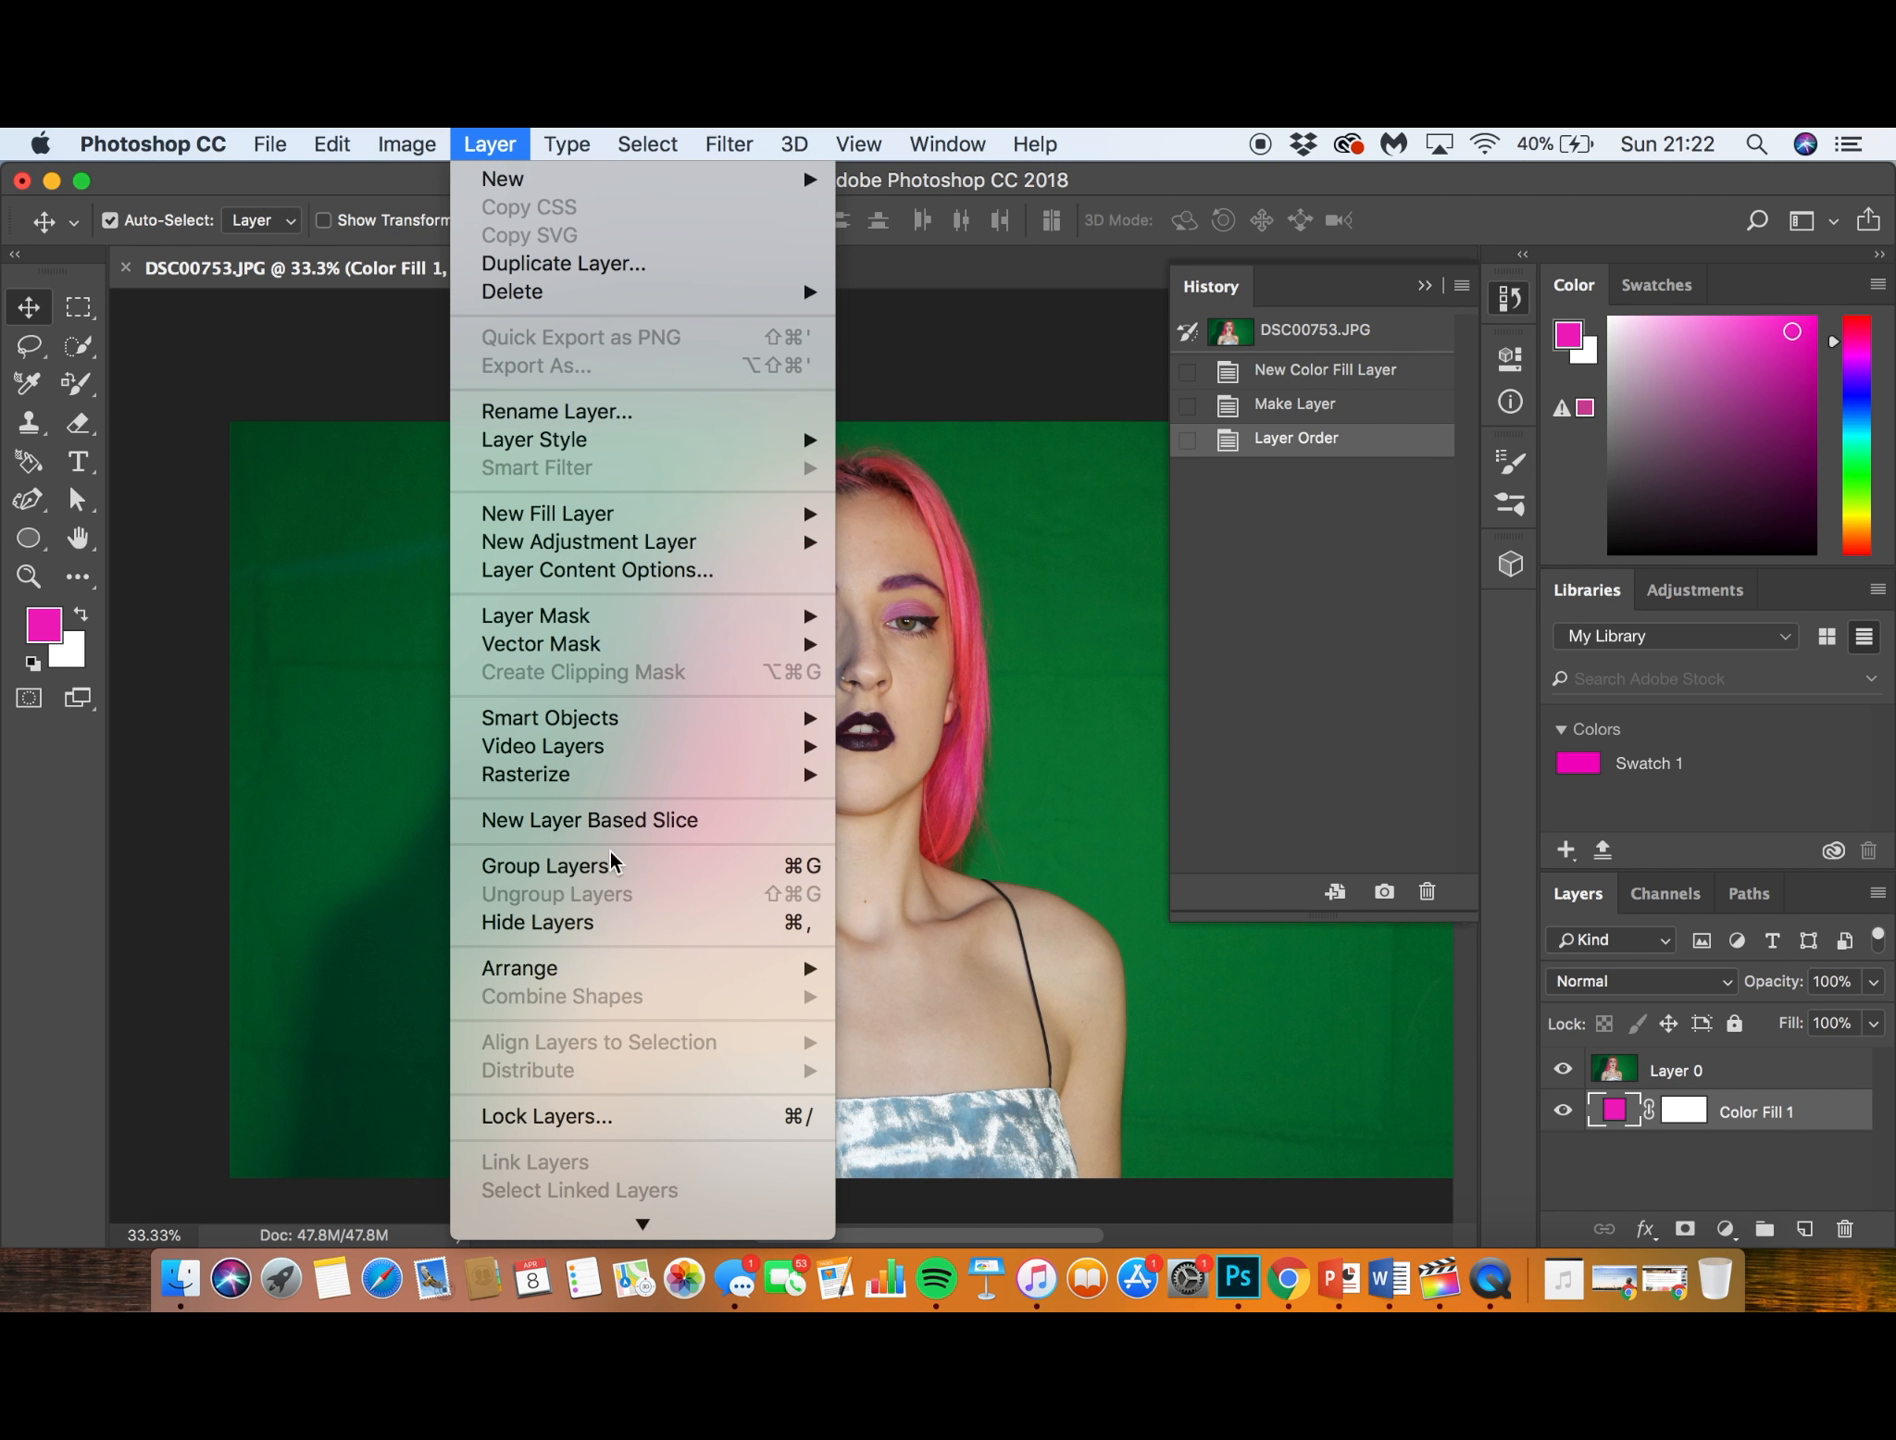
{"action": "mouse_move", "coordinate": [609, 972]}
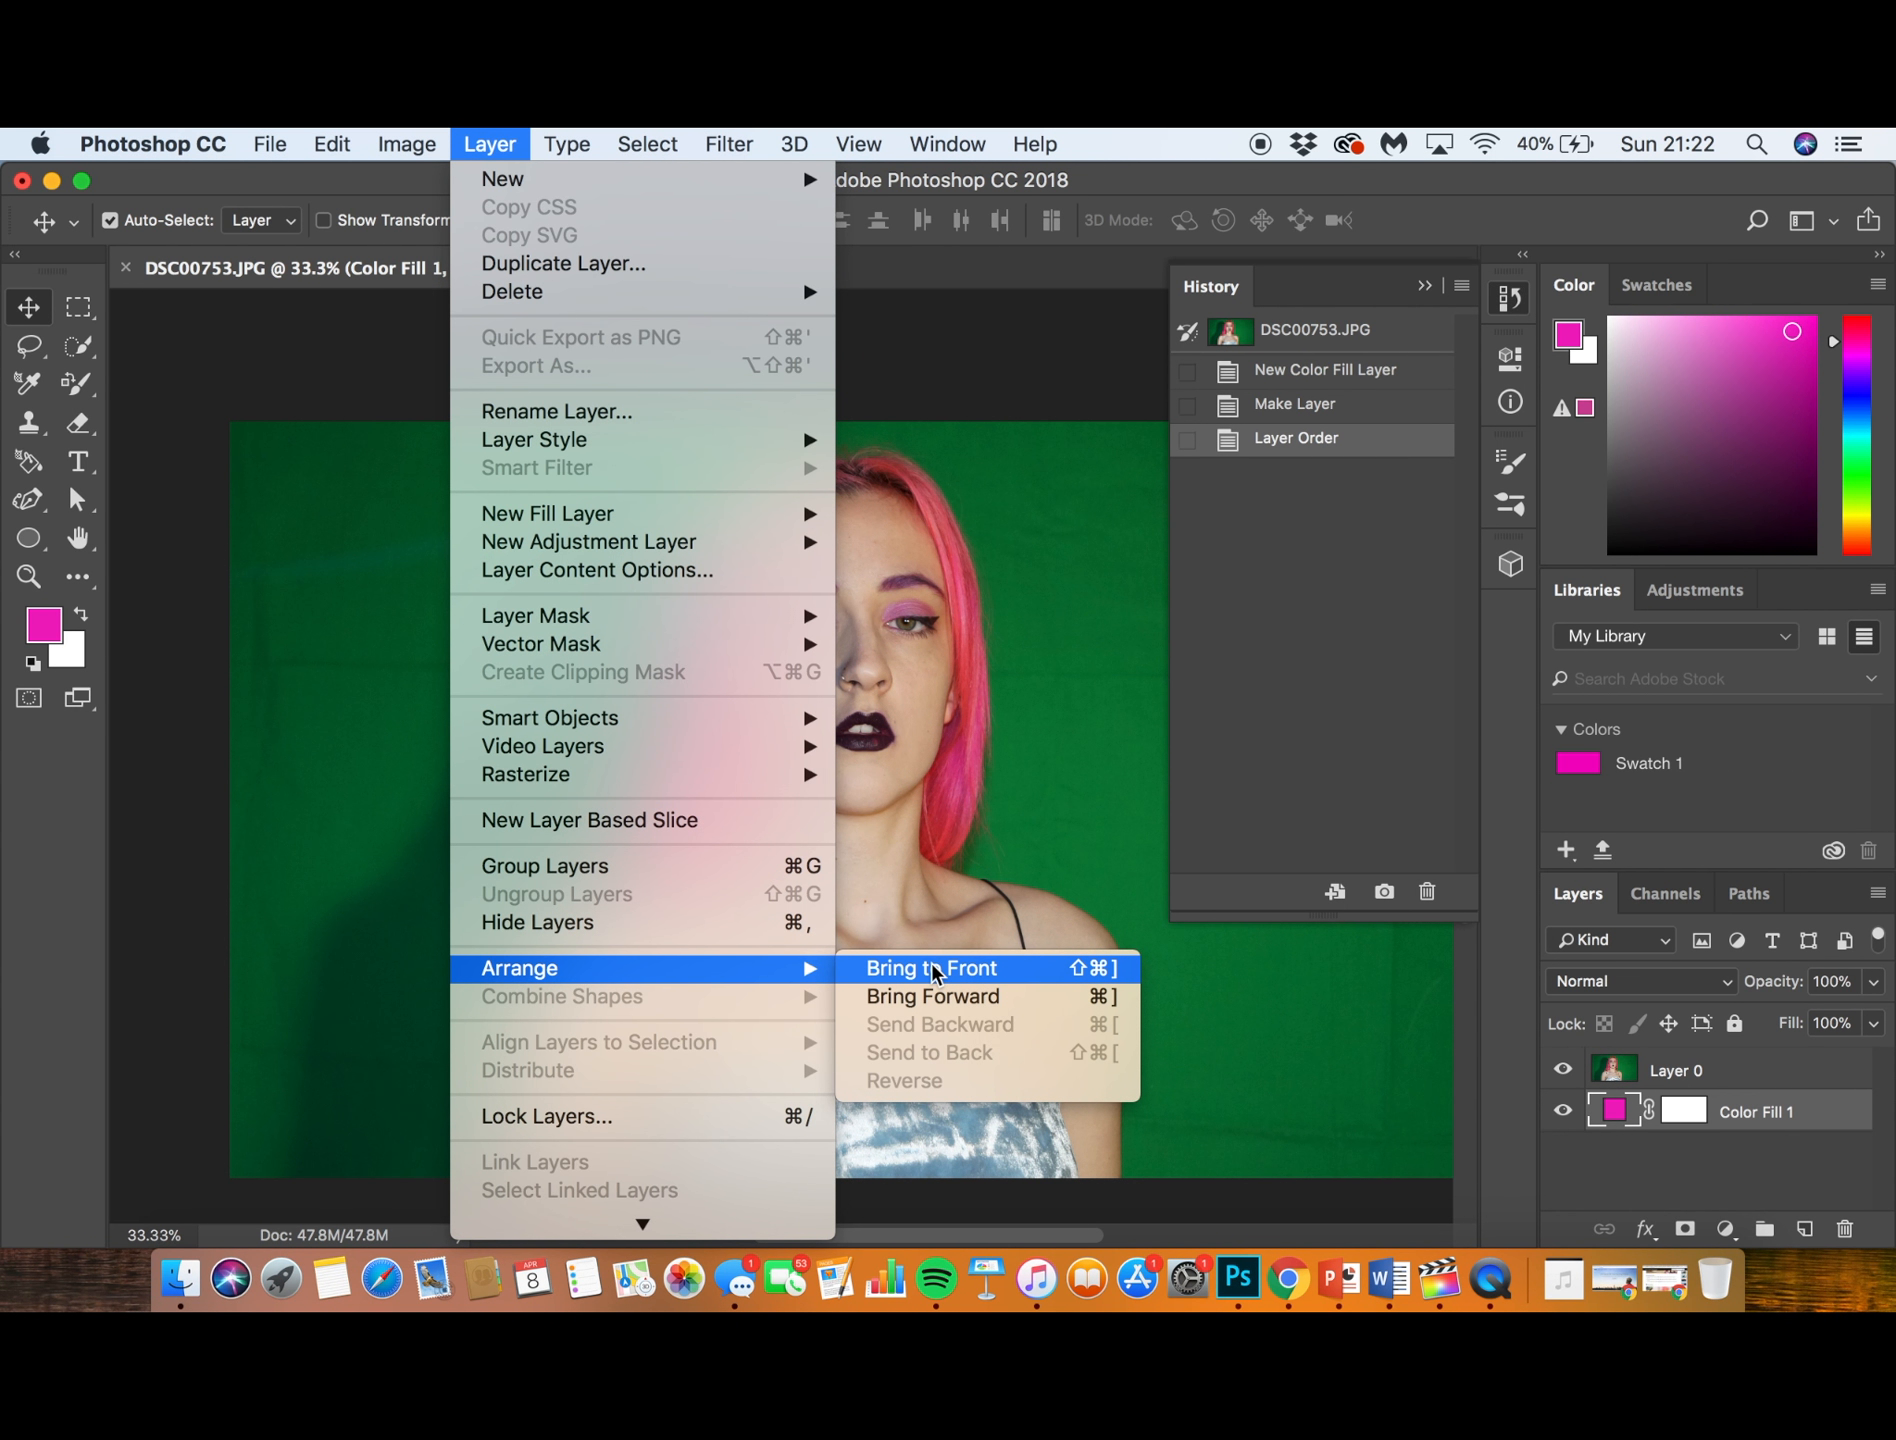
{"action": "left_click", "coordinate": [1263, 1064]}
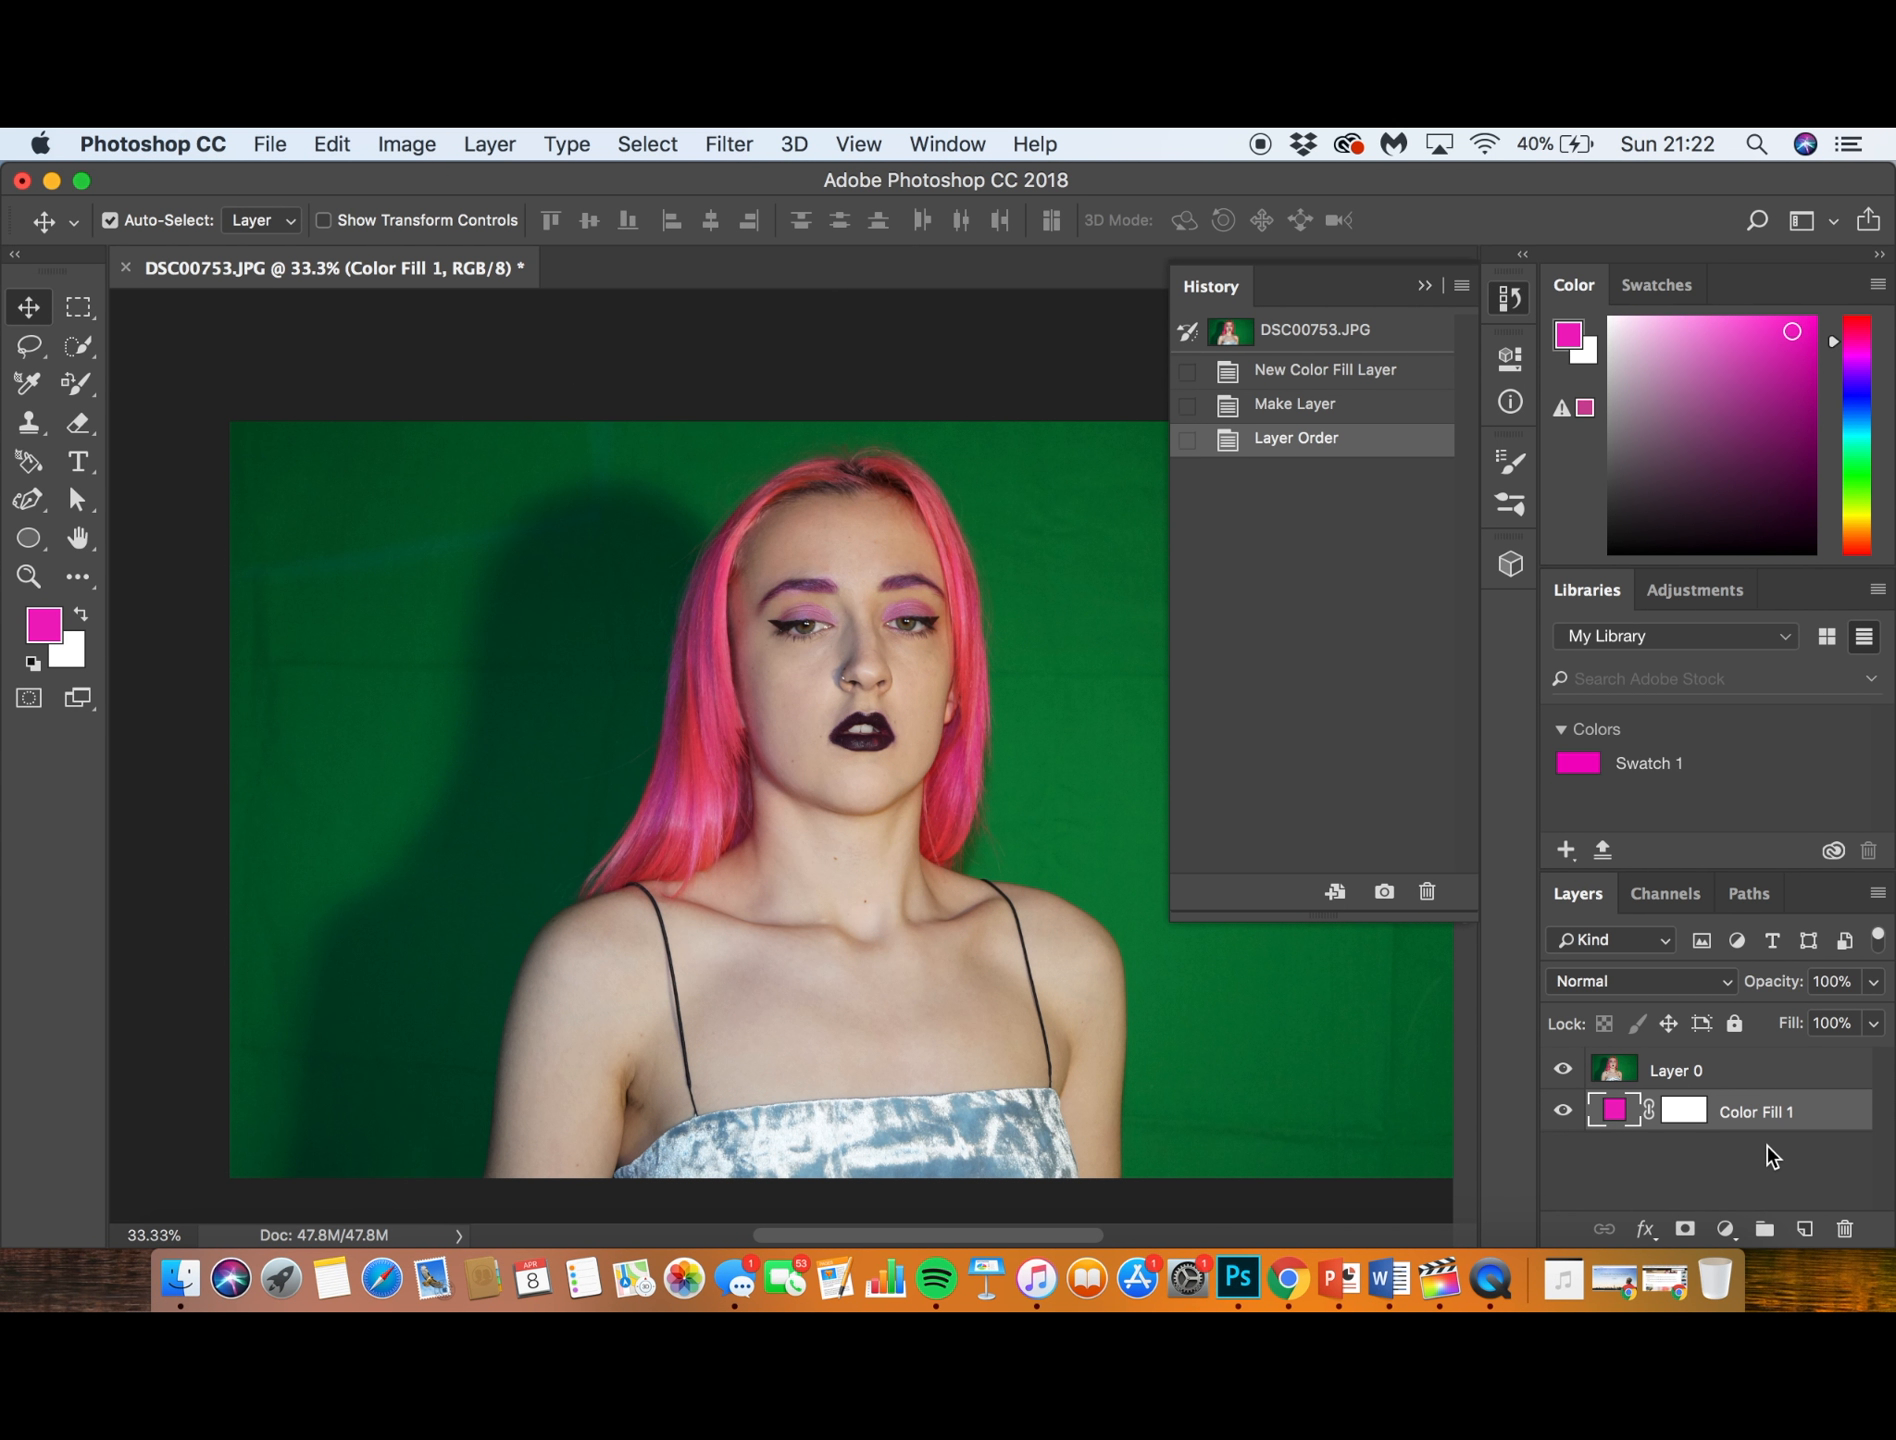
- Delete the magenta Color Fill 1 layer beneath the photo
{"action": "left_click", "coordinate": [1772, 1155]}
{"action": "left_click", "coordinate": [1769, 1112]}
{"action": "key", "text": "Delete"}
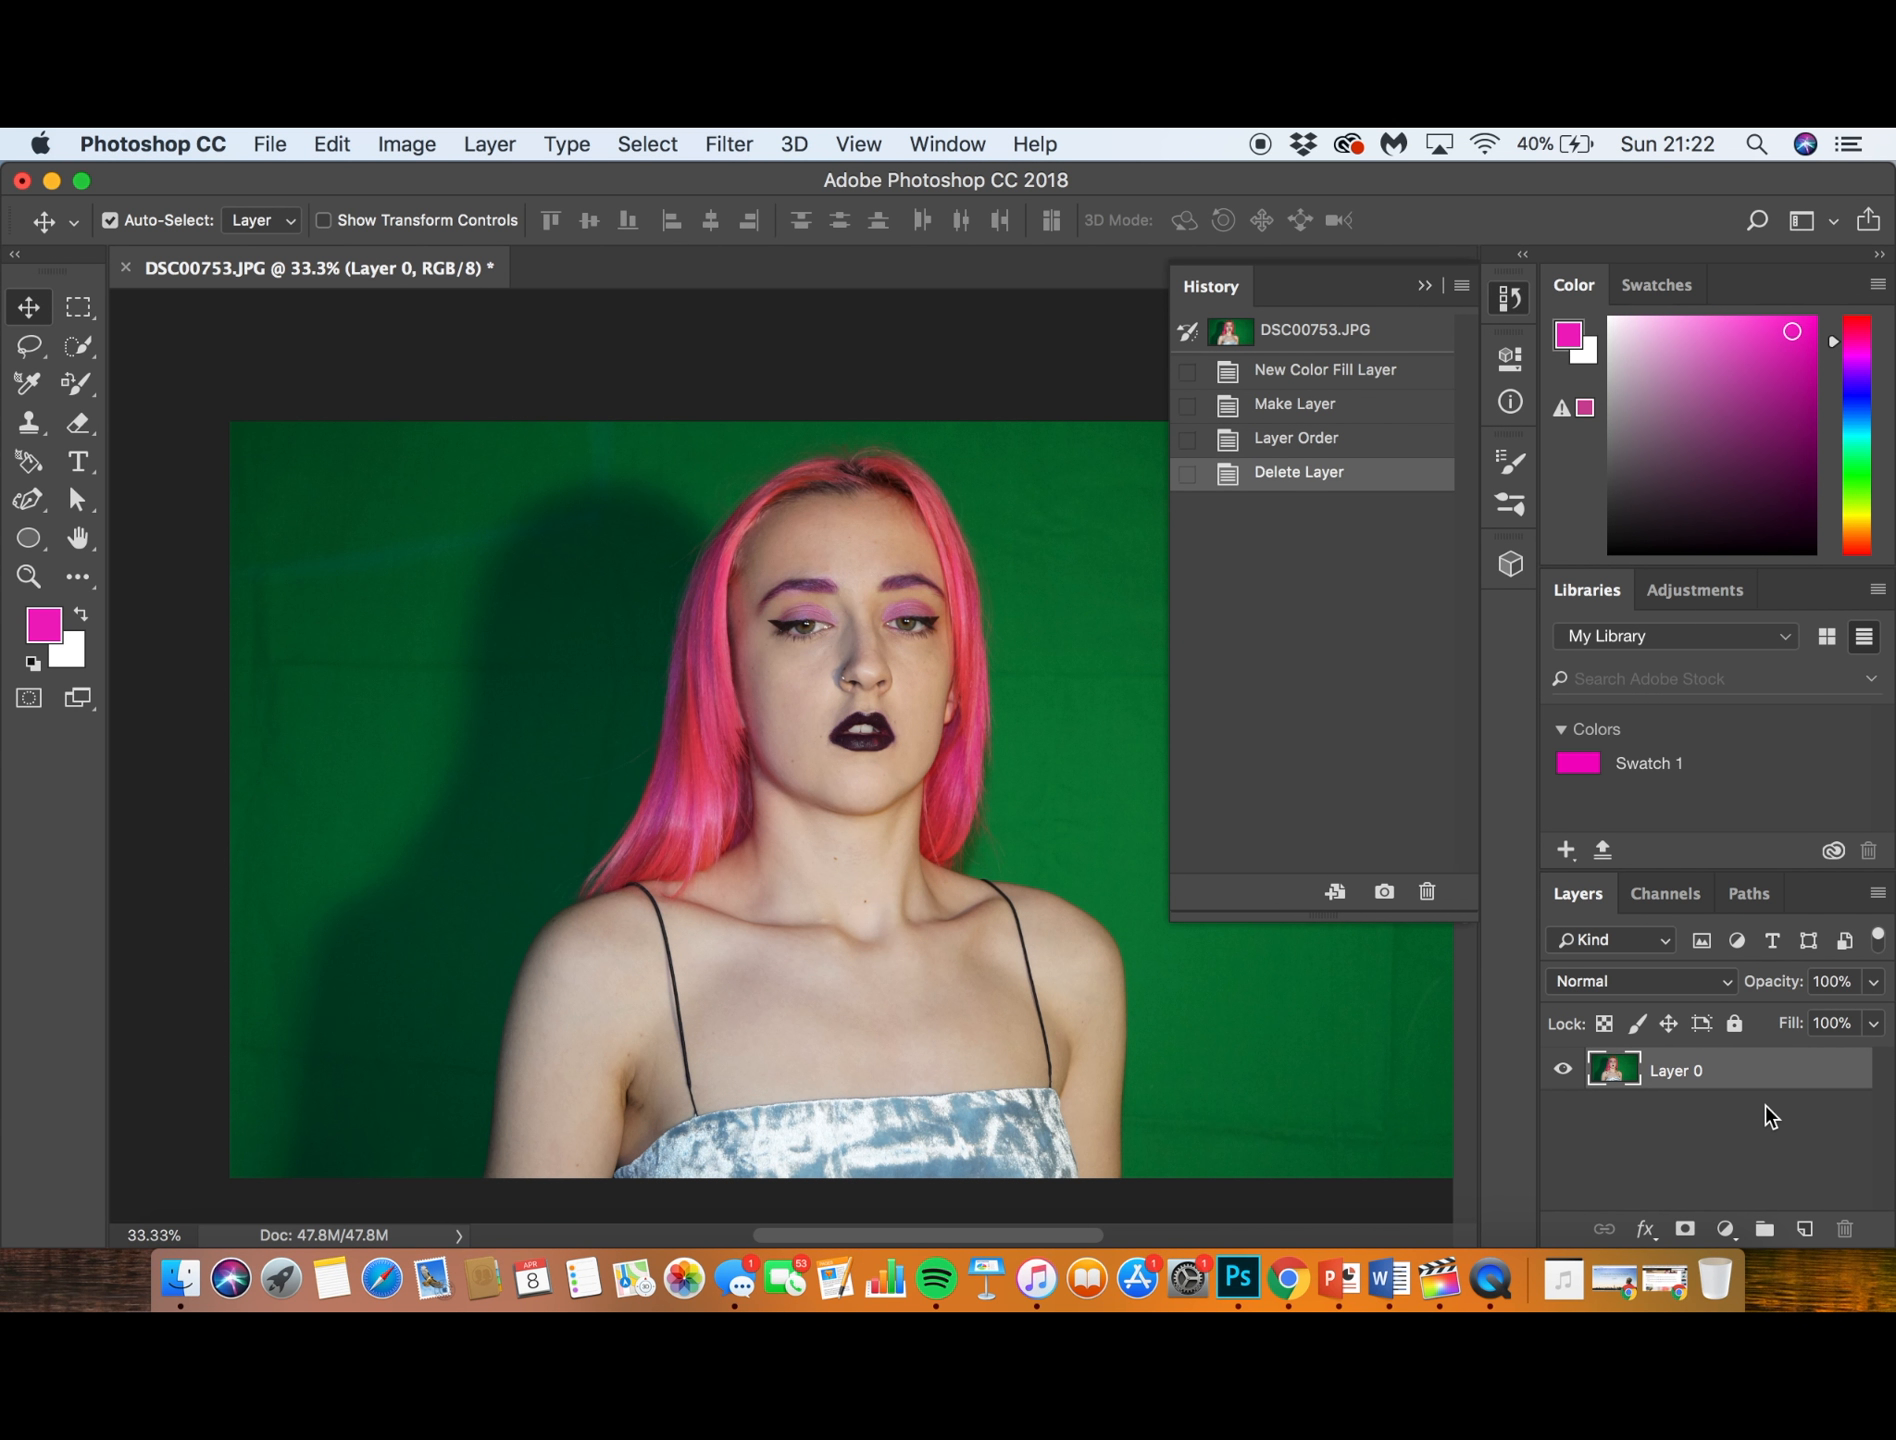
- Add a Brightness/Contrast adjustment layer and try out its brightness and contrast sliders
{"action": "left_click", "coordinate": [1736, 1238]}
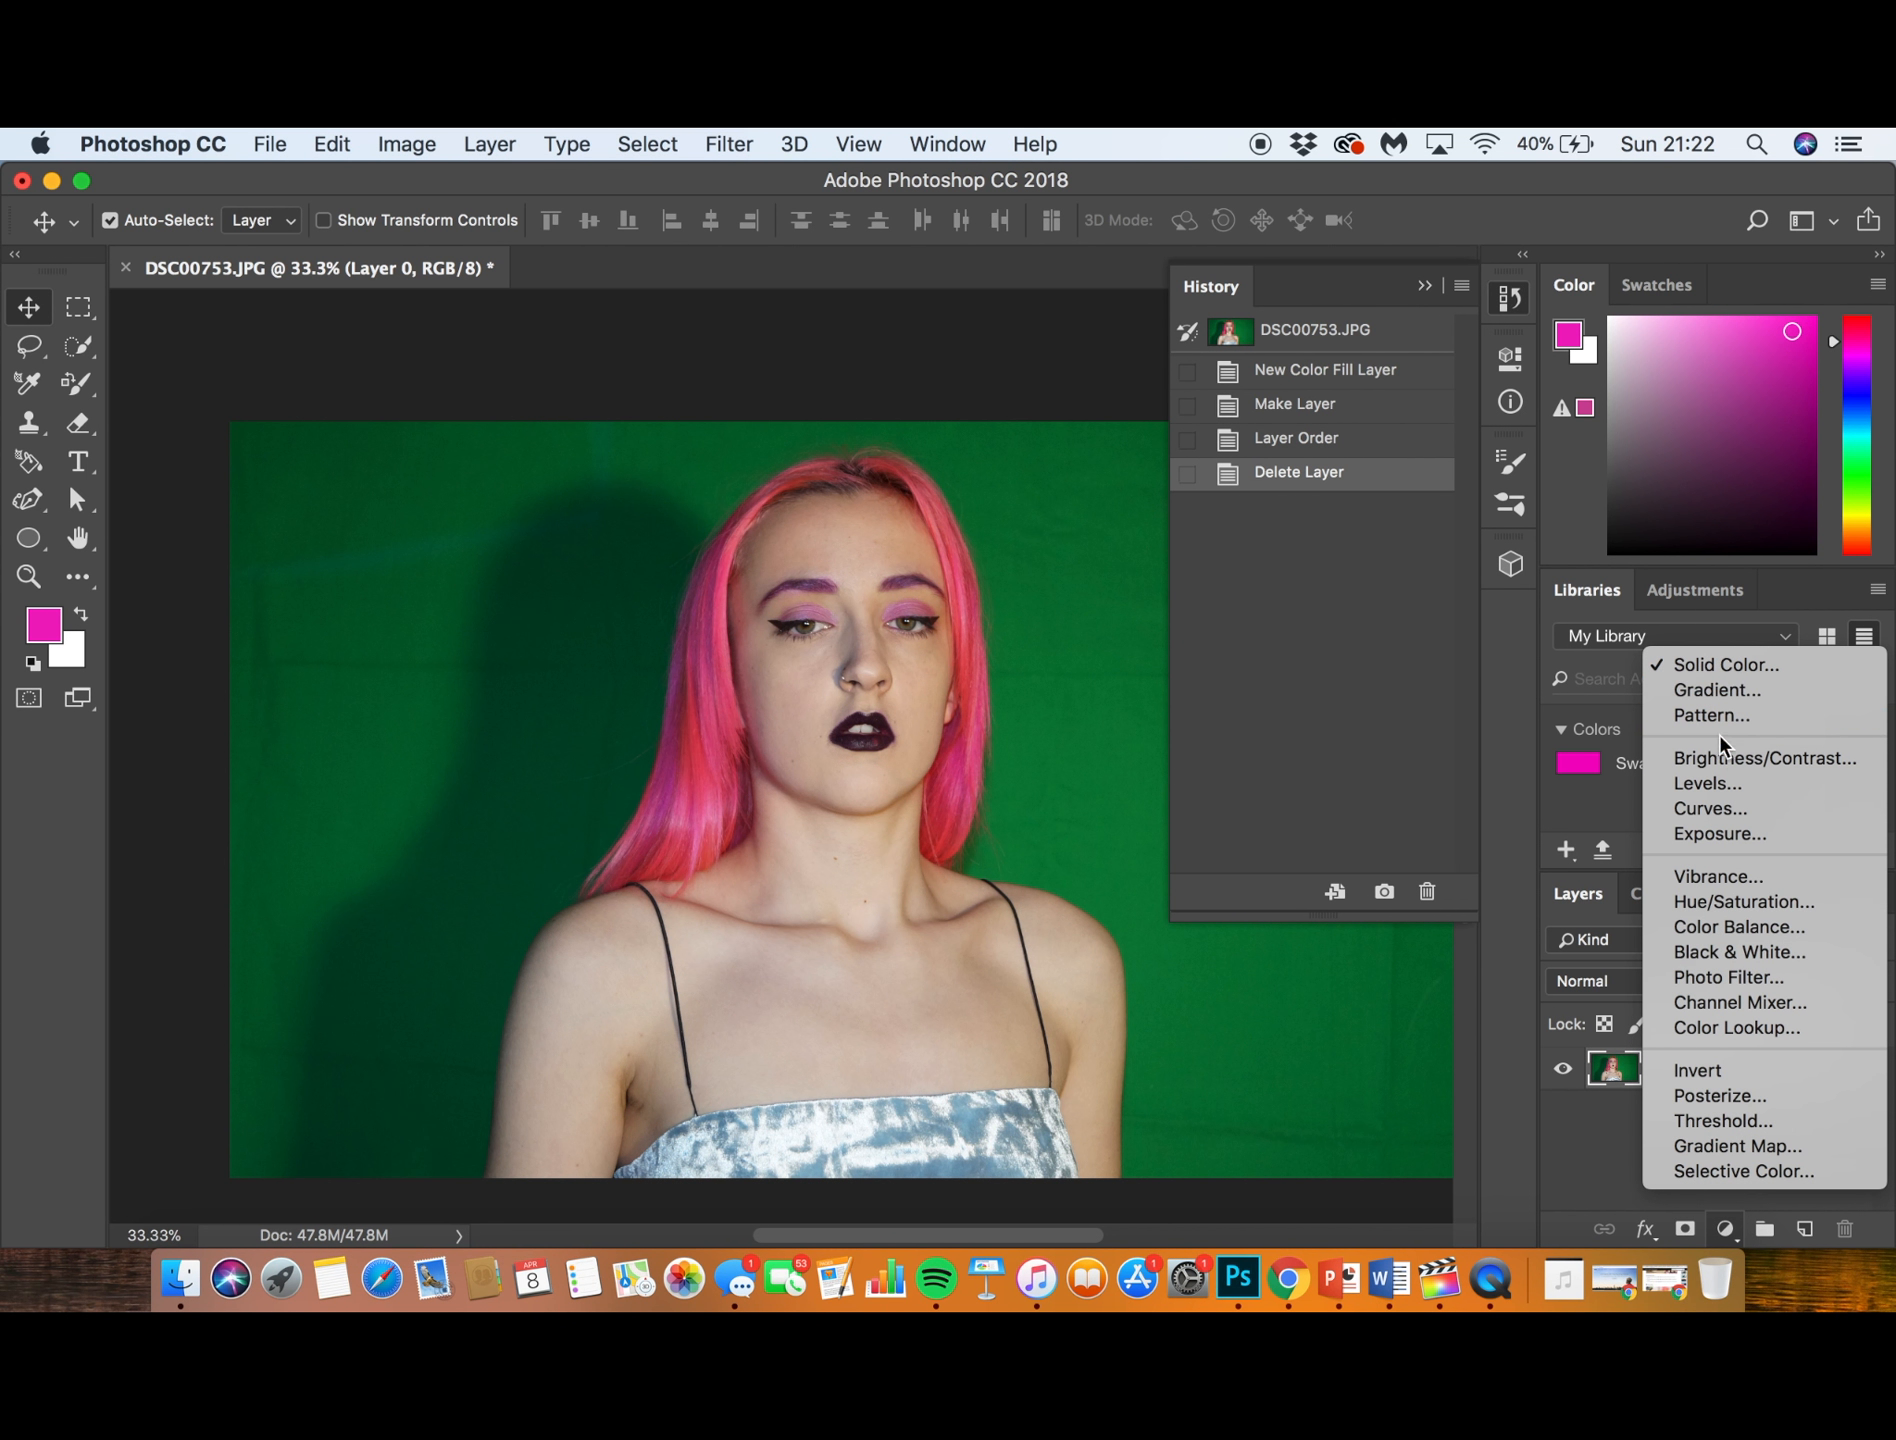
{"action": "left_click", "coordinate": [1724, 757]}
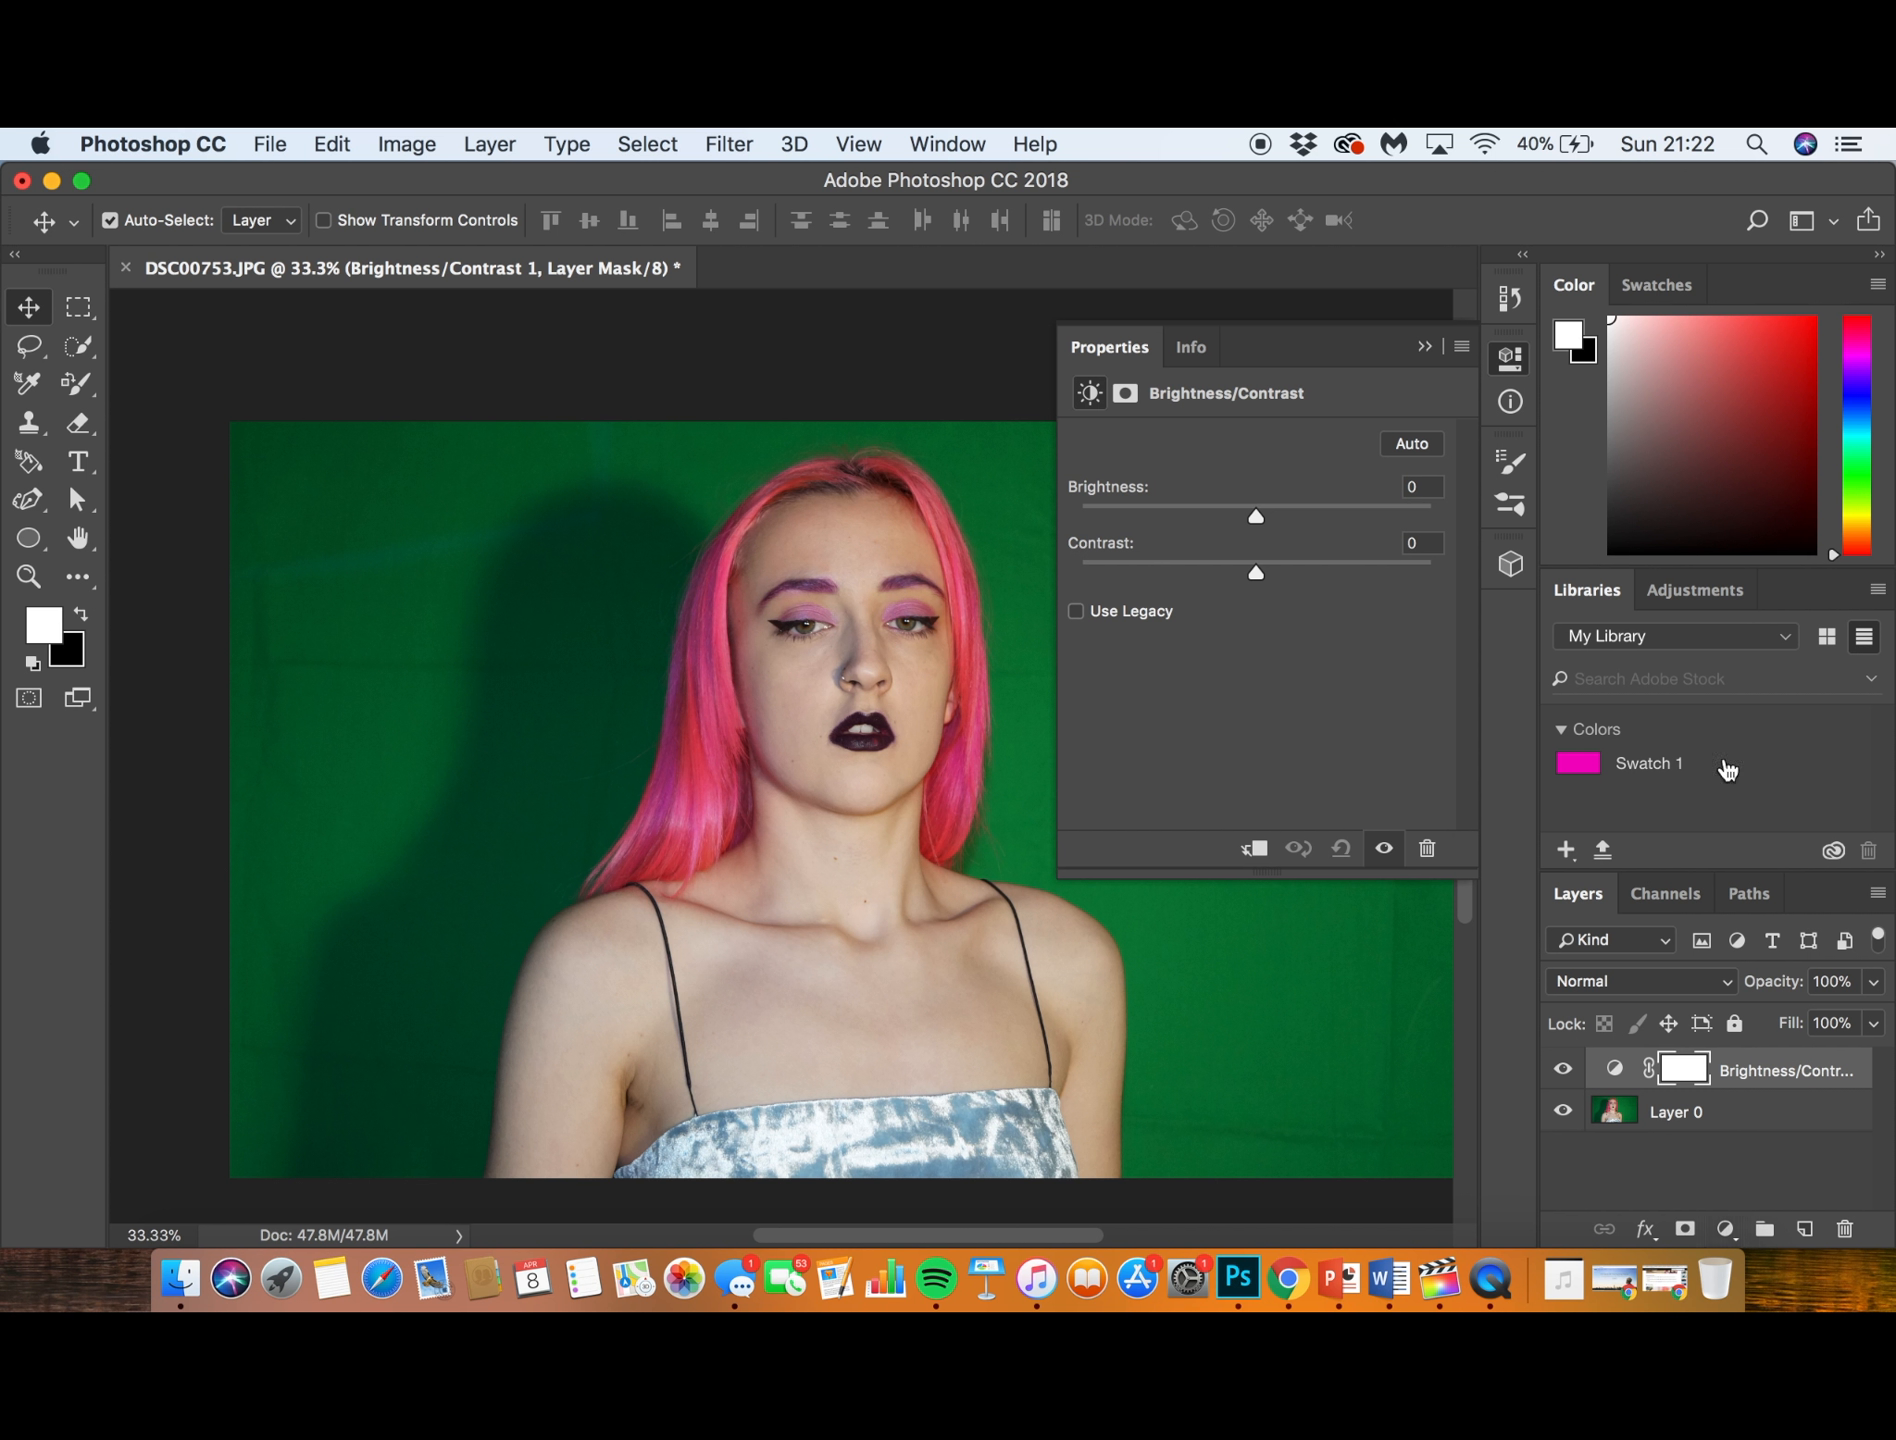
{"action": "mouse_move", "coordinate": [1256, 512]}
{"action": "left_mouse_down"}
{"action": "mouse_move", "coordinate": [1352, 514]}
{"action": "mouse_move", "coordinate": [940, 585]}
{"action": "mouse_move", "coordinate": [1260, 520]}
{"action": "left_mouse_up"}
{"action": "mouse_move", "coordinate": [1256, 573]}
{"action": "left_mouse_down"}
{"action": "mouse_move", "coordinate": [1215, 592]}
{"action": "mouse_move", "coordinate": [1261, 578]}
{"action": "left_mouse_up"}
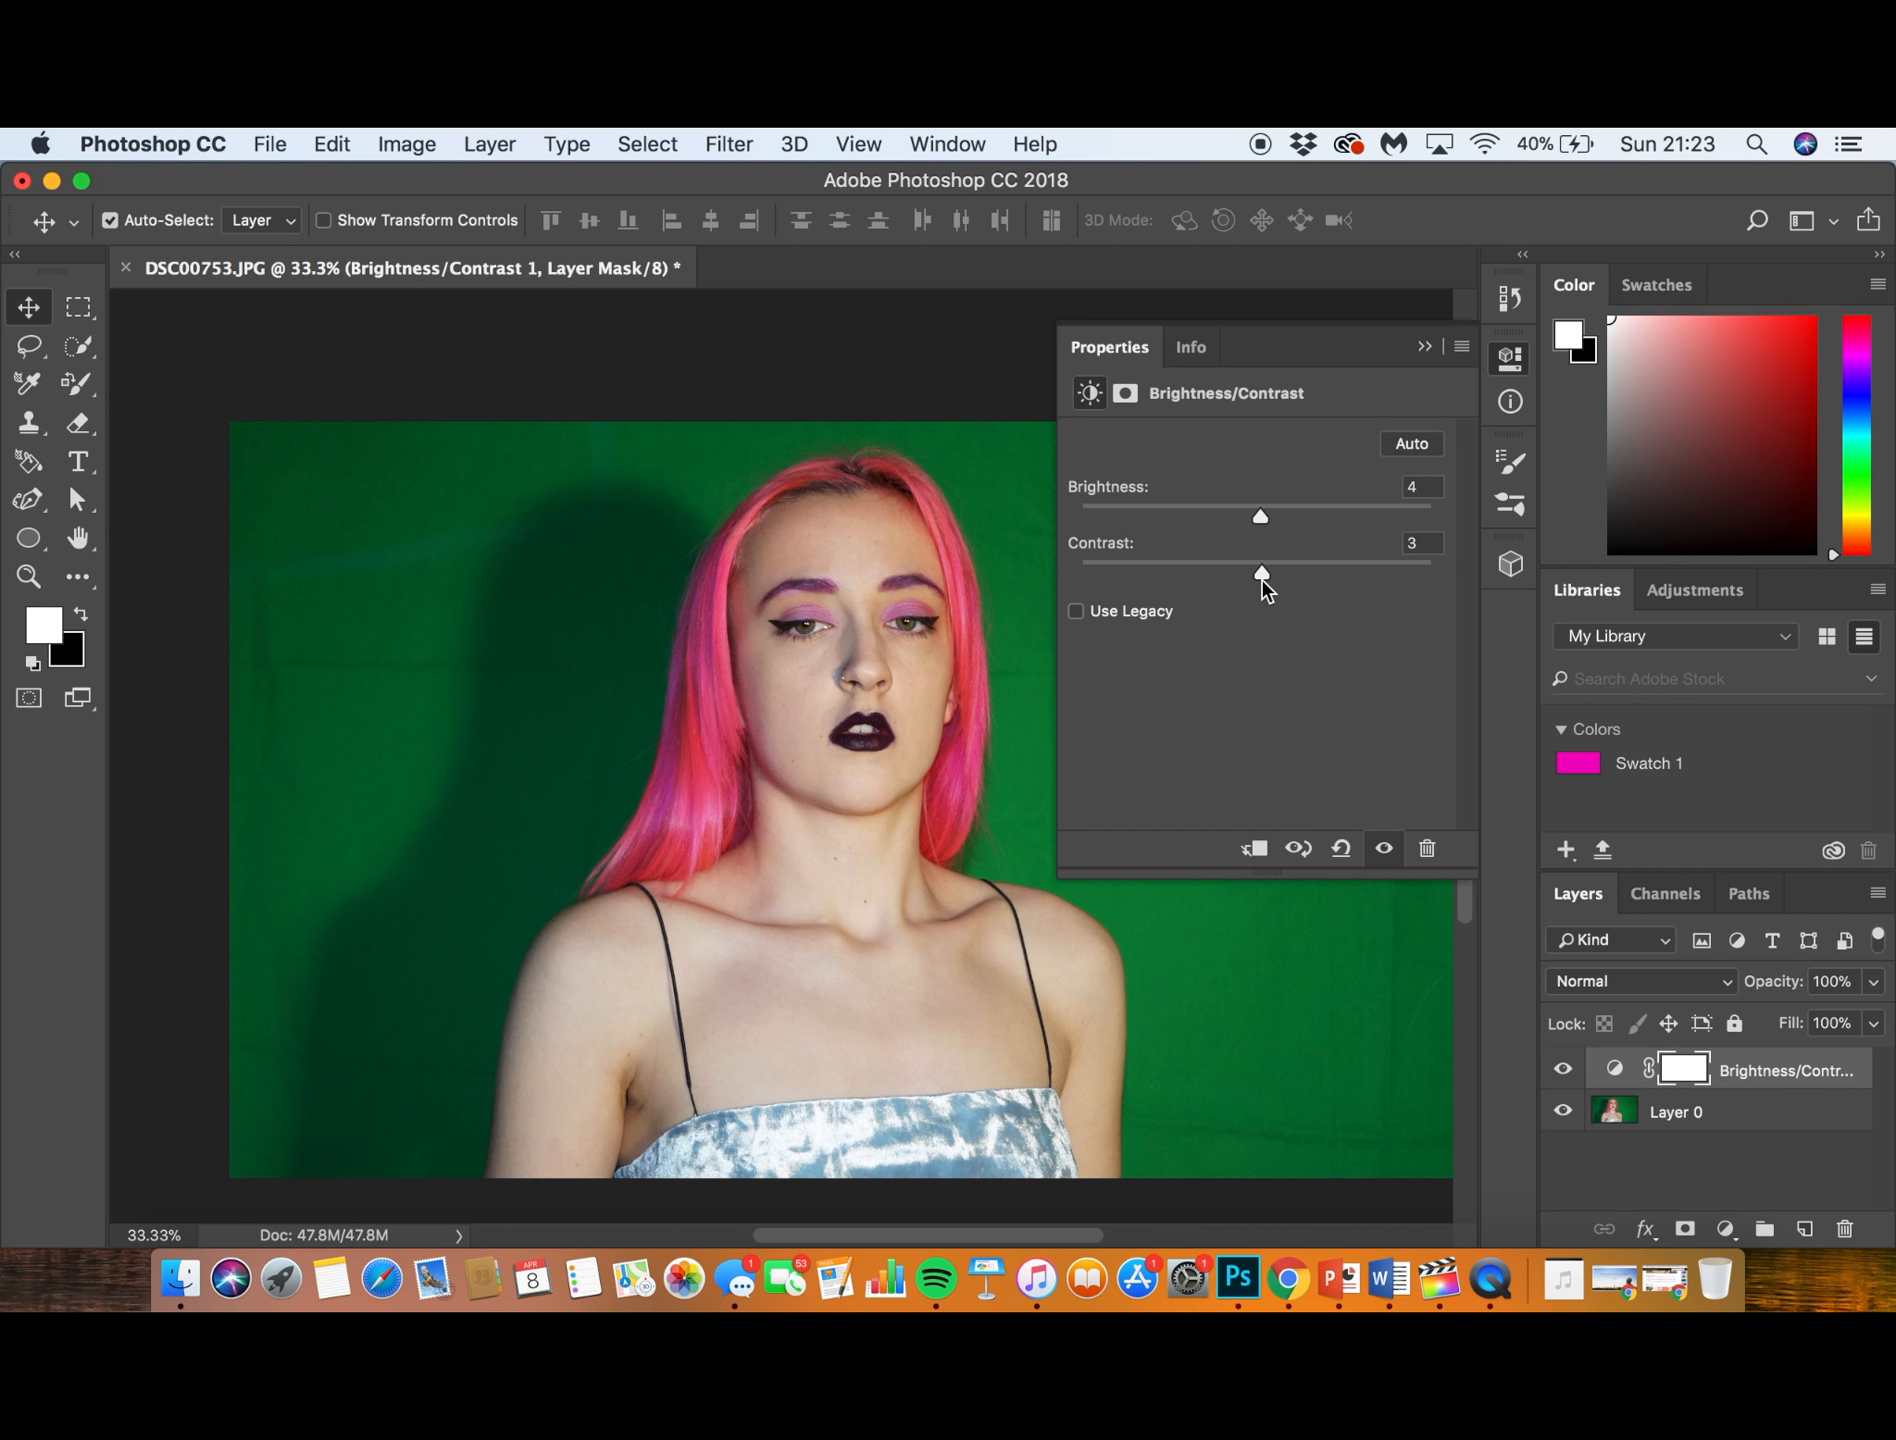
{"action": "left_click", "coordinate": [1424, 346]}
- Delete the Brightness/Contrast adjustment layer and leave the photo layer deselected
{"action": "left_click", "coordinate": [1775, 1074]}
{"action": "key", "text": "BackSpace"}
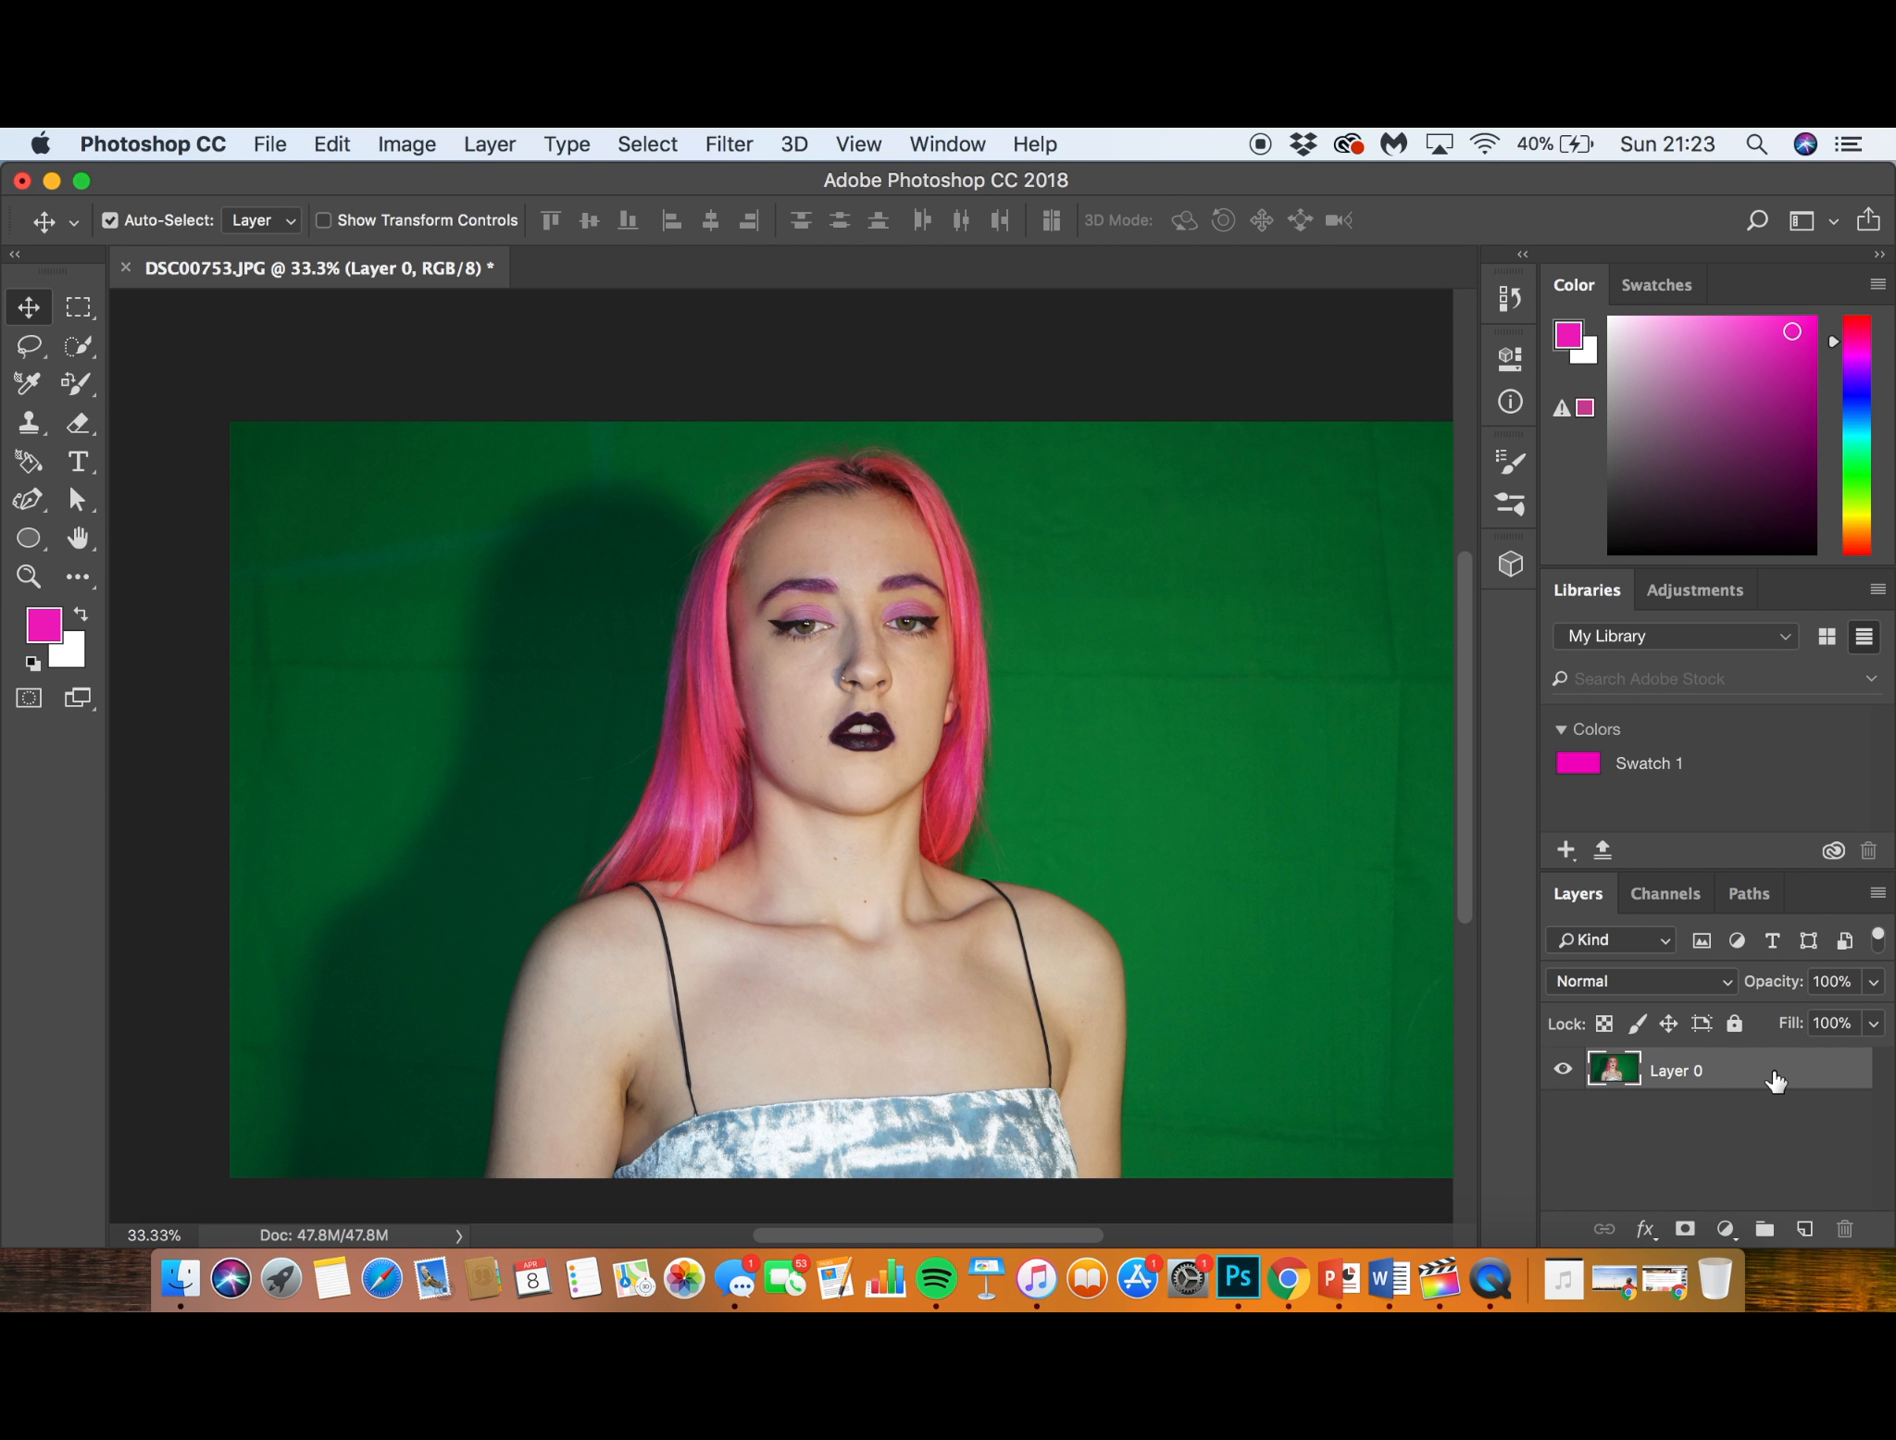
{"action": "left_click", "coordinate": [1739, 1132]}
- Add a Black & White adjustment layer and try different Reds levels, going down to -200
{"action": "left_click", "coordinate": [1727, 1230]}
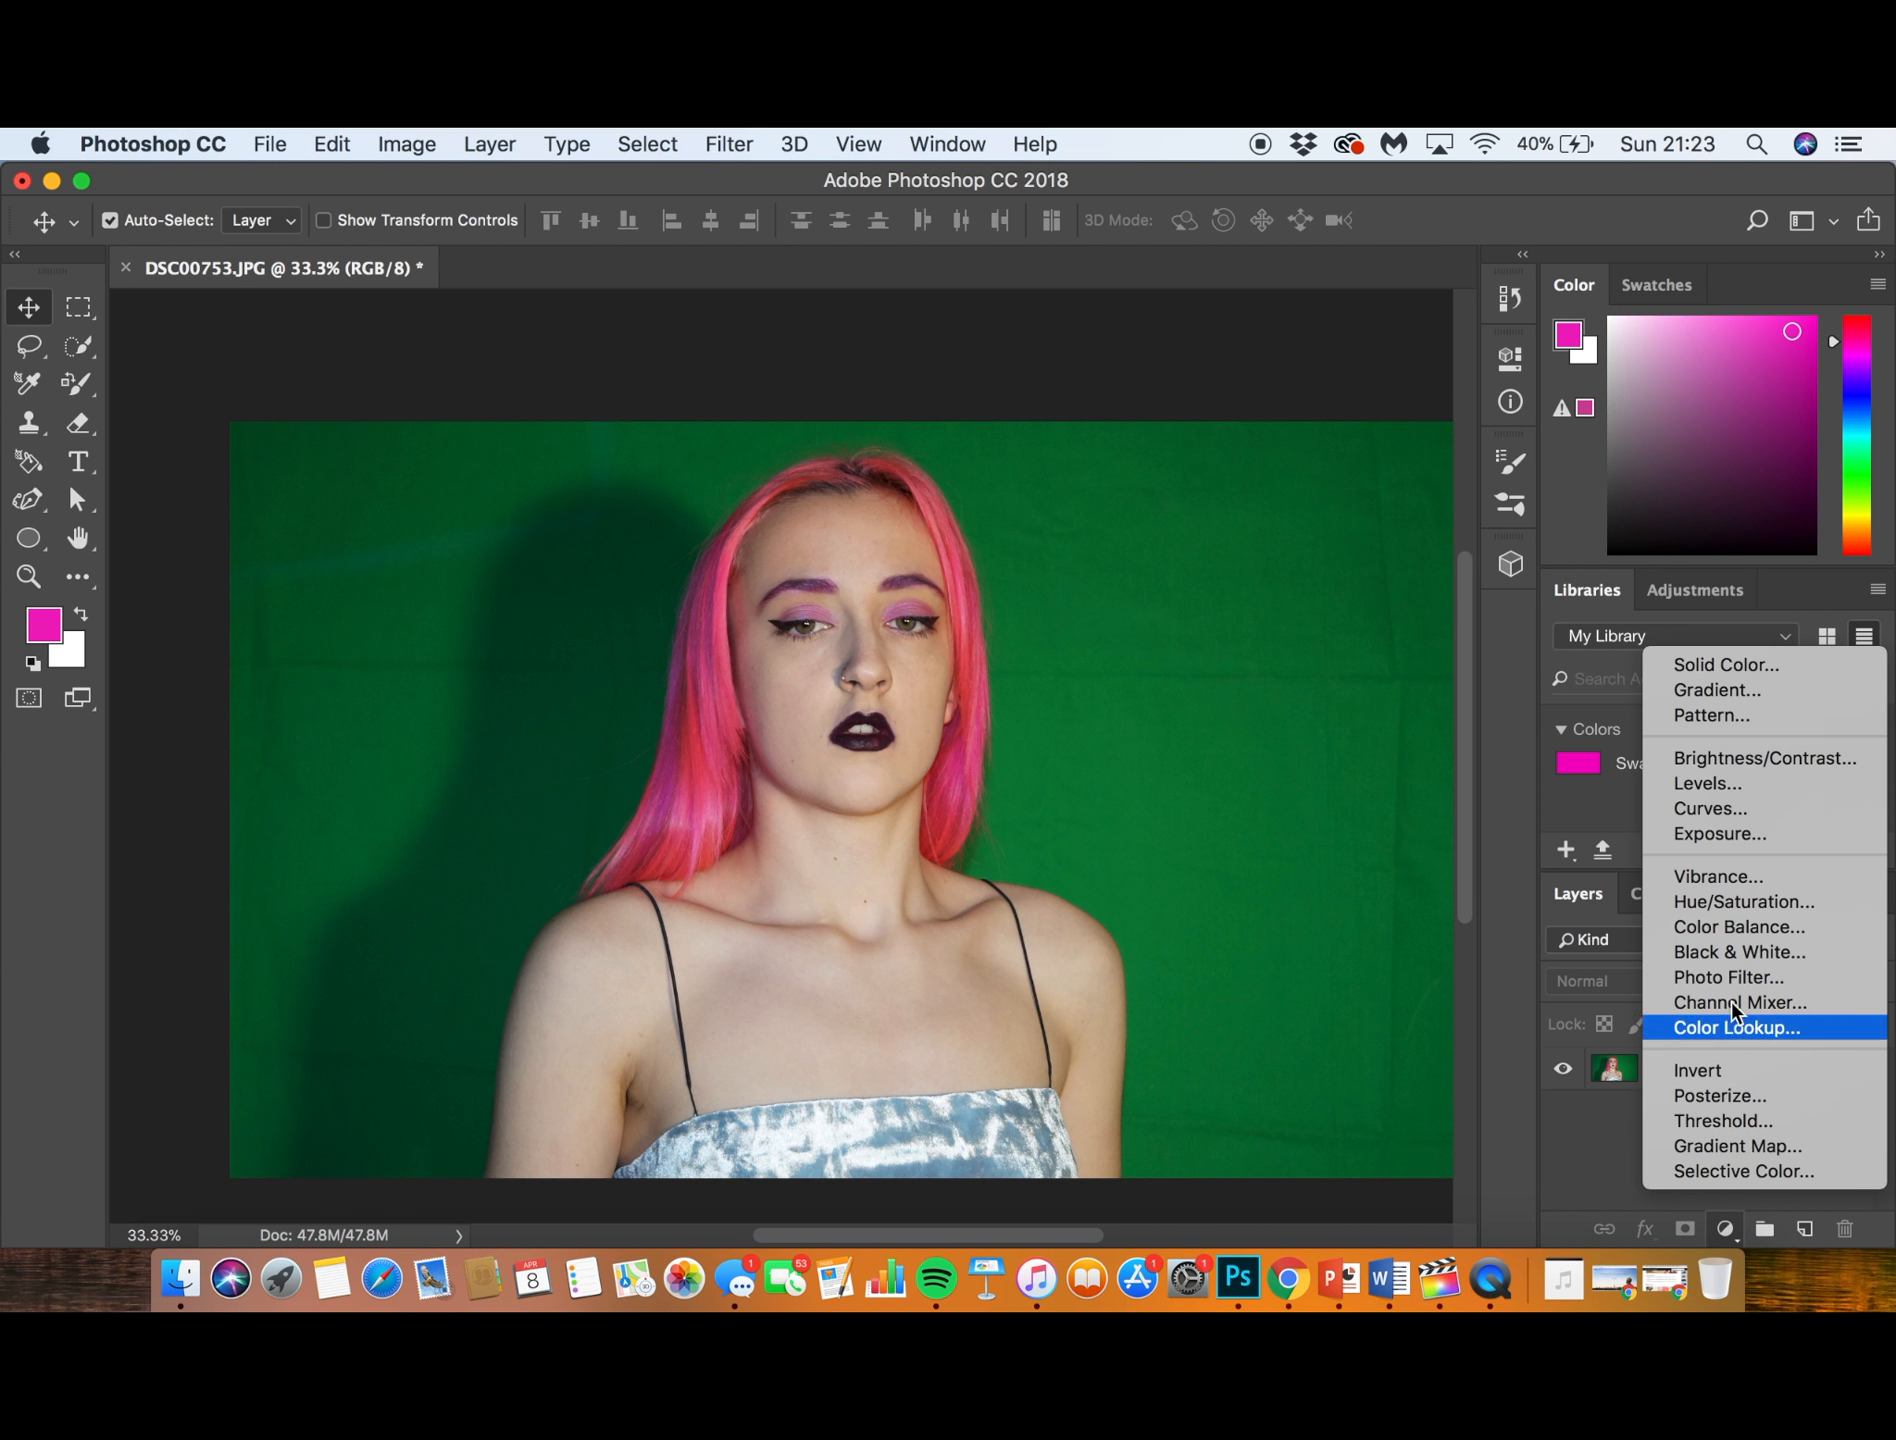
{"action": "left_click", "coordinate": [1739, 954]}
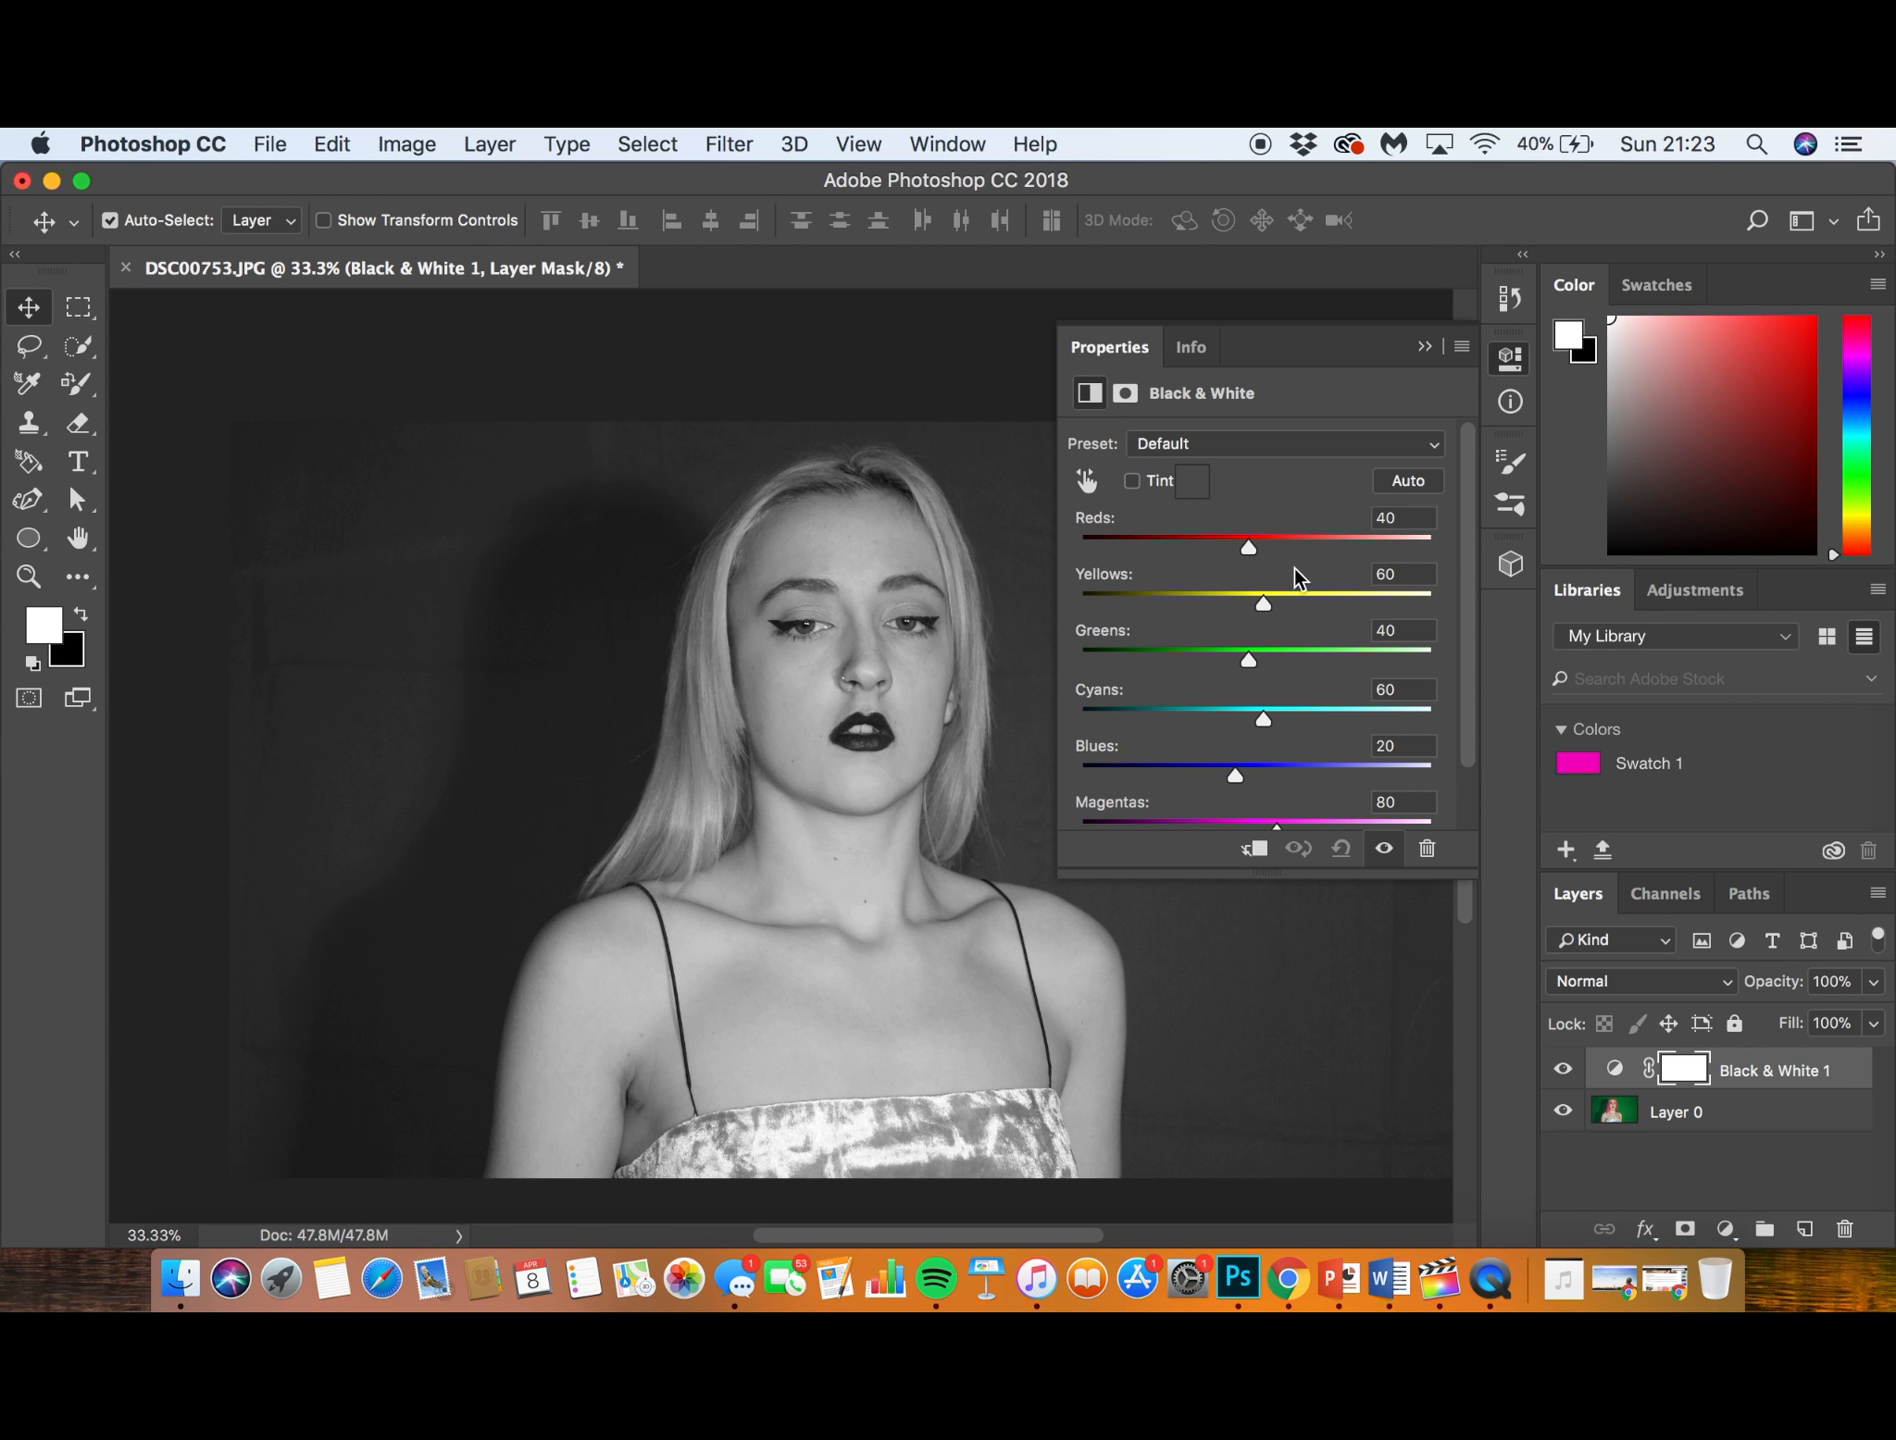
{"action": "left_click_drag", "start_coordinate": [1248, 547], "coordinate": [1286, 547]}
{"action": "left_click_drag", "start_coordinate": [1133, 597], "coordinate": [982, 618]}
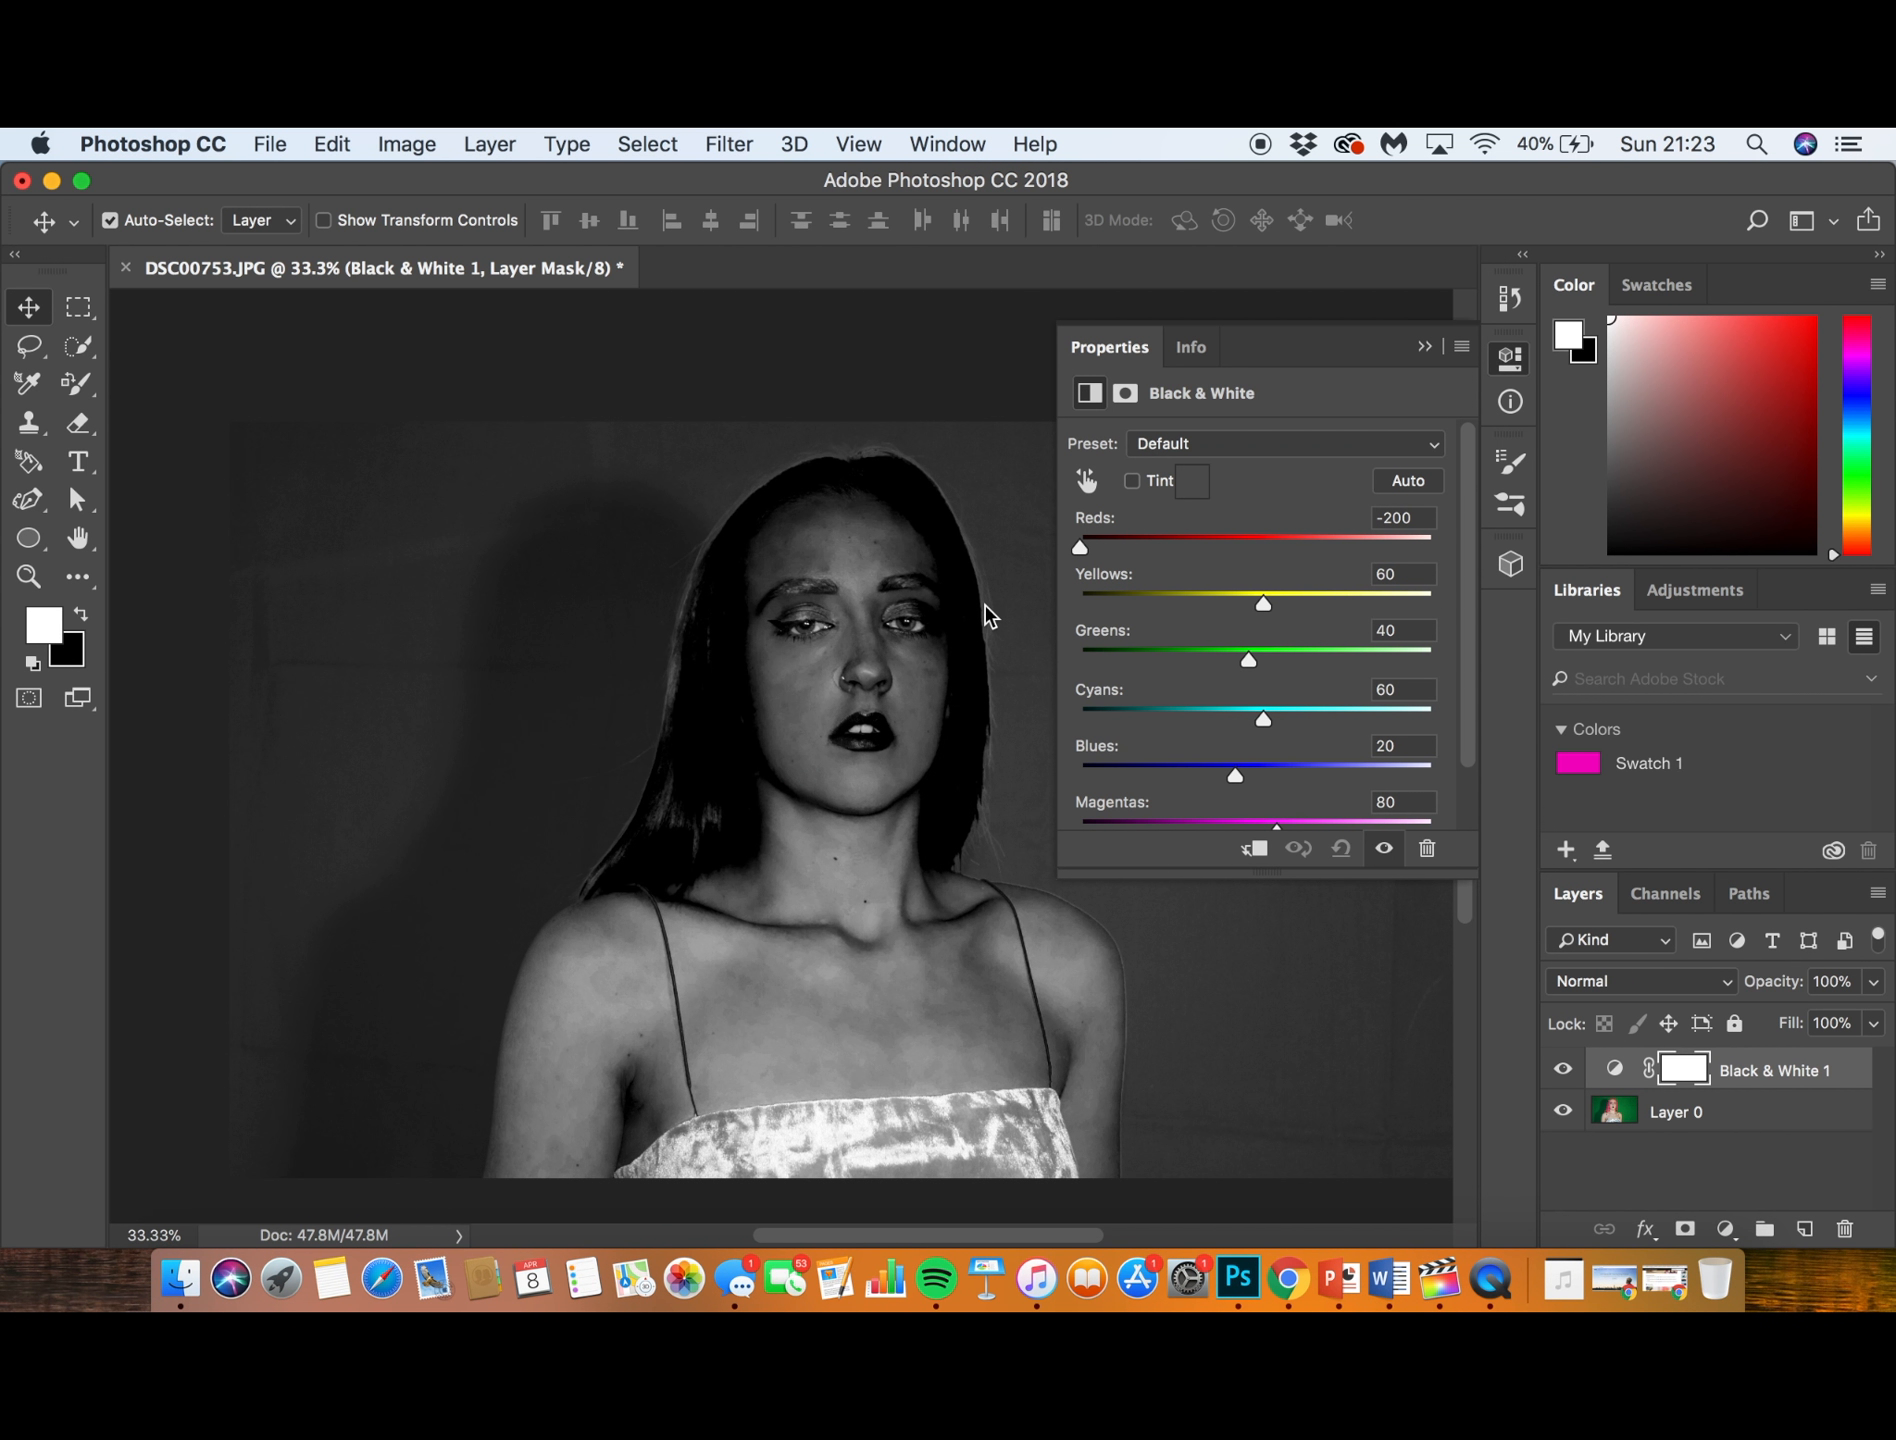
{"action": "left_click_drag", "start_coordinate": [1063, 597], "coordinate": [1265, 533]}
{"action": "left_click", "coordinate": [1425, 347]}
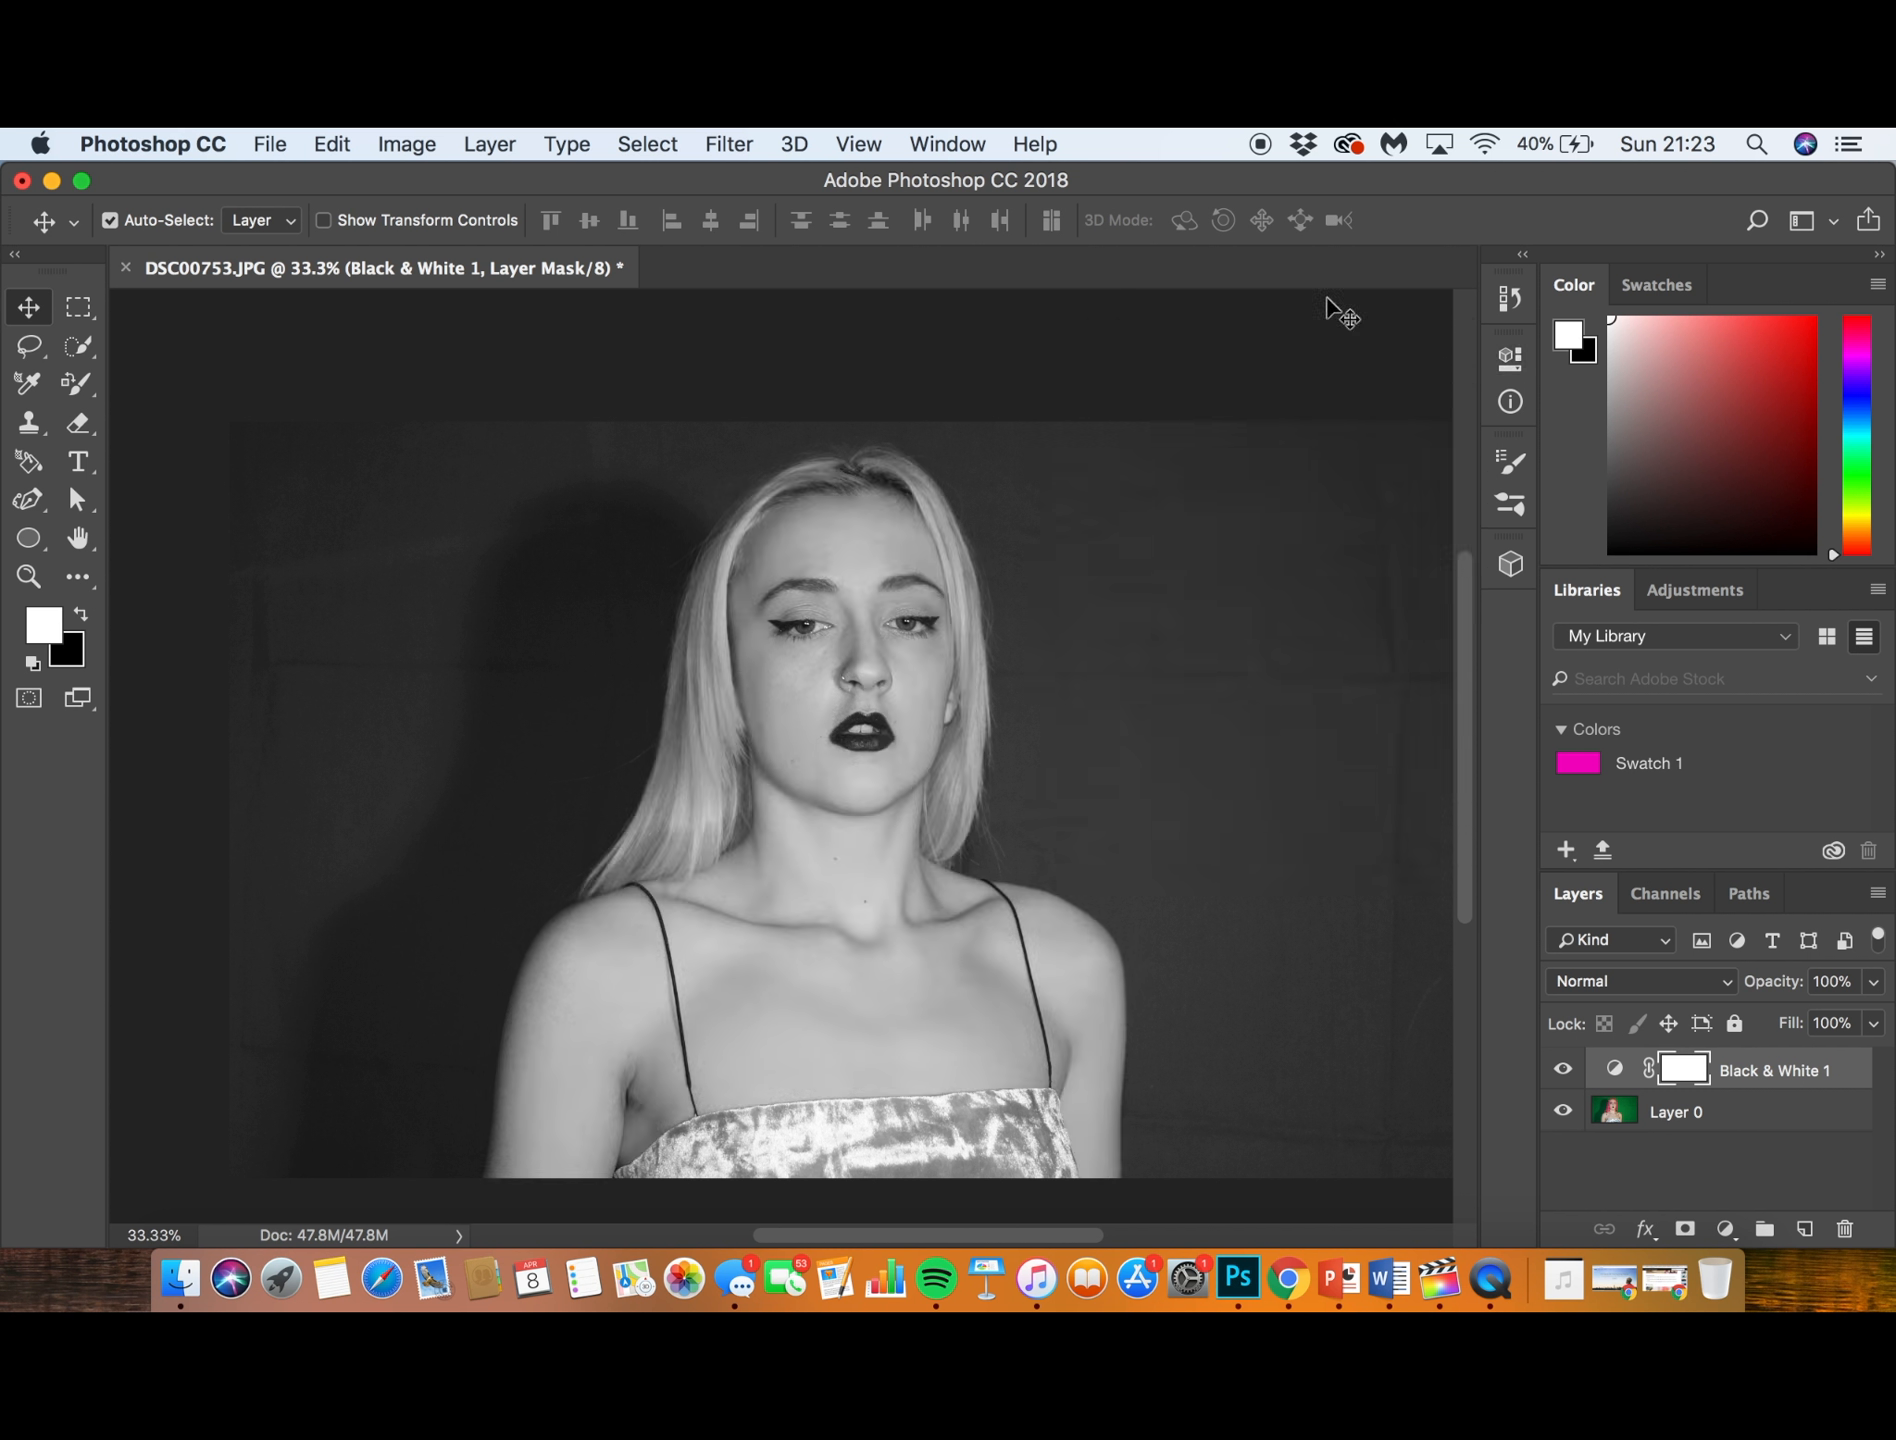
- Restore the original DSC00753.JPG snapshot in the history and unlock the Background layer
{"action": "left_click", "coordinate": [1509, 308]}
{"action": "left_click", "coordinate": [1367, 330]}
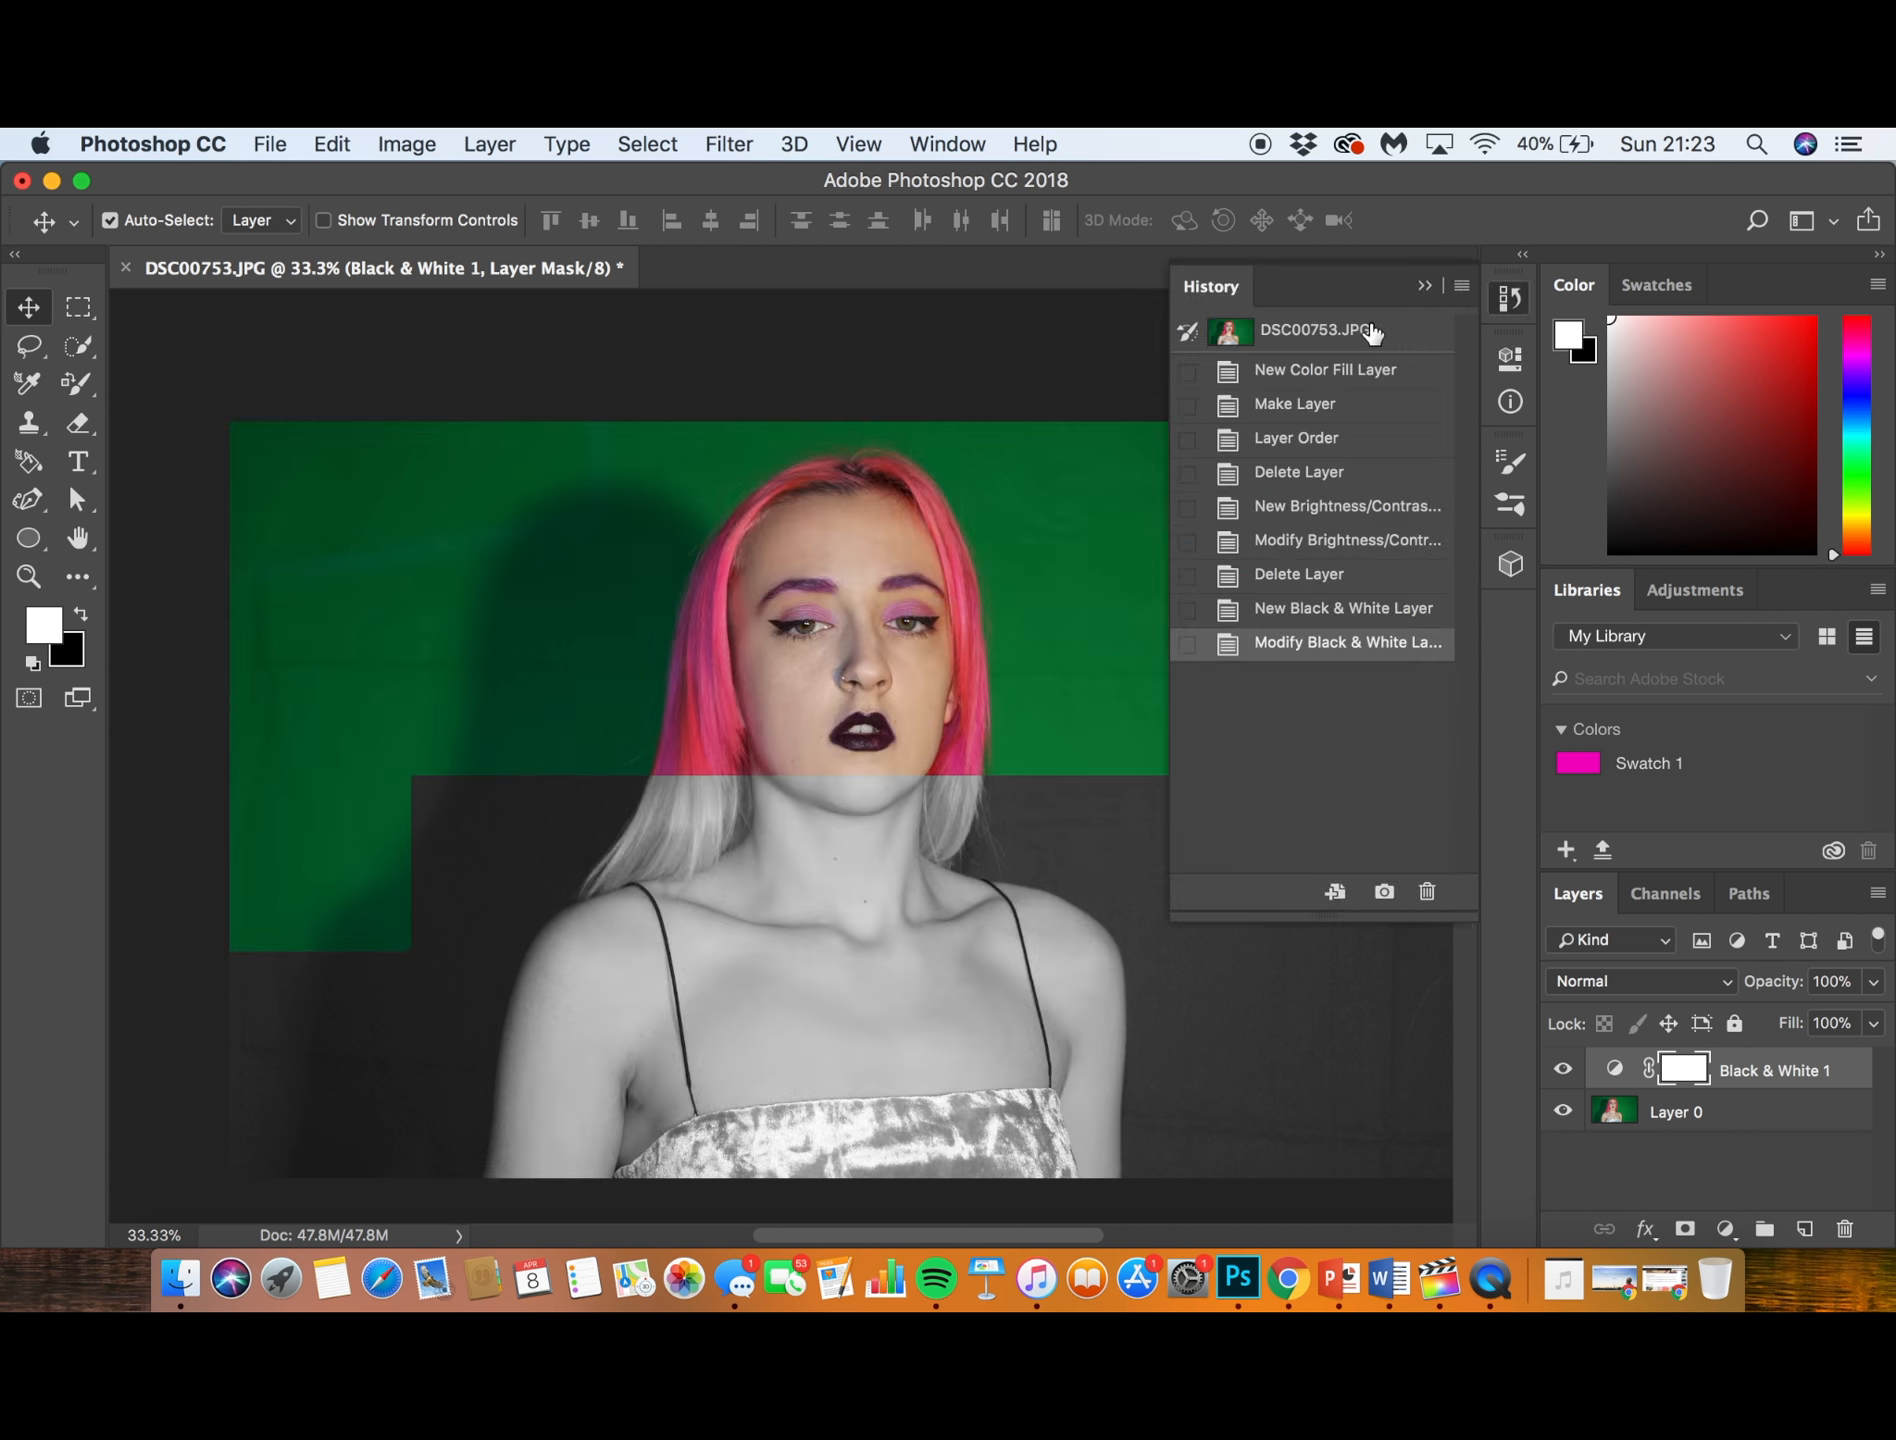
{"action": "left_click", "coordinate": [1839, 1068]}
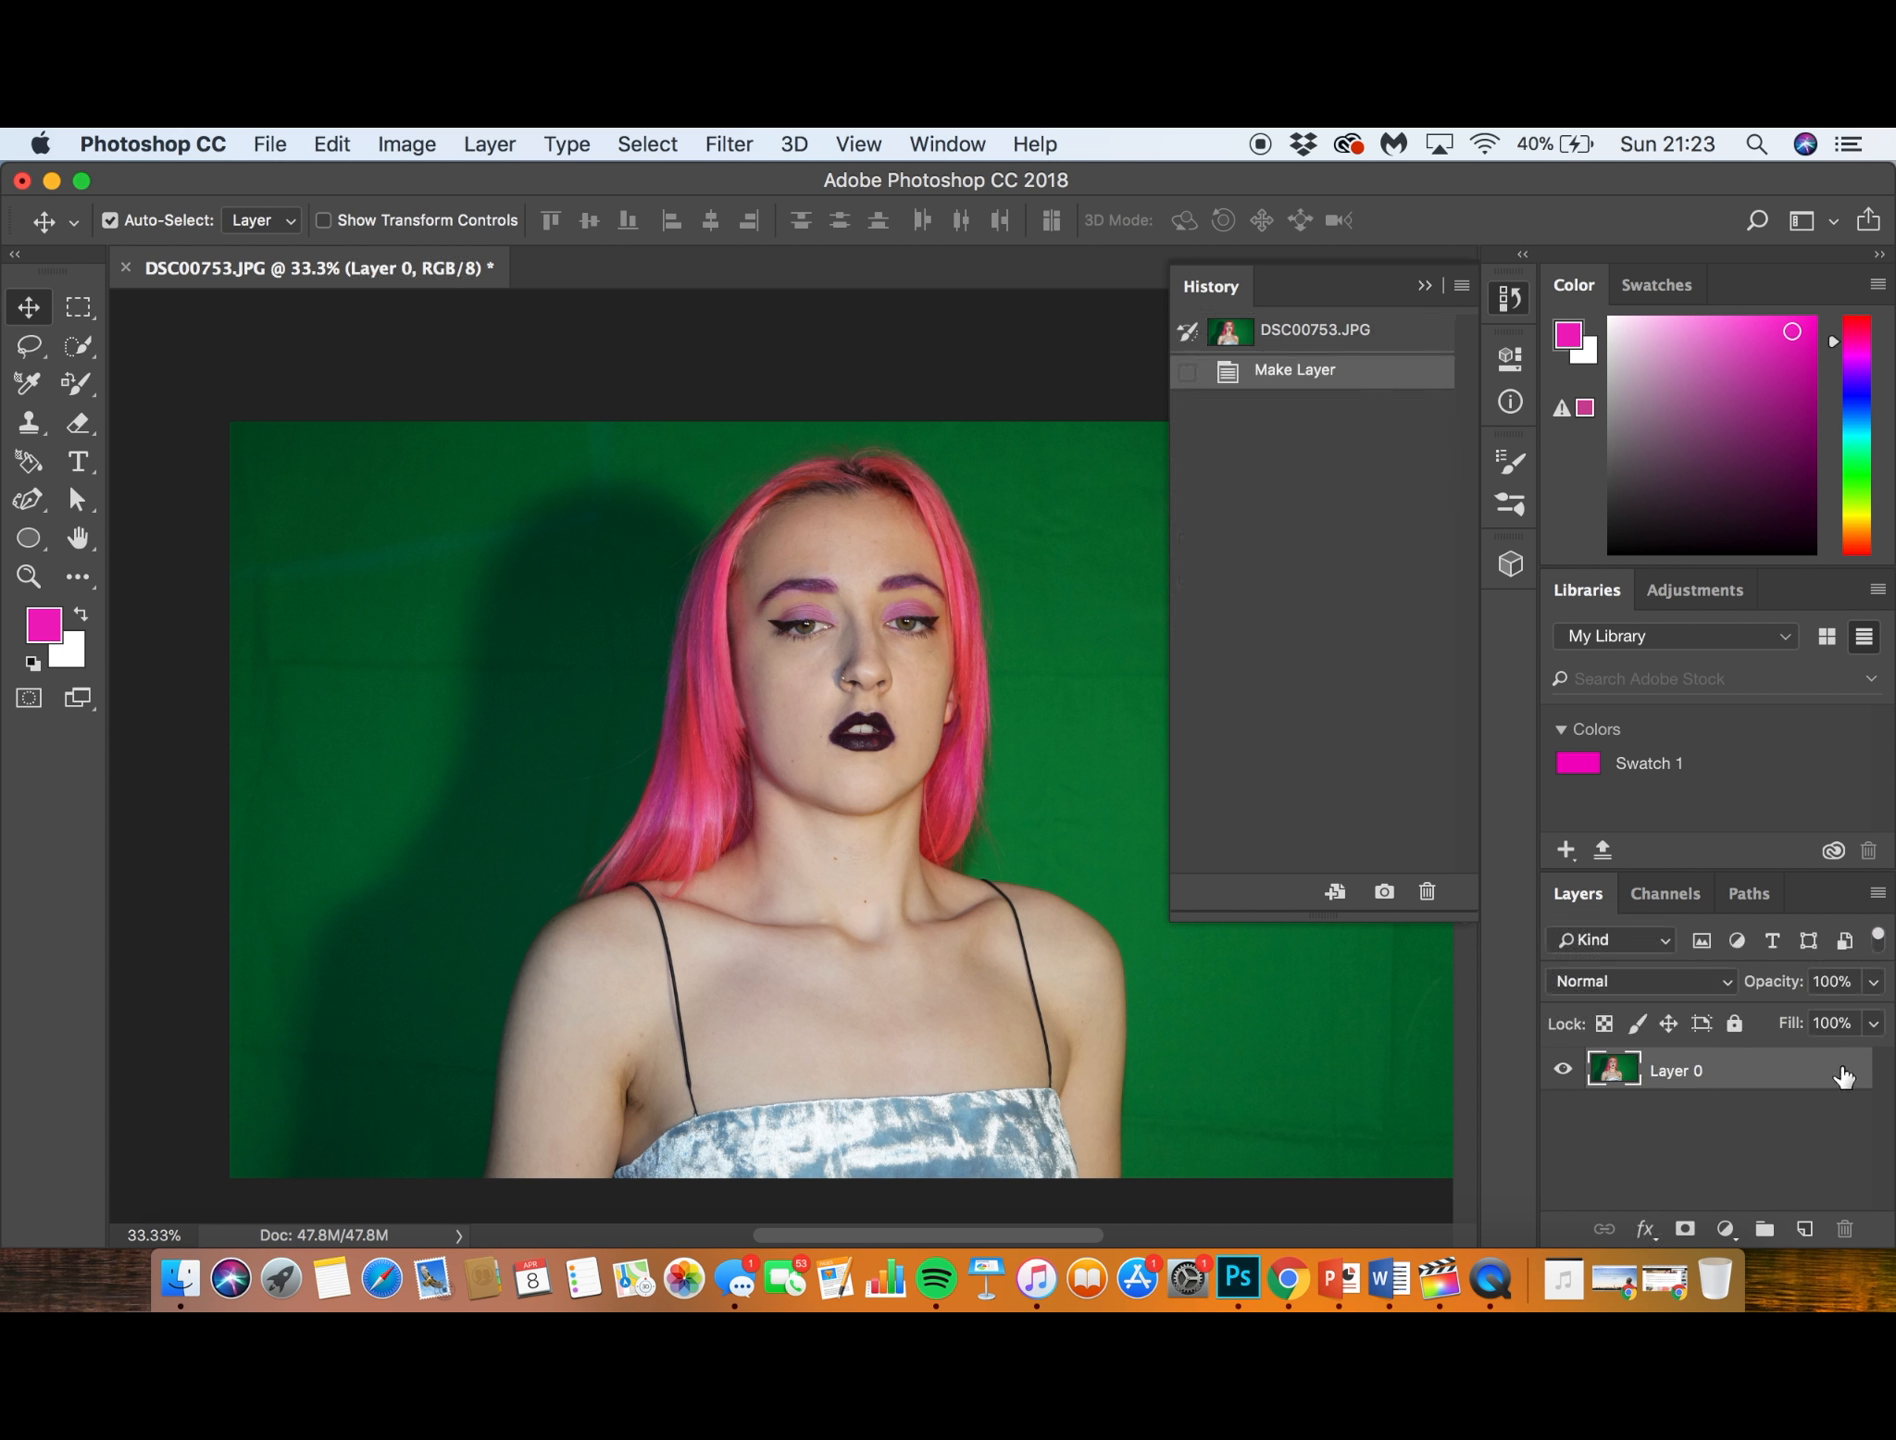
{"action": "left_click", "coordinate": [1424, 287]}
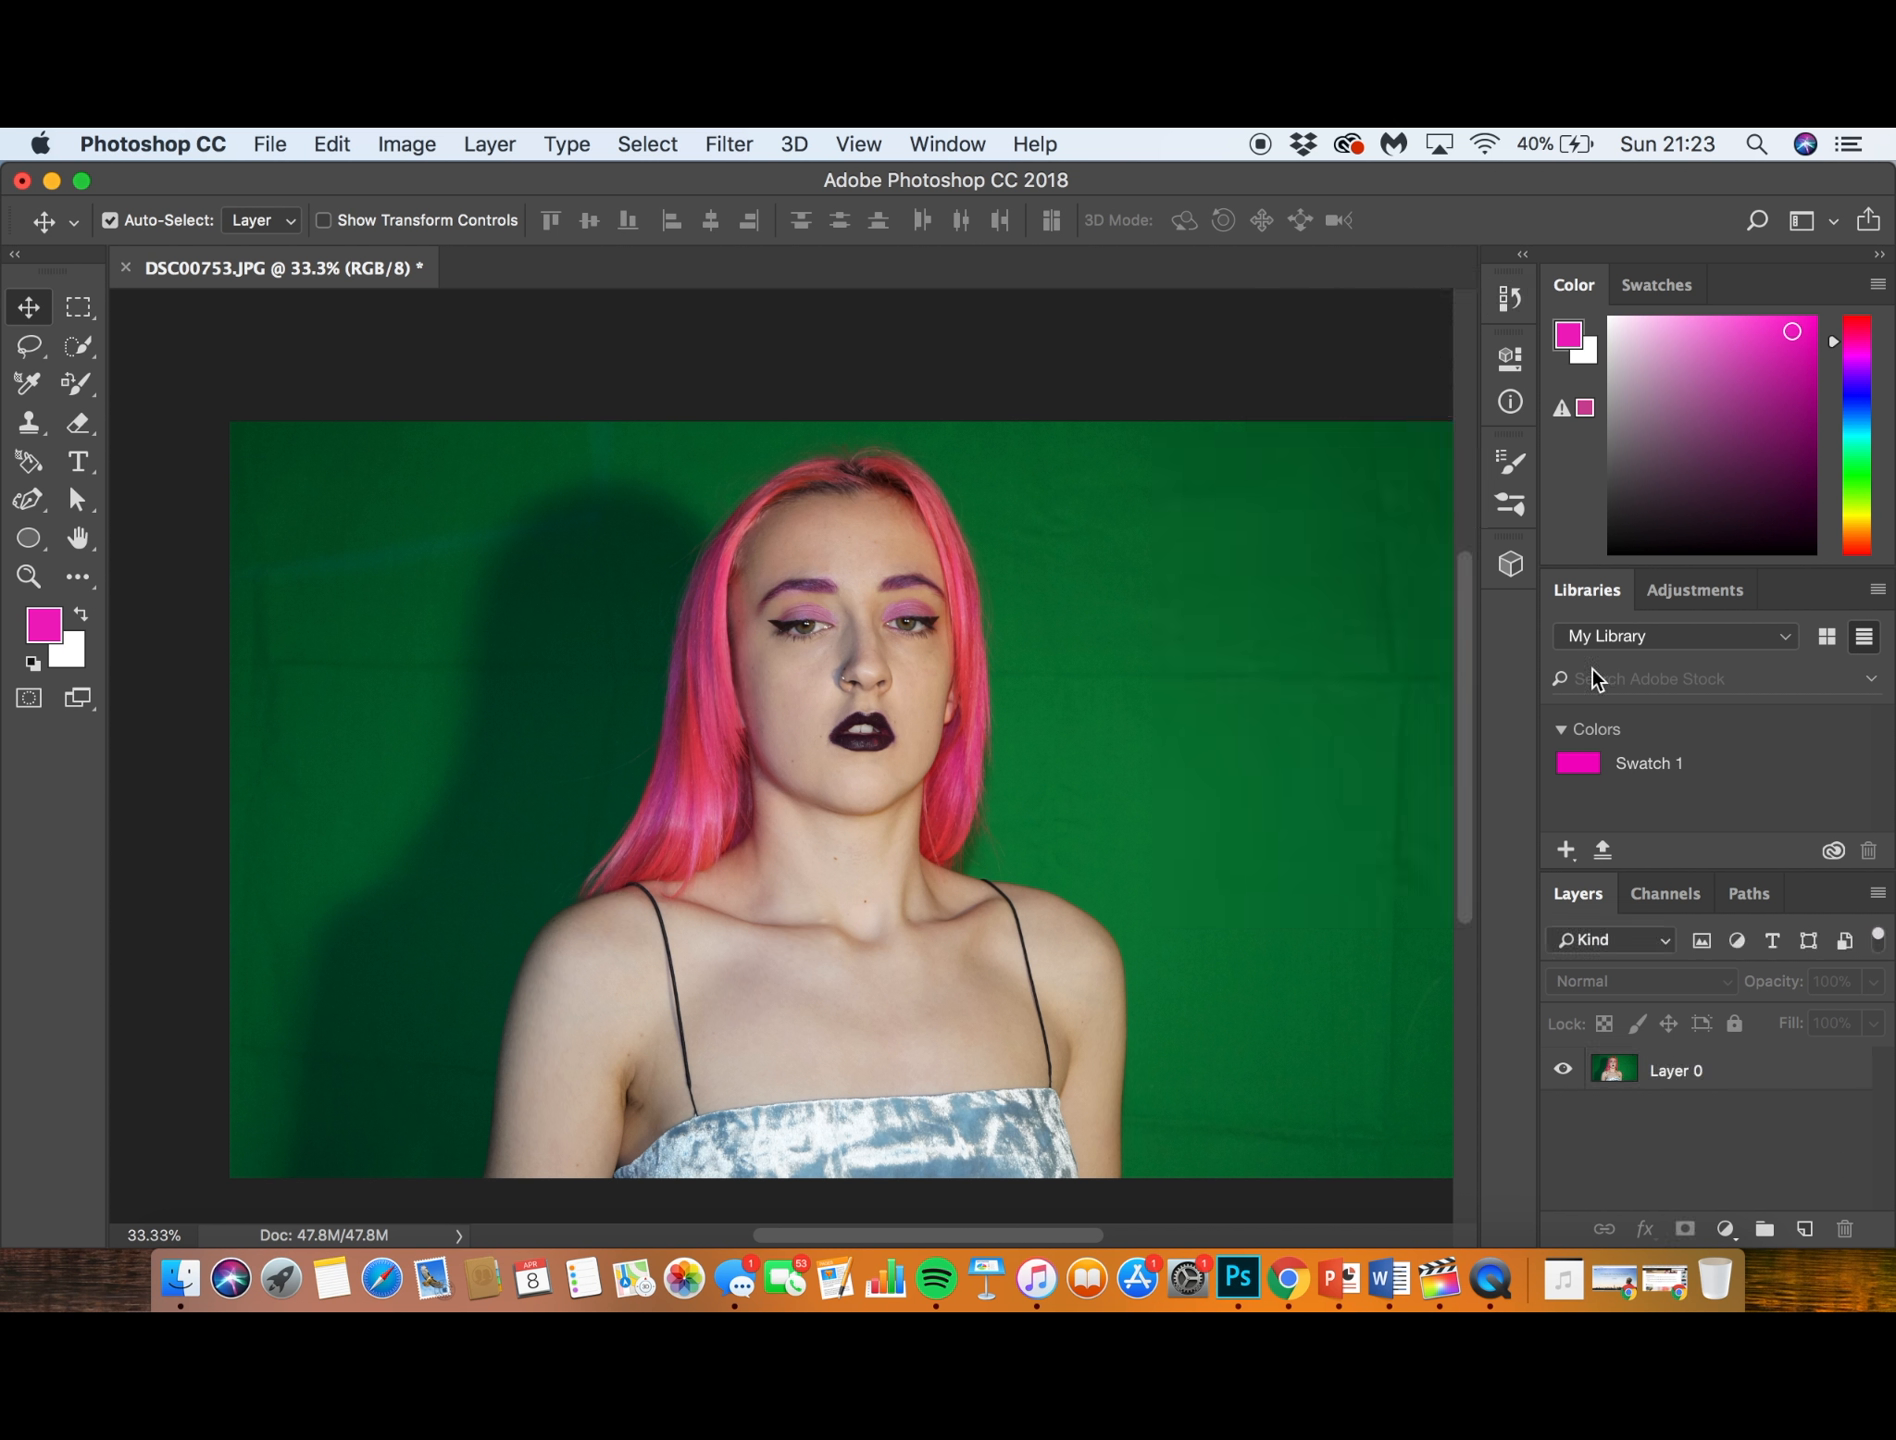
- Add a magenta (#ef1cc0) Solid Color fill layer above Layer 0
{"action": "left_click", "coordinate": [1724, 1228]}
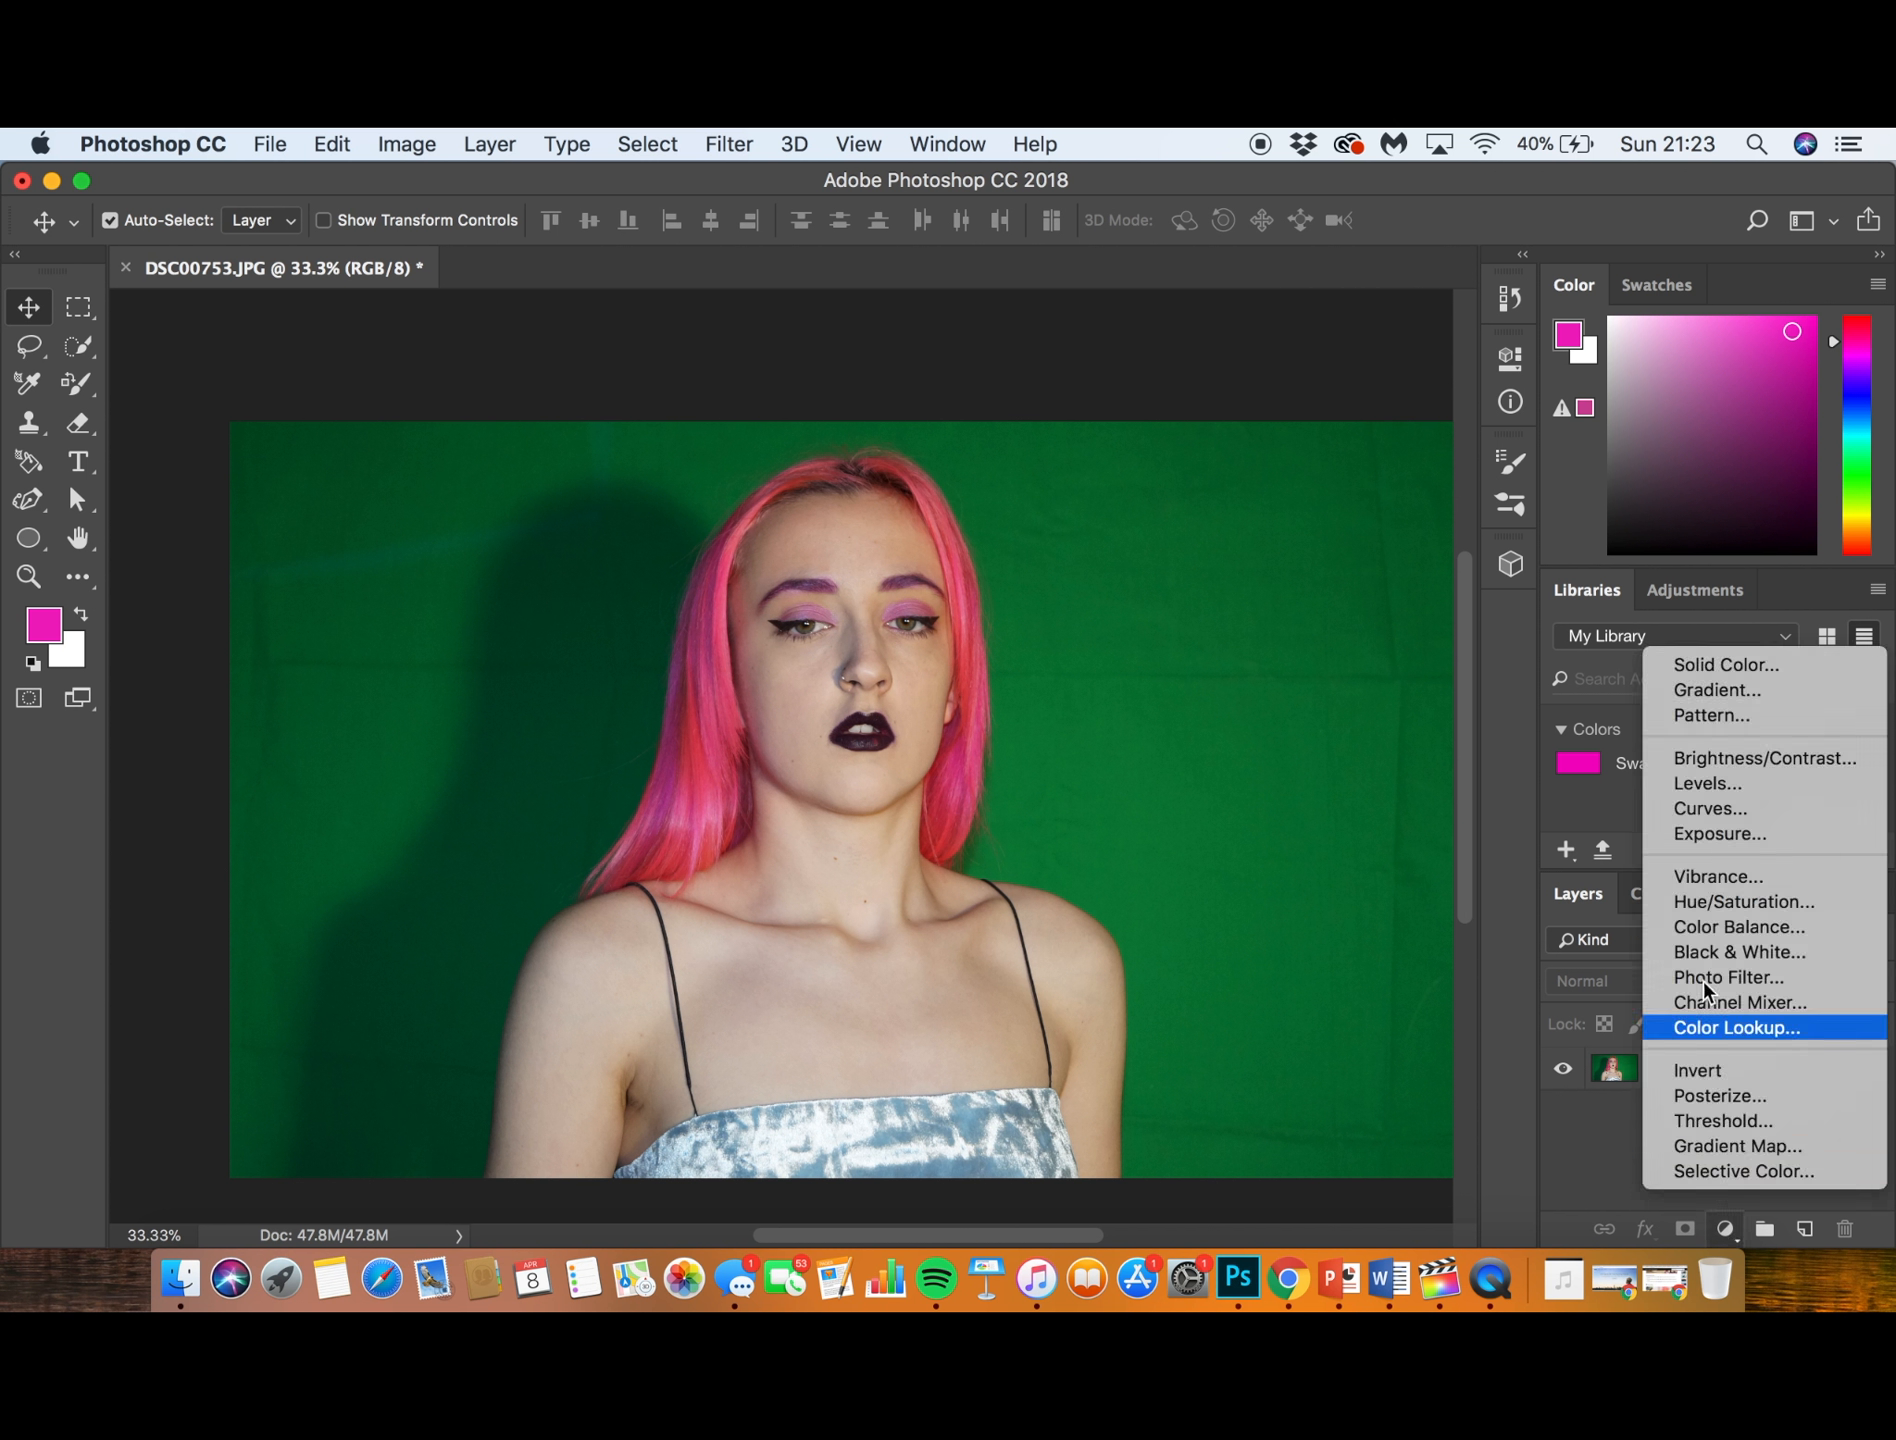
{"action": "left_click", "coordinate": [1706, 672]}
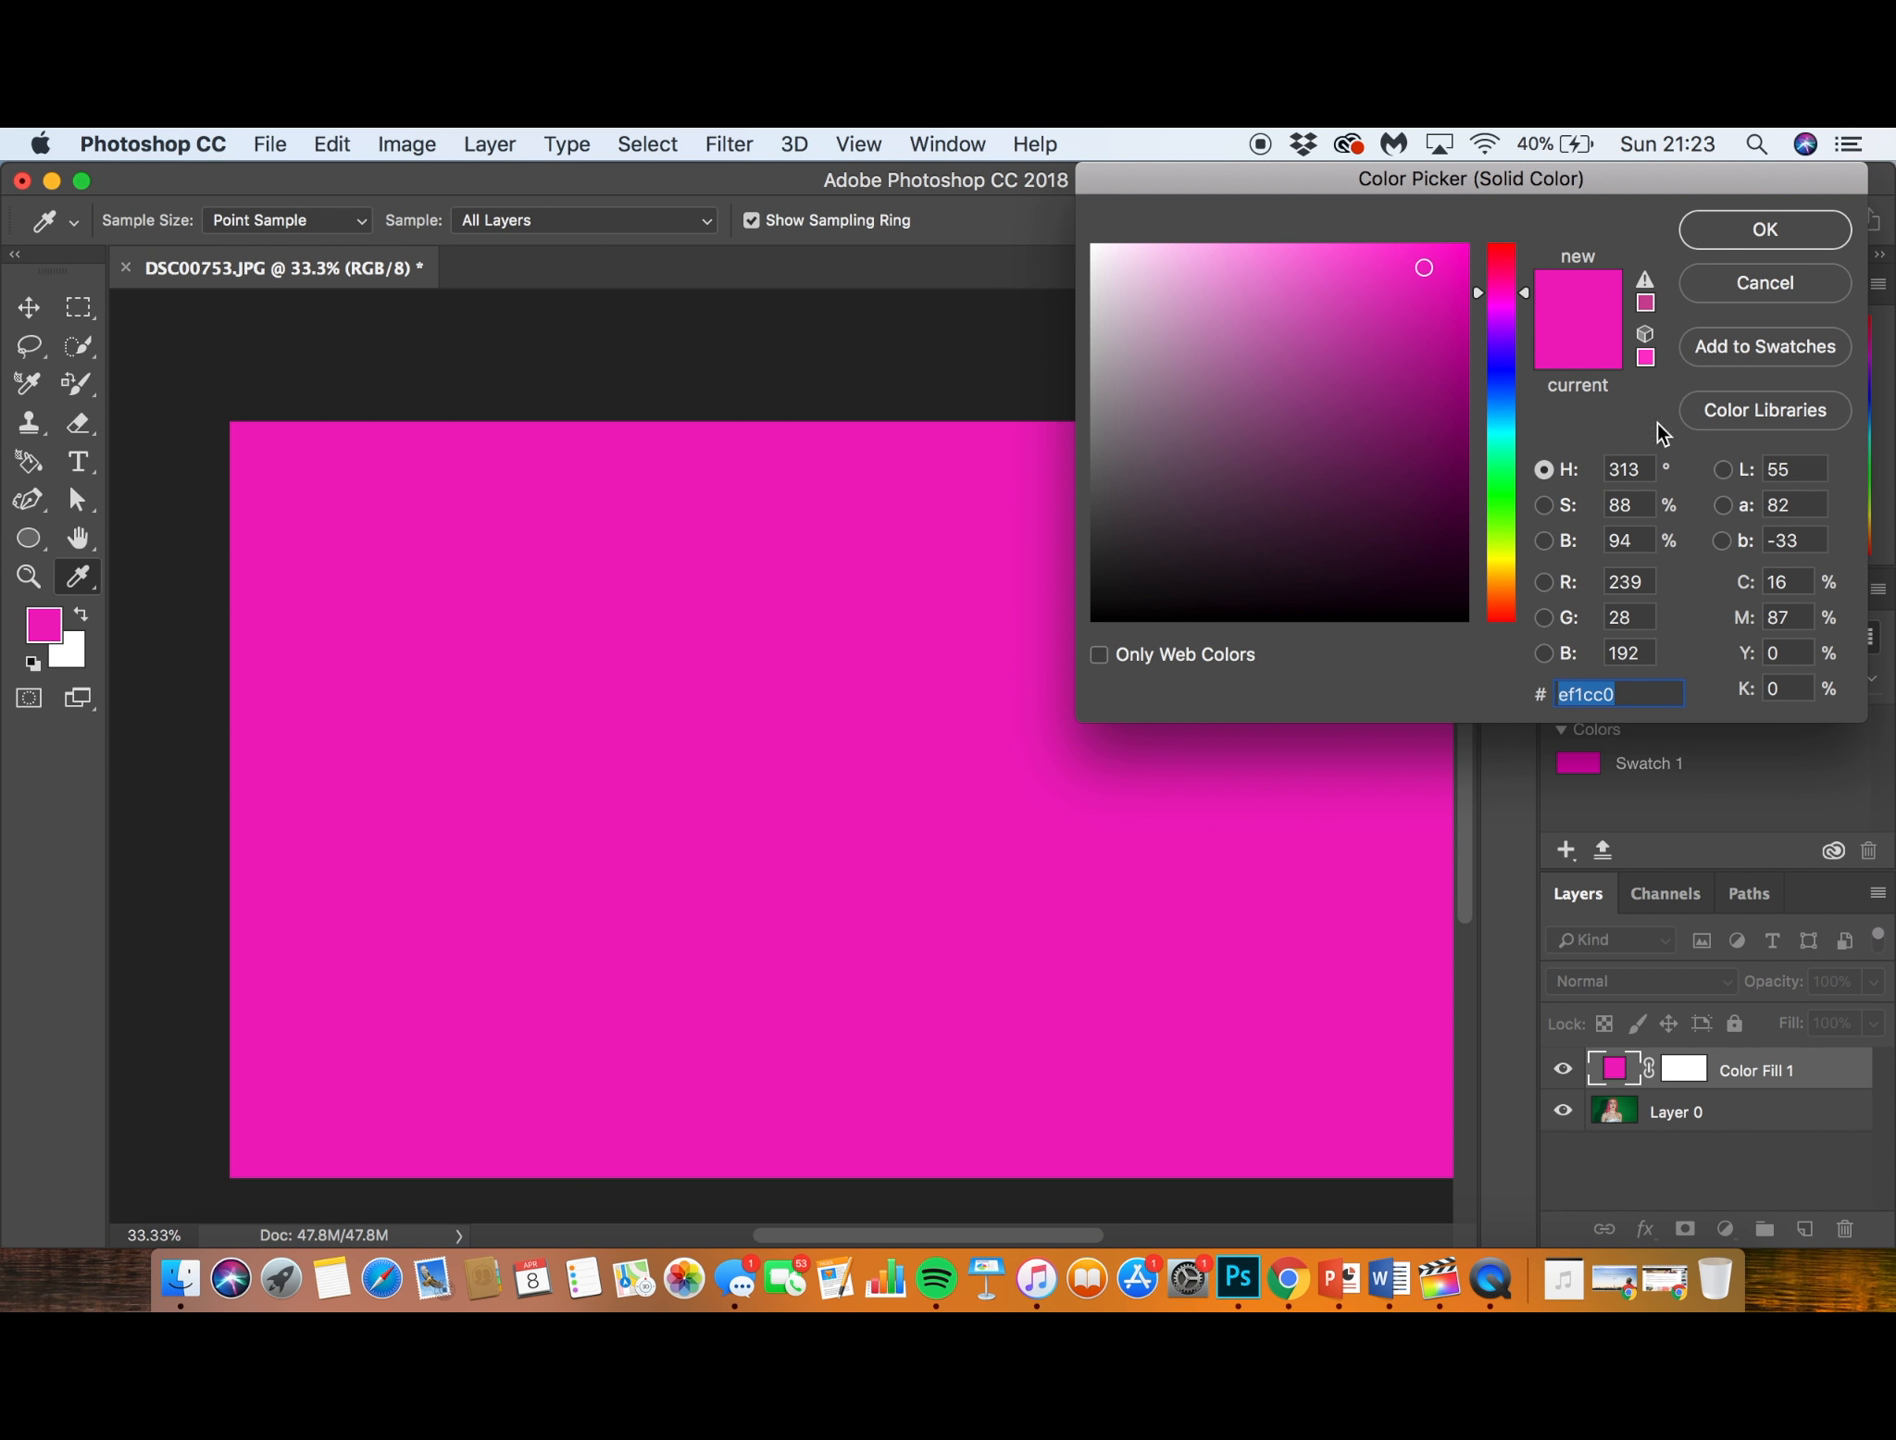
{"action": "left_click", "coordinate": [1738, 230]}
{"action": "mouse_move", "coordinate": [1736, 1082]}
{"action": "left_mouse_down"}
{"action": "mouse_move", "coordinate": [1739, 1135]}
{"action": "mouse_move", "coordinate": [1736, 1068]}
{"action": "left_mouse_up"}
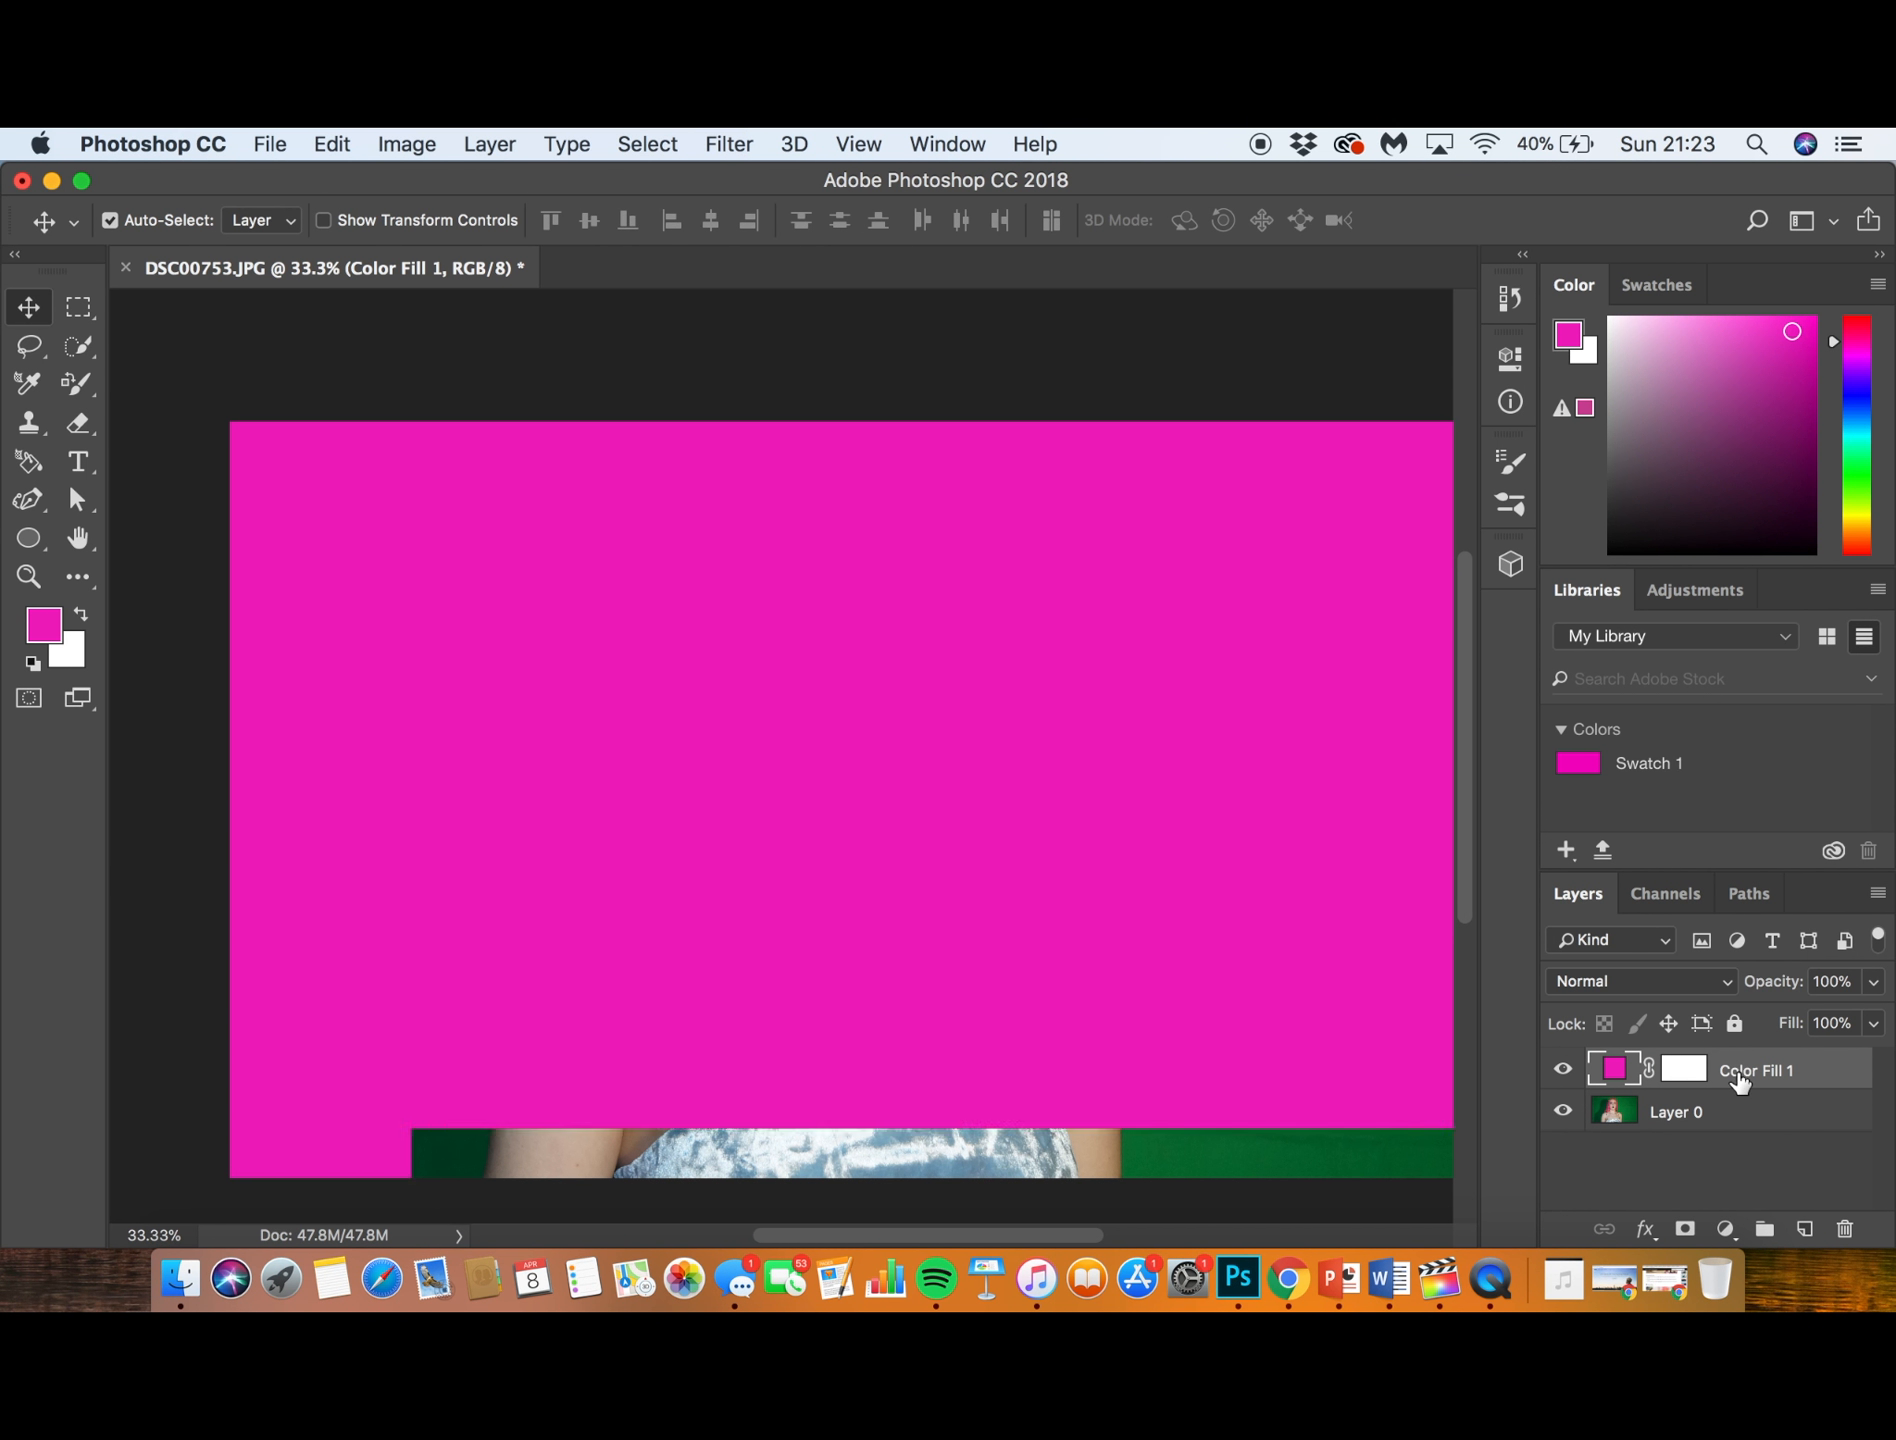
- Open the layer style settings of the Color Fill 1 layer, view the preset styles and return to the blending options
{"action": "double_click", "coordinate": [1825, 1075]}
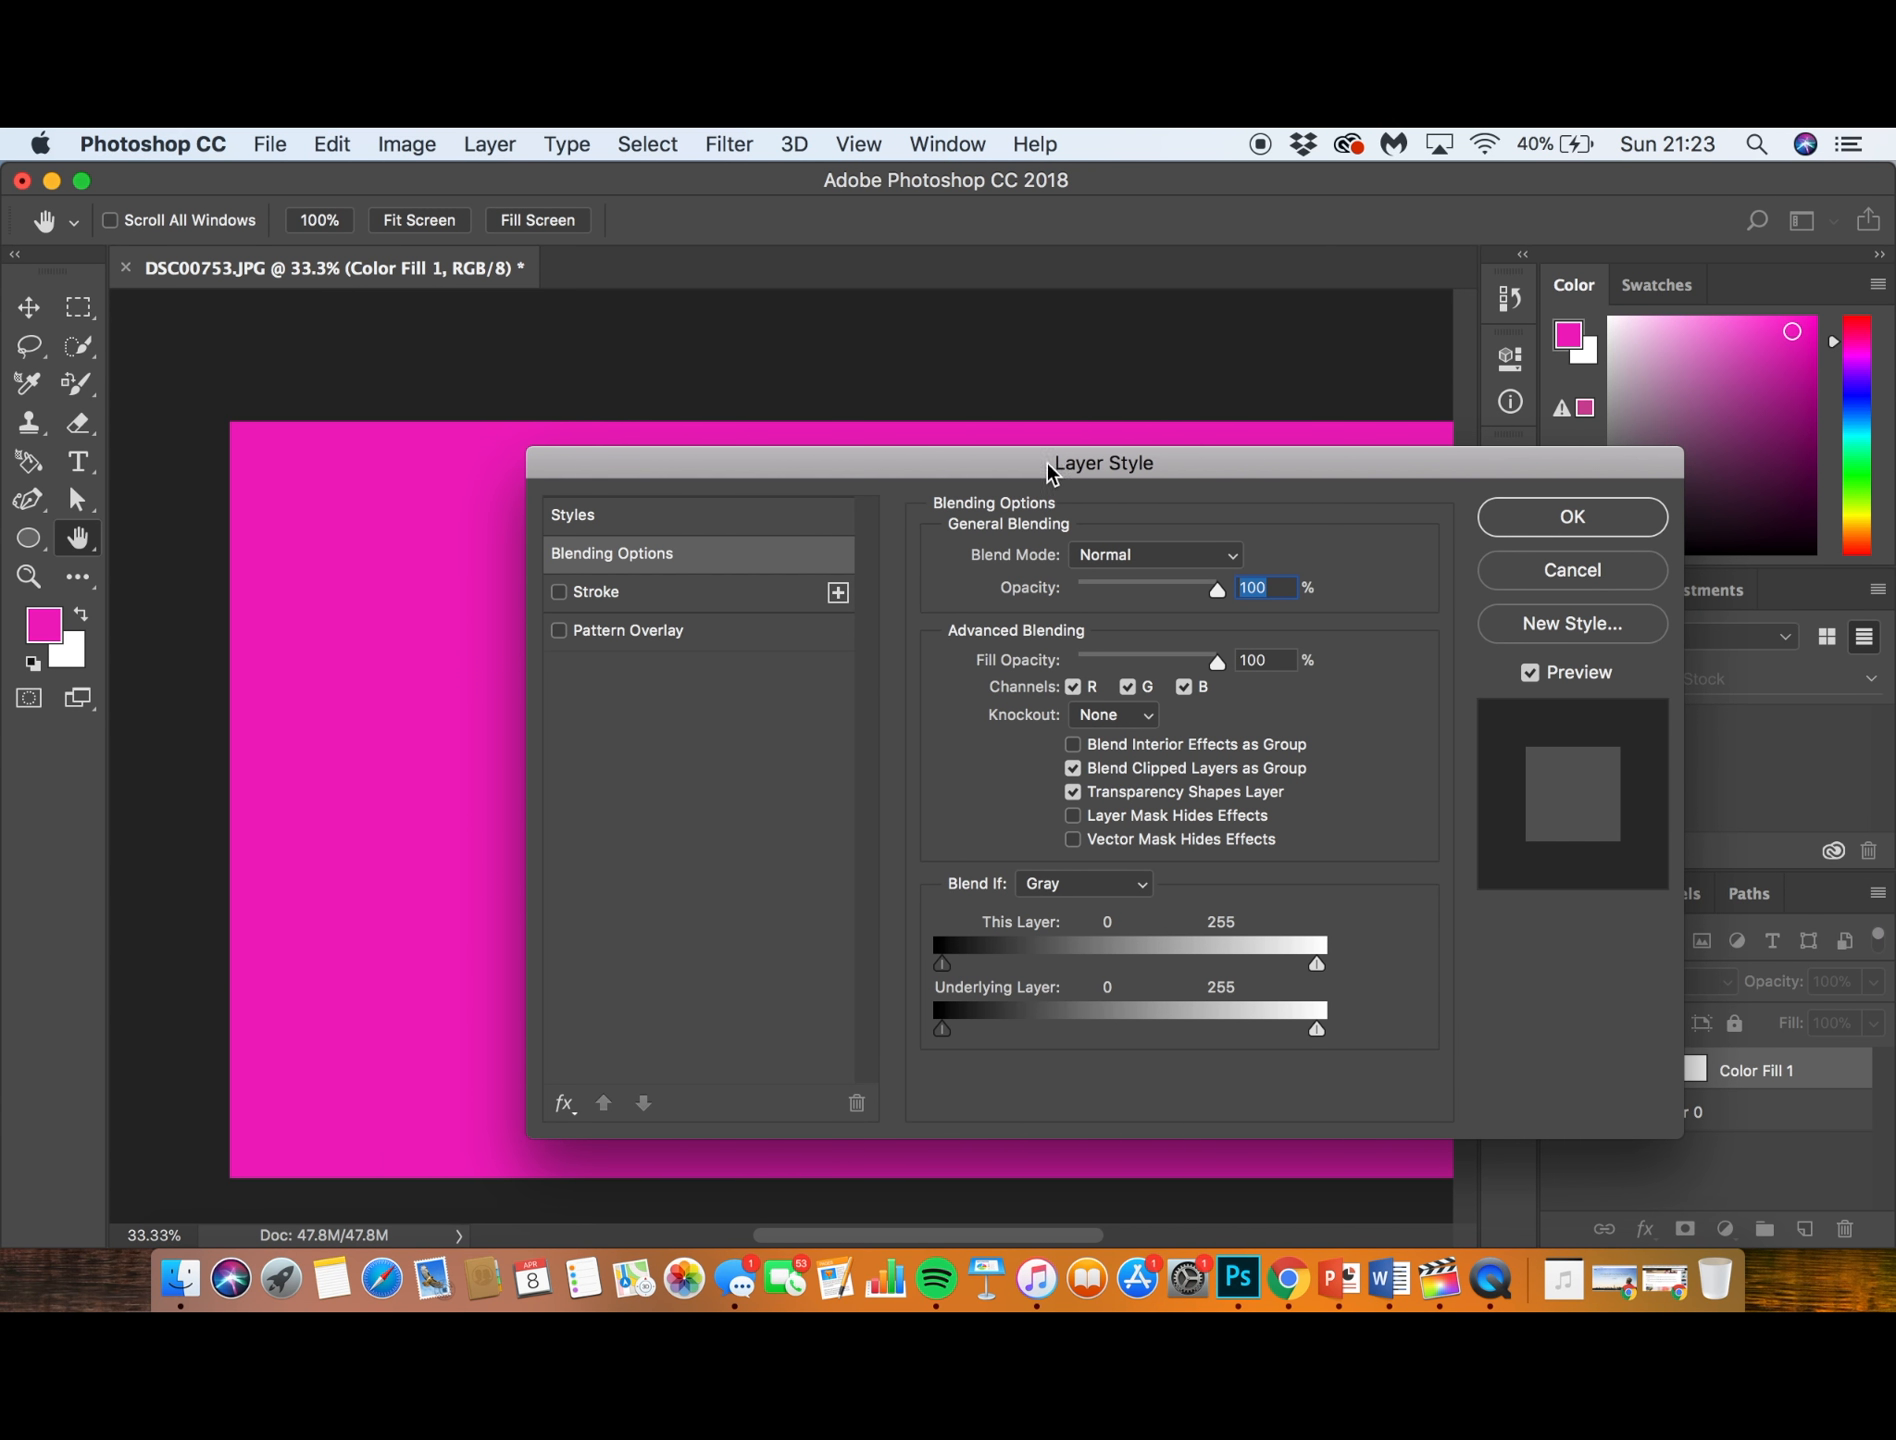
{"action": "left_click_drag", "start_coordinate": [1058, 465], "coordinate": [998, 462]}
{"action": "left_click", "coordinate": [514, 514]}
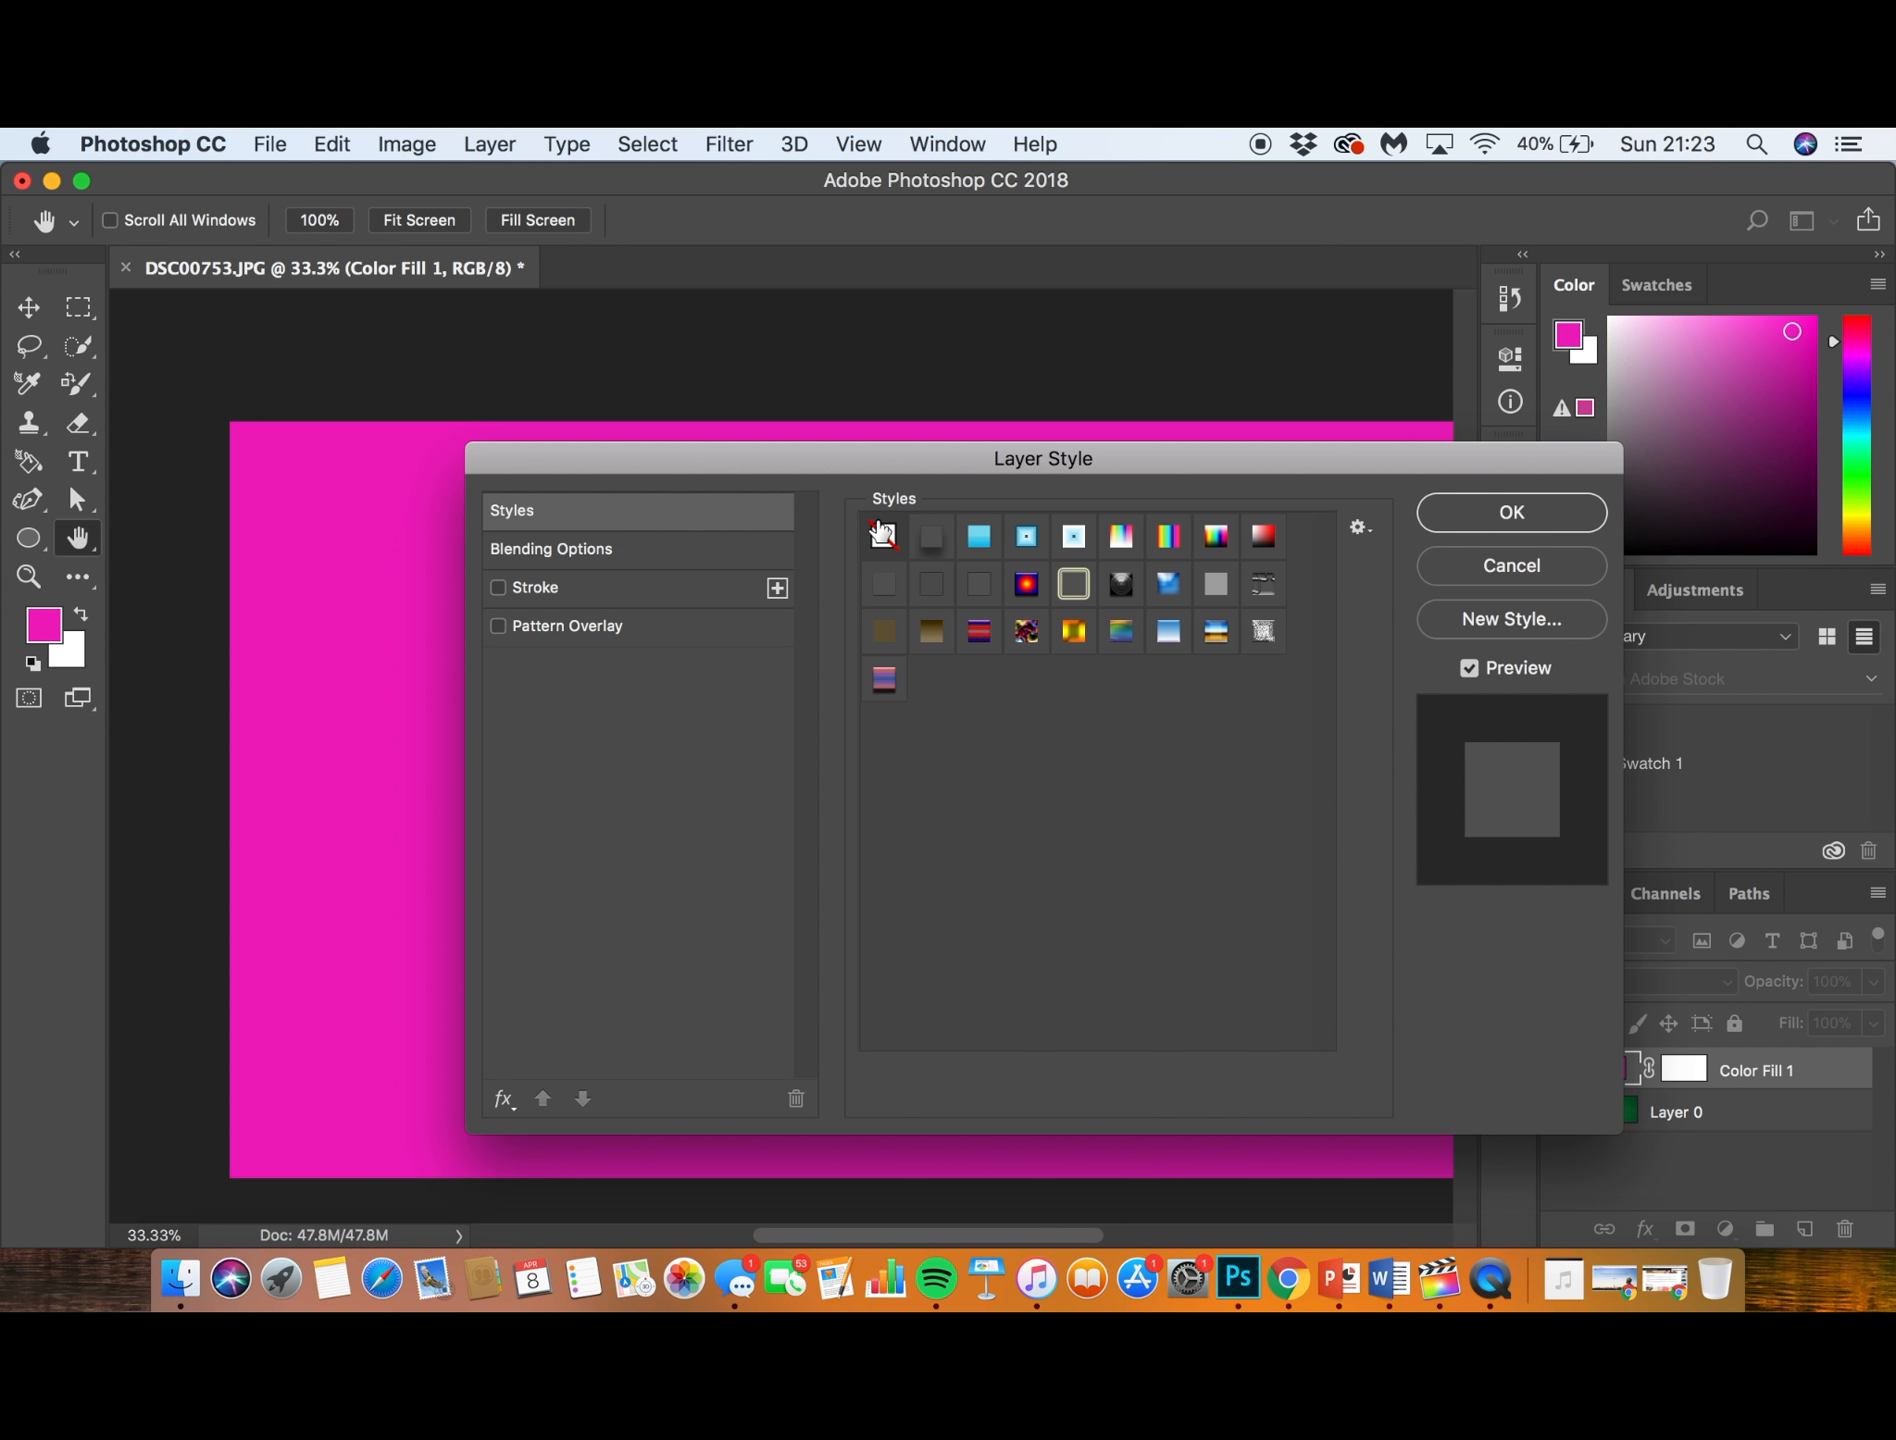
{"action": "left_click", "coordinate": [583, 550]}
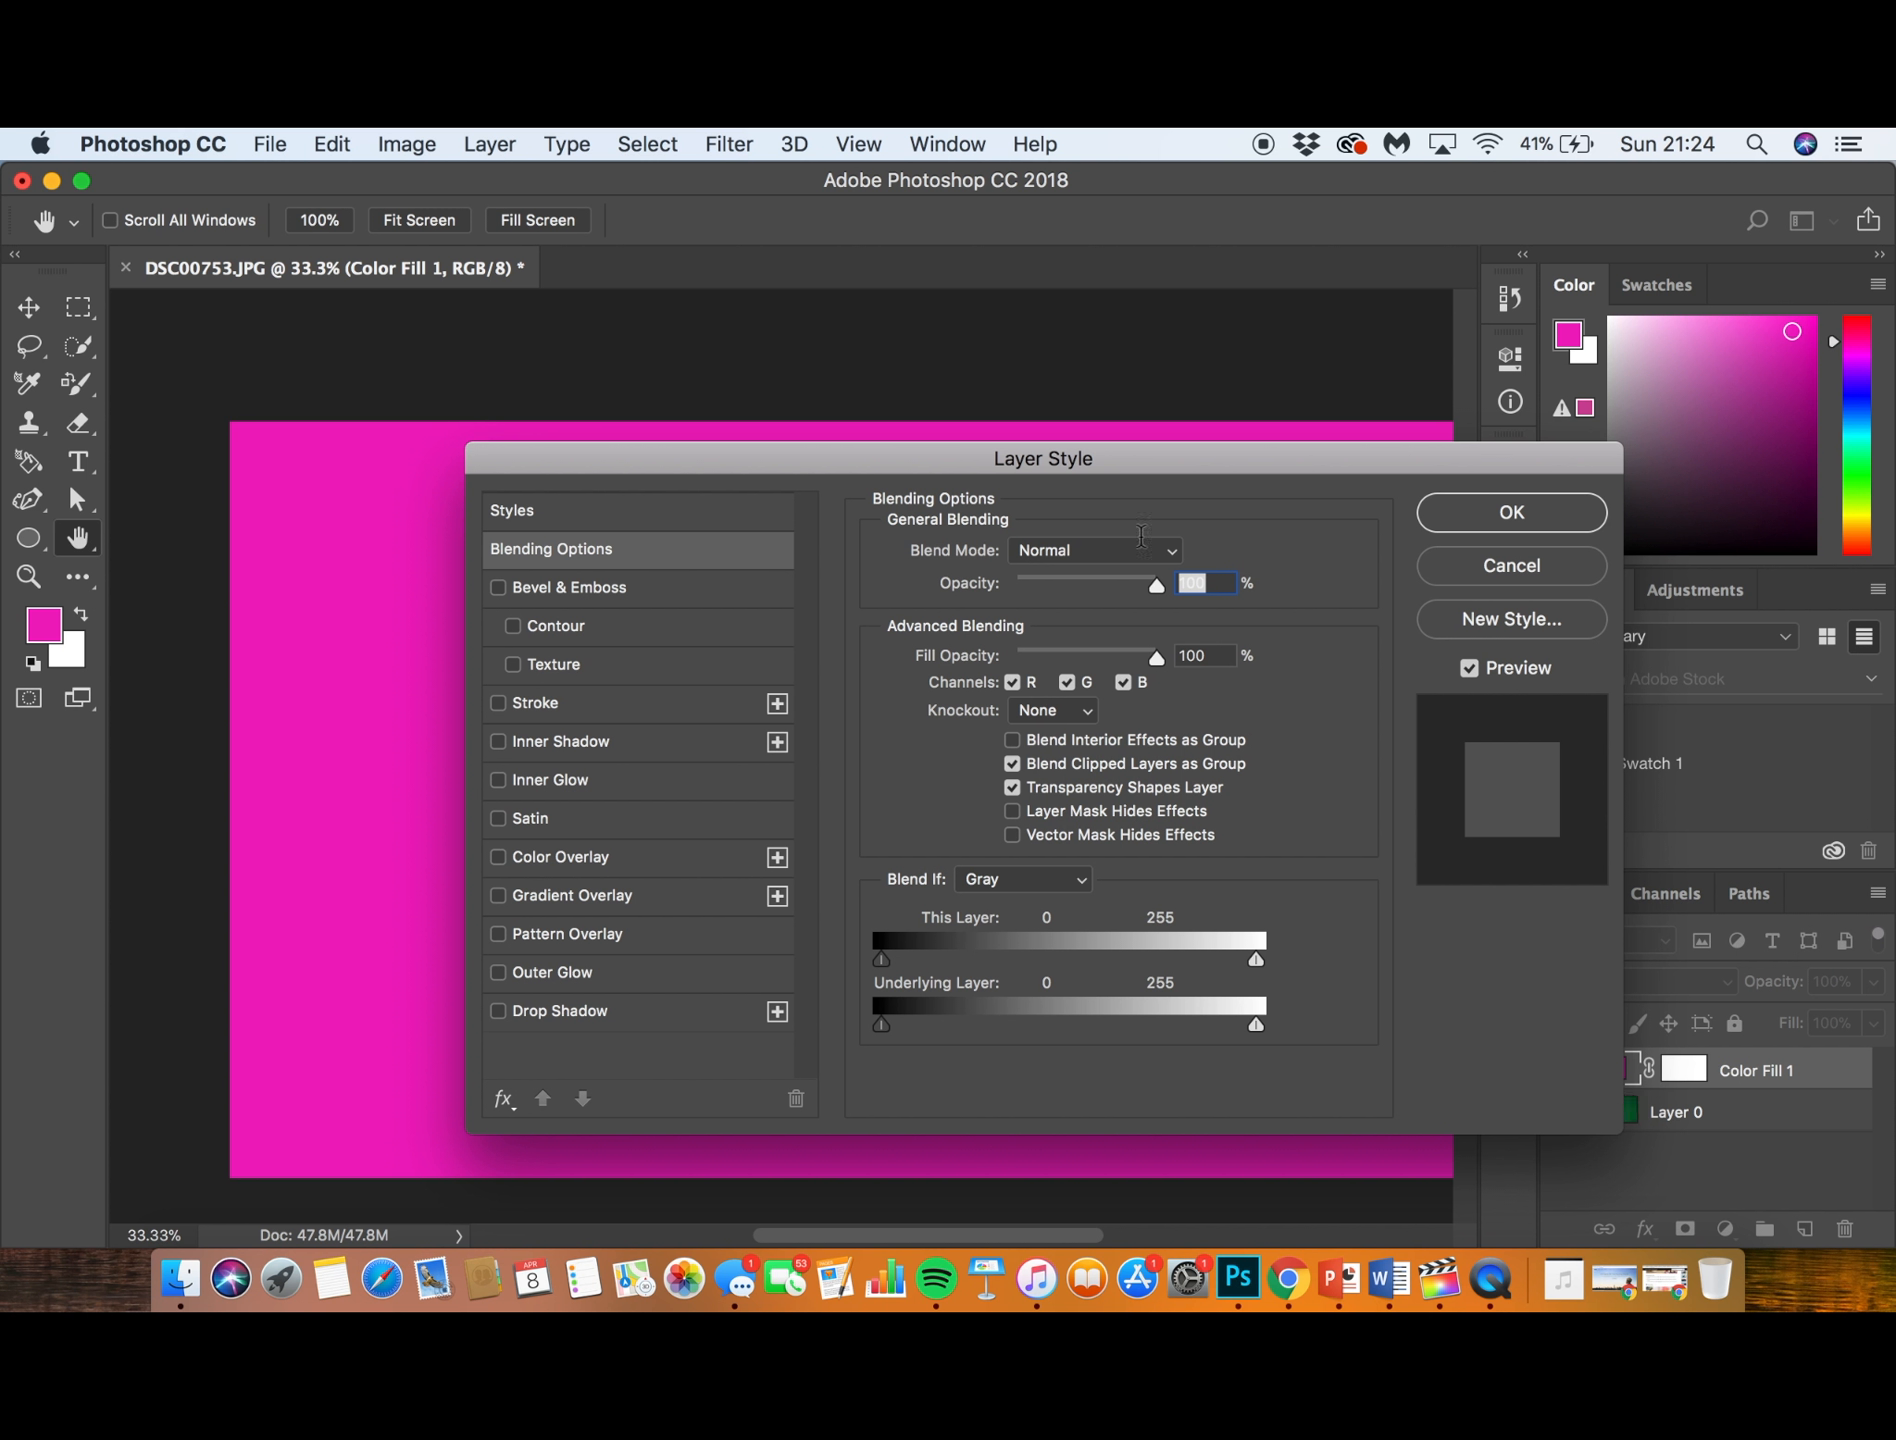
- Try the Darken and Multiply blend modes on the magenta fill layer, keeping the portrait in view
{"action": "left_click", "coordinate": [1108, 550]}
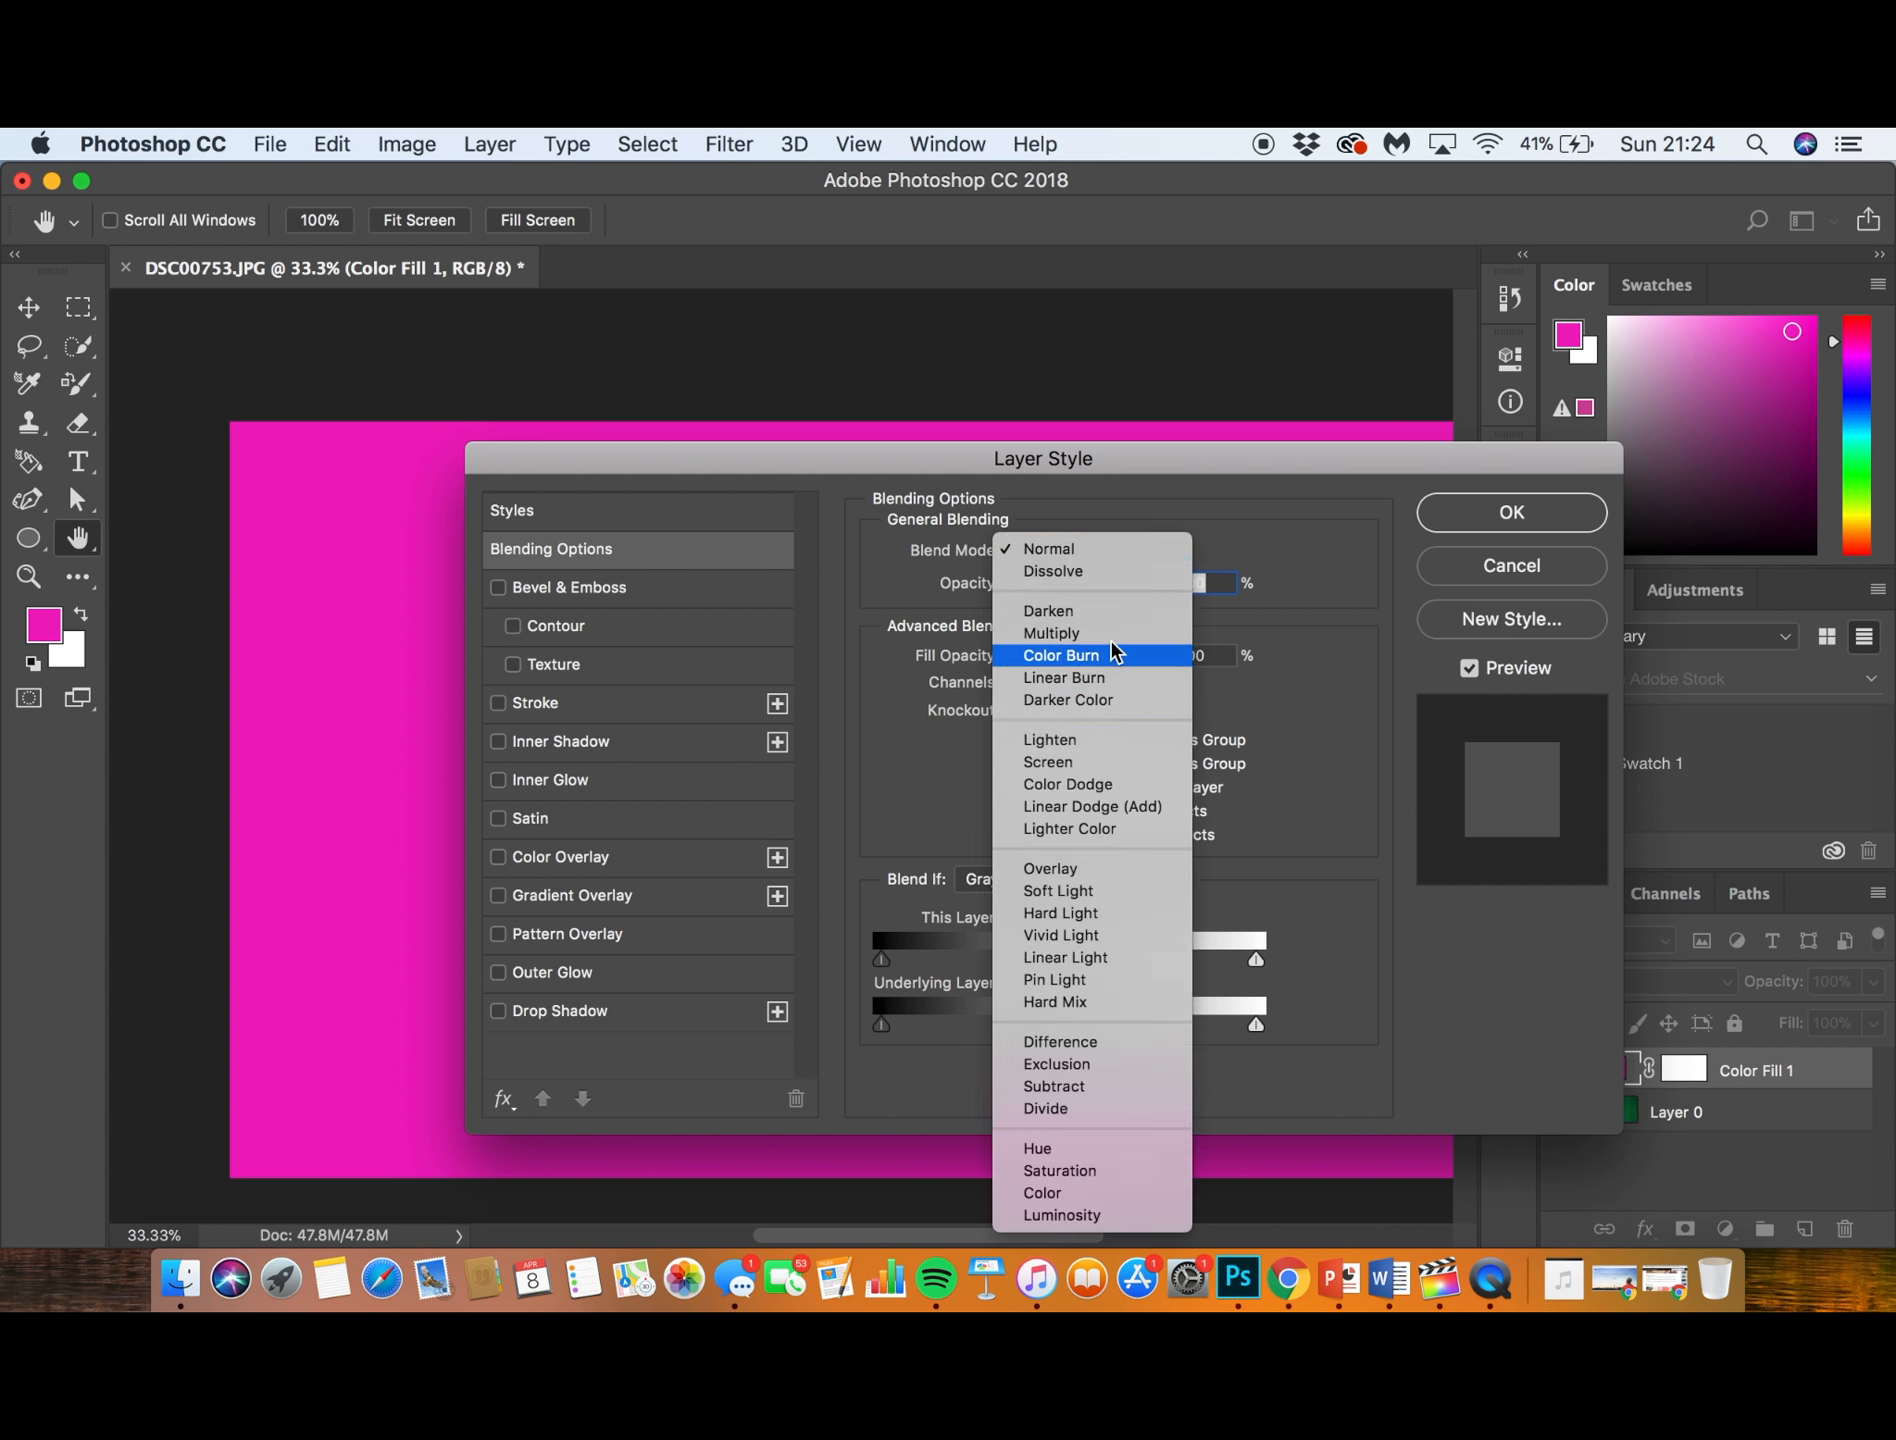
{"action": "left_click", "coordinate": [1085, 612]}
{"action": "left_click_drag", "start_coordinate": [1015, 472], "coordinate": [1743, 447]}
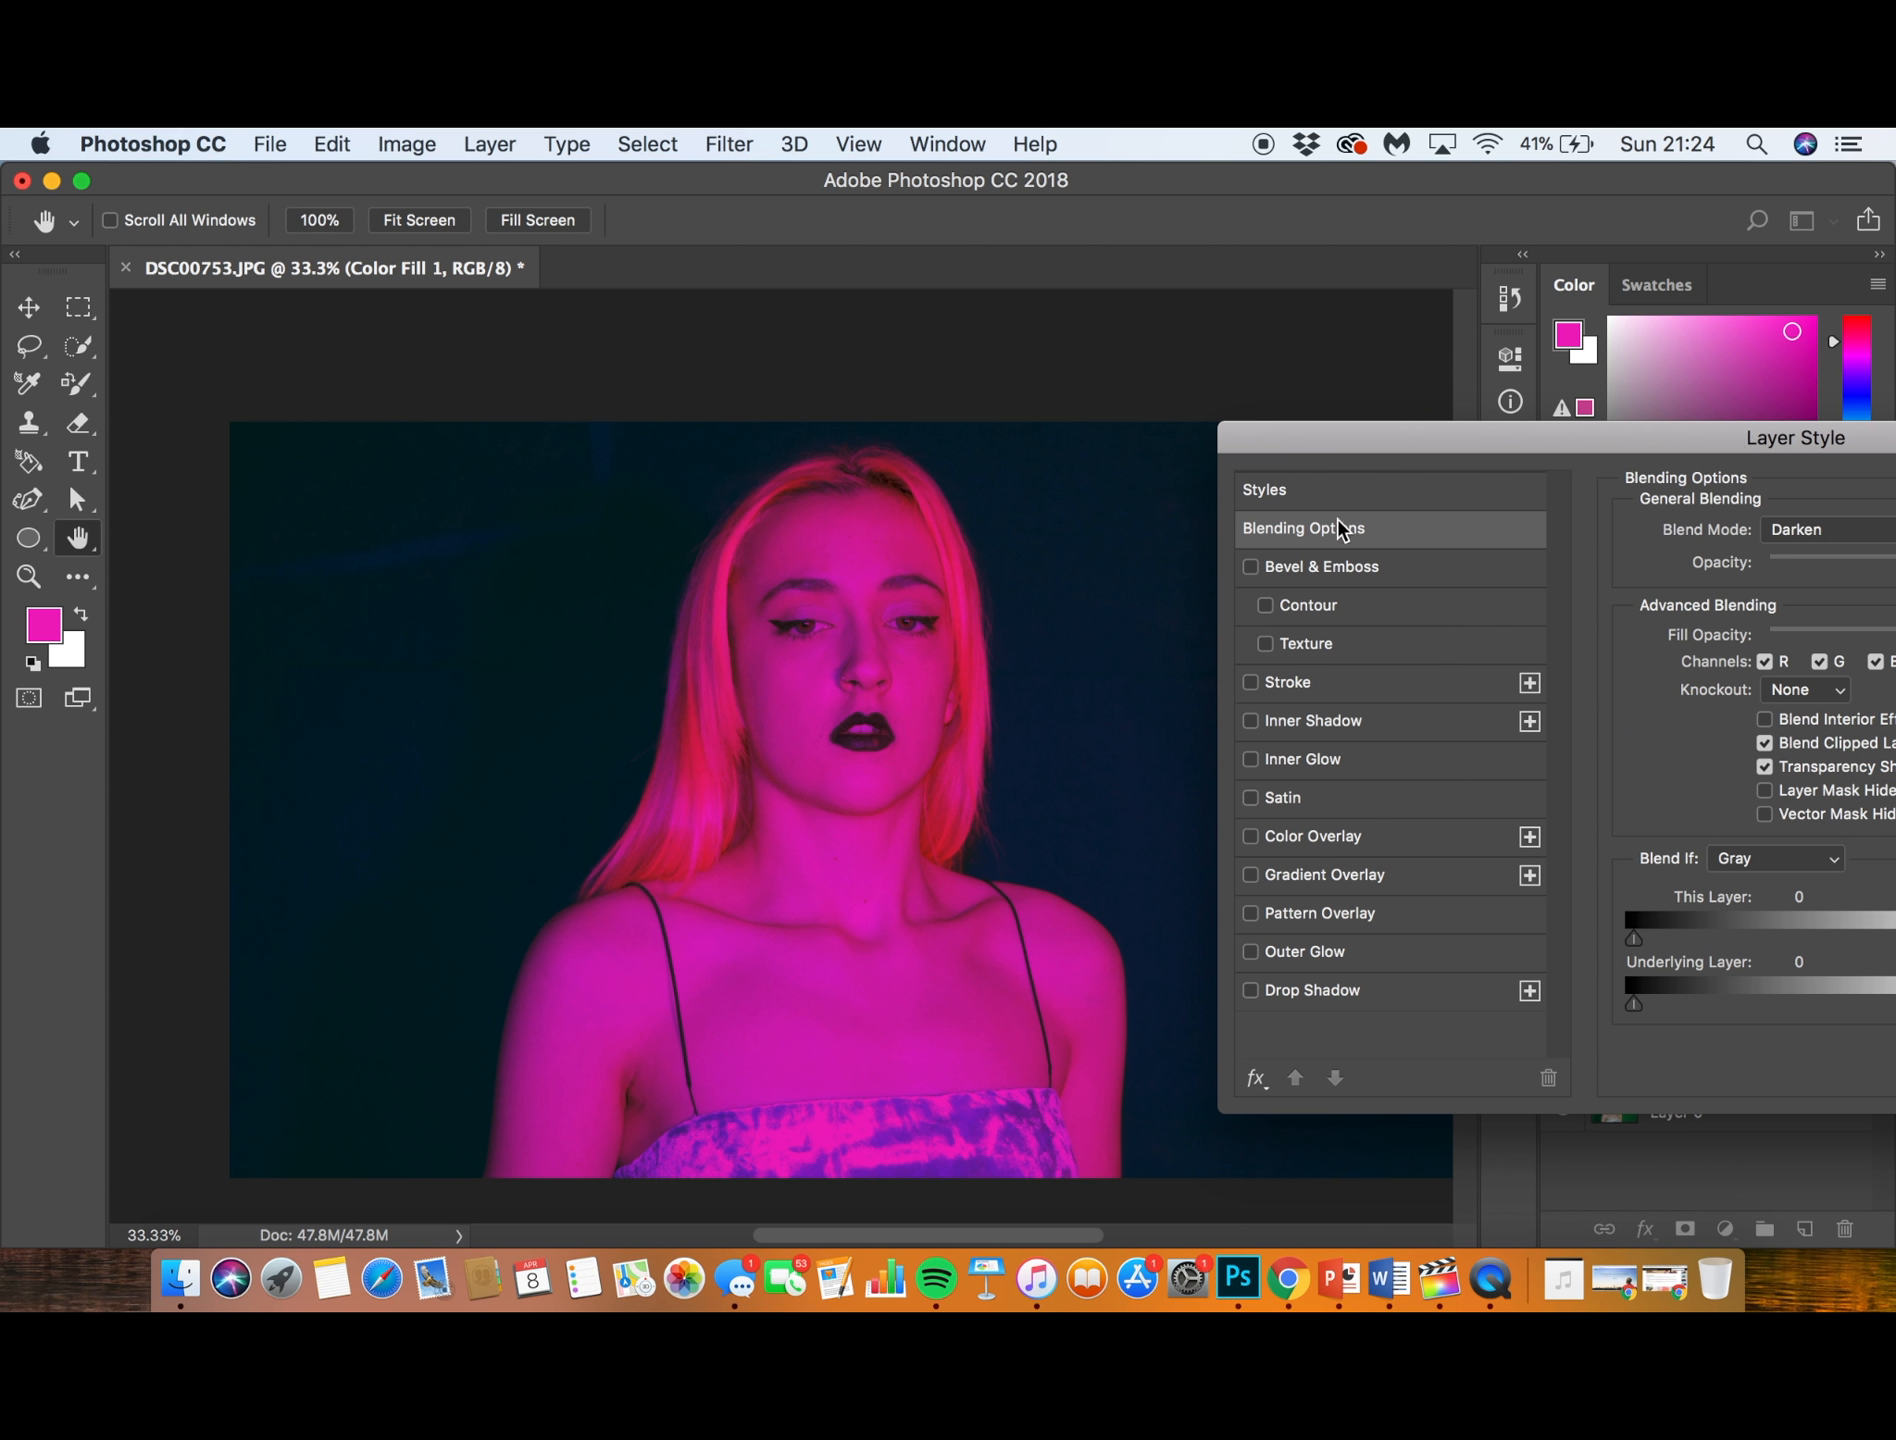
{"action": "left_click_drag", "start_coordinate": [1390, 452], "coordinate": [1005, 395]}
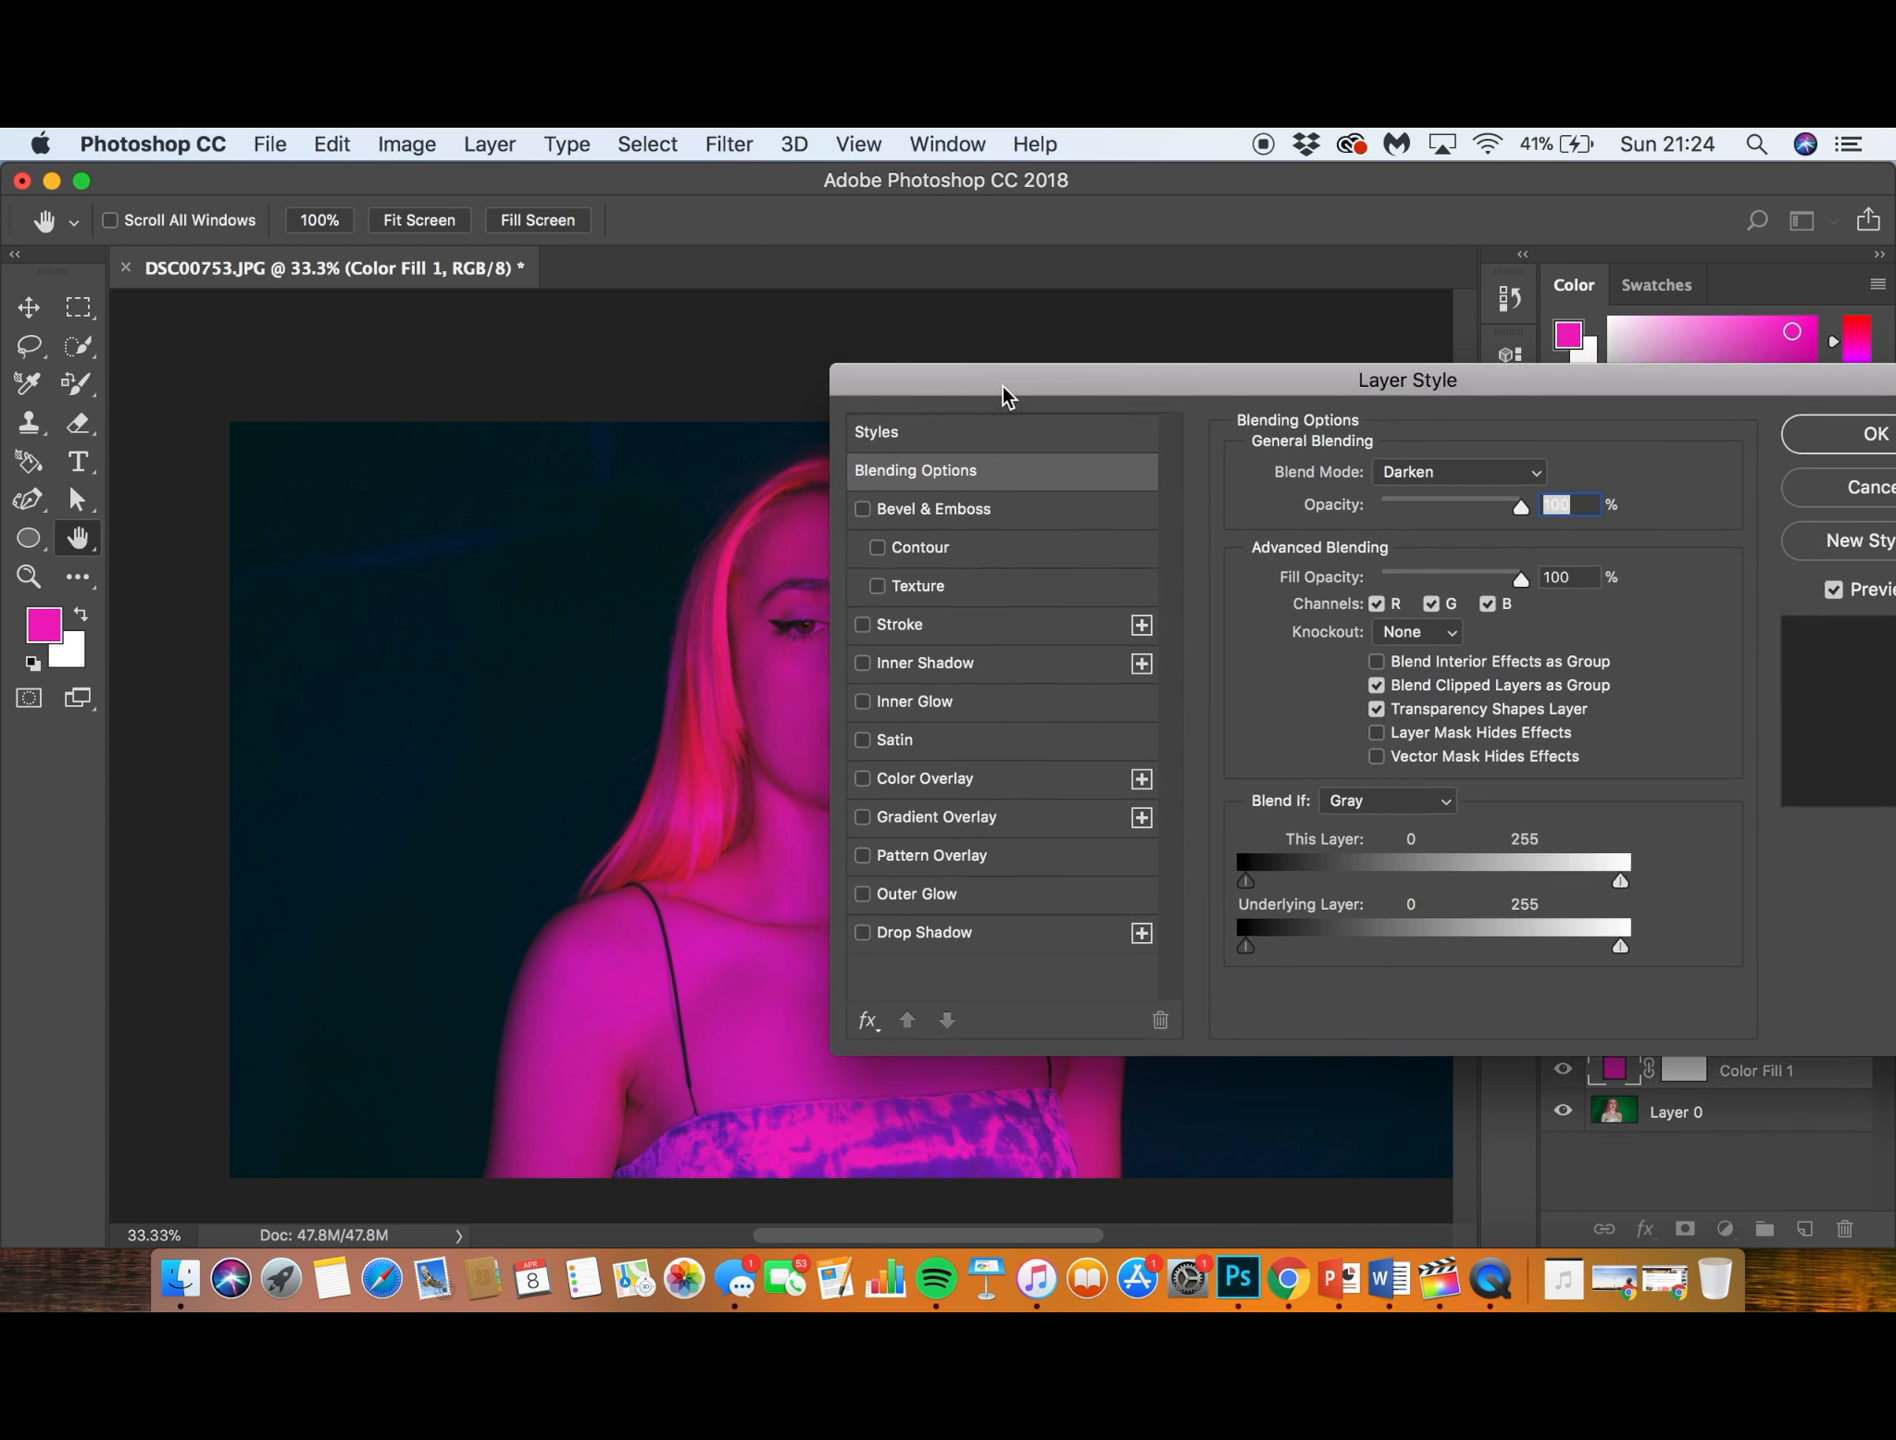
{"action": "left_click", "coordinate": [1440, 471]}
{"action": "left_click", "coordinate": [1430, 491]}
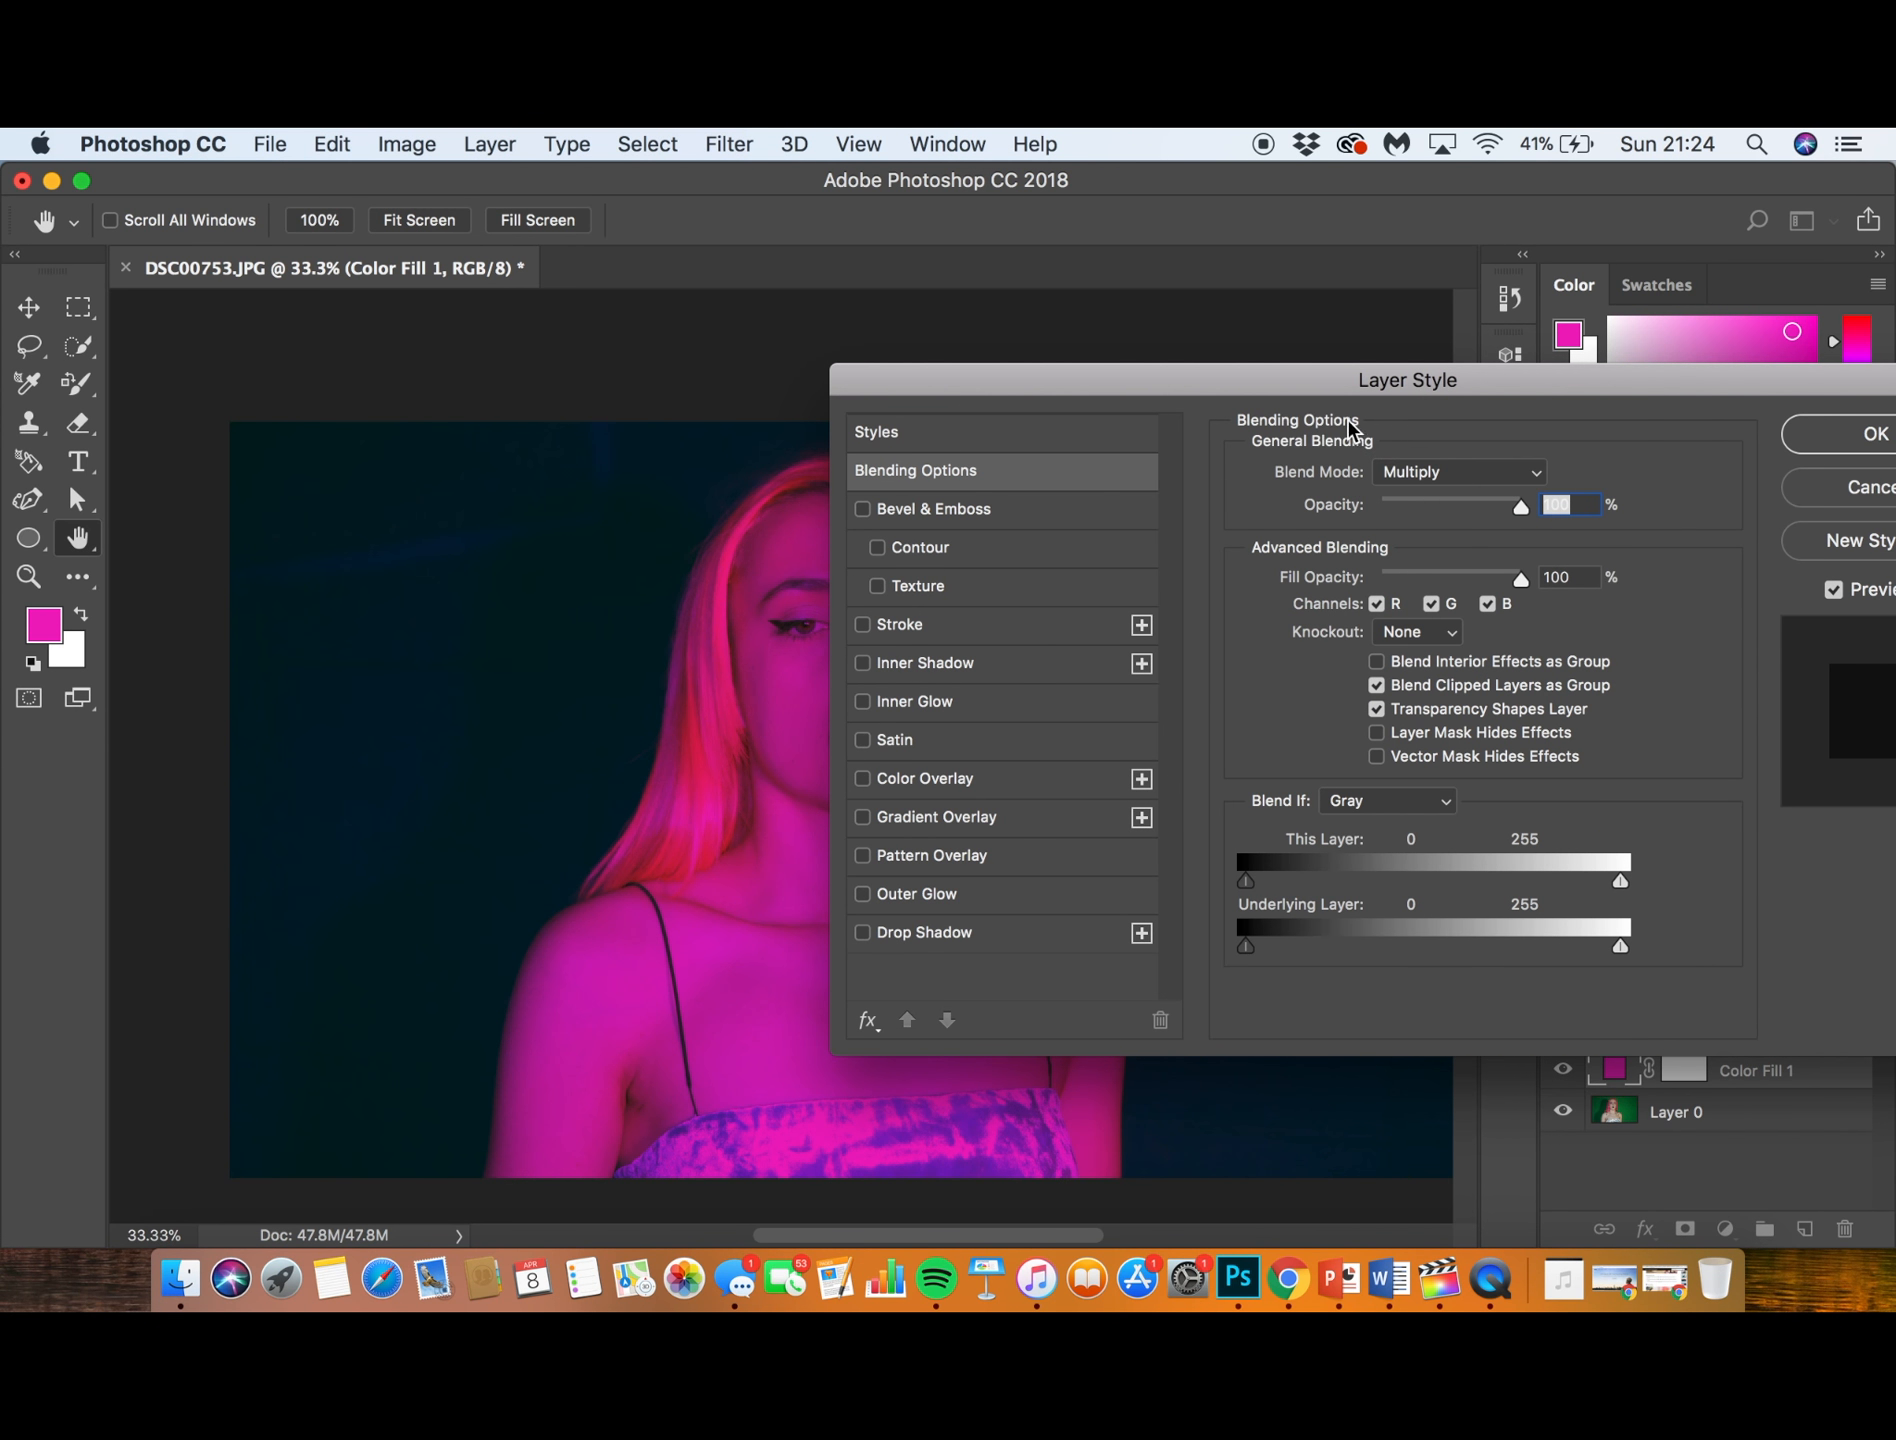
{"action": "left_click_drag", "start_coordinate": [1299, 390], "coordinate": [1480, 390]}
- Try the Color Burn blend mode on the magenta fill layer
{"action": "left_click", "coordinate": [1663, 468]}
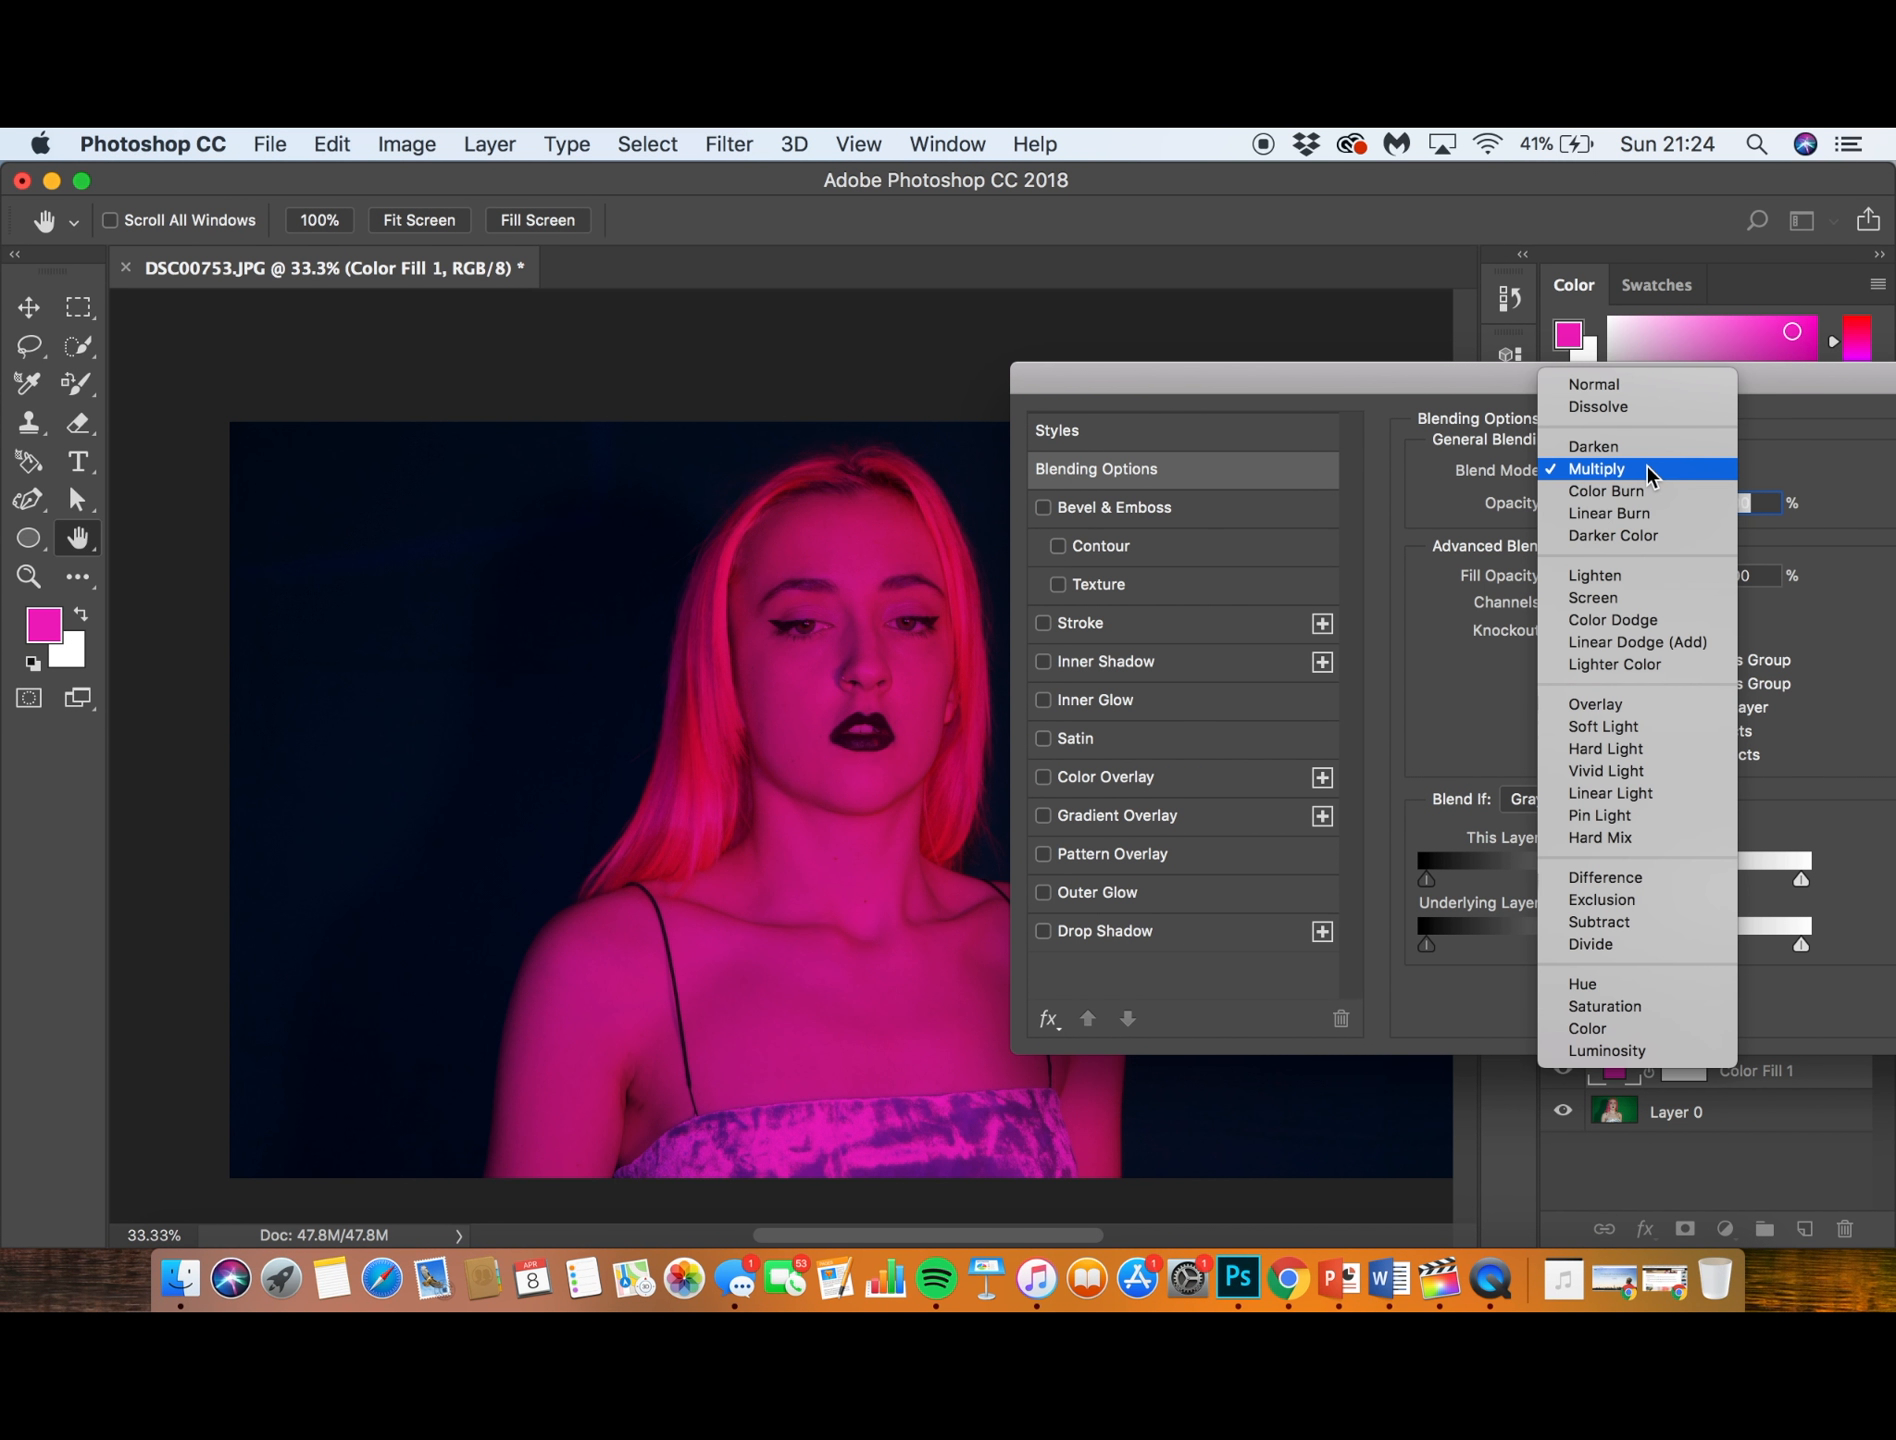
{"action": "left_click", "coordinate": [1655, 491]}
{"action": "left_click", "coordinate": [1656, 470]}
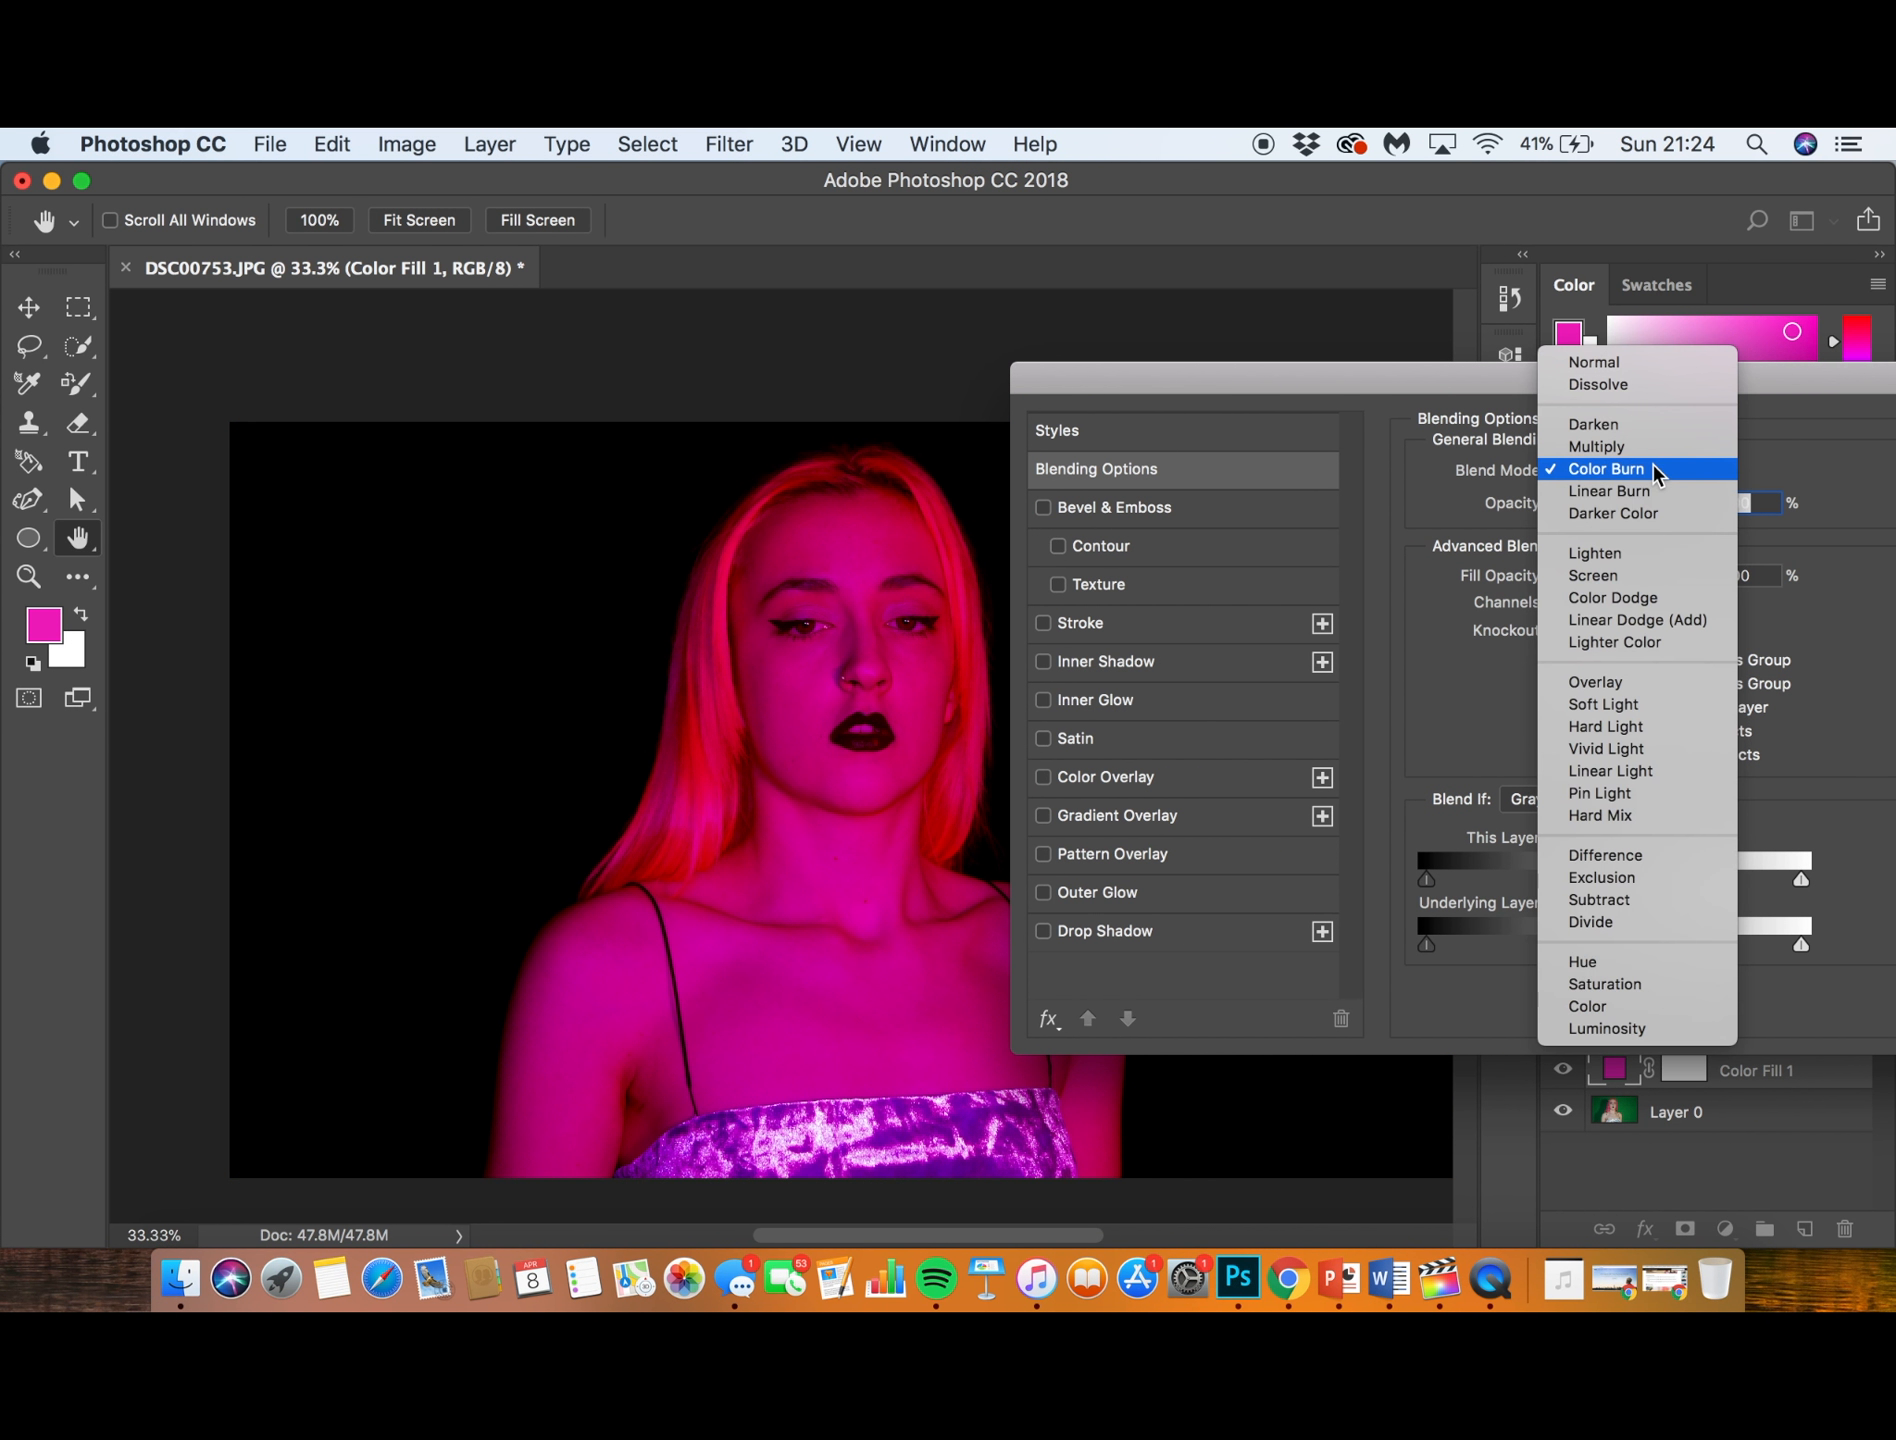
{"action": "left_click", "coordinate": [1655, 470]}
{"action": "mouse_move", "coordinate": [1325, 400]}
{"action": "left_mouse_down"}
{"action": "mouse_move", "coordinate": [1752, 377]}
{"action": "mouse_move", "coordinate": [1546, 352]}
{"action": "mouse_move", "coordinate": [1118, 349]}
{"action": "left_mouse_up"}
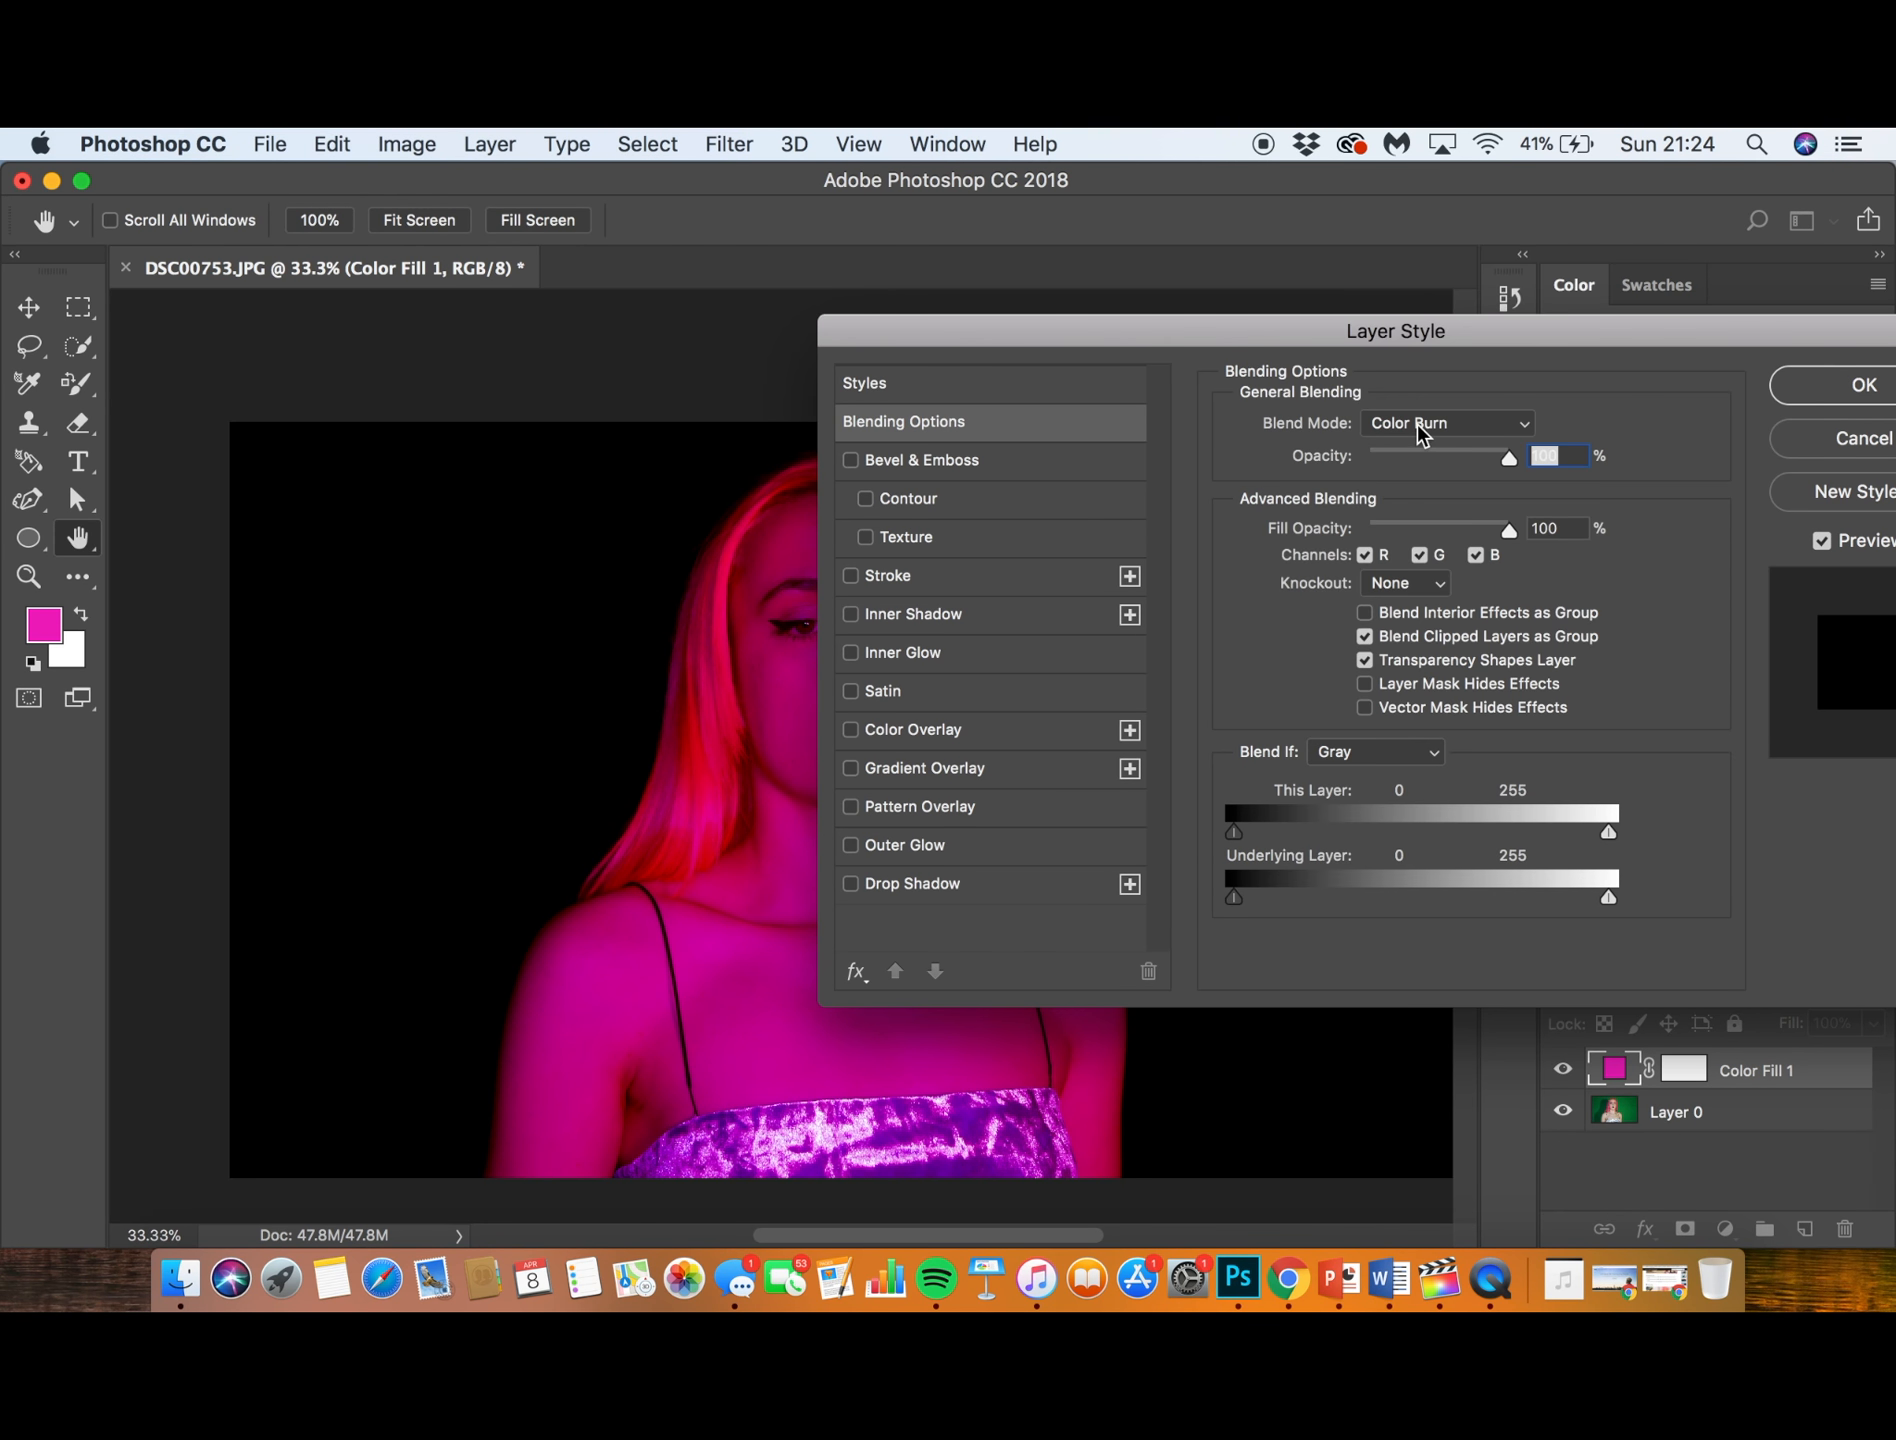
- Try the Linear Burn blend mode on the magenta fill layer and switch it to Screen
{"action": "left_click", "coordinate": [1428, 423]}
{"action": "left_click", "coordinate": [1419, 449]}
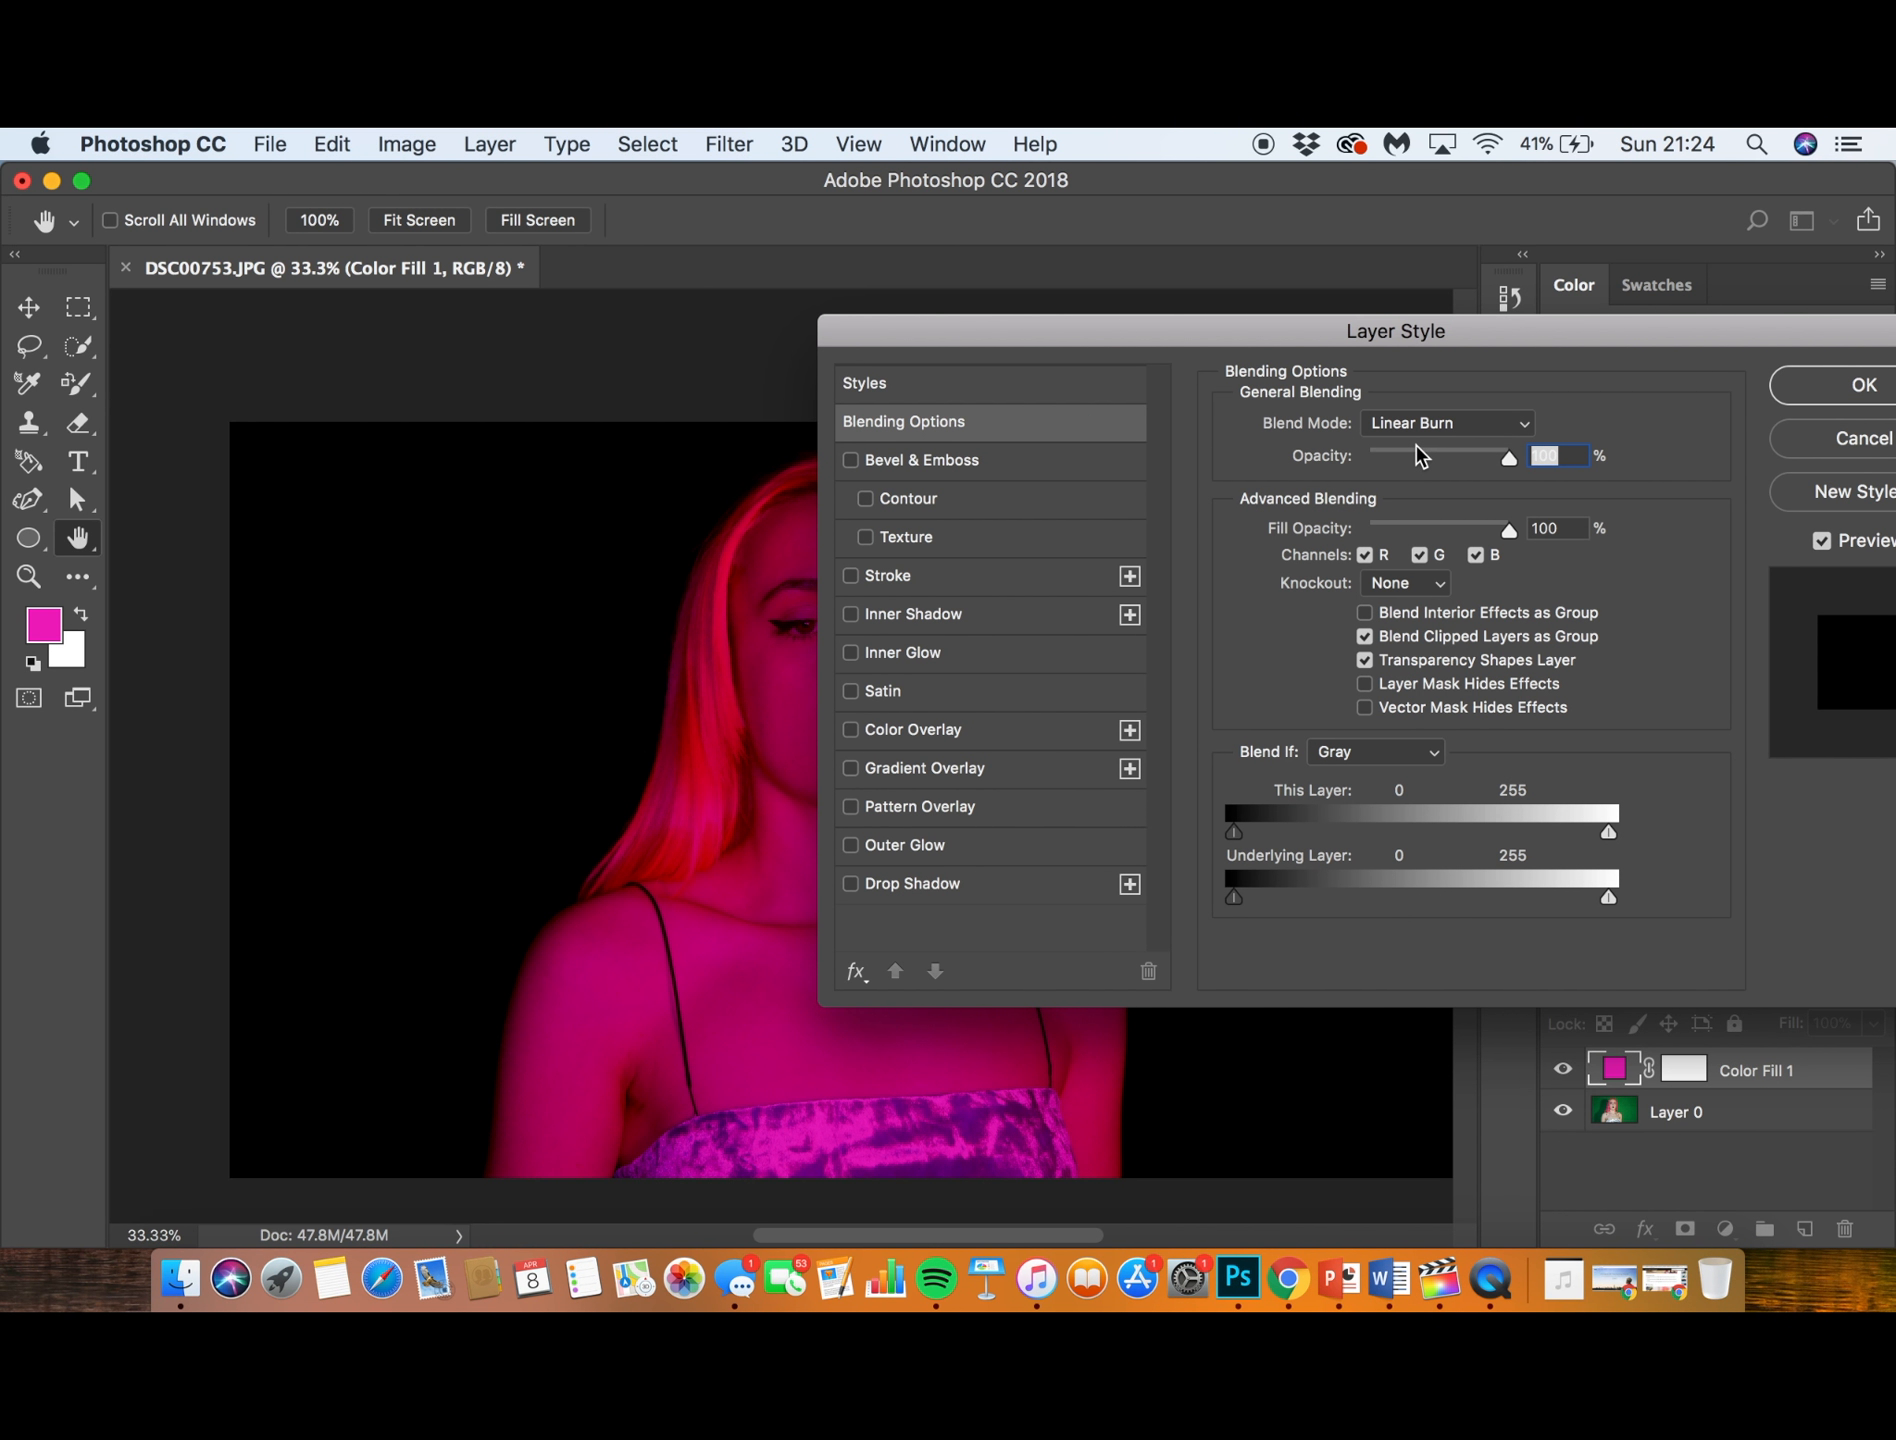
{"action": "left_click", "coordinate": [1424, 423]}
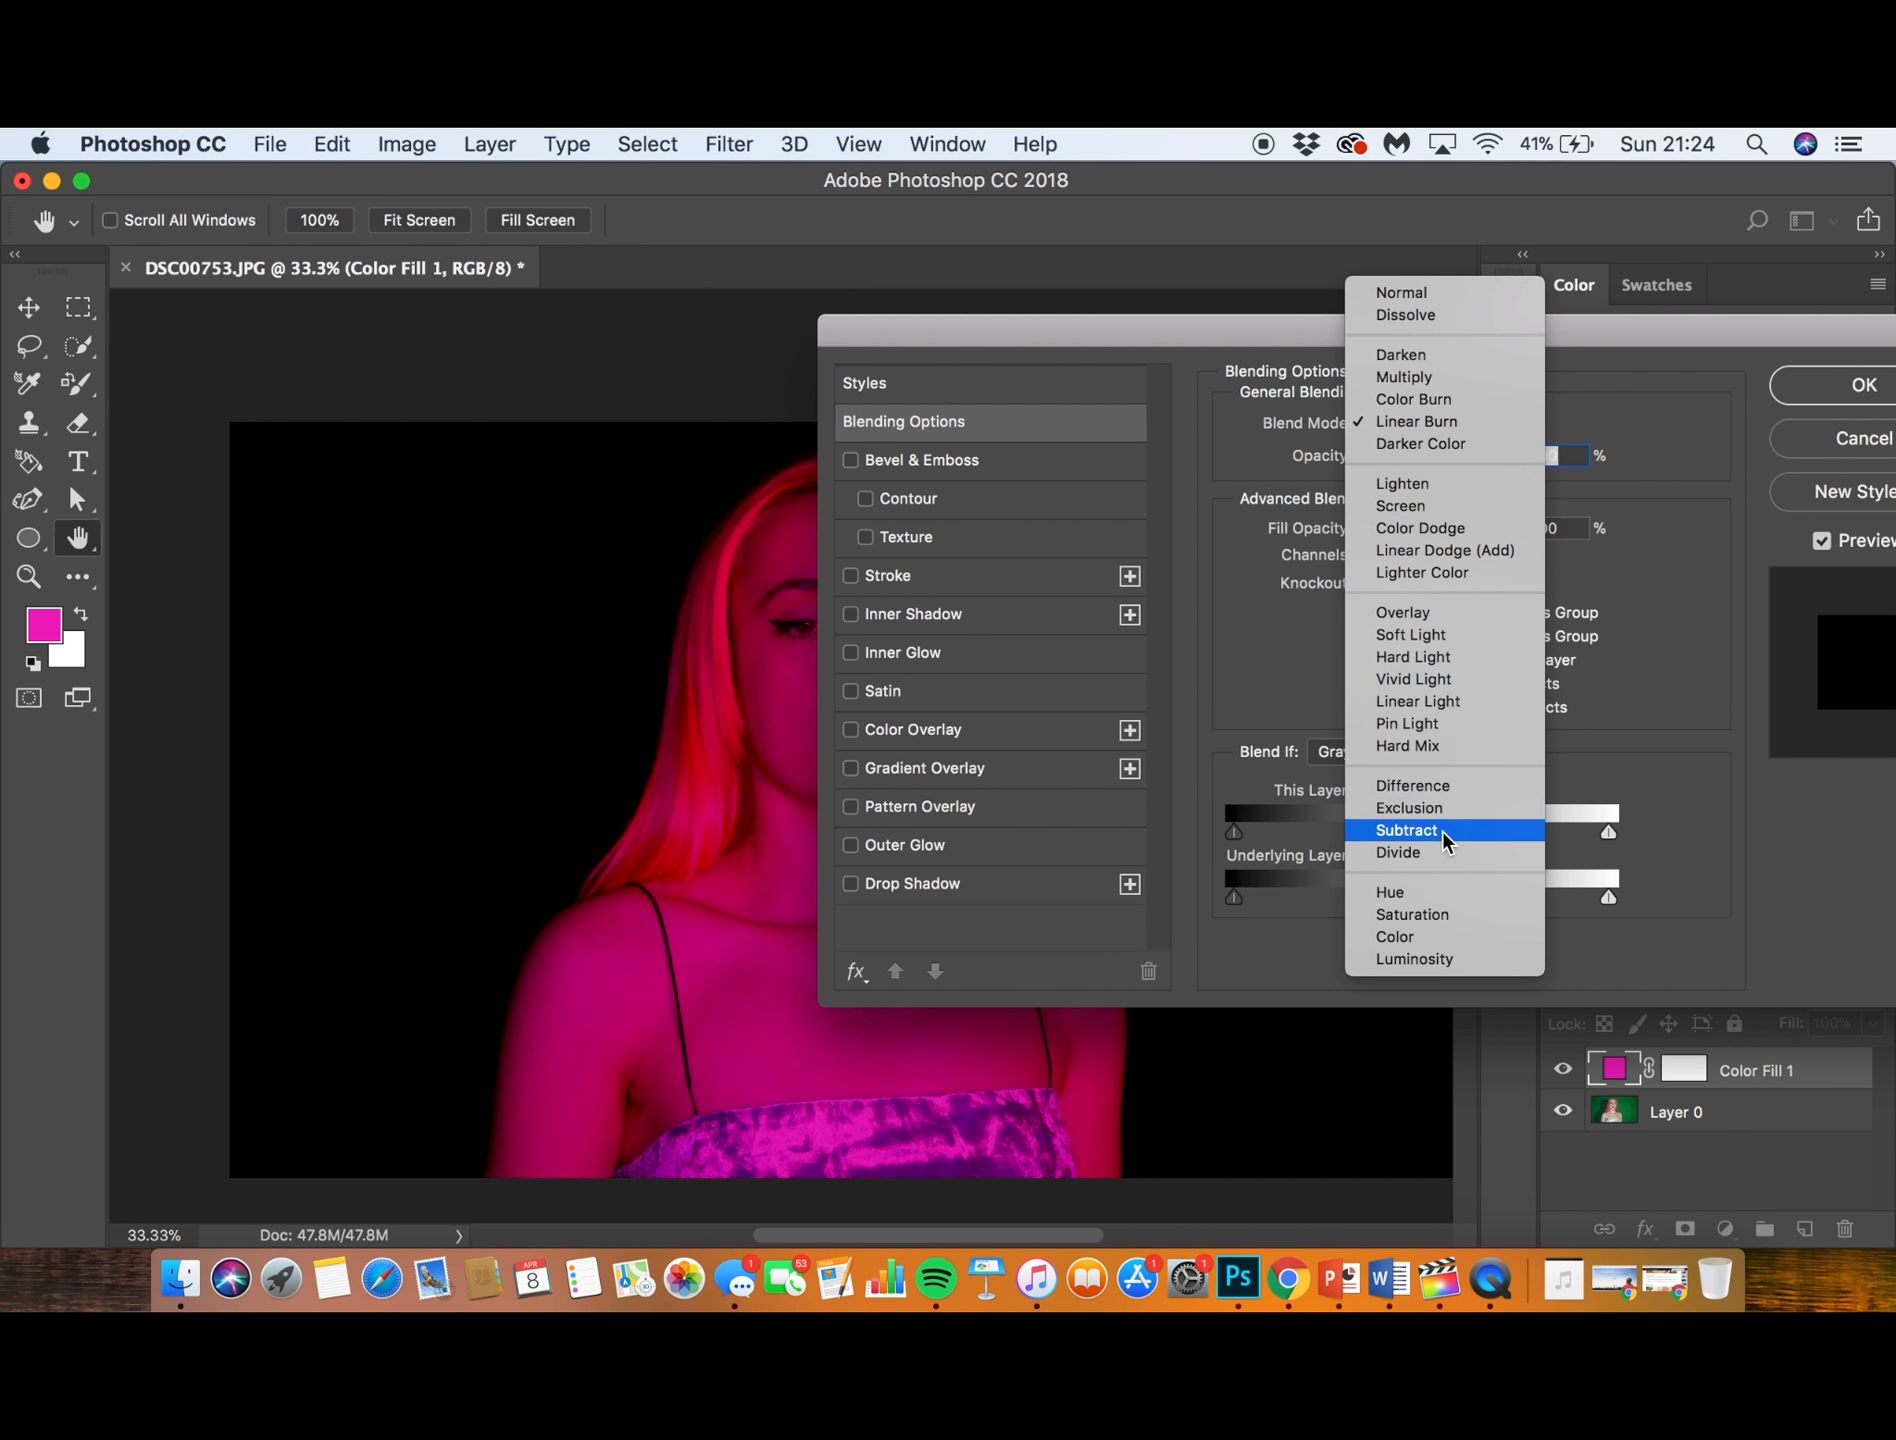
{"action": "left_click", "coordinate": [1420, 506]}
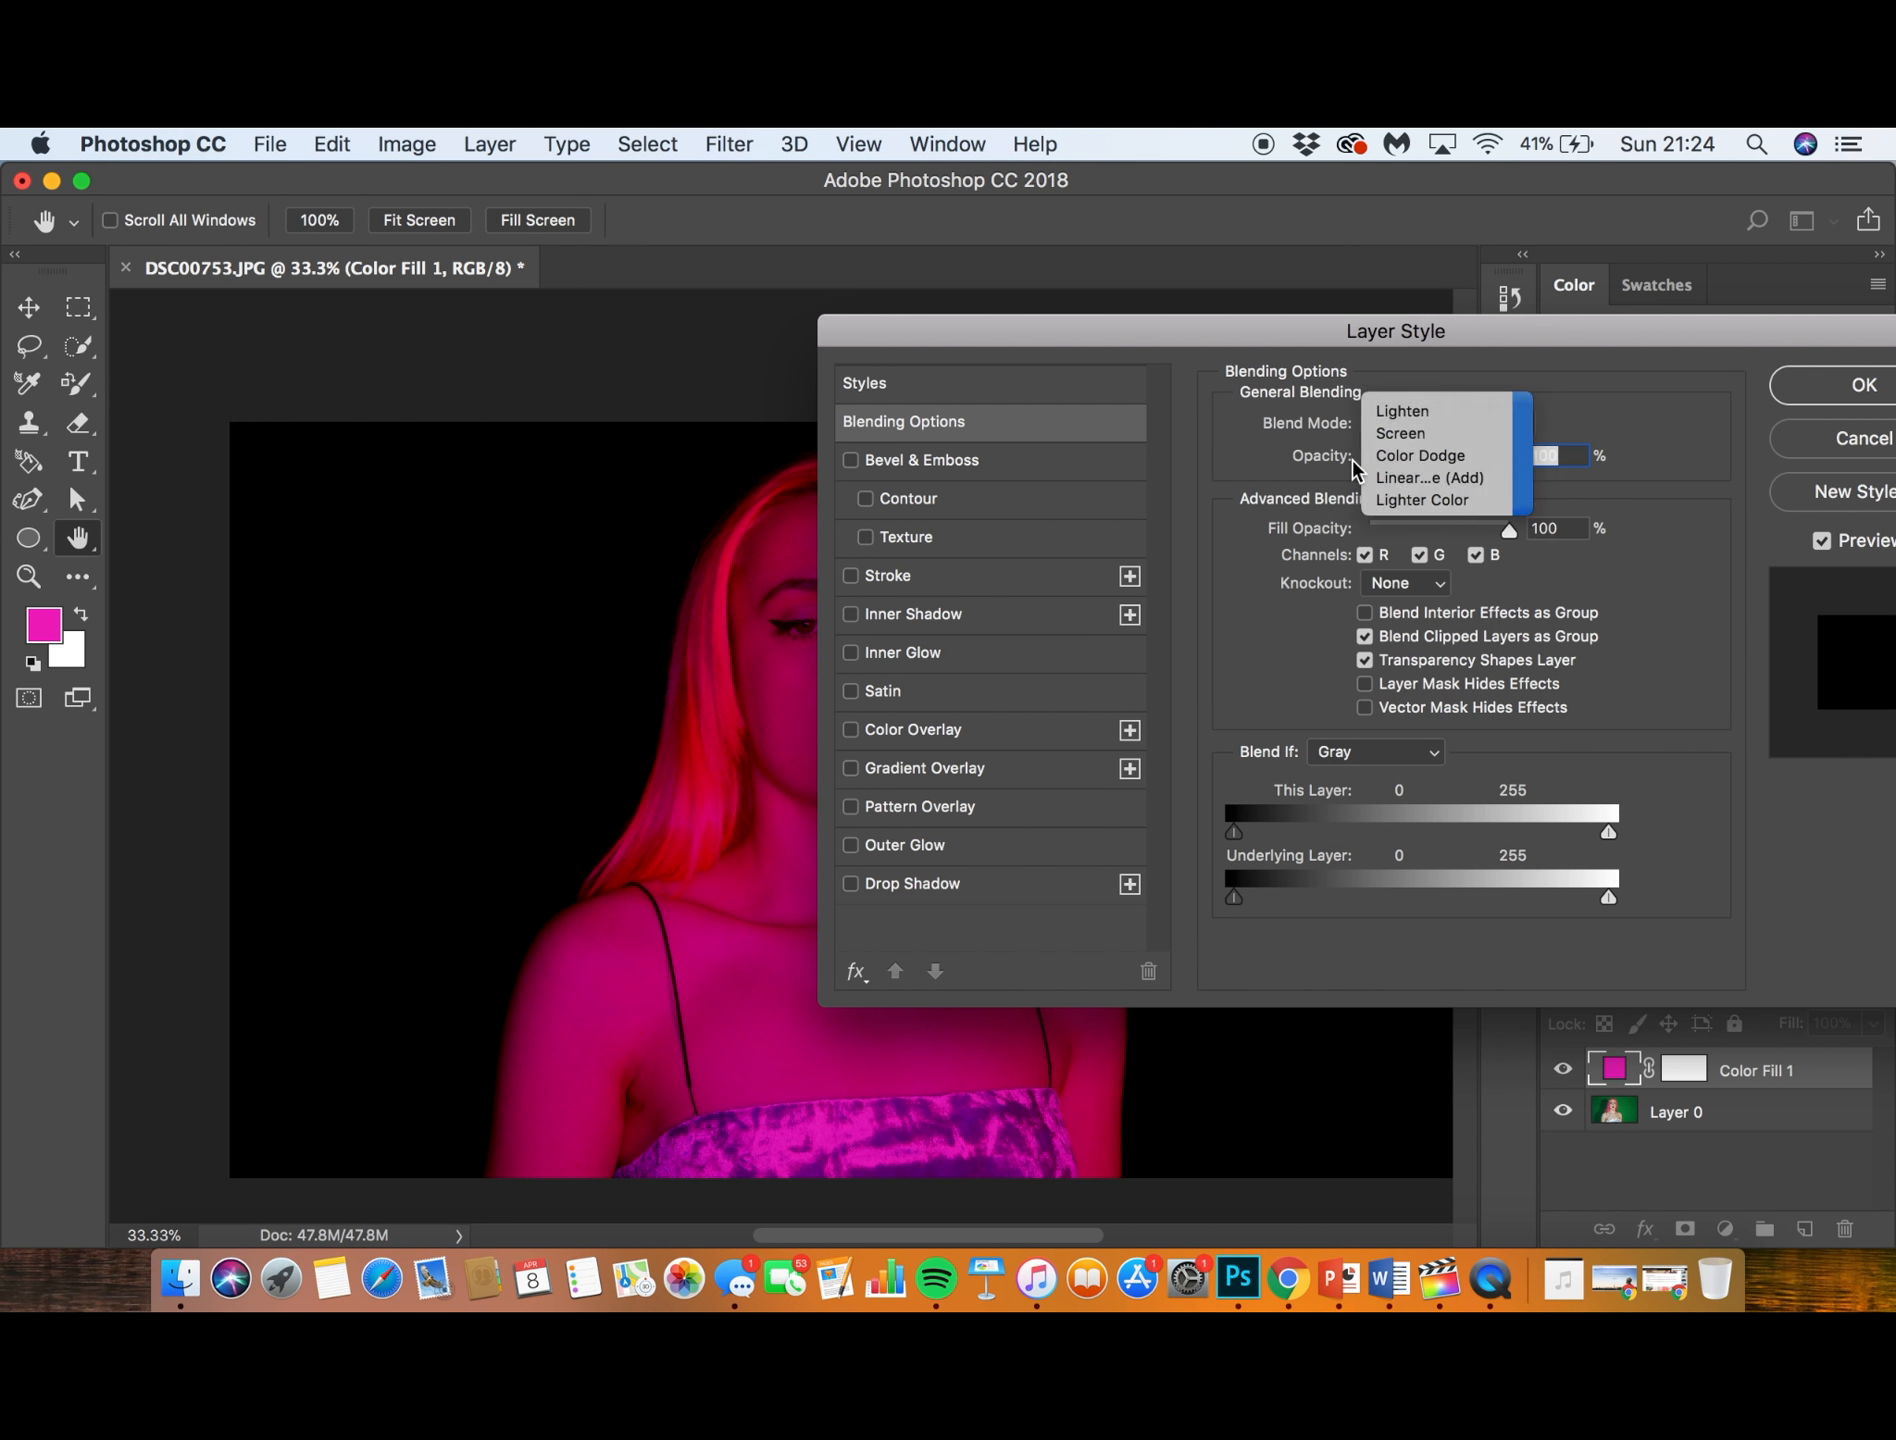
- Try the Color Dodge and Linear Dodge (Add) blend modes on the magenta fill layer, keeping the portrait in view
{"action": "left_click_drag", "start_coordinate": [1190, 340], "coordinate": [1362, 228]}
{"action": "left_click", "coordinate": [1608, 307]}
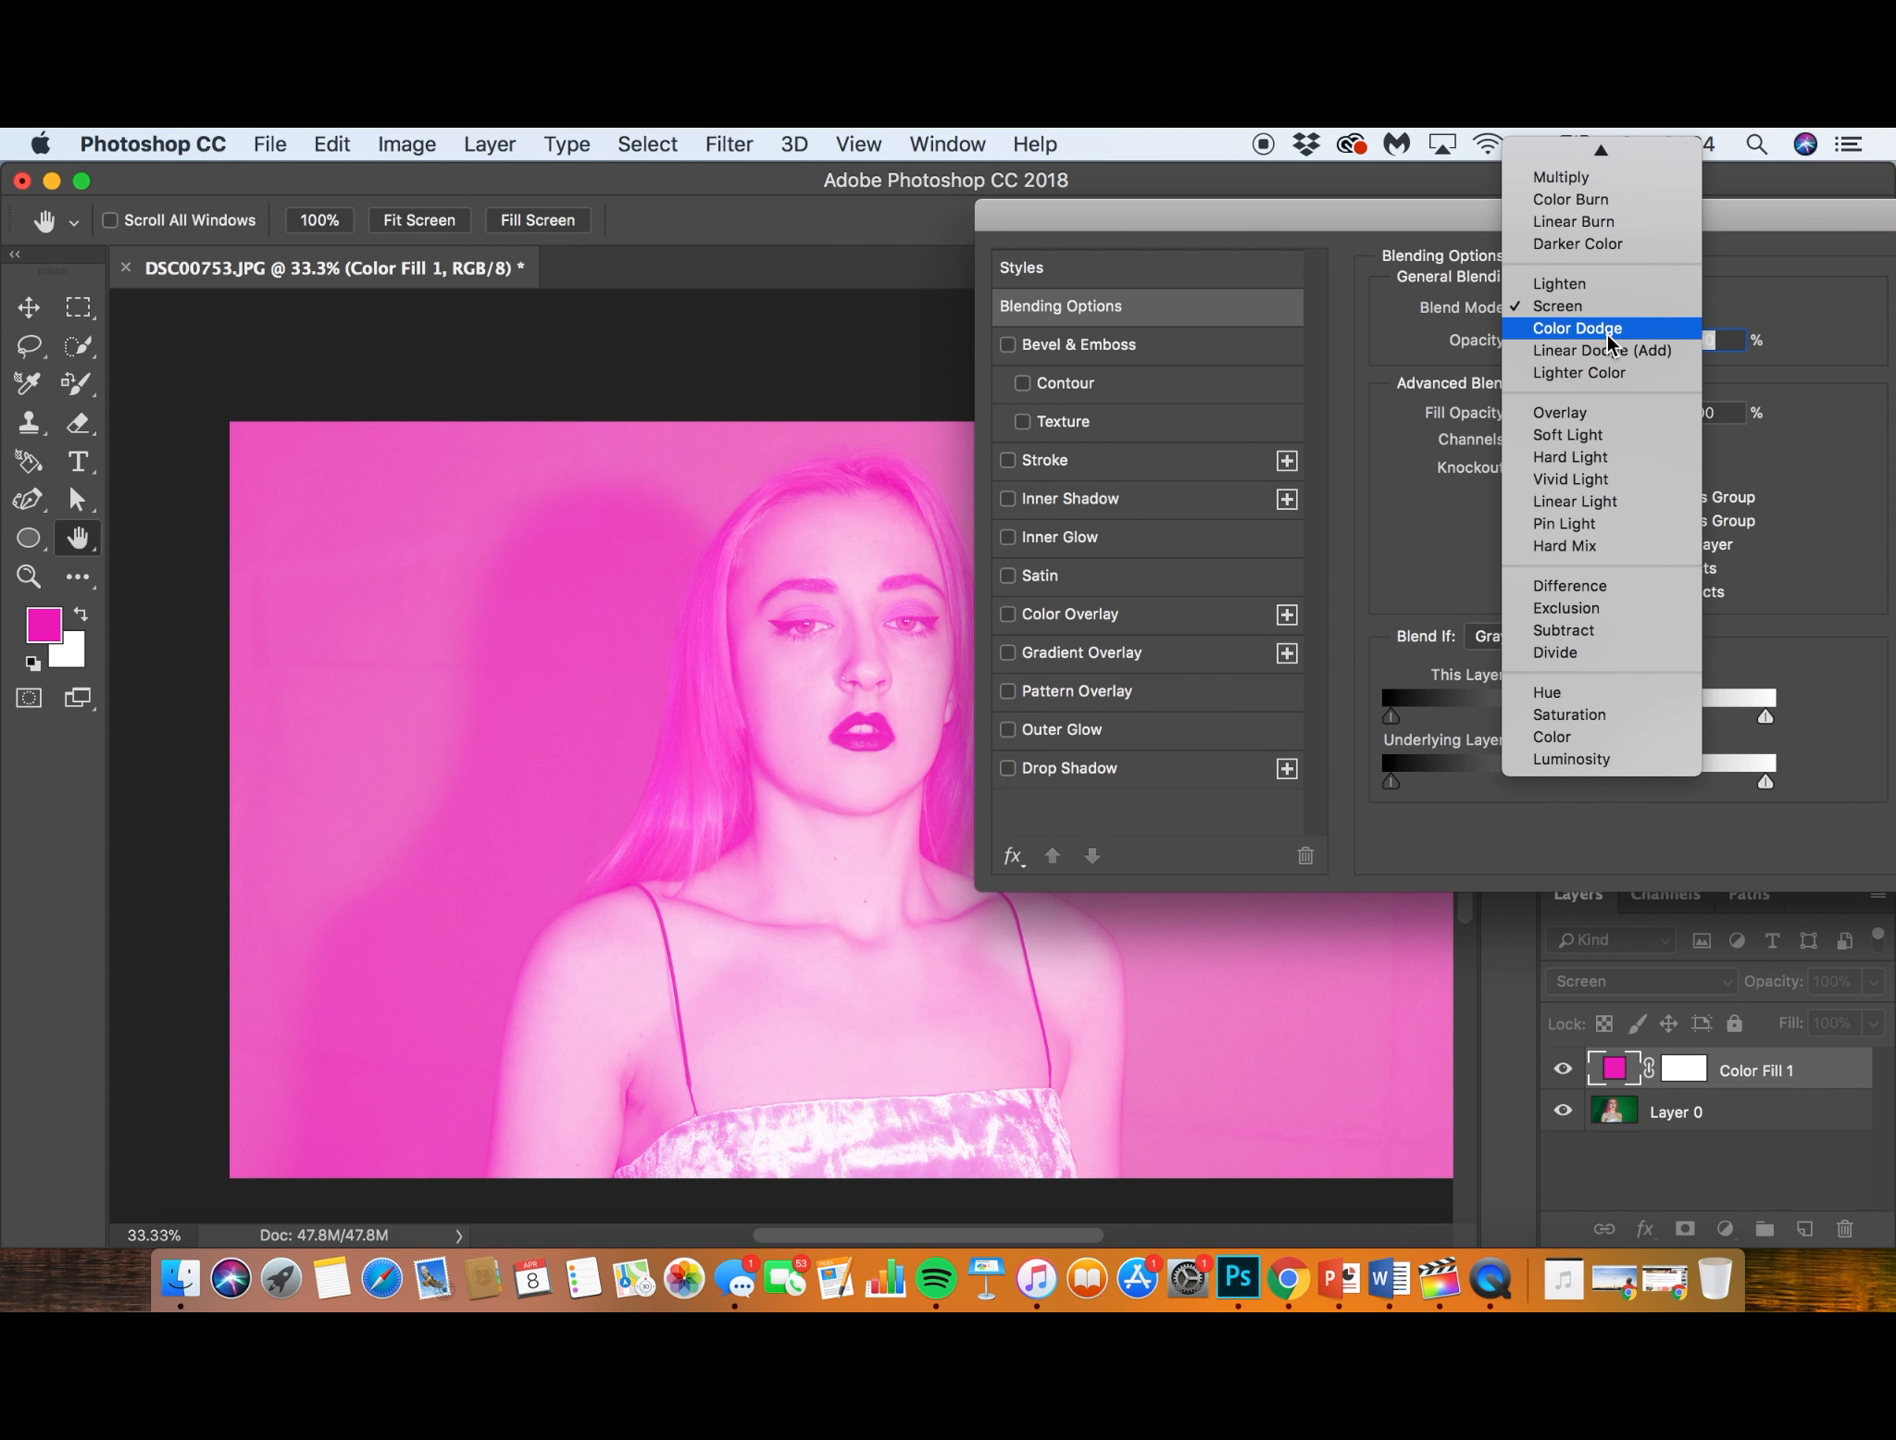
{"action": "left_click", "coordinate": [1610, 330]}
{"action": "left_click", "coordinate": [1608, 307]}
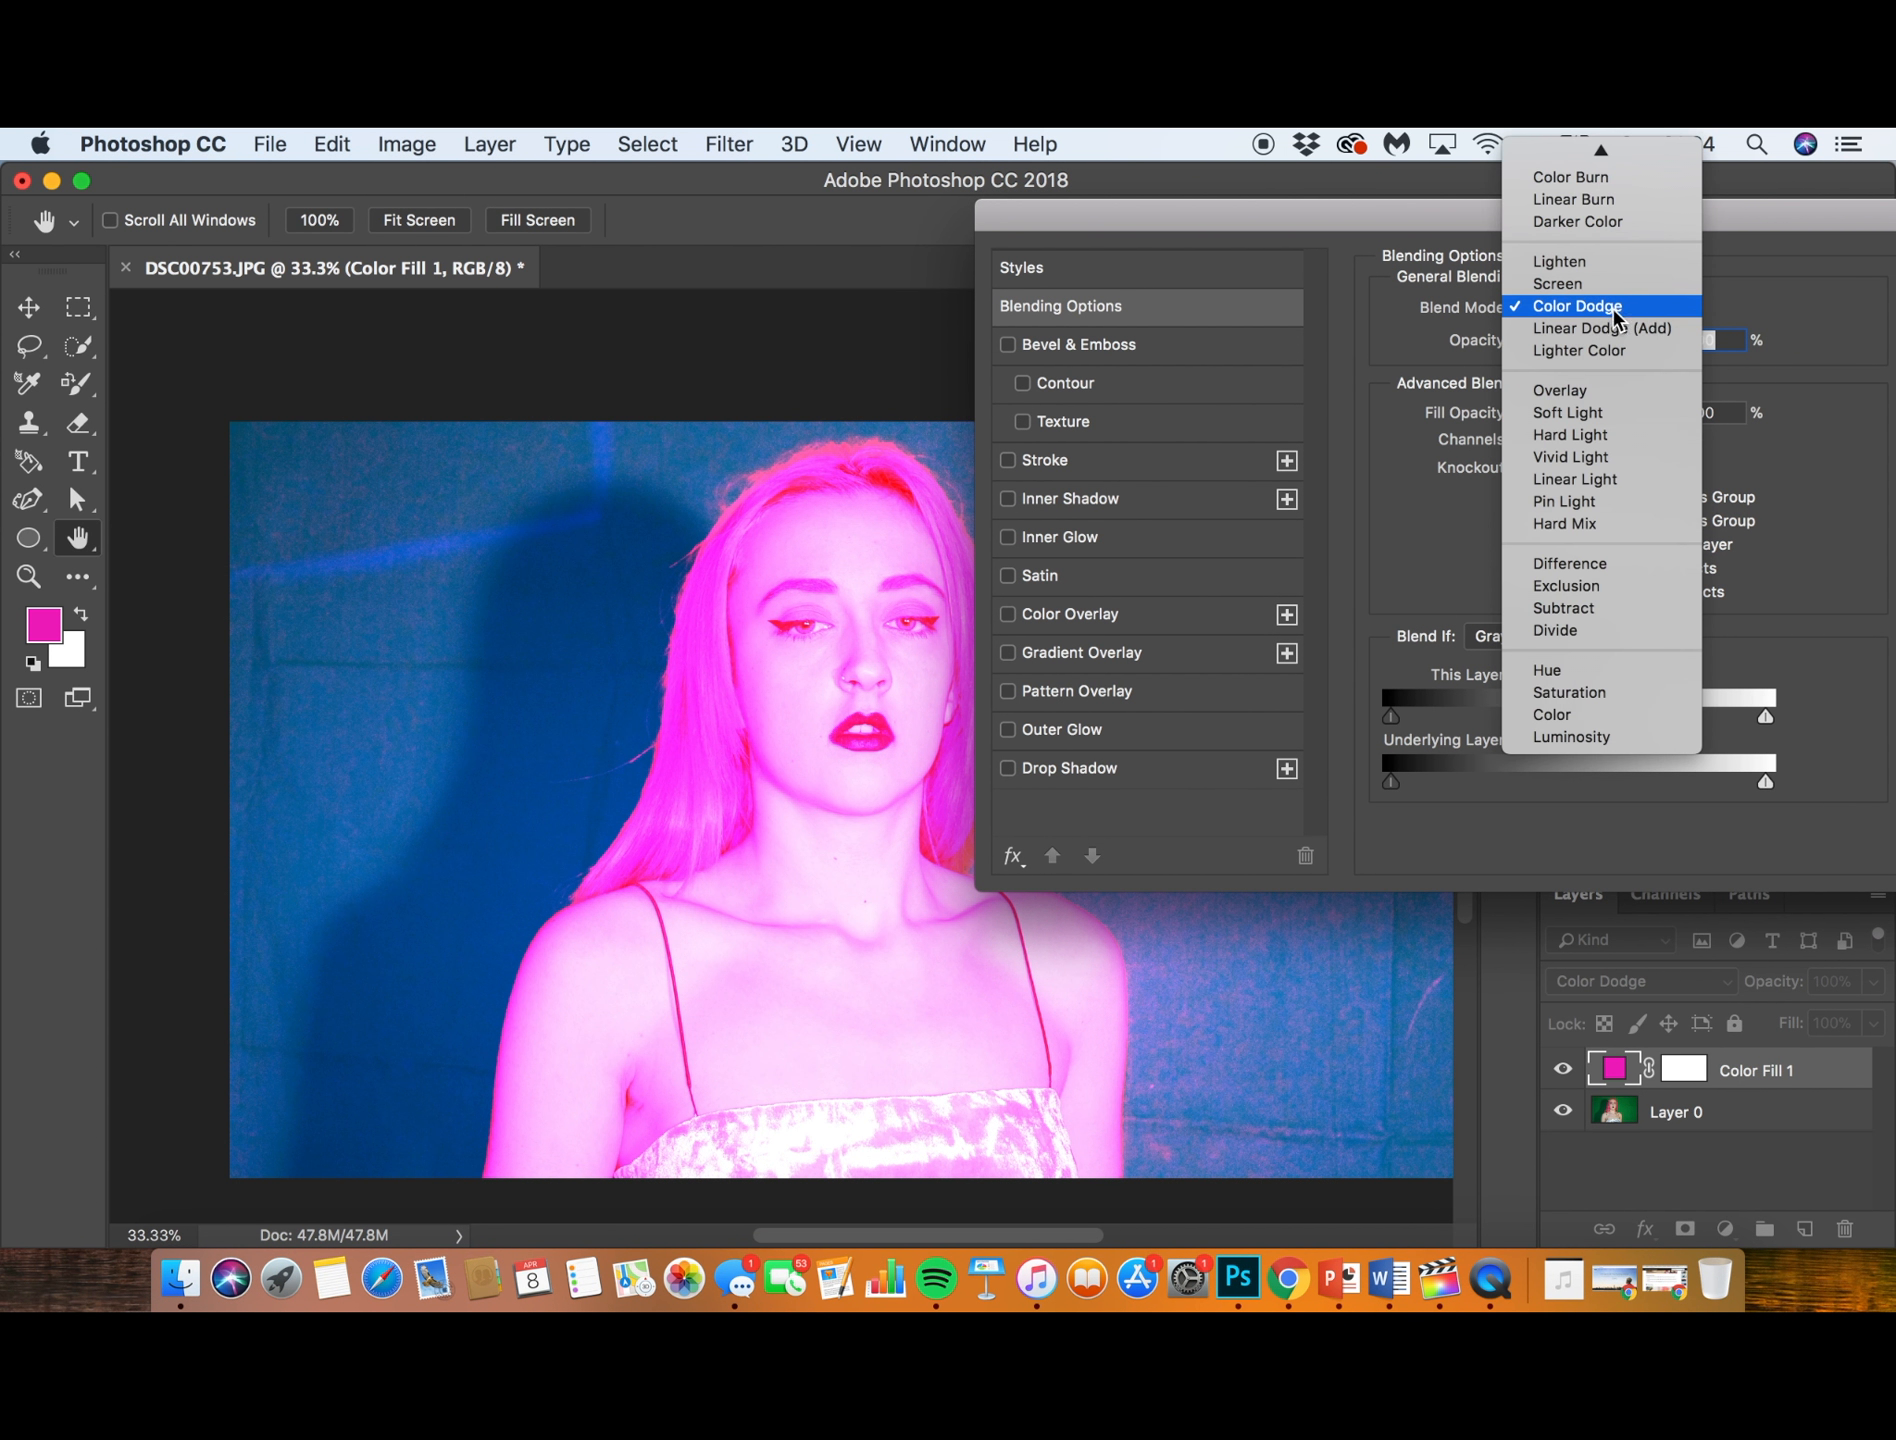
{"action": "left_click", "coordinate": [1610, 322]}
- Try the Difference and Subtract blend modes on the magenta fill layer
{"action": "left_click", "coordinate": [1606, 307]}
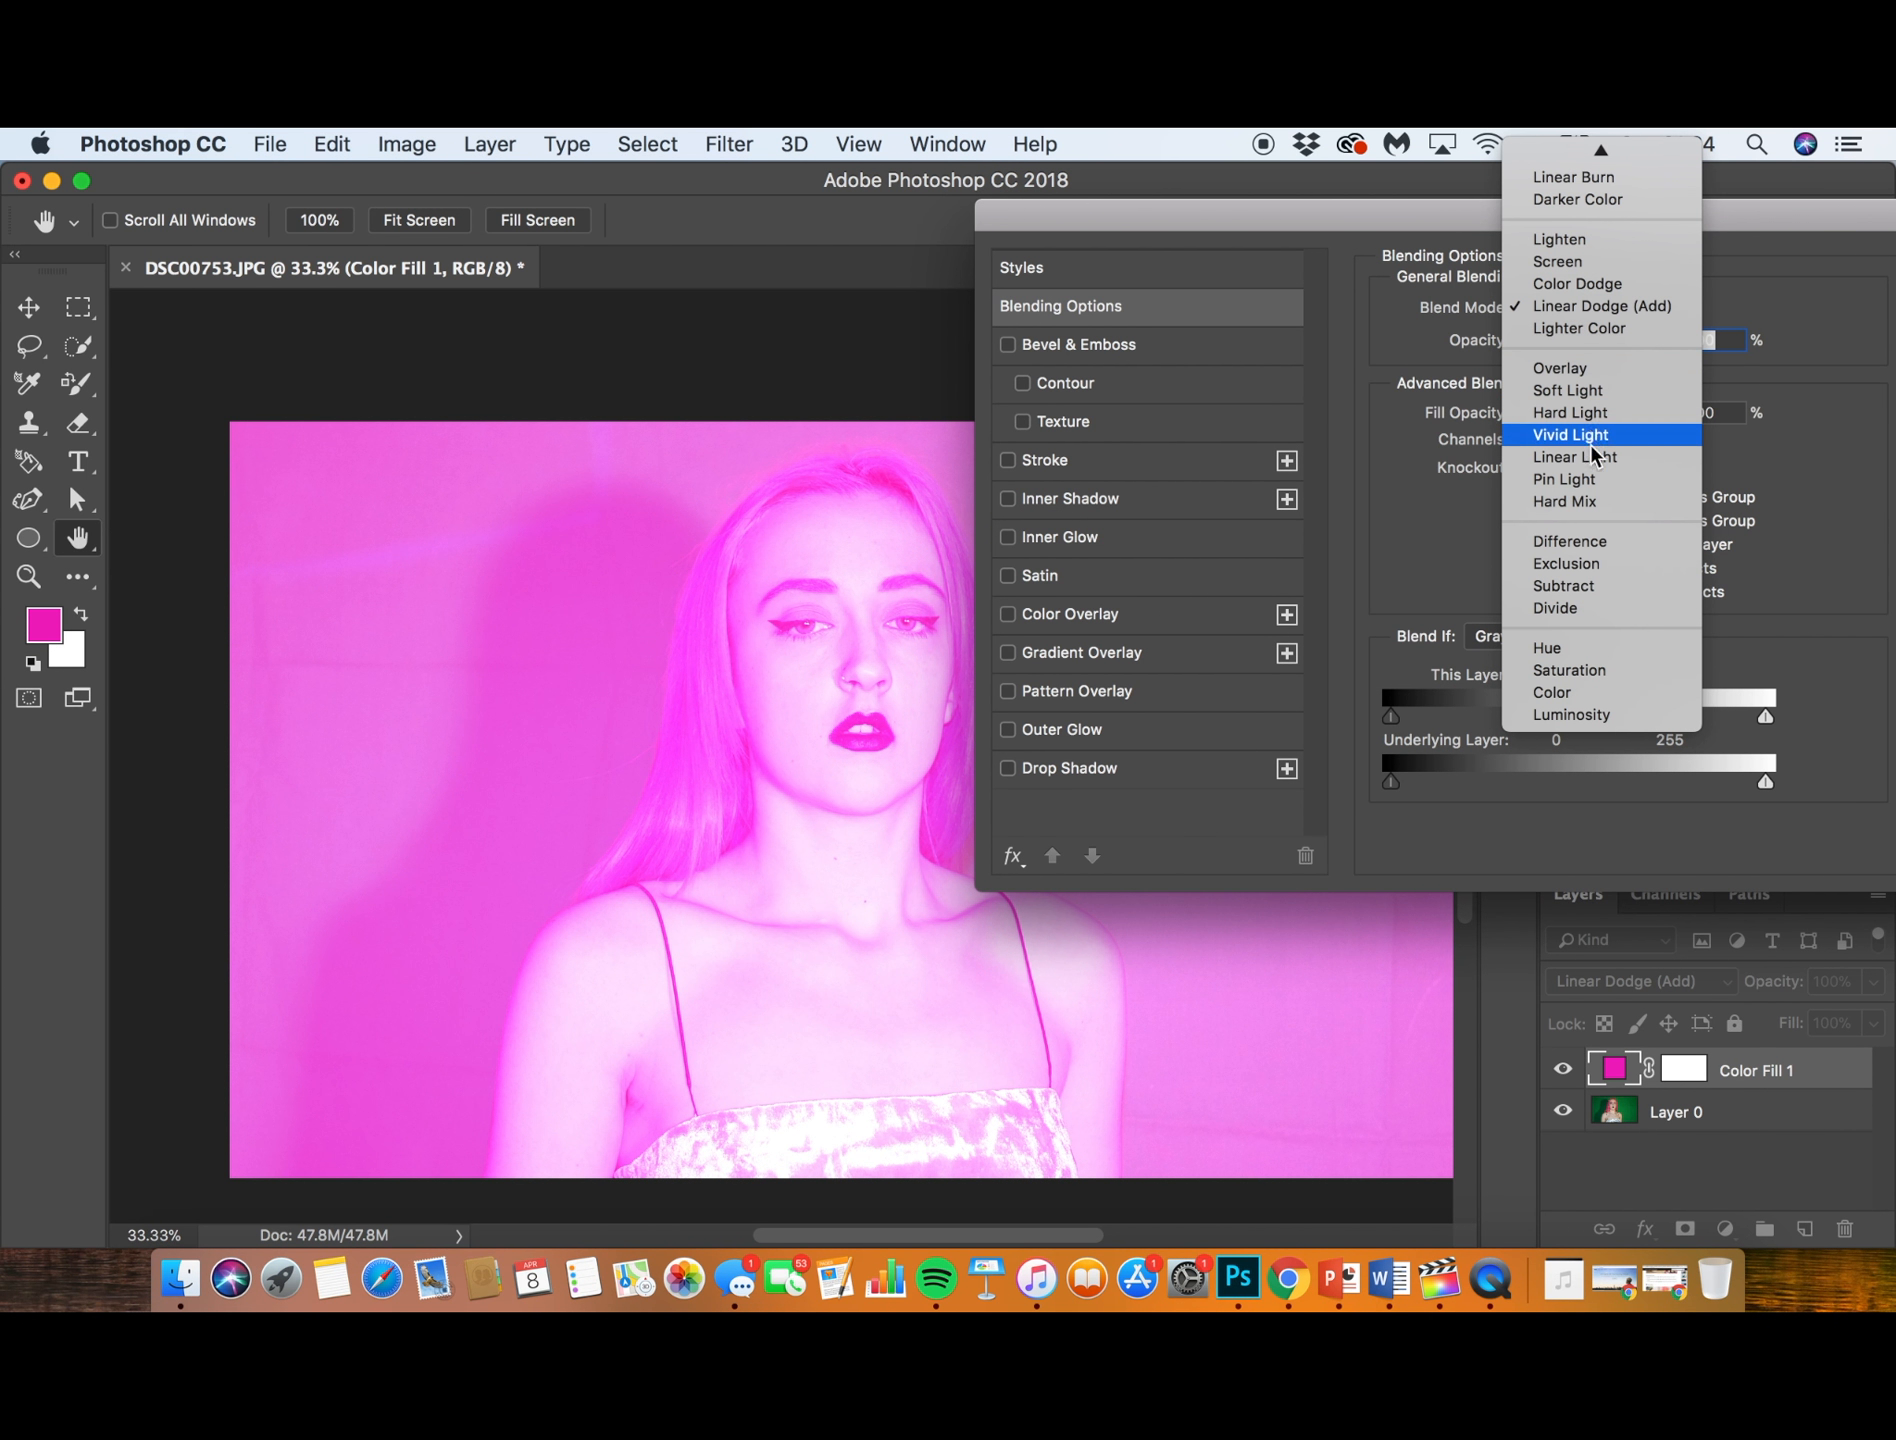
{"action": "left_click", "coordinate": [1592, 542]}
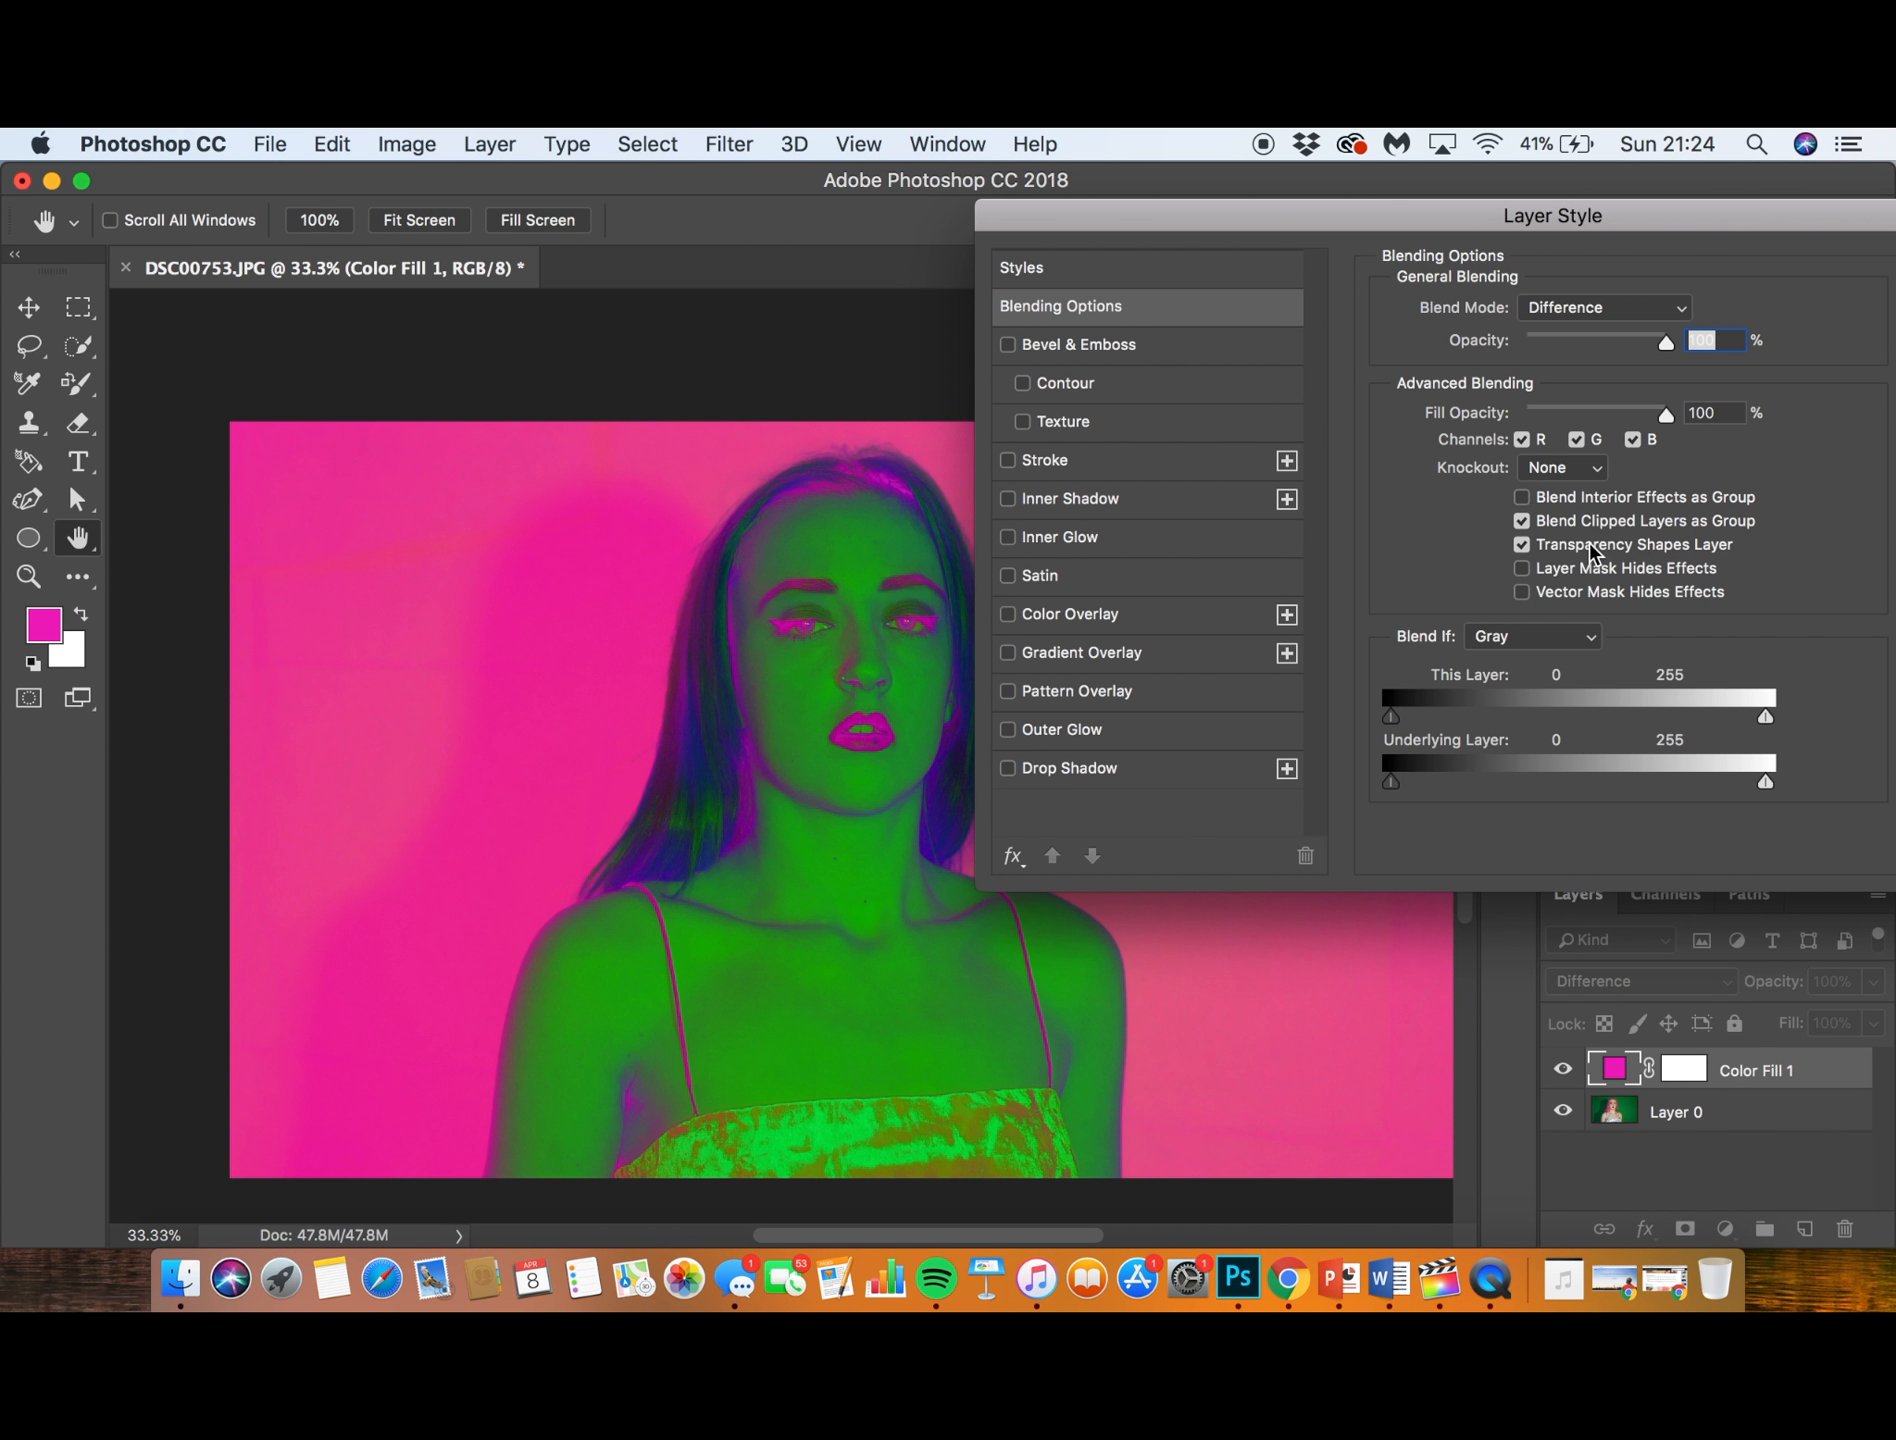
{"action": "left_click", "coordinate": [1580, 309]}
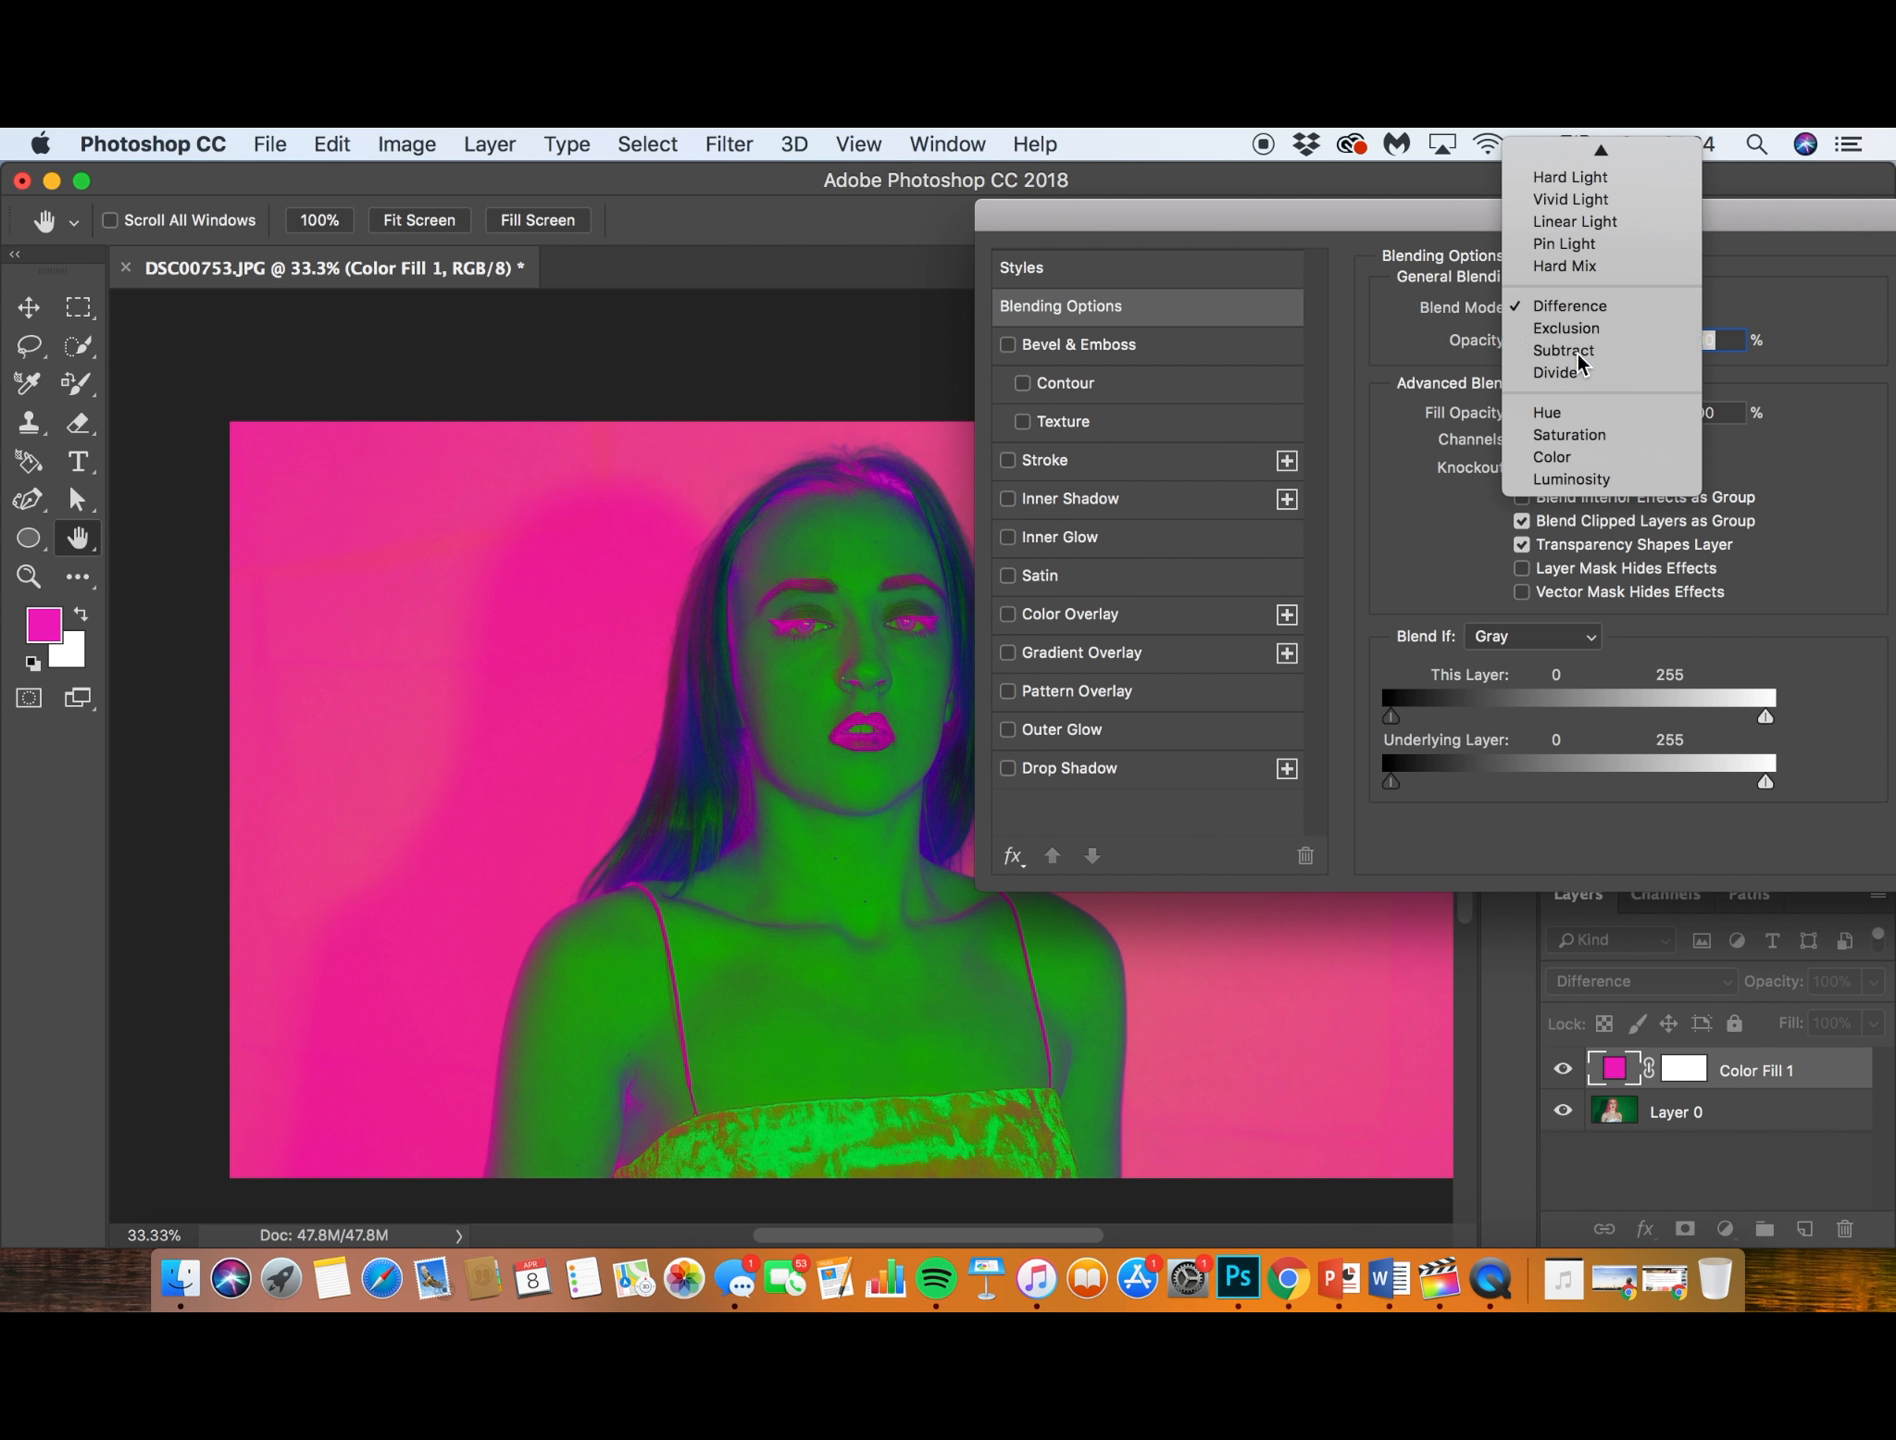
{"action": "left_click", "coordinate": [1575, 350]}
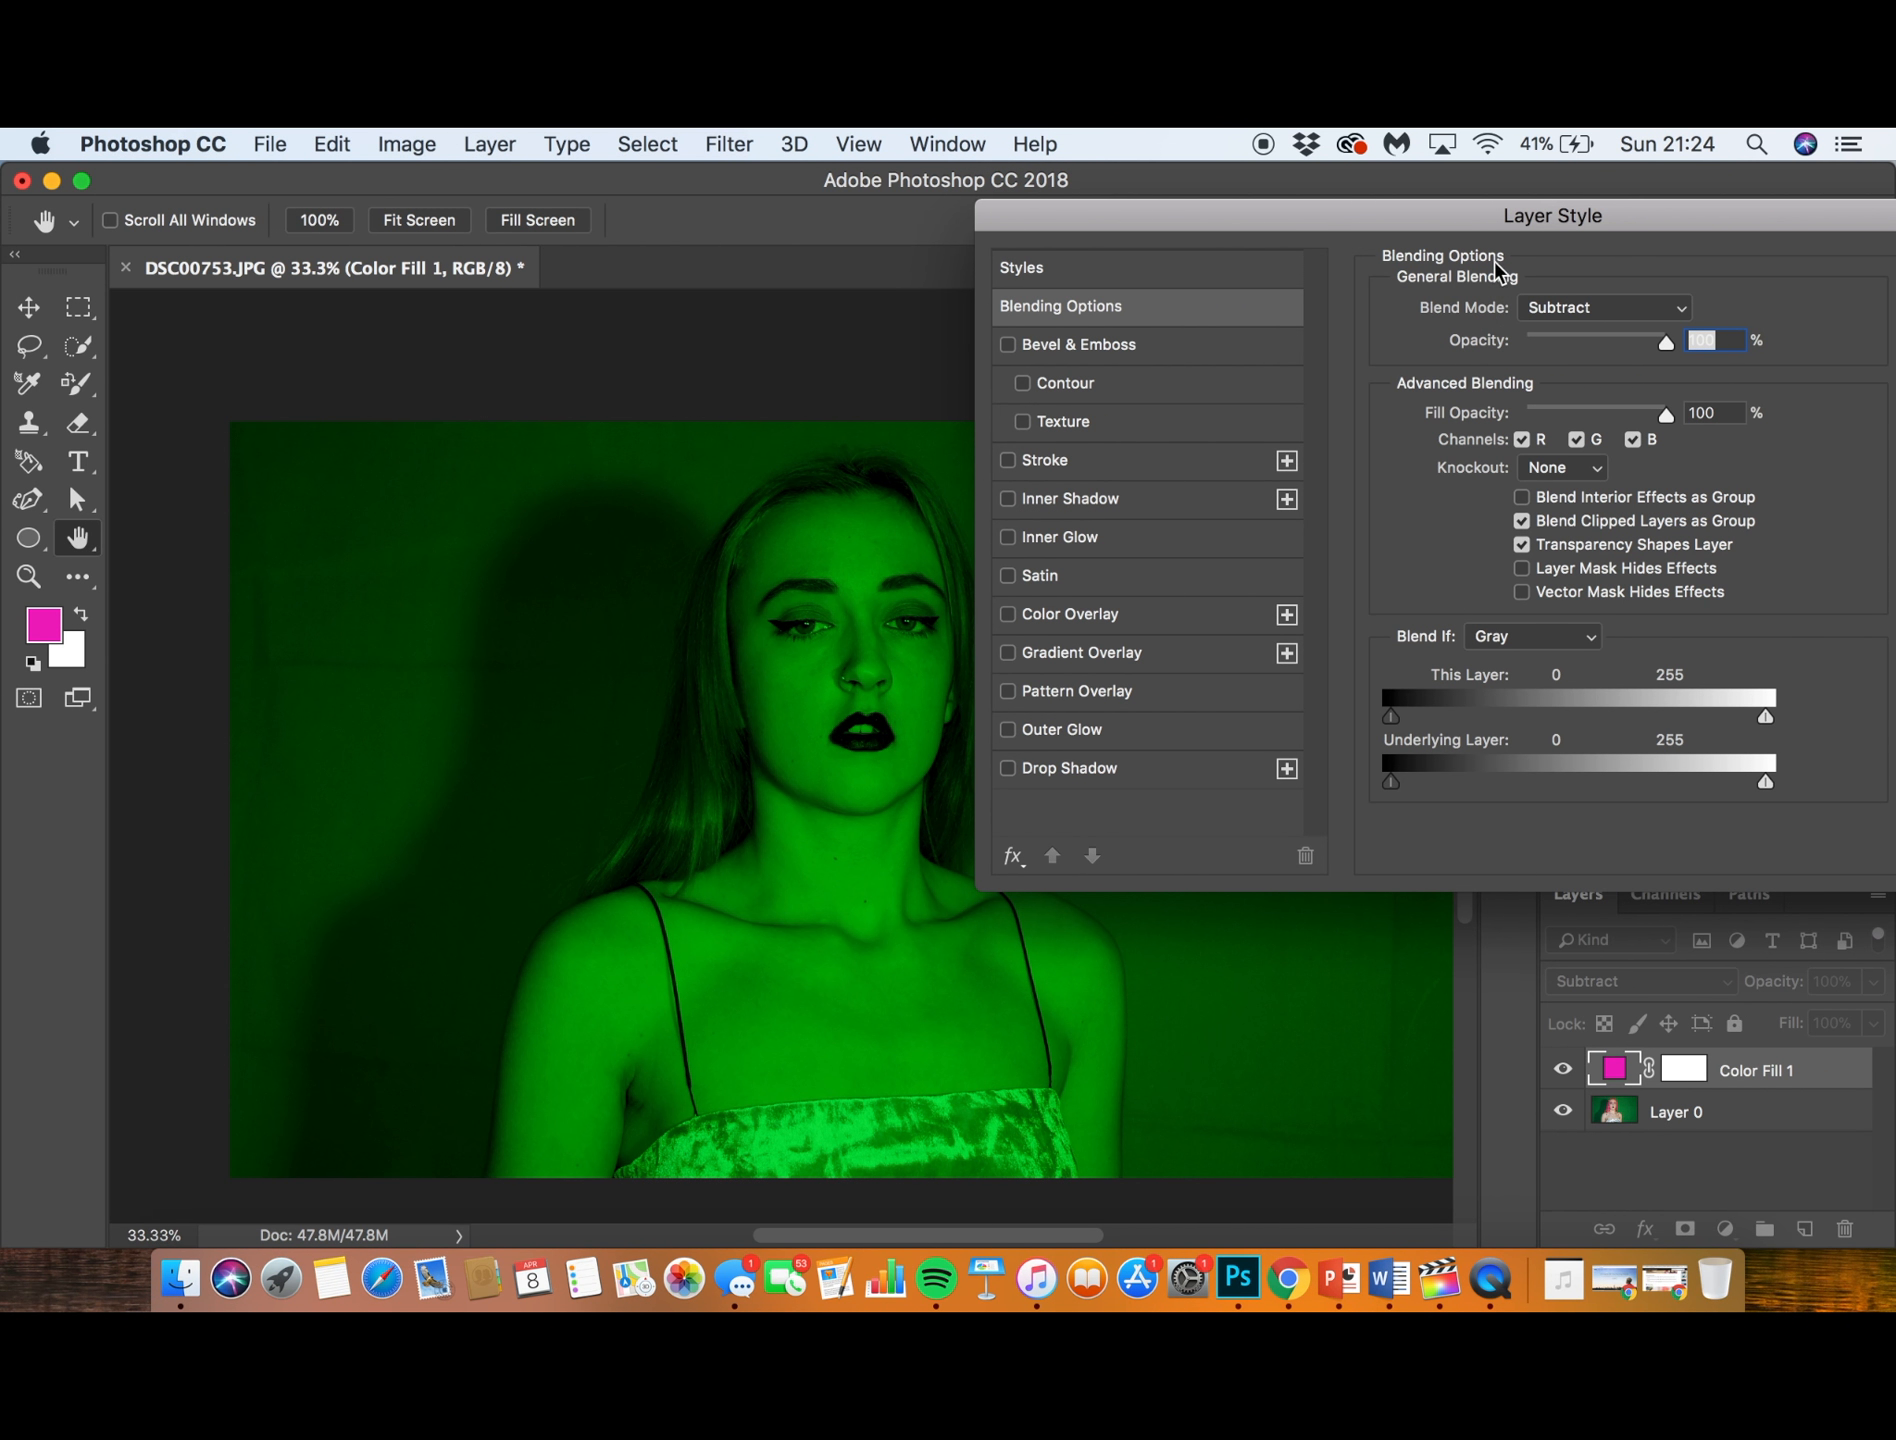
{"action": "left_click_drag", "start_coordinate": [1457, 232], "coordinate": [1527, 241]}
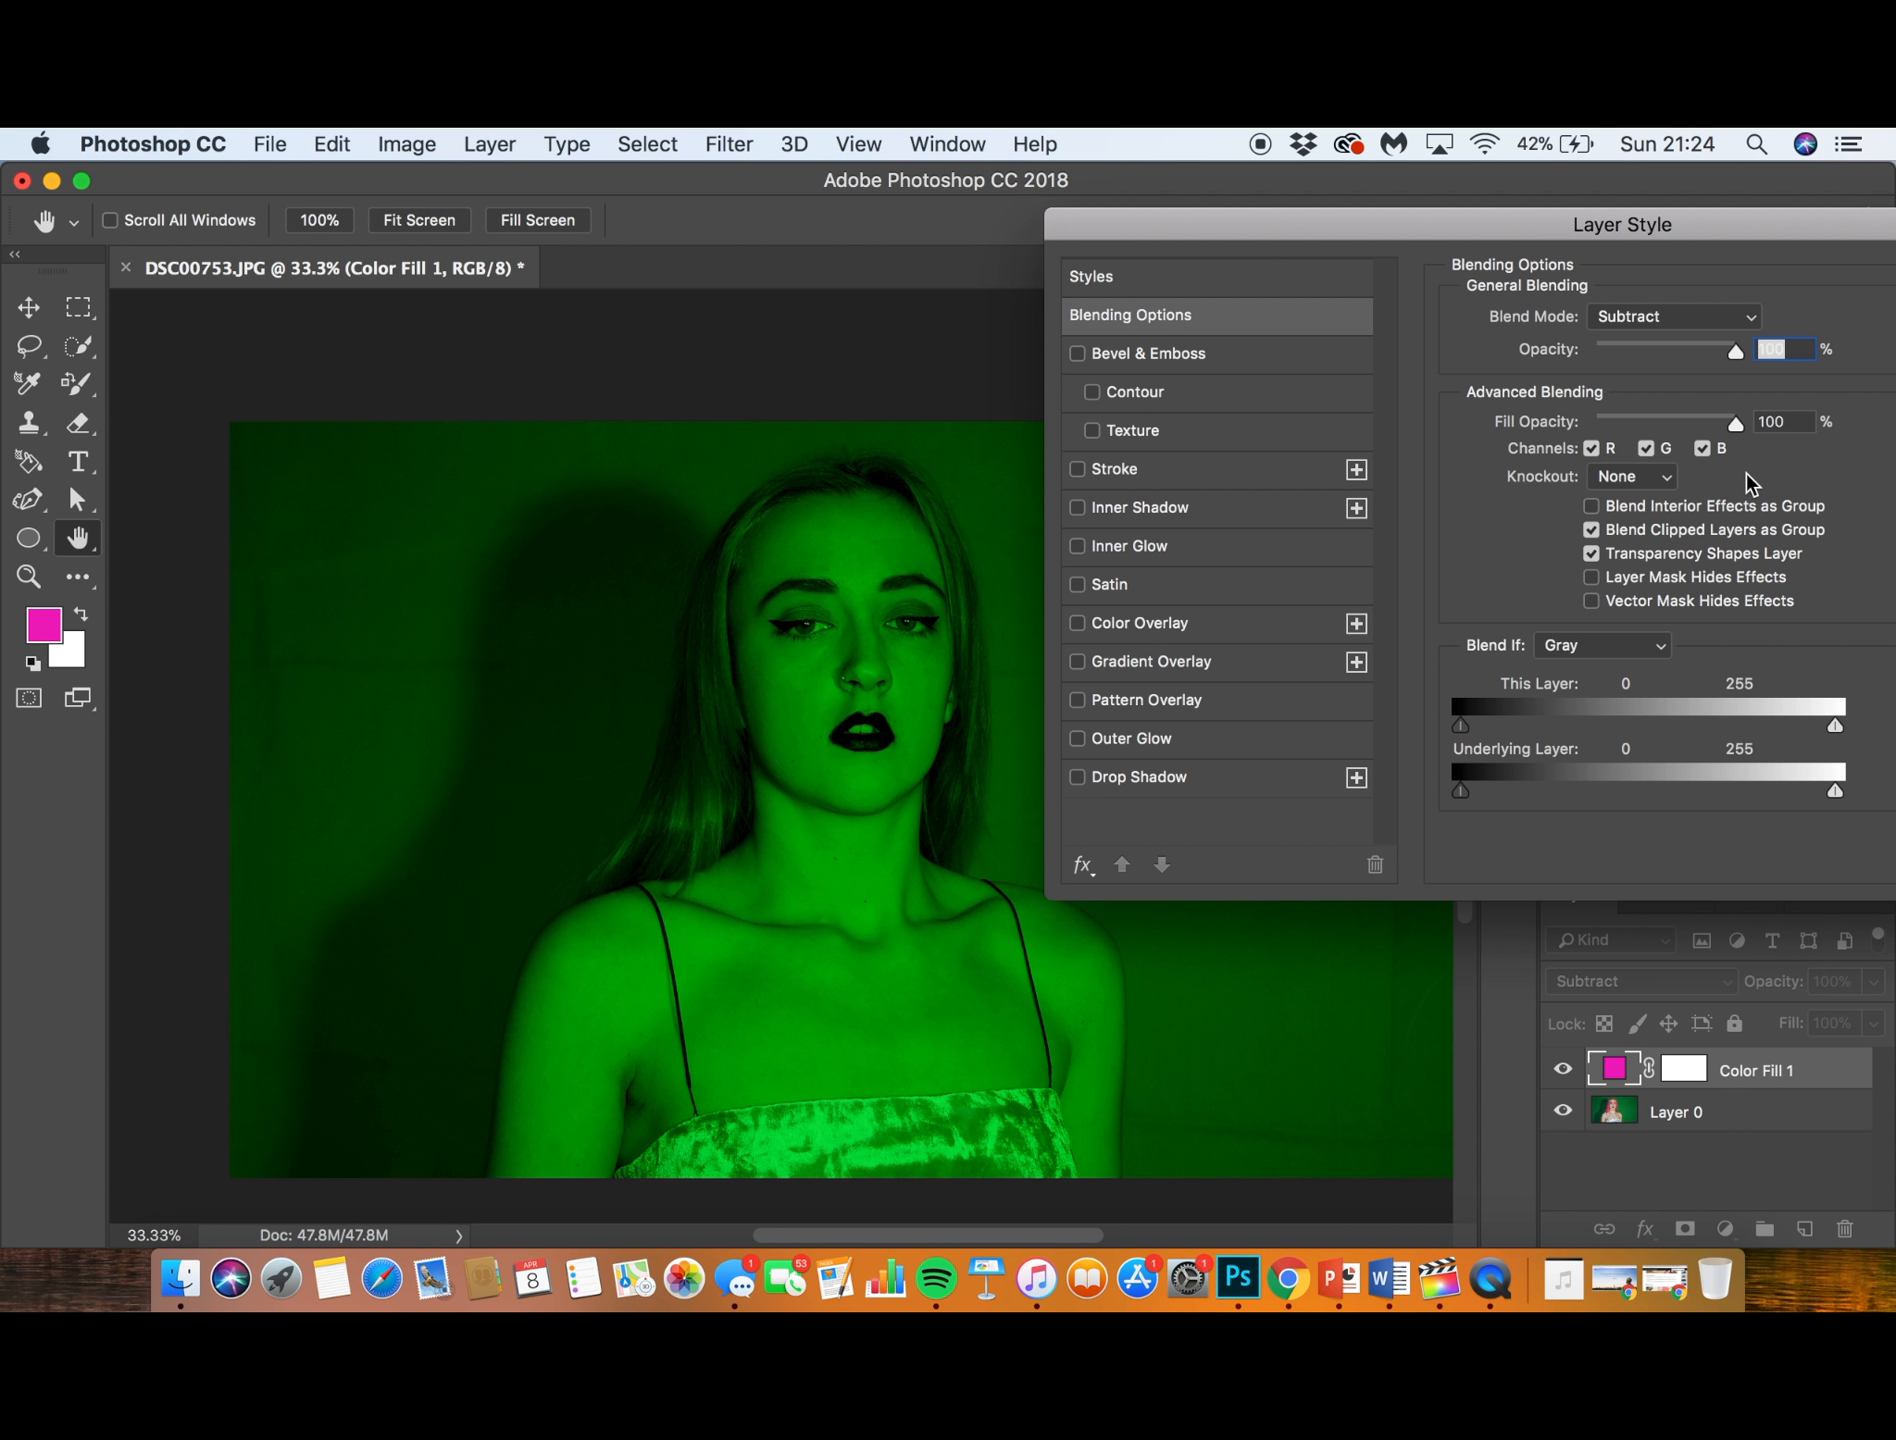
- Toggle the red channel of the Color Fill 1 layer off and on to compare its effect, ending with it enabled
{"action": "left_click", "coordinate": [1595, 449]}
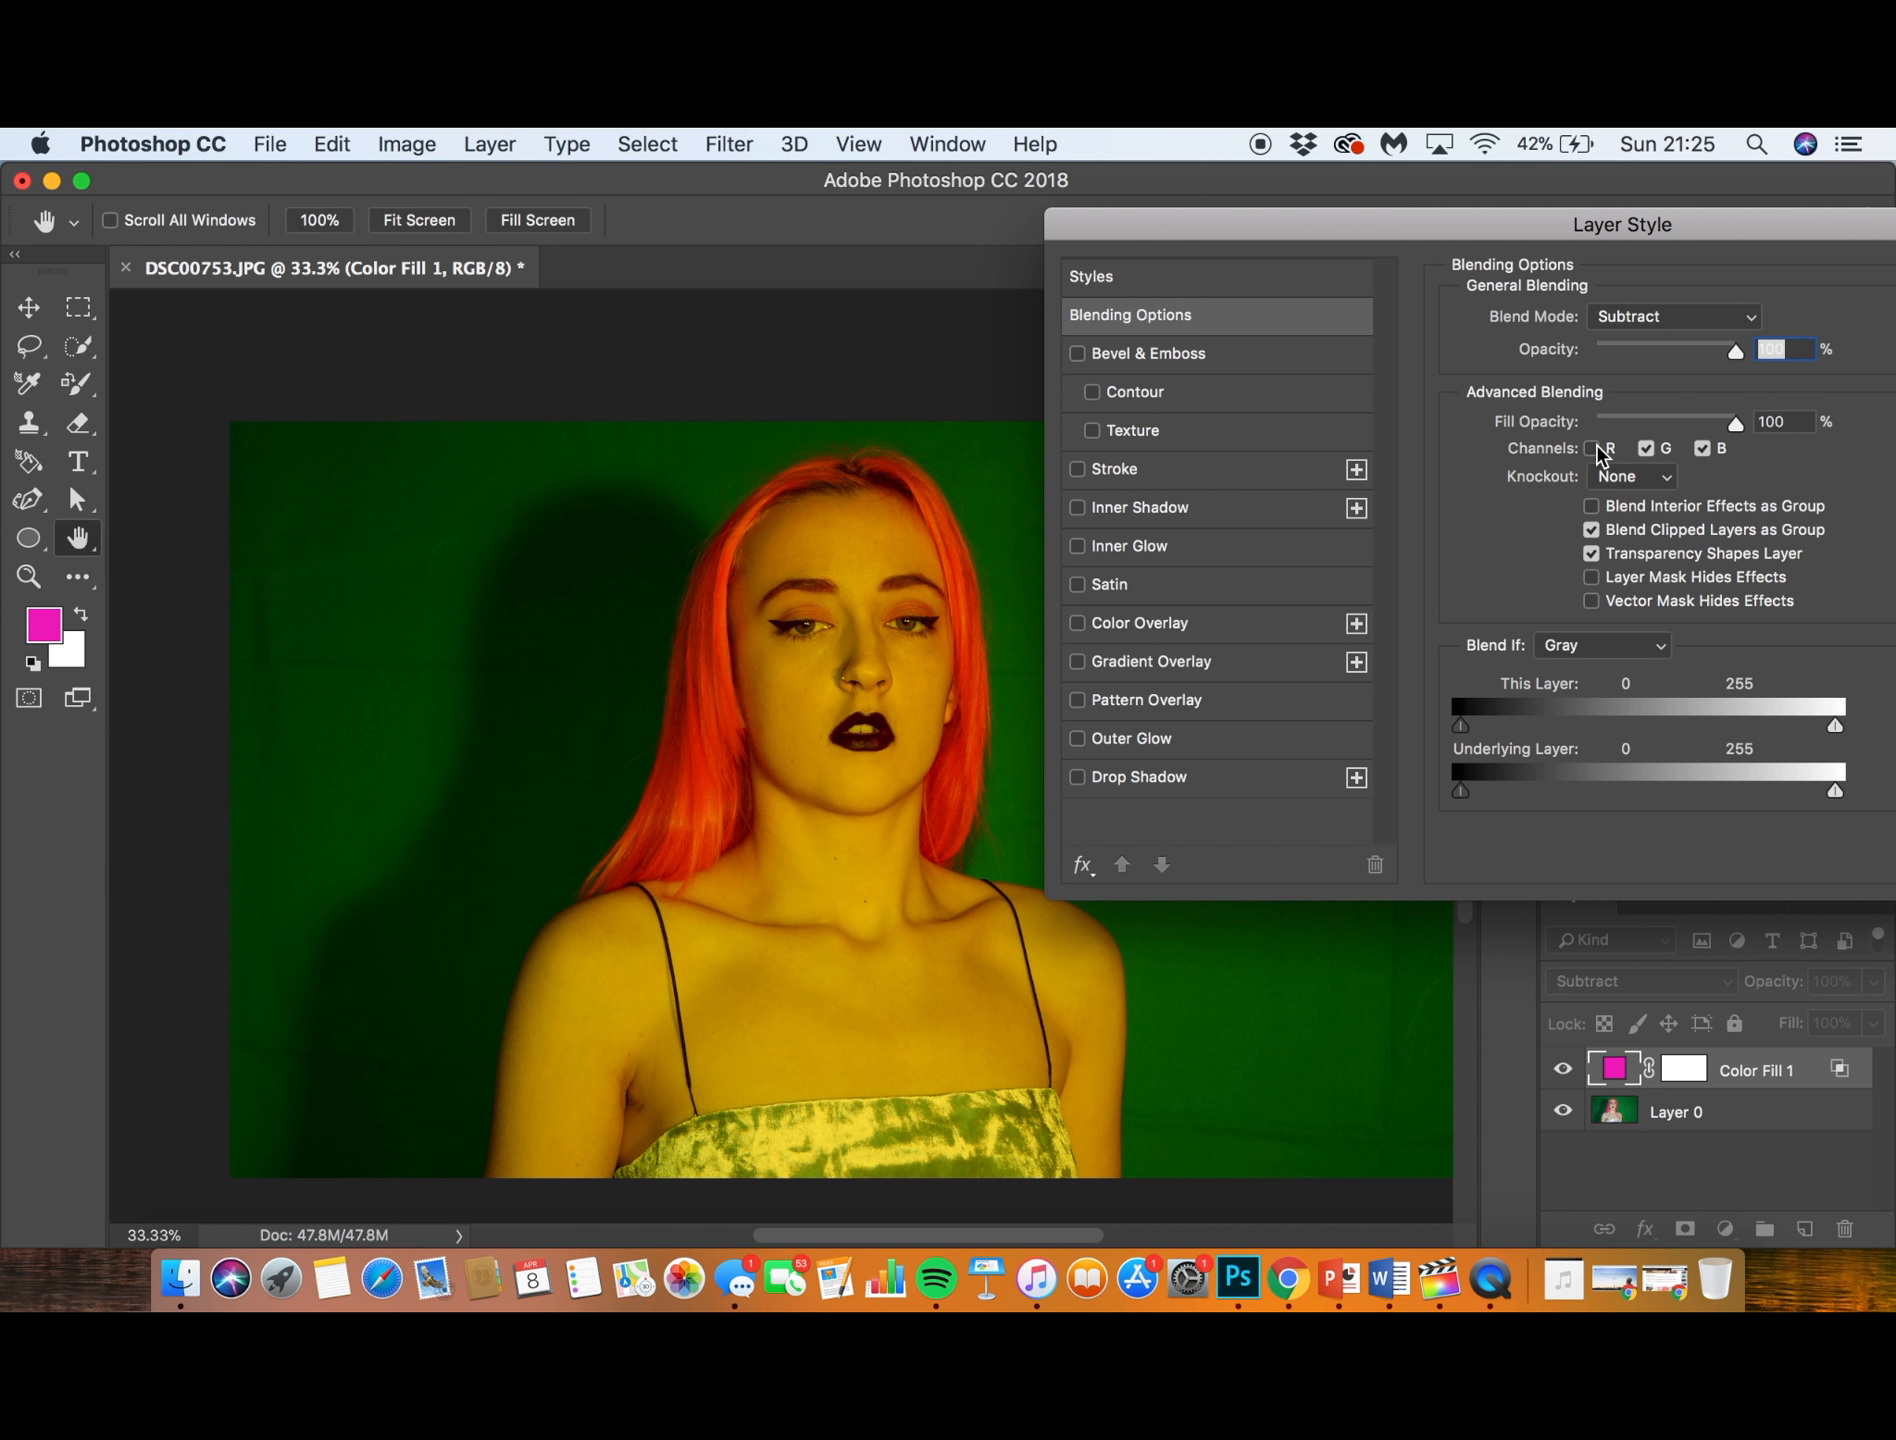
{"action": "left_click", "coordinate": [1597, 448]}
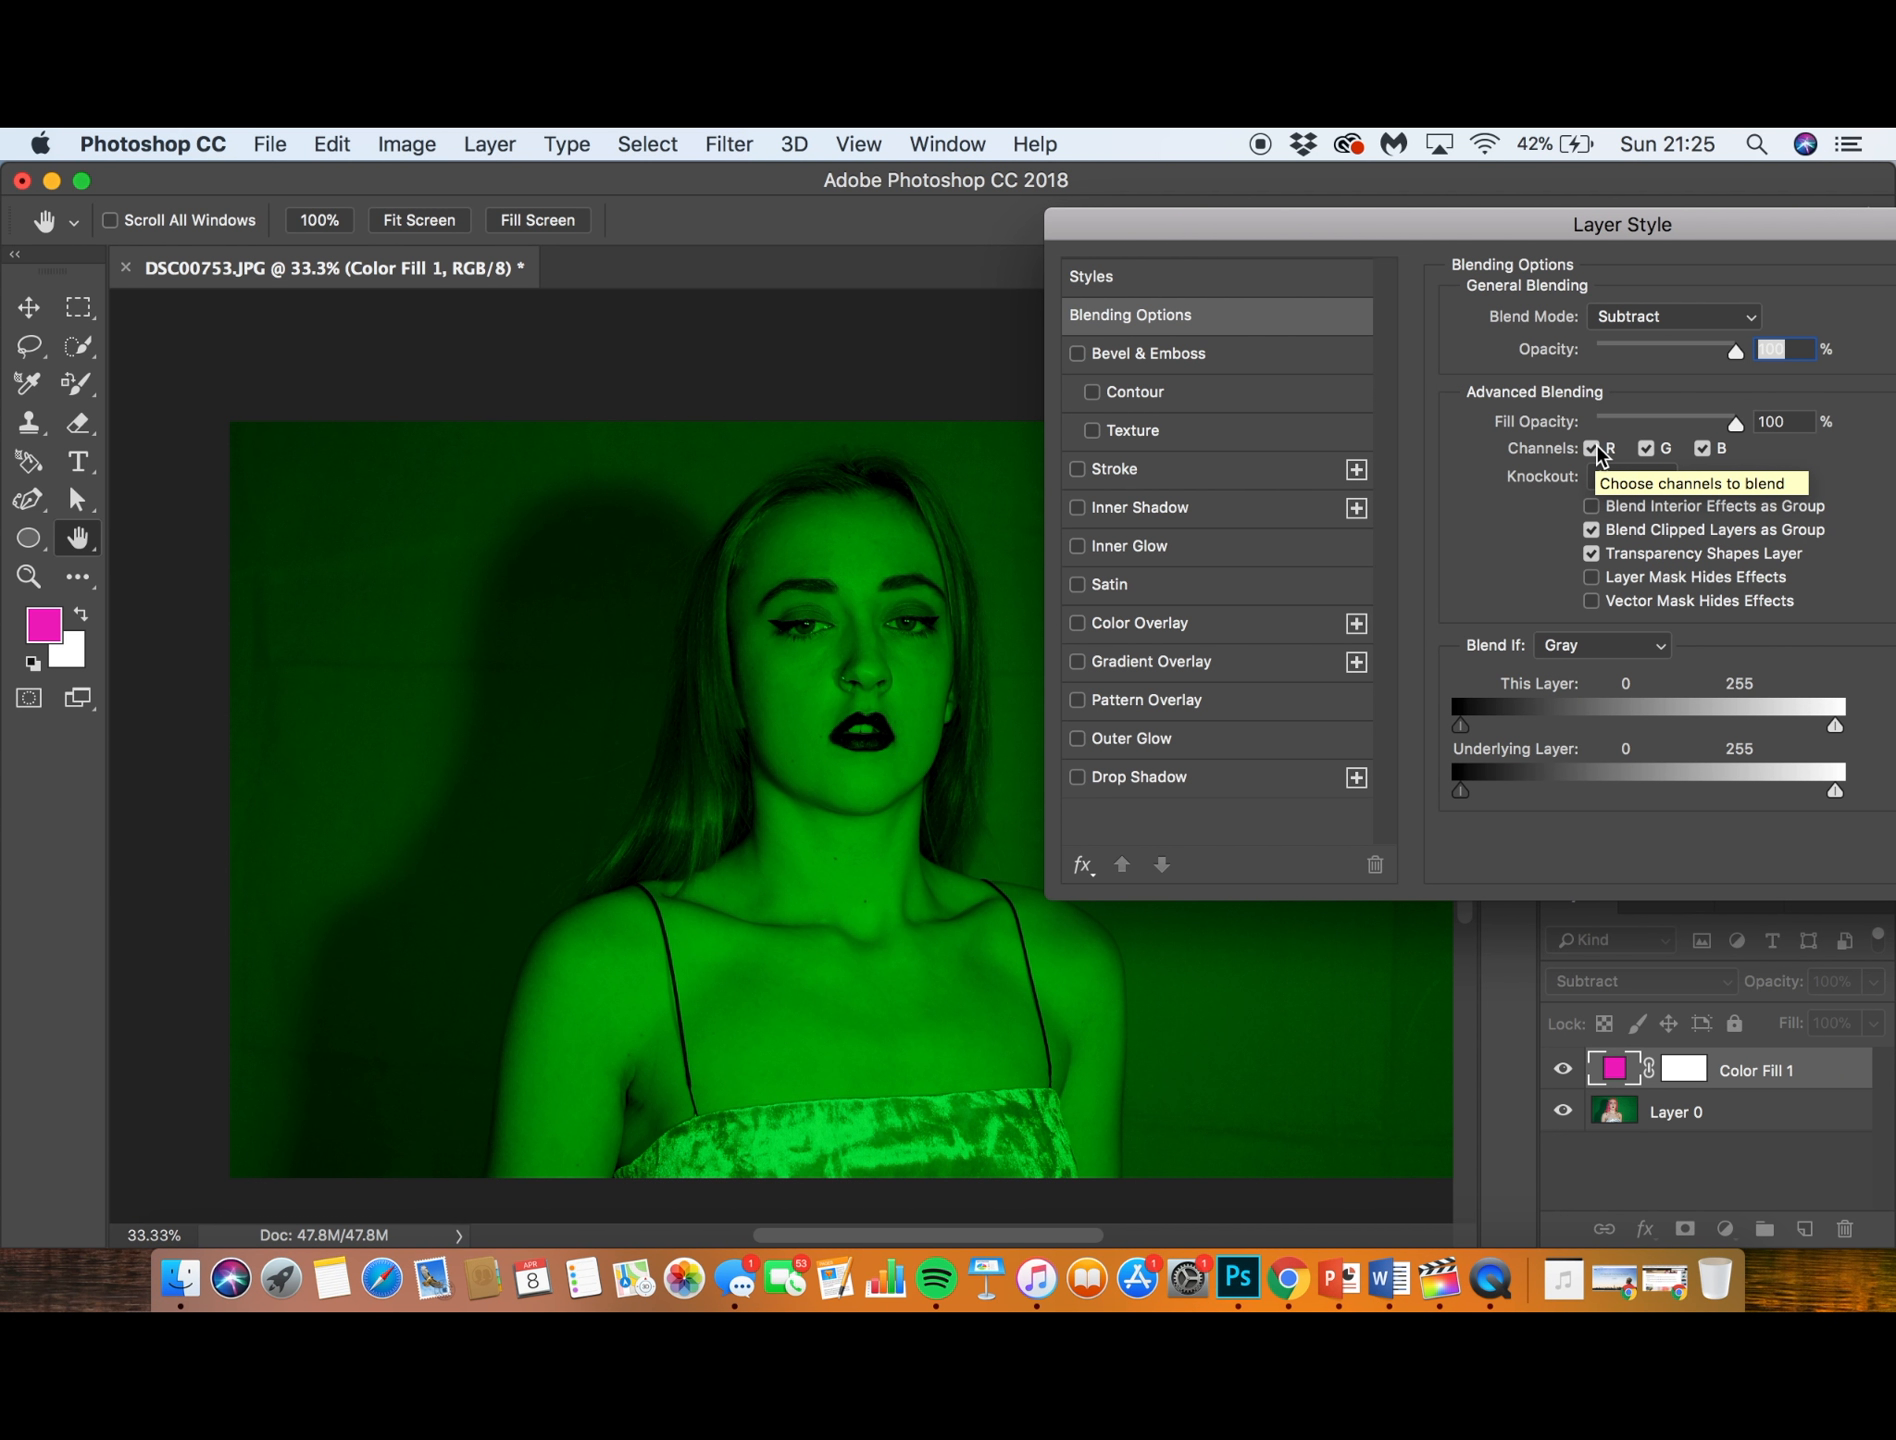
{"action": "left_click", "coordinate": [1597, 448]}
{"action": "left_click", "coordinate": [1597, 448]}
{"action": "left_click", "coordinate": [1597, 448]}
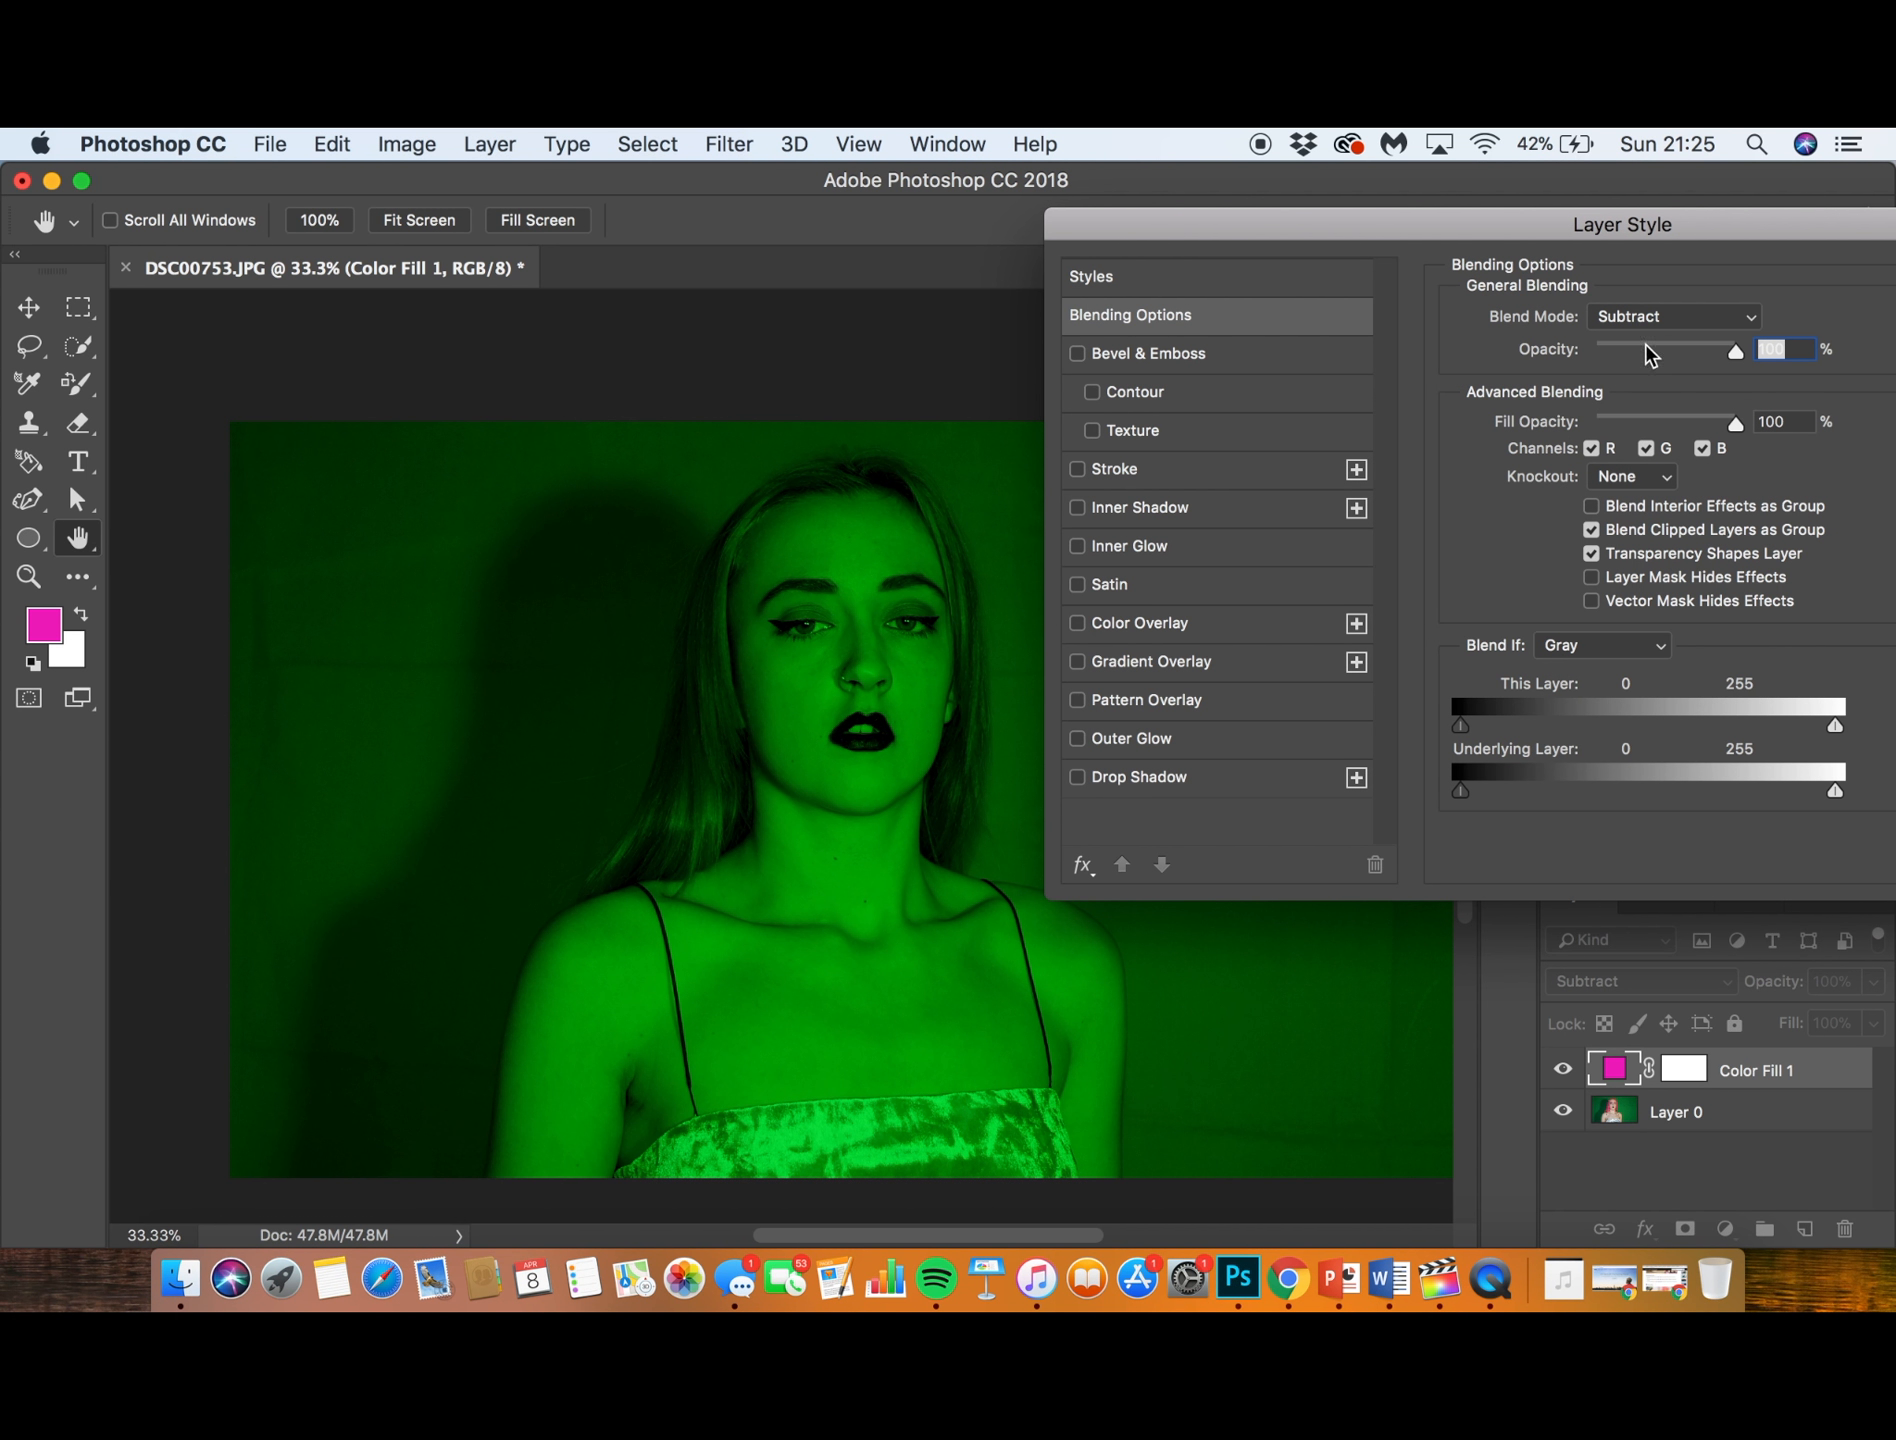
- Set the magenta fill layer back to Normal blend mode, accept the layer style and delete the Color Fill 1 layer
{"action": "left_click", "coordinate": [1655, 318]}
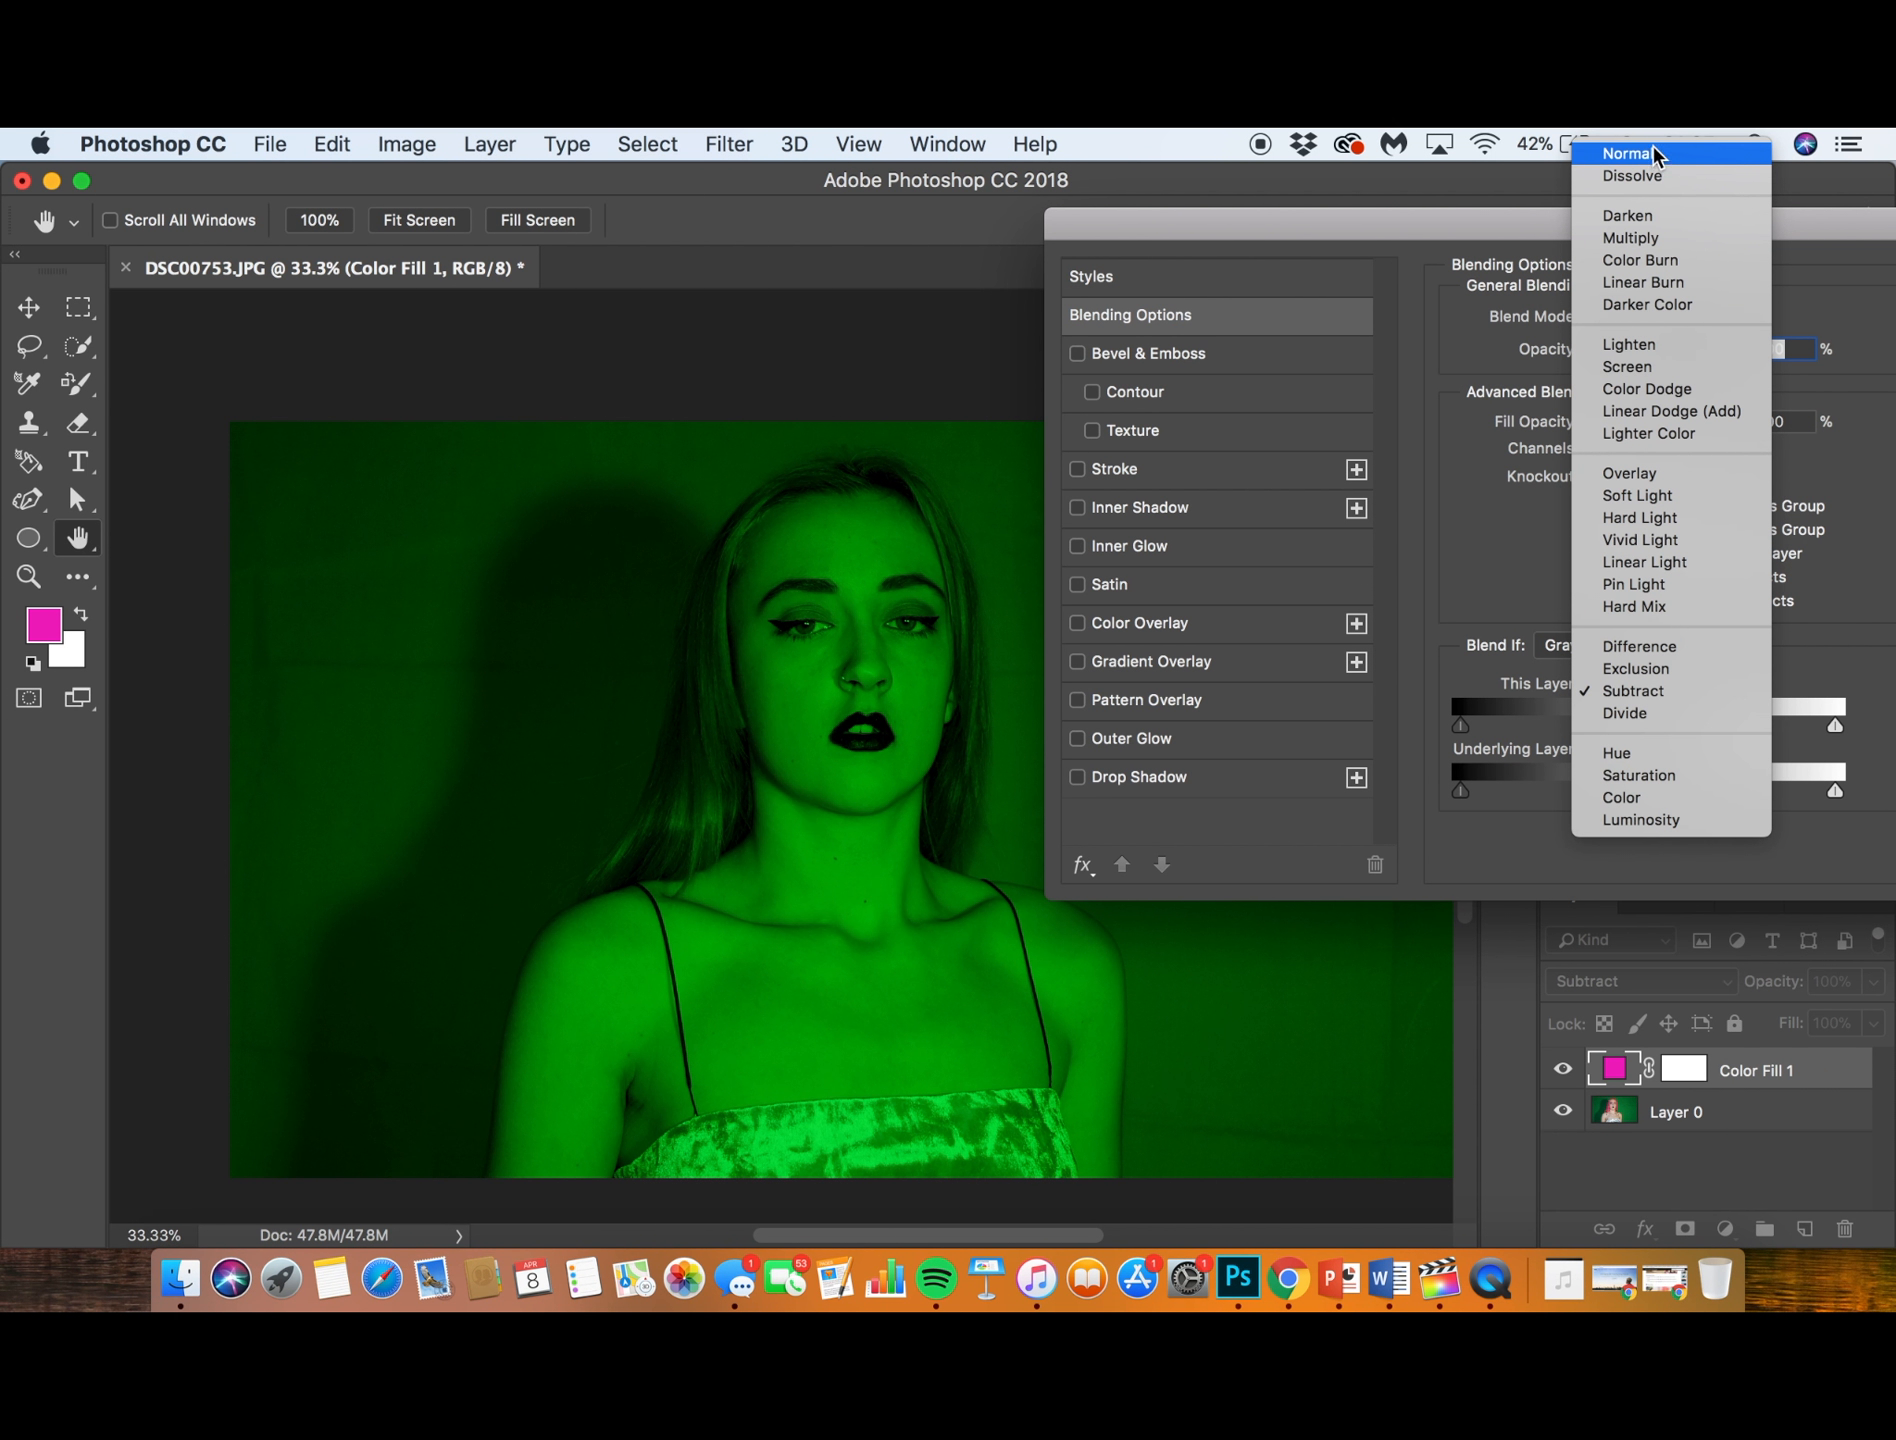
{"action": "left_click", "coordinate": [1640, 150]}
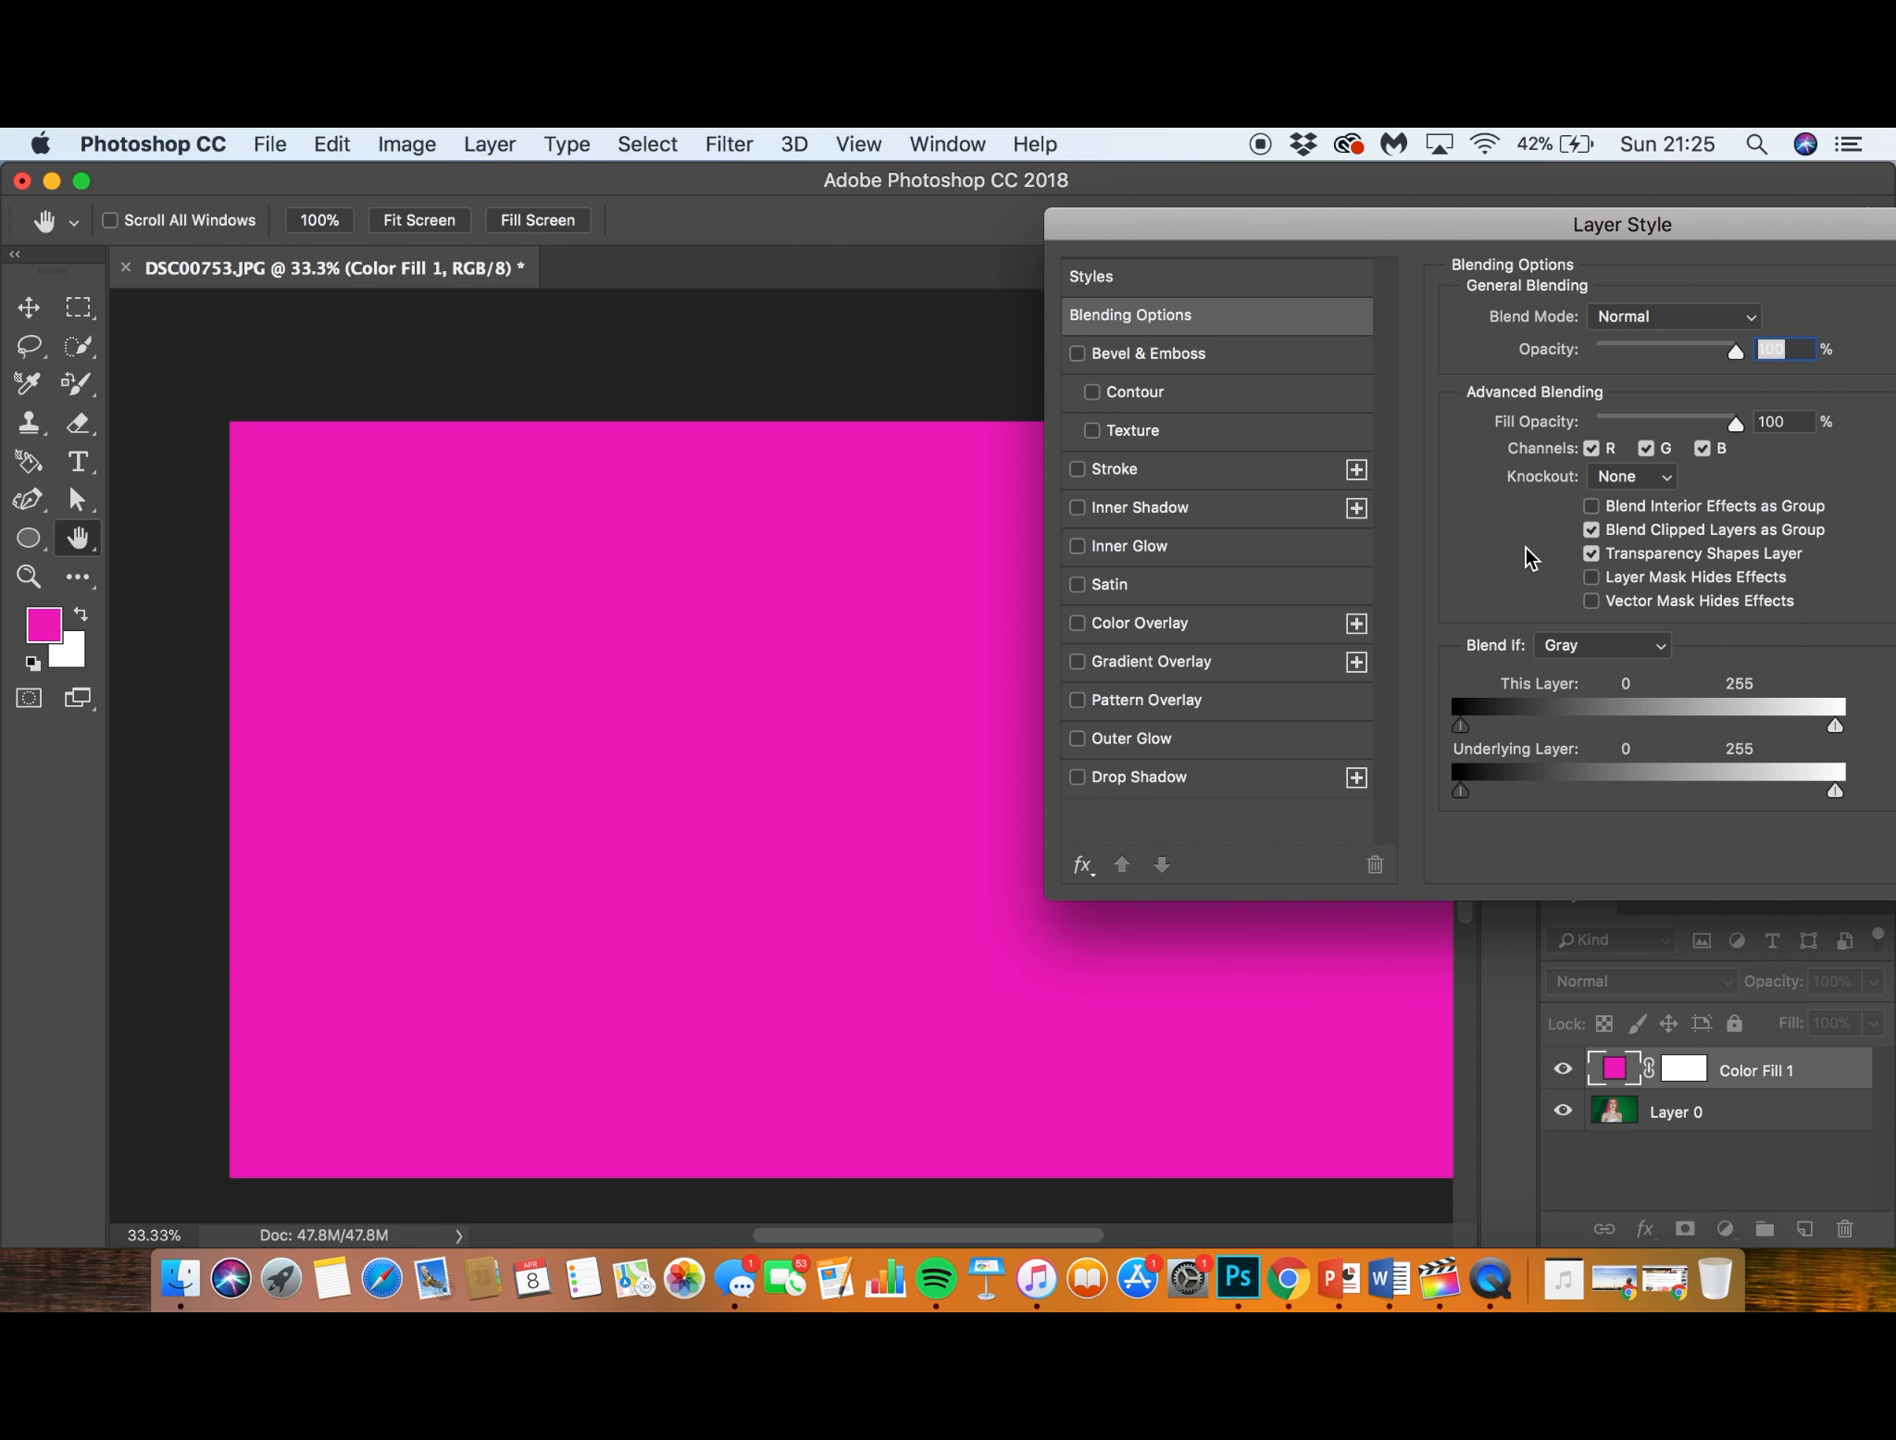
{"action": "left_click_drag", "start_coordinate": [1642, 232], "coordinate": [1326, 310]}
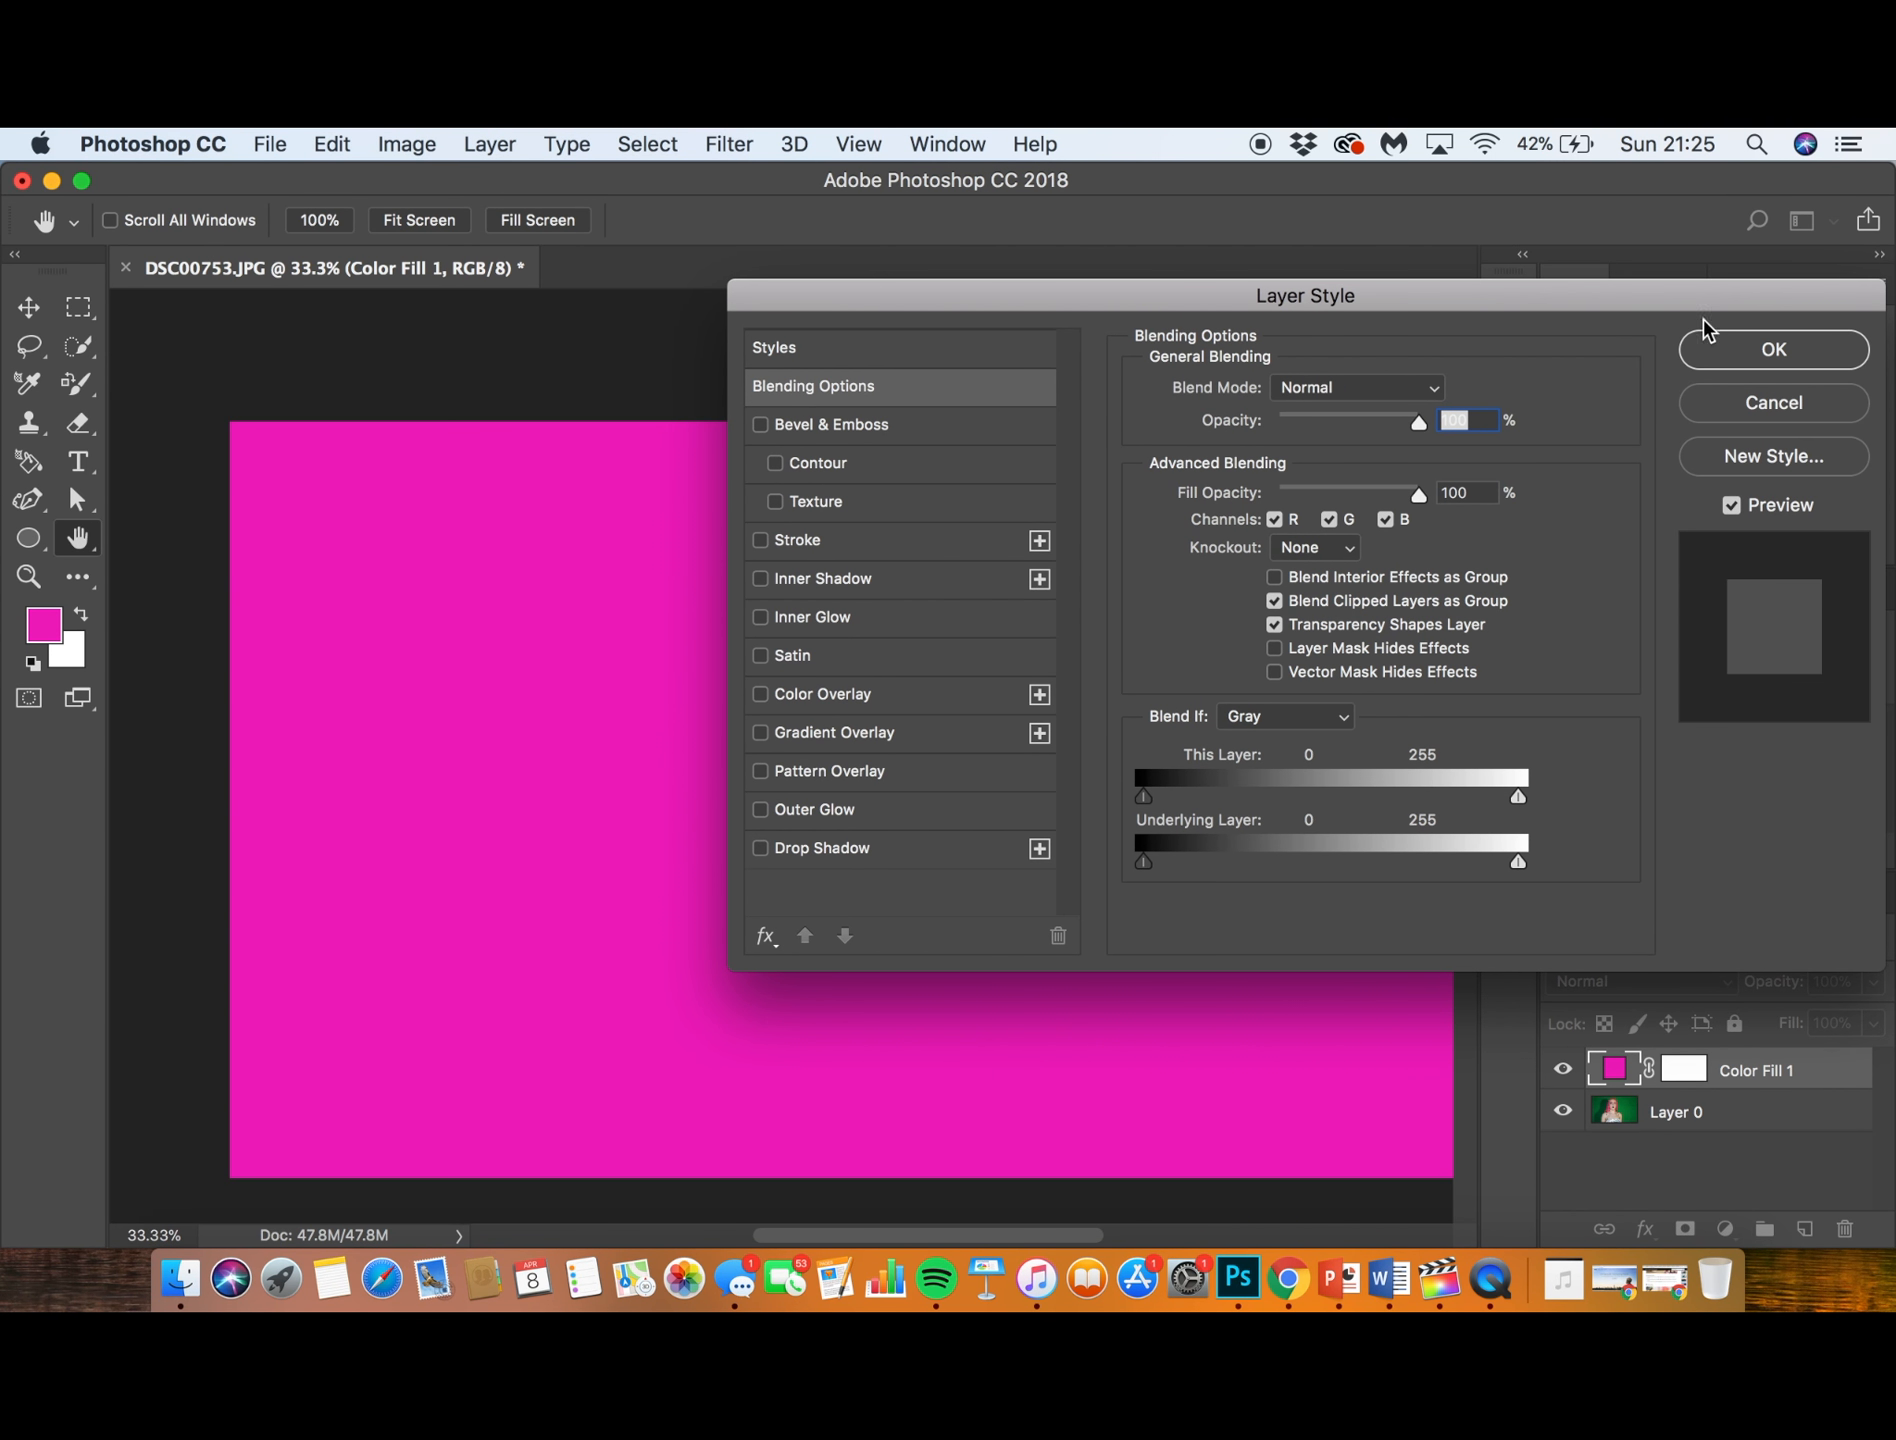
{"action": "left_click", "coordinate": [1733, 362]}
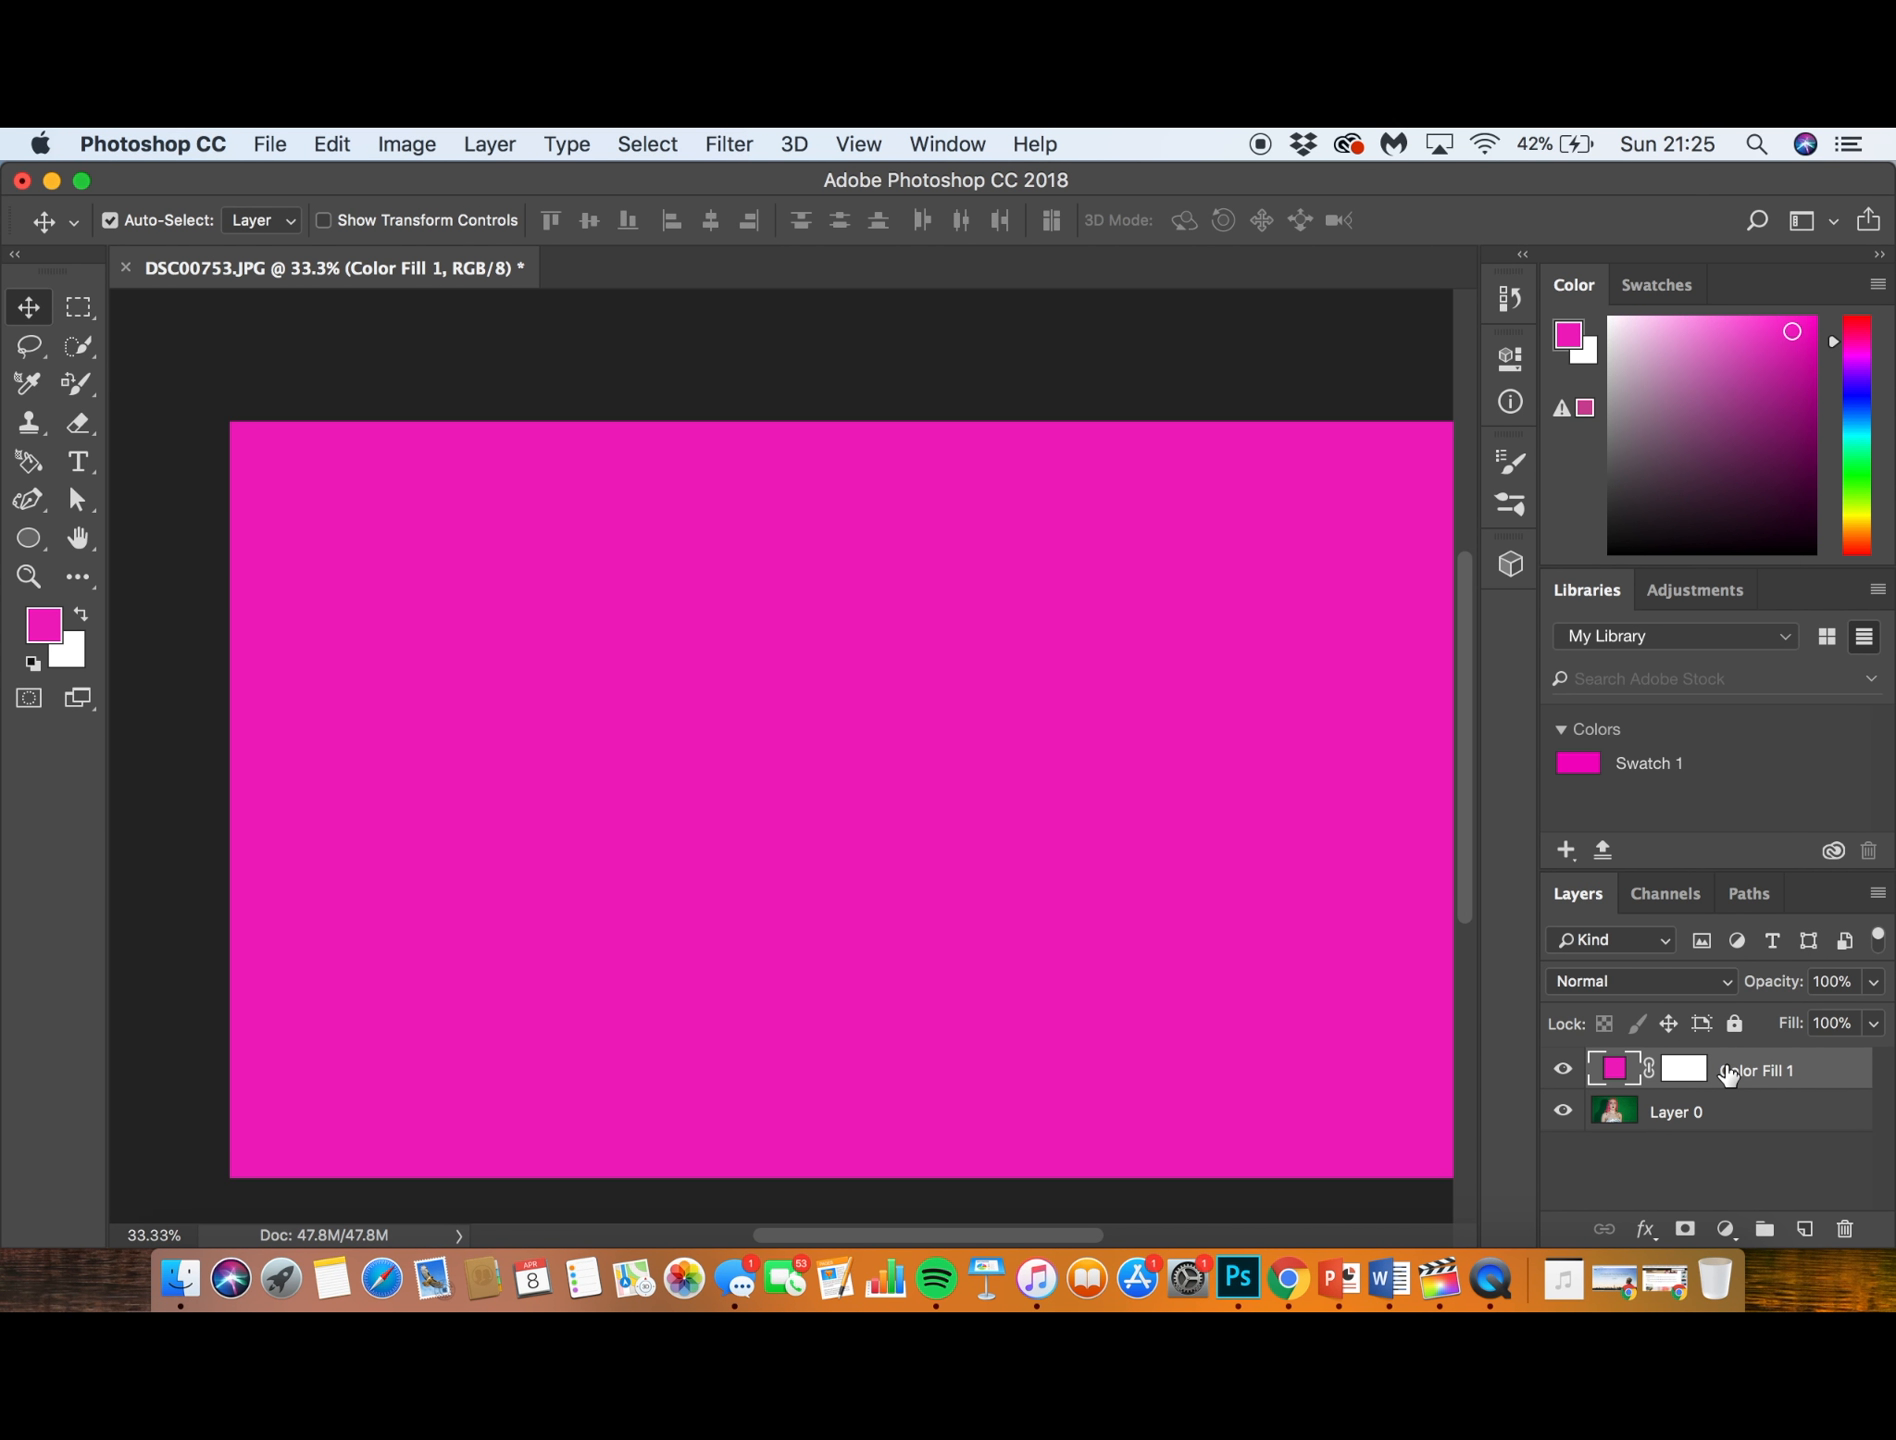
{"action": "key", "text": "Delete"}
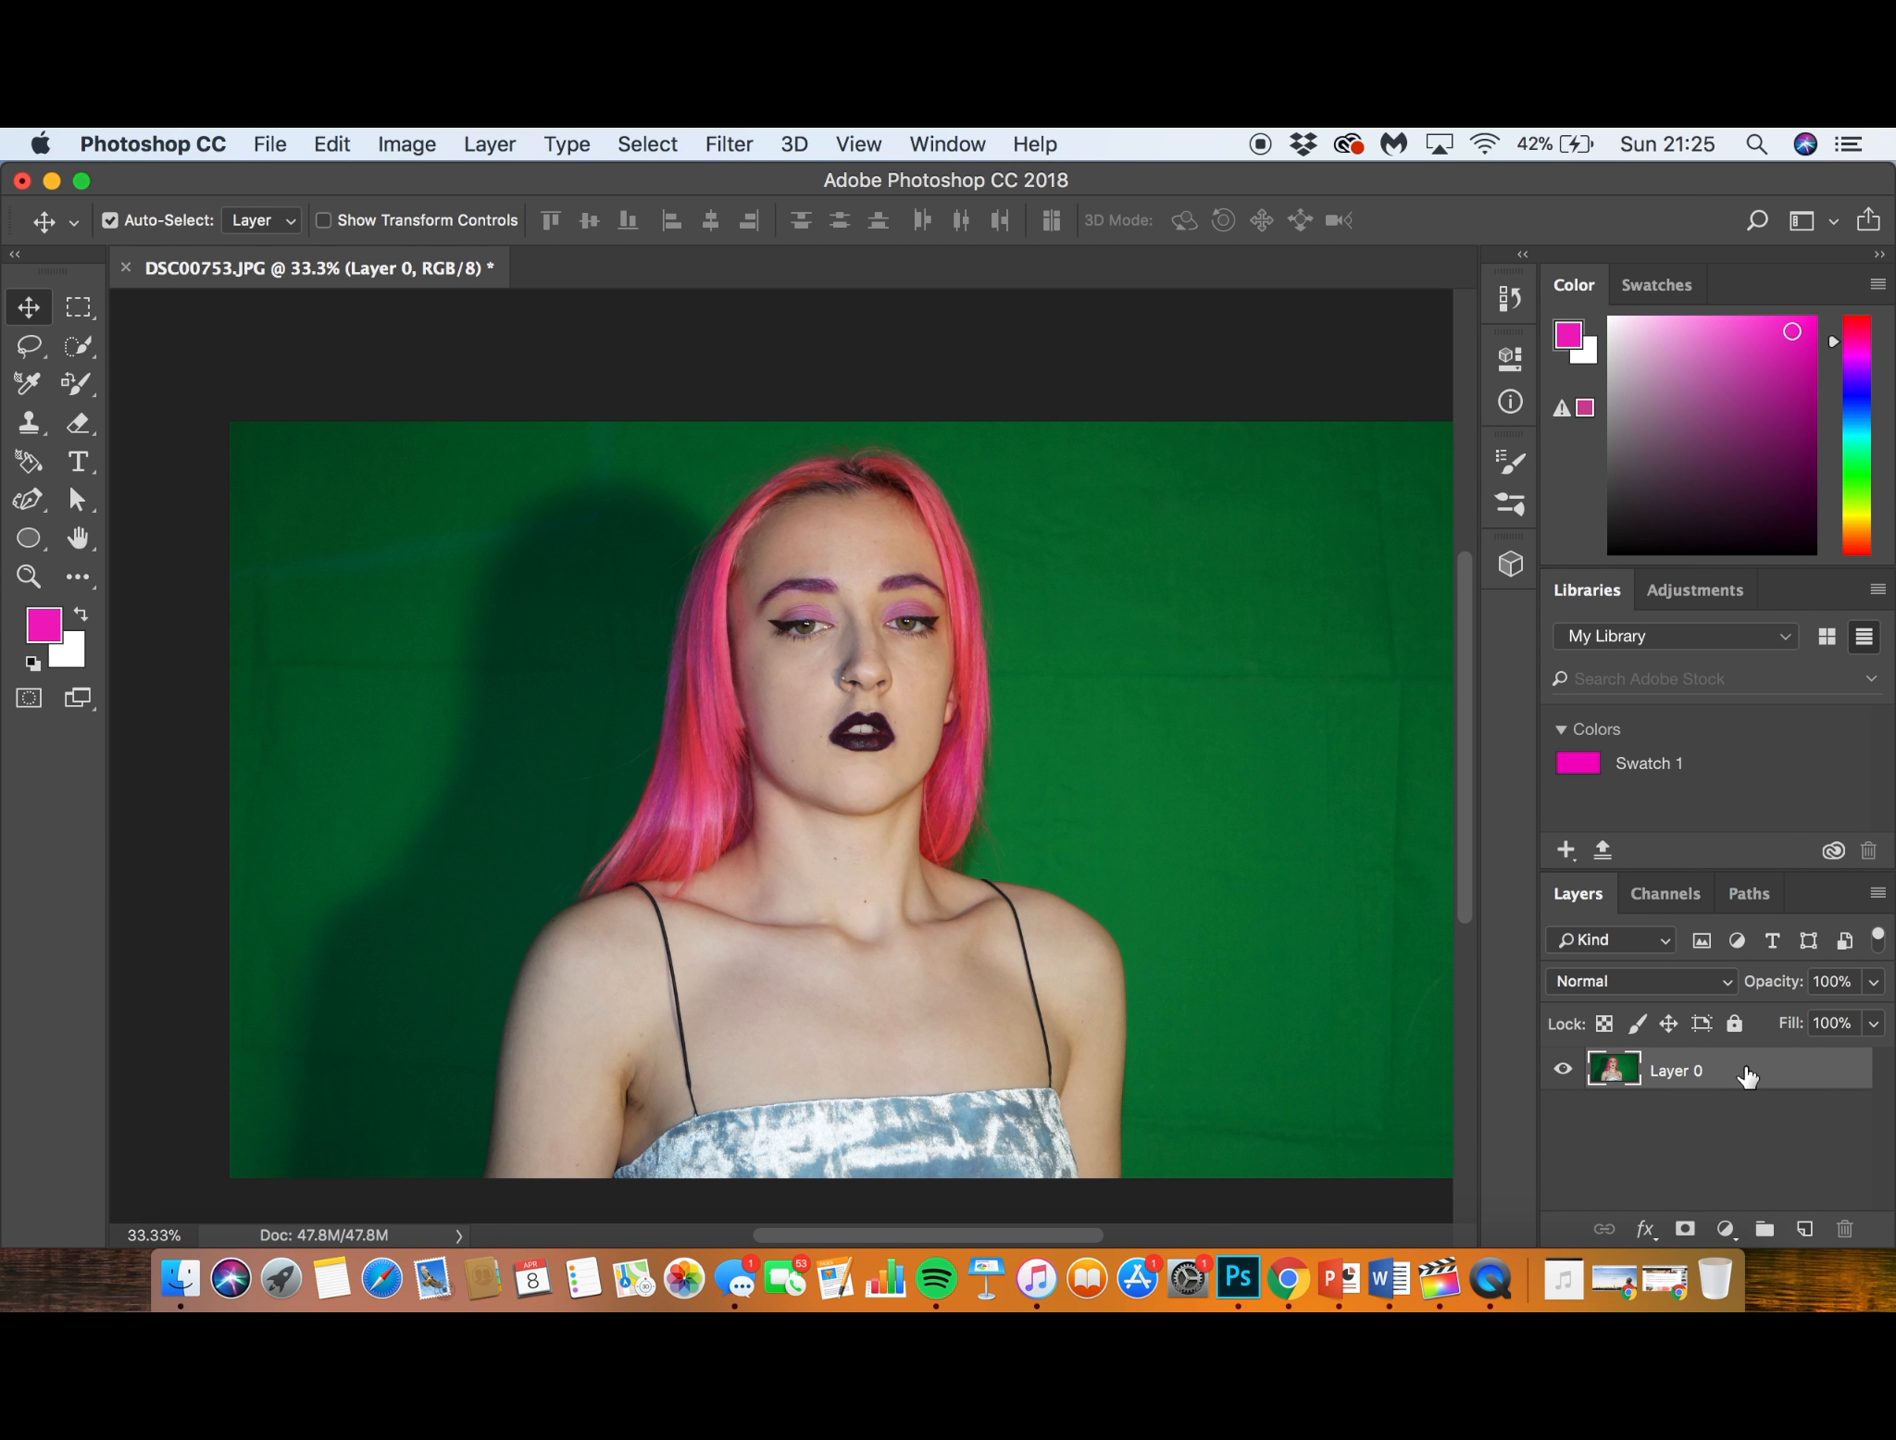
- Open the layer style settings of Layer 0 and toggle its red channel off and on over the portrait, ending with it enabled
{"action": "double_click", "coordinate": [1750, 1077]}
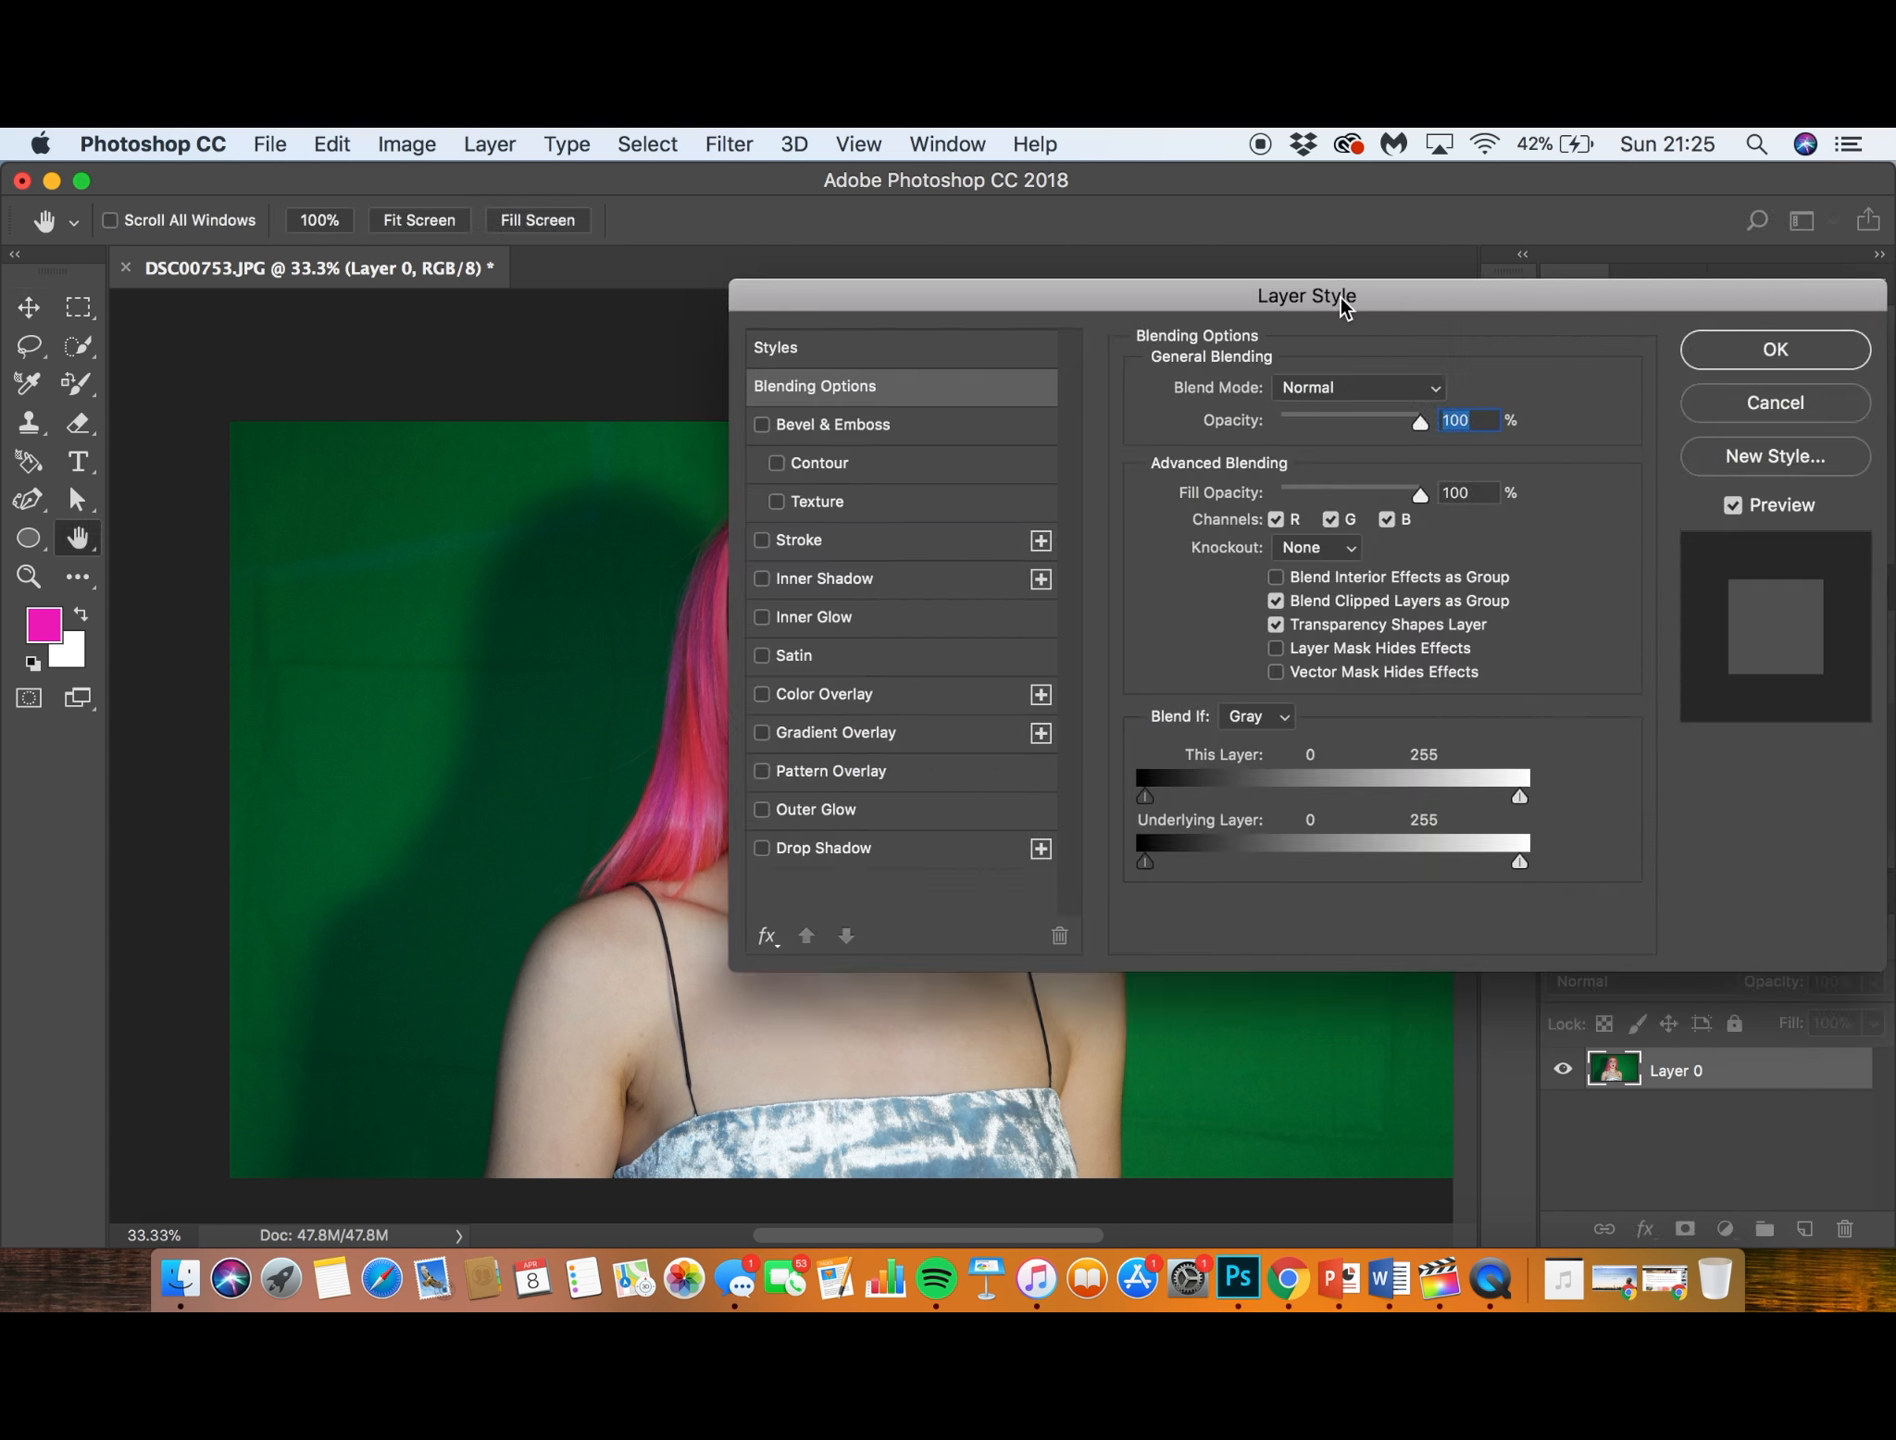
{"action": "left_click_drag", "start_coordinate": [1332, 296], "coordinate": [1590, 302]}
{"action": "left_click", "coordinate": [1531, 526]}
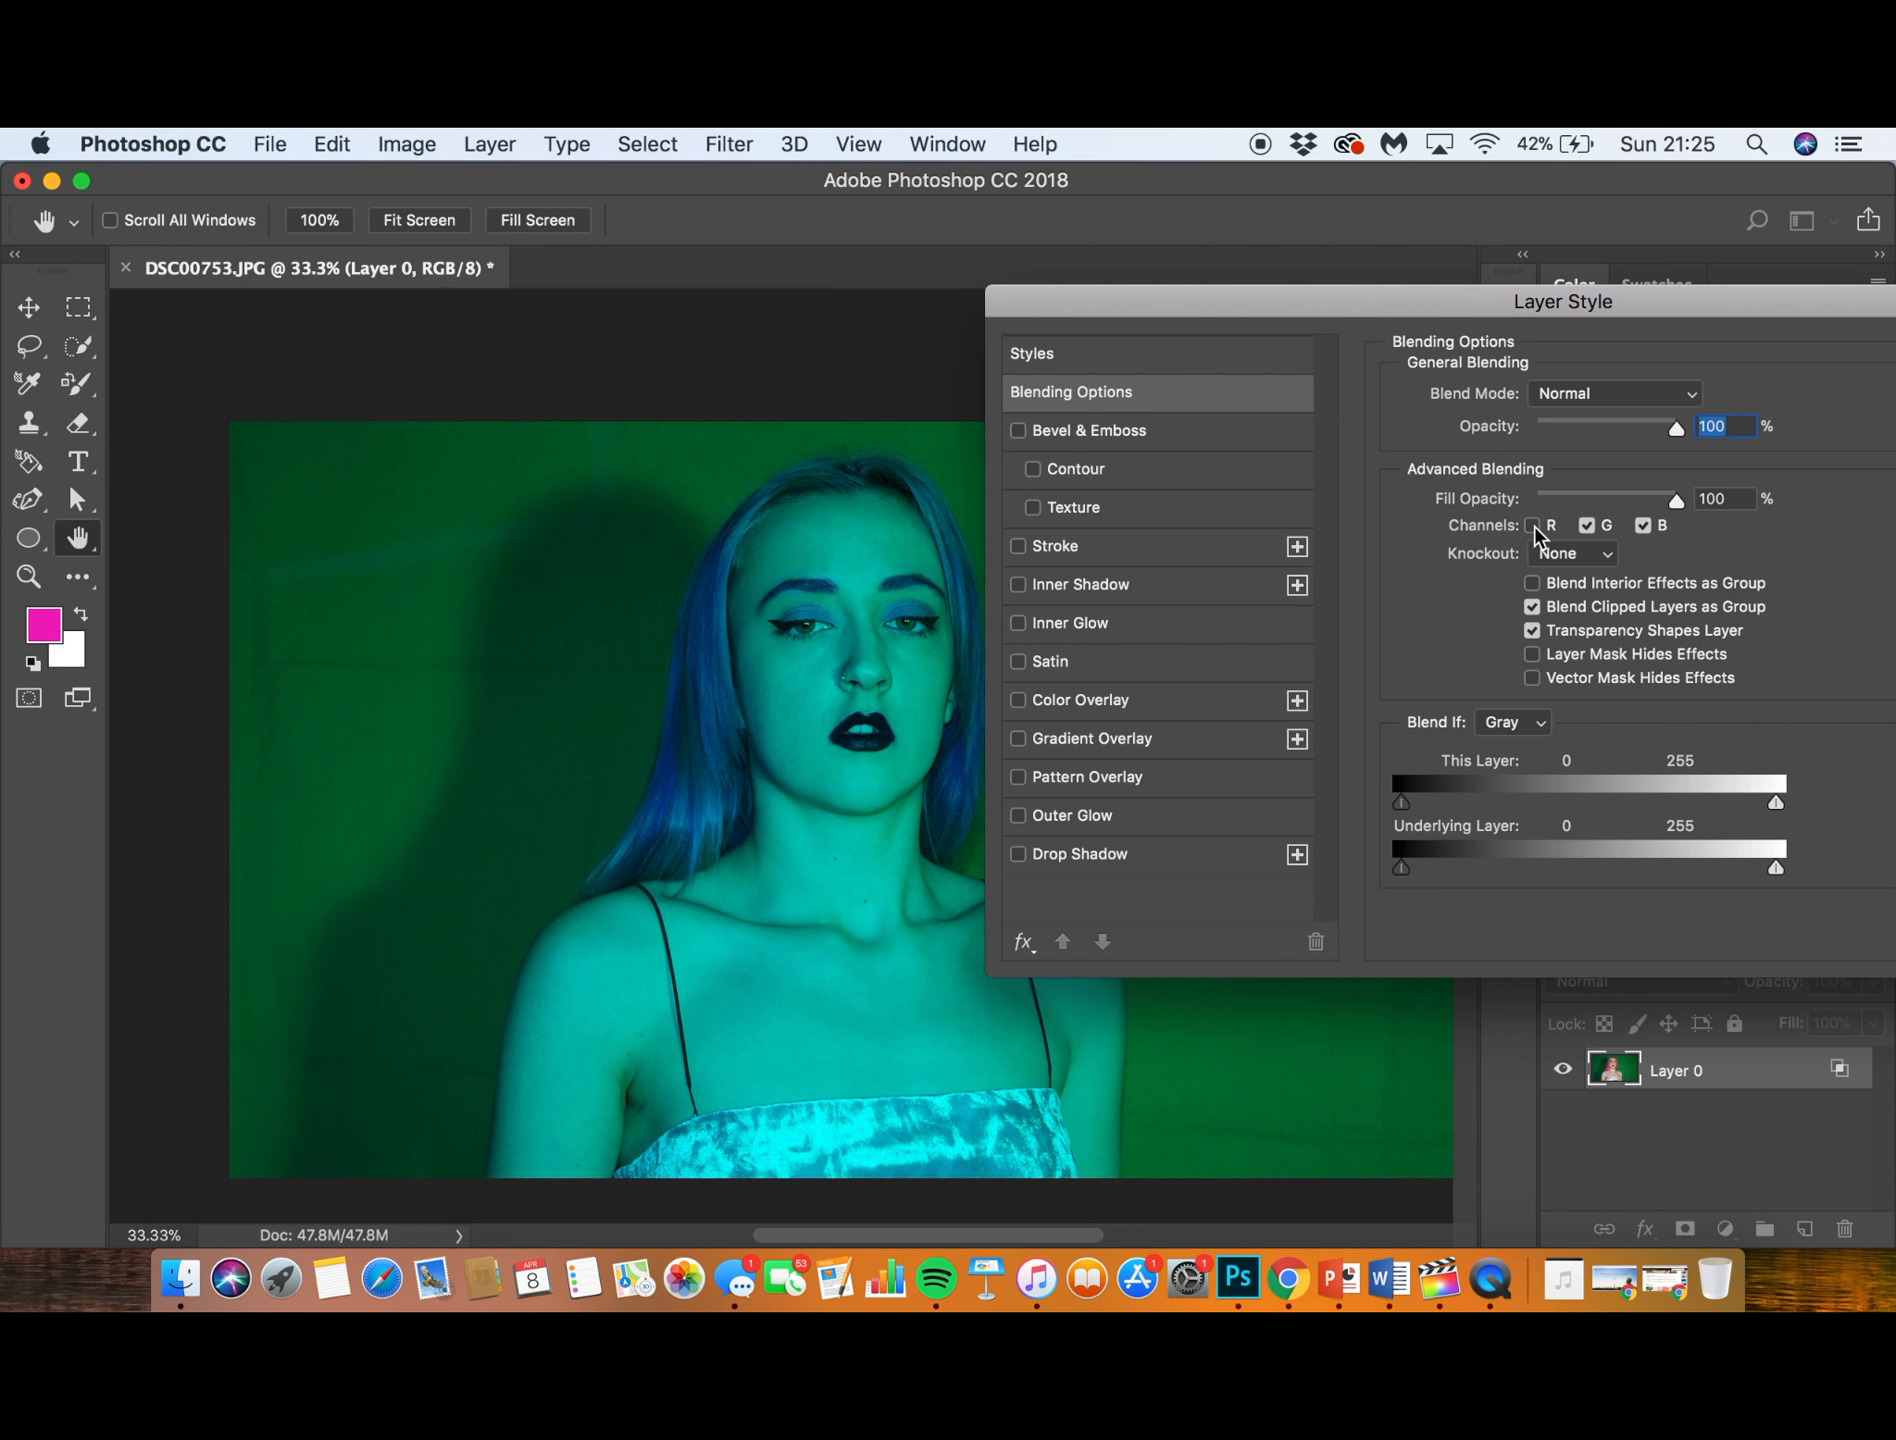
{"action": "left_click", "coordinate": [1533, 526]}
{"action": "left_click", "coordinate": [1533, 526]}
{"action": "left_click", "coordinate": [1533, 527]}
- Toggle Layer 0's green and blue channels off and back on in turn, and accept the layer style
{"action": "left_click", "coordinate": [1588, 527]}
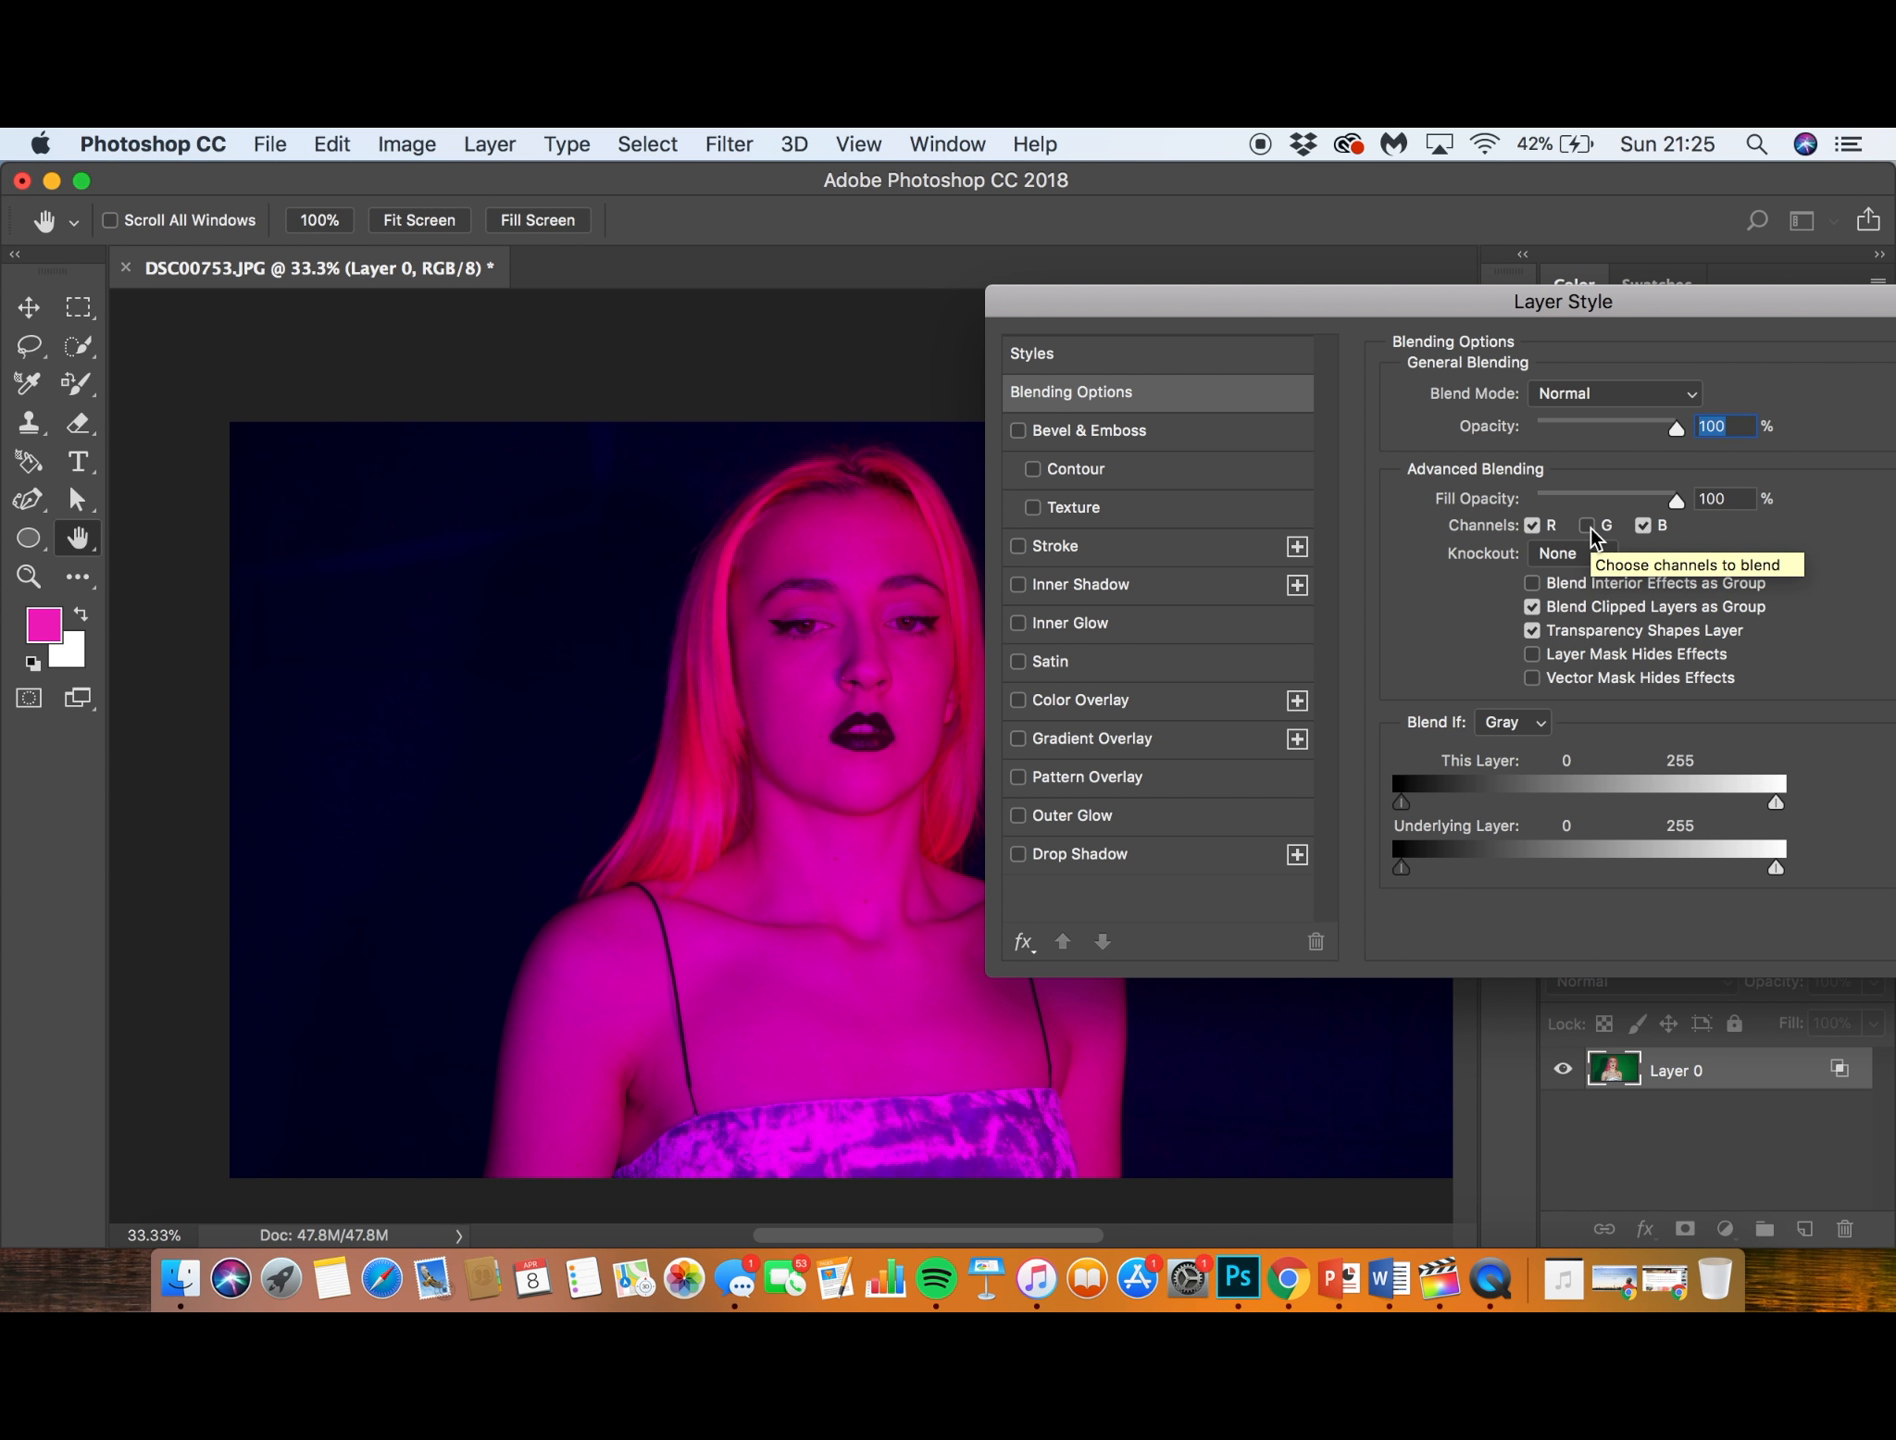
{"action": "left_click", "coordinate": [1588, 527]}
{"action": "left_click", "coordinate": [1643, 527]}
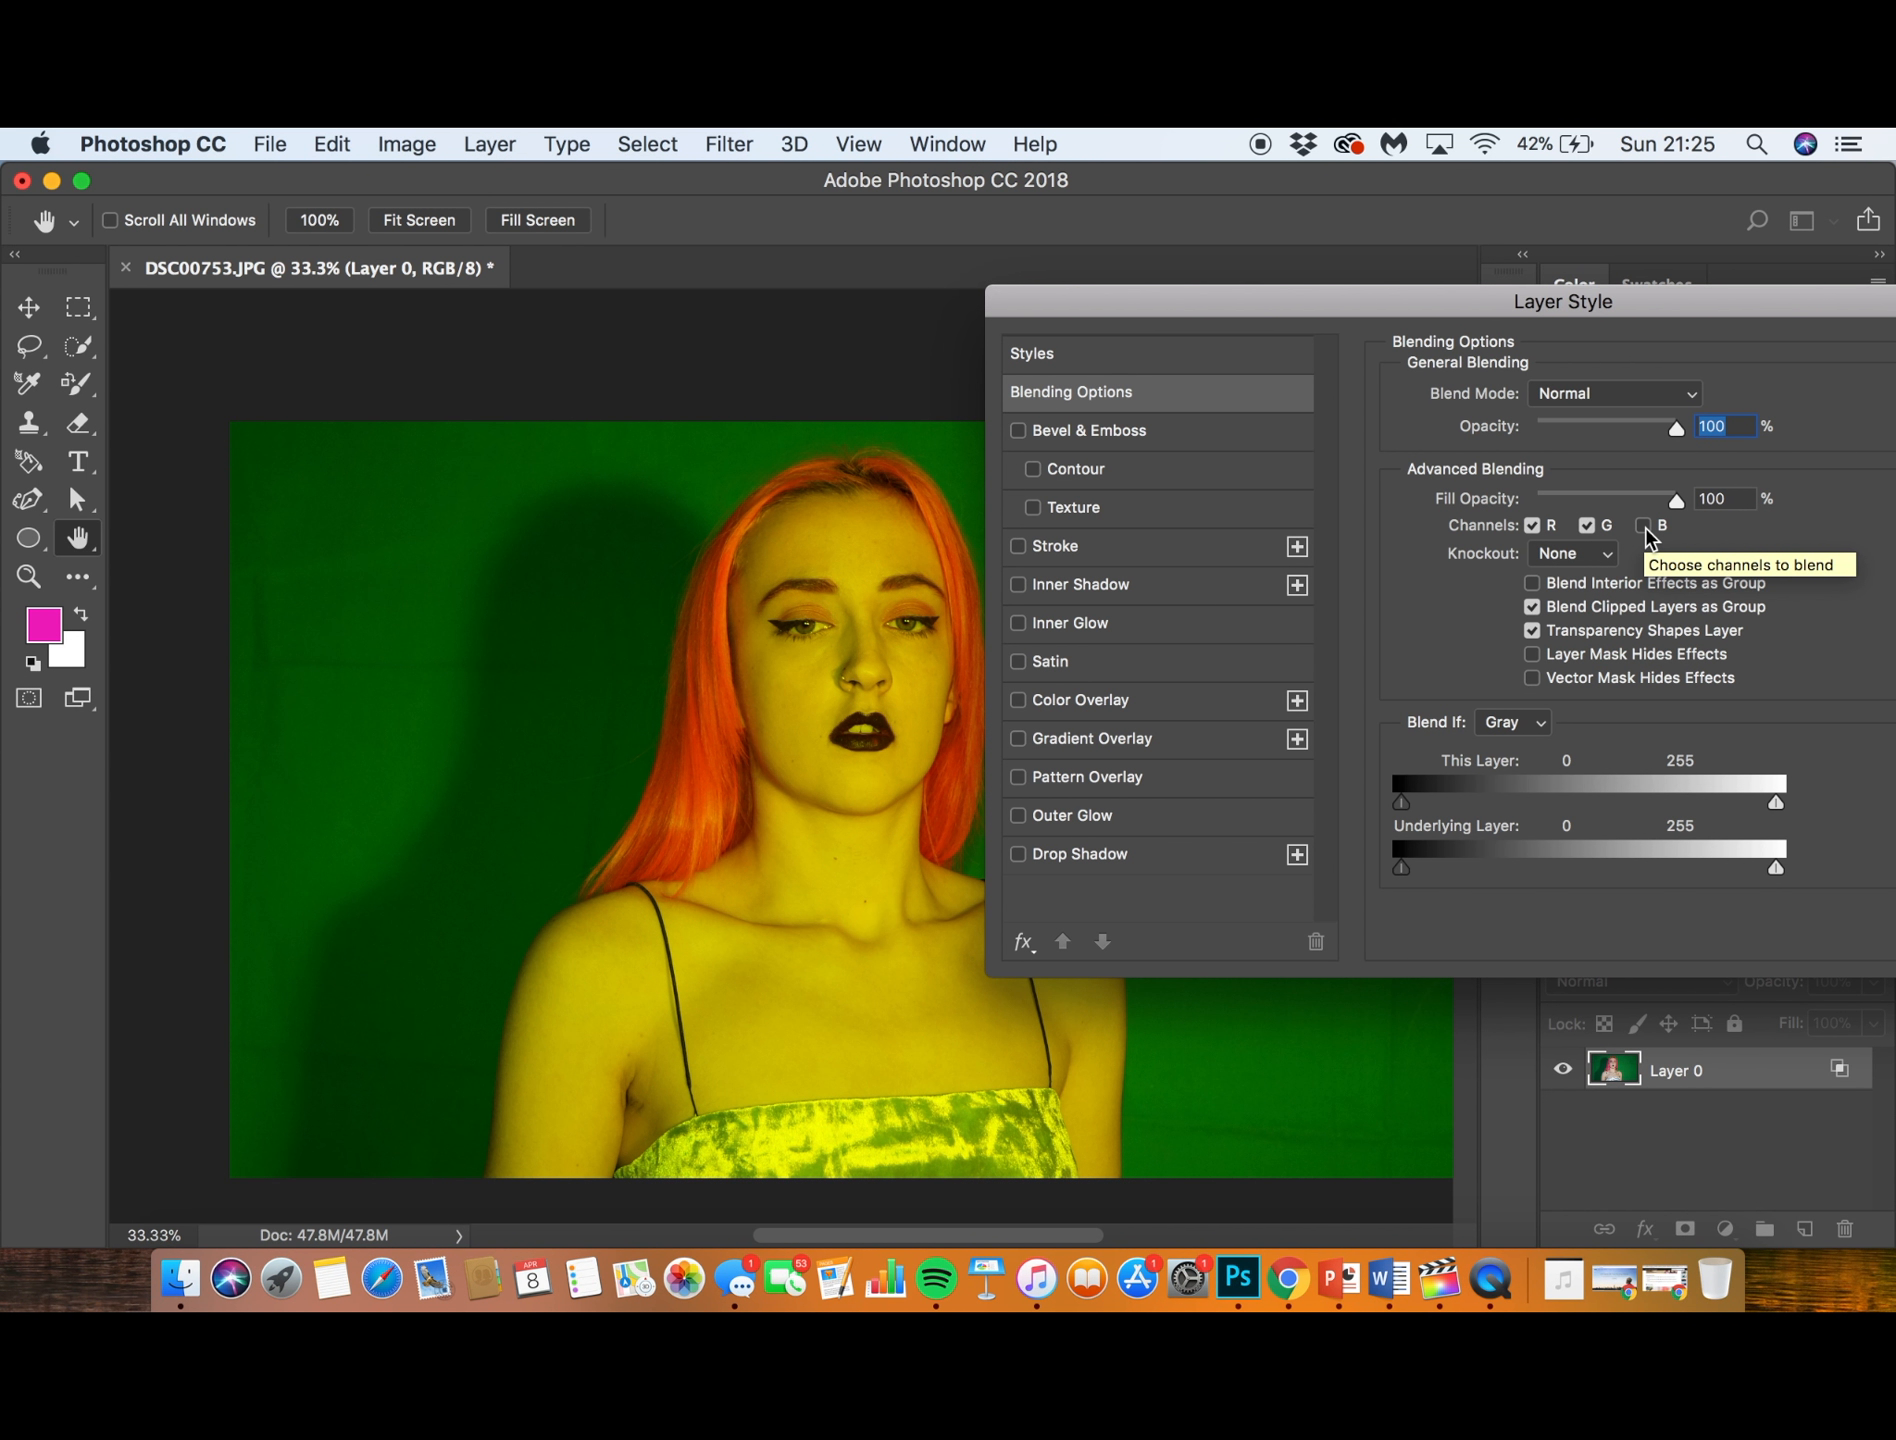
{"action": "left_click", "coordinate": [1643, 527]}
{"action": "left_click_drag", "start_coordinate": [1642, 298], "coordinate": [1304, 312]}
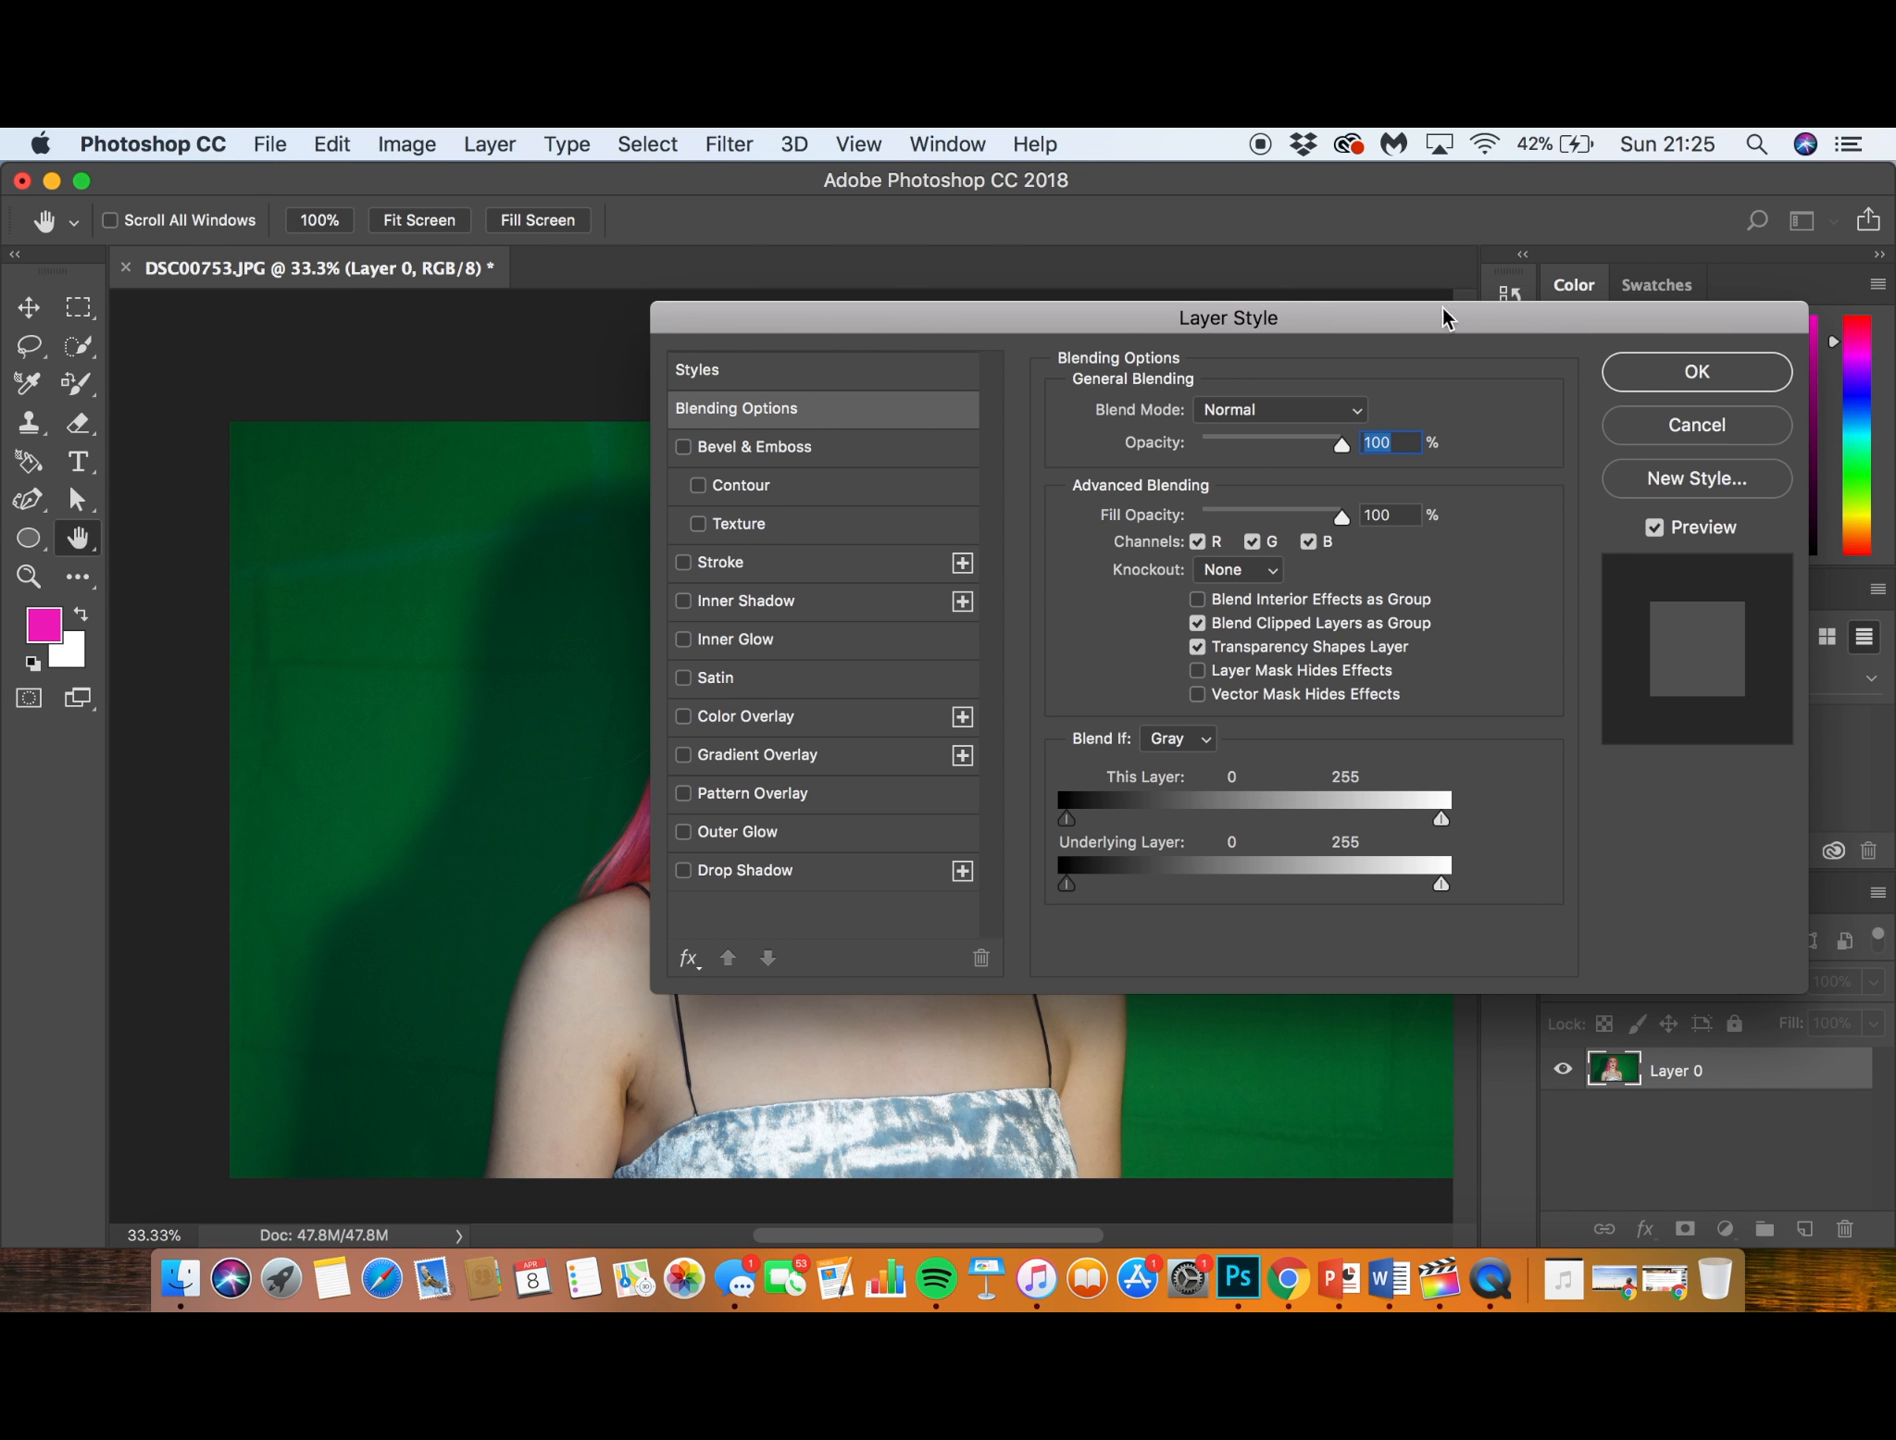
{"action": "left_click", "coordinate": [1636, 368]}
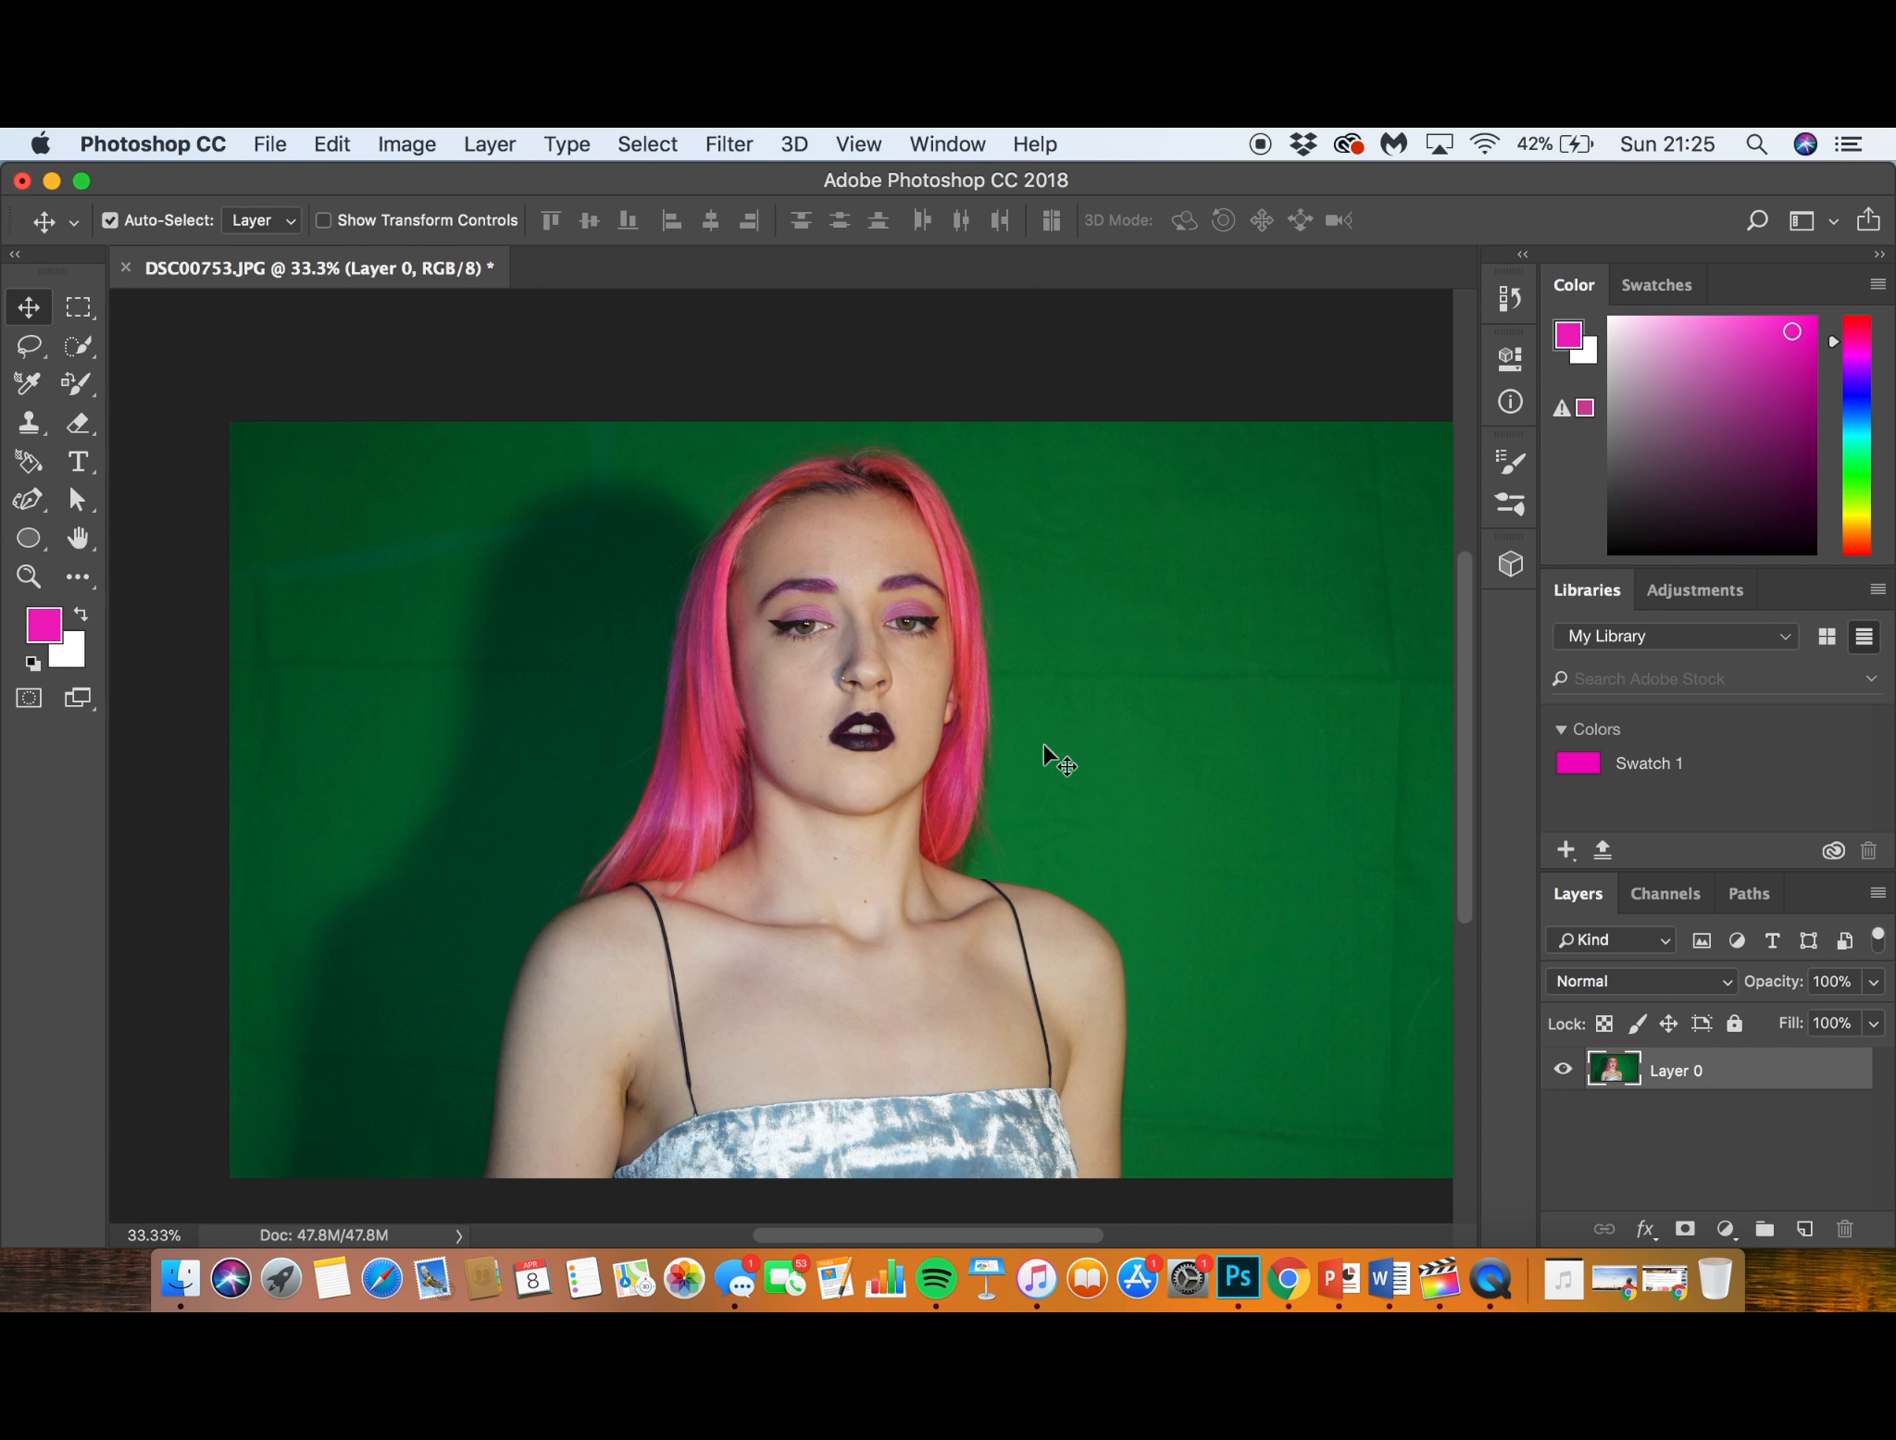
{"action": "scroll", "coordinate": [1043, 744], "scroll_direction": "down", "scroll_amount": 3}
{"action": "scroll", "coordinate": [1043, 744], "scroll_direction": "up", "scroll_amount": 2}
{"action": "scroll", "coordinate": [1043, 744], "scroll_direction": "down", "scroll_amount": 1}
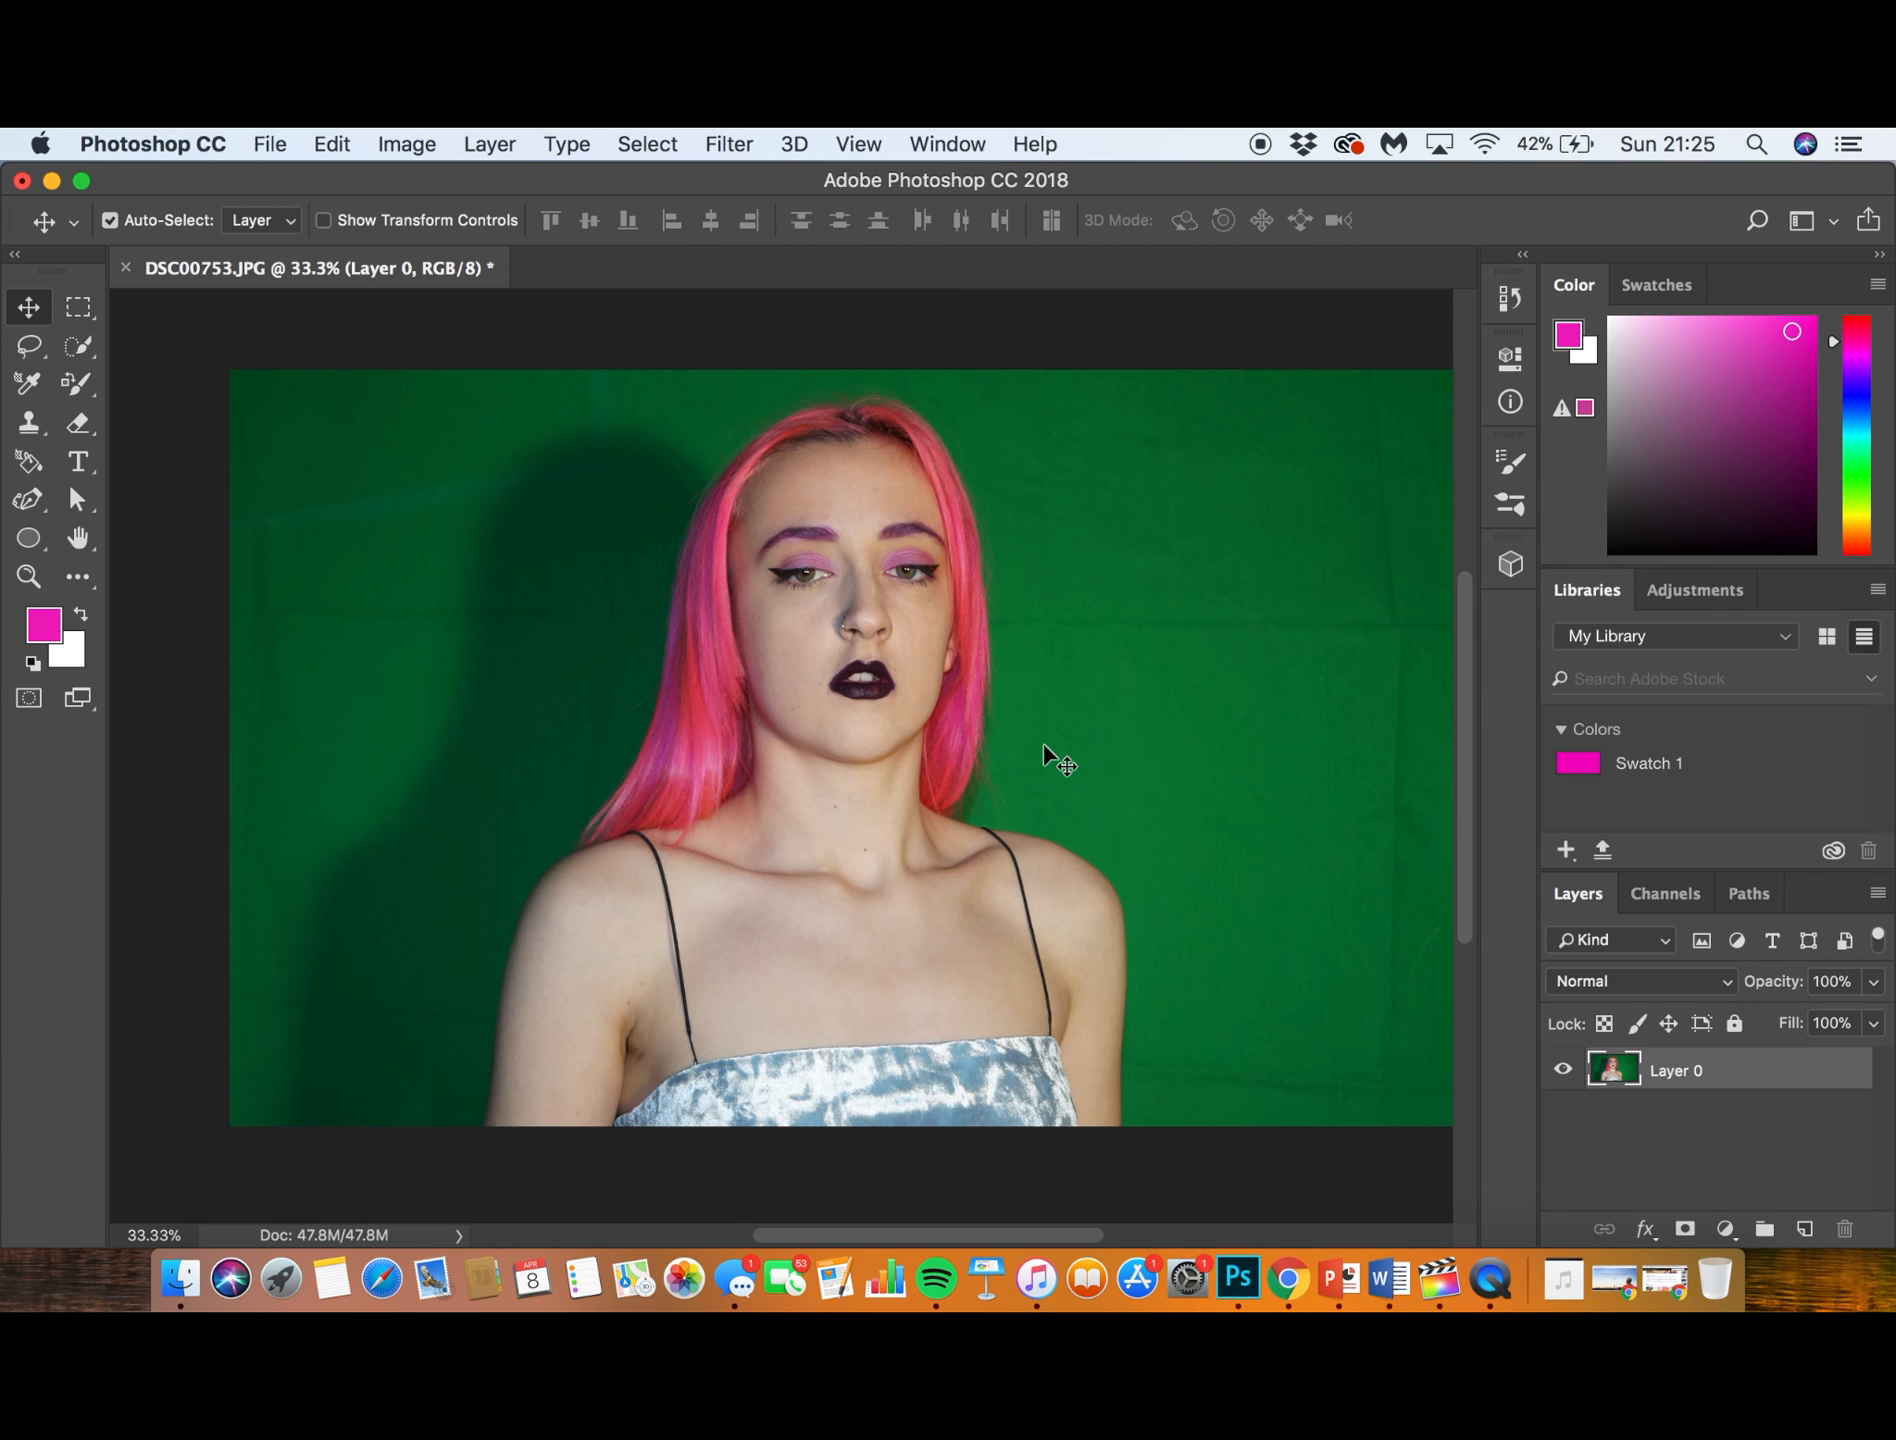
{"action": "scroll", "coordinate": [1043, 744], "scroll_direction": "down", "scroll_amount": 1}
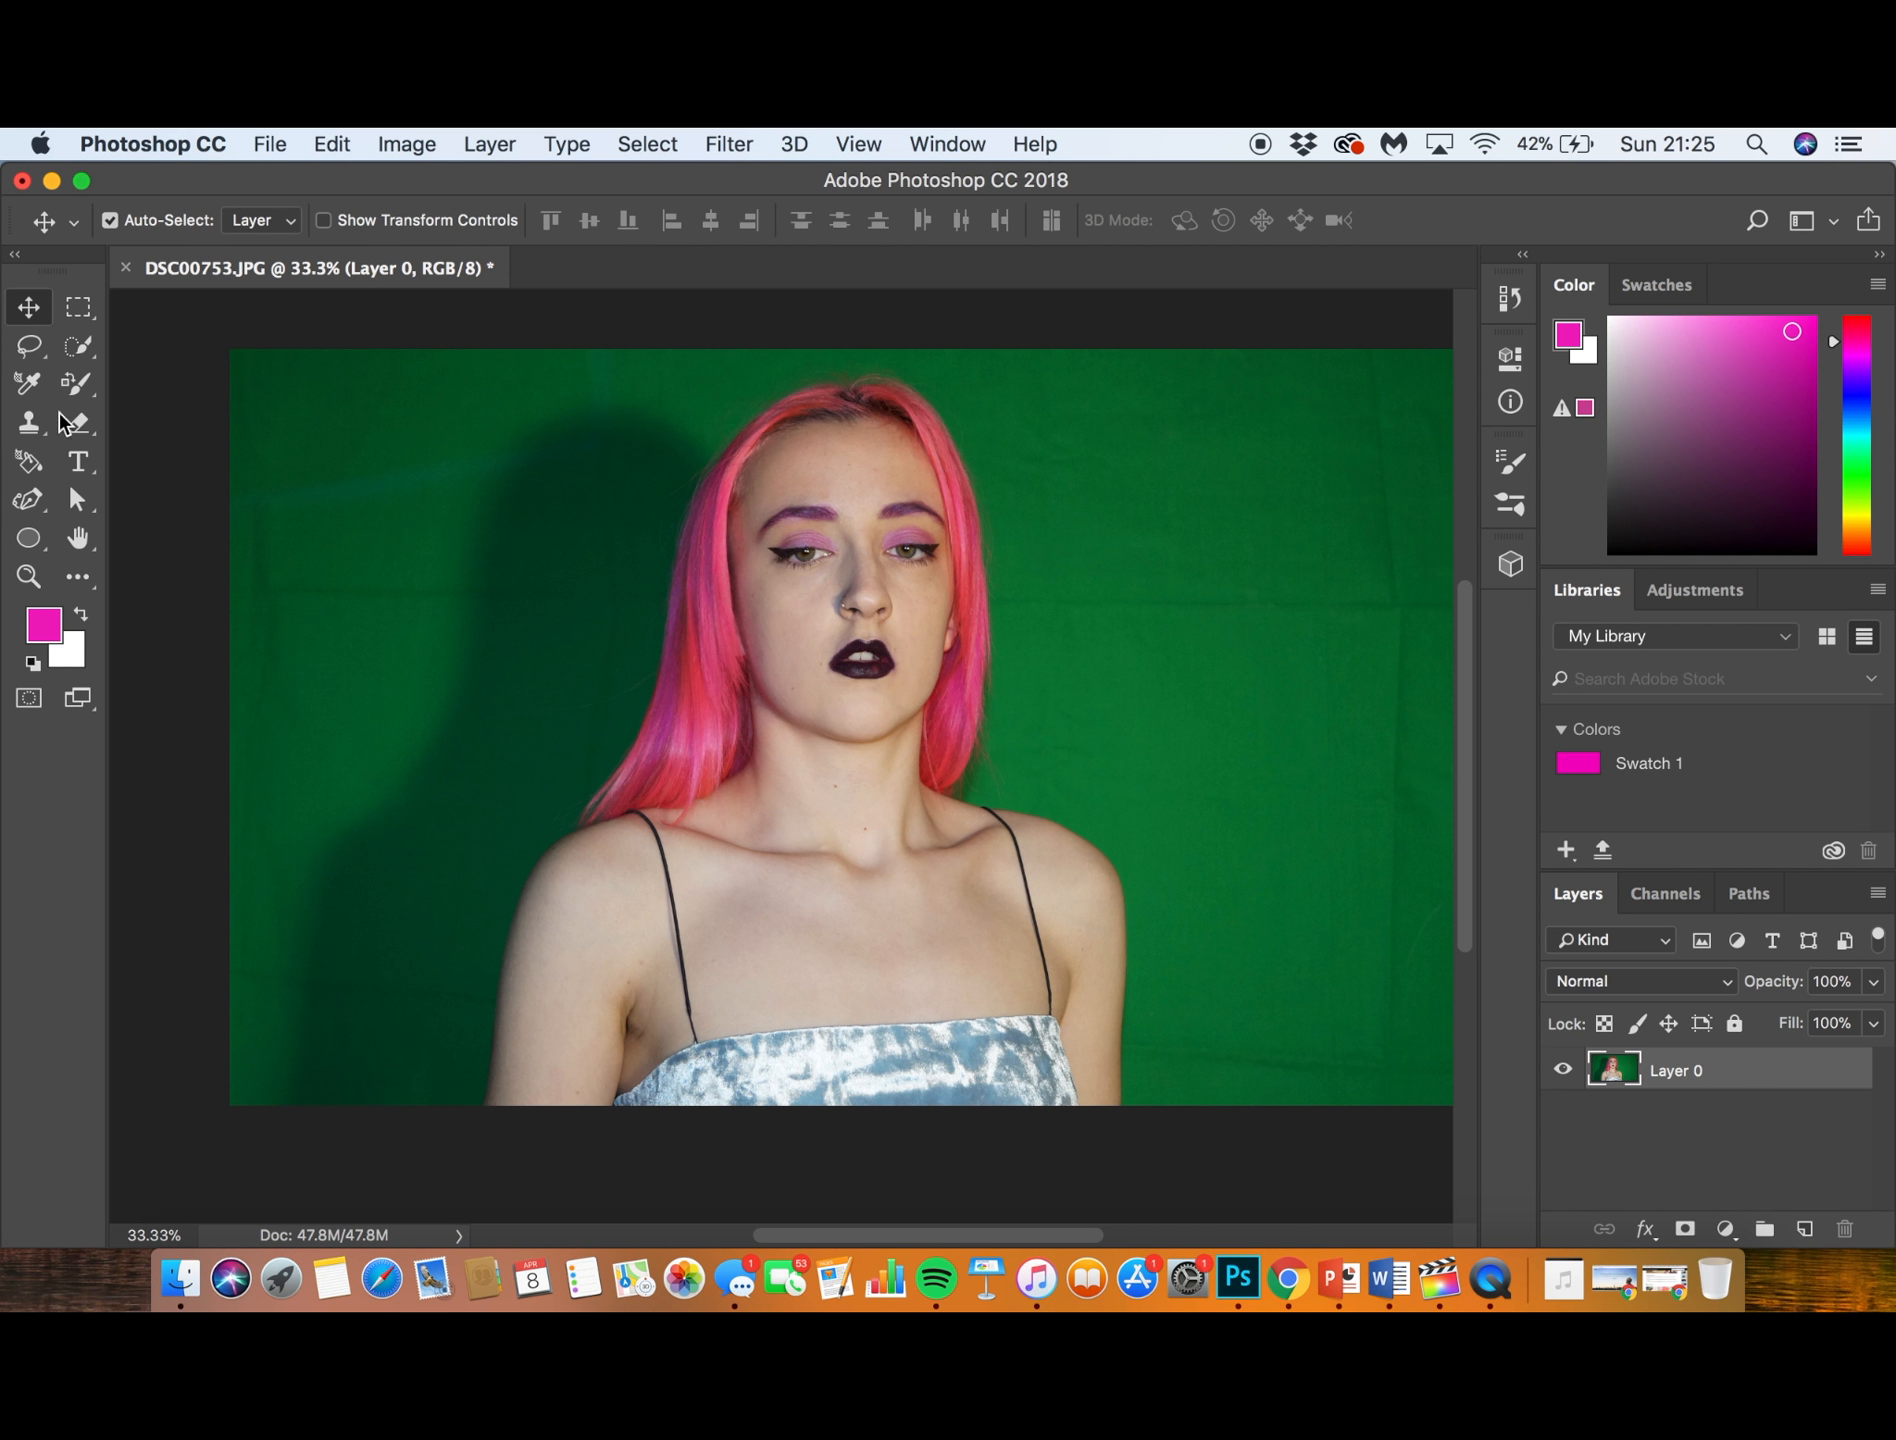